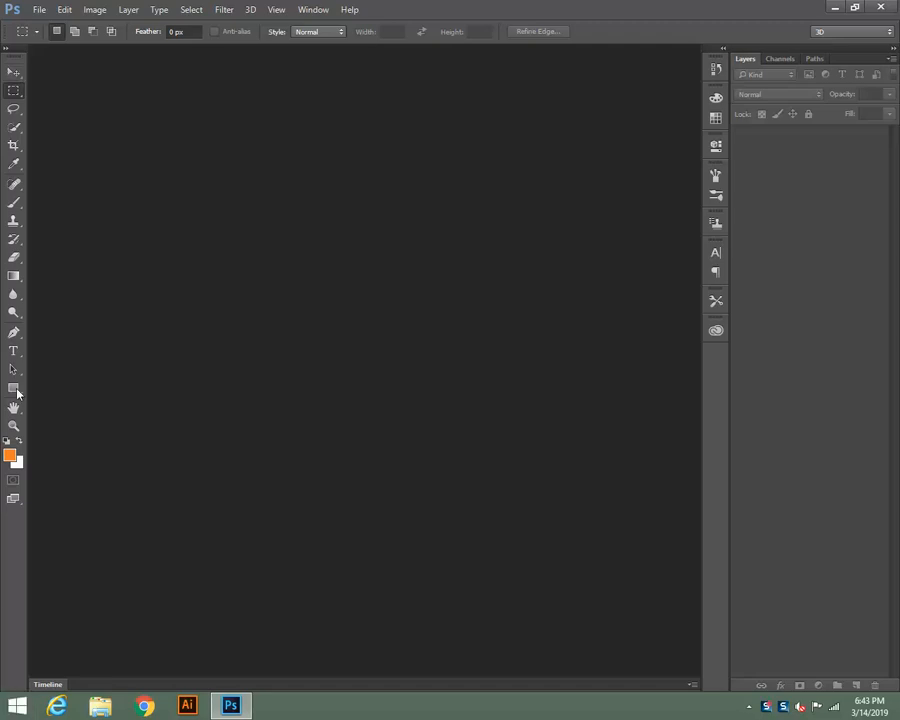
# - Activate the Move tool and open the settings for a new document
pyautogui.click(13, 73)
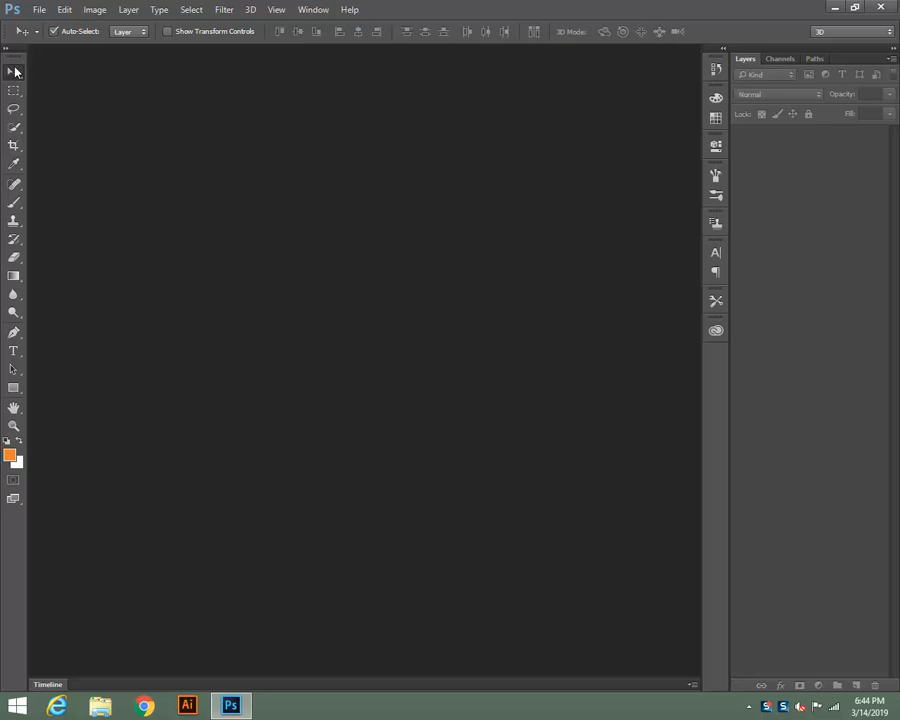
pyautogui.click(40, 12)
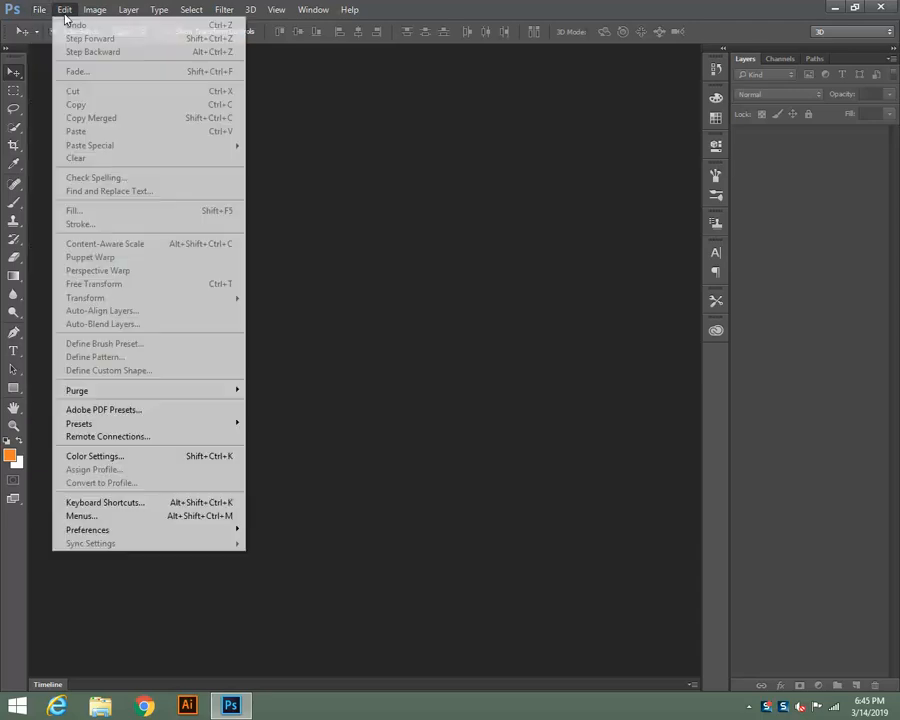
pyautogui.click(38, 22)
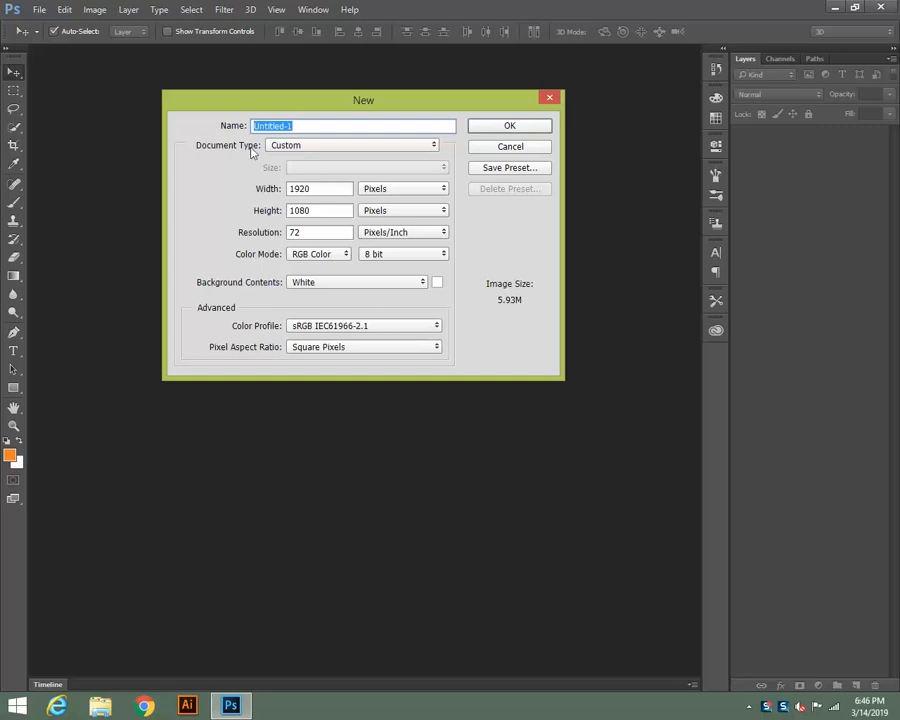
# - Try the U.S. Paper and International Paper document types, and switch the A4 page's width unit to inches
pyautogui.click(318, 146)
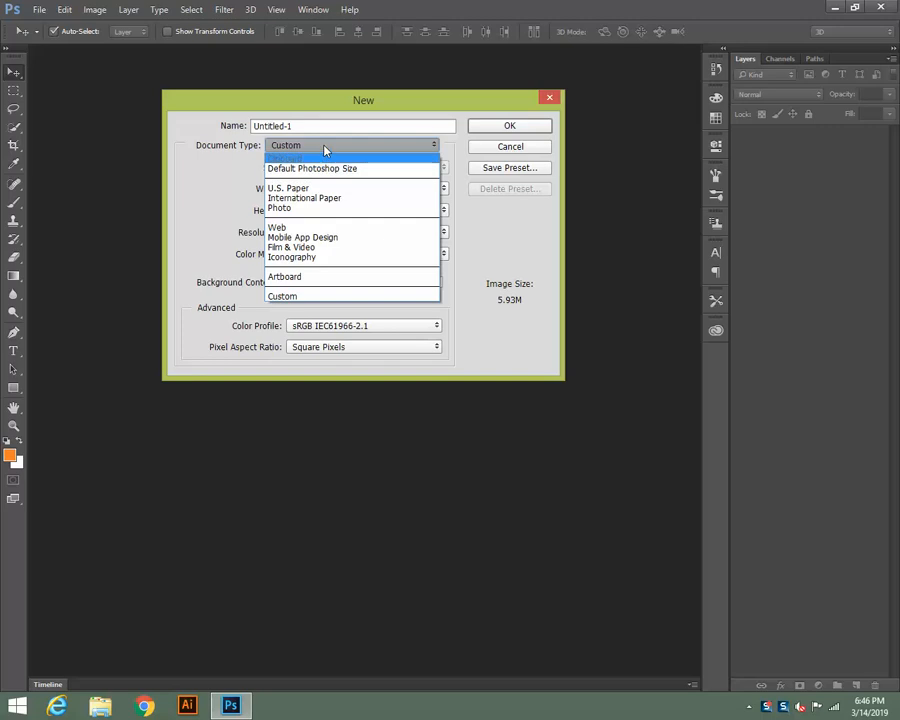
pyautogui.click(290, 189)
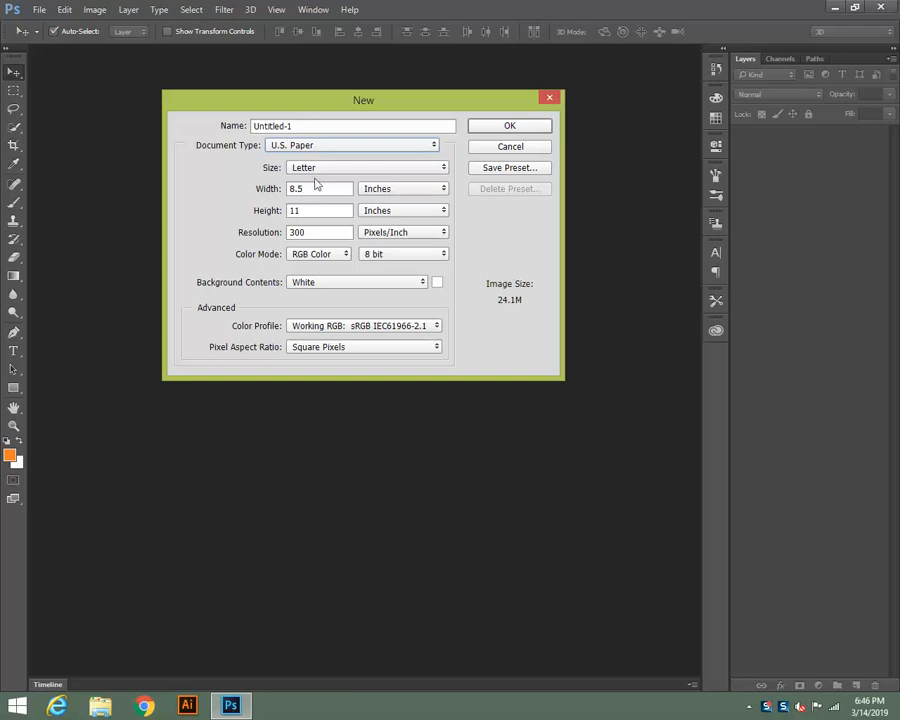
pyautogui.click(321, 146)
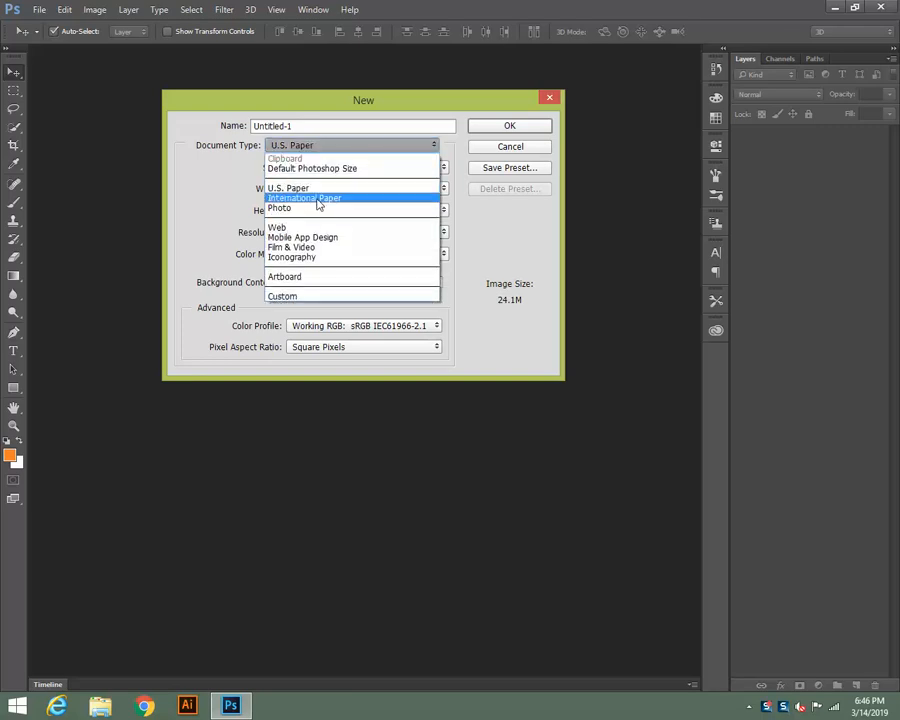
pyautogui.click(318, 199)
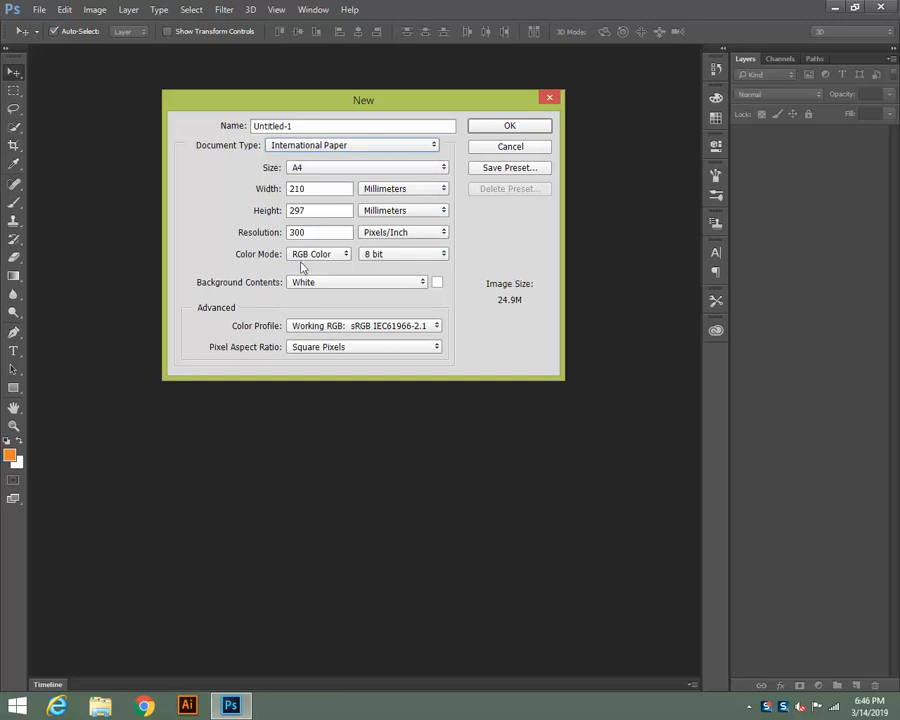
pyautogui.click(415, 192)
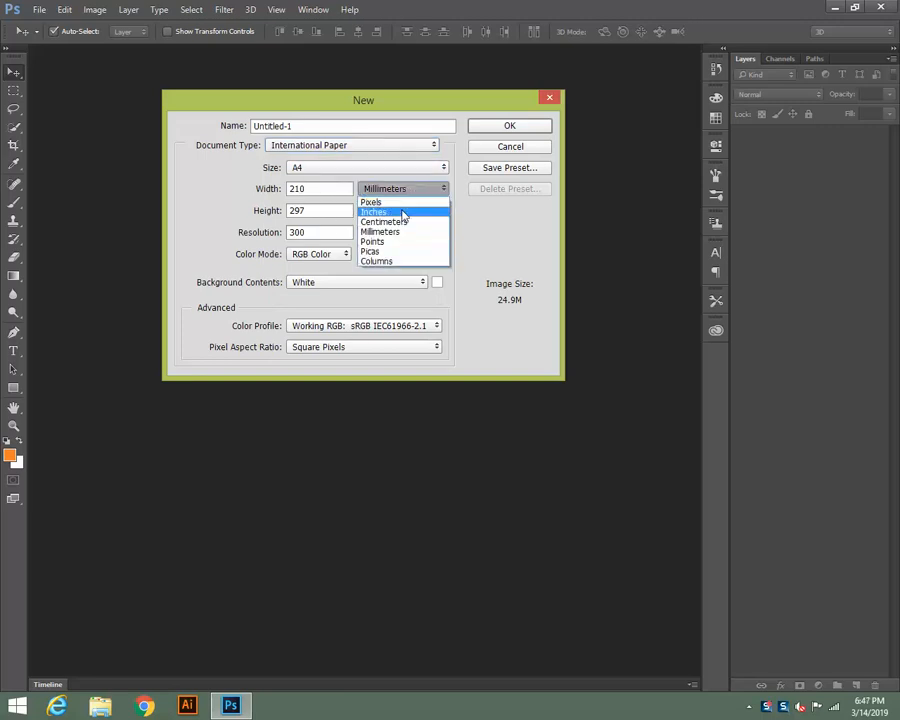
pyautogui.click(404, 211)
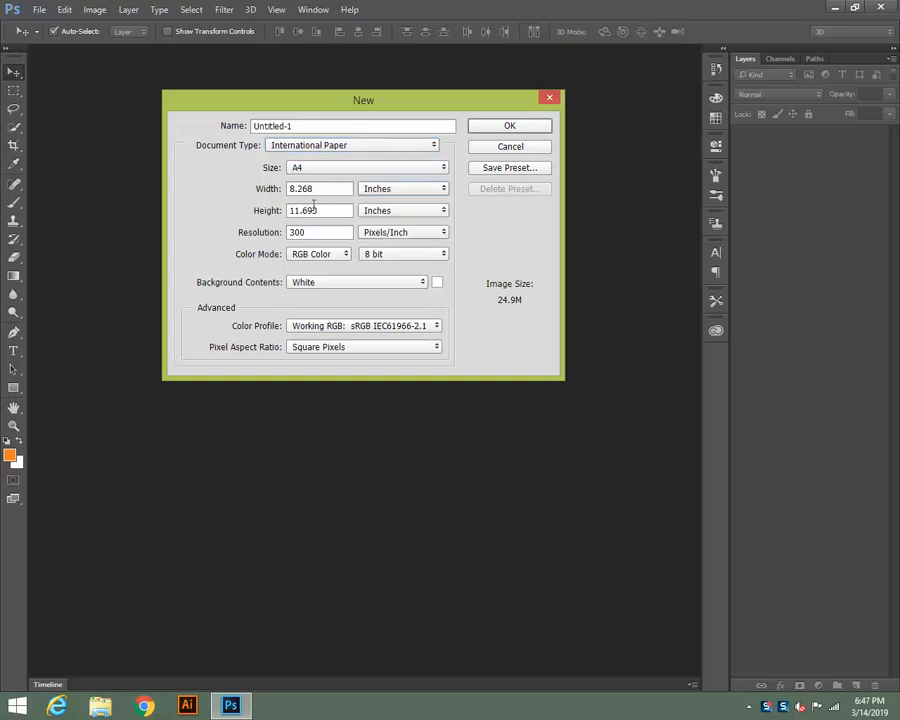
# - Try the Photo, Web and Mobile App Design document types for the new document
pyautogui.click(334, 147)
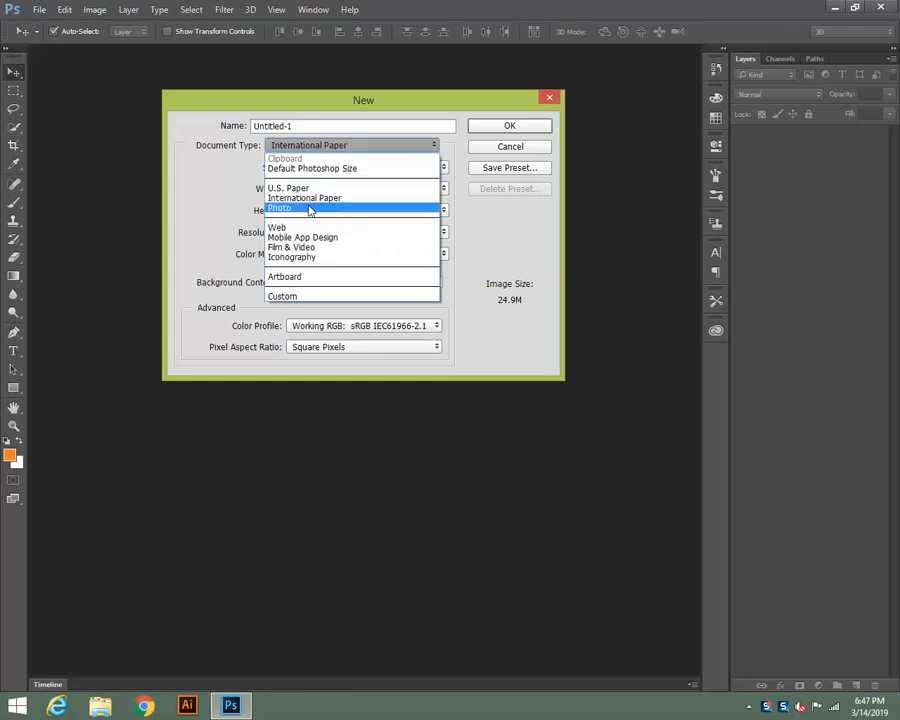
pyautogui.click(311, 207)
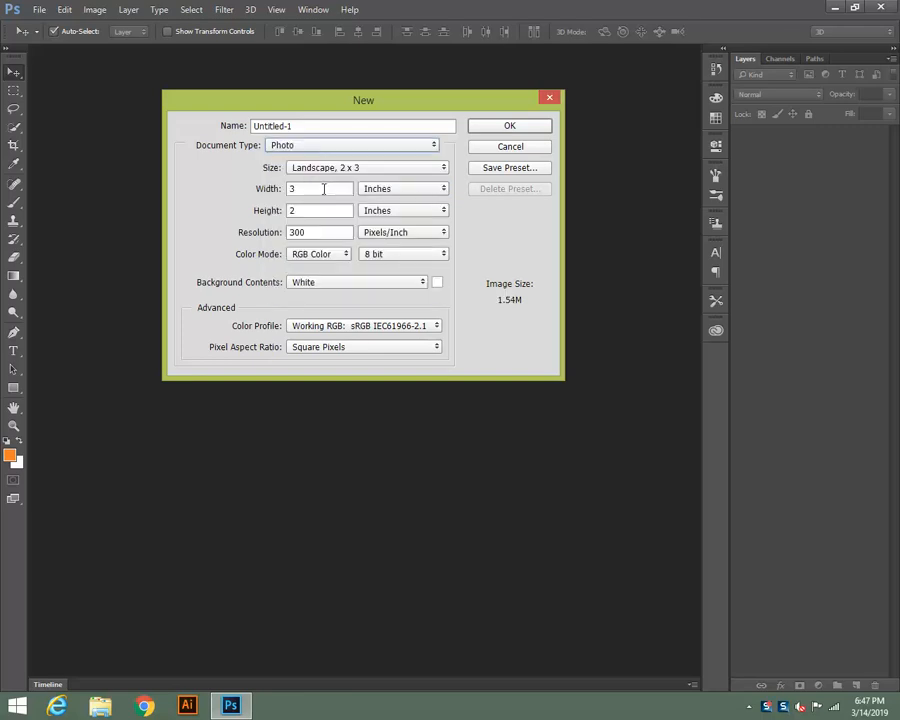
pyautogui.click(348, 146)
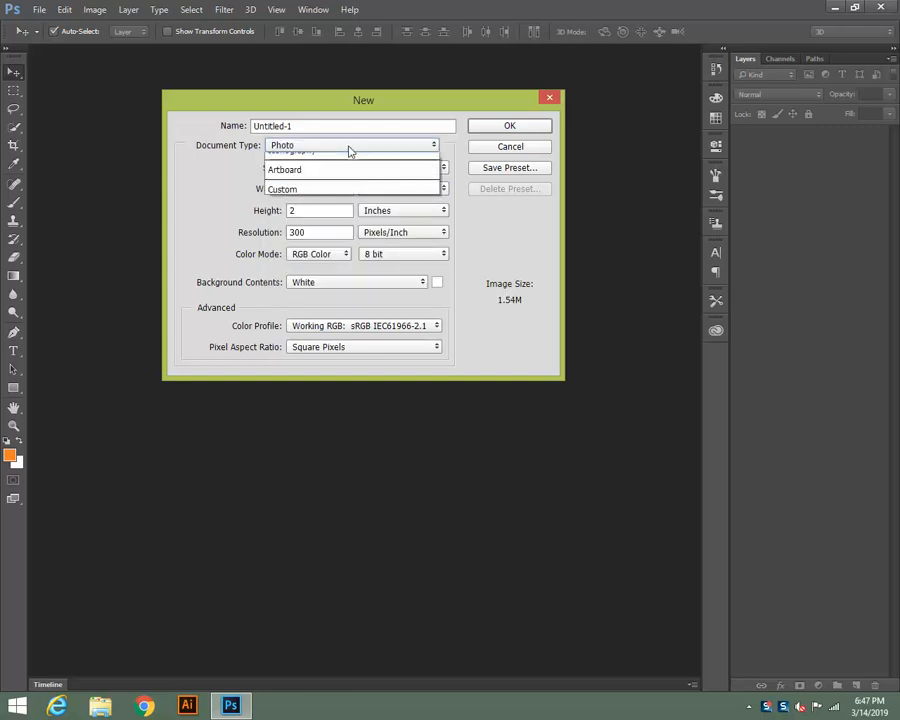
pyautogui.click(316, 229)
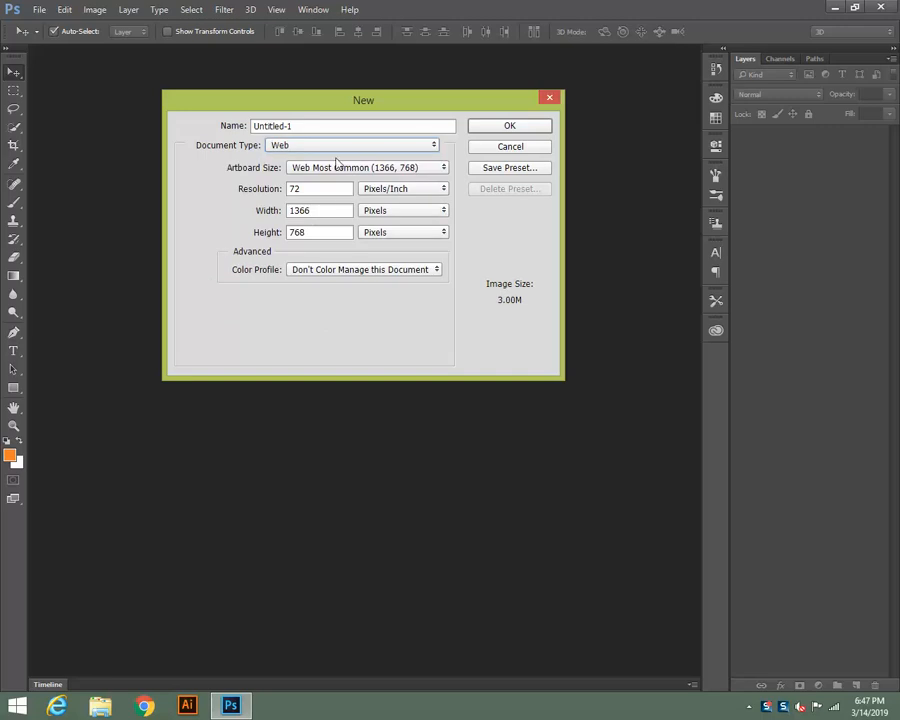
pyautogui.click(323, 146)
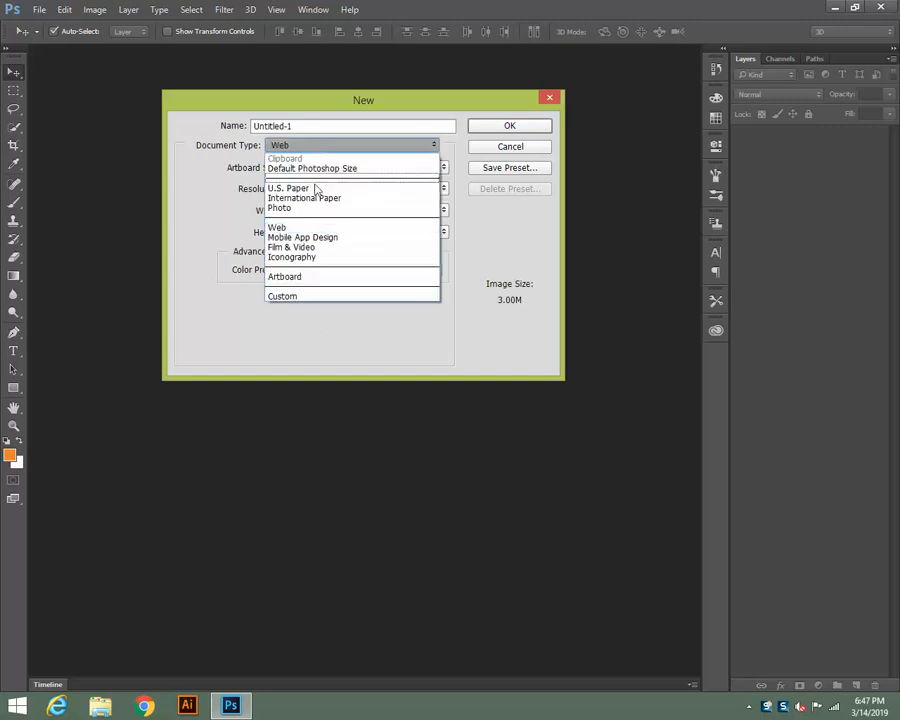
pyautogui.click(318, 241)
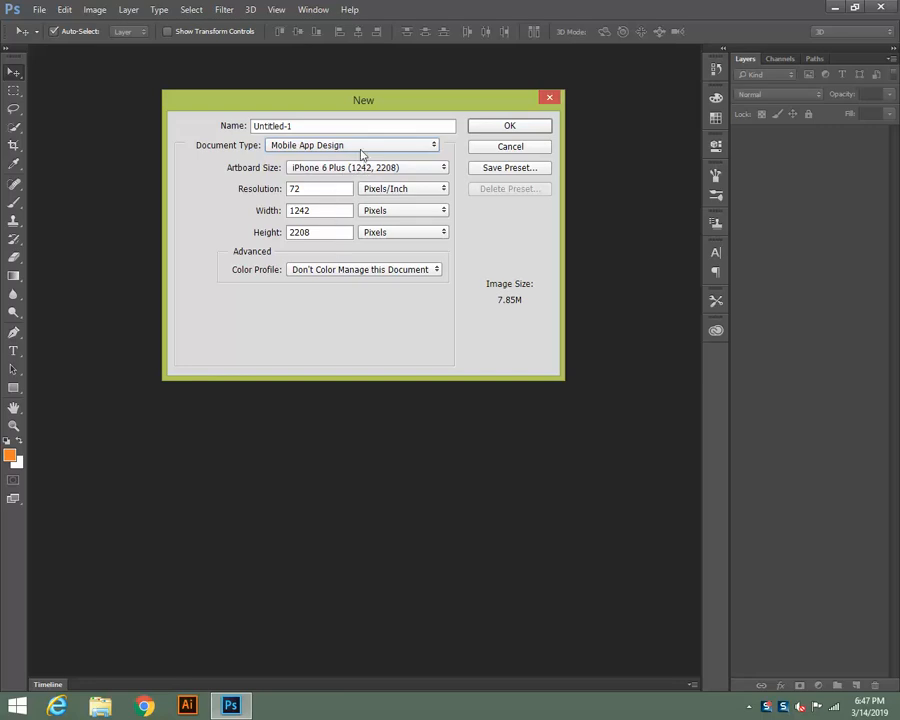
# - Try the International Paper and Custom document types, and cancel the new document
pyautogui.click(362, 148)
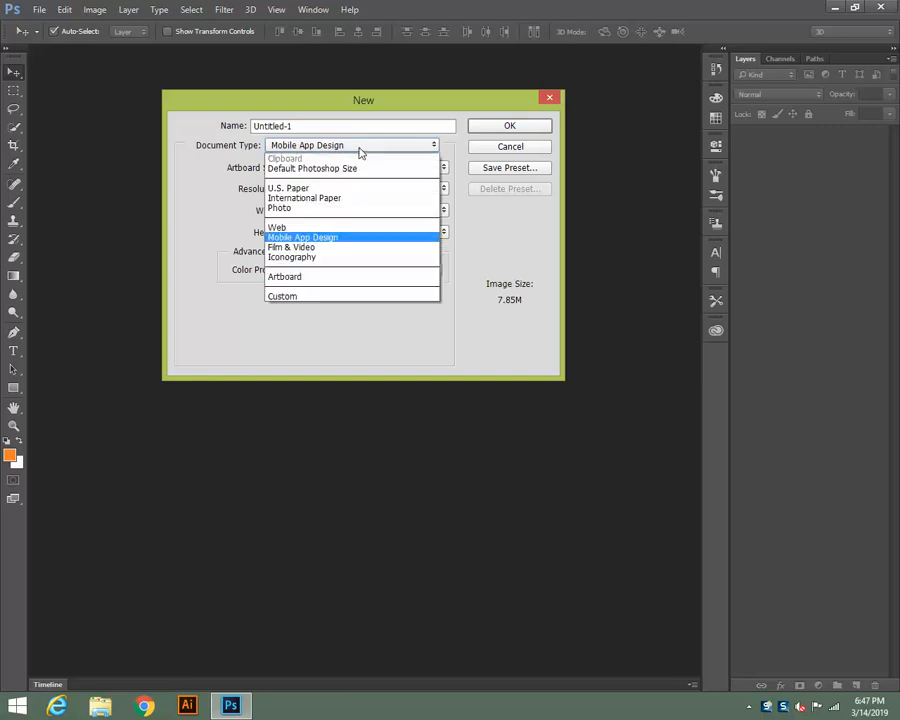
pyautogui.click(322, 199)
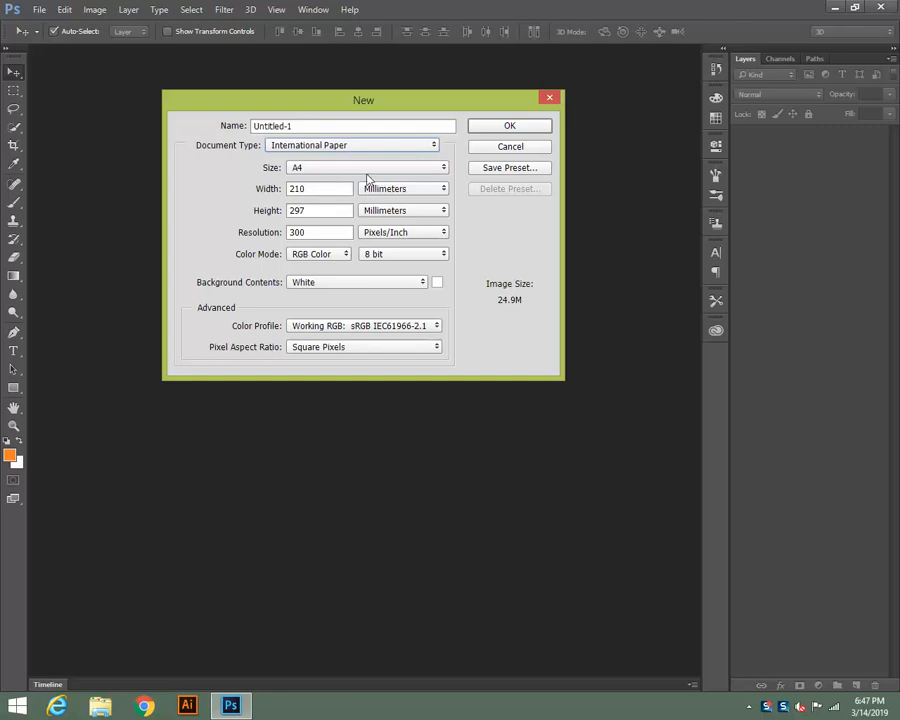
pyautogui.click(424, 148)
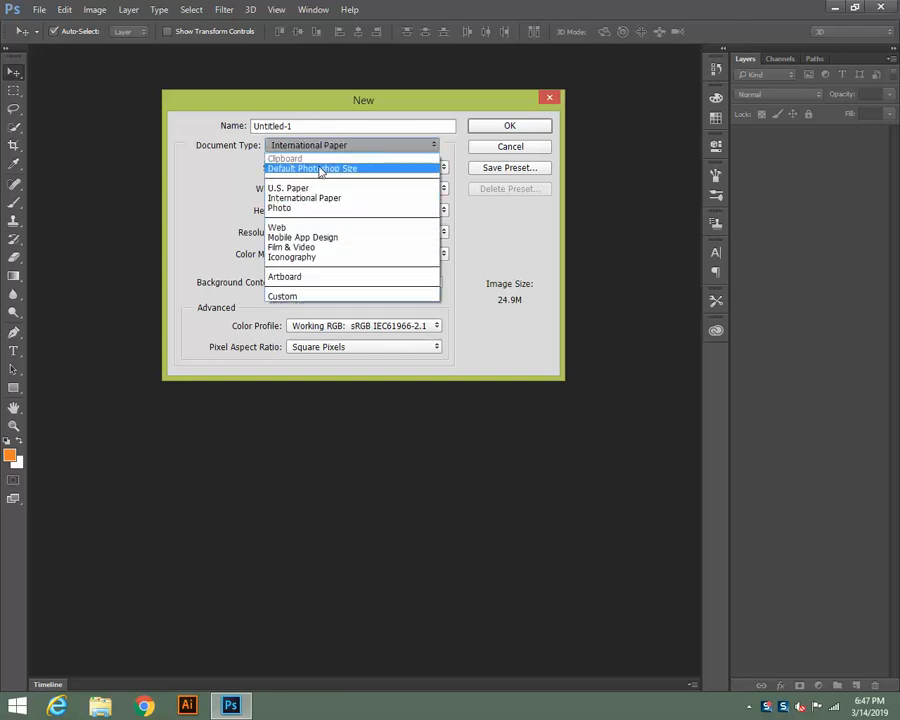
pyautogui.click(311, 296)
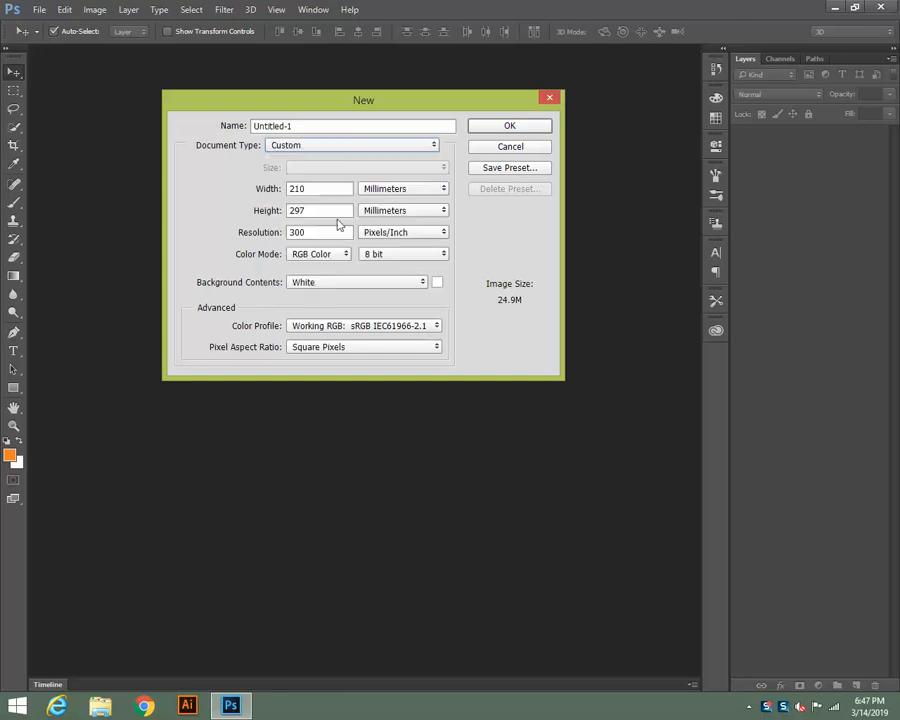
pyautogui.click(497, 148)
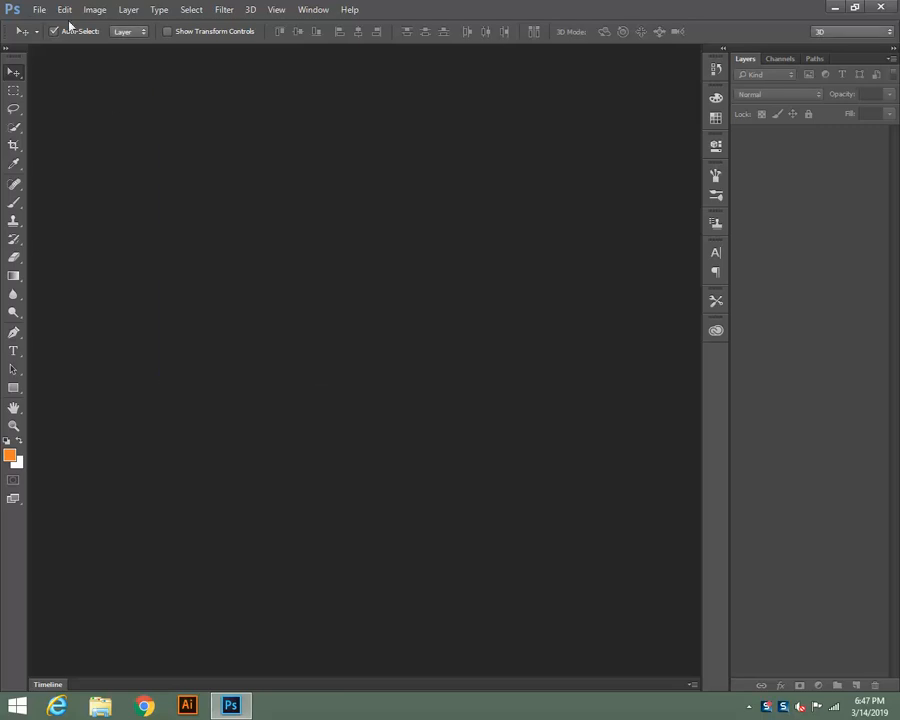
# - Open the settings for a new document again and choose Pixels as the width unit
pyautogui.click(39, 9)
pyautogui.click(44, 23)
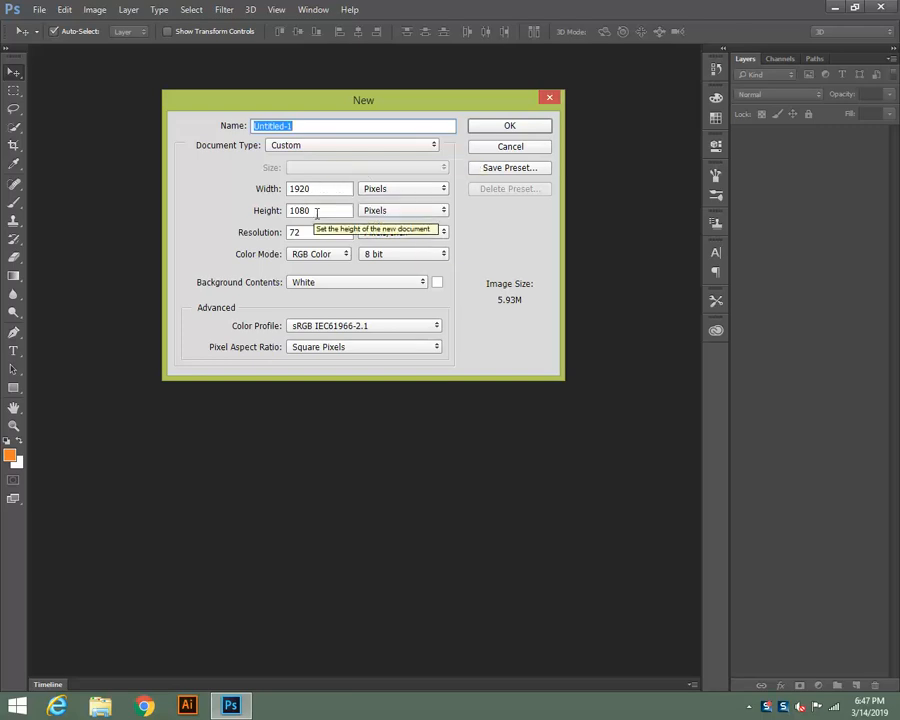
pyautogui.click(416, 191)
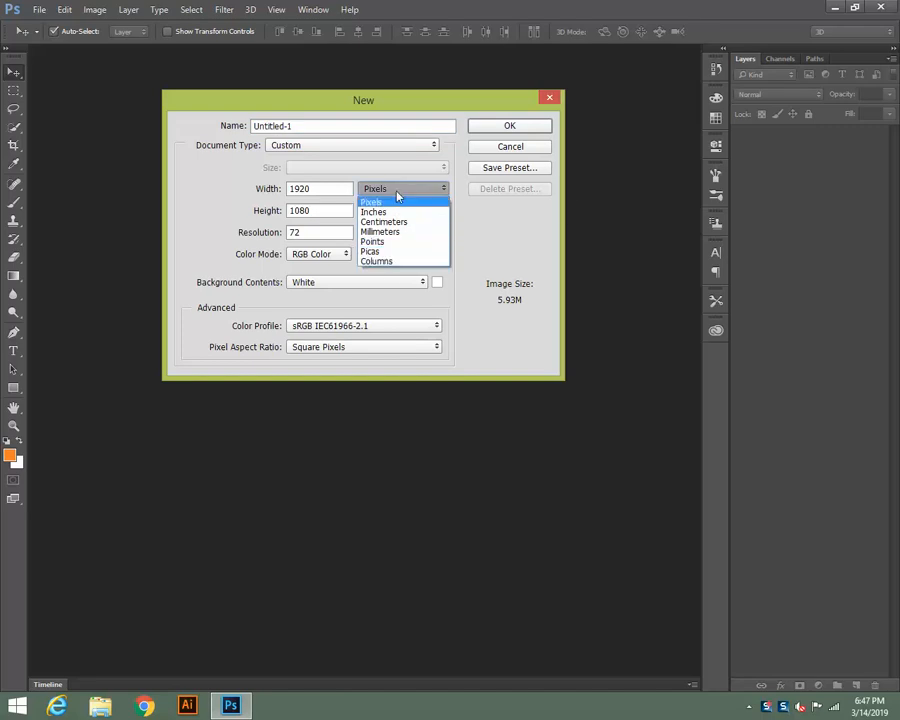
pyautogui.click(397, 200)
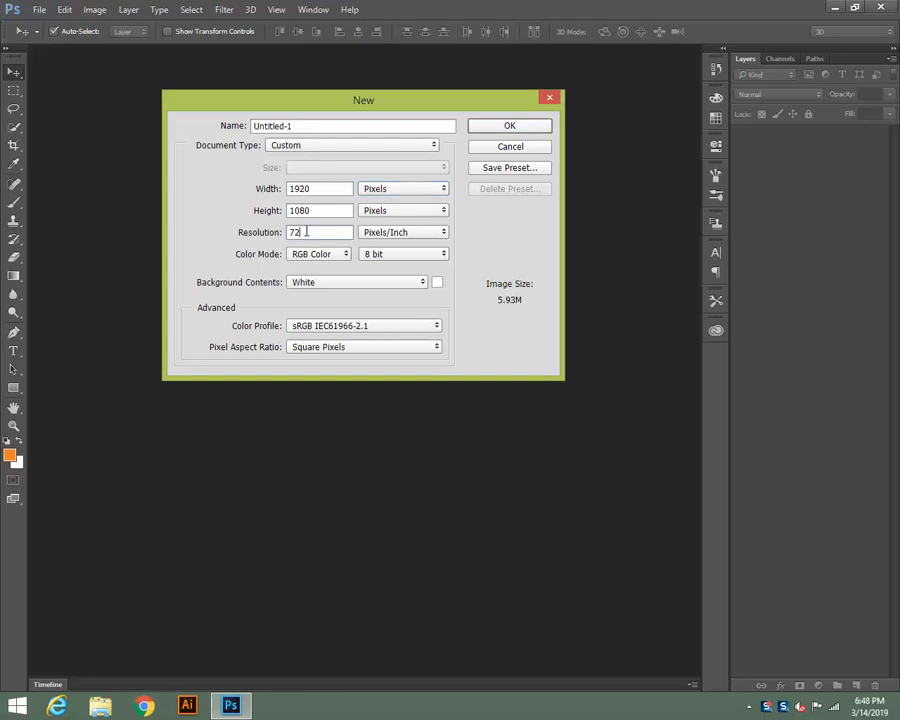
# - Examine the new document's resolution and its unit options, keeping Pixels/Inch selected
pyautogui.moveTo(306, 232); pyautogui.dragTo(283, 232)
pyautogui.click(333, 232)
pyautogui.click(410, 237)
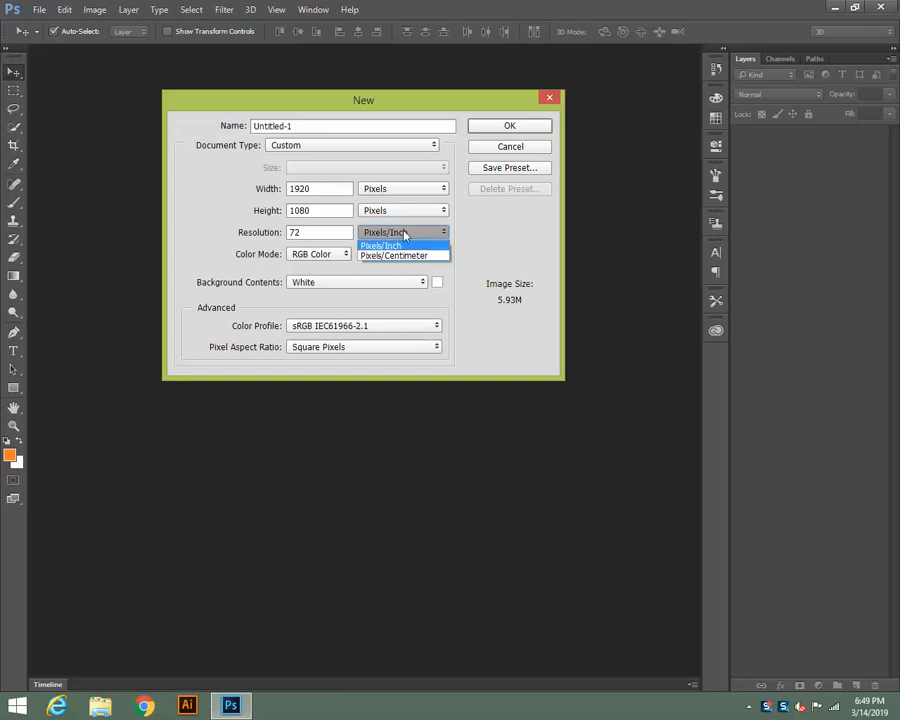
pyautogui.click(403, 244)
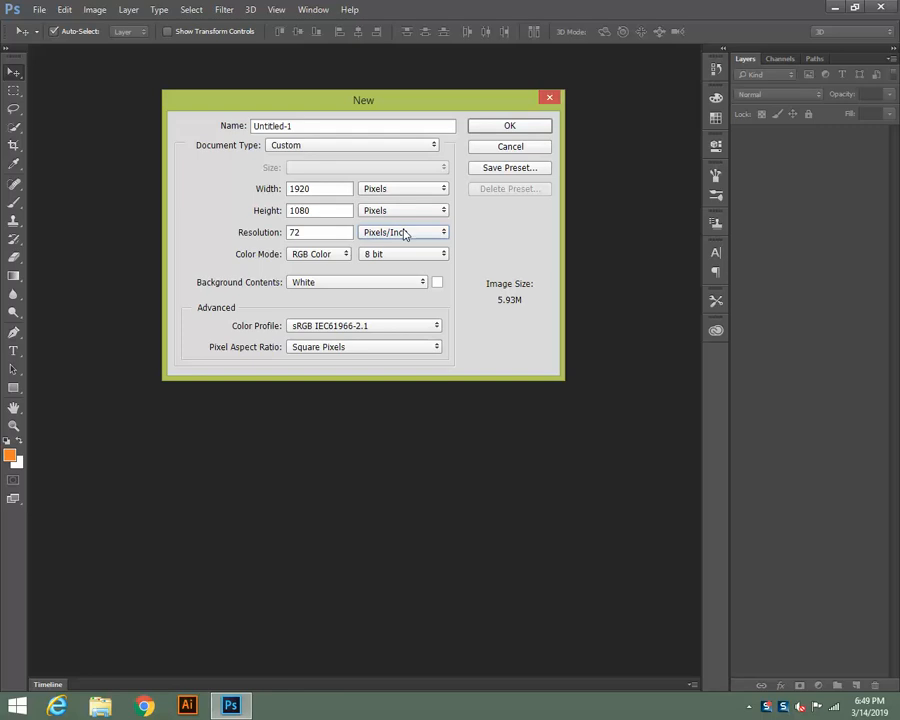
pyautogui.click(404, 234)
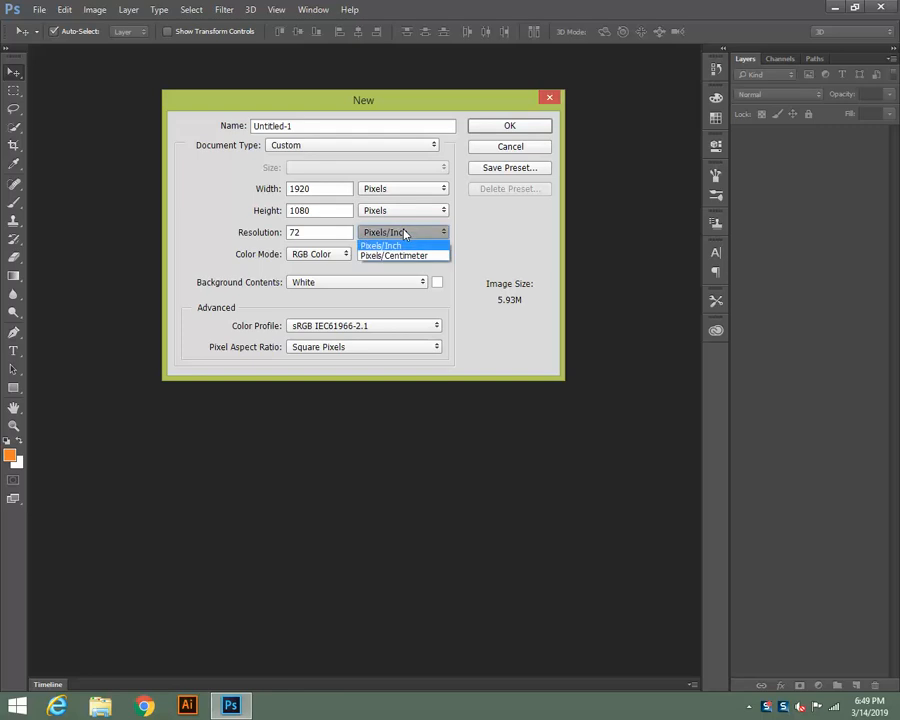
pyautogui.click(404, 234)
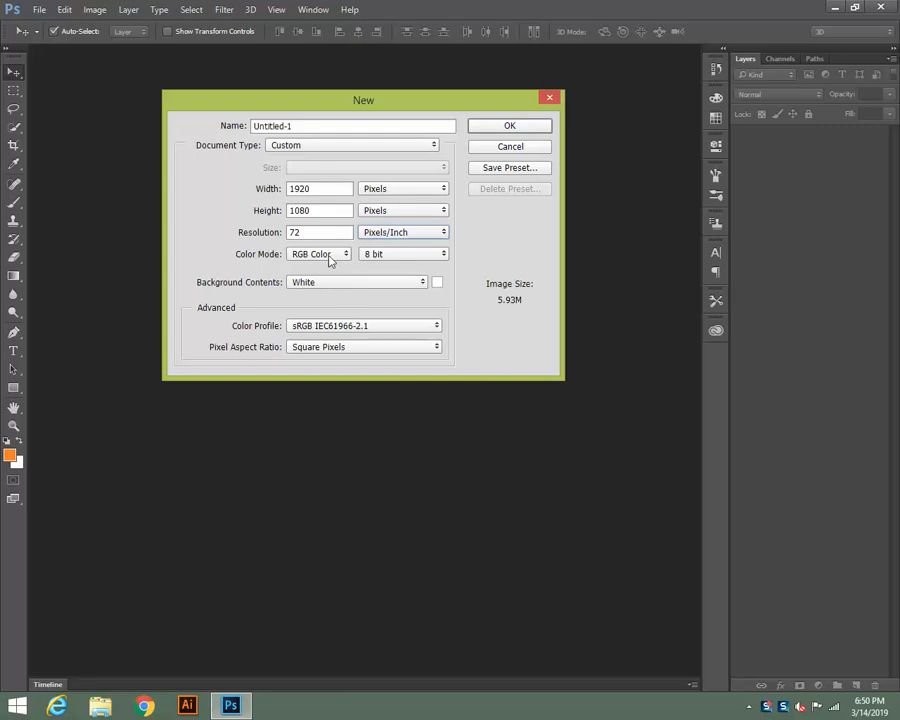
# - Look through the color mode and bit depth options, keeping RGB Color and 8 bit
pyautogui.click(328, 255)
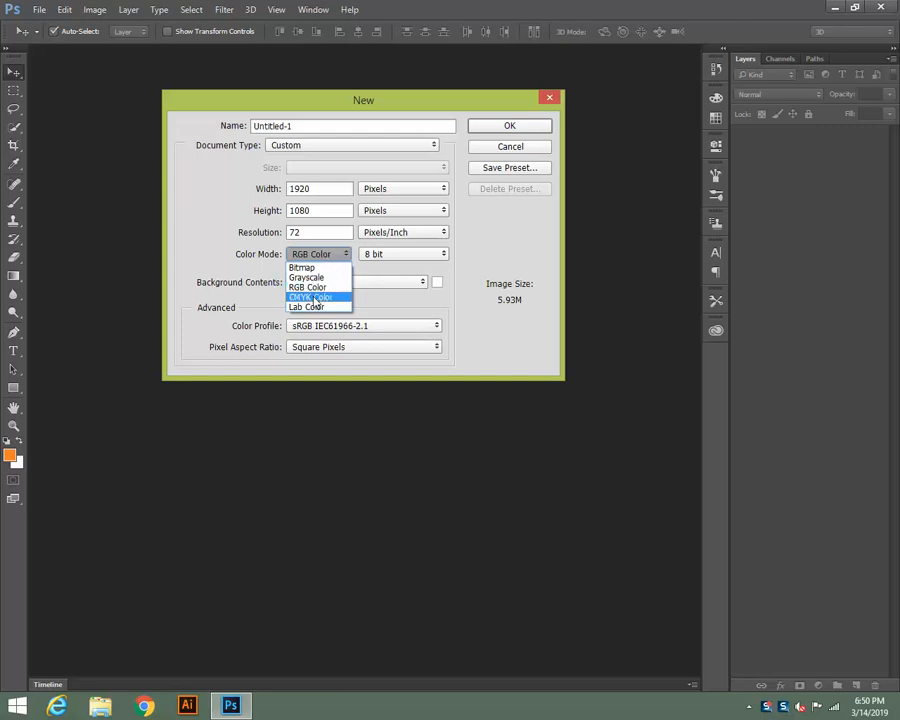
pyautogui.click(322, 258)
pyautogui.click(322, 258)
pyautogui.click(323, 257)
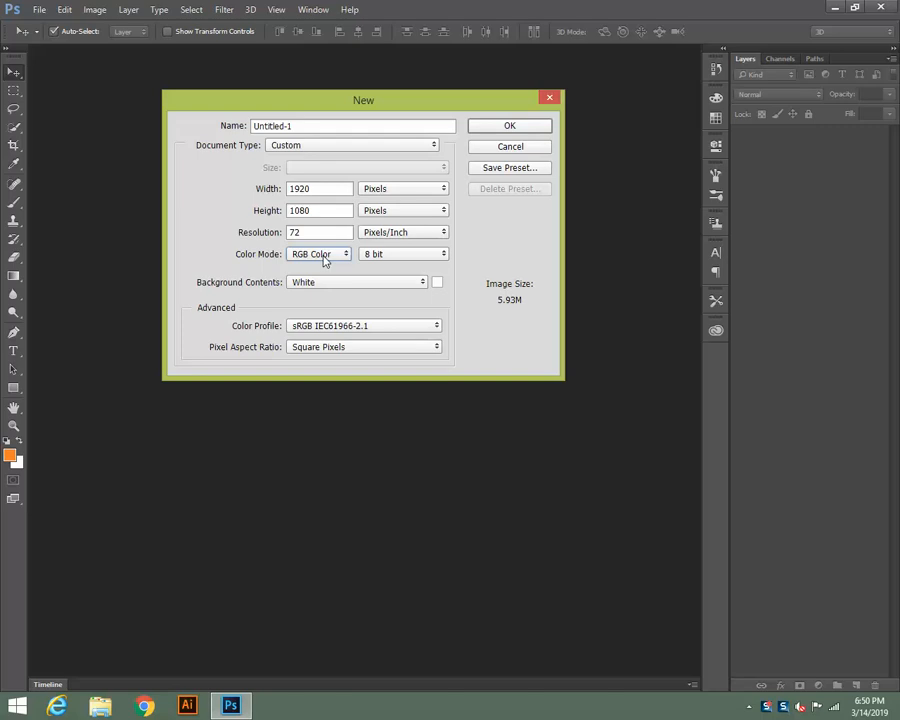
pyautogui.click(400, 261)
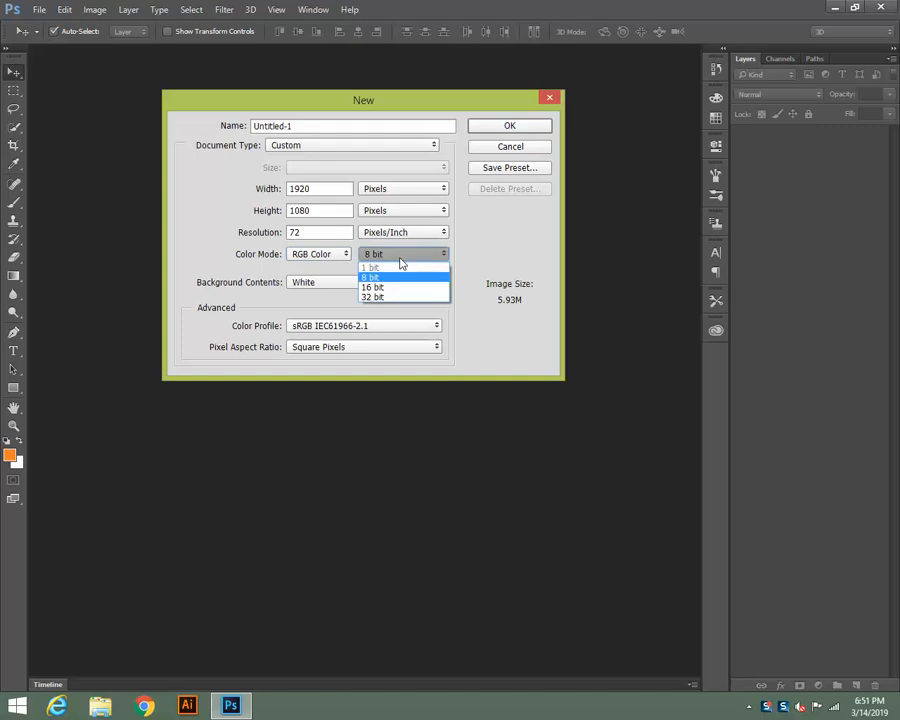
pyautogui.click(400, 261)
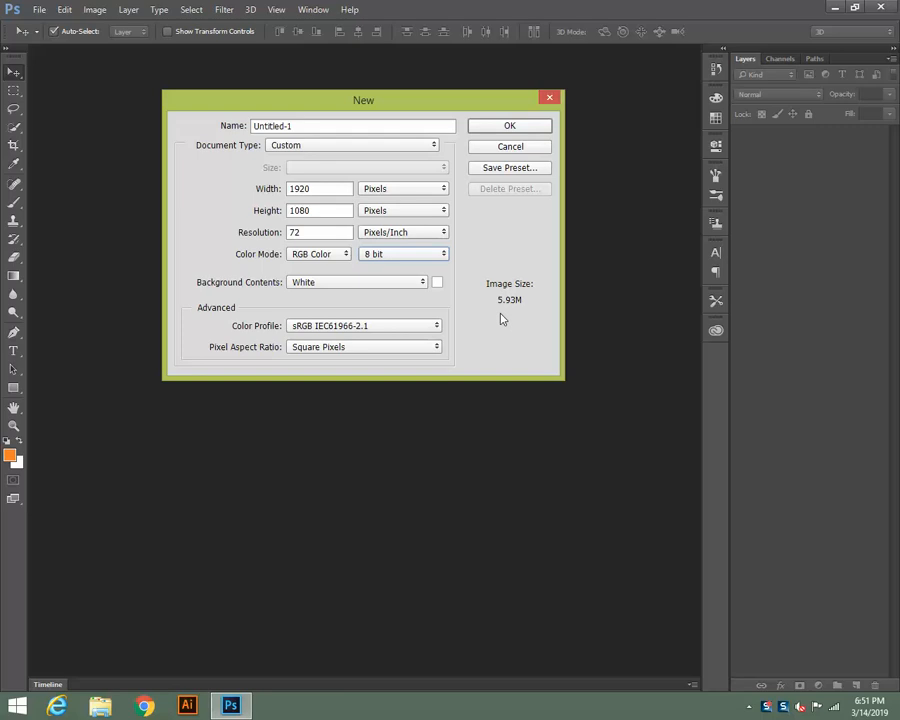
# - Try bit depths of 16 bit and 32 bit for the new document and return to 8 bit
pyautogui.click(424, 257)
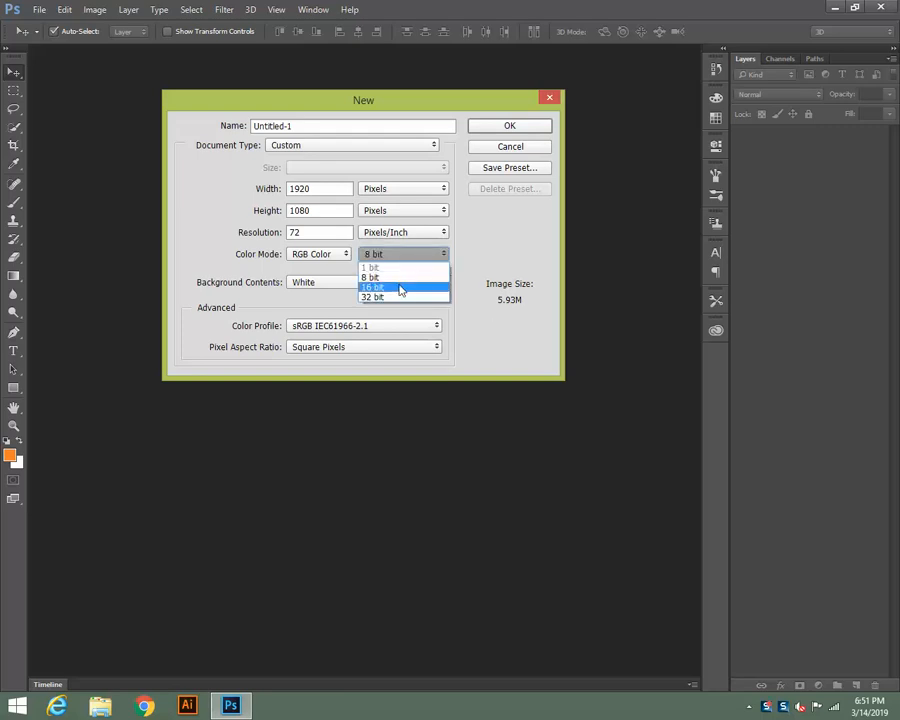
pyautogui.click(402, 287)
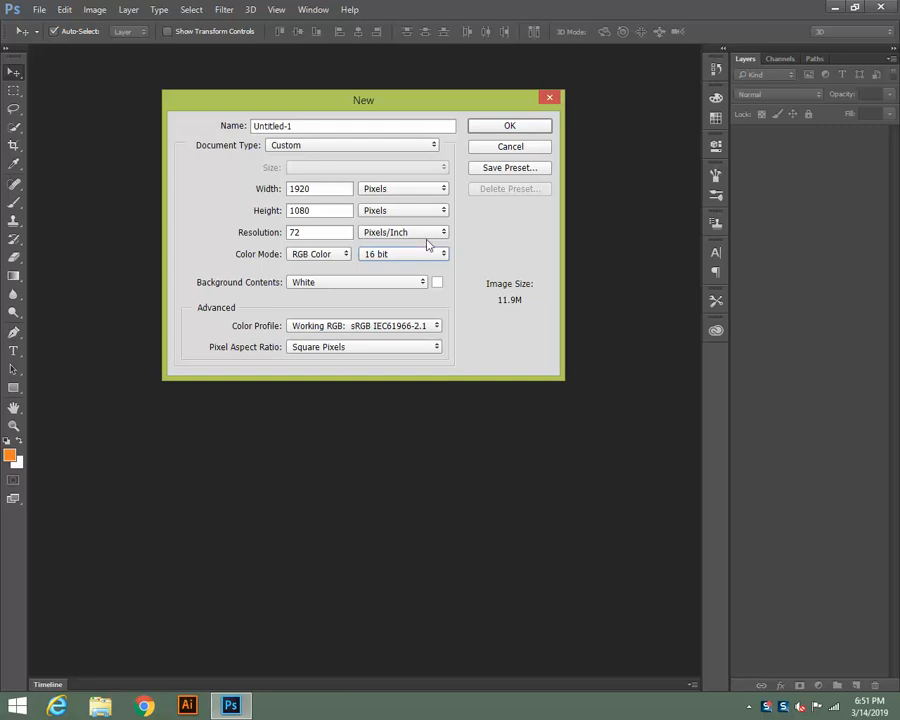
pyautogui.click(424, 253)
pyautogui.click(415, 297)
pyautogui.click(410, 258)
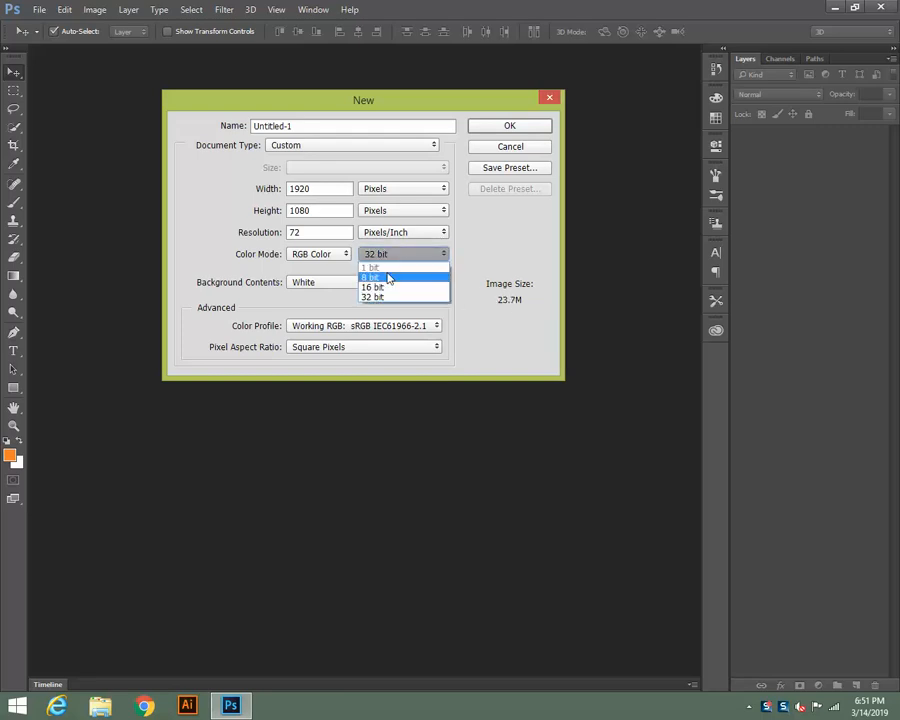
pyautogui.click(391, 275)
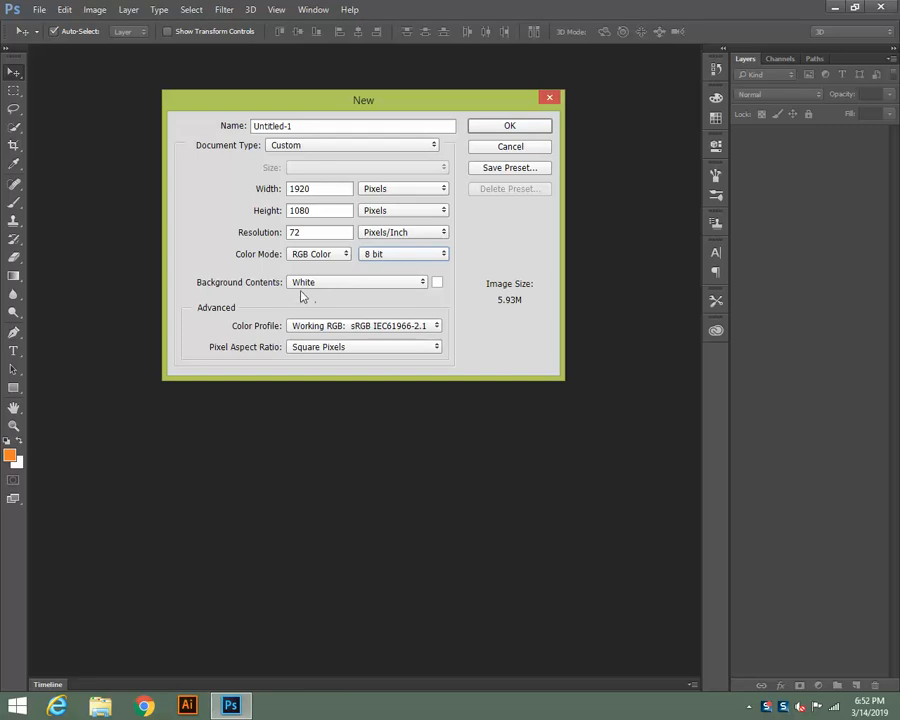
# - Look through the background contents options and try red shades as the document's background color, cancelling the color choice
pyautogui.click(387, 286)
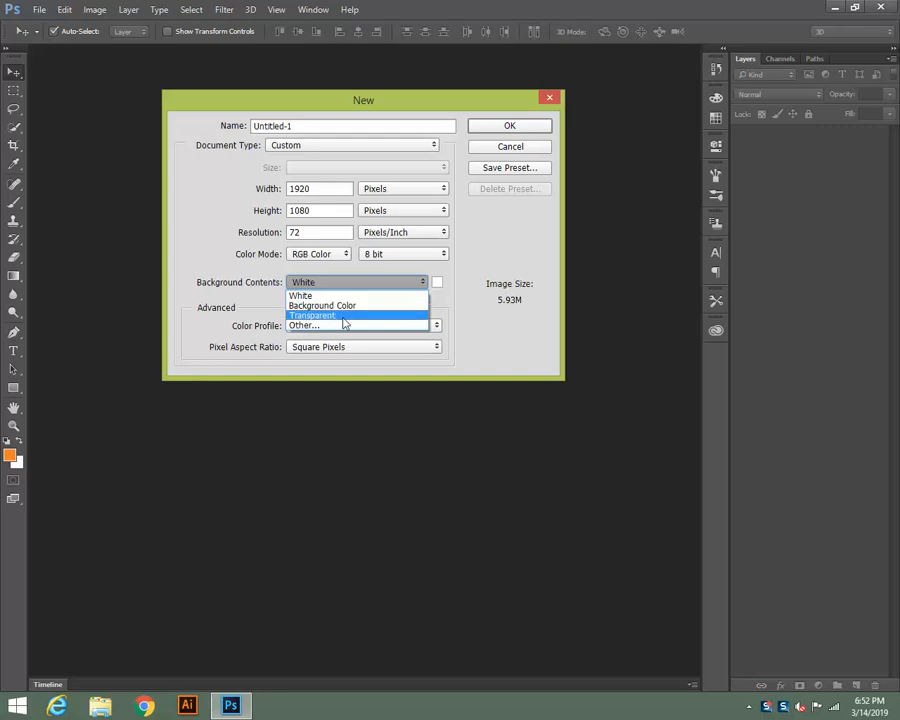
pyautogui.click(423, 284)
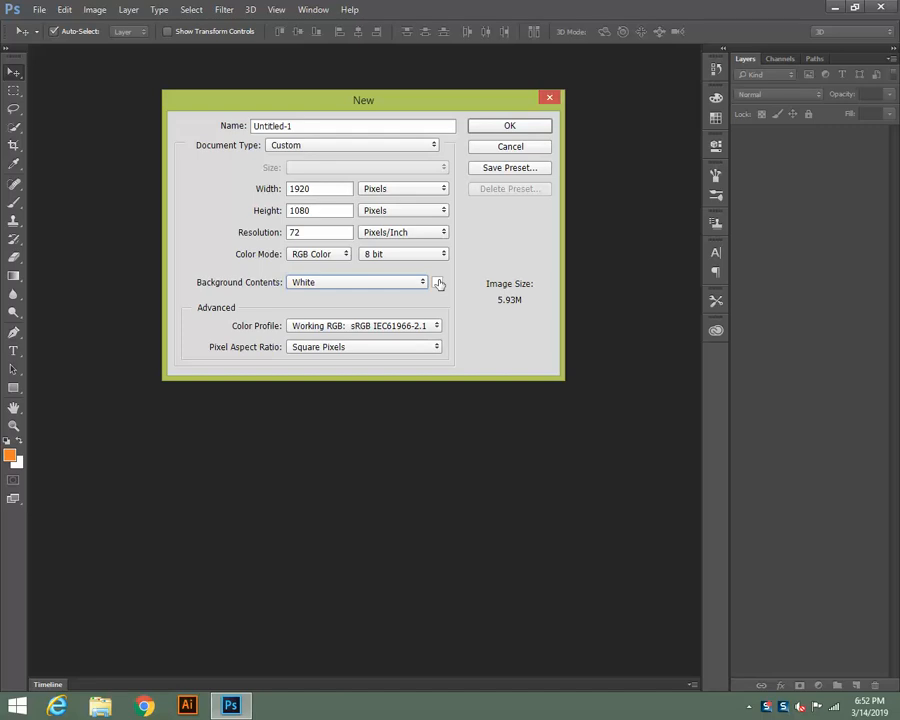
pyautogui.click(437, 283)
pyautogui.click(635, 204)
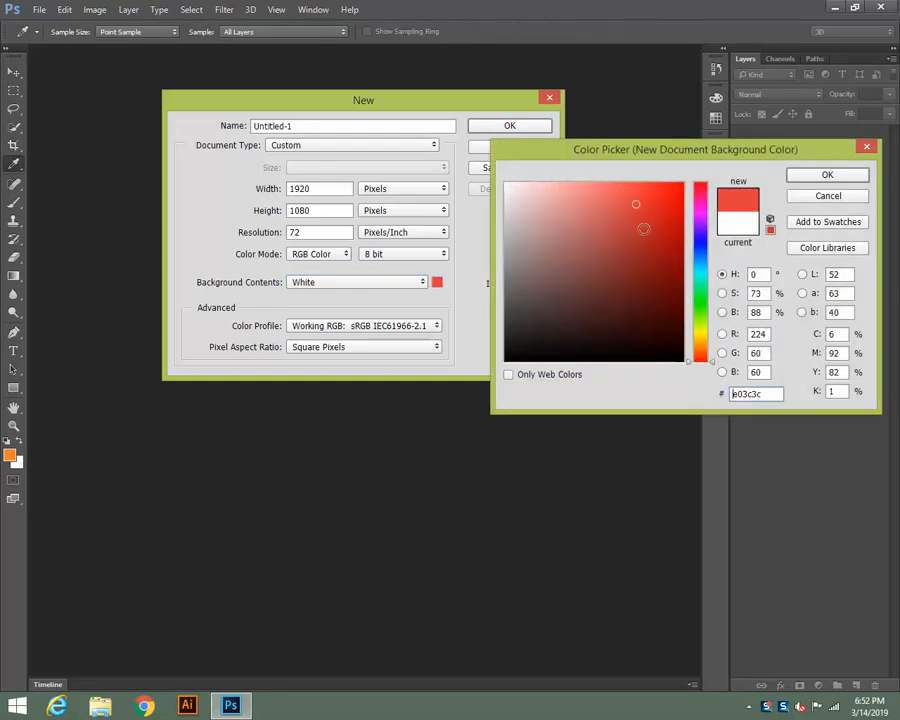
pyautogui.moveTo(643, 229)
pyautogui.mouseDown()
pyautogui.moveTo(649, 249)
pyautogui.moveTo(616, 282)
pyautogui.mouseUp()
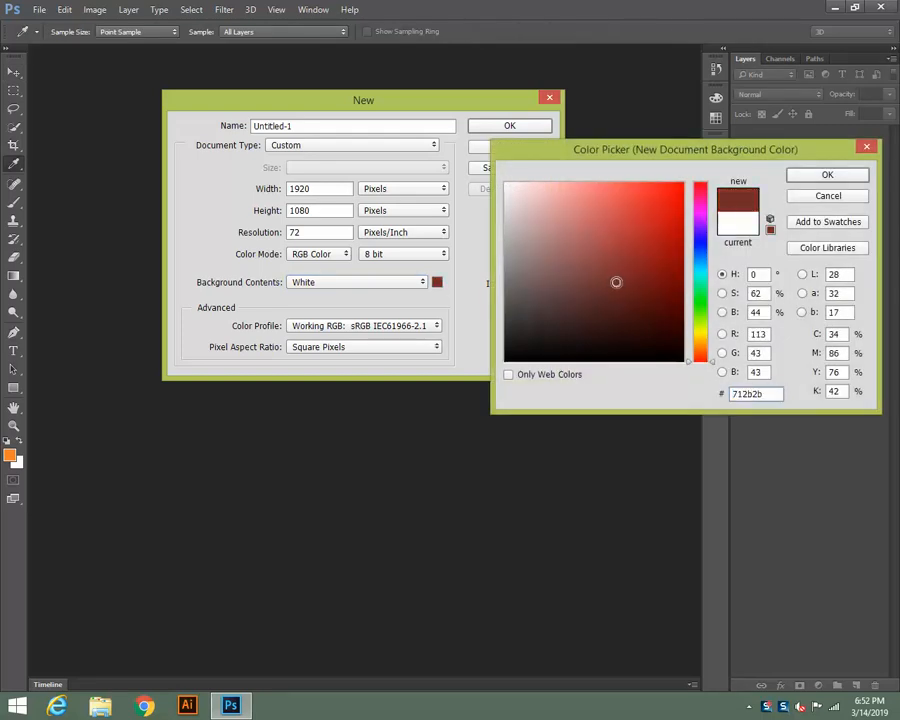
pyautogui.click(507, 185)
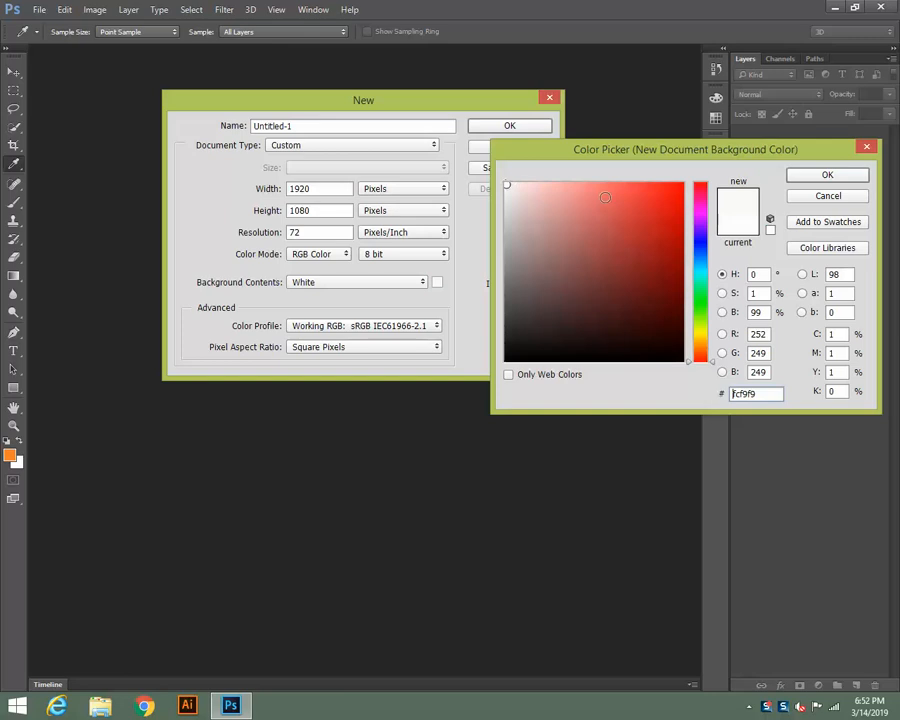
pyautogui.click(828, 196)
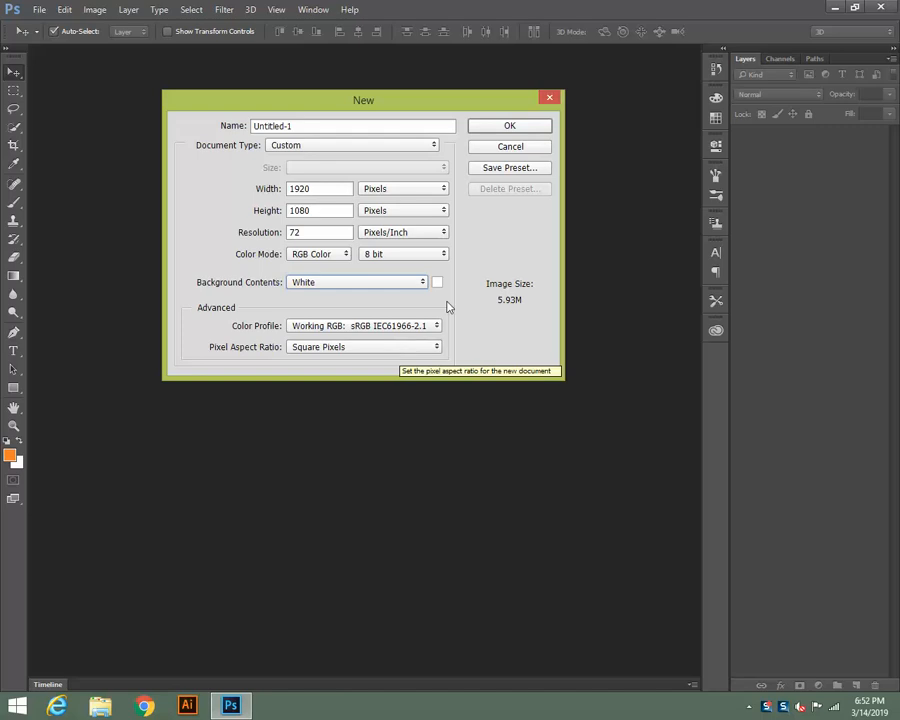
# - Create the 1920 by 1080 pixel RGB document with a white background and close it again
pyautogui.click(508, 130)
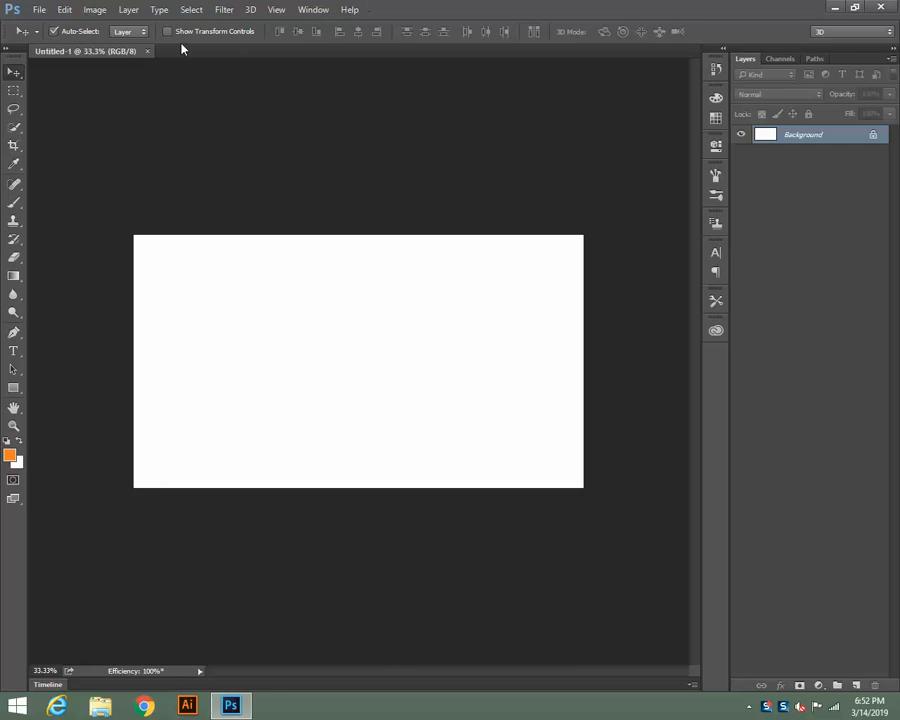
pyautogui.click(146, 52)
pyautogui.click(39, 9)
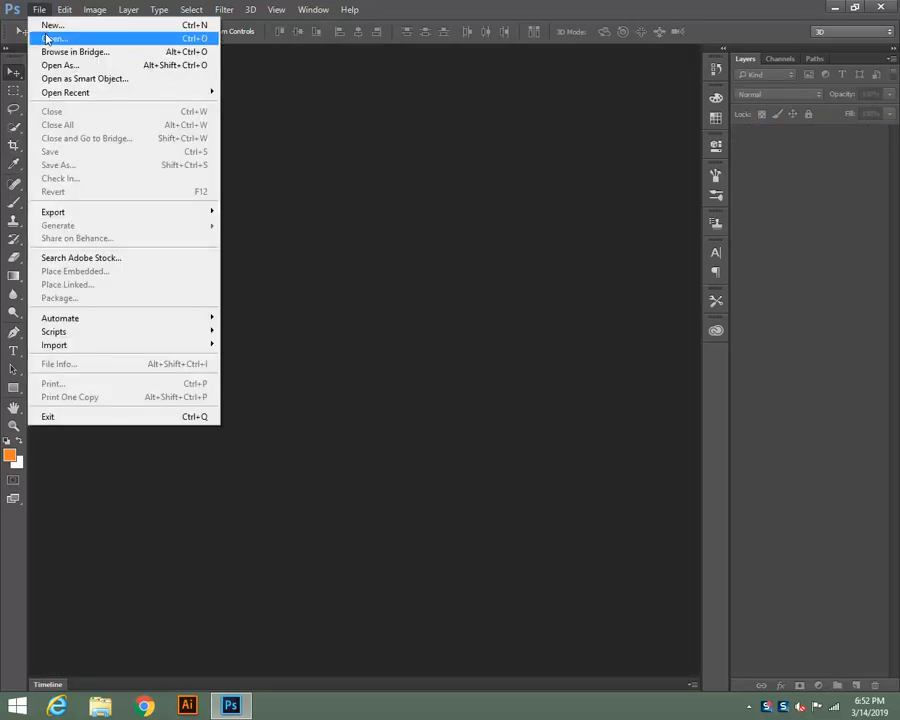
pyautogui.click(50, 38)
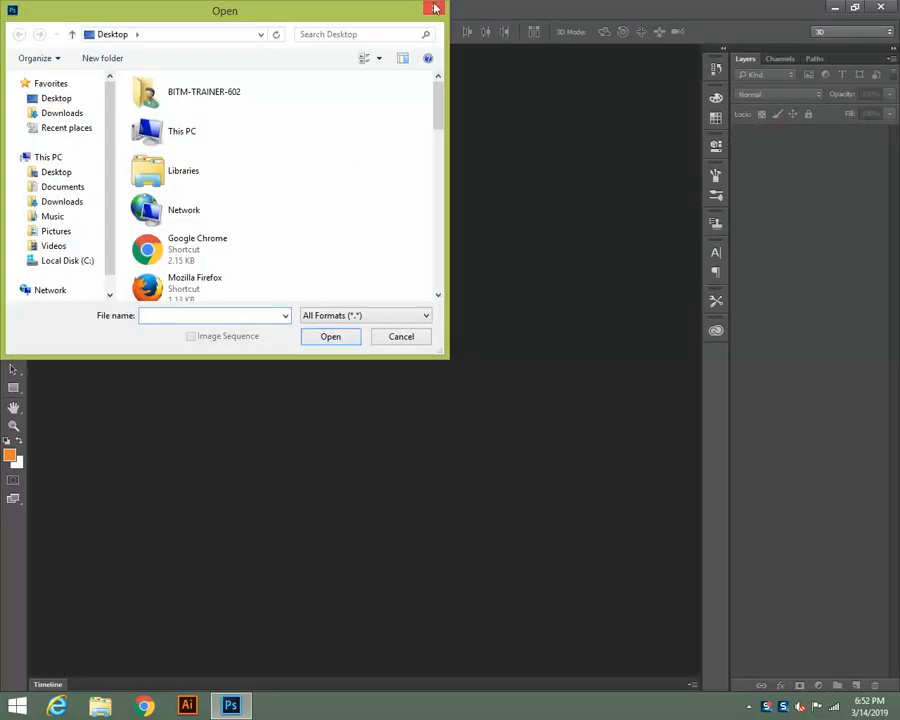
pyautogui.click(433, 8)
# - Create a new International Paper document in A4 size, 210 by 297 millimeters, at 300 pixels/inch in RGB Color
pyautogui.click(39, 9)
pyautogui.click(38, 25)
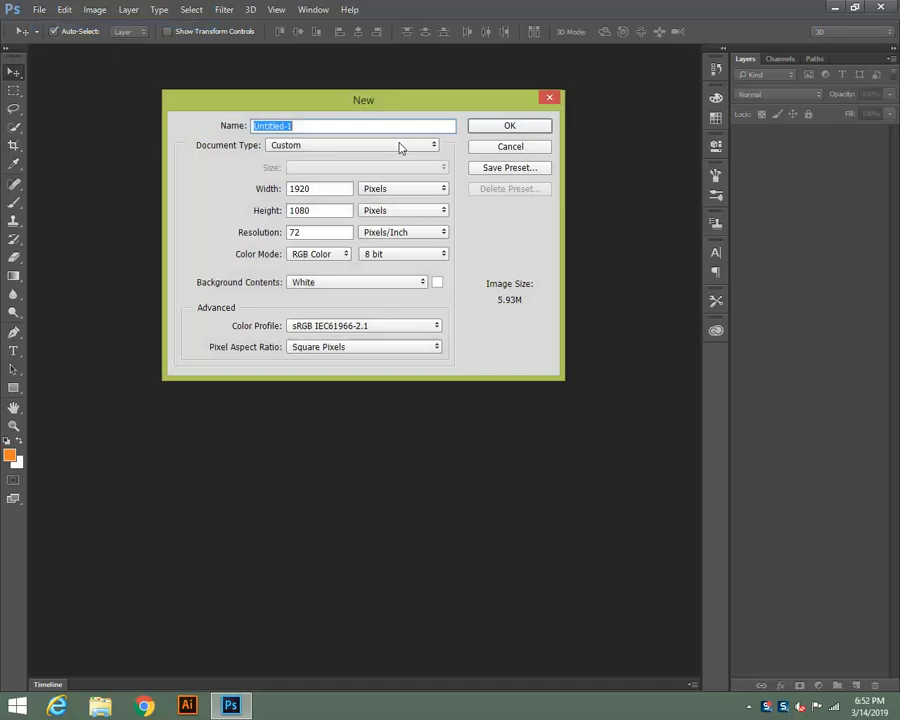
pyautogui.click(432, 188)
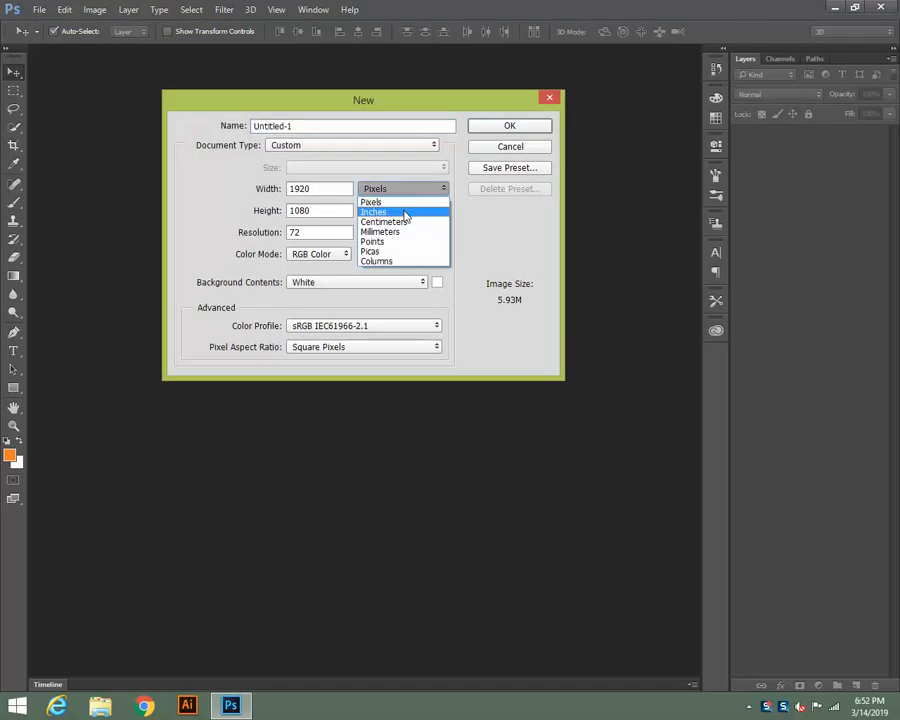
pyautogui.click(410, 209)
pyautogui.click(354, 150)
pyautogui.click(315, 201)
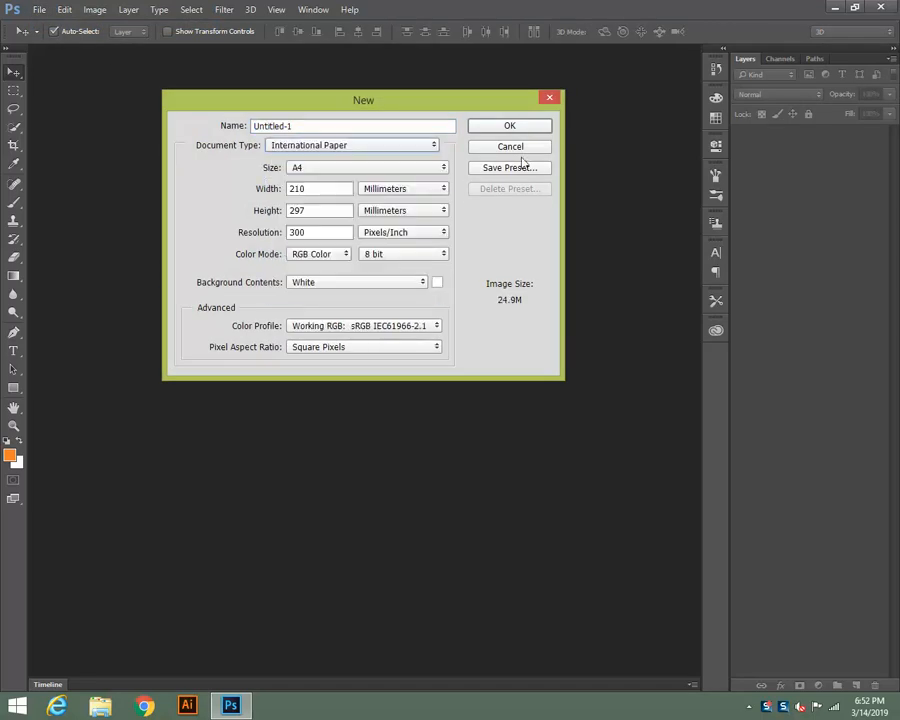
pyautogui.click(535, 131)
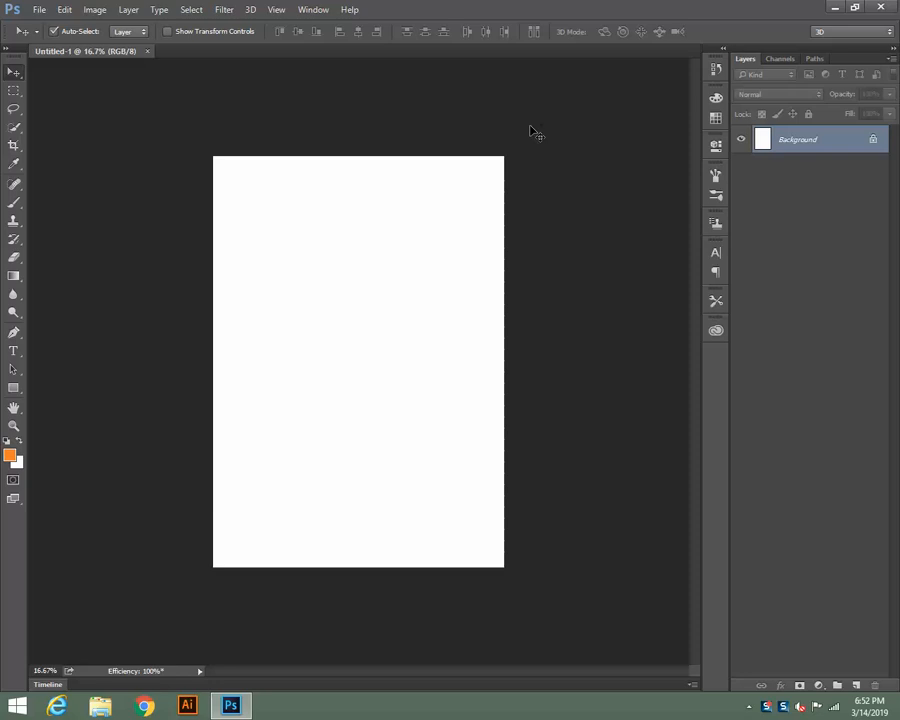
pyautogui.hotkey('ctrl', '-')
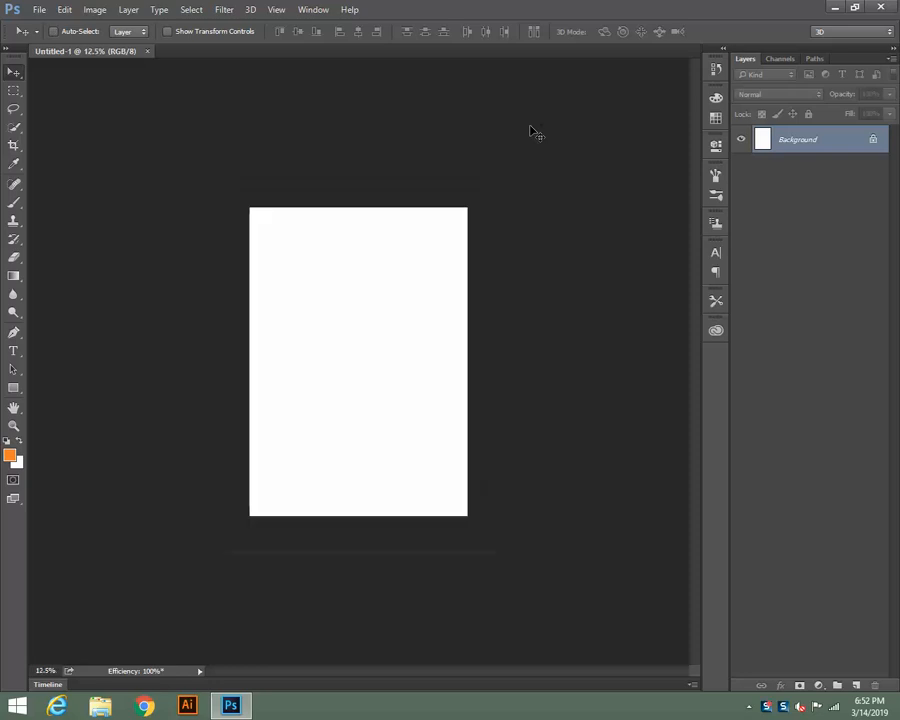
pyautogui.hotkey('ctrl', '+')
pyautogui.hotkey('ctrl', '+')
pyautogui.hotkey('ctrl', '-')
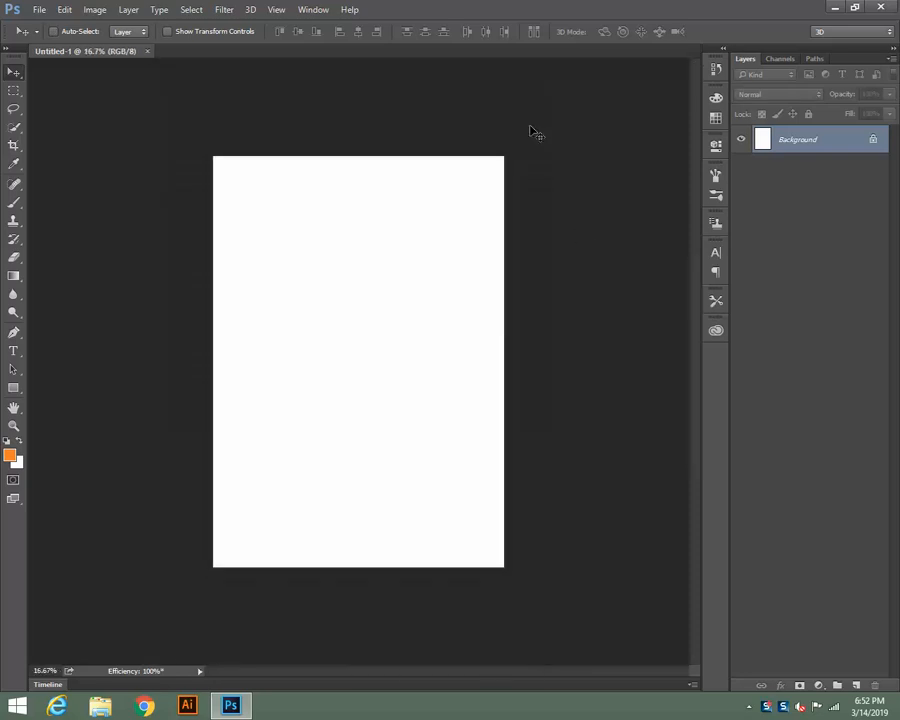
pyautogui.hotkey('ctrl', '+')
pyautogui.hotkey('ctrl', '-')
# - Inspect the new document's color channels and paths, returning to its layers
pyautogui.click(779, 60)
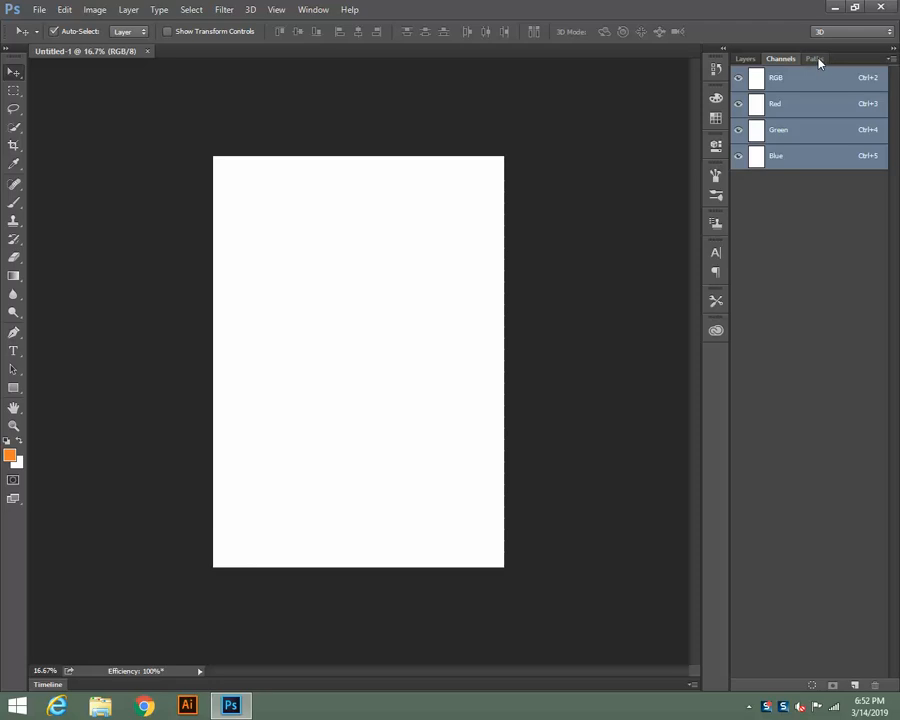
pyautogui.click(816, 60)
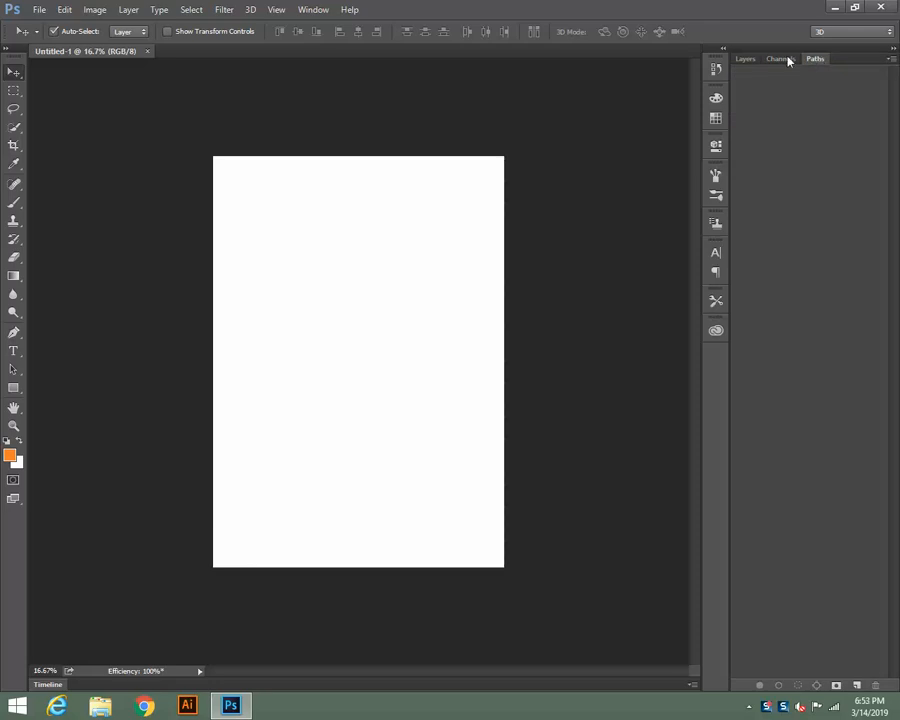
pyautogui.click(746, 60)
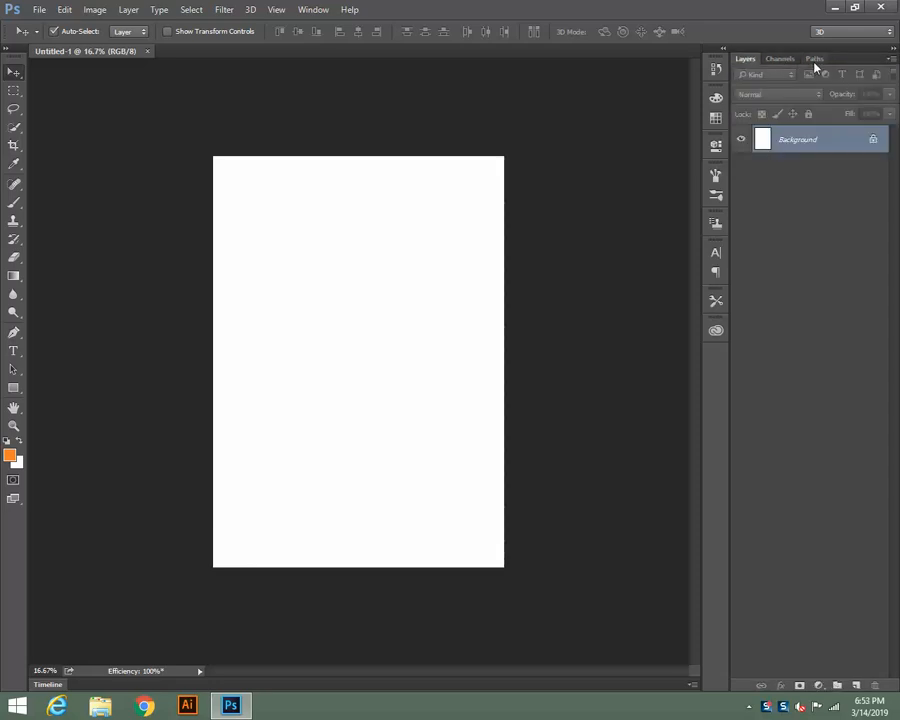
pyautogui.click(815, 59)
pyautogui.click(747, 59)
# - Draw an orange rectangle about 1122 by 1063 px and an overlapping rounded rectangle about 1067 by 1422 px with 10 px corners
pyautogui.moveTo(16, 391); pyautogui.dragTo(16, 389)
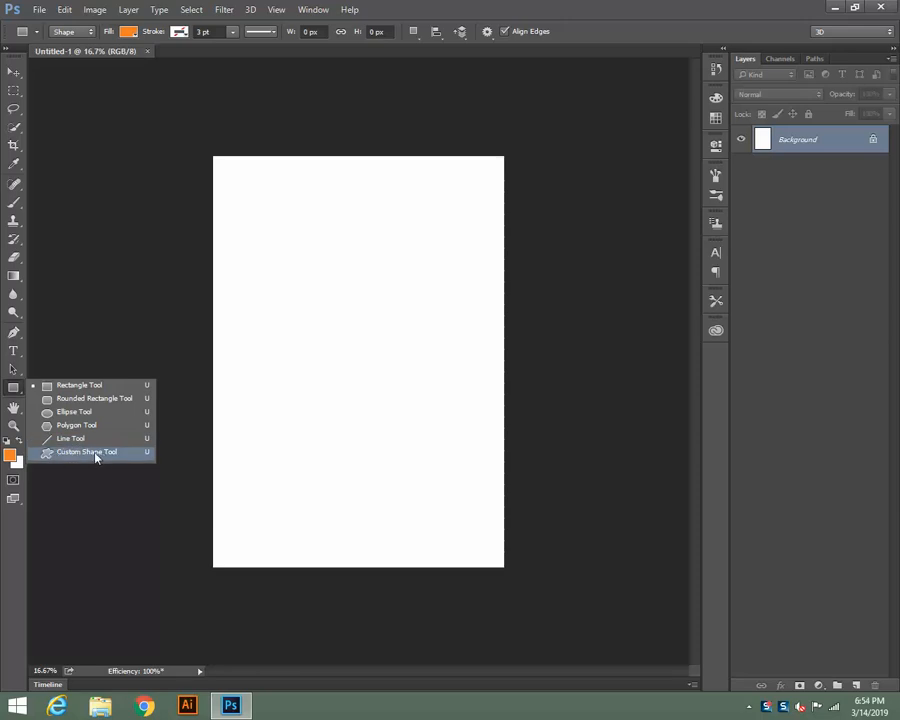
pyautogui.click(67, 388)
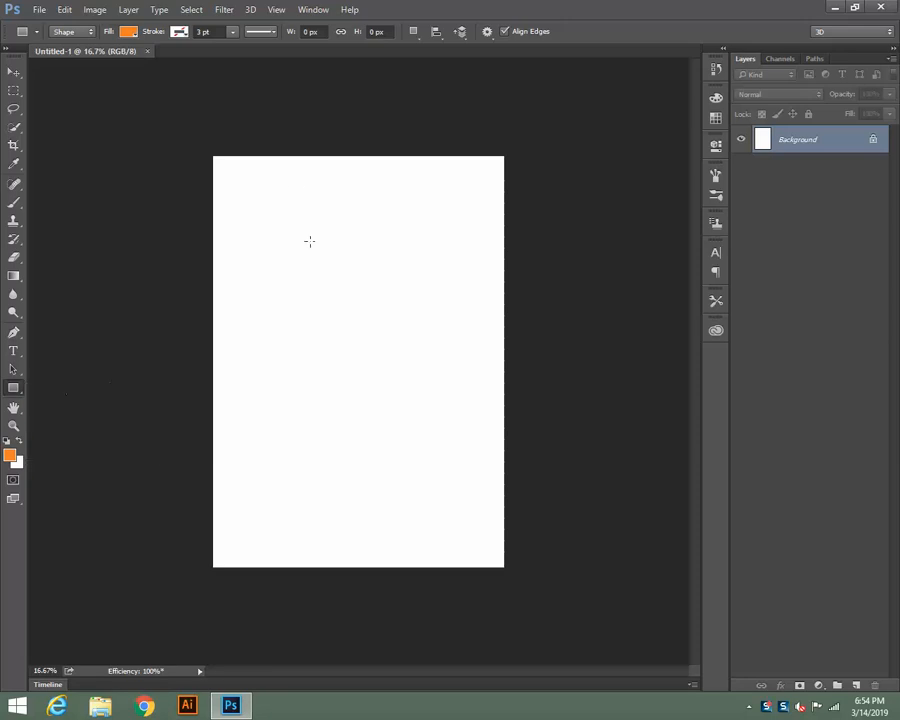
pyautogui.moveTo(226, 178); pyautogui.dragTo(358, 302)
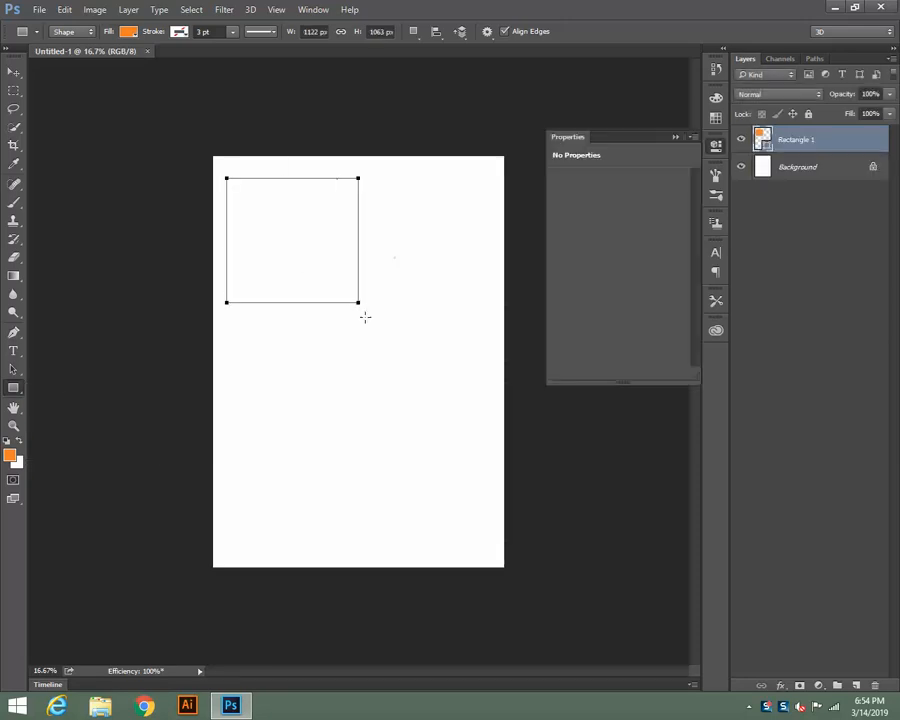
pyautogui.rightClick(13, 388)
pyautogui.click(95, 397)
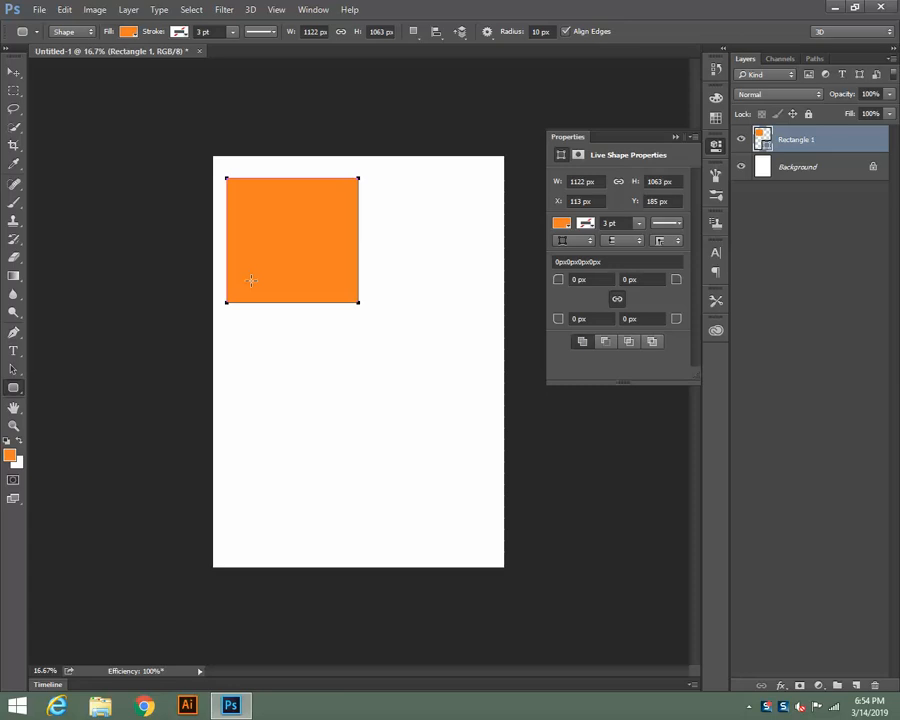
pyautogui.moveTo(275, 246); pyautogui.dragTo(441, 490)
# - Draw an orange ellipse about 1235 by 1380 px and a large five-sided polygon about 2981 by 2958 px
pyautogui.rightClick(24, 392)
pyautogui.click(72, 411)
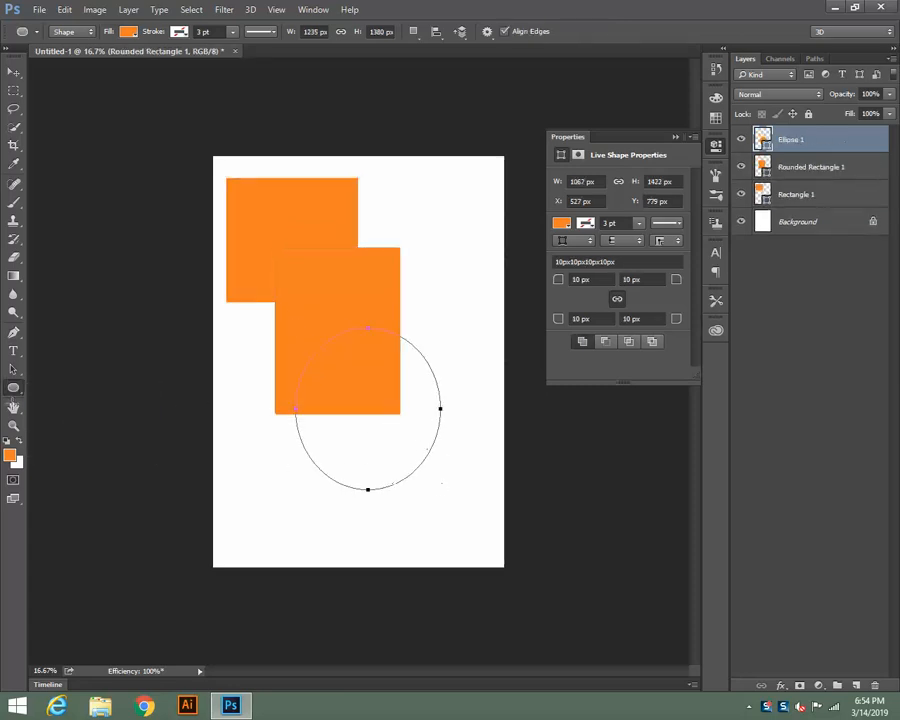
pyautogui.rightClick(14, 392)
pyautogui.click(66, 427)
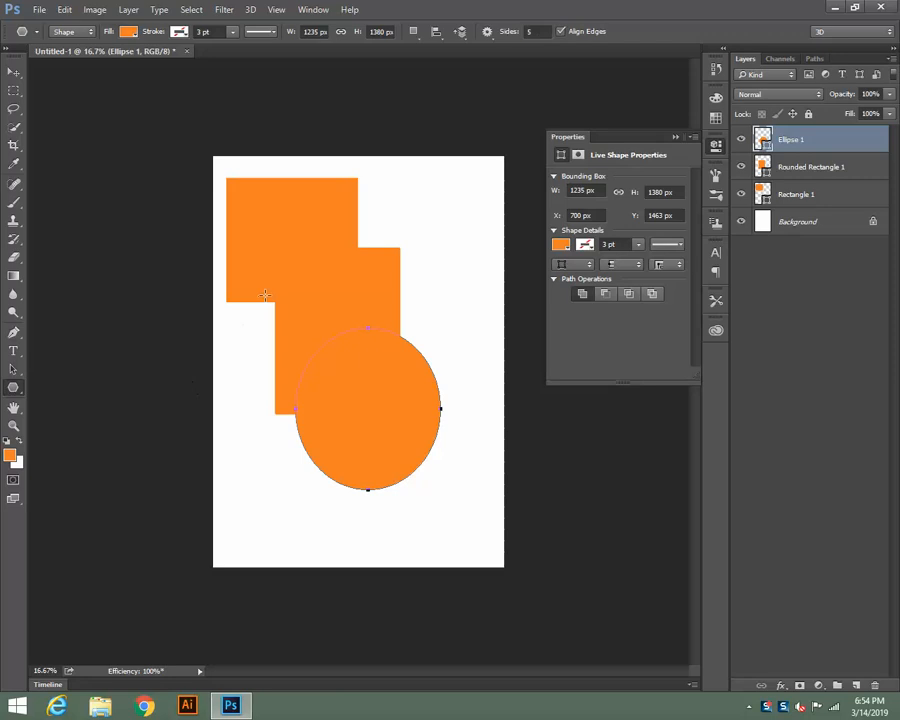
pyautogui.moveTo(268, 300); pyautogui.dragTo(400, 437)
# - Draw a nearly horizontal line about 1708 px long with a 1 px weight across the polygon
pyautogui.rightClick(14, 390)
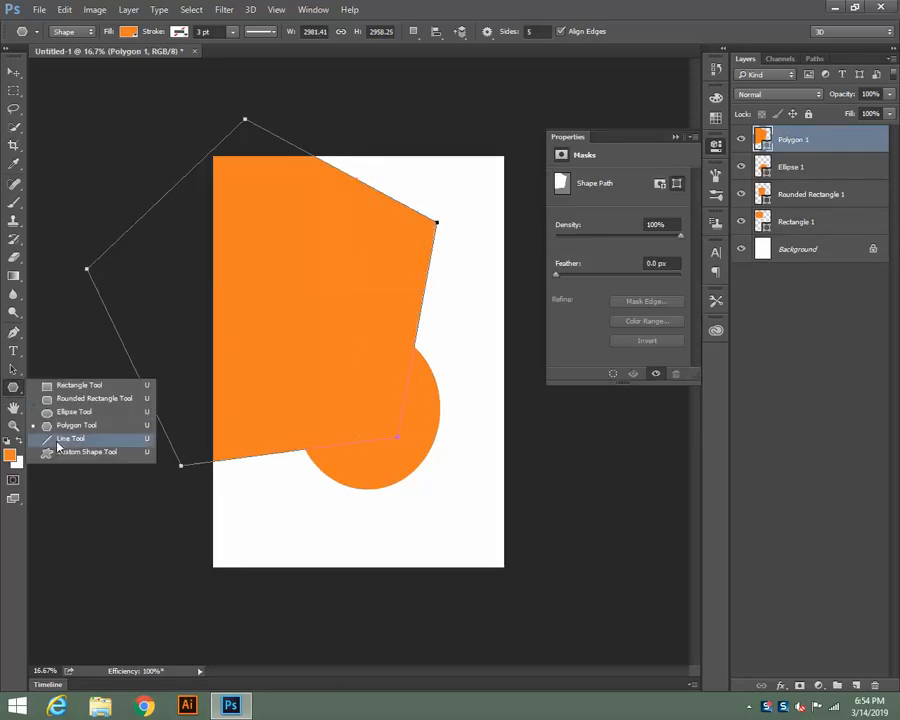
pyautogui.click(62, 438)
pyautogui.moveTo(193, 365); pyautogui.dragTo(395, 375)
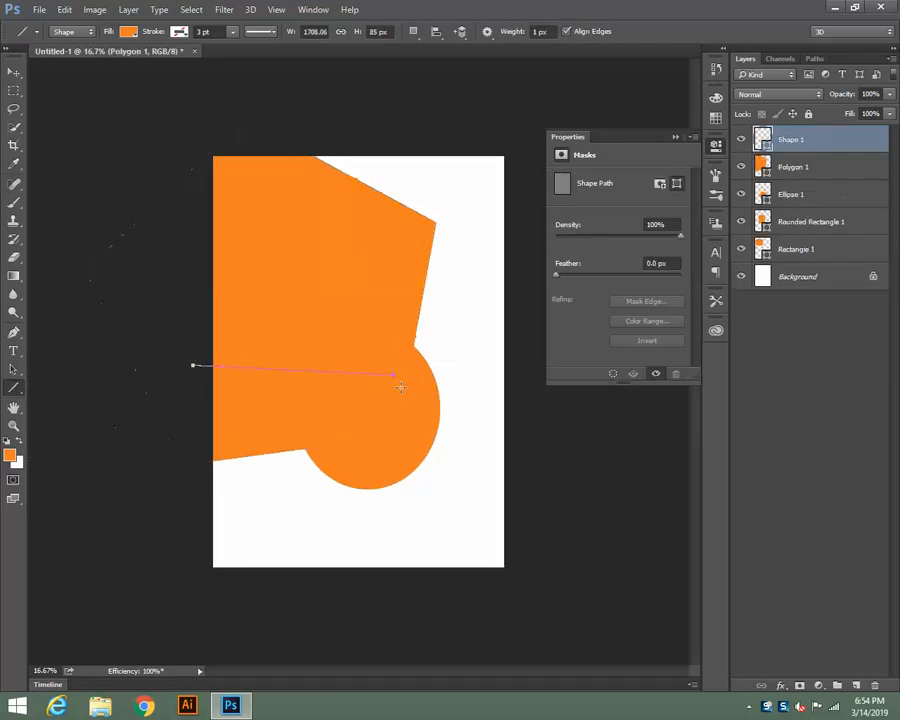
# - Select all five shape layers with the Move tool and delete them, leaving only the background
pyautogui.rightClick(12, 390)
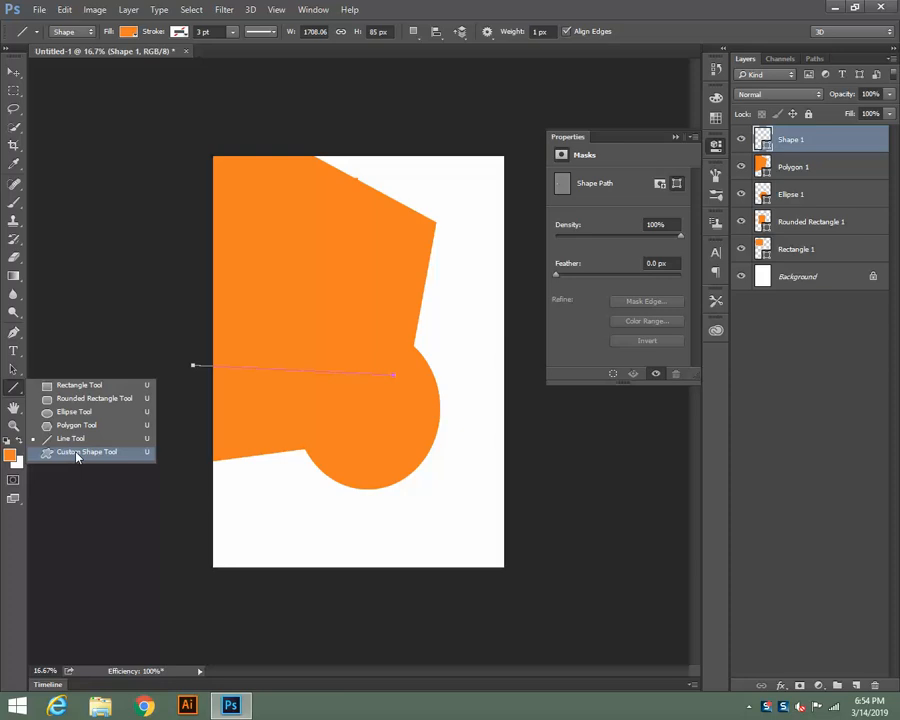
pyautogui.press('v')
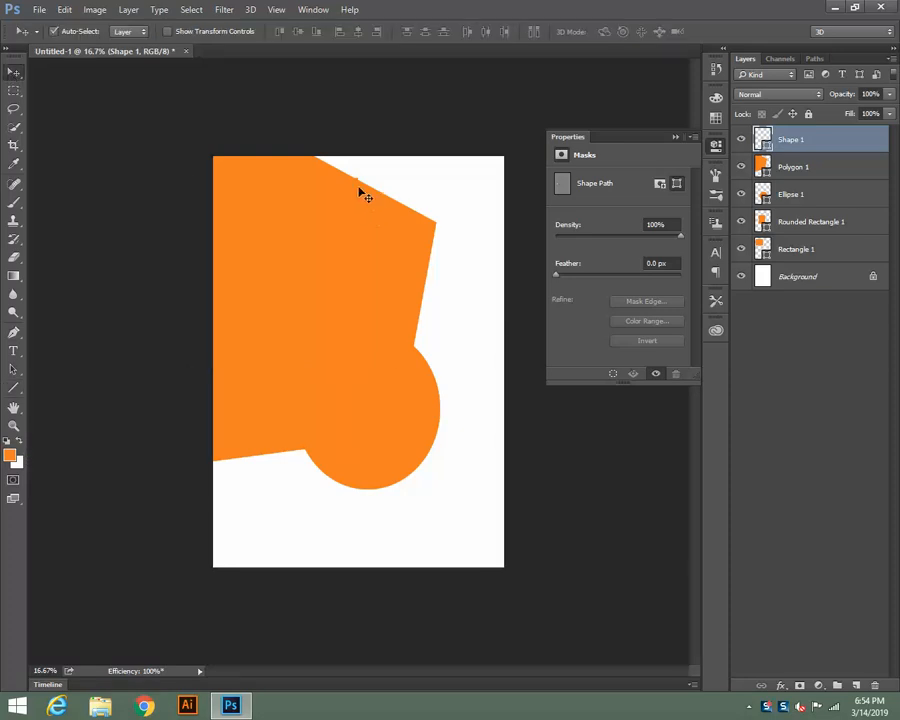
pyautogui.moveTo(395, 168); pyautogui.dragTo(317, 472)
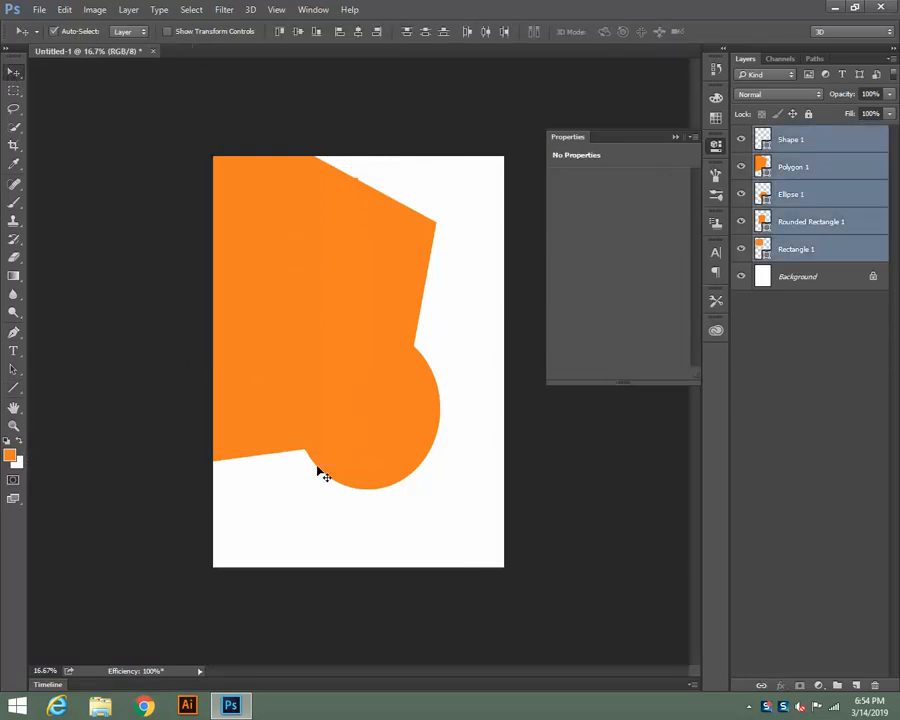
pyautogui.press('Delete')
# - Detach the Properties panel from the workspace and close it
pyautogui.moveTo(657, 143); pyautogui.dragTo(557, 153)
pyautogui.click(595, 146)
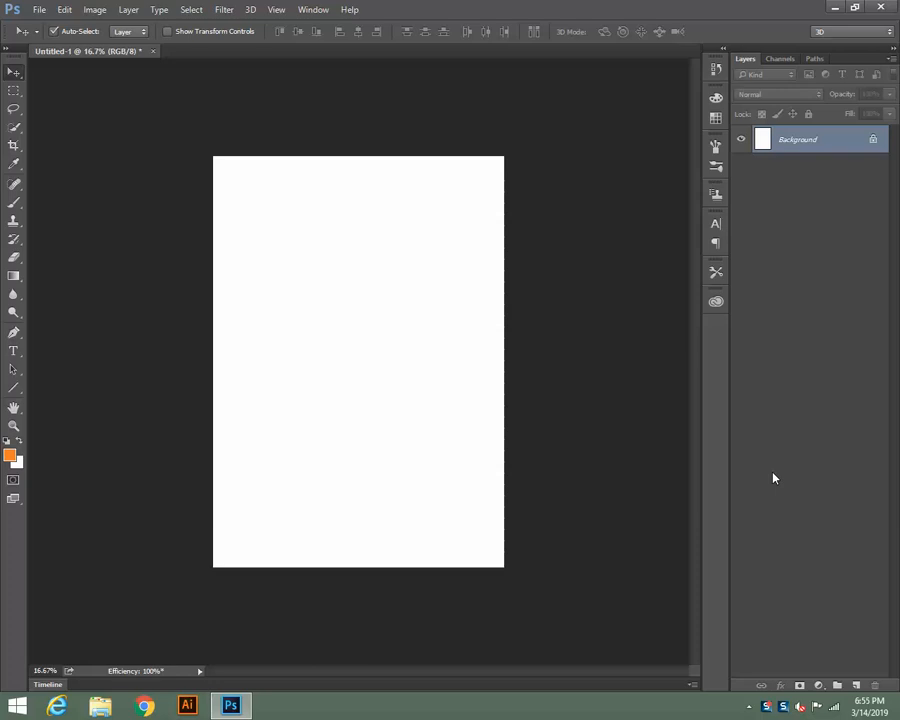
# - Activate the Custom Shape tool, browse the available shapes, and replace the current shape library with the All set
pyautogui.click(14, 388)
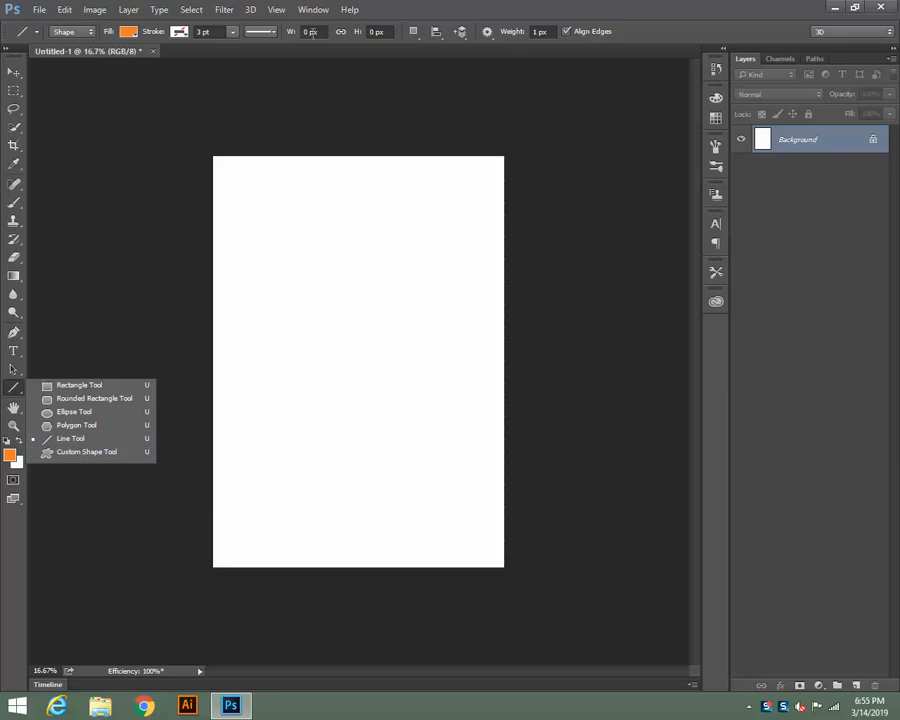
pyautogui.click(82, 453)
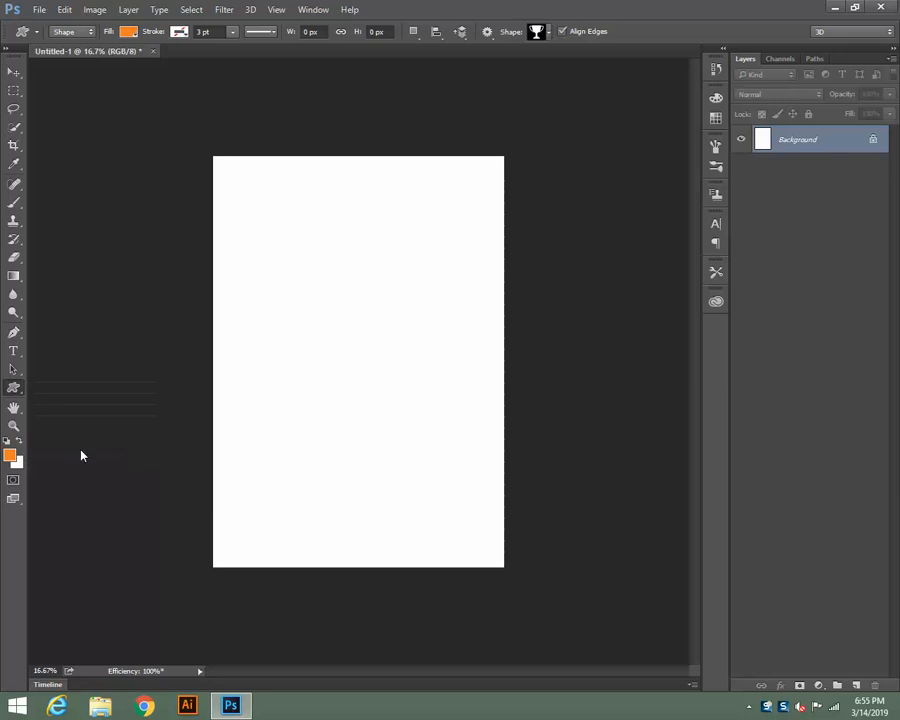
pyautogui.click(550, 34)
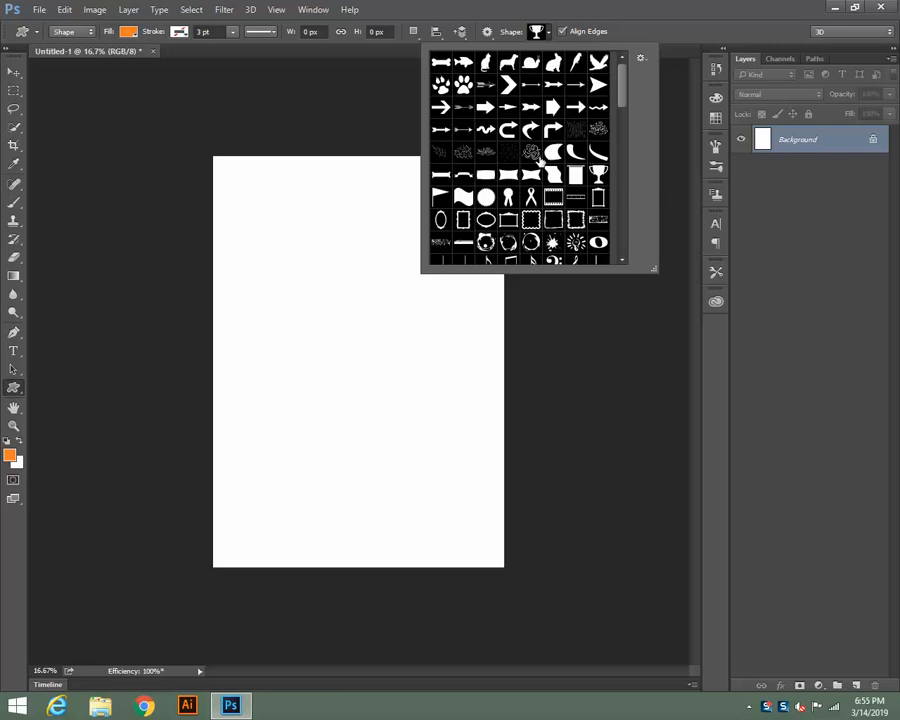
pyautogui.scroll(-10, 535, 210)
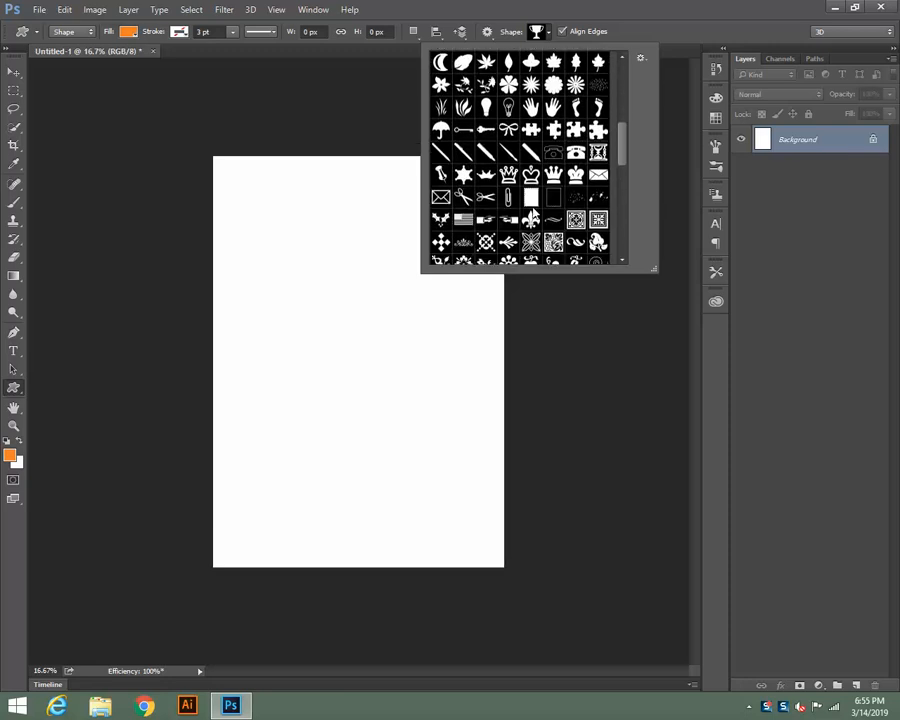
pyautogui.scroll(-8, 532, 209)
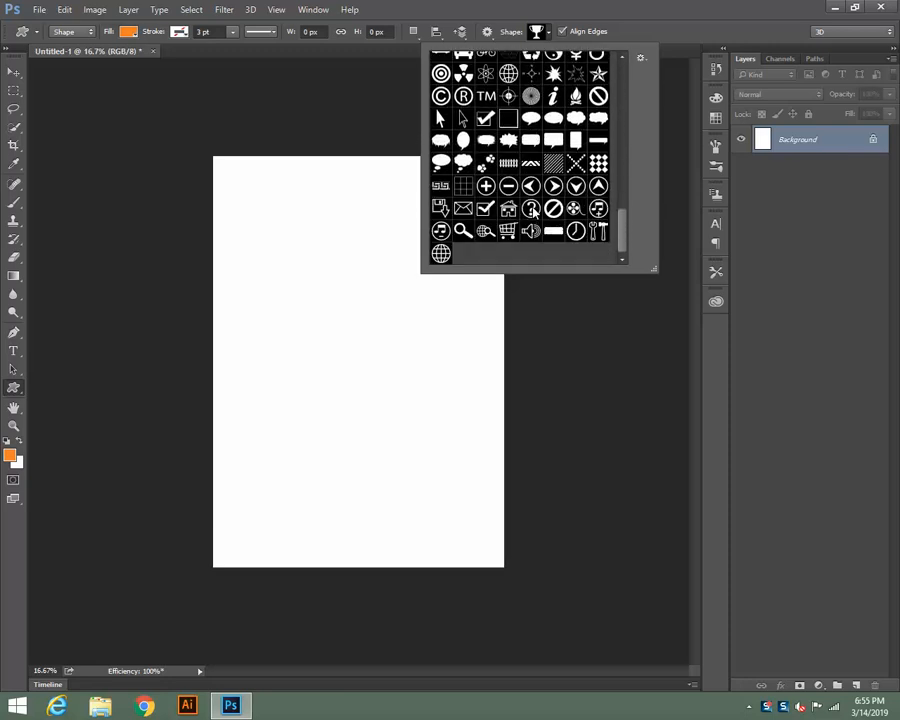
pyautogui.scroll(10, 533, 210)
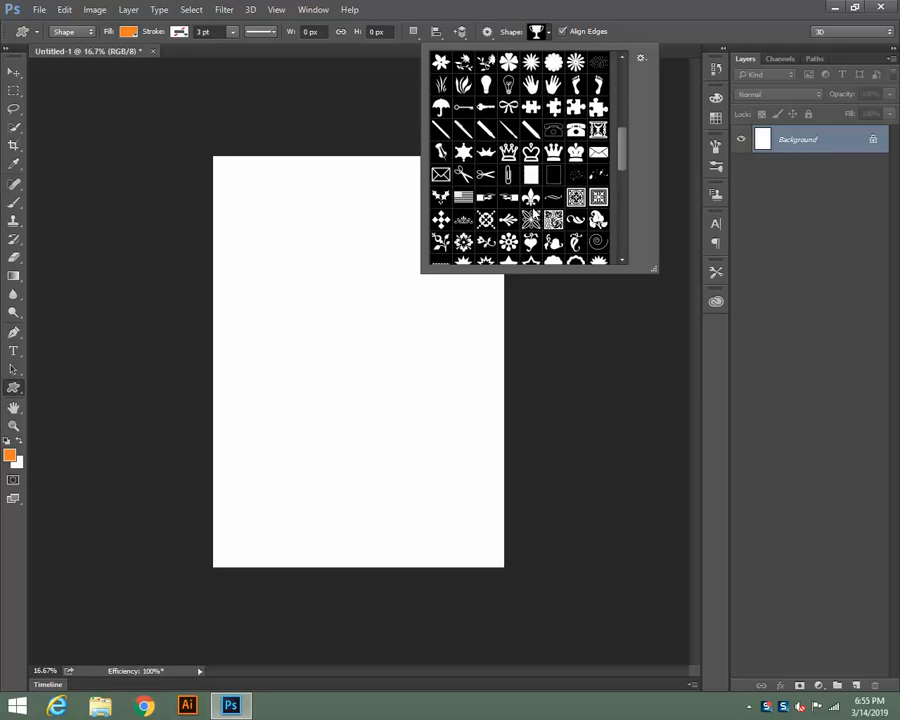
pyautogui.scroll(5, 533, 210)
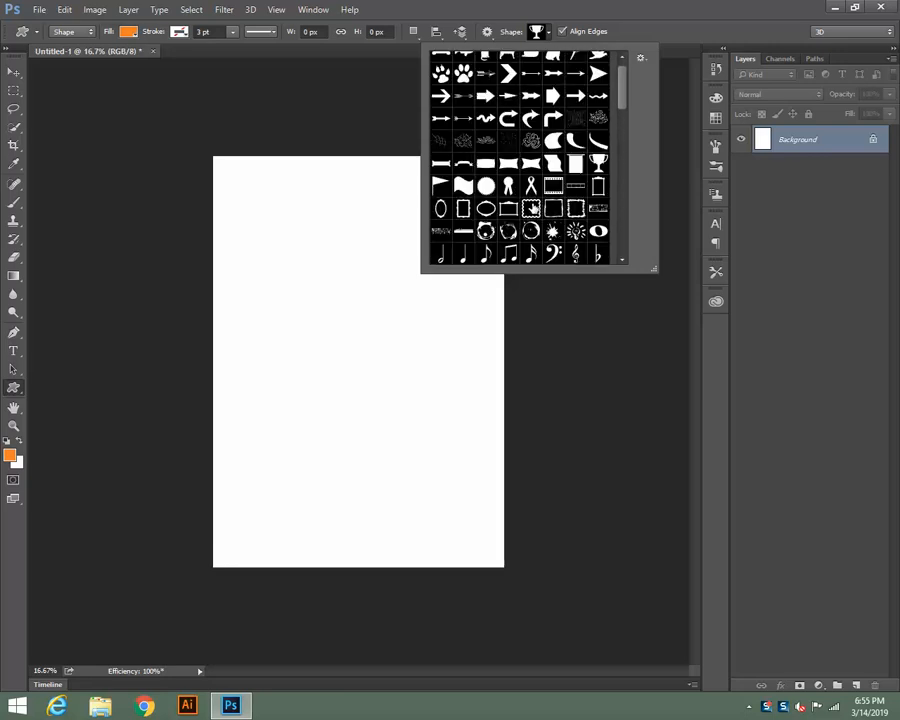
pyautogui.click(643, 58)
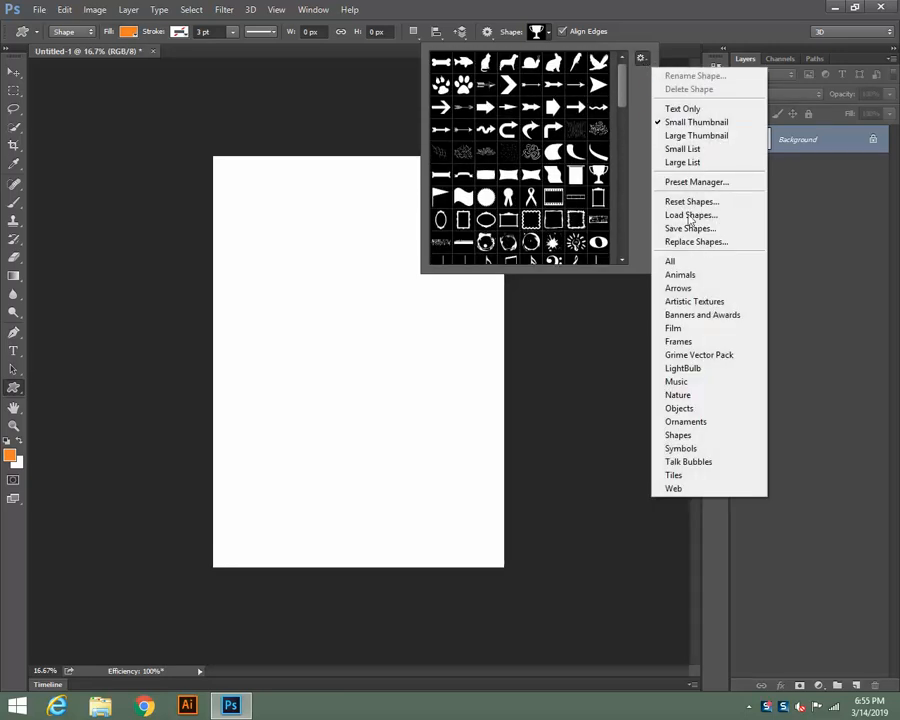
pyautogui.click(687, 262)
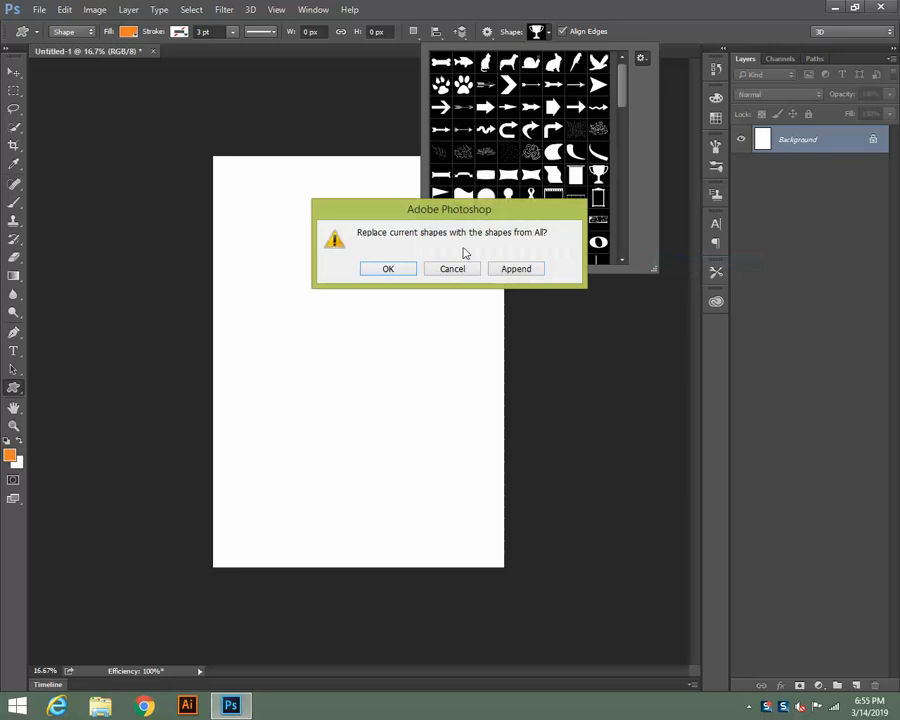
pyautogui.click(389, 270)
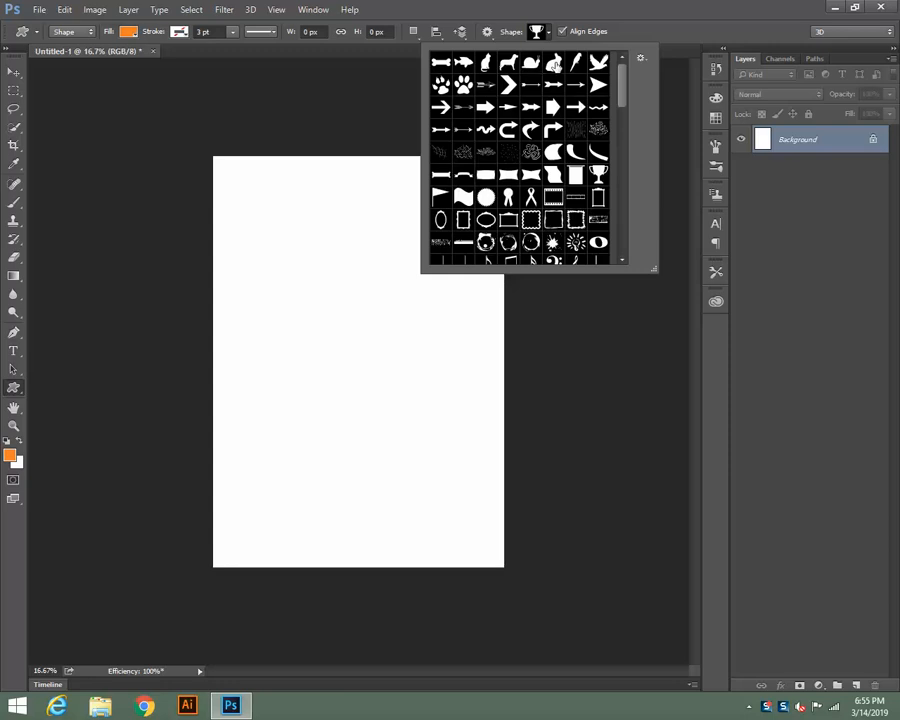
# - Draw an orange rabbit about 1487 by 1464 px and a scalloped square frame about 1624 by 1602 px overlapping it
pyautogui.click(553, 62)
pyautogui.moveTo(291, 250); pyautogui.dragTo(486, 452)
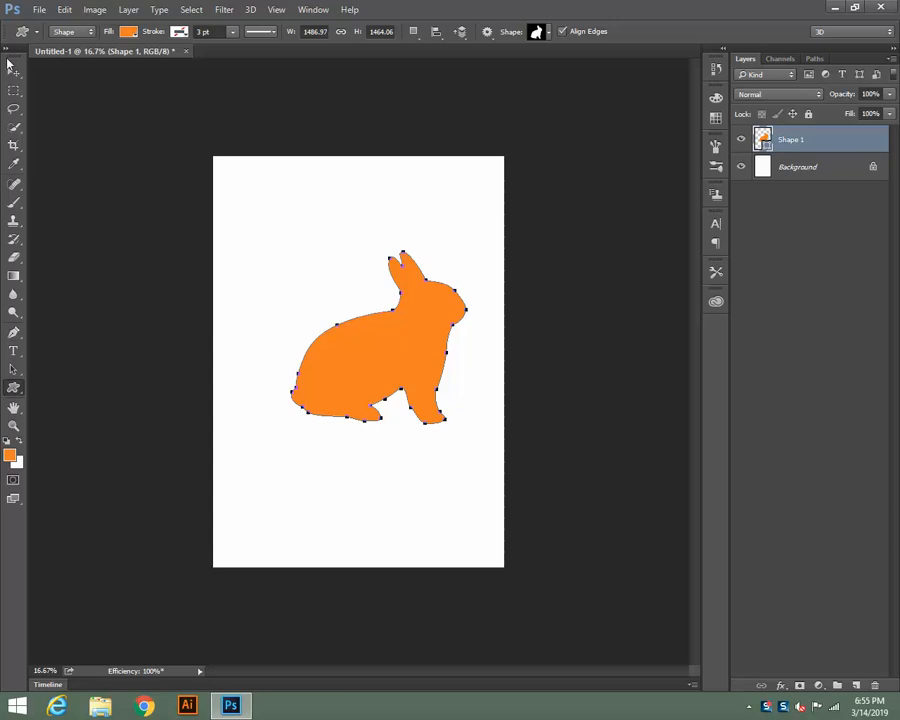
pyautogui.click(547, 32)
pyautogui.click(531, 219)
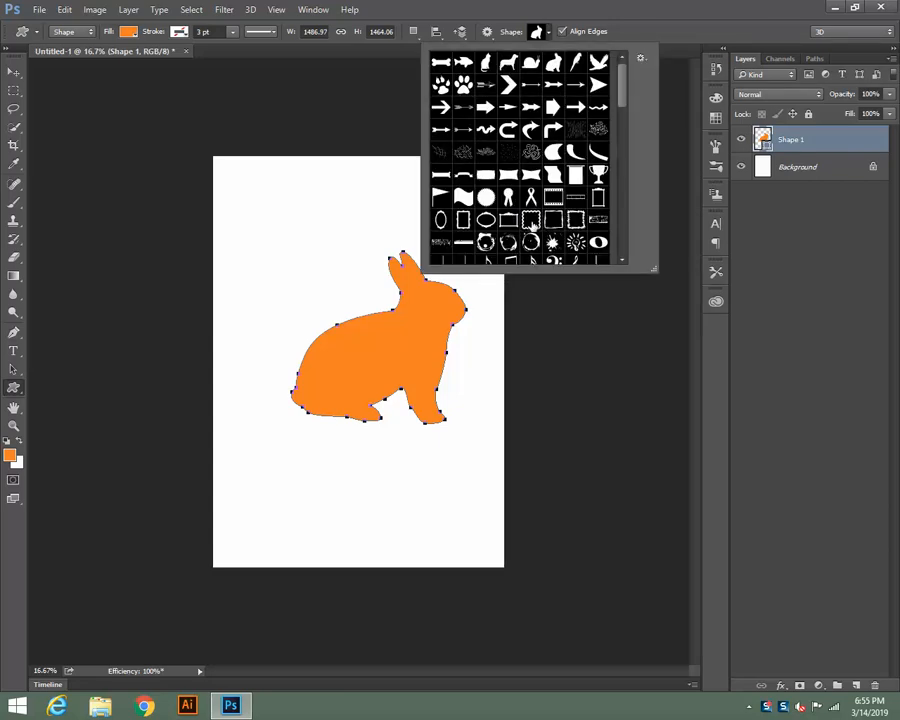
pyautogui.moveTo(259, 214); pyautogui.dragTo(449, 401)
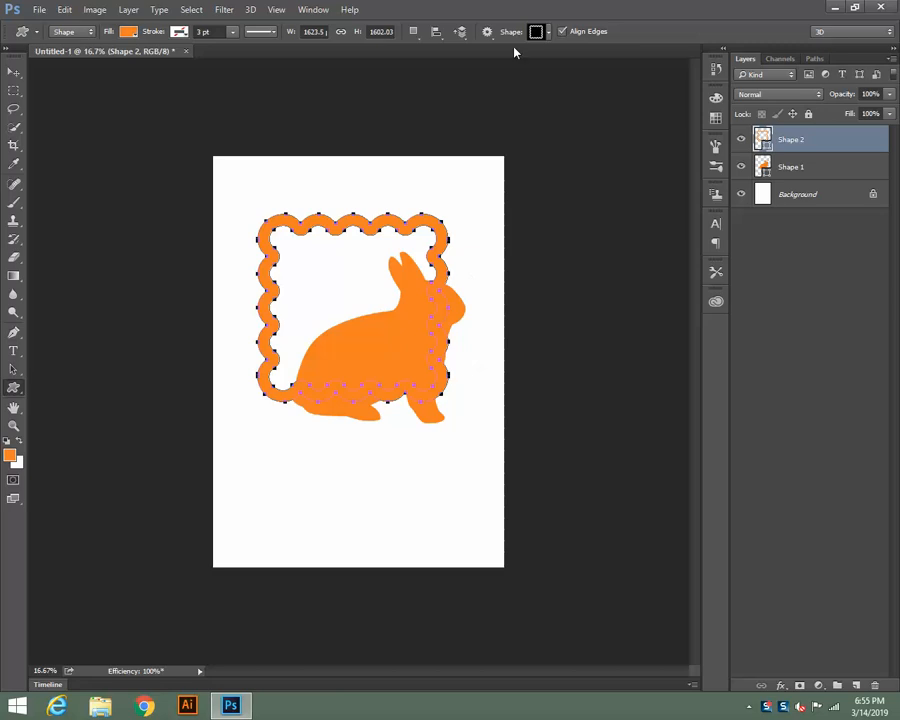
# - Draw the flying bird custom shape about 1942 by 2280 px over the rabbit and frame
pyautogui.click(547, 32)
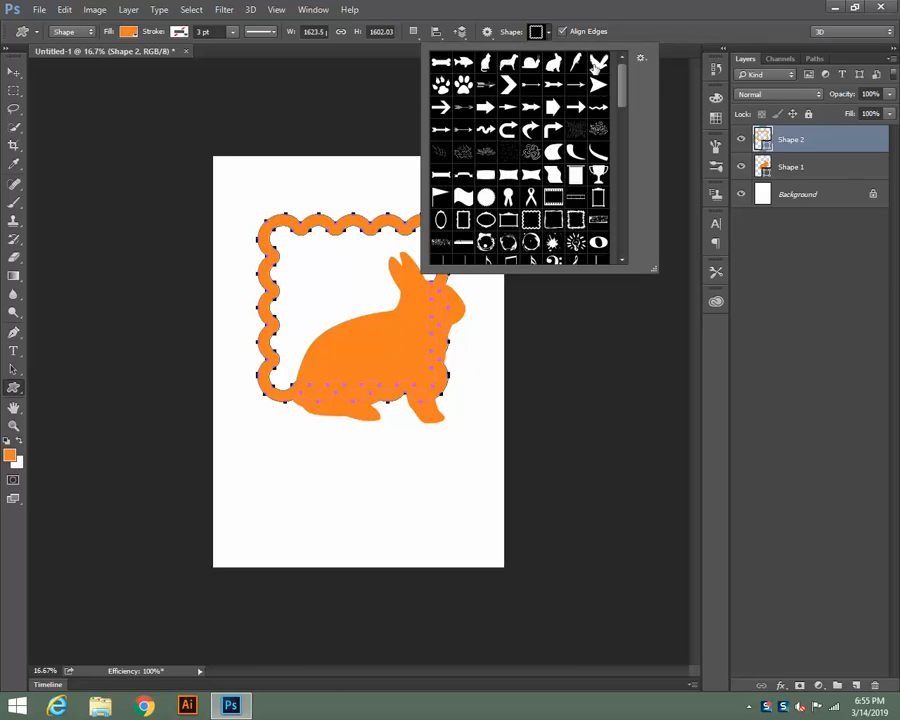
pyautogui.click(598, 62)
pyautogui.moveTo(250, 178); pyautogui.dragTo(482, 446)
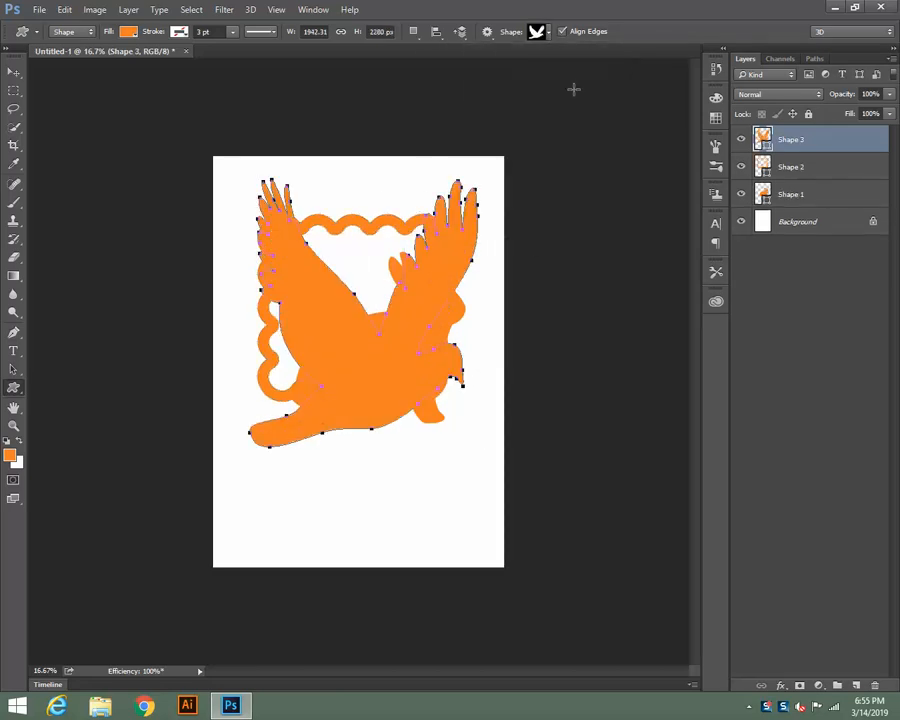
# - Draw a trophy about 1522 by 1362 px and a swirling-lines custom shape about 2014 by 1830 px over the other shapes
pyautogui.click(548, 33)
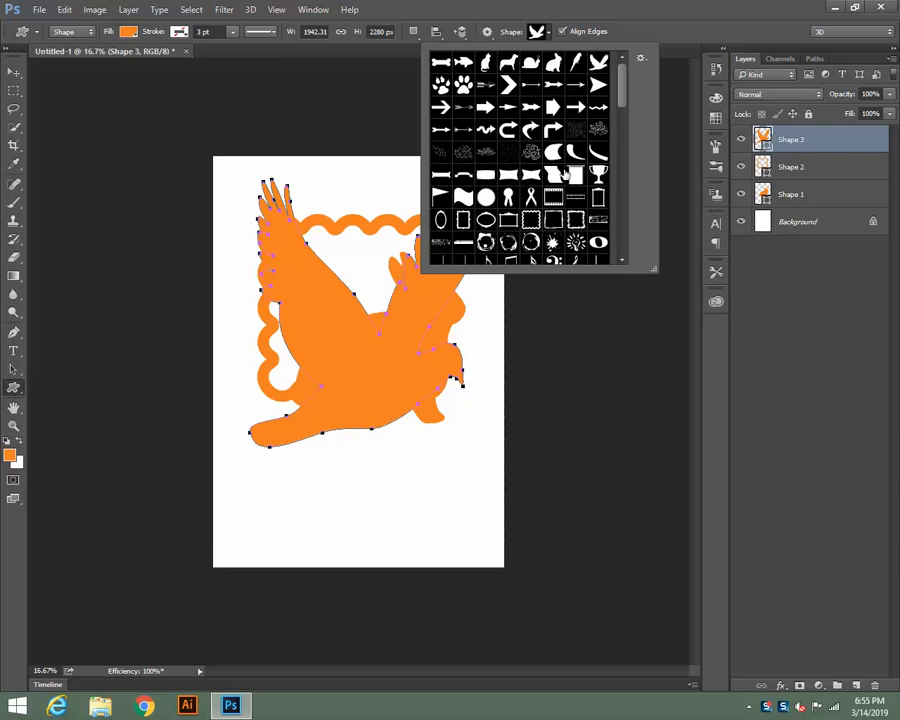
pyautogui.click(598, 173)
pyautogui.moveTo(267, 263); pyautogui.dragTo(445, 423)
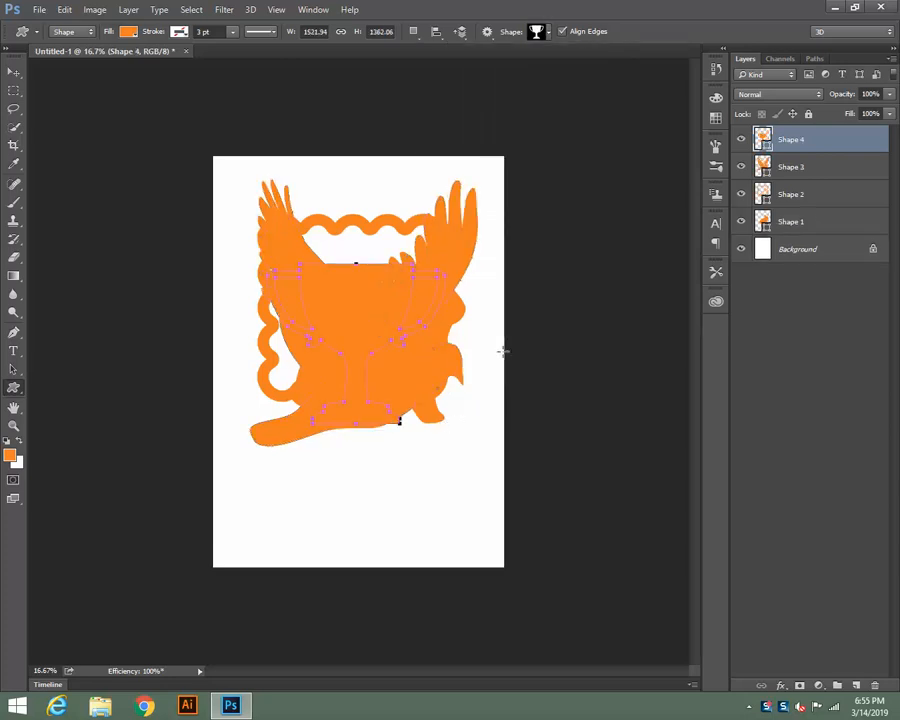
pyautogui.click(548, 33)
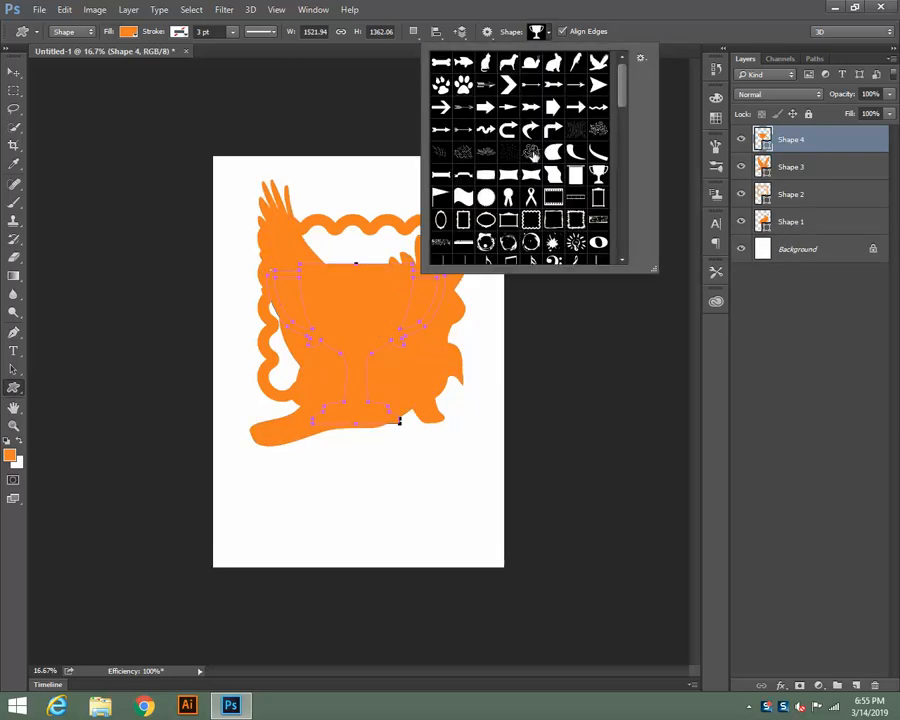
pyautogui.moveTo(278, 307); pyautogui.dragTo(499, 505)
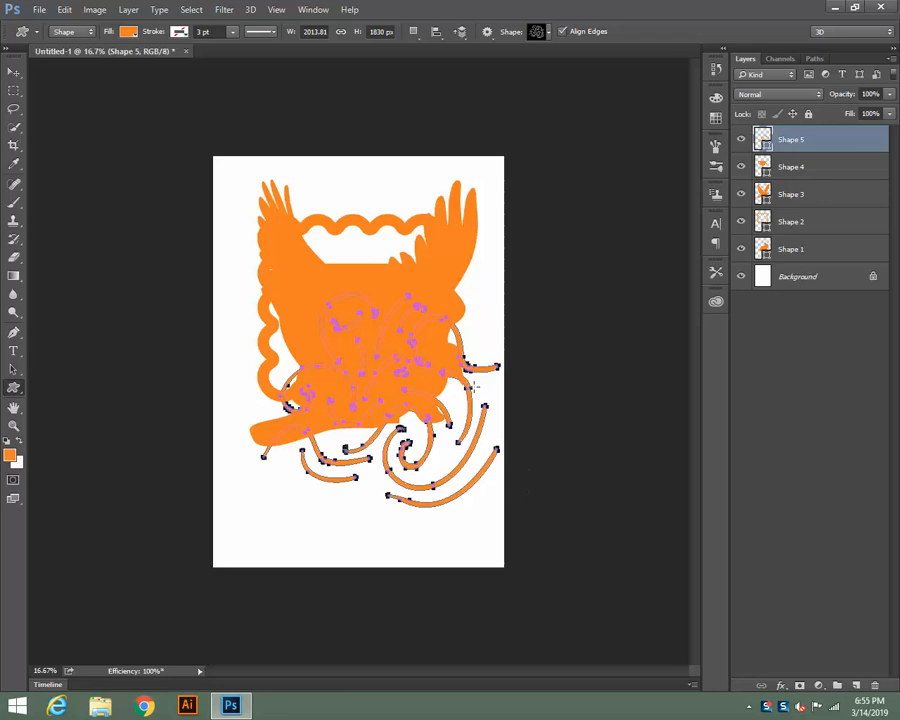
# - Delete all five custom shape layers with the Move tool, leaving only the background
pyautogui.click(14, 72)
pyautogui.click(402, 355)
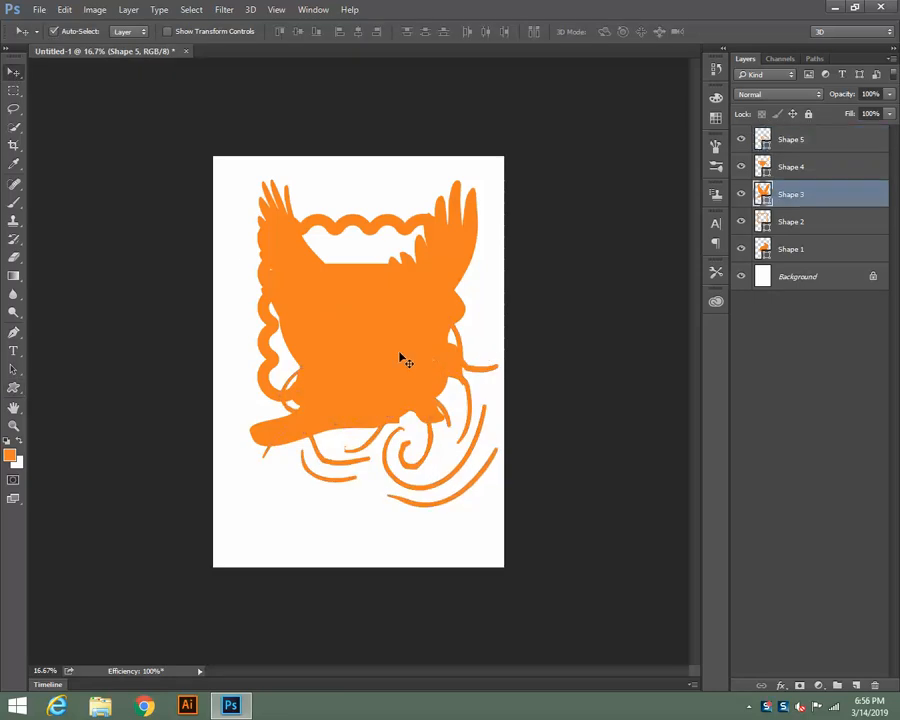
pyautogui.press('Delete')
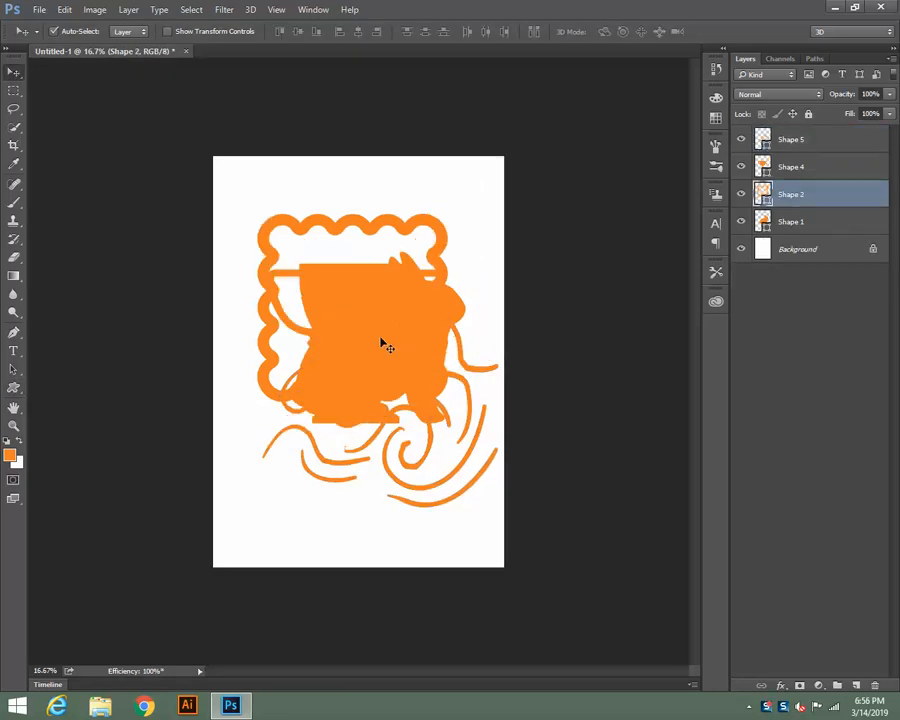
pyautogui.press('Delete')
pyautogui.press('Delete')
pyautogui.click(378, 333)
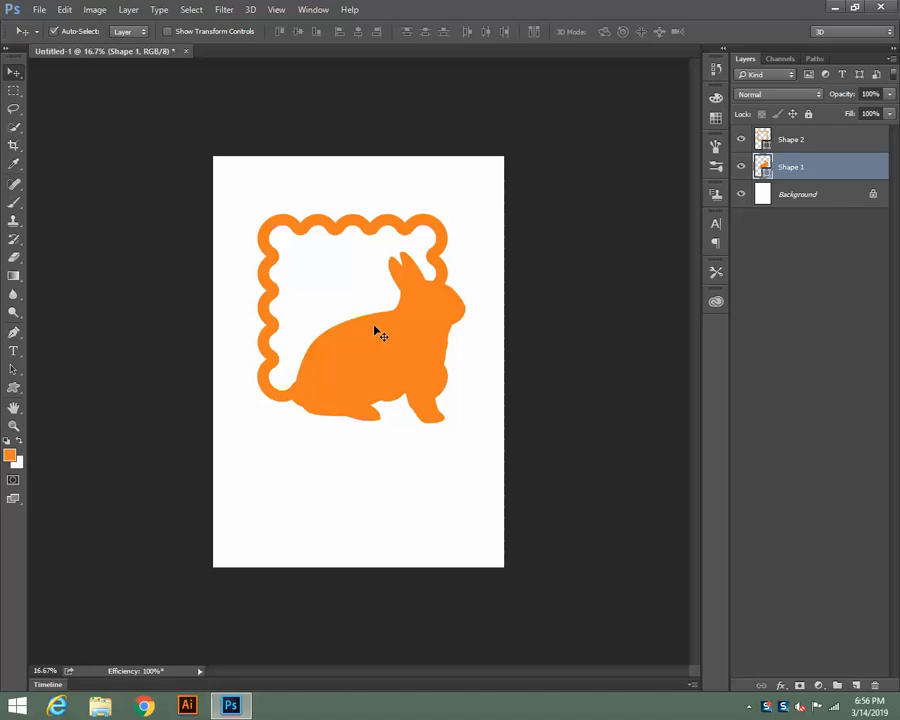
pyautogui.press('Delete')
pyautogui.click(275, 261)
pyautogui.press('Delete')
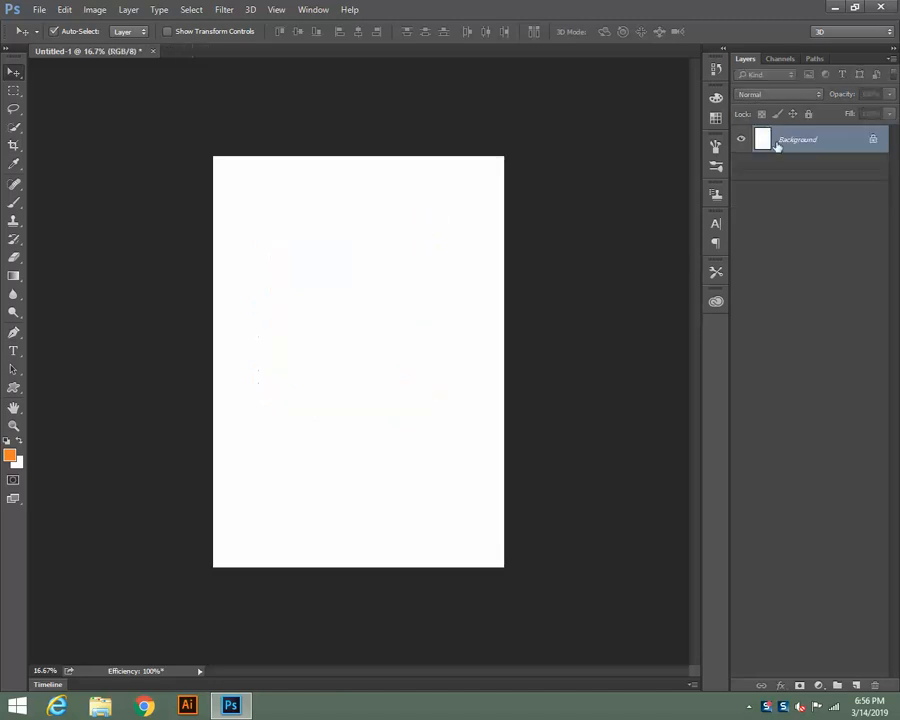
# - Draw an orange rectangle about 1774 by 1890 px and move it to about X 353 px, Y 581 px
pyautogui.rightClick(12, 388)
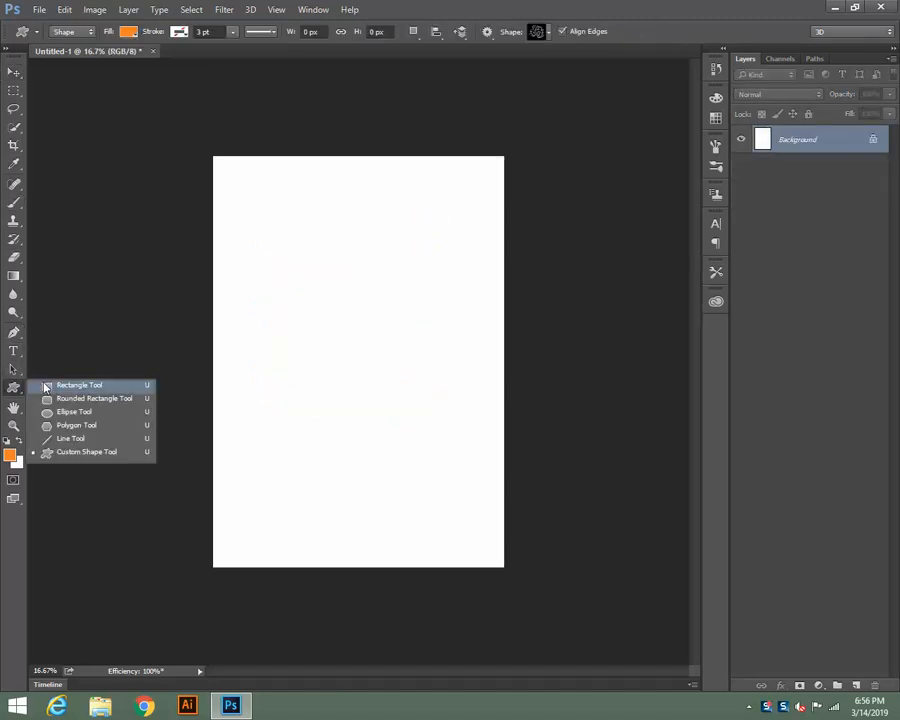
pyautogui.click(90, 384)
pyautogui.moveTo(268, 228); pyautogui.dragTo(477, 449)
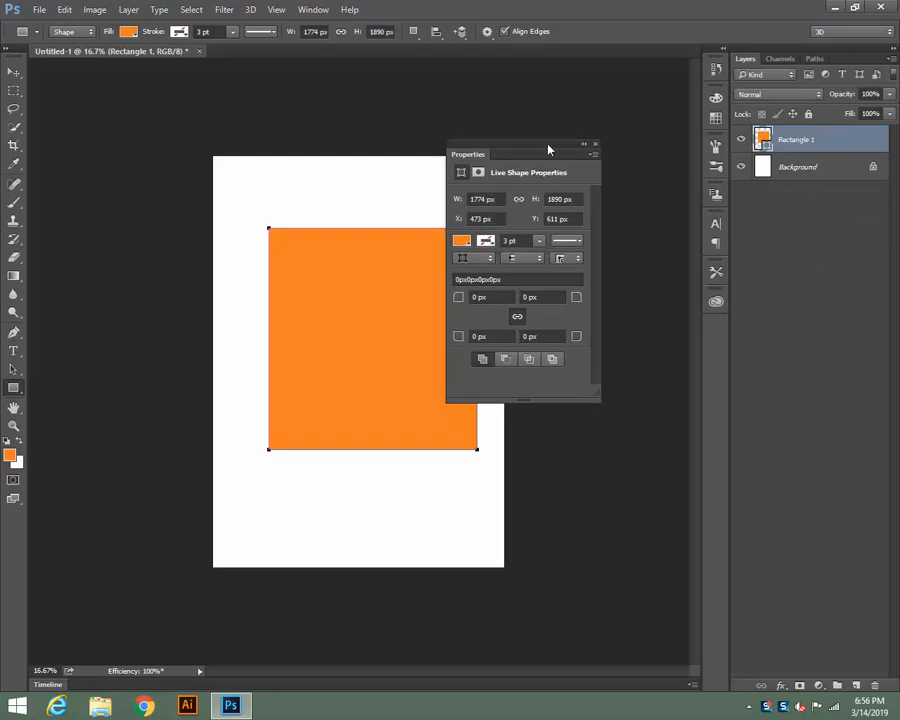
pyautogui.moveTo(546, 148); pyautogui.dragTo(655, 135)
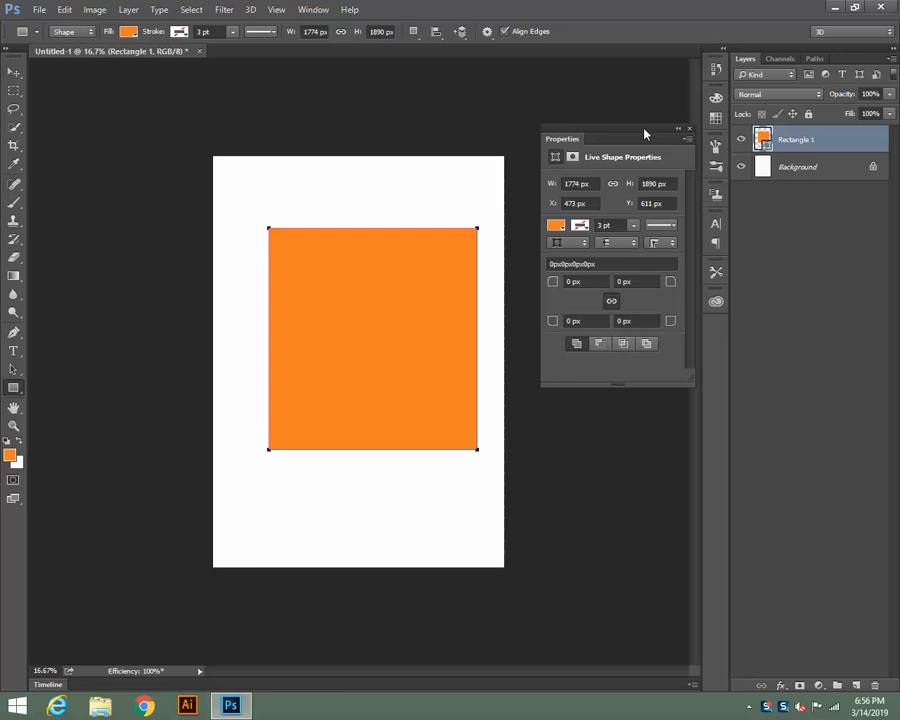
pyautogui.moveTo(643, 133); pyautogui.dragTo(626, 133)
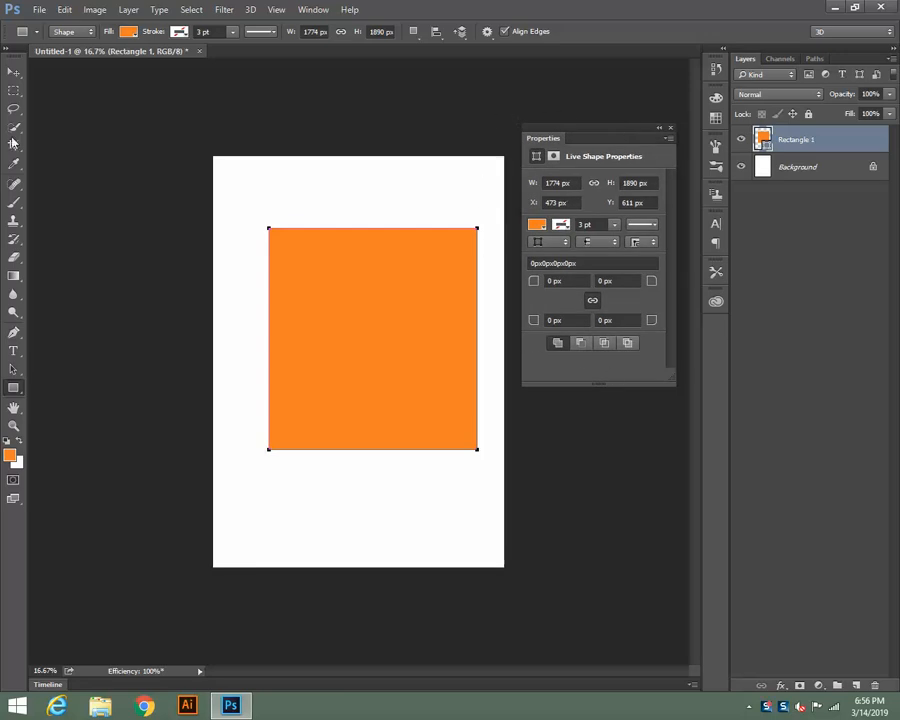
pyautogui.click(13, 72)
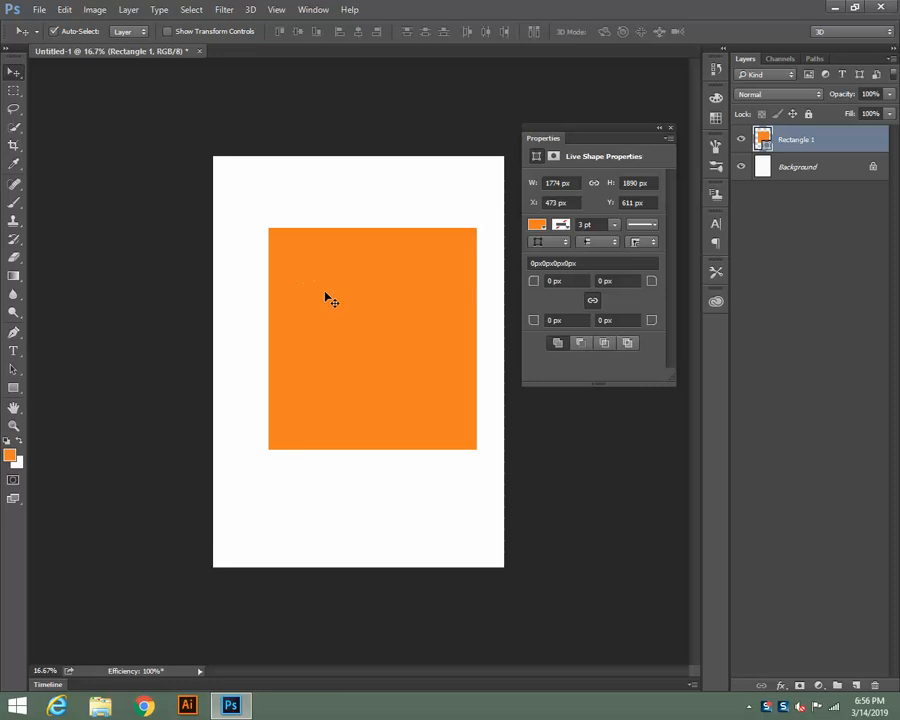
pyautogui.moveTo(327, 297); pyautogui.dragTo(314, 293)
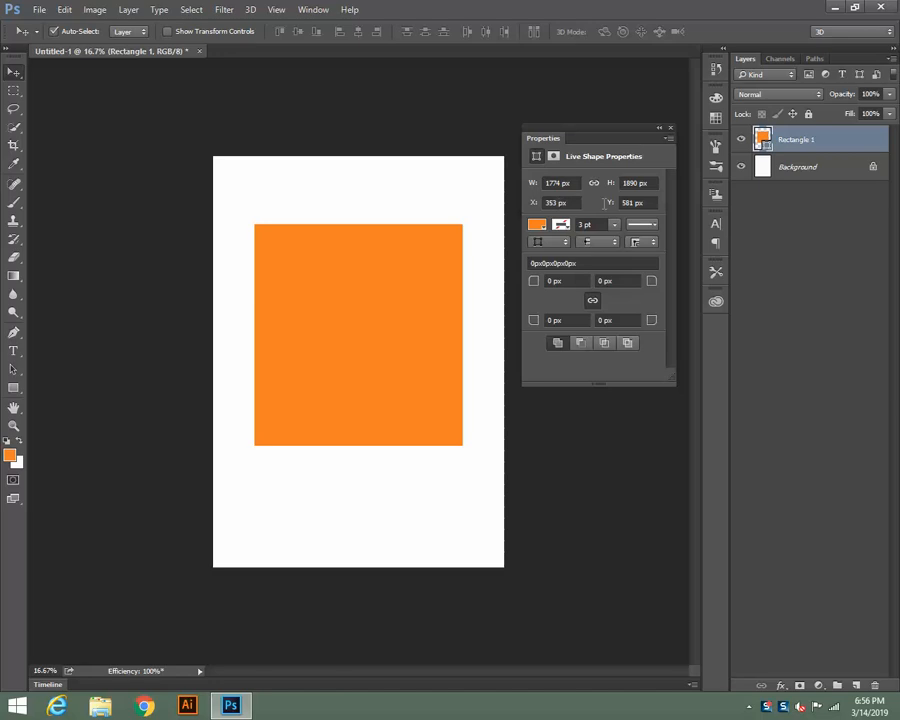
# - Try several blue swatches as the rectangle's fill in the live shape properties, ending with solid purple
pyautogui.click(537, 226)
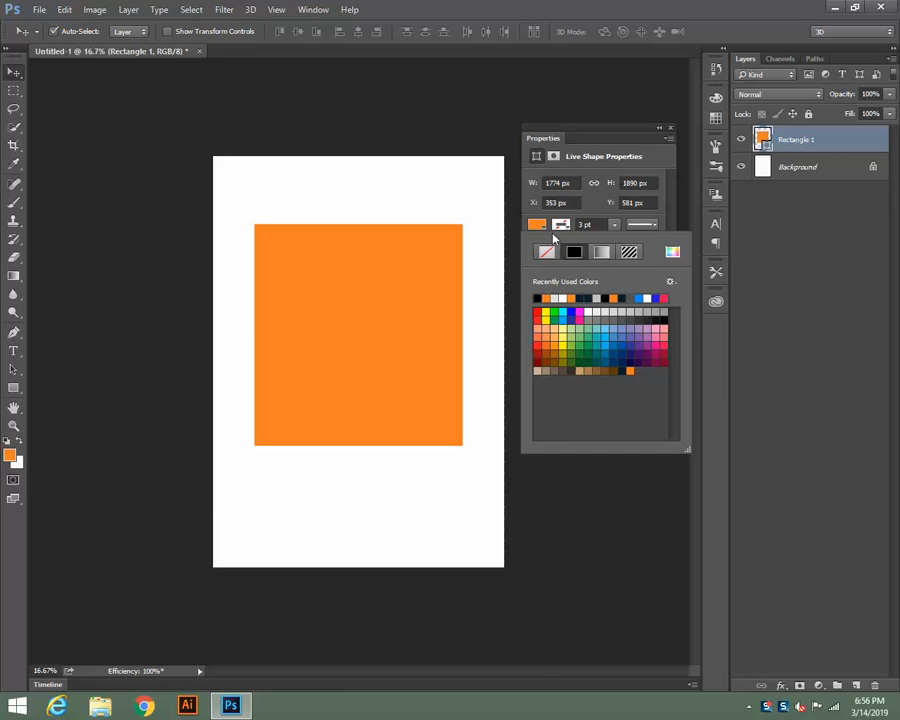
pyautogui.click(544, 226)
pyautogui.click(544, 226)
pyautogui.click(604, 341)
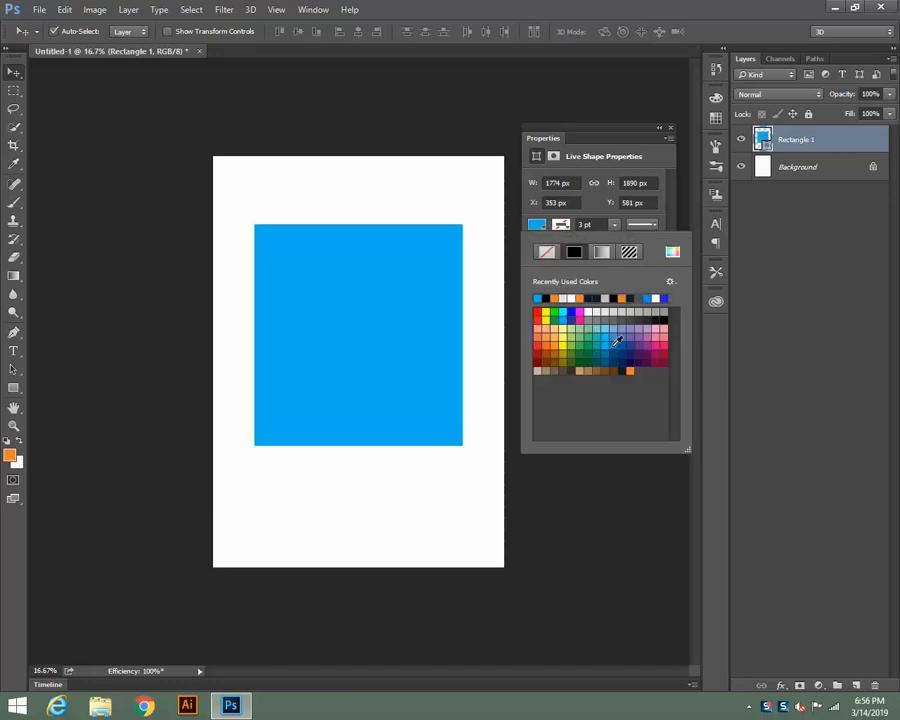
pyautogui.click(629, 341)
pyautogui.click(622, 345)
pyautogui.click(638, 345)
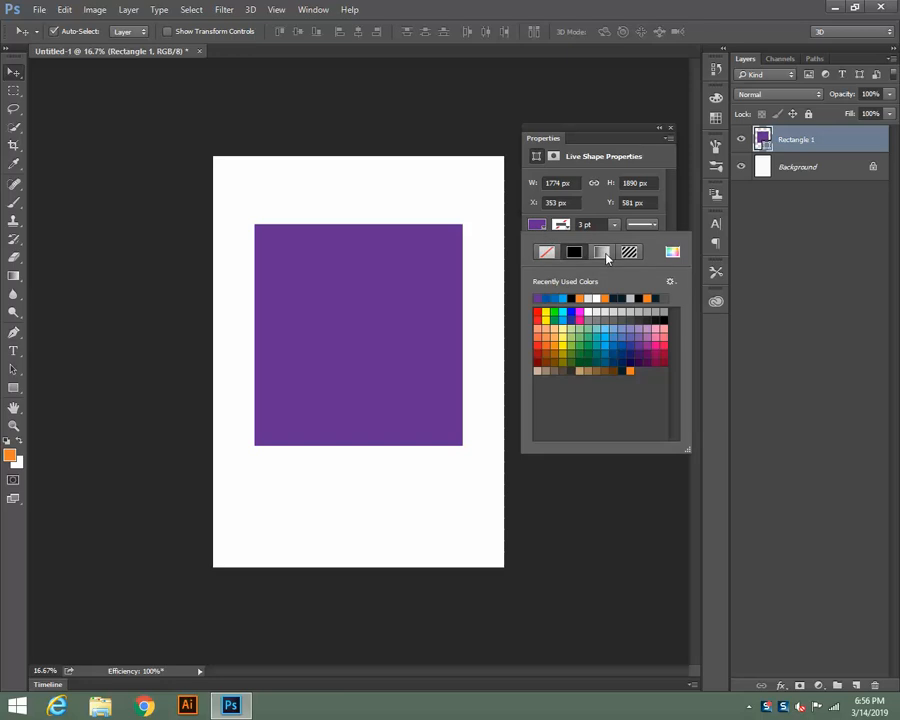
# - Fill the rectangle with a black-to-white linear gradient and browse the gradient presets
pyautogui.click(603, 255)
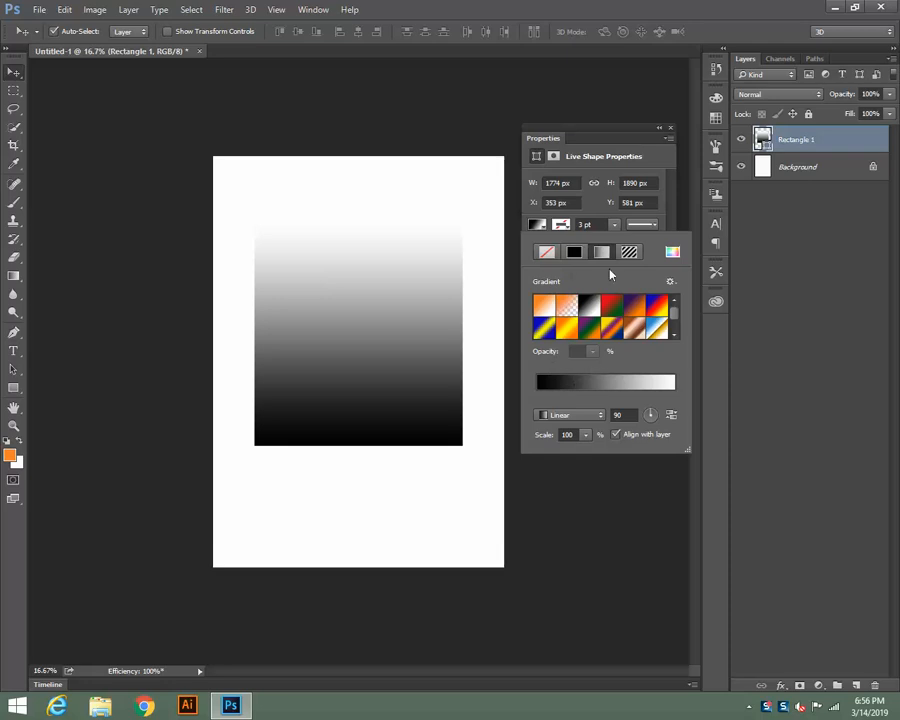
pyautogui.scroll(-1, 645, 322)
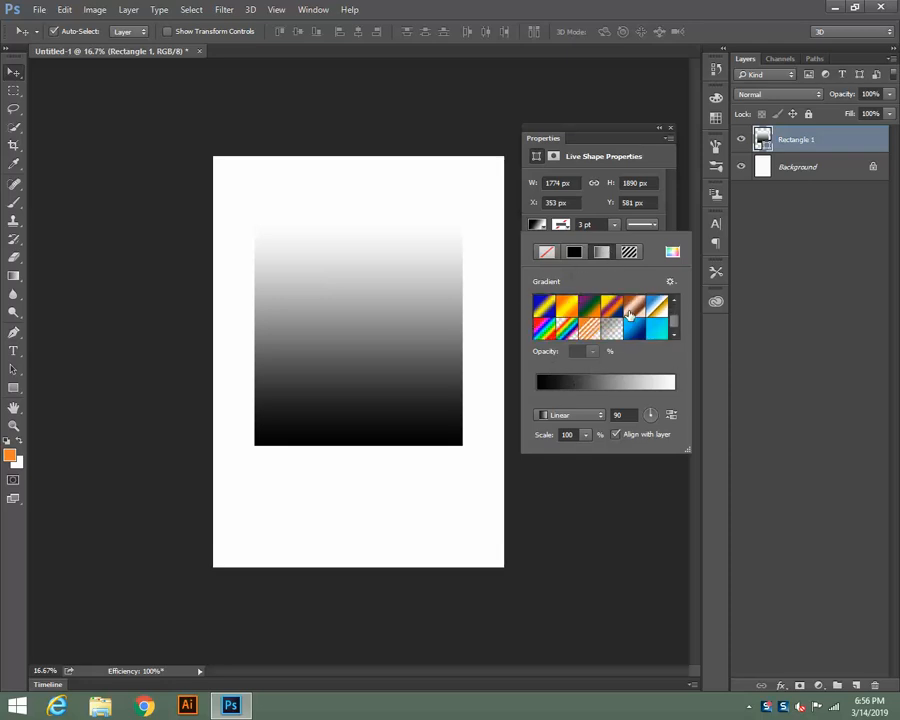
pyautogui.scroll(1, 629, 314)
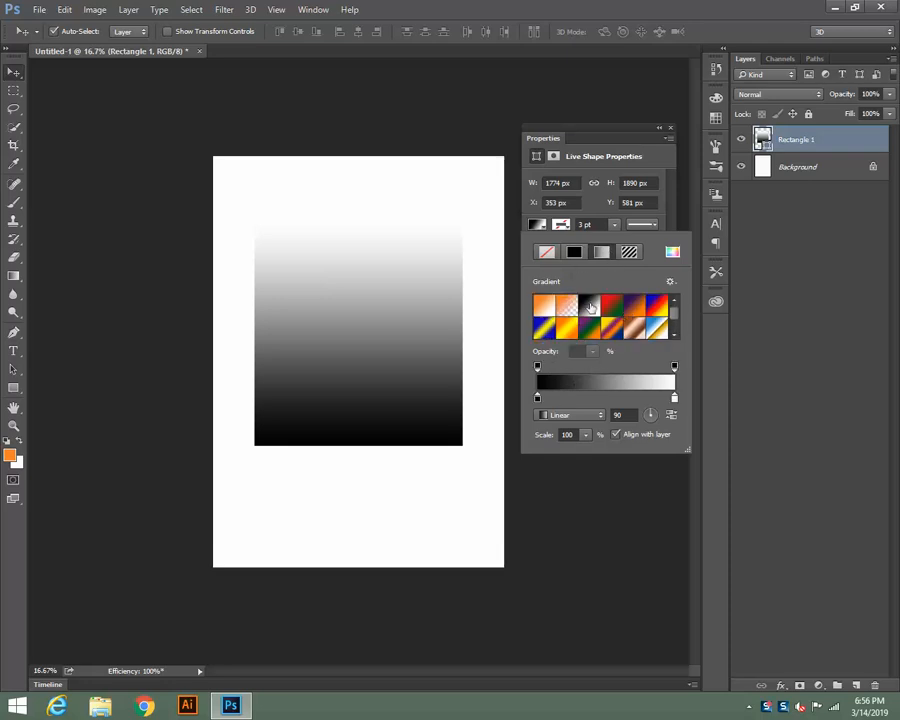
# - Try several gradient presets on the rectangle's fill, ending with the purple, green and orange one
pyautogui.click(612, 304)
pyautogui.click(635, 327)
pyautogui.click(660, 330)
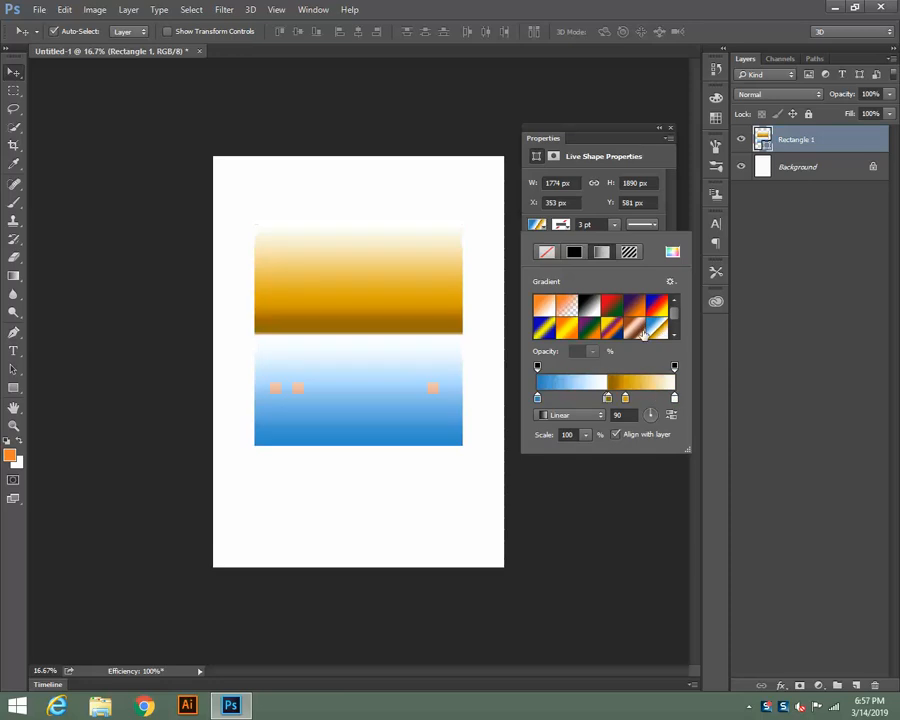
pyautogui.click(582, 329)
pyautogui.scroll(-1, 582, 329)
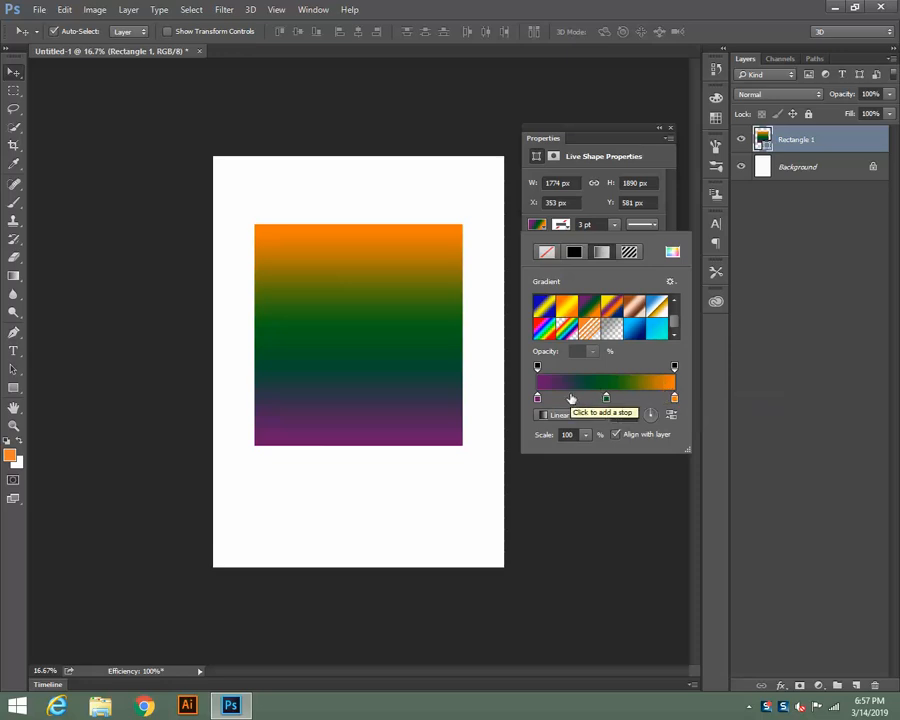
# - Add two white colour stops and a red (c21e1e) stop to the rectangle's purple, green and orange gradient
pyautogui.click(571, 398)
pyautogui.click(638, 398)
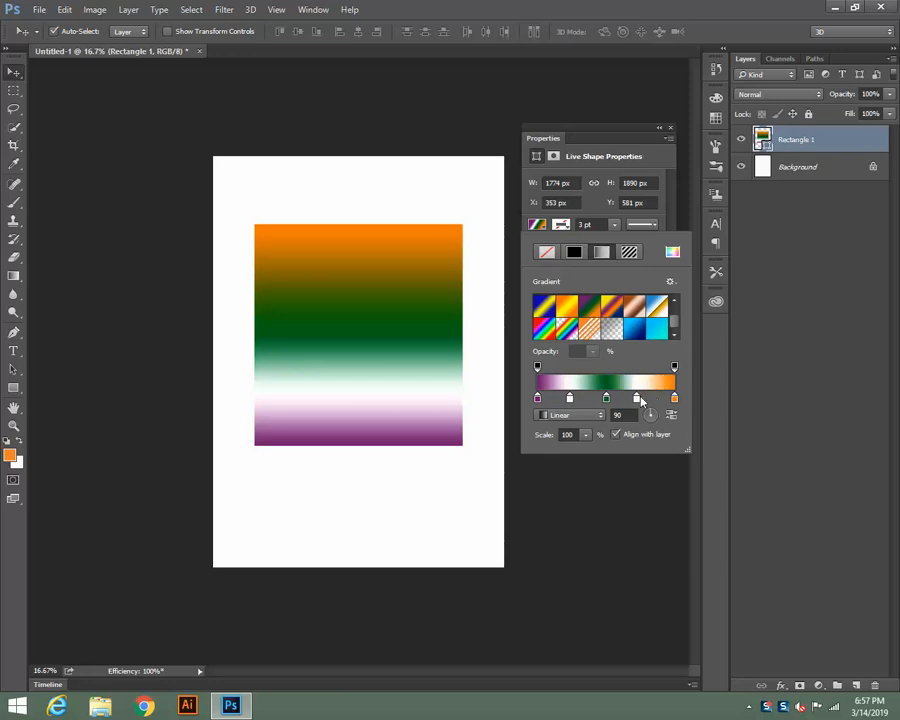
pyautogui.click(652, 398)
pyautogui.doubleClick(652, 398)
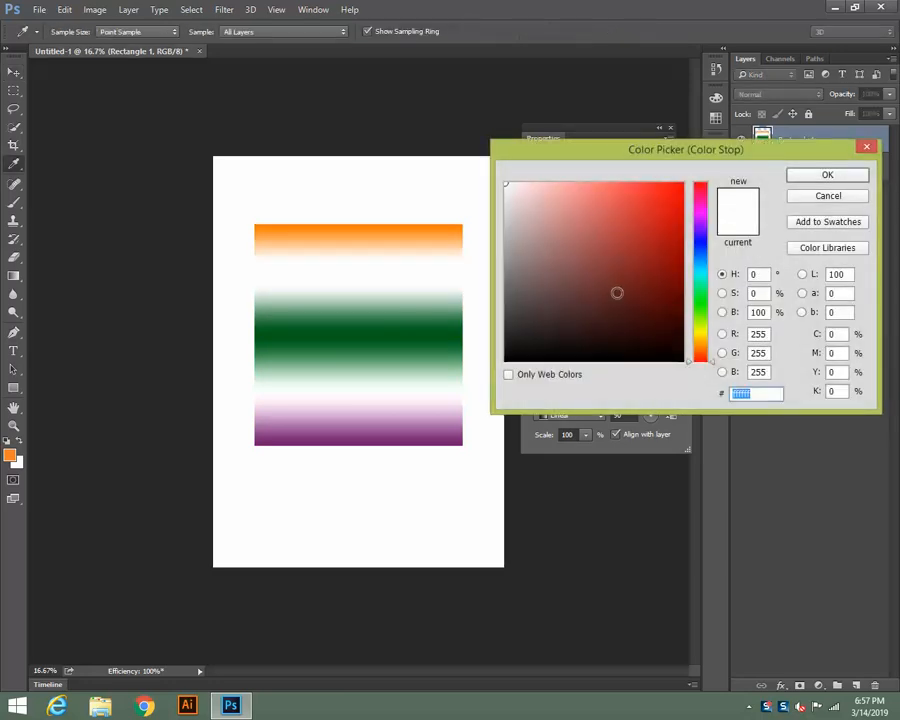
pyautogui.moveTo(639, 265); pyautogui.dragTo(655, 225)
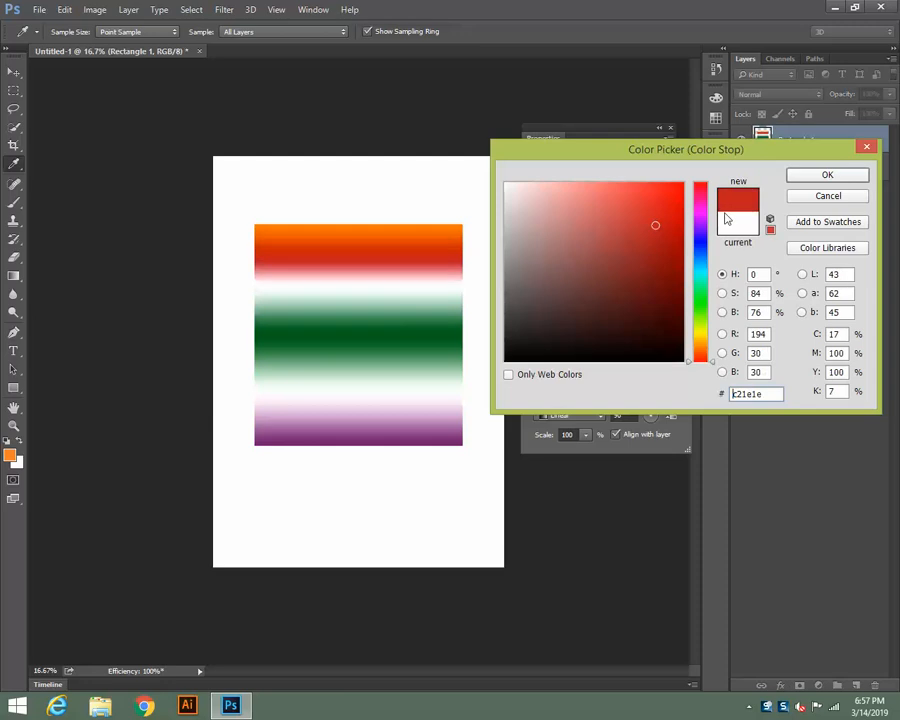
pyautogui.click(809, 178)
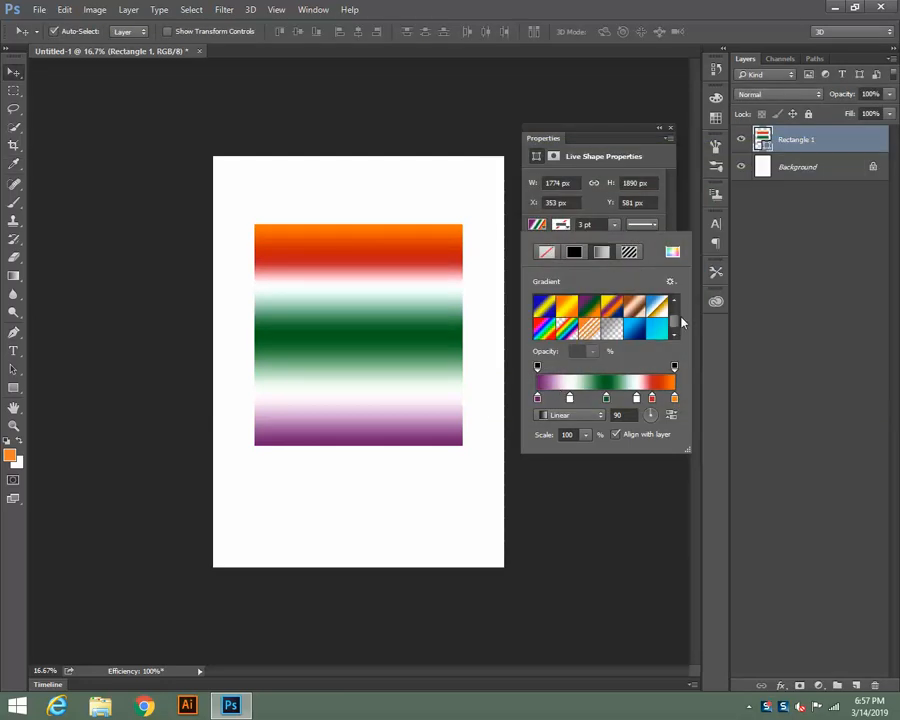
pyautogui.moveTo(679, 324); pyautogui.dragTo(677, 301)
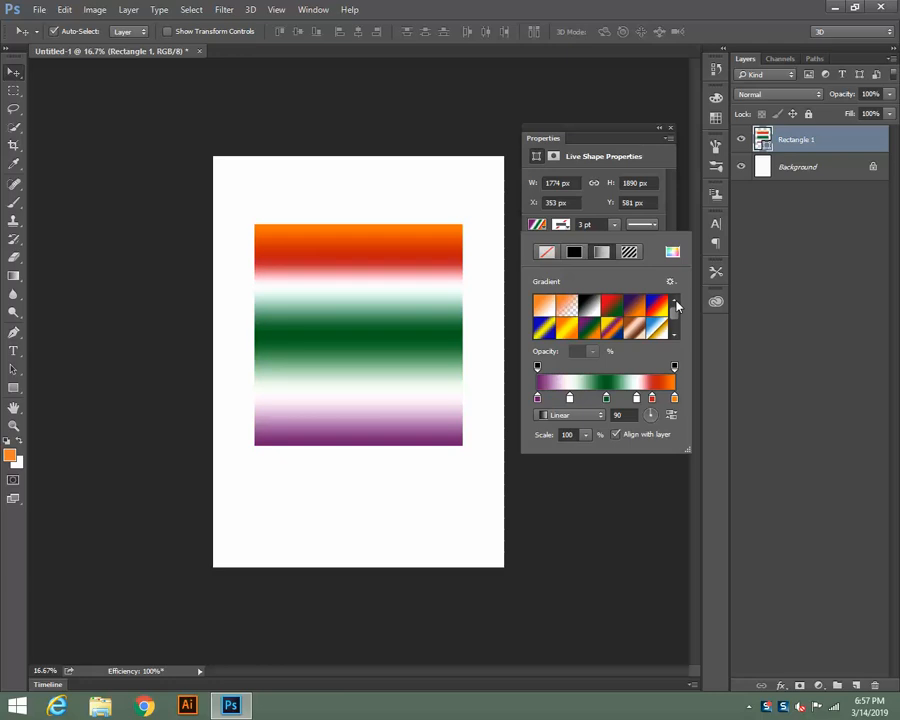
# - Try the Radial, Angle, Reflected, Diamond and Linear styles on the rectangle's gradient, ending with Diamond
pyautogui.click(571, 420)
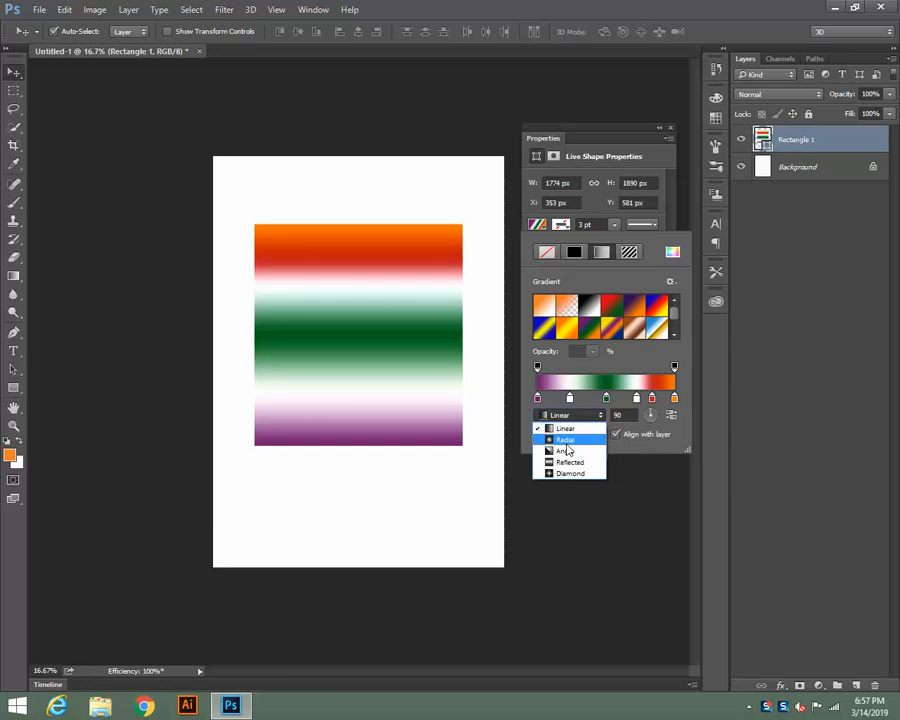
pyautogui.click(566, 440)
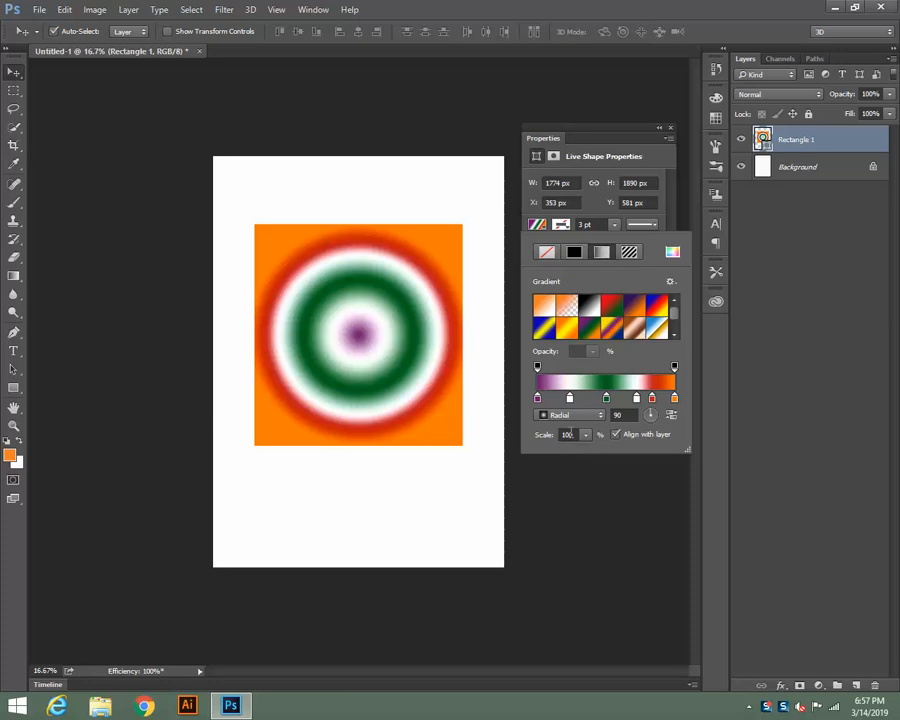
pyautogui.click(568, 415)
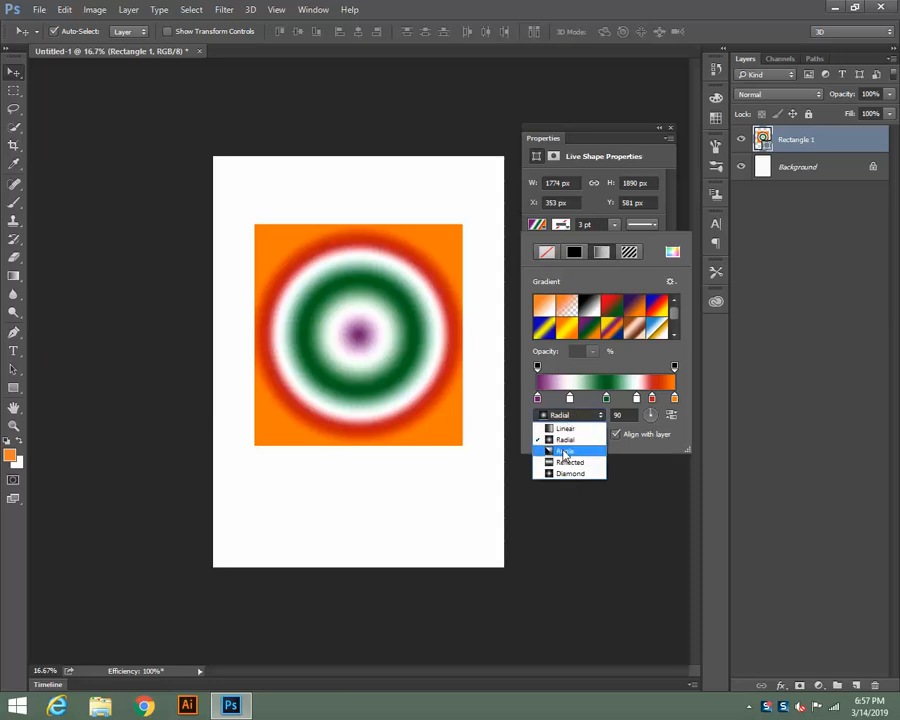
pyautogui.click(568, 452)
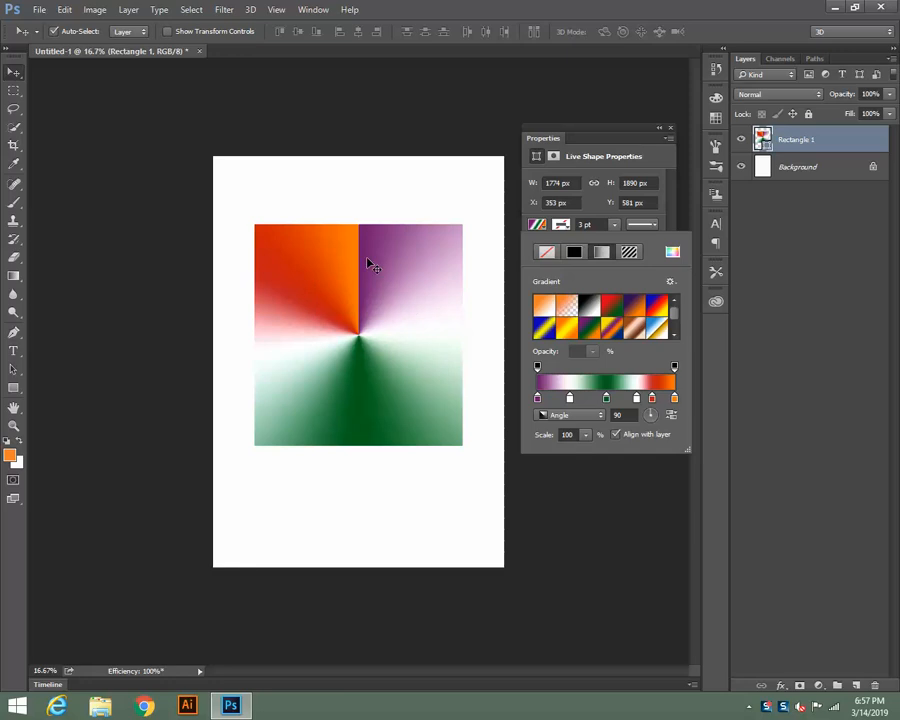
pyautogui.click(568, 414)
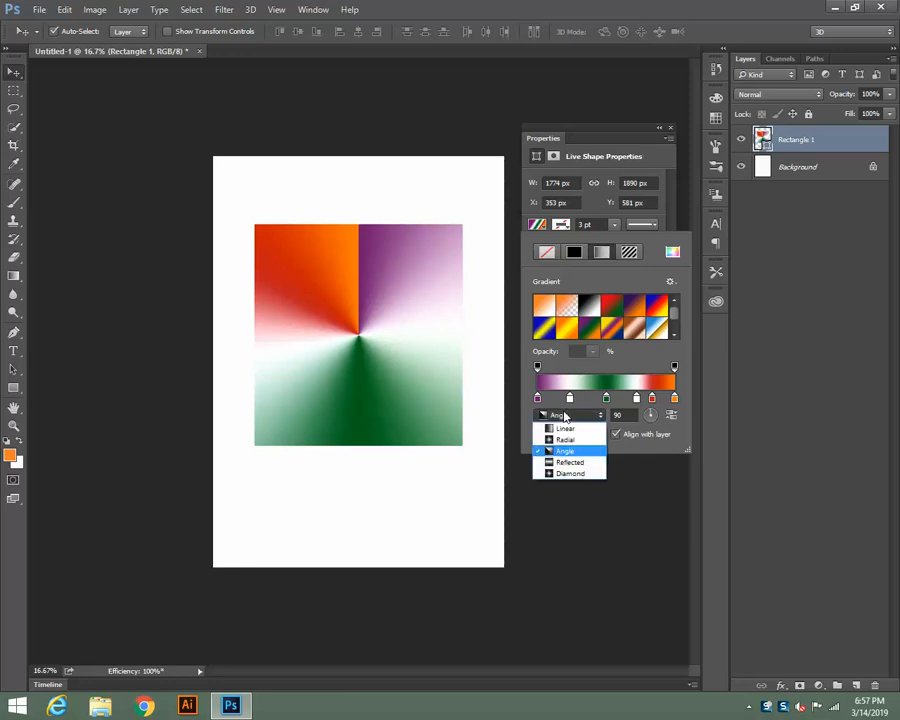
pyautogui.click(566, 463)
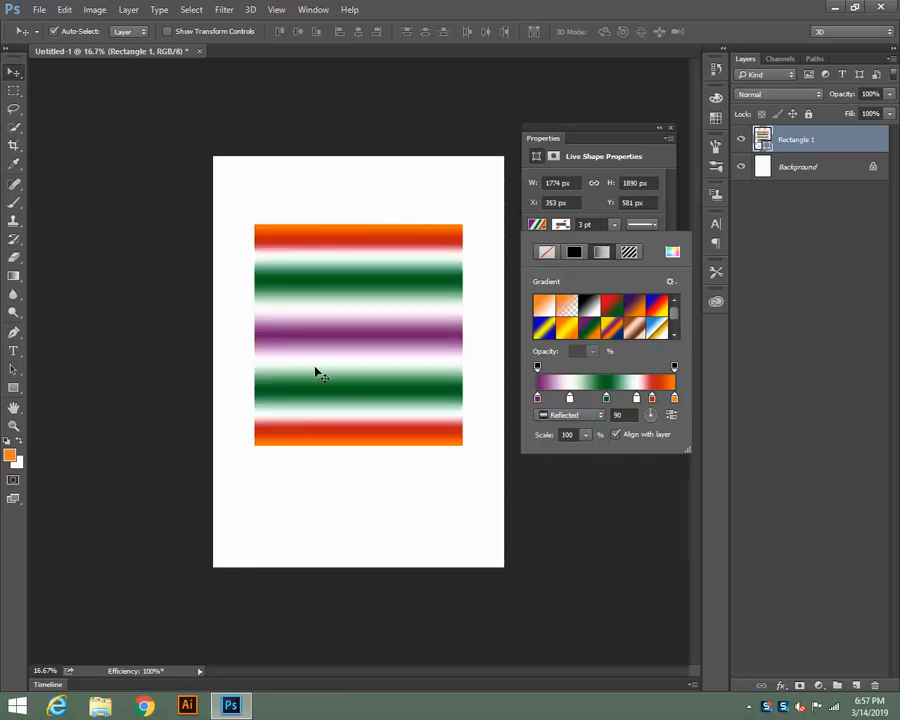
pyautogui.click(568, 414)
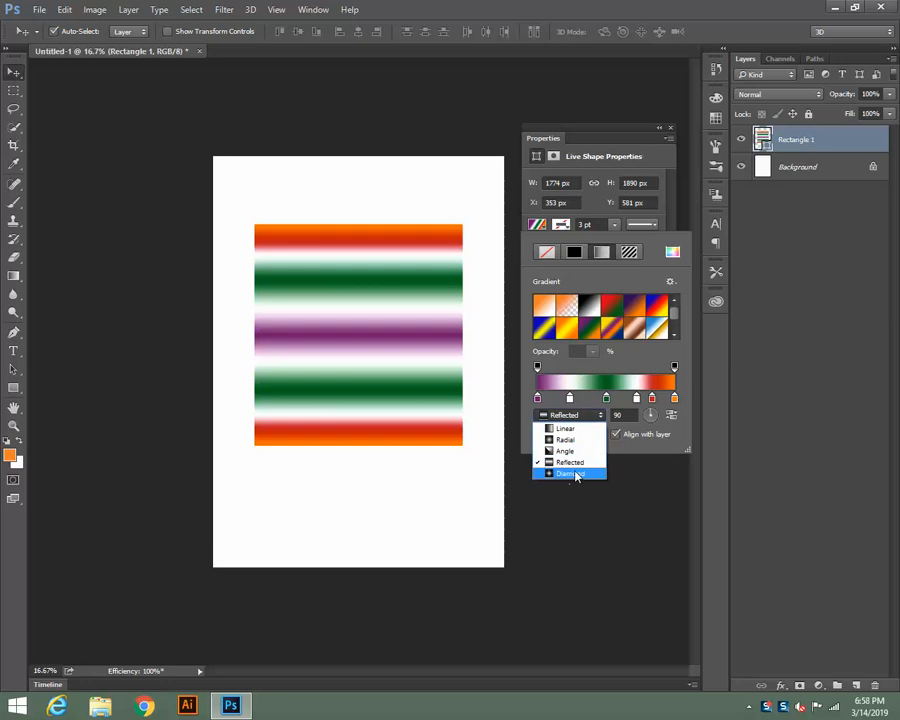
pyautogui.click(574, 471)
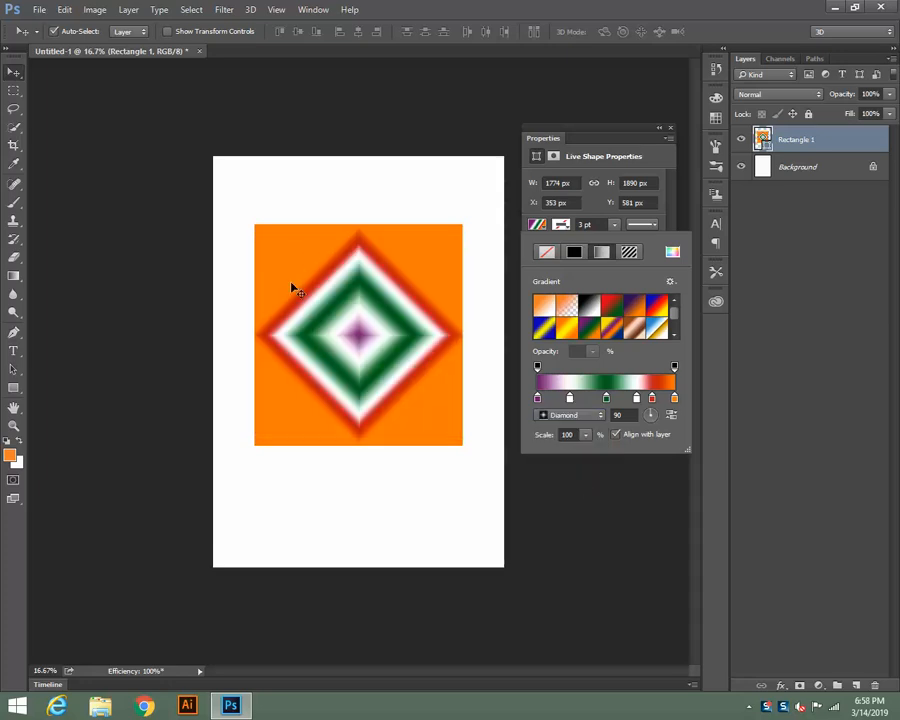
pyautogui.click(568, 414)
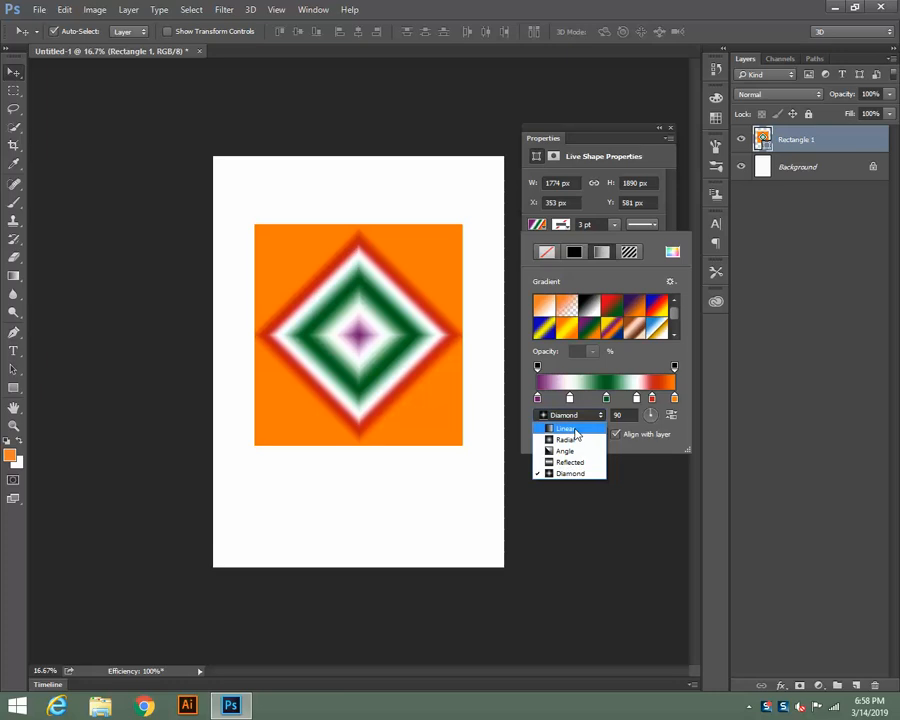
pyautogui.click(576, 430)
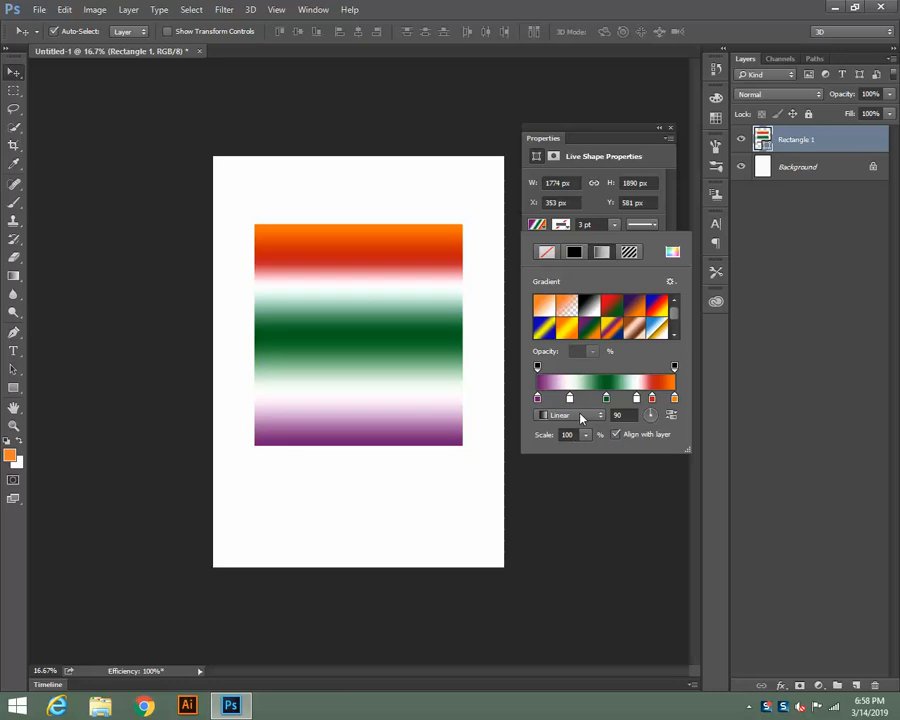
pyautogui.click(581, 418)
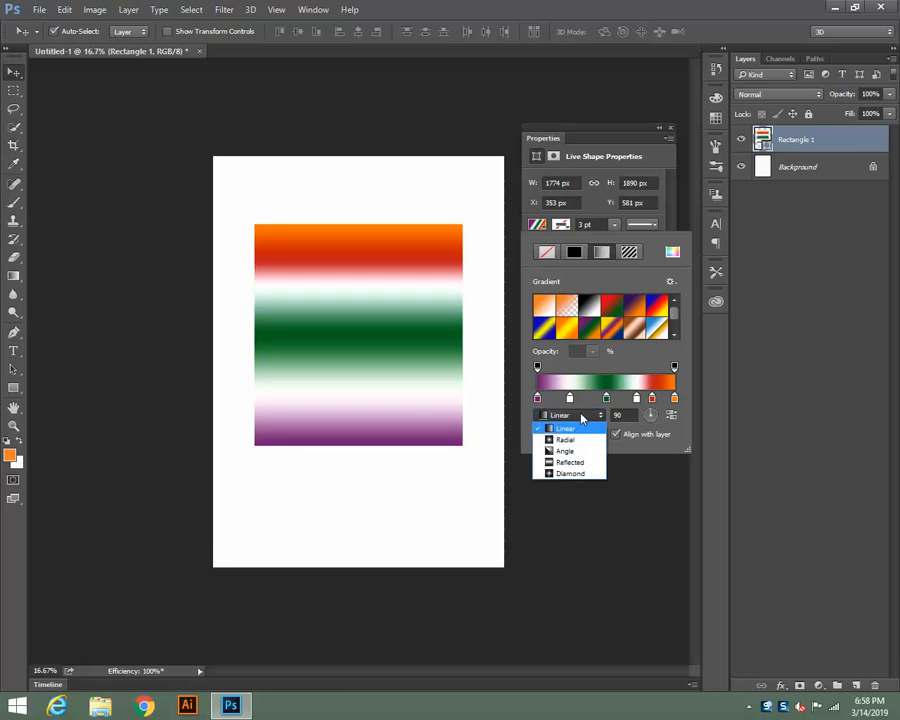
pyautogui.click(563, 476)
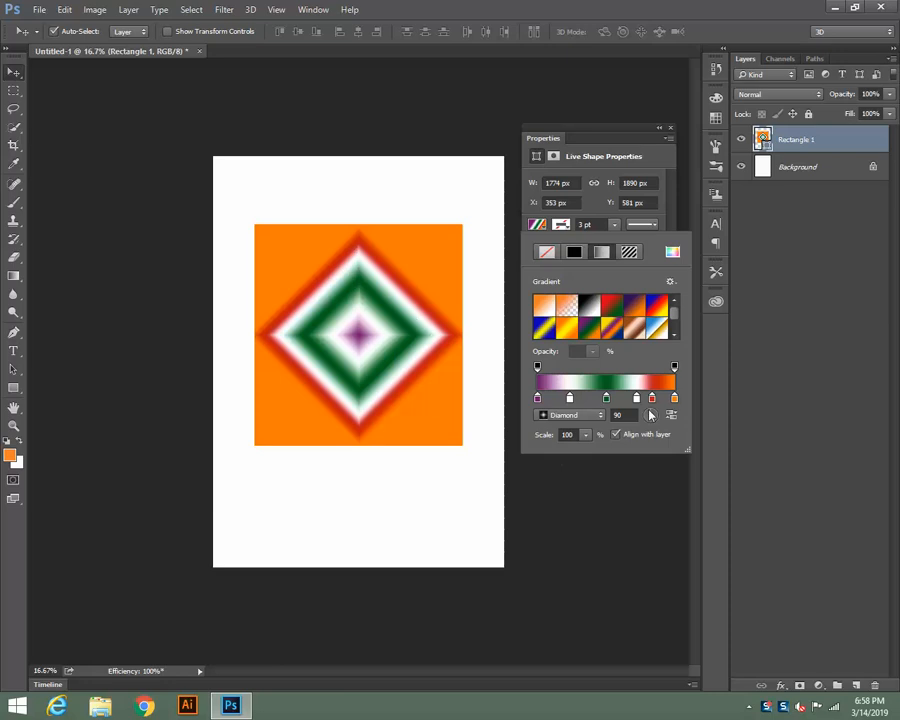
# - Rotate the diamond gradient to an angle of -157 and enlarge its scale to 416%
pyautogui.moveTo(646, 415); pyautogui.dragTo(491, 338)
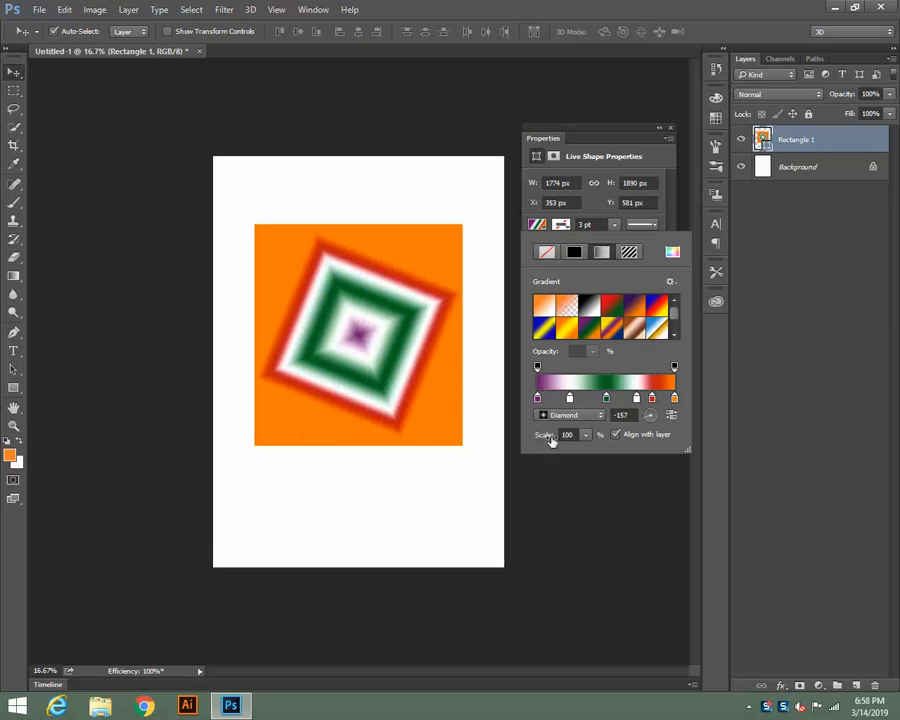
pyautogui.moveTo(586, 441)
pyautogui.mouseDown()
pyautogui.moveTo(585, 454)
pyautogui.moveTo(597, 456)
pyautogui.moveTo(585, 458)
pyautogui.mouseUp()
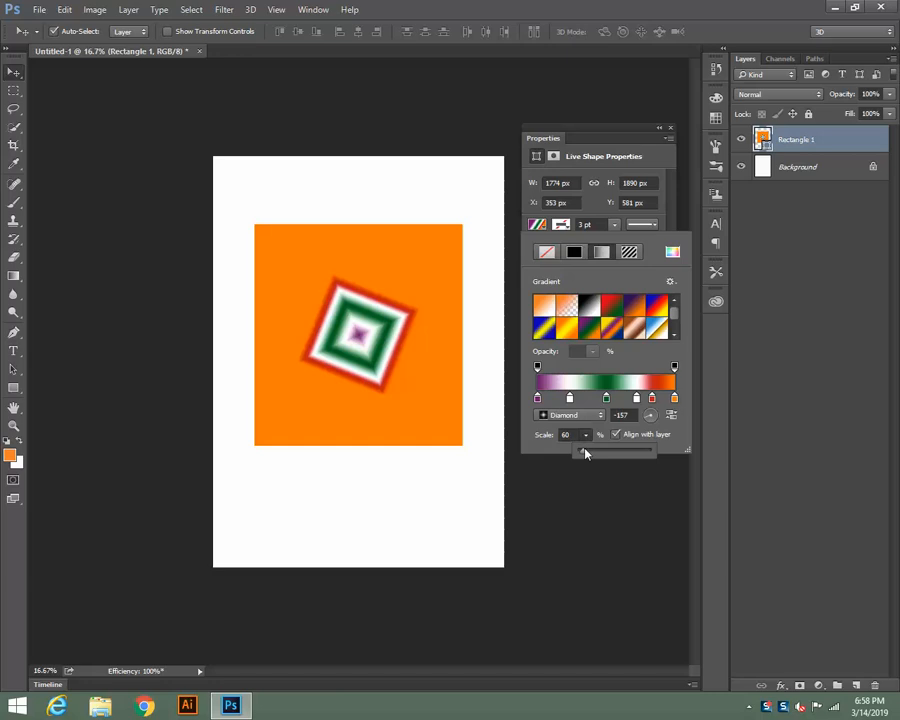
pyautogui.moveTo(585, 454); pyautogui.dragTo(592, 455)
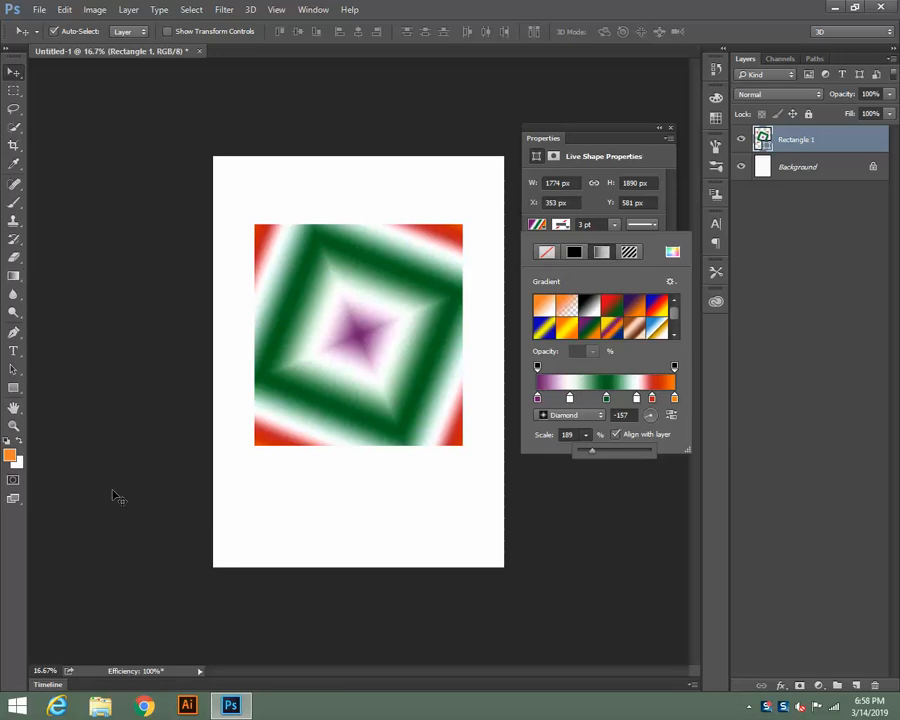
pyautogui.moveTo(590, 452); pyautogui.dragTo(609, 452)
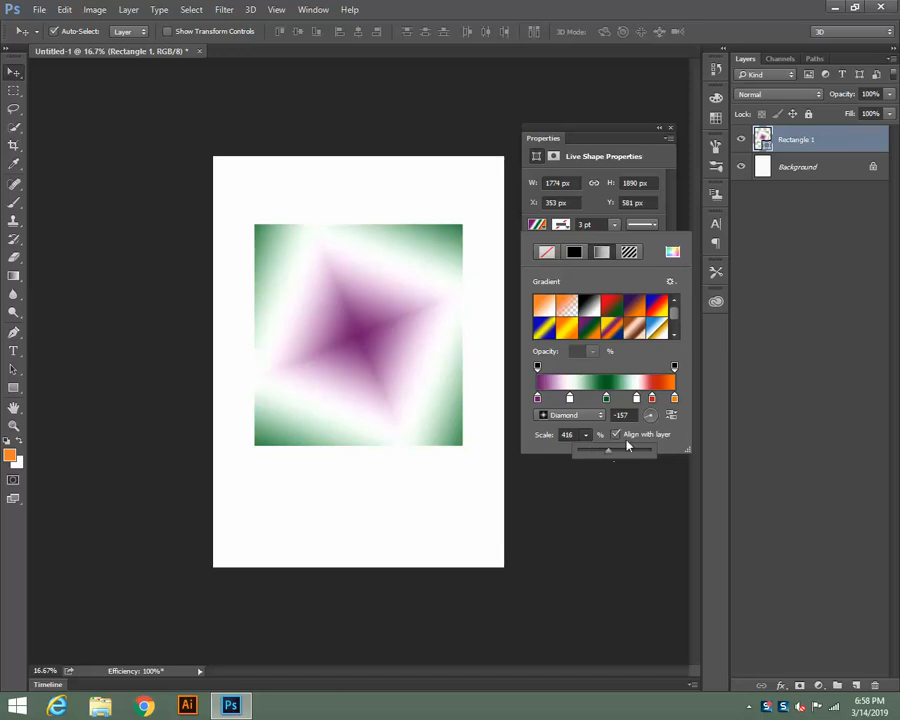
# - Toggle the gradient's alignment with the layer off and on twice, leaving it aligned
pyautogui.click(616, 434)
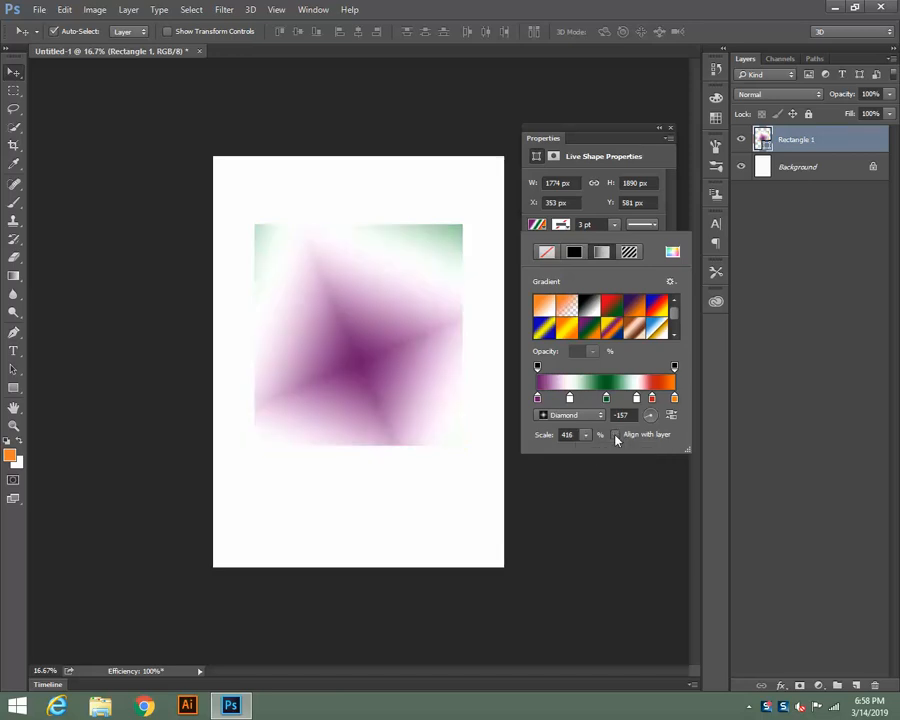
pyautogui.click(616, 435)
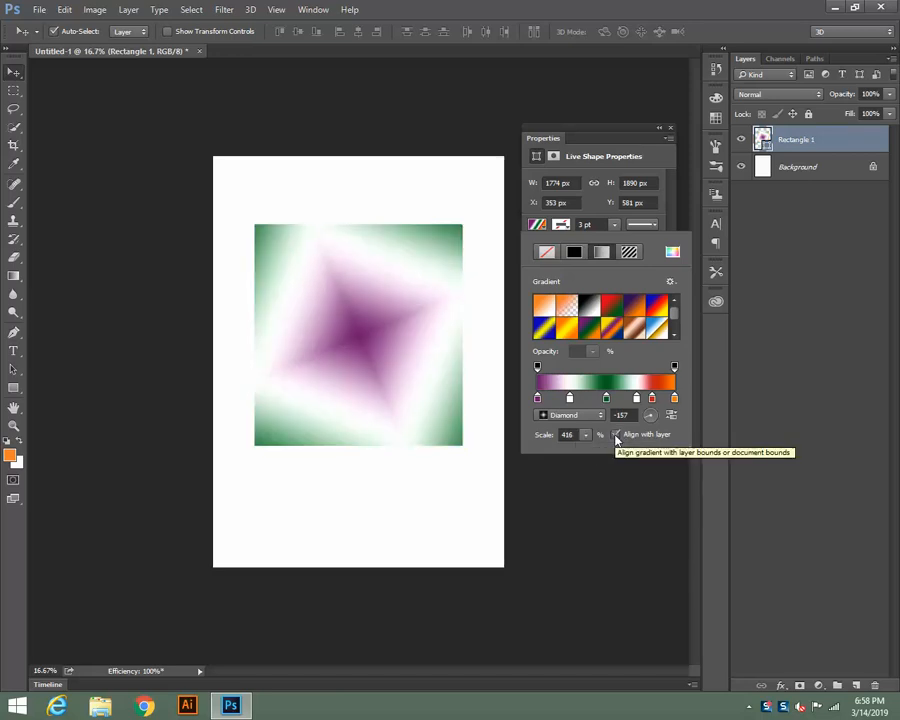
pyautogui.click(616, 435)
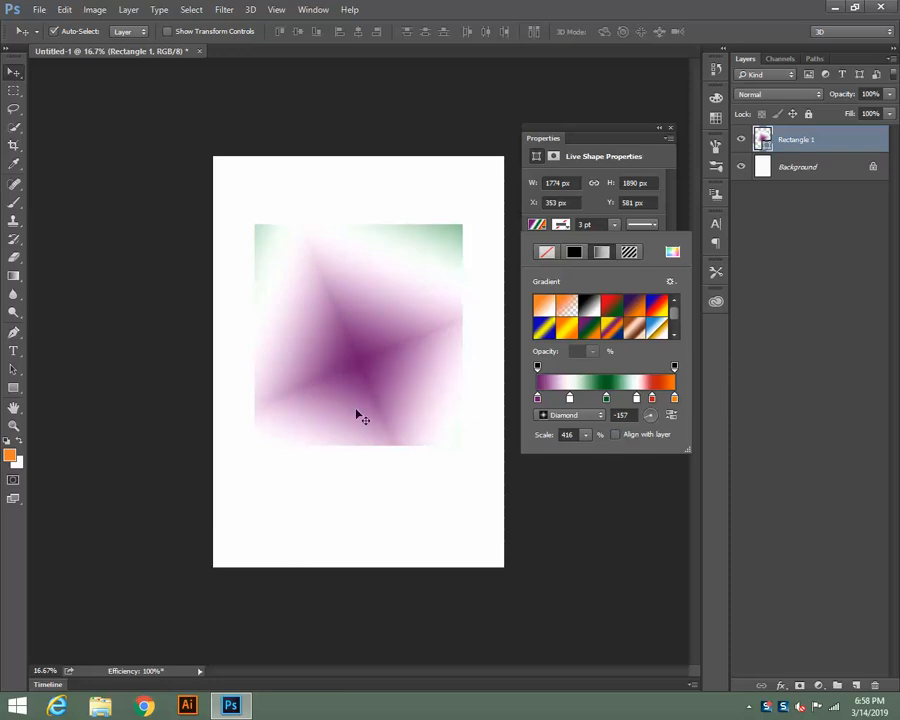
pyautogui.click(616, 435)
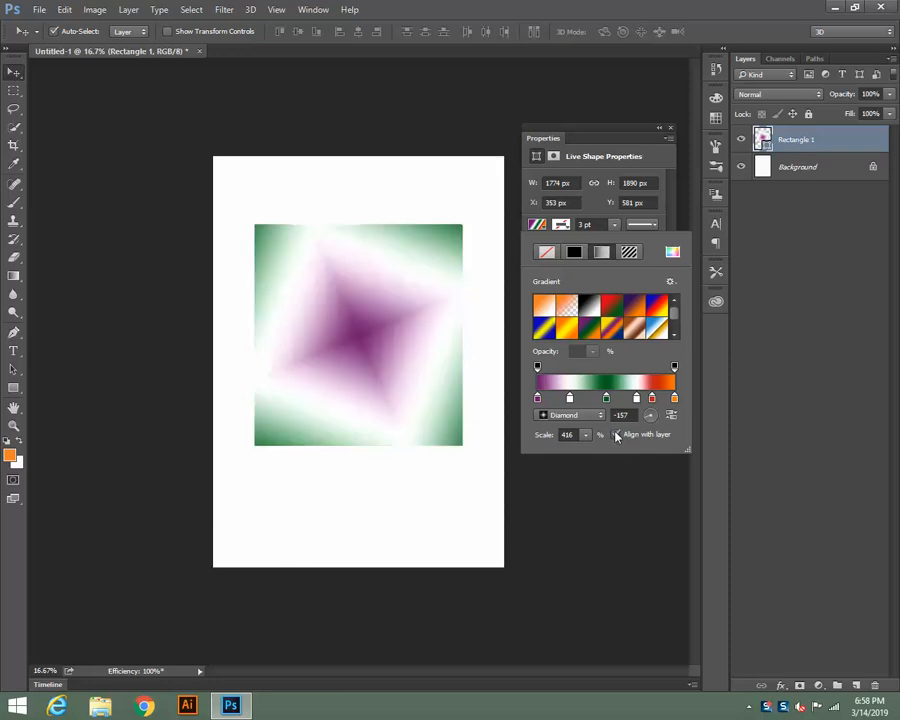
# - Reverse the gradient's colours and change its style to Linear
pyautogui.click(672, 416)
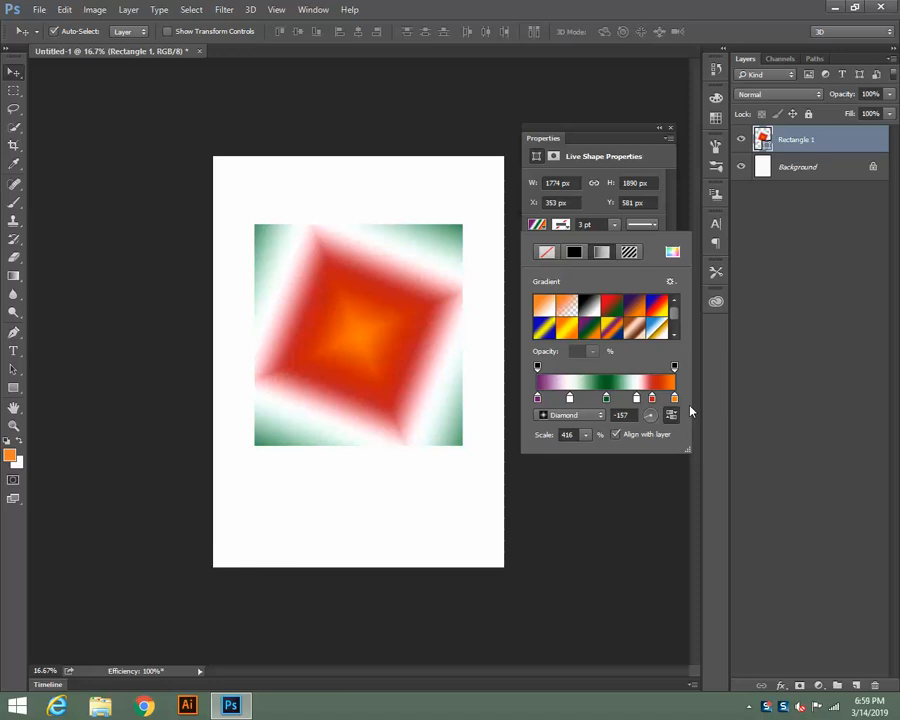
pyautogui.click(600, 415)
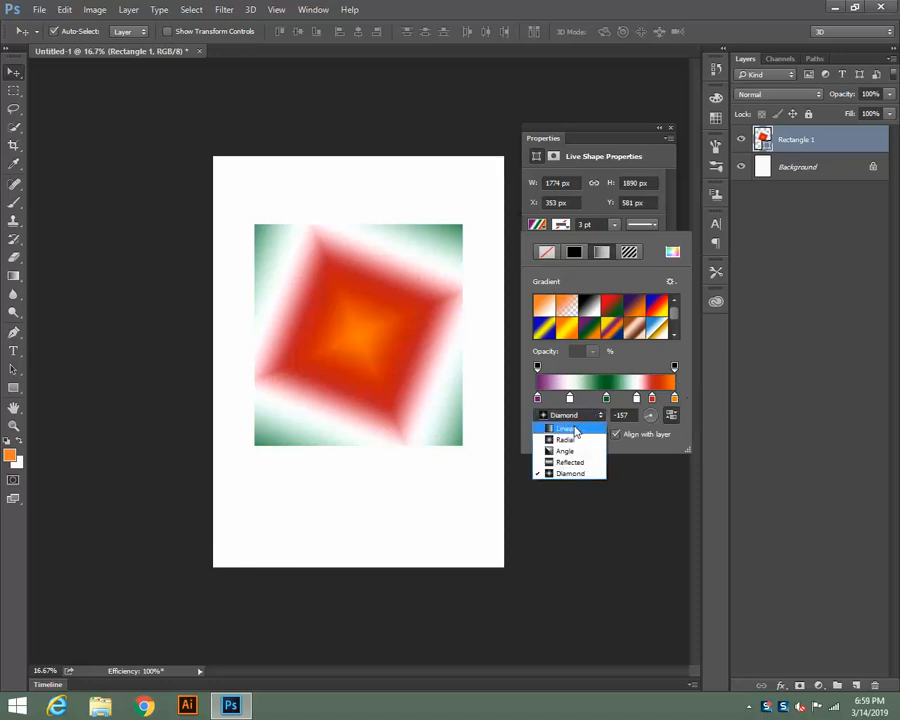
pyautogui.click(567, 428)
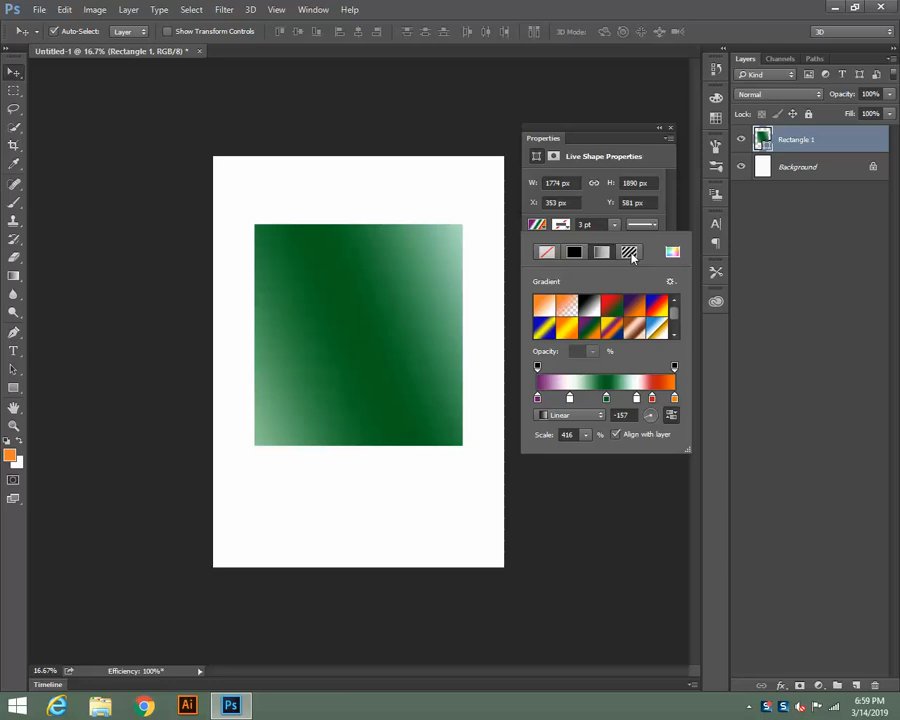
# - Switch the rectangle's fill to a pattern and try several presets, ending with the yellow textured pattern
pyautogui.click(629, 253)
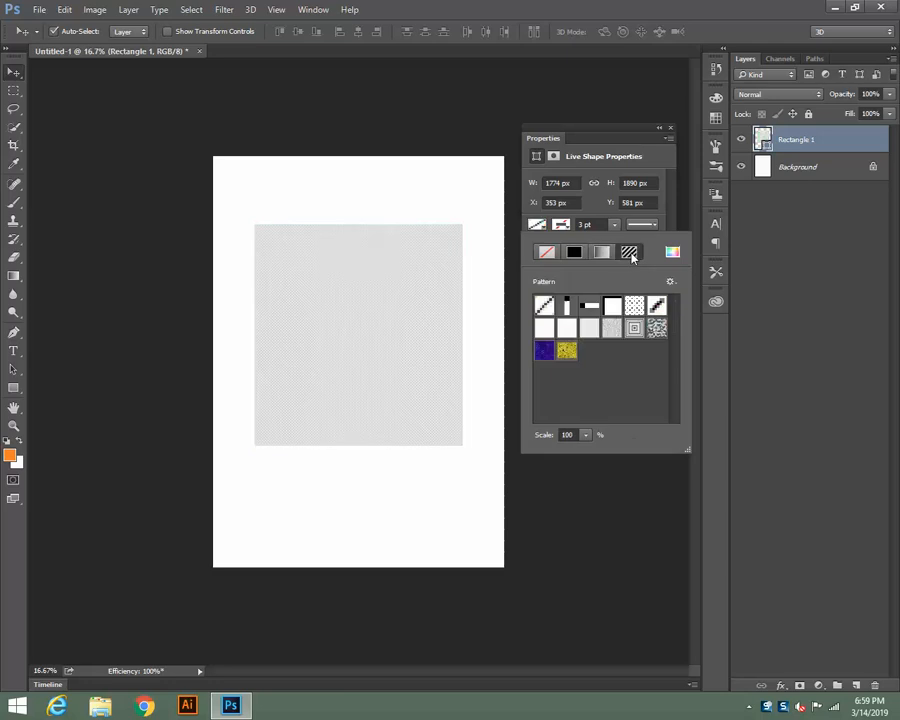
pyautogui.click(567, 306)
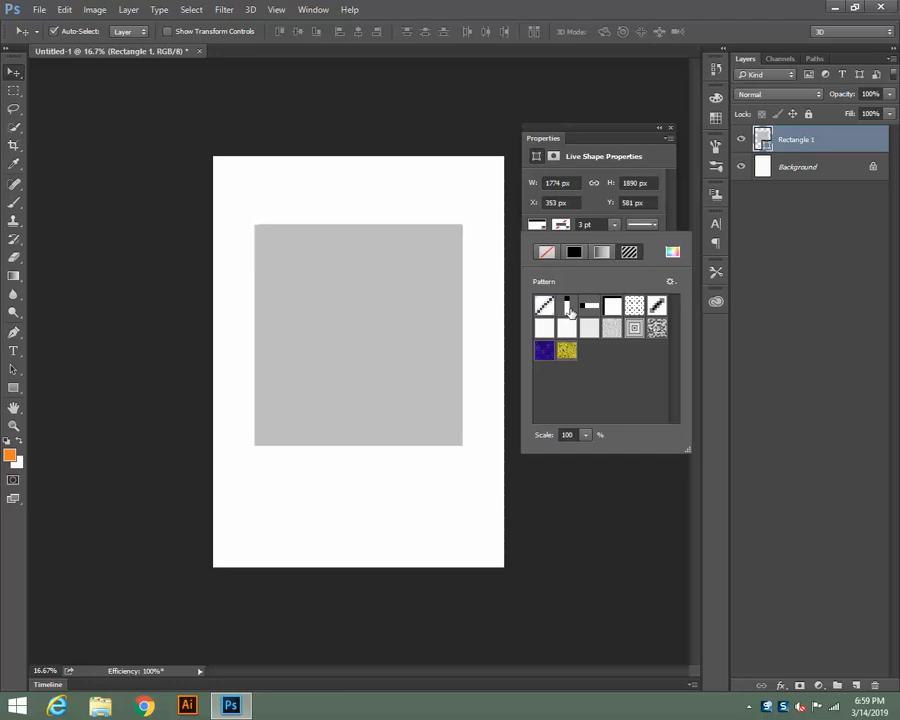
pyautogui.click(634, 306)
pyautogui.click(655, 326)
pyautogui.click(637, 310)
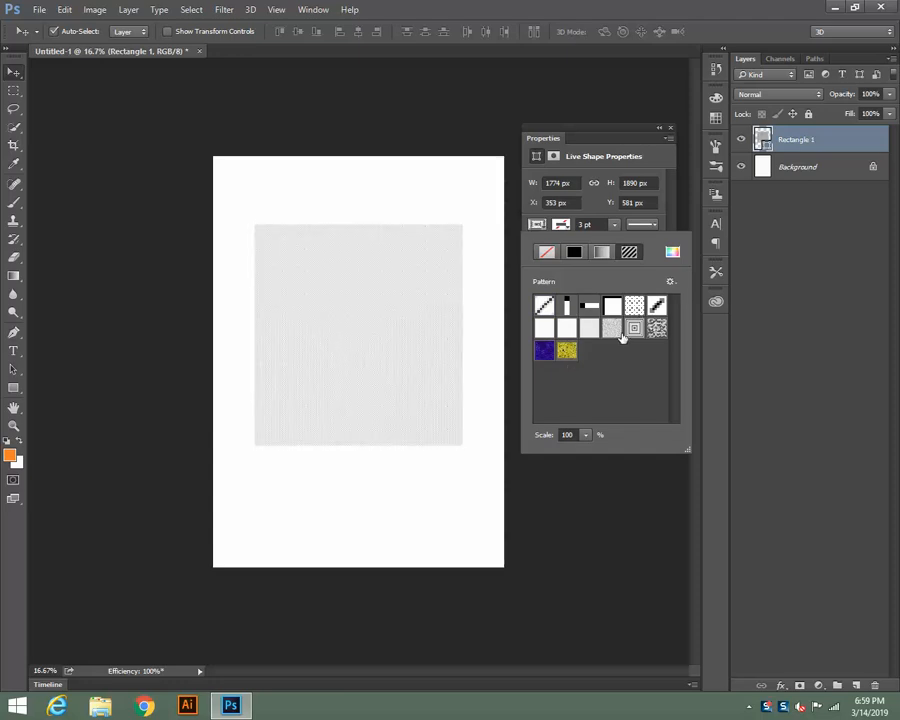
pyautogui.click(617, 335)
pyautogui.click(590, 331)
pyautogui.click(567, 331)
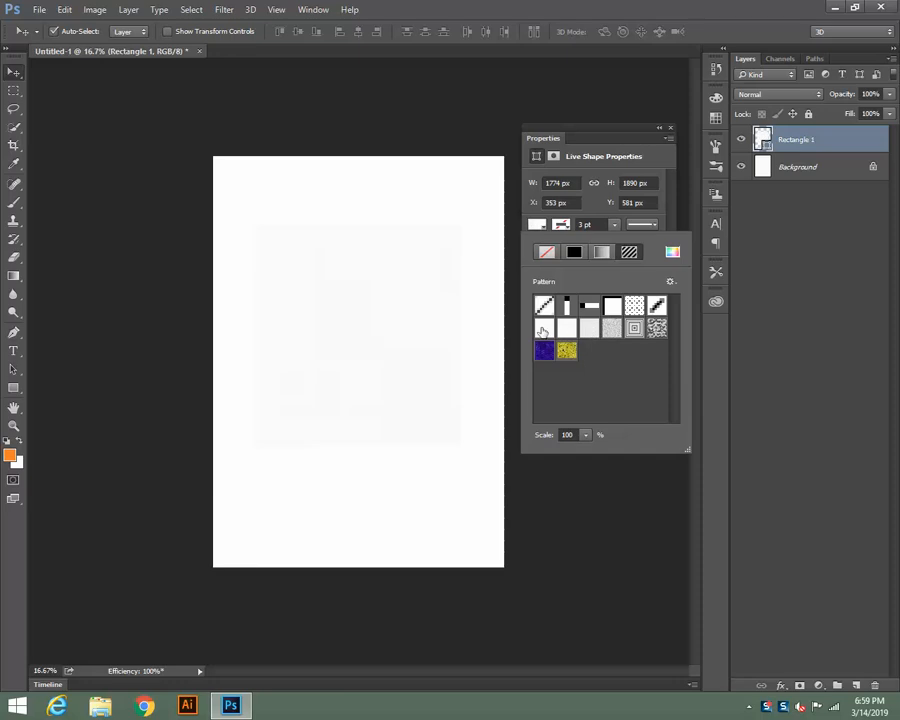
pyautogui.click(543, 349)
pyautogui.click(567, 350)
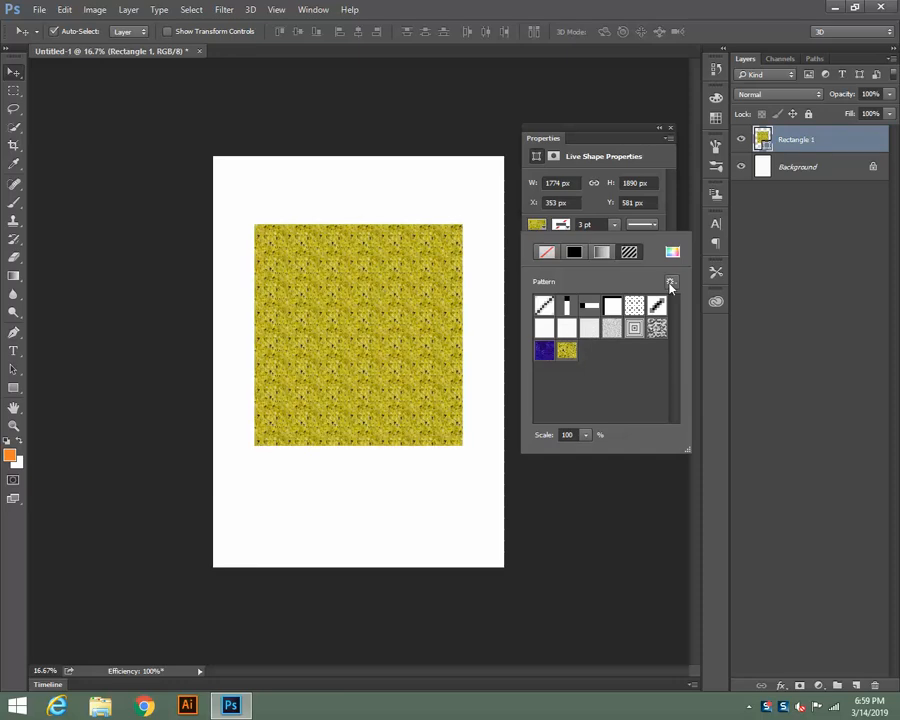
# - Look through the pattern options and the Load Patterns dialog without loading any file
pyautogui.click(670, 285)
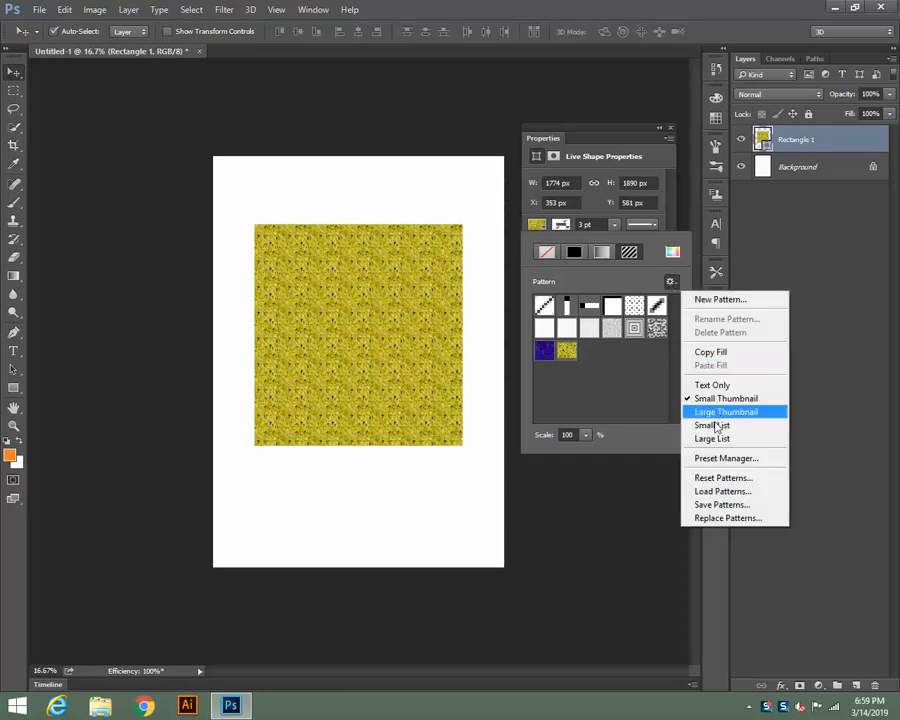
pyautogui.click(733, 492)
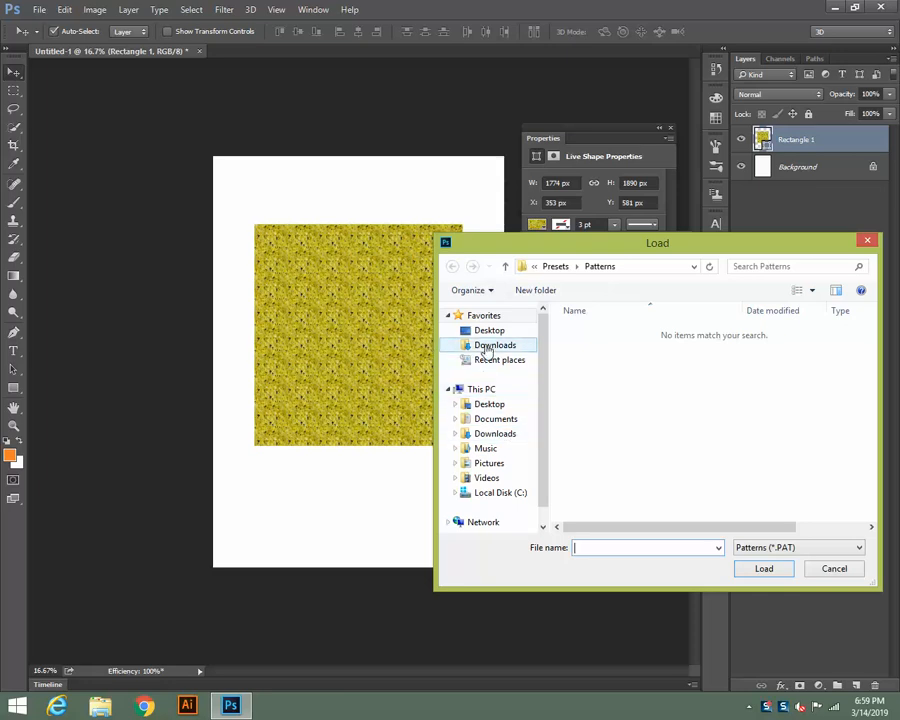
pyautogui.click(838, 570)
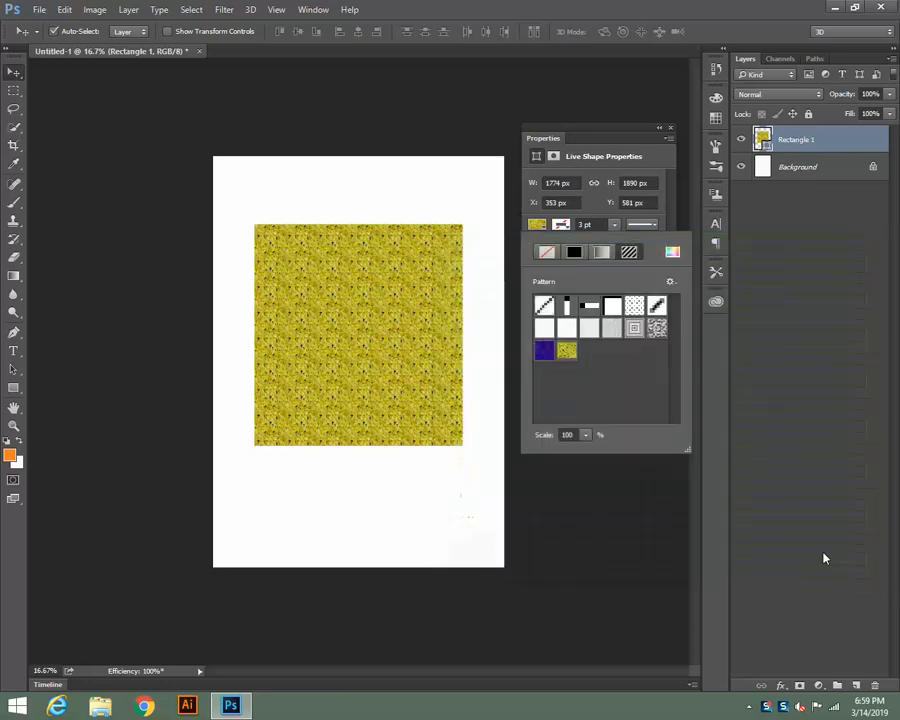
pyautogui.click(671, 282)
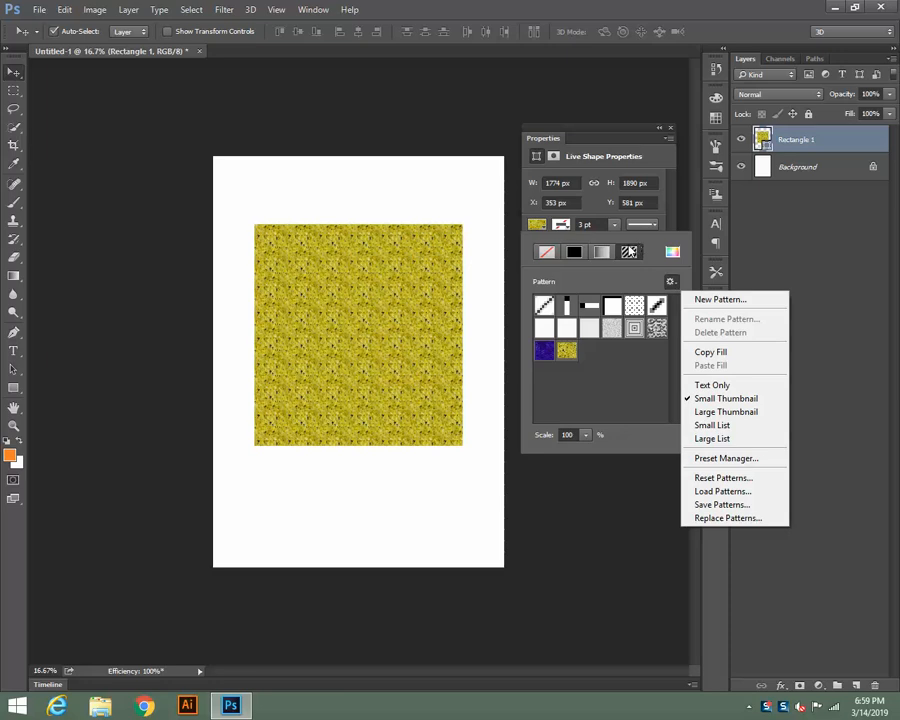
pyautogui.click(629, 251)
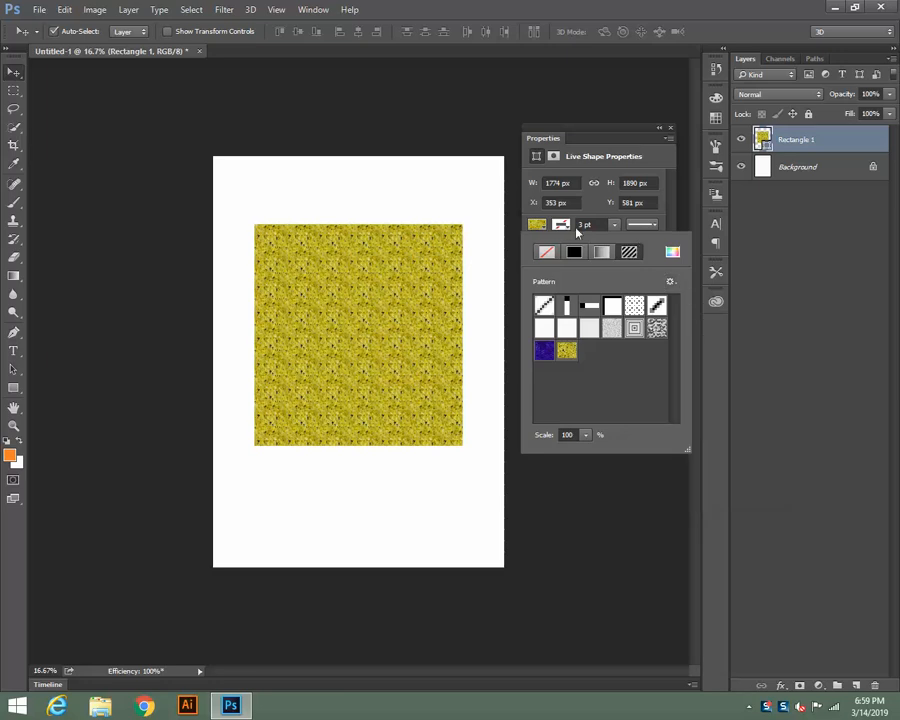
# - Replace the rectangle's pattern fill with a solid pink colour swatch
pyautogui.click(558, 225)
pyautogui.click(538, 225)
pyautogui.click(535, 229)
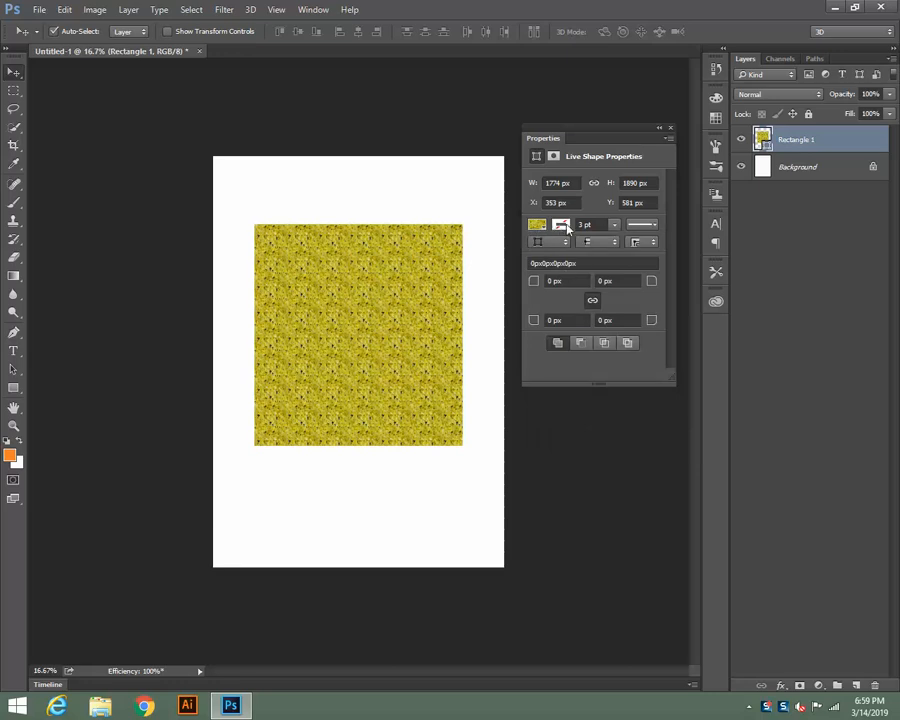
pyautogui.click(537, 224)
pyautogui.click(573, 253)
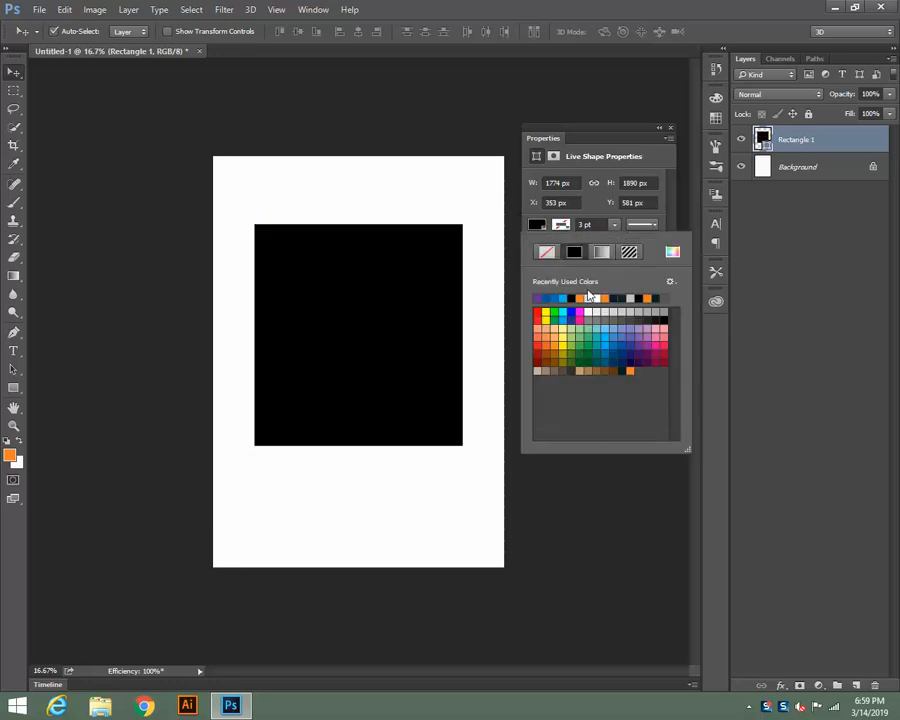
pyautogui.click(653, 347)
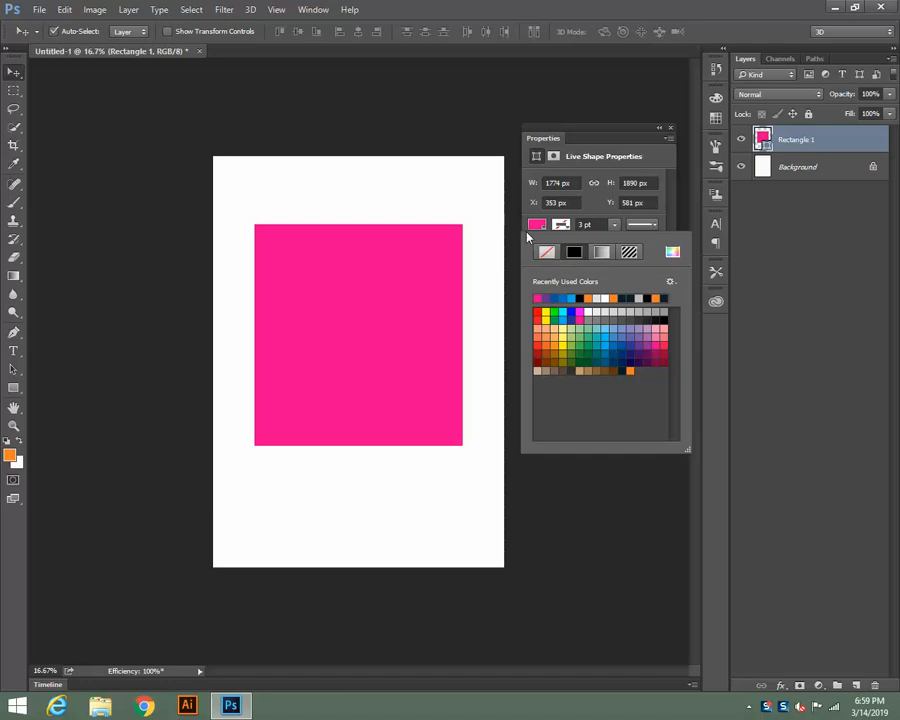
pyautogui.click(537, 224)
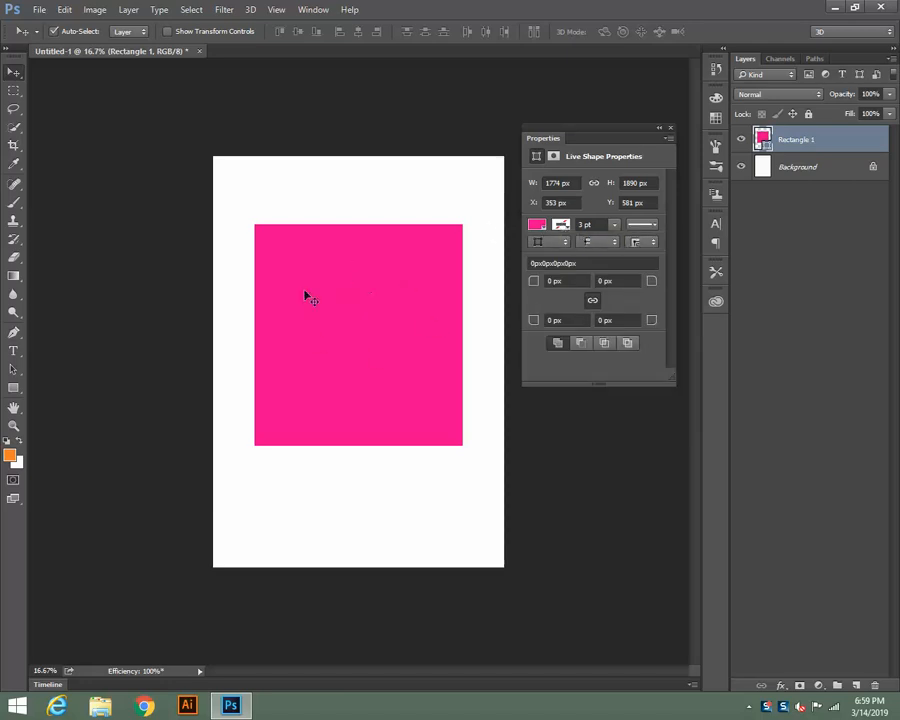
# - Give the rectangle a solid black stroke and widen it to 19.62 pt
pyautogui.click(561, 225)
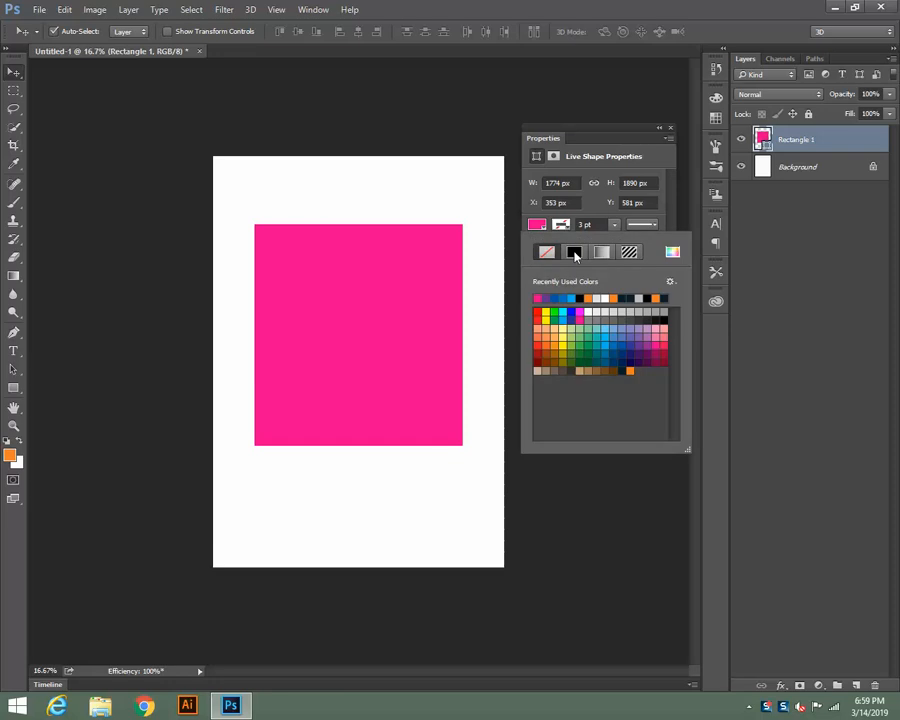
pyautogui.click(575, 254)
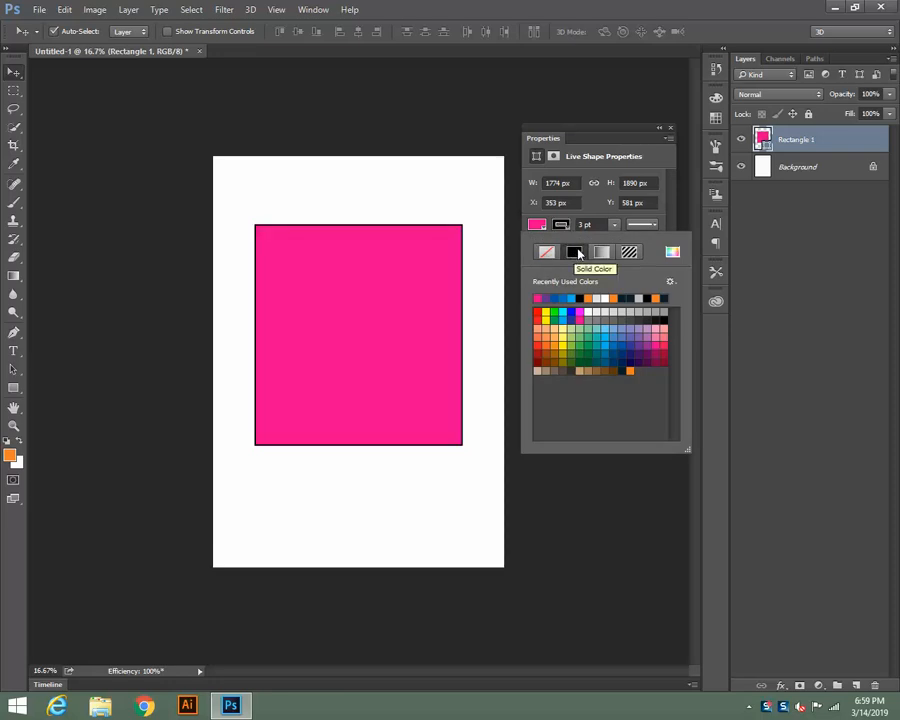
pyautogui.click(614, 225)
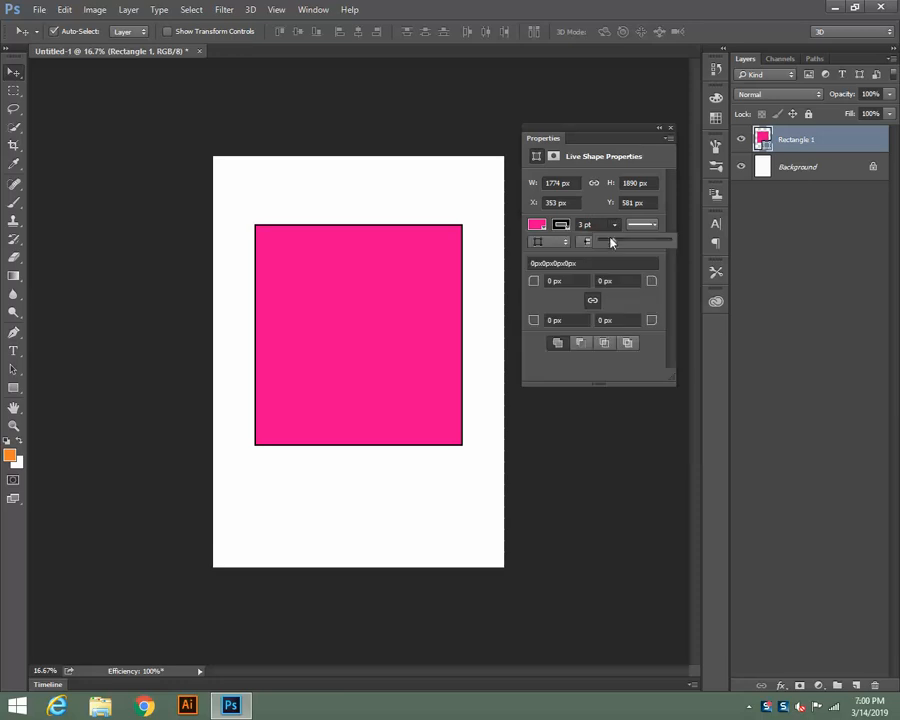
pyautogui.moveTo(622, 245); pyautogui.dragTo(632, 241)
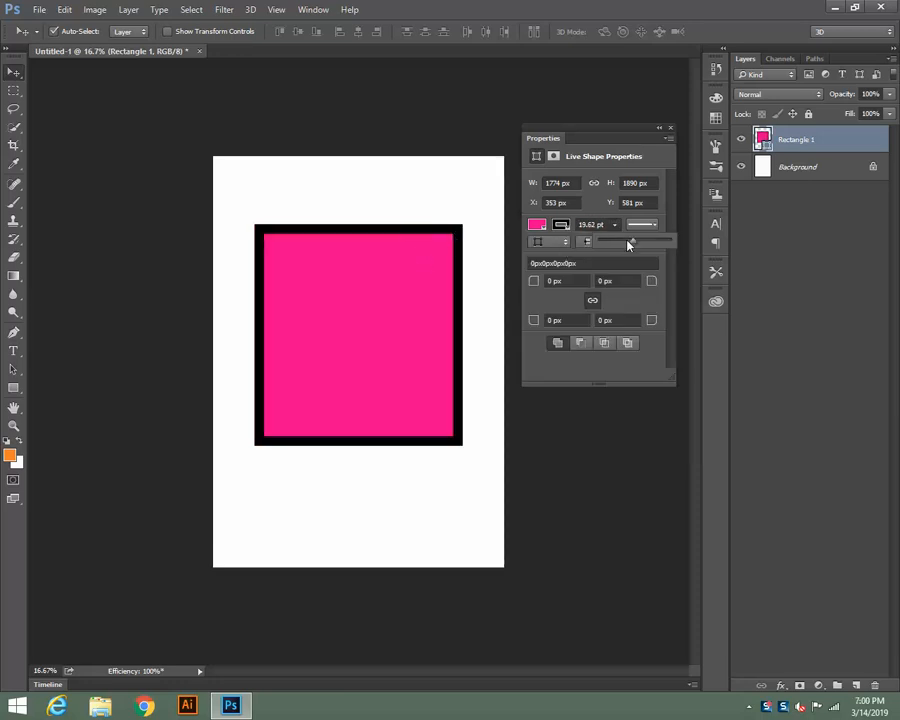
pyautogui.click(598, 224)
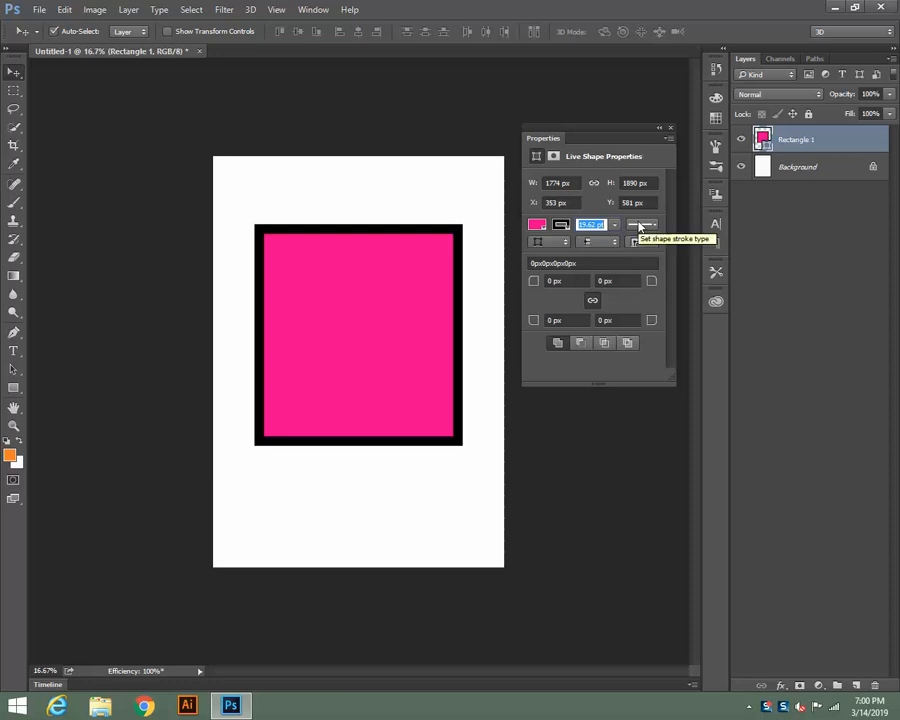
# - Try the dashed and dotted stroke types on the rectangle's outline, ending with the solid line
pyautogui.click(640, 226)
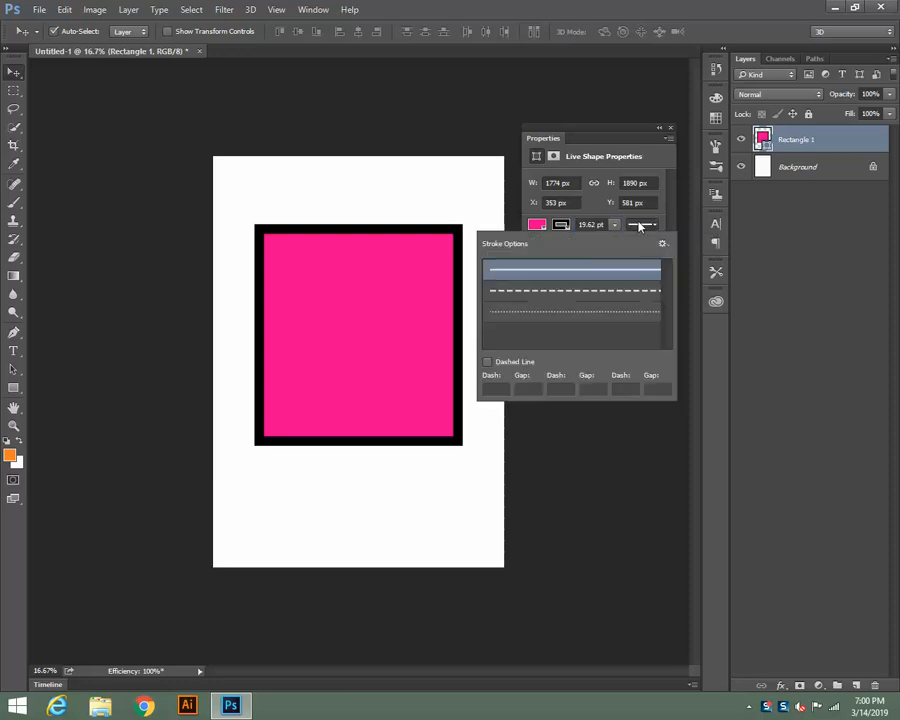
pyautogui.click(542, 291)
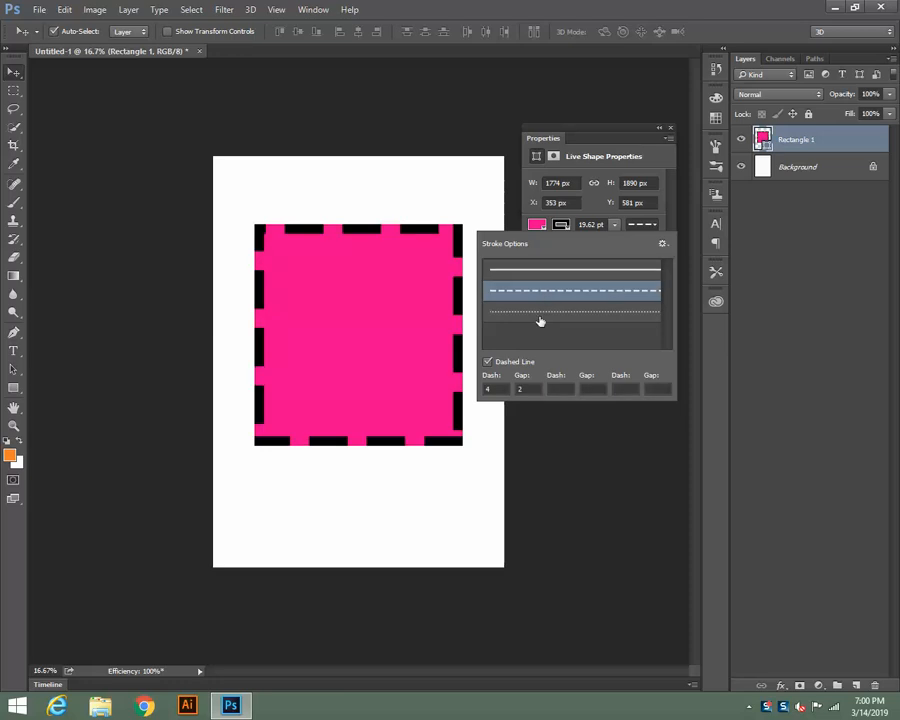
pyautogui.click(540, 317)
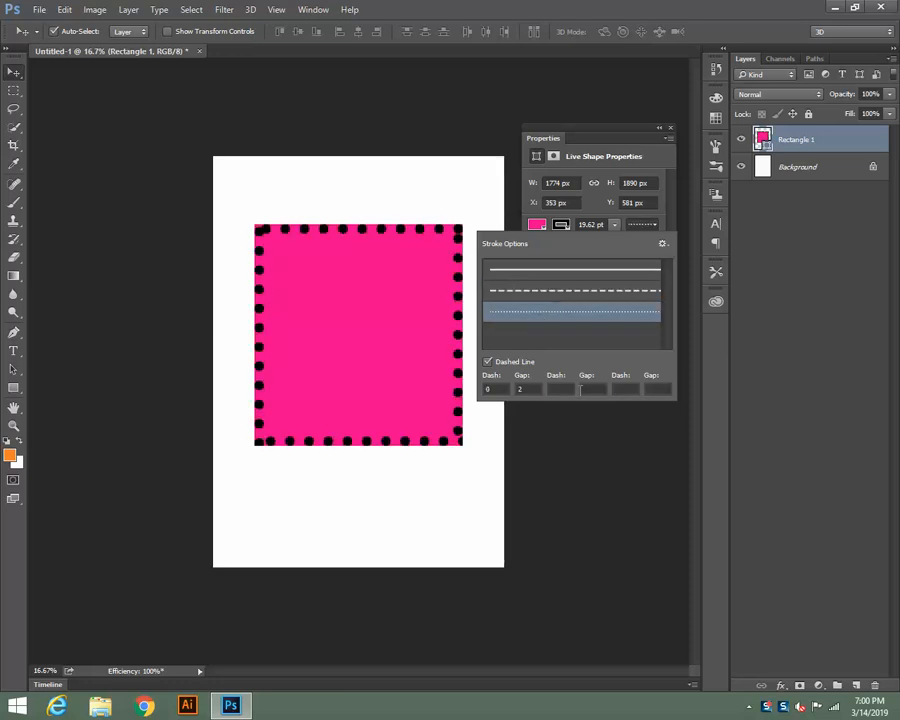
pyautogui.click(643, 228)
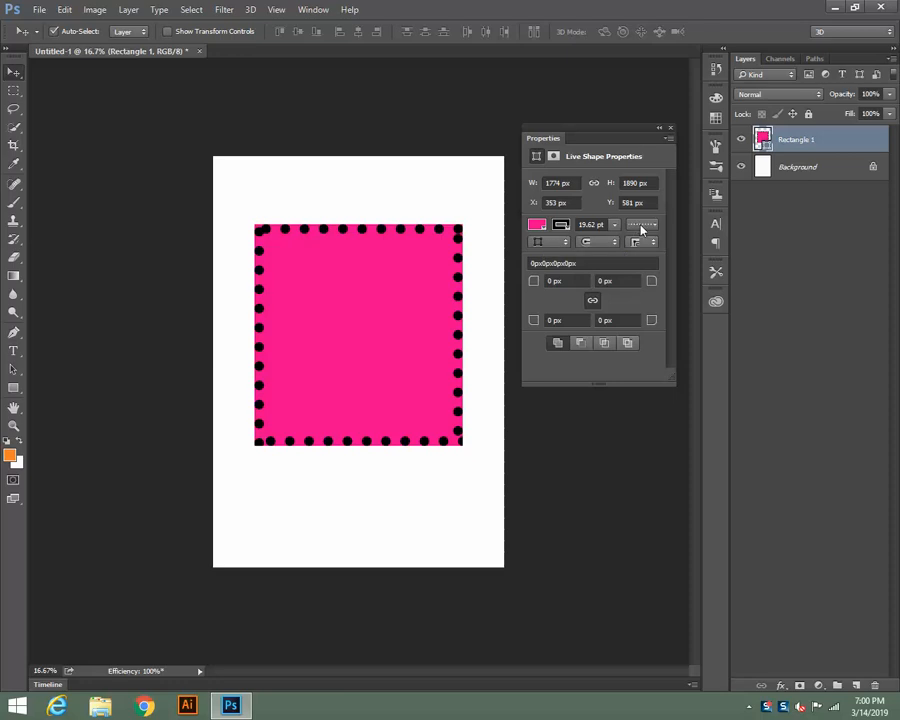
pyautogui.click(641, 227)
pyautogui.click(569, 271)
pyautogui.click(626, 227)
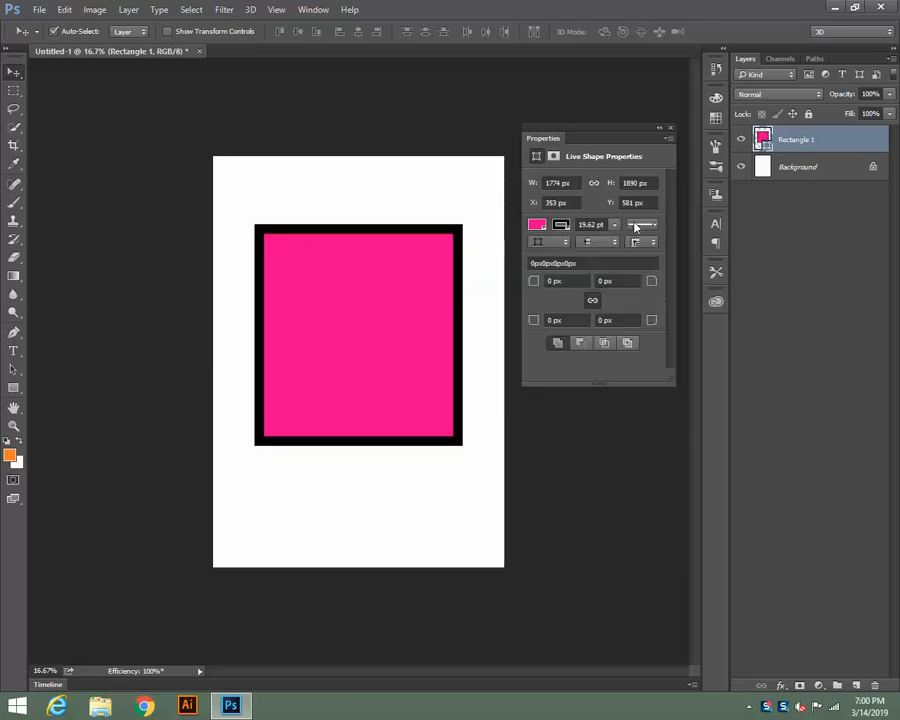
# - Try aligning the rectangle's stroke to the centre and outside of its edge, ending with inside alignment
pyautogui.click(558, 246)
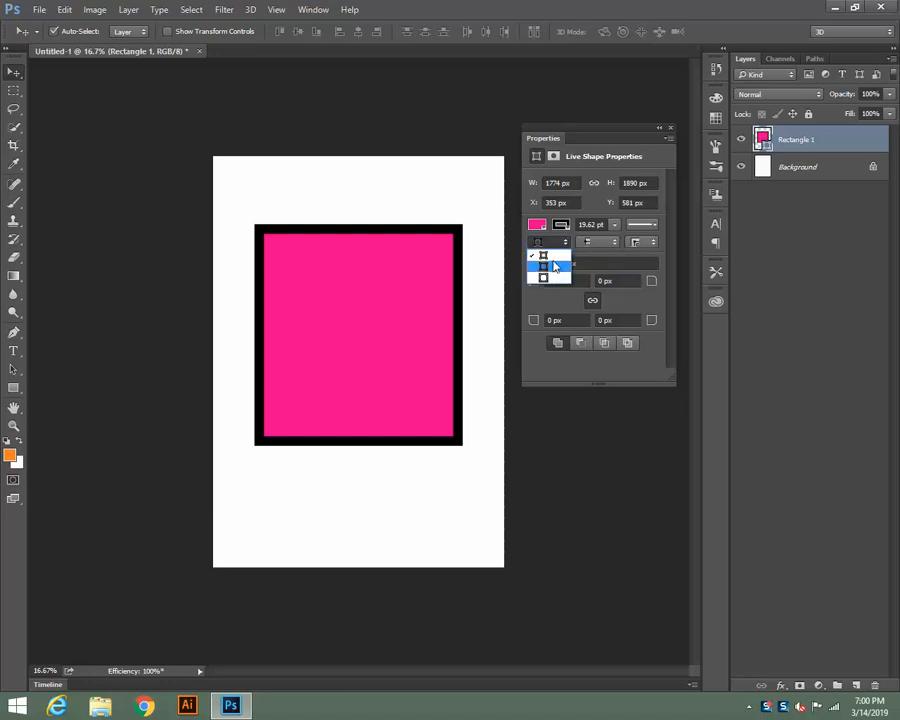
pyautogui.click(550, 265)
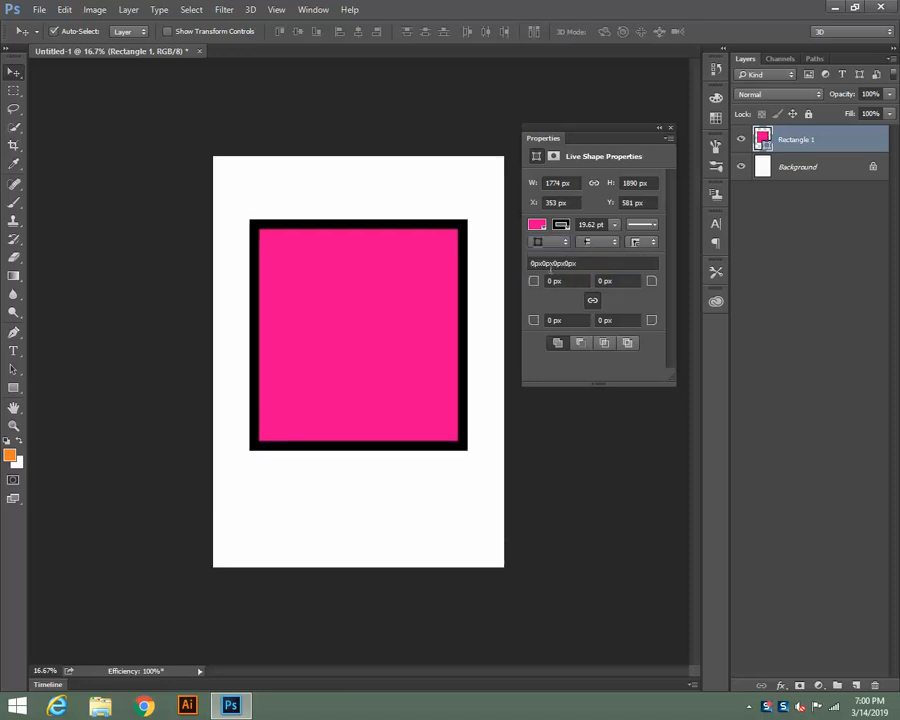
pyautogui.click(550, 243)
pyautogui.click(547, 280)
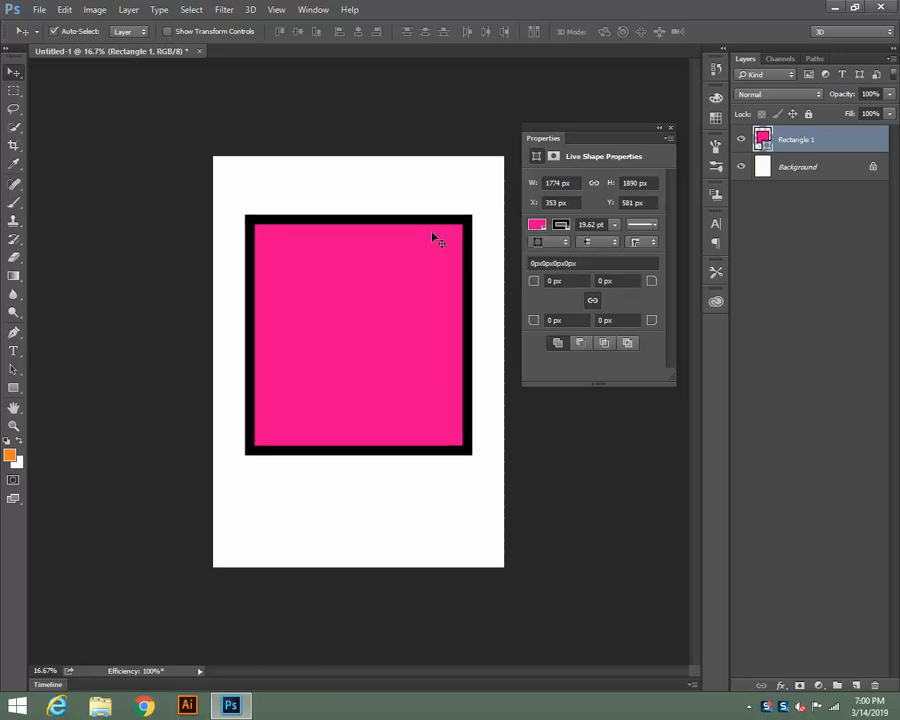
pyautogui.click(550, 242)
pyautogui.click(556, 257)
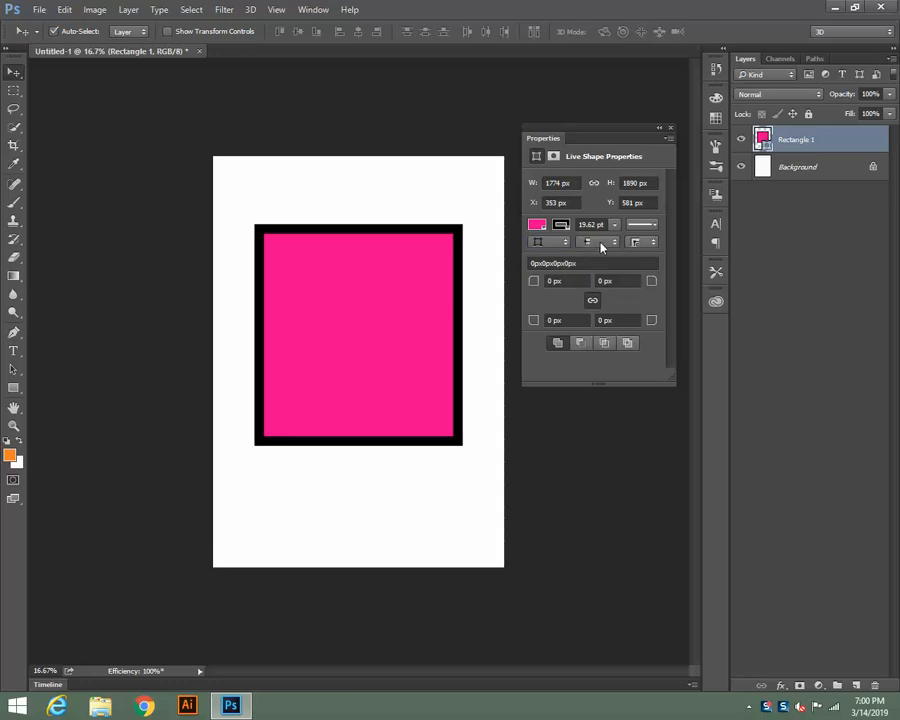
# - Examine the line cap and corner join options for the rectangle's stroke
pyautogui.click(601, 246)
pyautogui.click(603, 251)
pyautogui.click(645, 243)
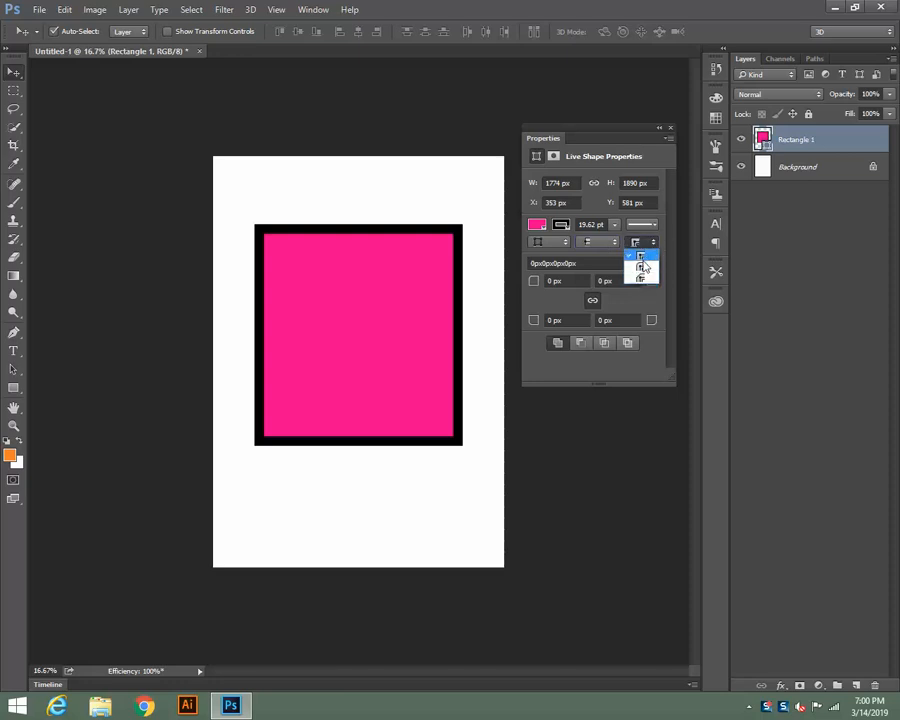
pyautogui.click(641, 266)
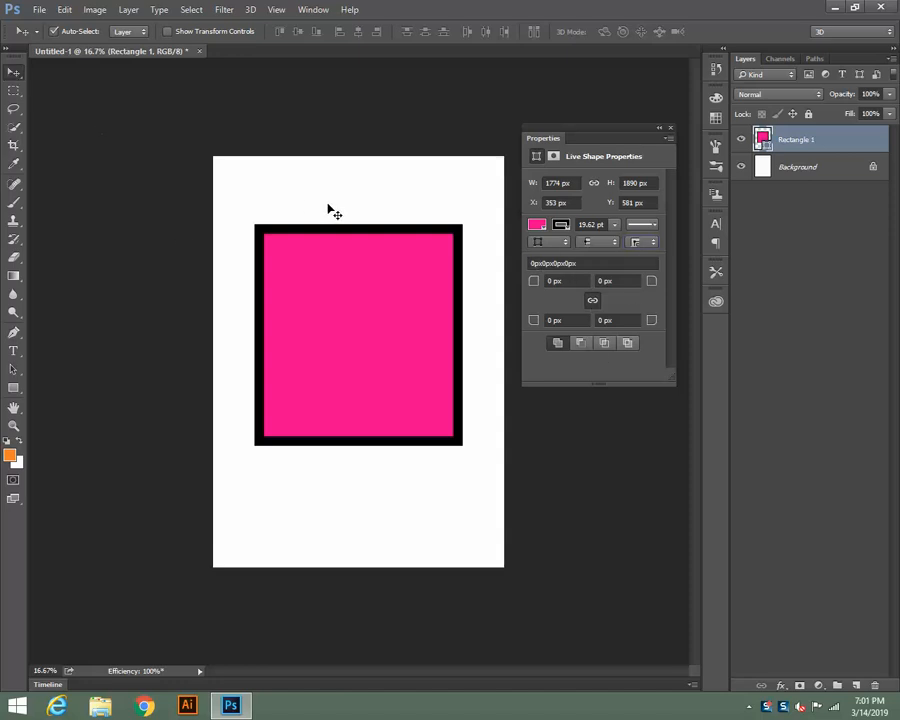
pyautogui.moveTo(245, 202); pyautogui.dragTo(436, 388)
# - Set all four corner radii of the rectangle to 100 px
pyautogui.click(604, 260)
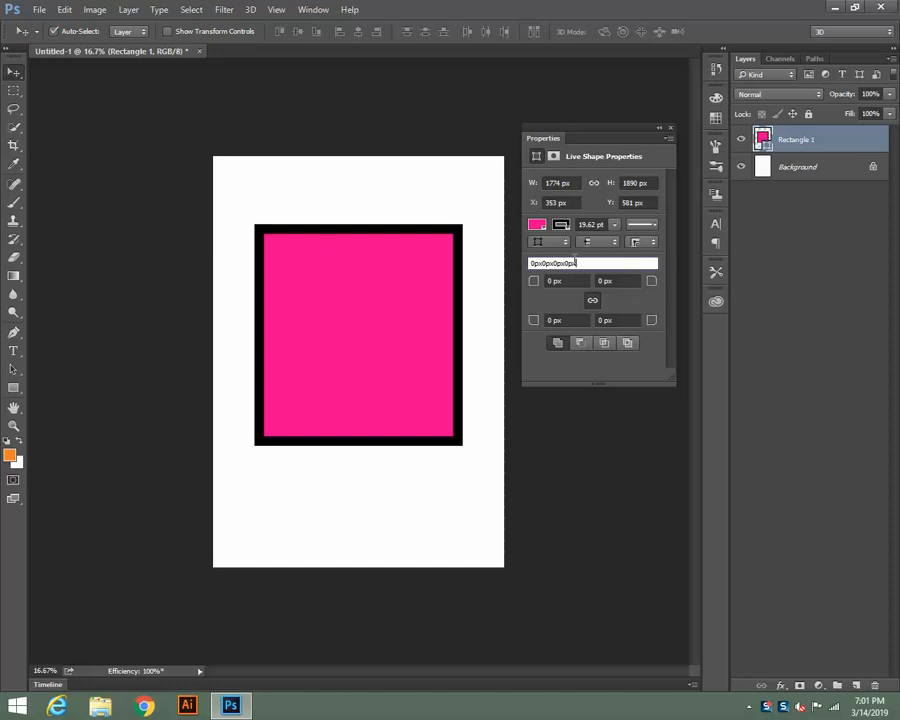
pyautogui.write('100')
pyautogui.press('Return')
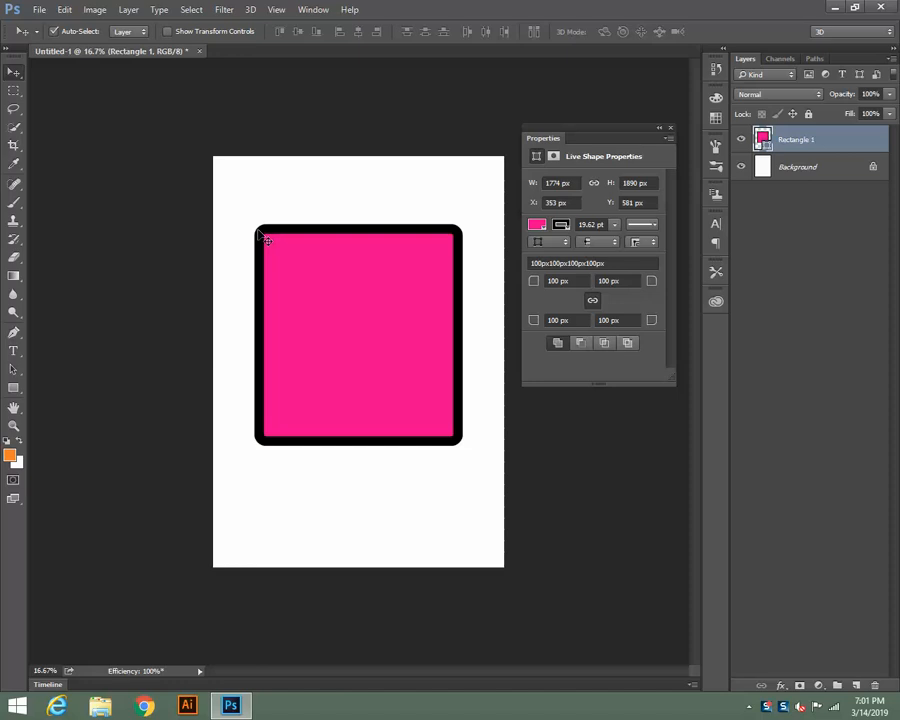
pyautogui.hotkey('ctrl', '+')
pyautogui.scroll(3, 365, 227)
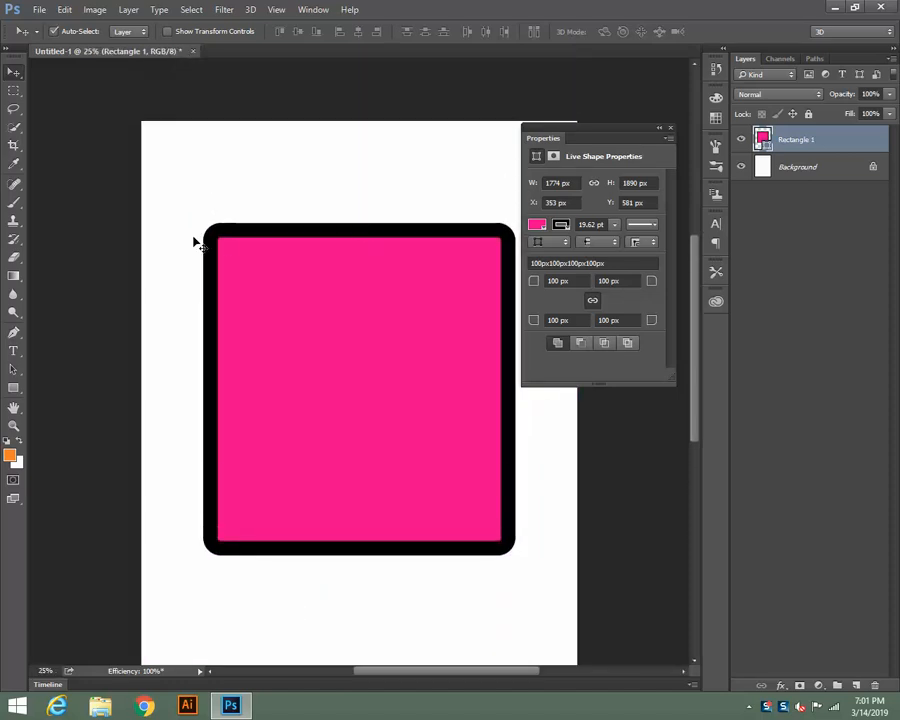
# - Set all four corner radii of the rectangle to 1 in
pyautogui.click(531, 263)
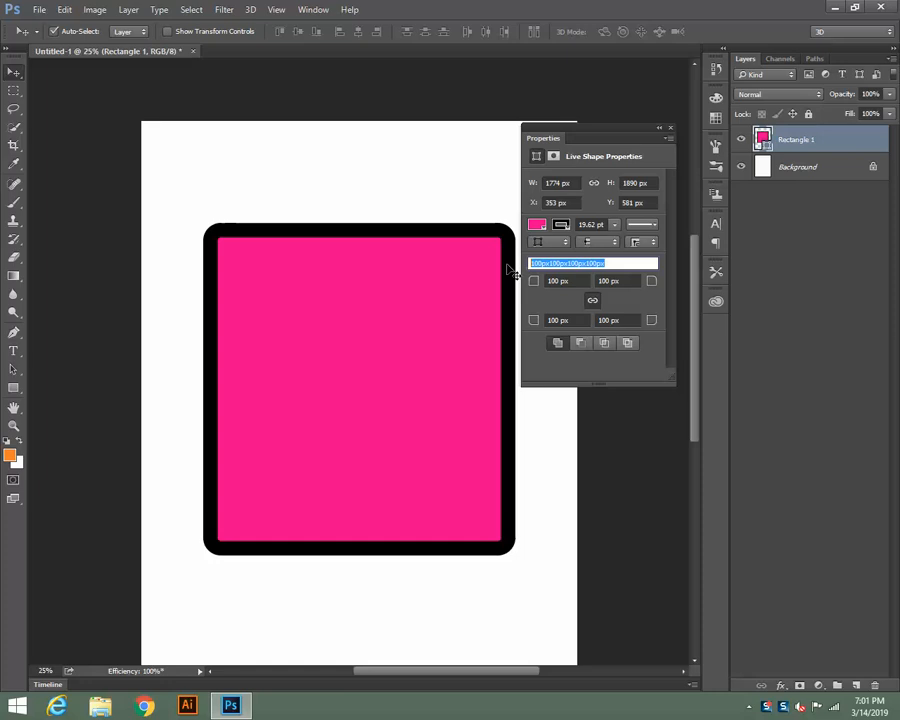
pyautogui.write('1in')
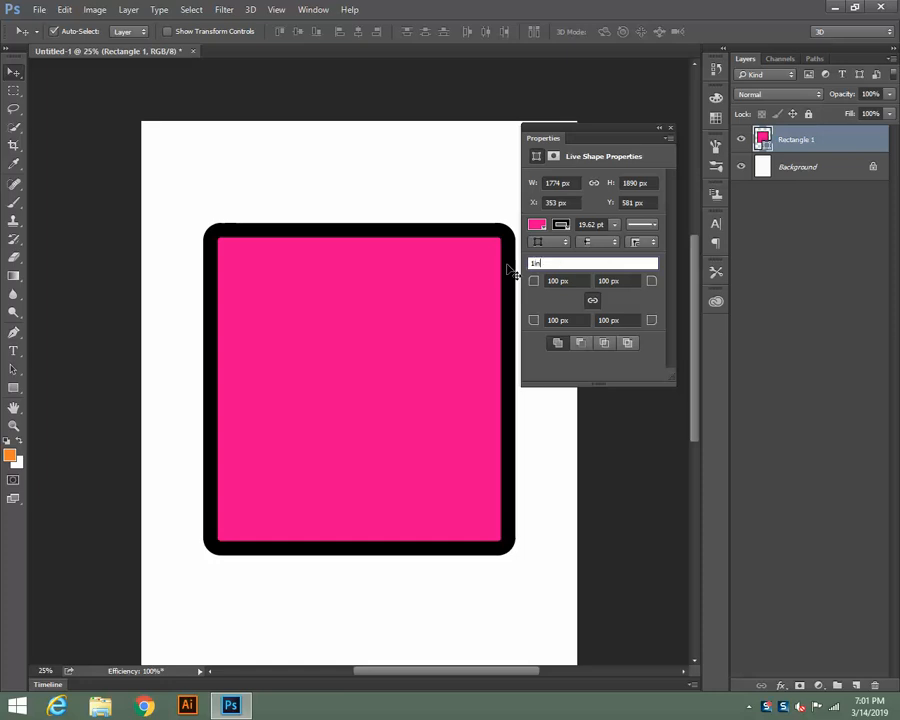
pyautogui.press('Return')
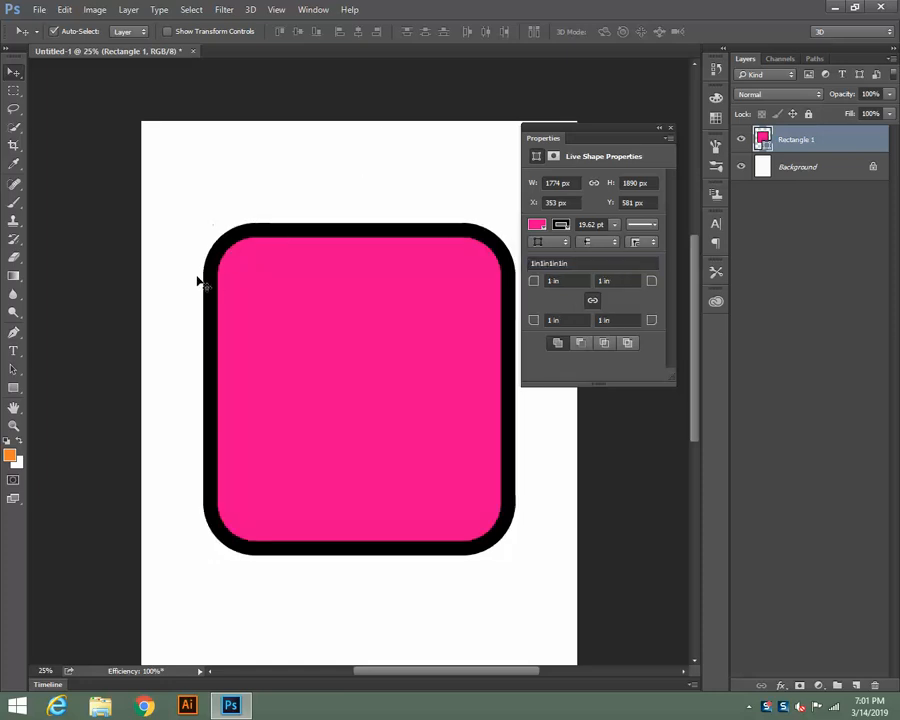
# - Undo the rectangle's corner rounding and its last stroke alignment change
pyautogui.hotkey('ctrl', 'z')
pyautogui.hotkey('ctrl', 'z')
pyautogui.hotkey('ctrl', 'z')
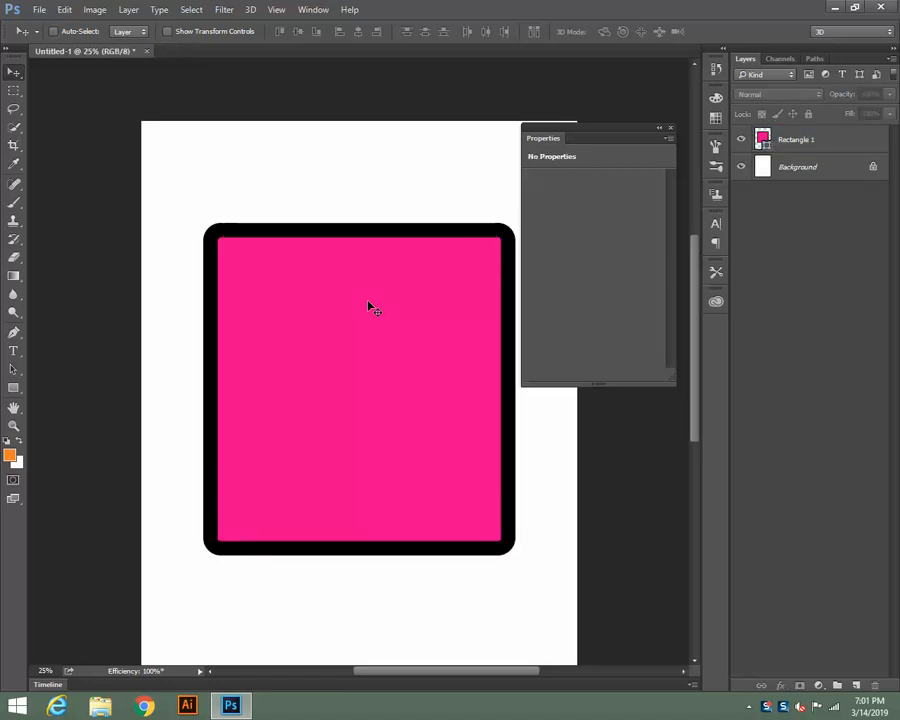
pyautogui.hotkey('ctrl', 'z')
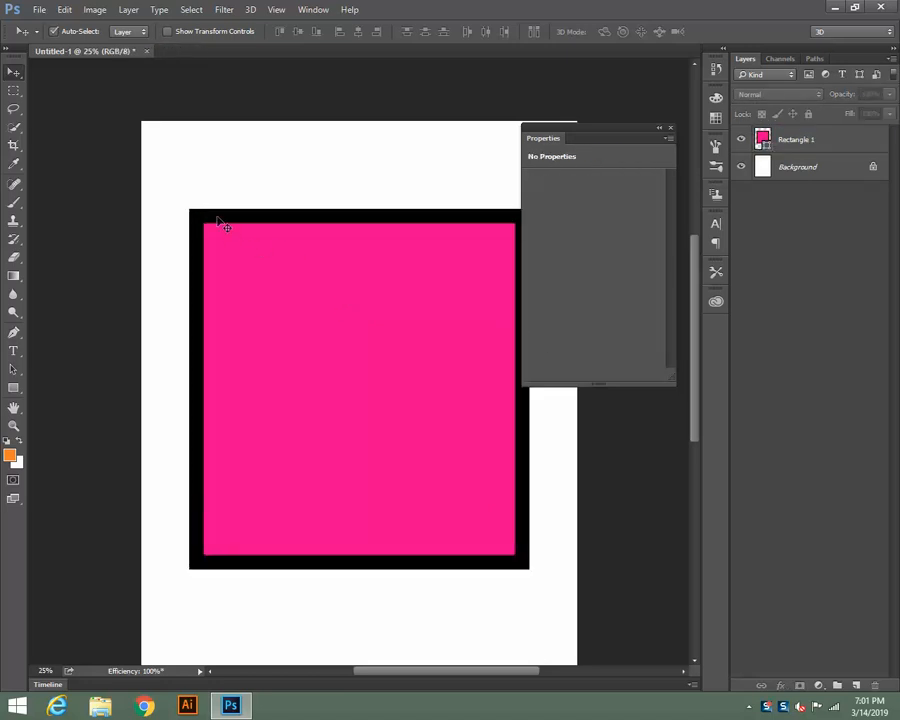
# - Try a 1 in corner radius on only the rectangle's top-left corner and undo it
pyautogui.click(391, 273)
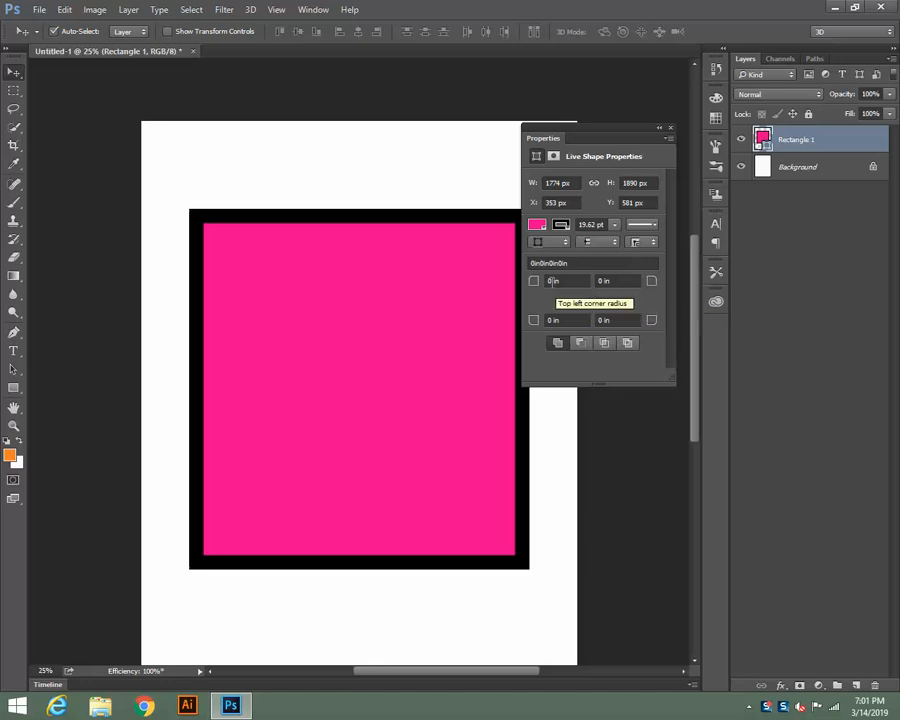
pyautogui.click(551, 281)
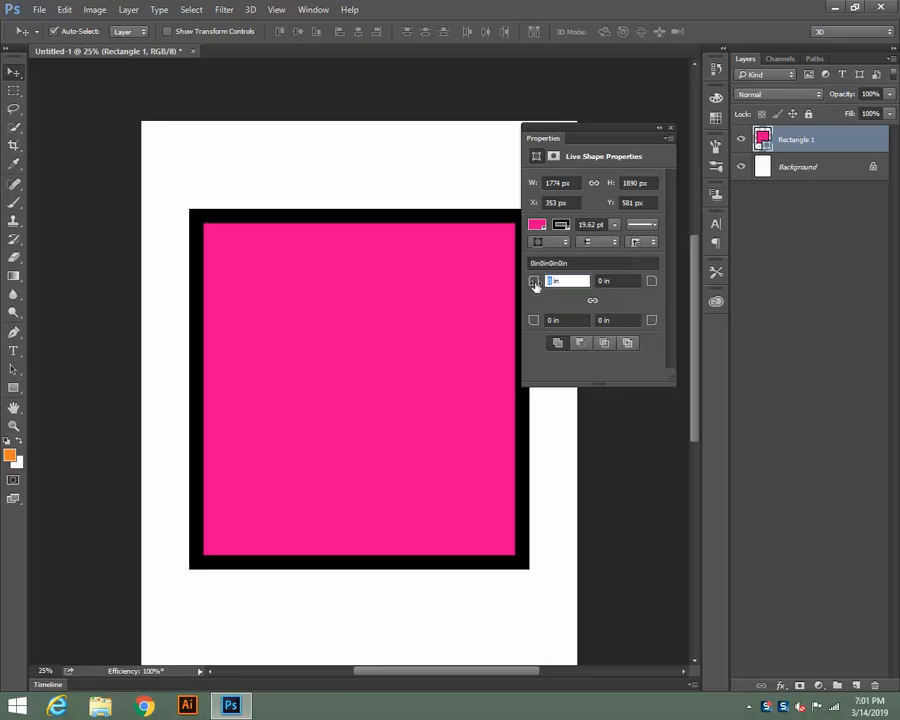
pyautogui.write('1')
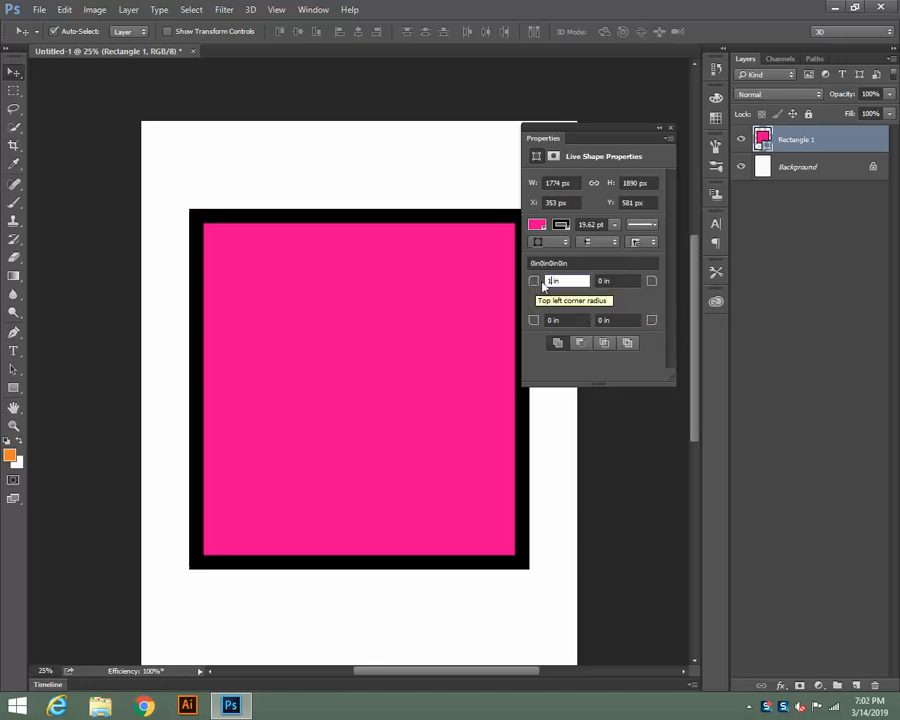
pyautogui.press('Return')
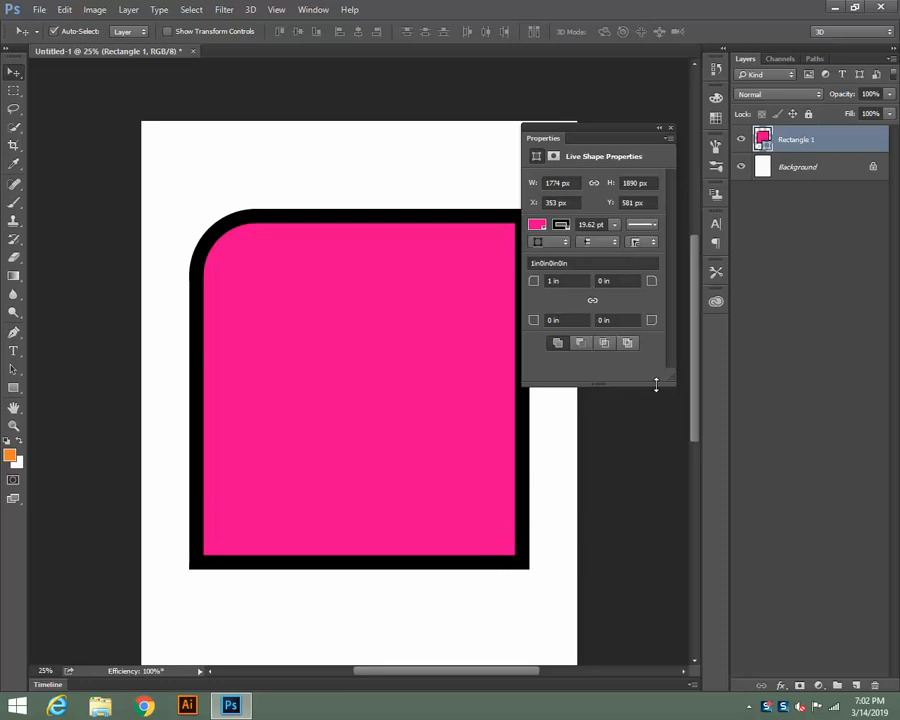
pyautogui.click(615, 342)
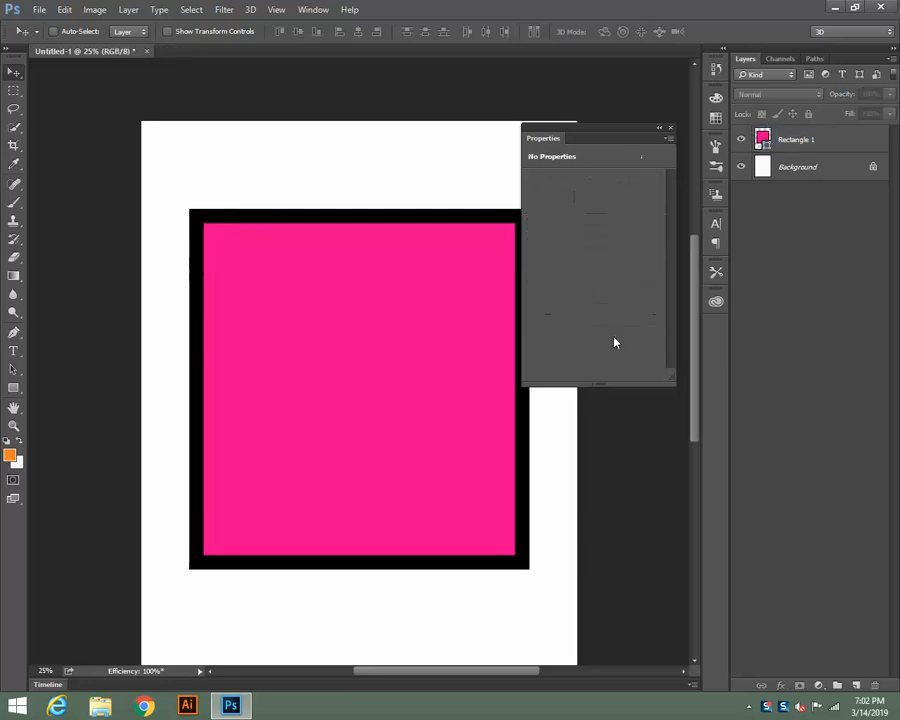
# - Reselect the rectangle, then hide, reopen and hide again its live shape properties
pyautogui.keyDown('ctrl'); pyautogui.click(380, 342); pyautogui.keyUp('ctrl')
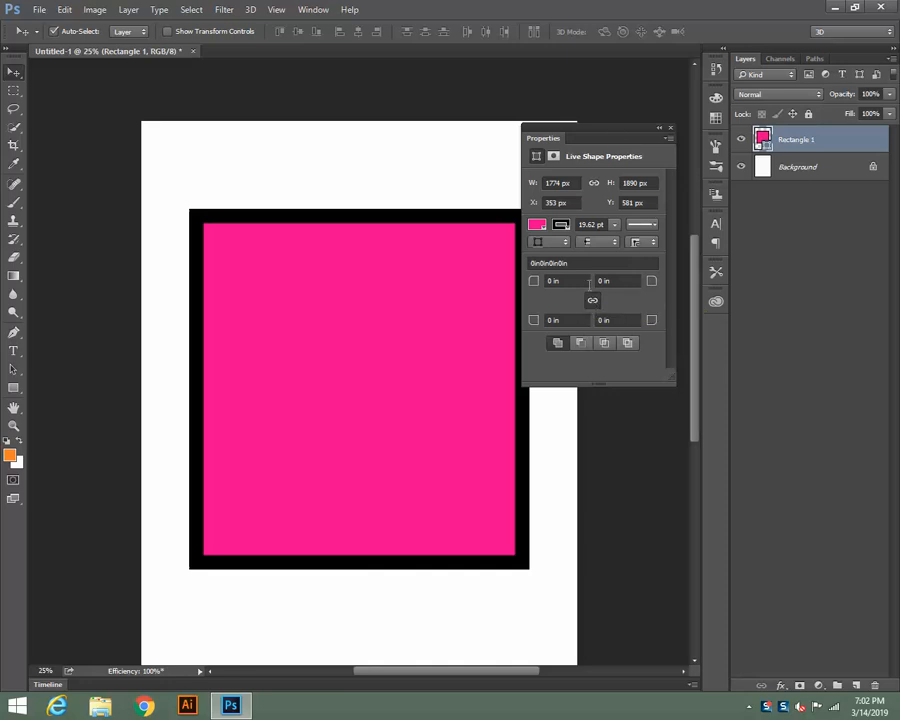
pyautogui.moveTo(585, 139); pyautogui.dragTo(606, 173)
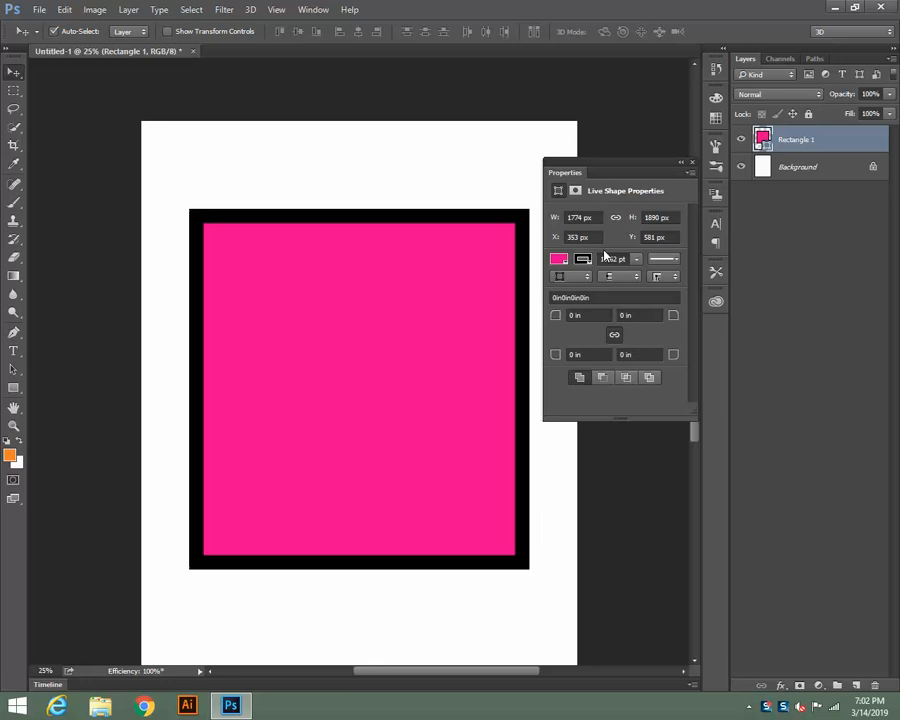
pyautogui.click(692, 163)
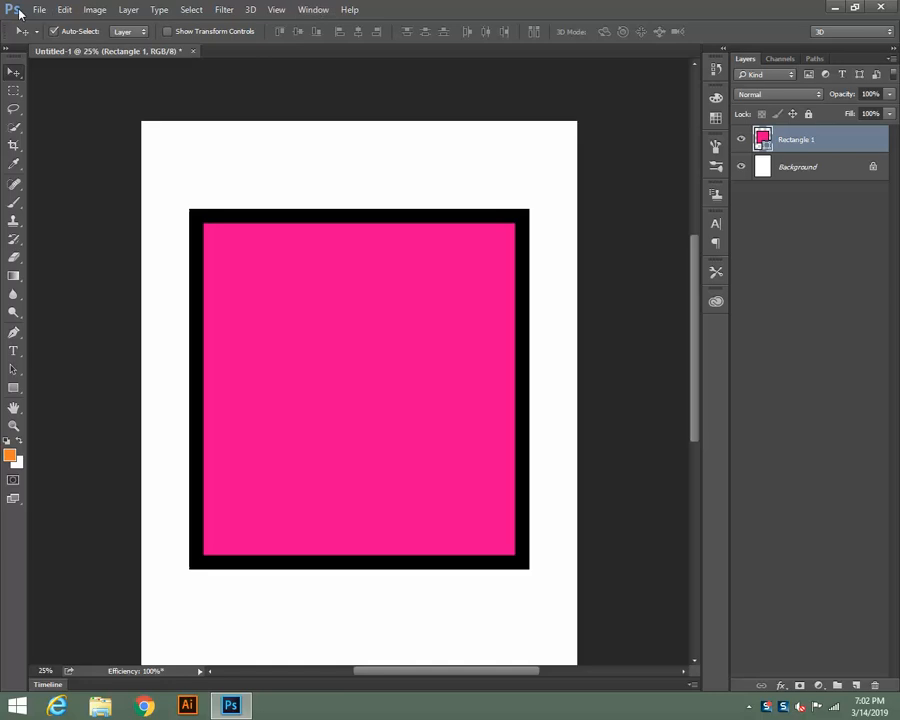
pyautogui.click(310, 9)
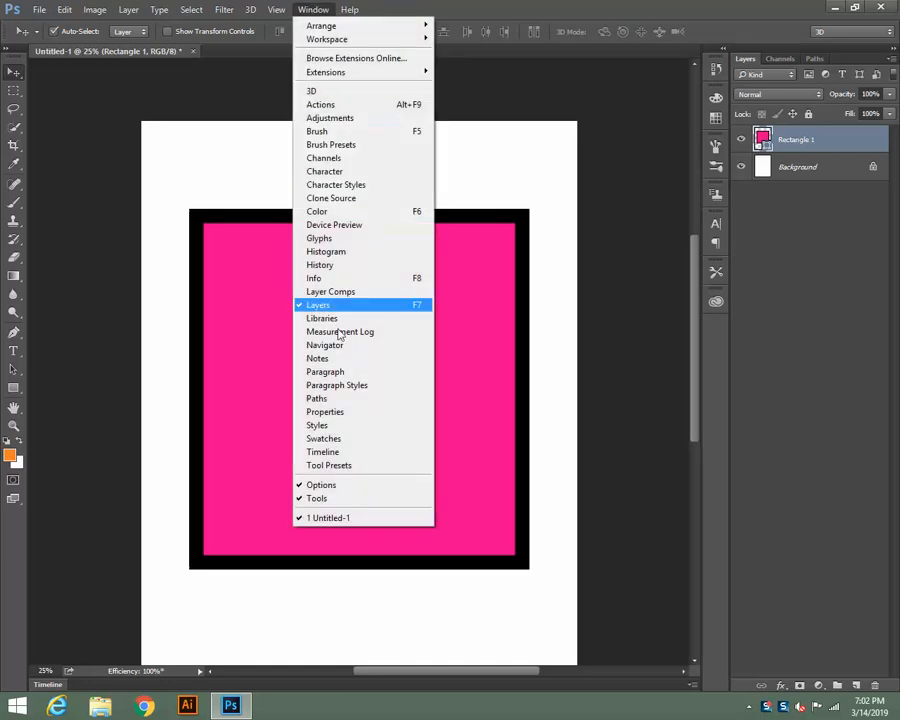
pyautogui.click(328, 411)
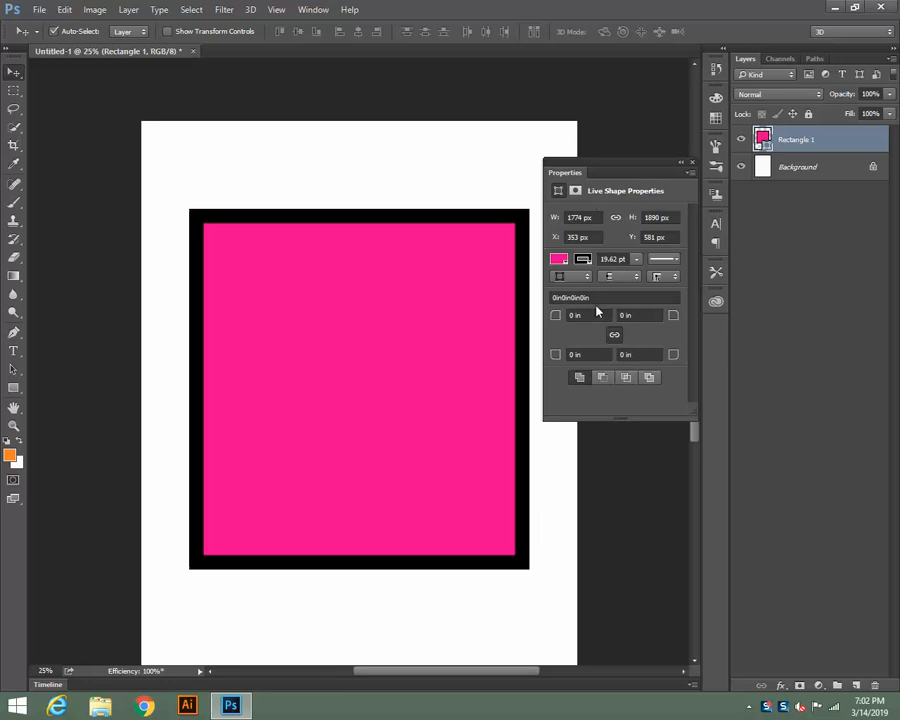
pyautogui.click(692, 163)
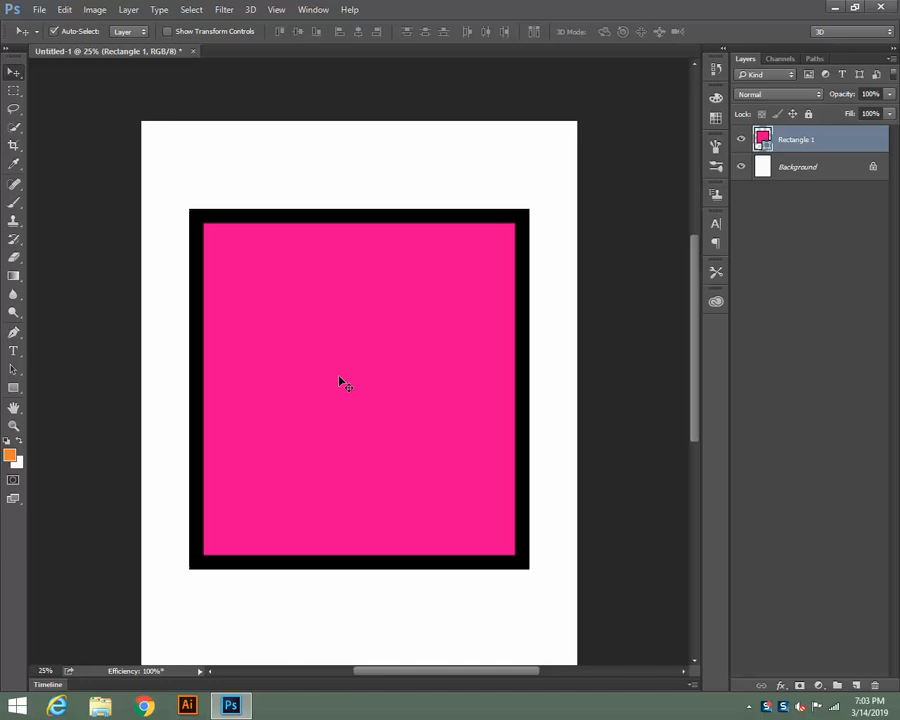
pyautogui.scroll(-1, 343, 383)
pyautogui.scroll(2, 339, 381)
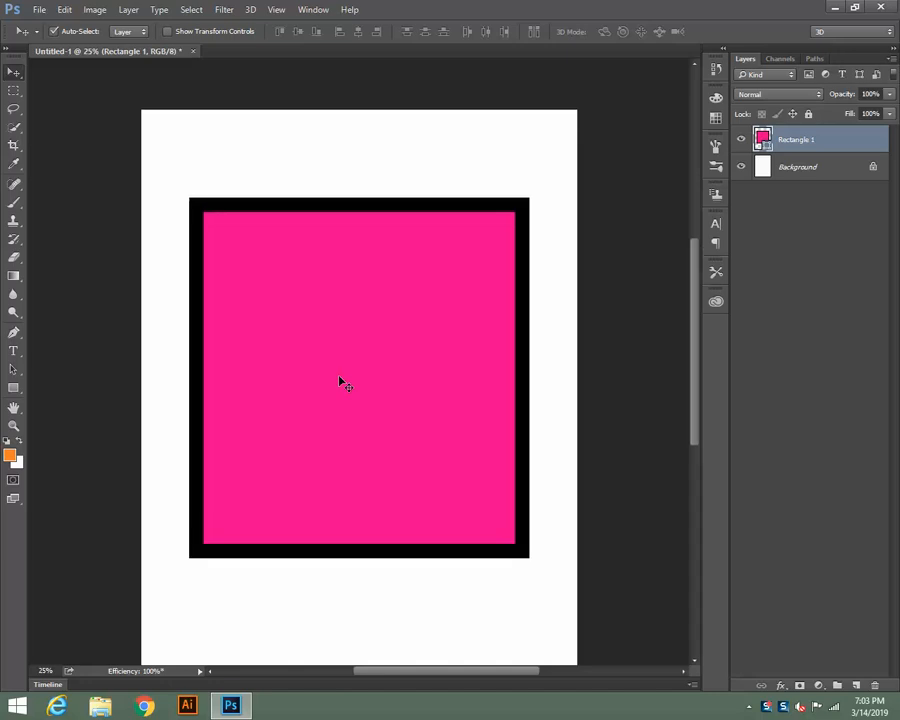
pyautogui.scroll(-8, 339, 381)
pyautogui.scroll(5, 339, 381)
pyautogui.scroll(3, 339, 381)
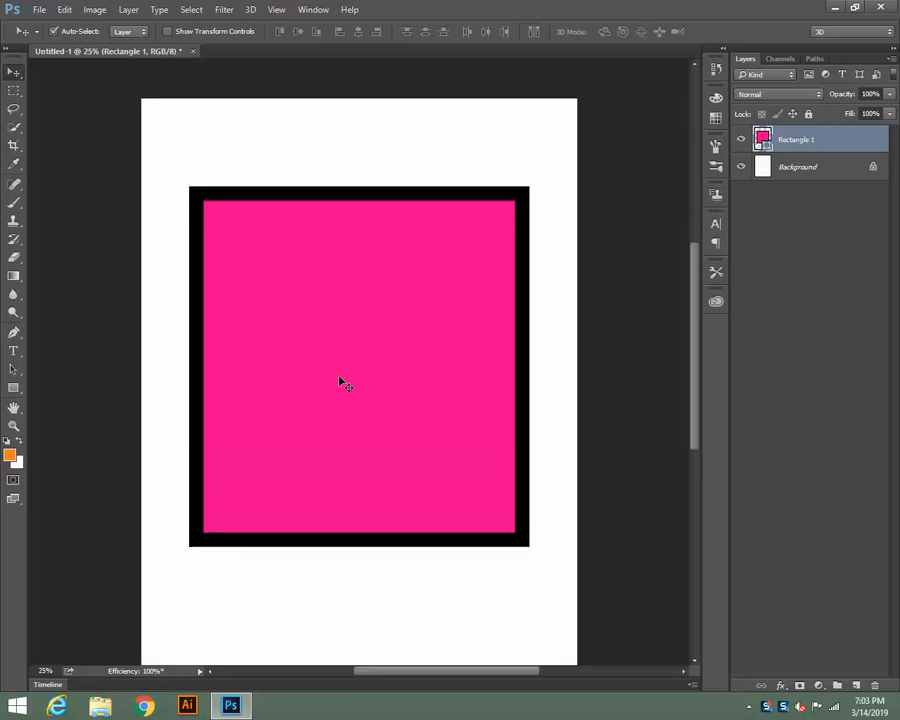
pyautogui.scroll(-3, 339, 381)
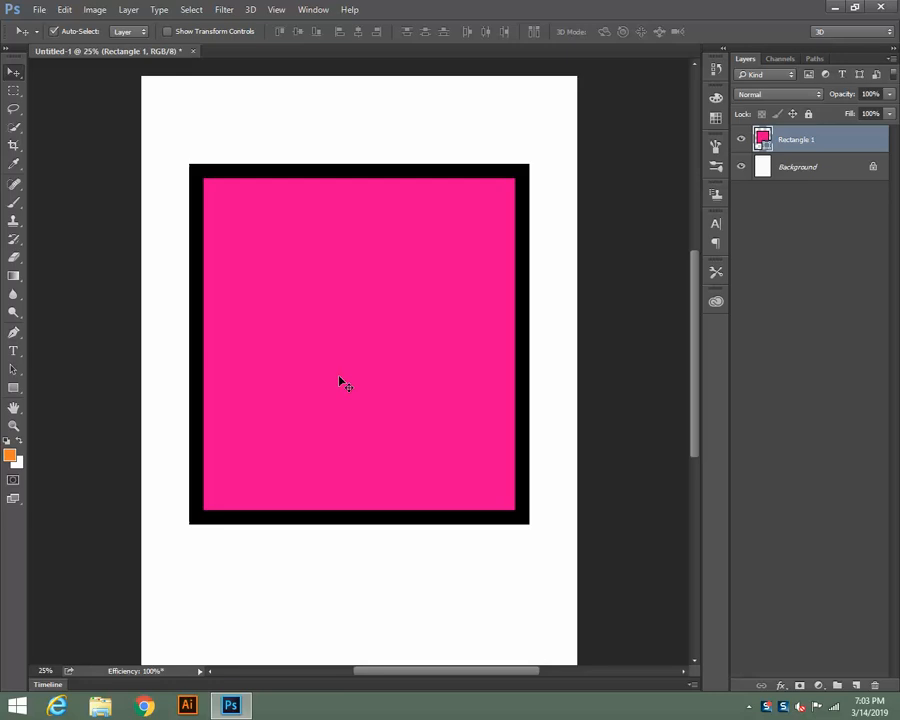
pyautogui.scroll(3, 339, 381)
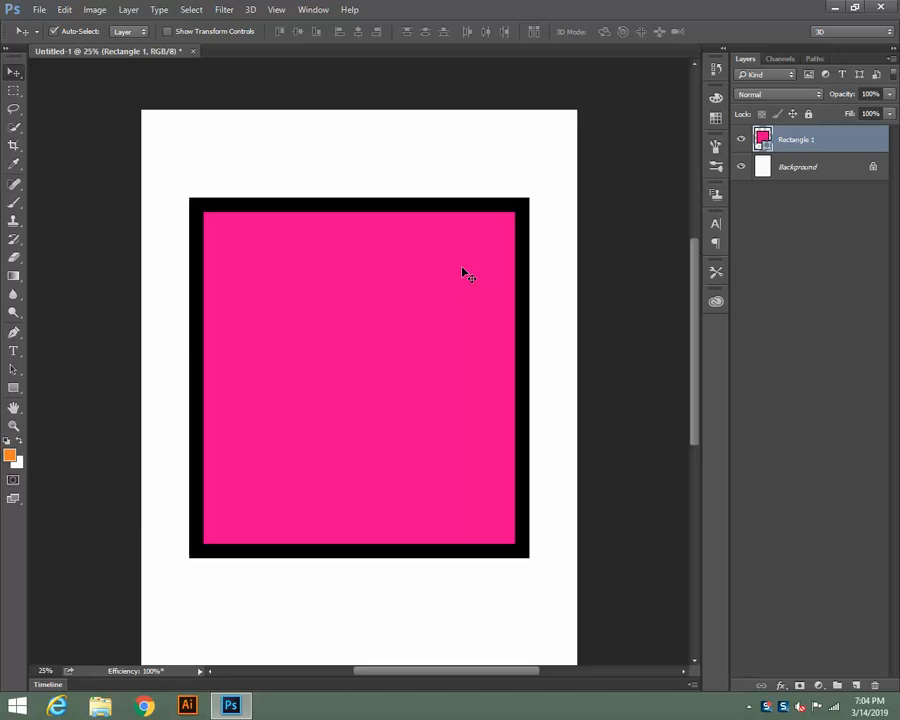
# - Move the rectangle slightly up and left on the page and turn on its transform controls
pyautogui.moveTo(426, 287)
pyautogui.mouseDown()
pyautogui.moveTo(420, 243)
pyautogui.moveTo(423, 284)
pyautogui.mouseUp()
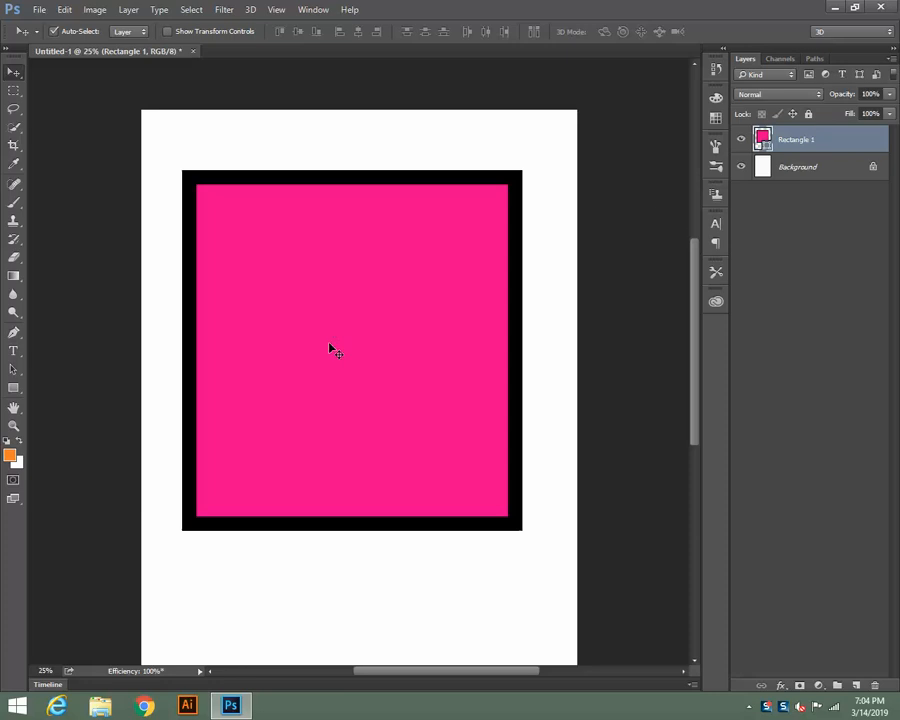
pyautogui.scroll(1, 330, 349)
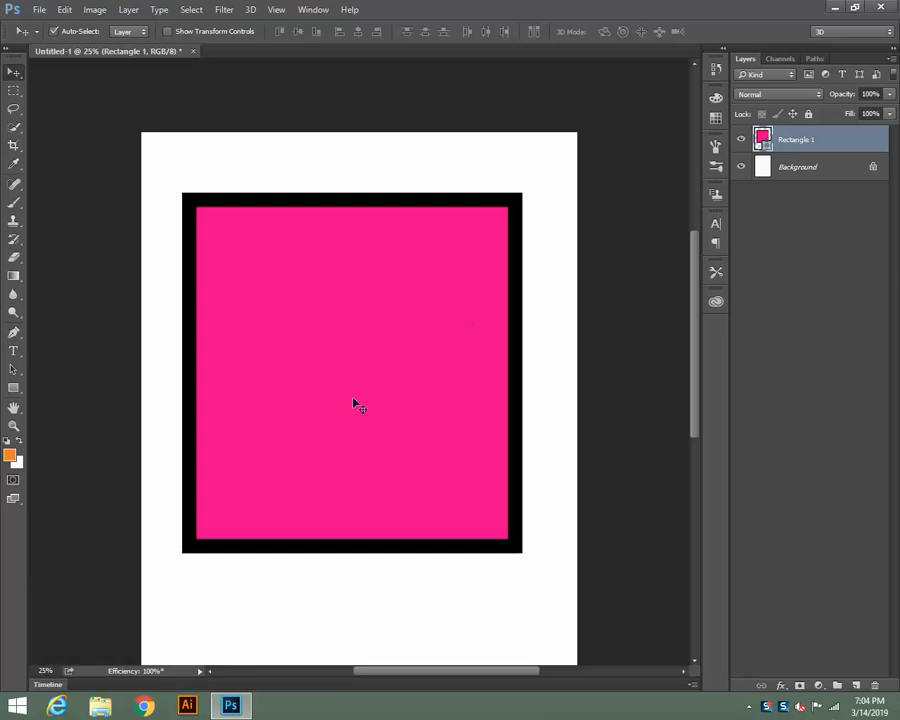
pyautogui.click(168, 31)
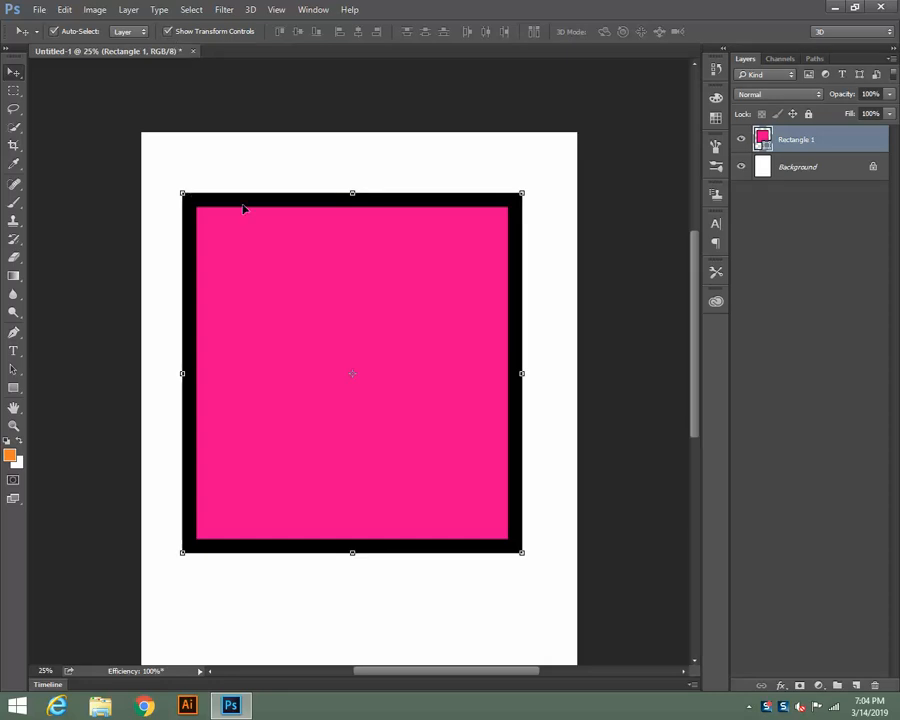
pyautogui.click(277, 177)
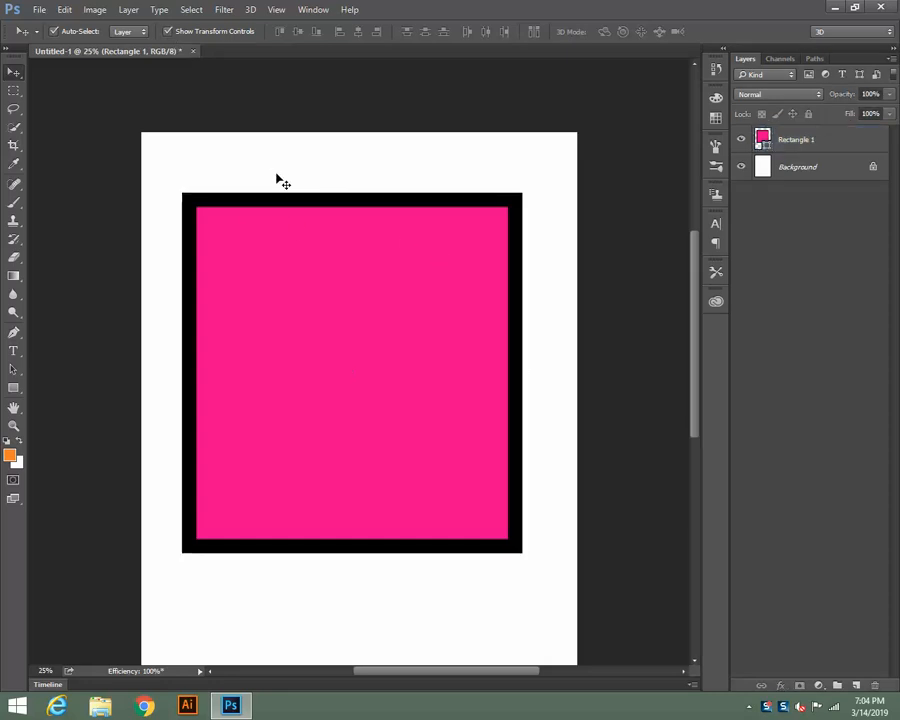
pyautogui.click(259, 237)
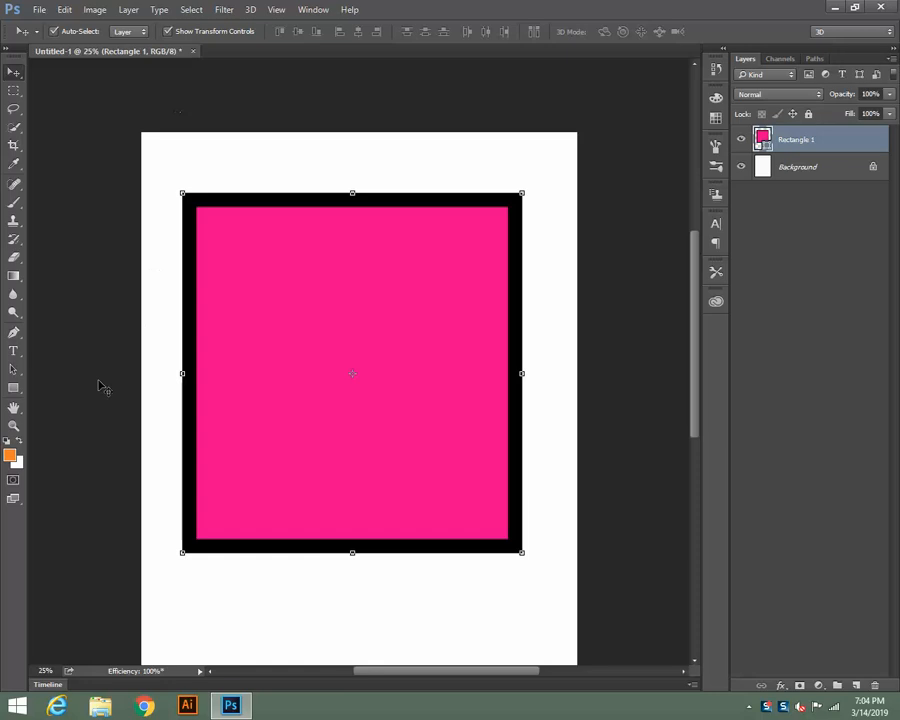
# - Draw three more rectangles overlapping the first, starting with one about 1204 × 1392 px and ending with one about 2072 × 2008 px
pyautogui.click(13, 387)
pyautogui.moveTo(408, 406); pyautogui.dragTo(510, 518)
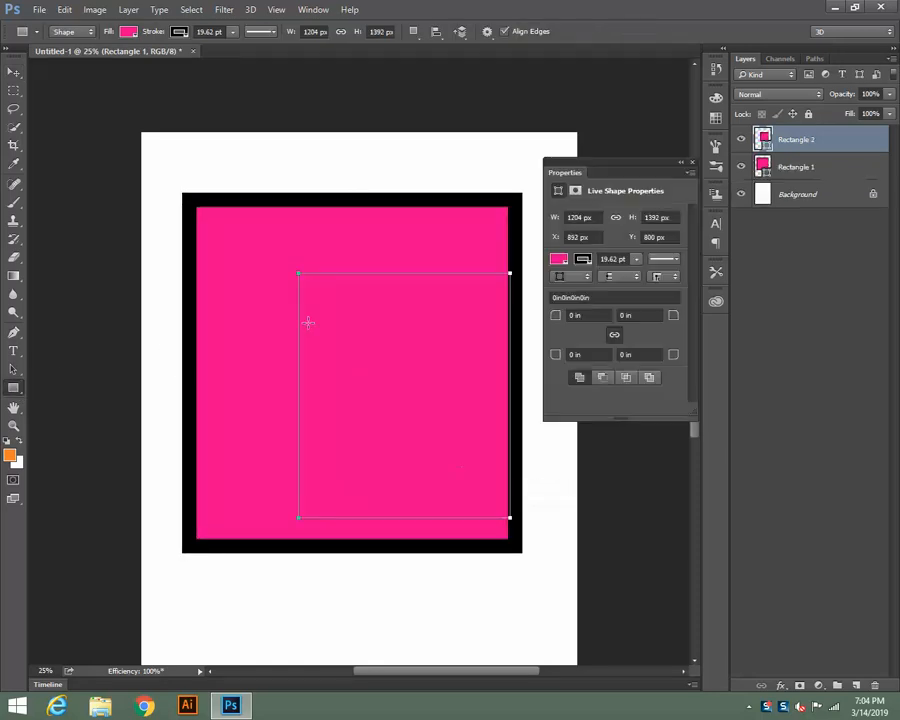
pyautogui.moveTo(225, 210)
pyautogui.mouseDown()
pyautogui.moveTo(346, 428)
pyautogui.moveTo(443, 544)
pyautogui.mouseUp()
pyautogui.moveTo(151, 293); pyautogui.dragTo(515, 647)
pyautogui.click(692, 163)
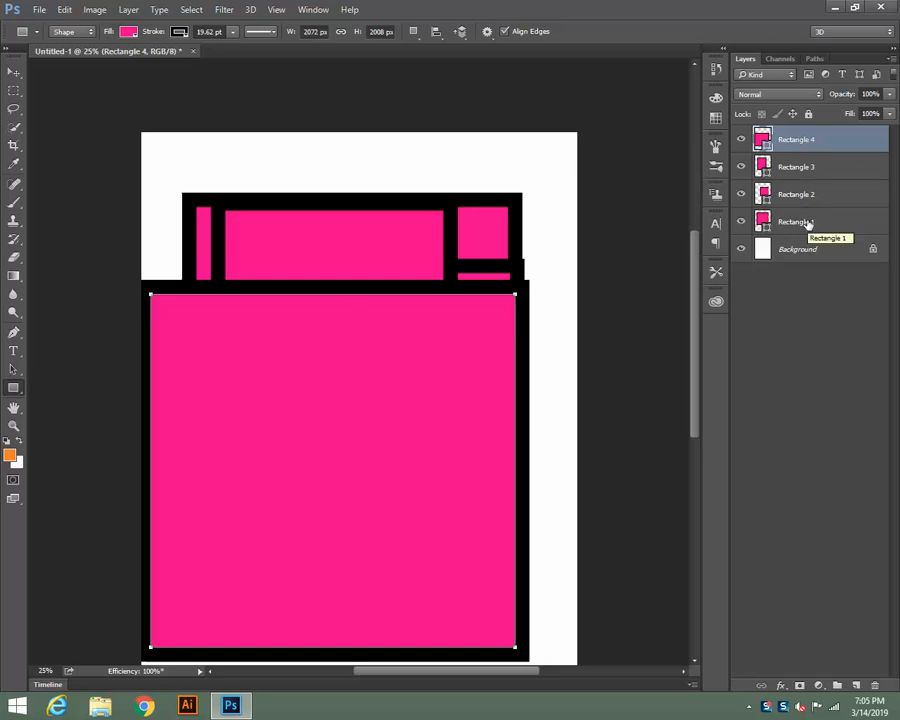
# - Move Rectangle 4 slightly up and right on the page and deselect it
pyautogui.click(14, 72)
pyautogui.moveTo(281, 358); pyautogui.dragTo(303, 326)
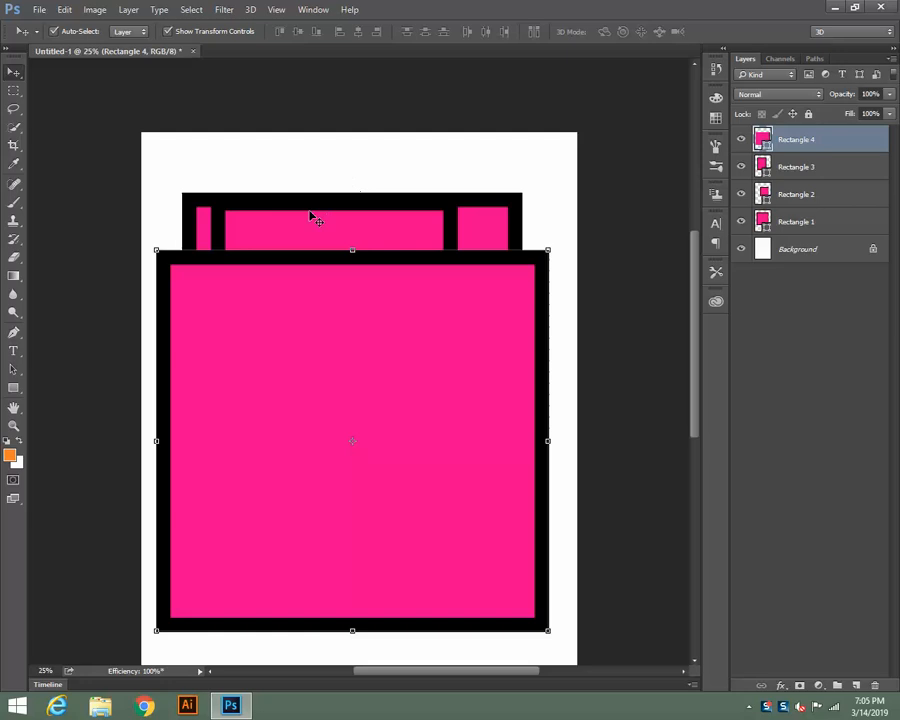
pyautogui.click(397, 174)
# - Turn off automatic layer selection for the Move tool, then select the Rectangle 3 layer and move it slightly up and right
pyautogui.click(54, 31)
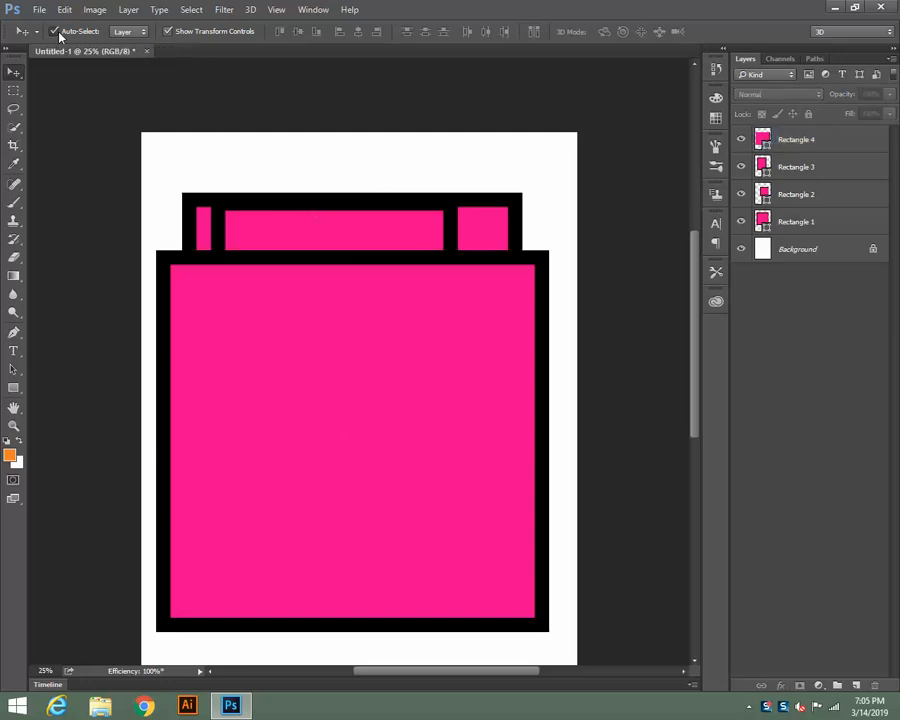
pyautogui.click(433, 310)
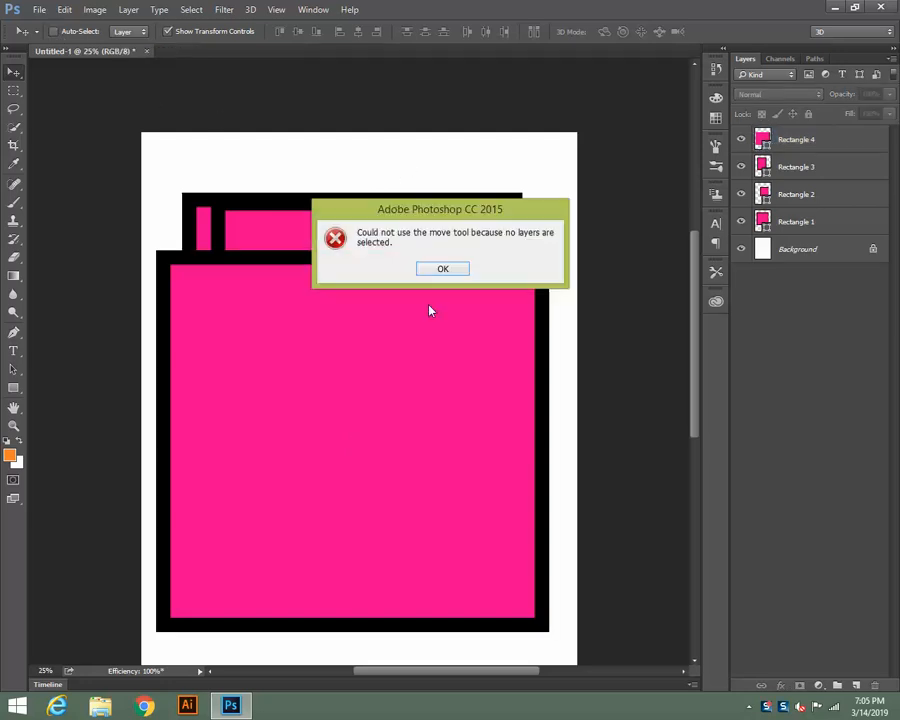
pyautogui.click(436, 269)
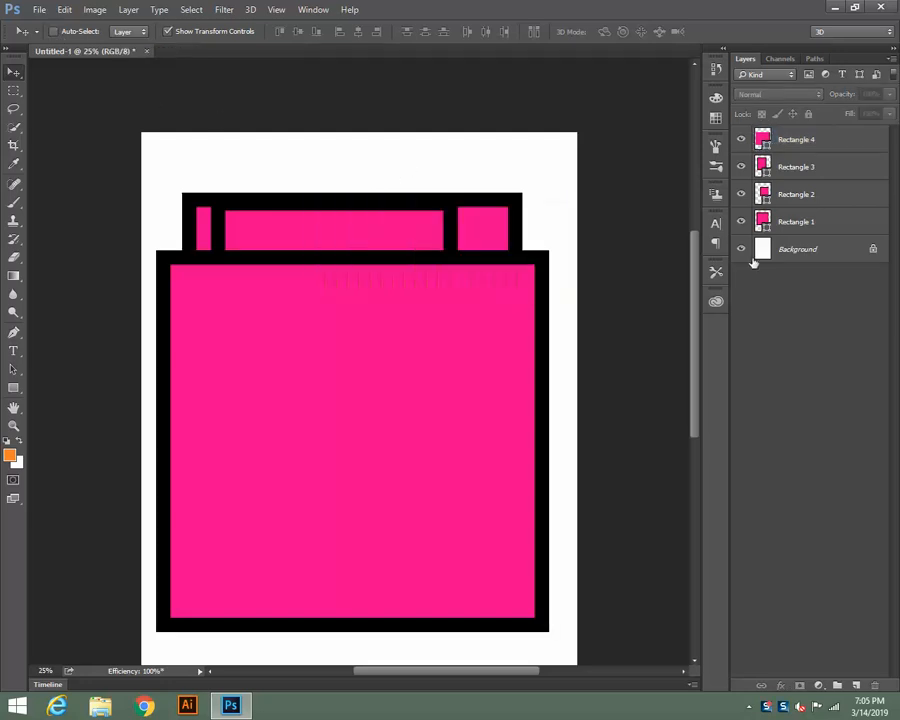
pyautogui.click(803, 168)
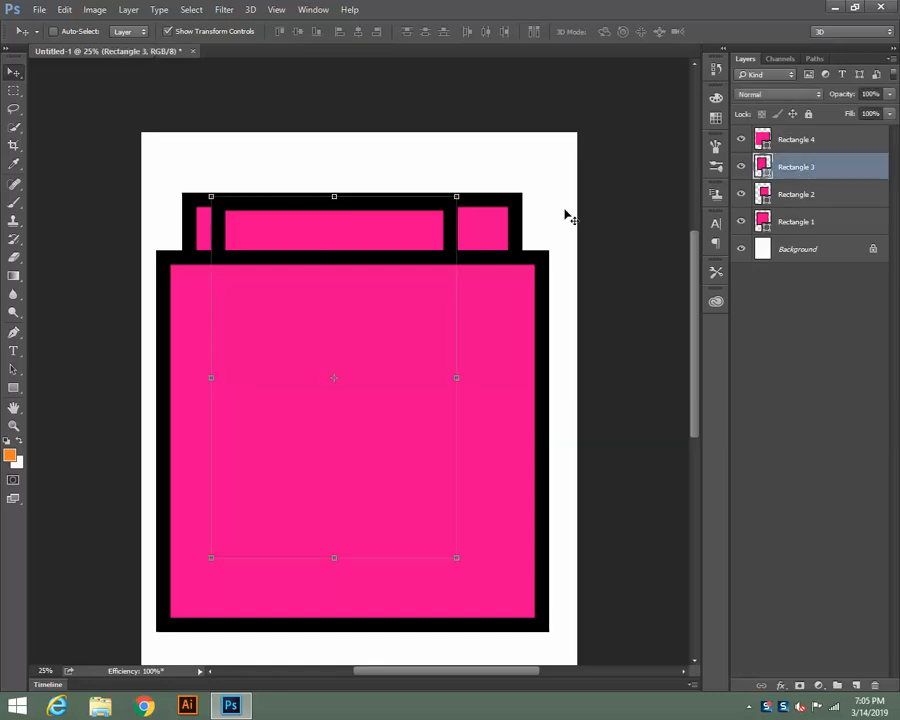
pyautogui.moveTo(321, 211)
pyautogui.mouseDown()
pyautogui.moveTo(319, 247)
pyautogui.moveTo(318, 231)
pyautogui.mouseUp()
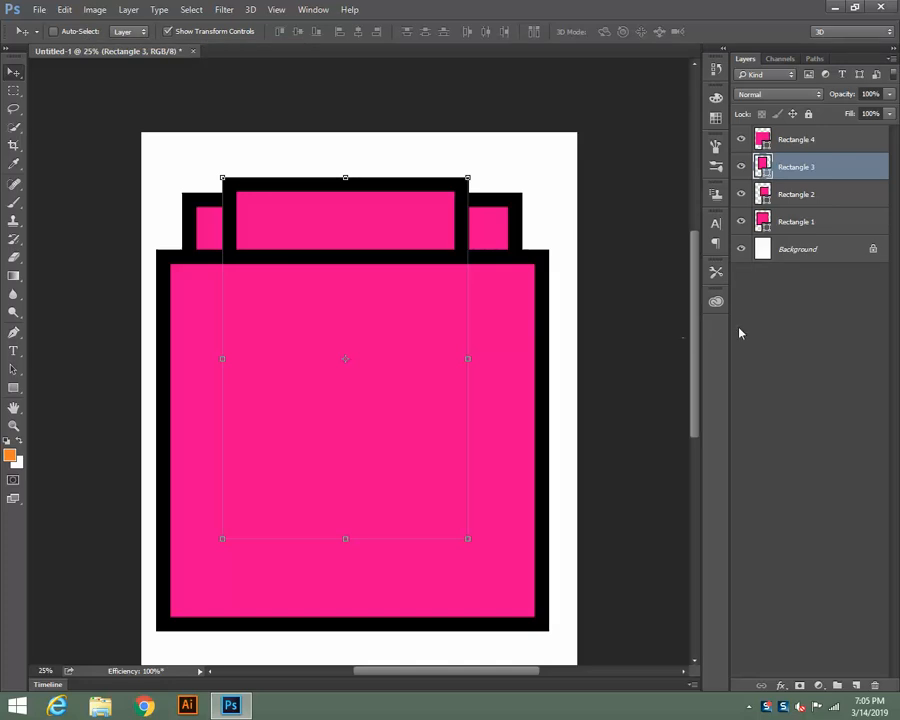
# - Deselect all layers and try to move the rectangles on the canvas with automatic layer selection off
pyautogui.click(799, 280)
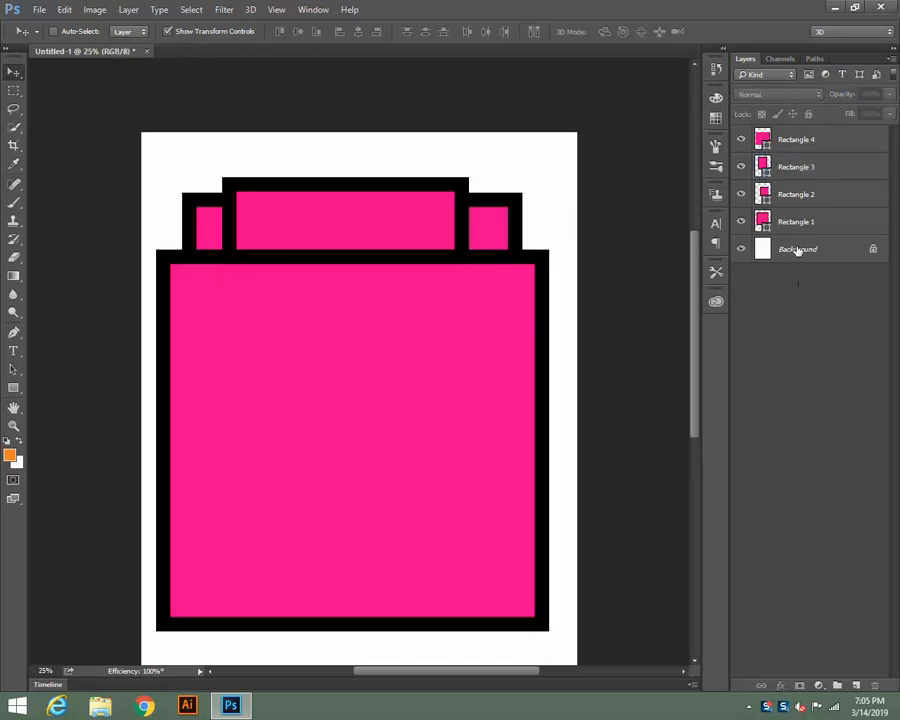
pyautogui.click(373, 315)
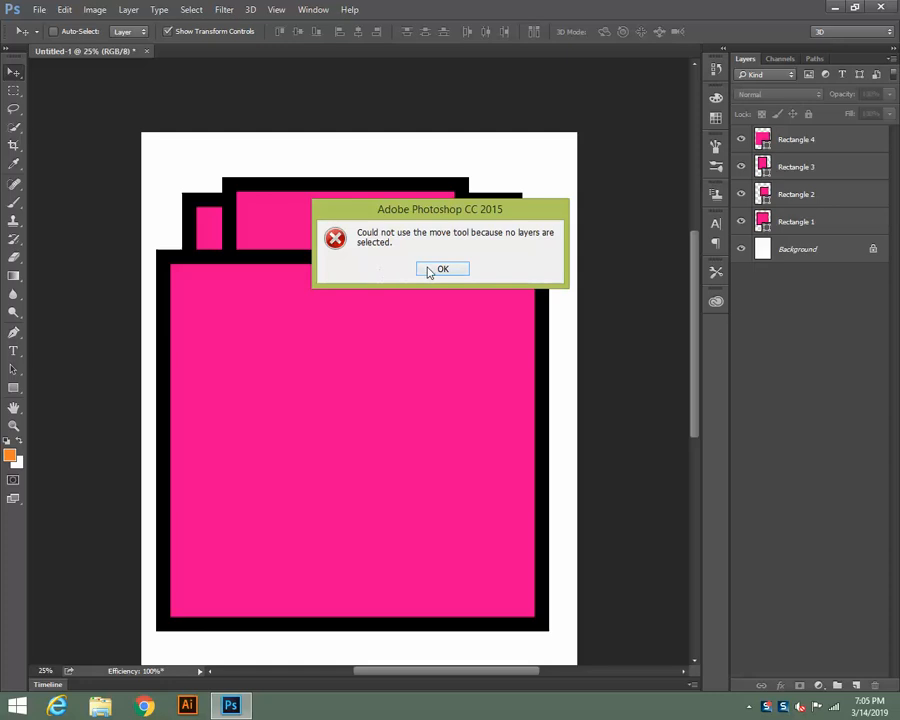
pyautogui.click(430, 268)
pyautogui.click(352, 245)
pyautogui.click(458, 270)
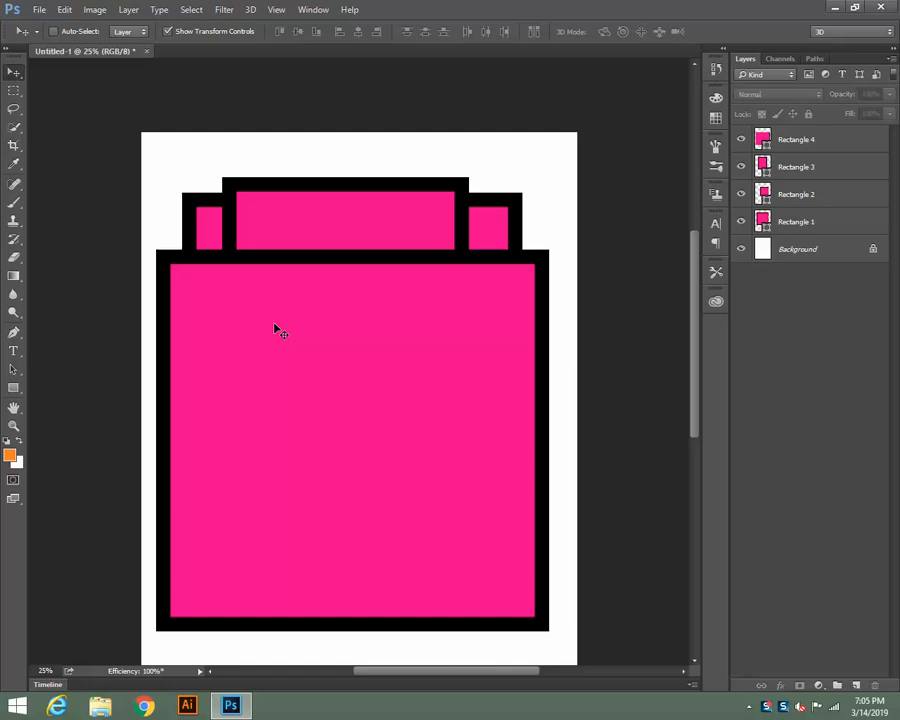
pyautogui.click(378, 229)
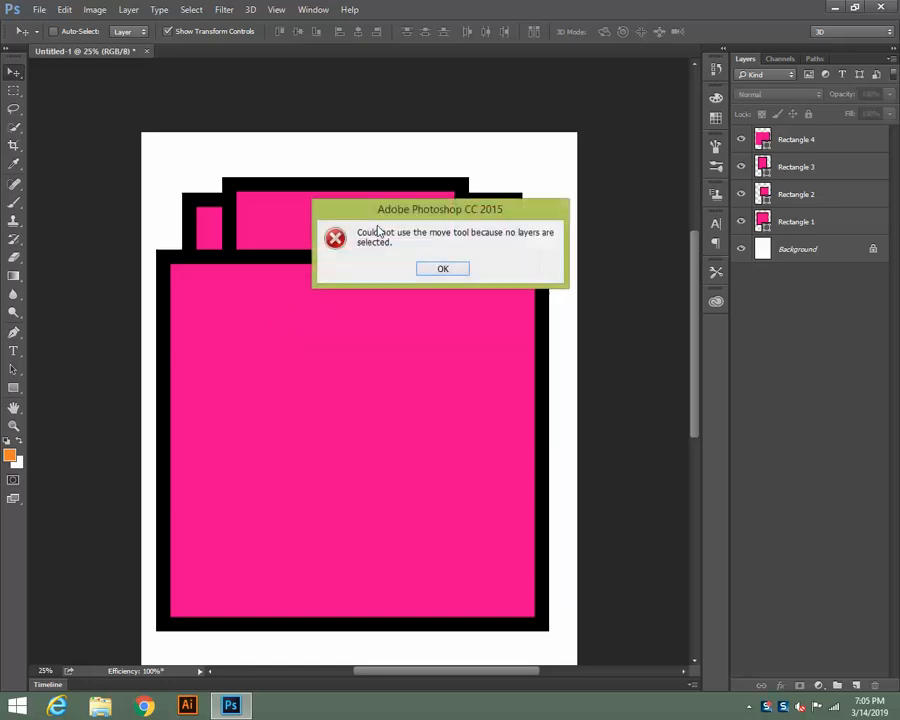
pyautogui.click(441, 269)
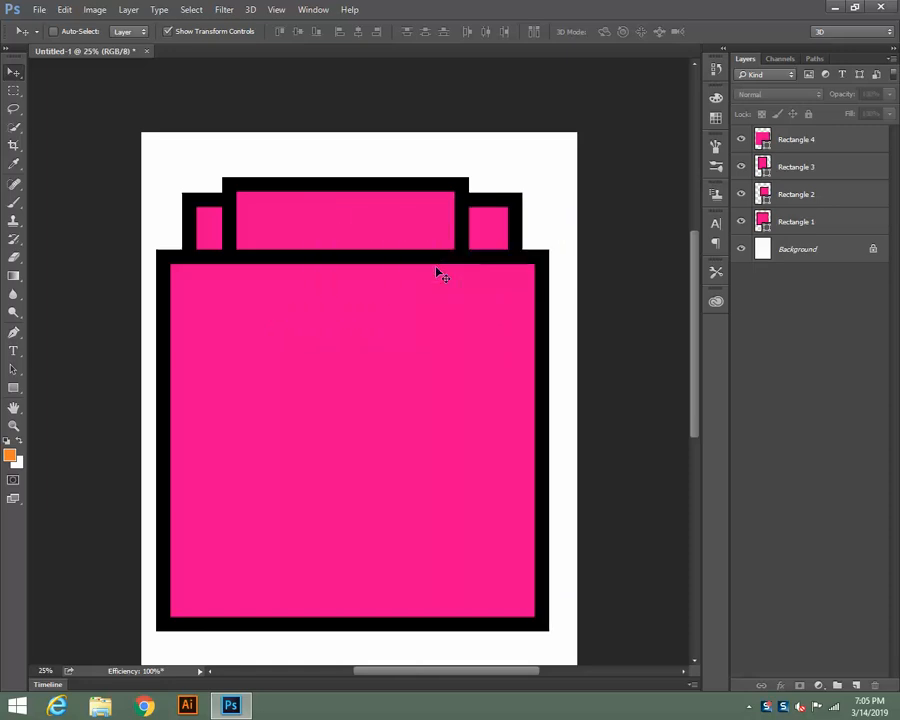
# - Turn automatic layer selection back on and move Rectangle 3 up and right, Rectangle 4 left, and Rectangle 1 up and right
pyautogui.click(53, 31)
pyautogui.moveTo(277, 214); pyautogui.dragTo(299, 168)
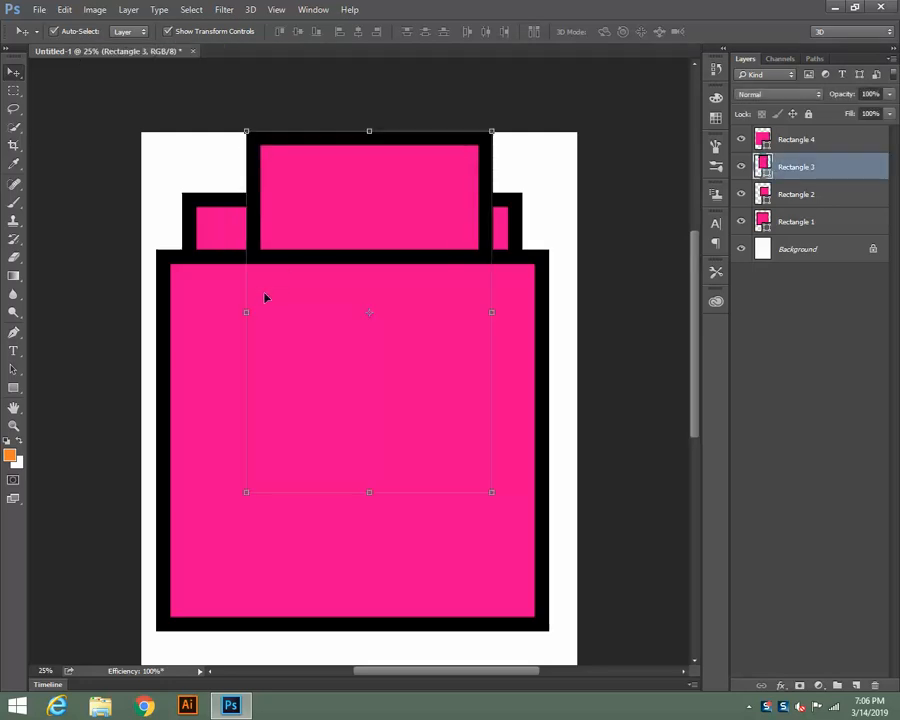
pyautogui.moveTo(265, 297); pyautogui.dragTo(225, 295)
pyautogui.moveTo(203, 232); pyautogui.dragTo(203, 171)
pyautogui.moveTo(487, 261); pyautogui.dragTo(528, 300)
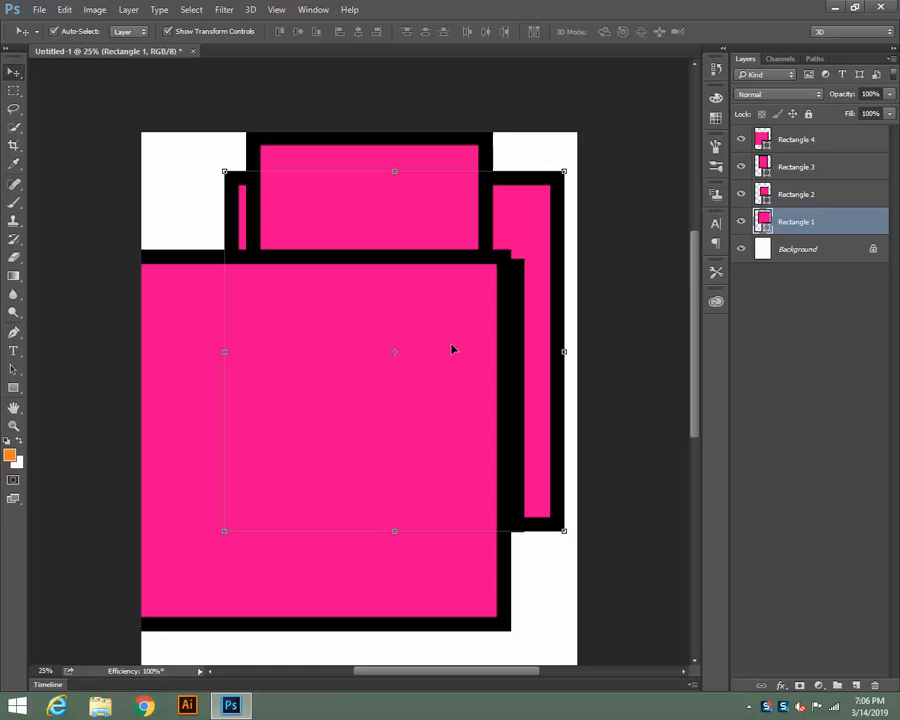
# - Undo the last move of Rectangle 1, turn off automatic layer selection, and move Rectangle 1 slightly down the page
pyautogui.hotkey('ctrl', 'z')
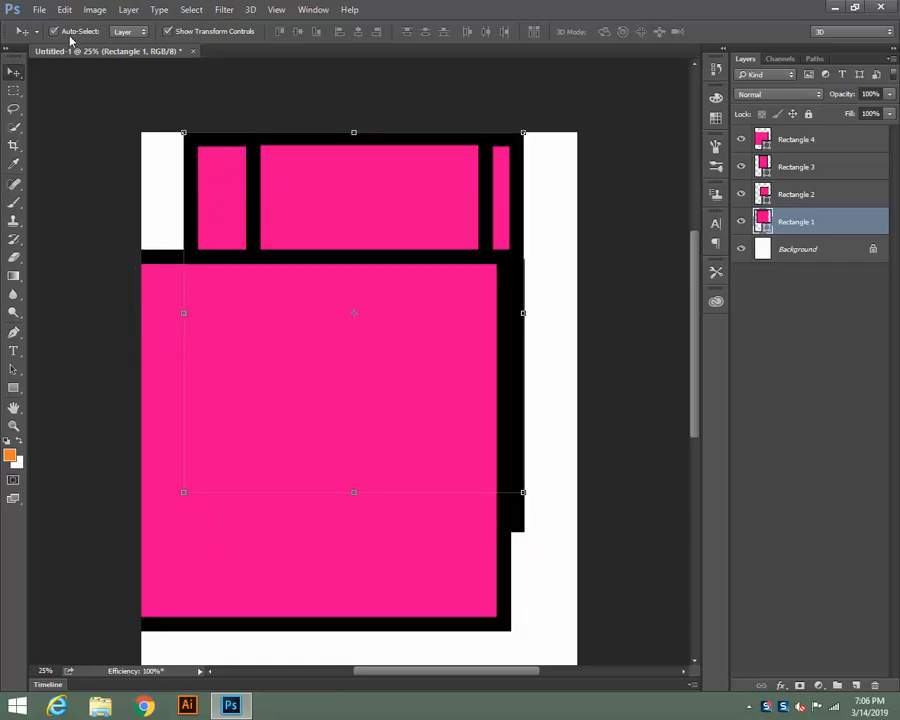
pyautogui.click(54, 31)
pyautogui.moveTo(255, 550); pyautogui.dragTo(380, 584)
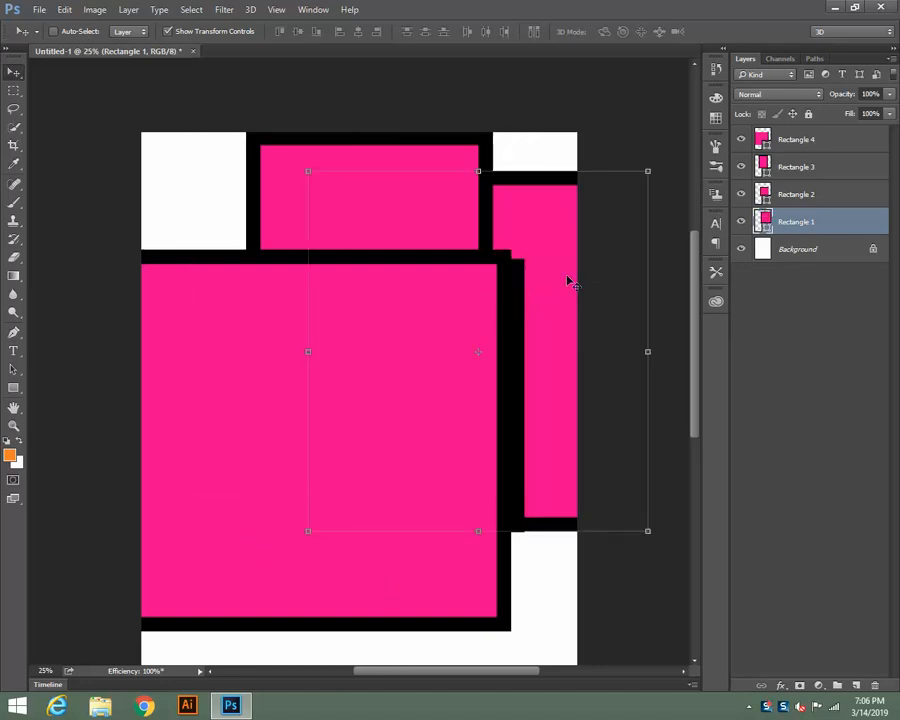
pyautogui.moveTo(568, 280); pyautogui.dragTo(445, 270)
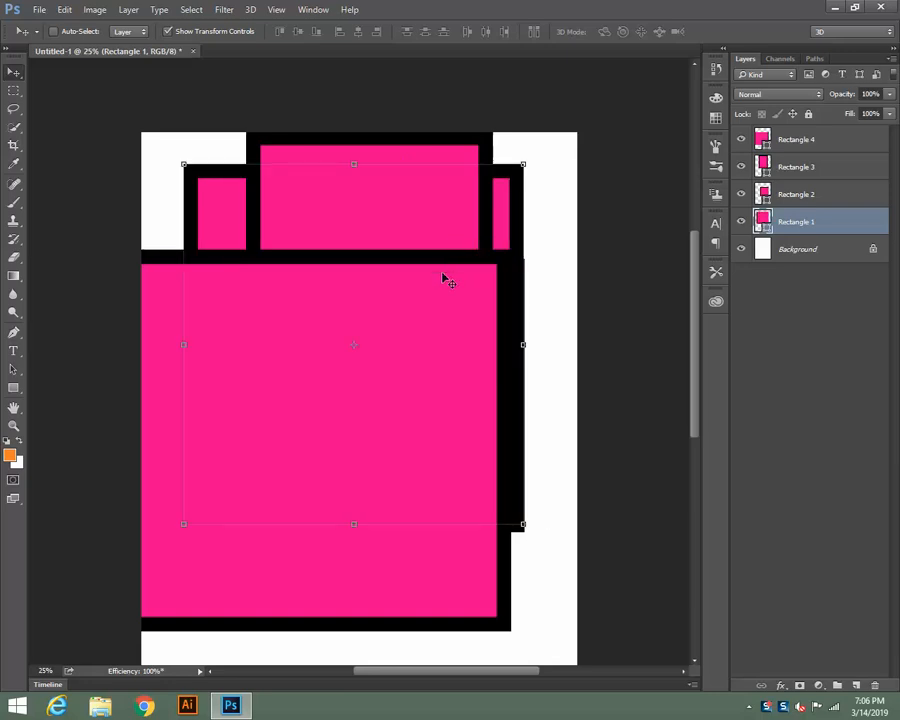
# - Select and deselect the Rectangle 4 layer, then try to select rectangles on the canvas with automatic layer selection off
pyautogui.click(803, 140)
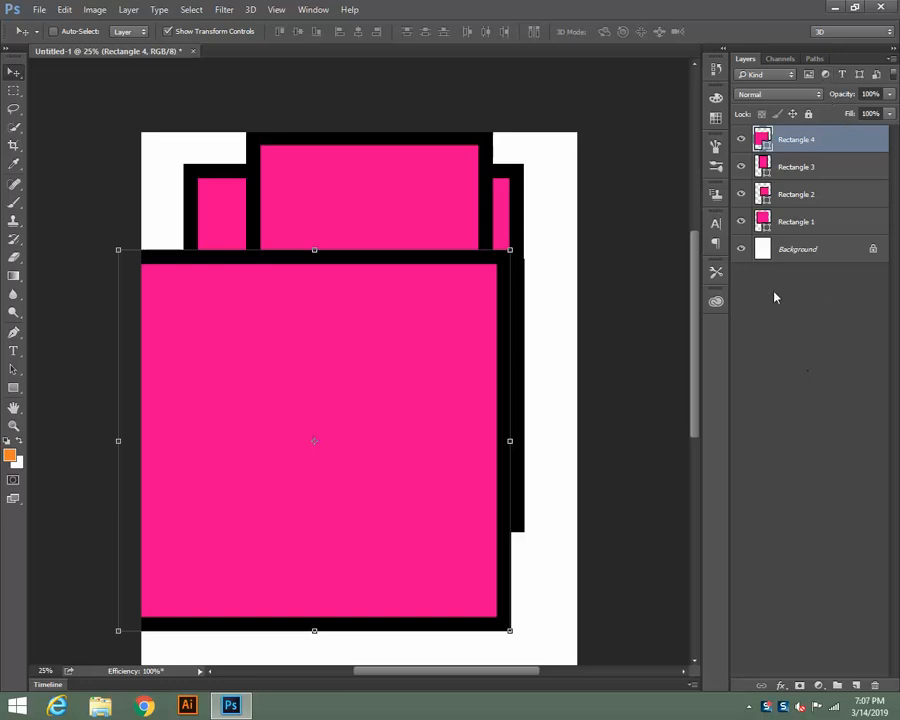
pyautogui.click(791, 344)
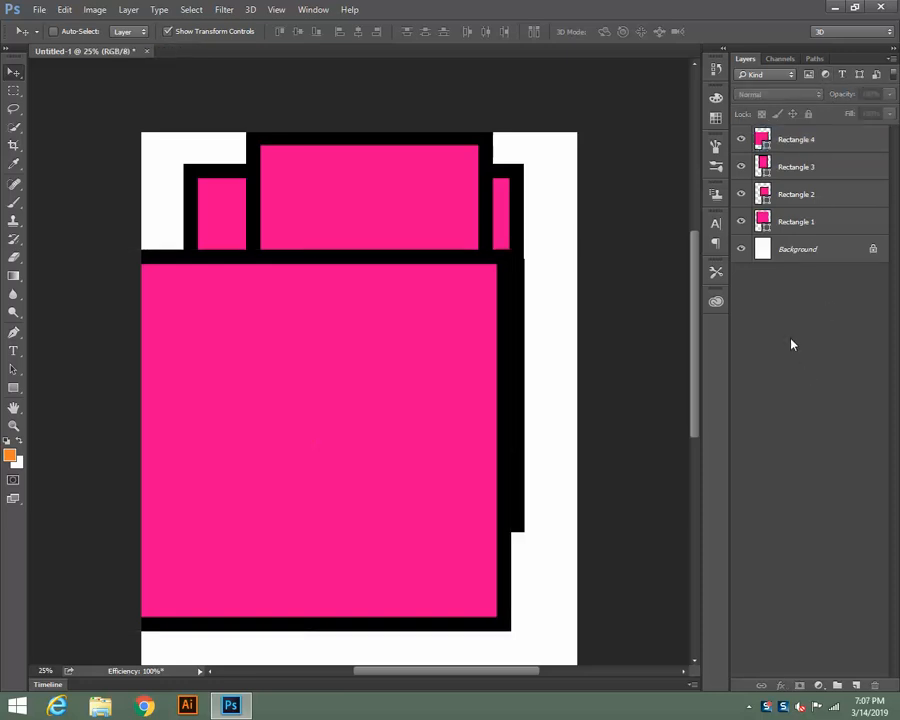
pyautogui.click(786, 141)
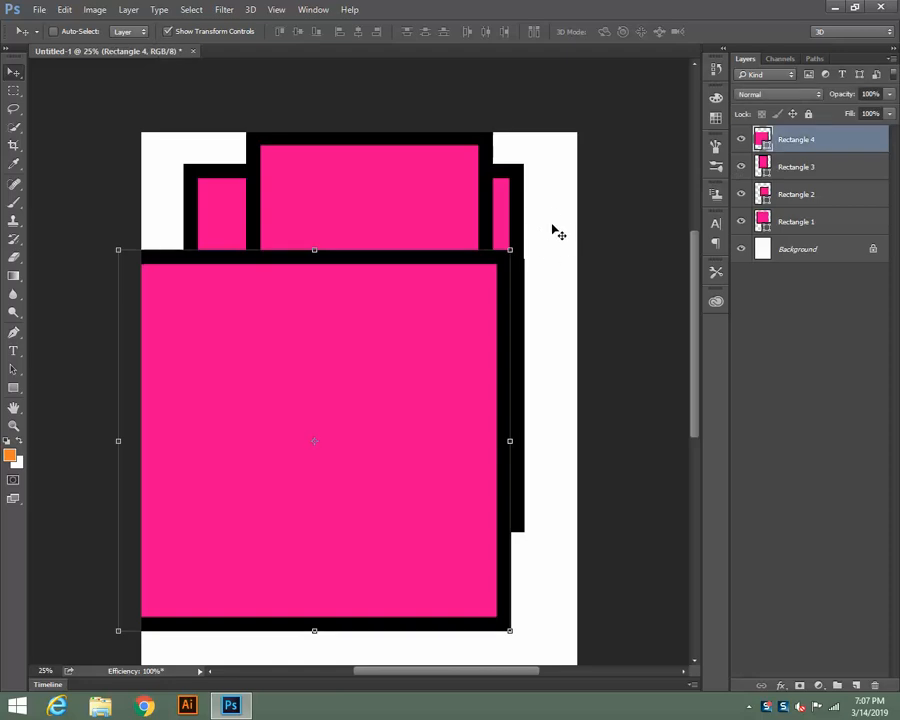
pyautogui.click(824, 371)
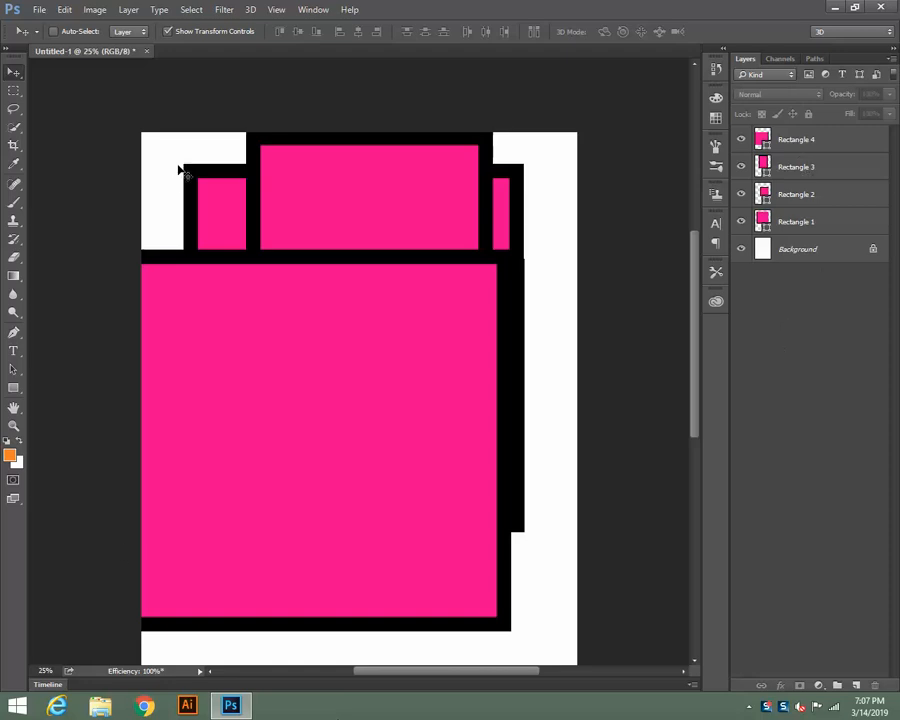
pyautogui.click(295, 313)
pyautogui.click(441, 270)
# - Turn automatic layer selection back on and move Rectangle 4 up and right so it lies fully on the page
pyautogui.click(53, 31)
pyautogui.moveTo(297, 416); pyautogui.dragTo(351, 387)
pyautogui.moveTo(298, 399); pyautogui.dragTo(277, 377)
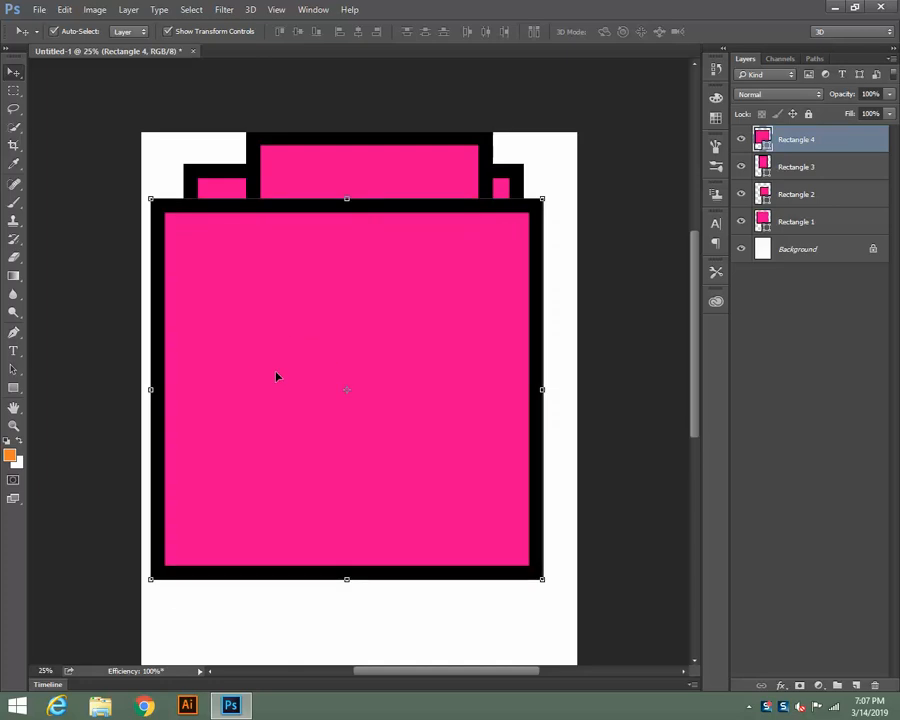
# - Add the text "cxbxvcbnvxcbncvncvnx" on the white area below Rectangle 4 and return to the Move tool
pyautogui.click(17, 351)
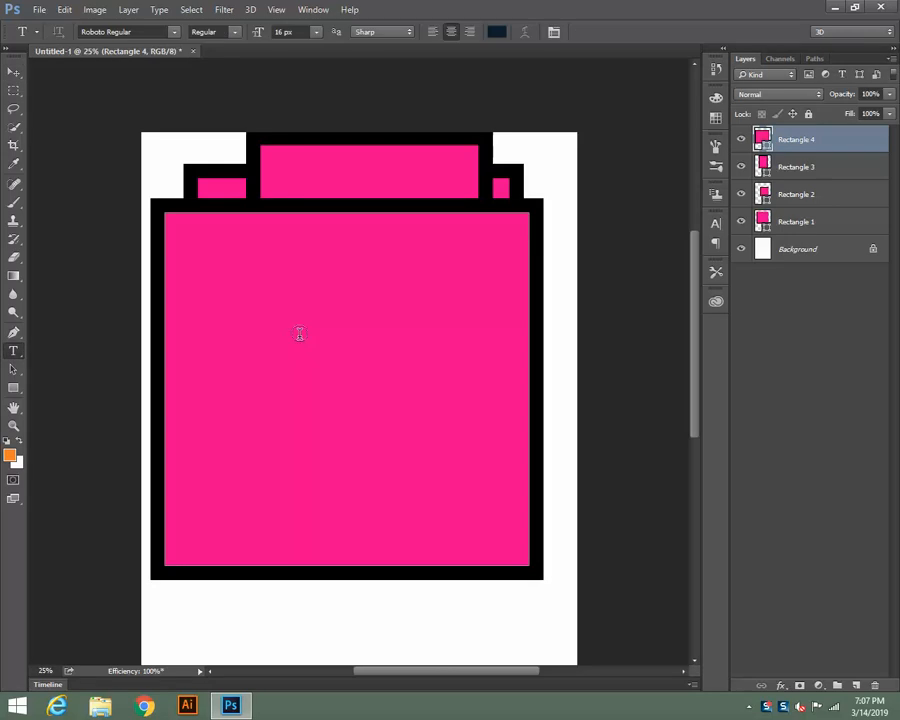
pyautogui.click(261, 608)
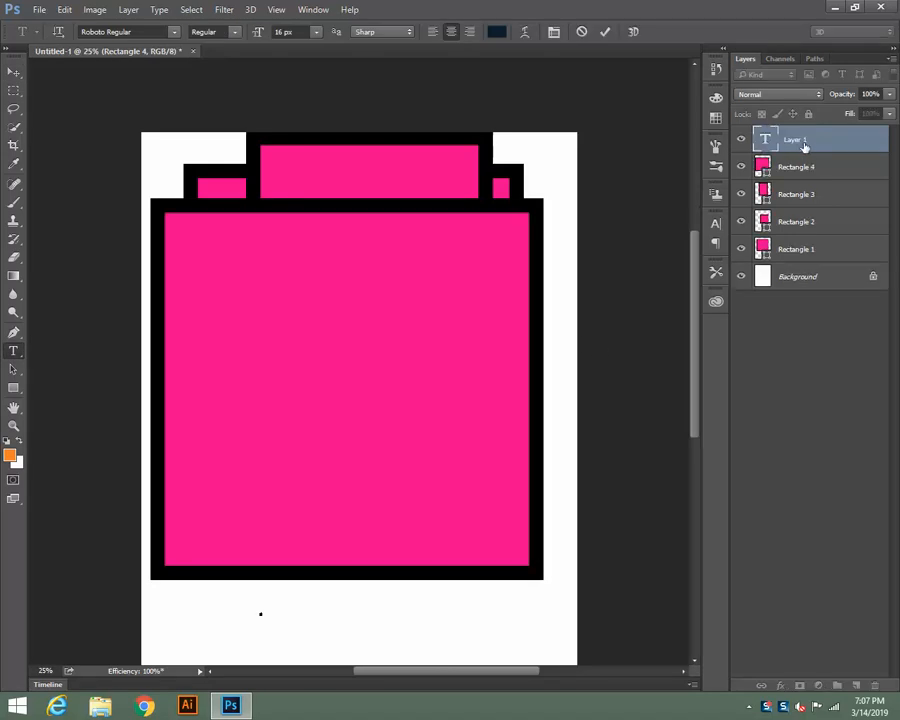
pyautogui.write('asdasdgfasdasd')
pyautogui.click(13, 72)
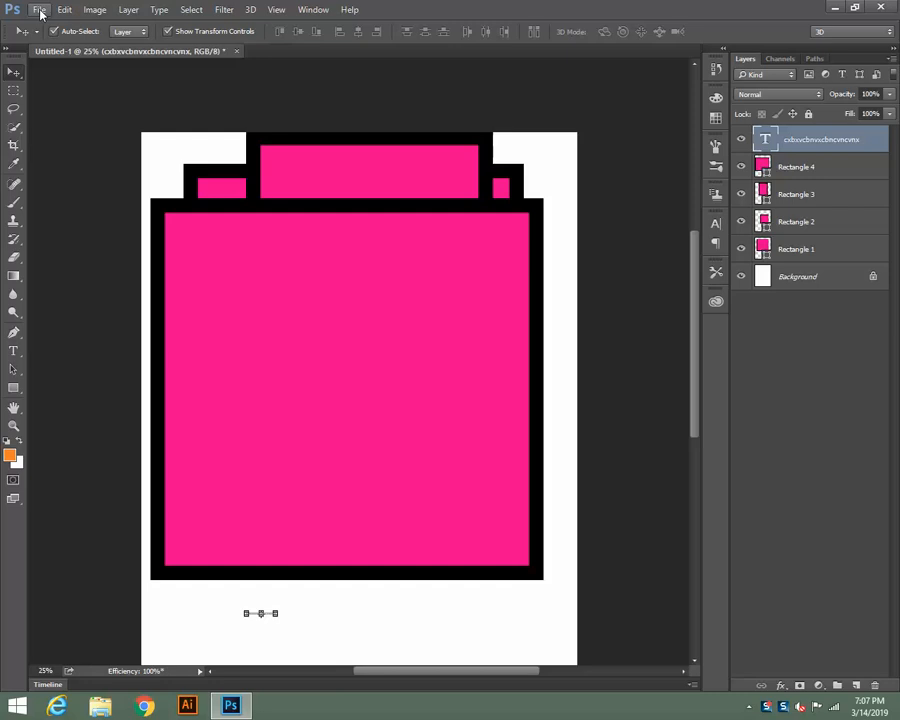
pyautogui.click(40, 12)
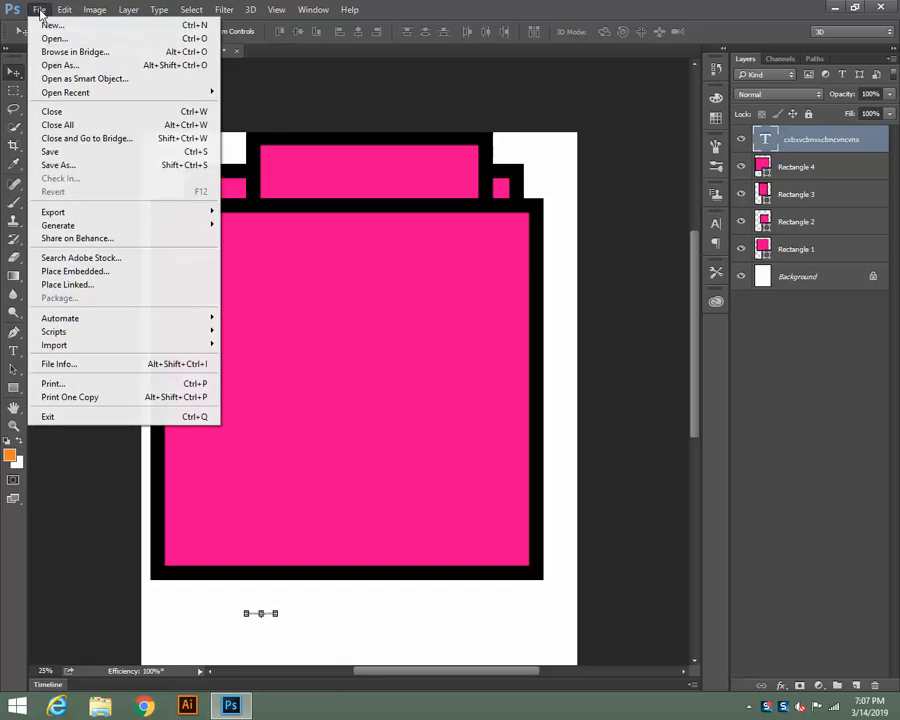
pyautogui.click(45, 40)
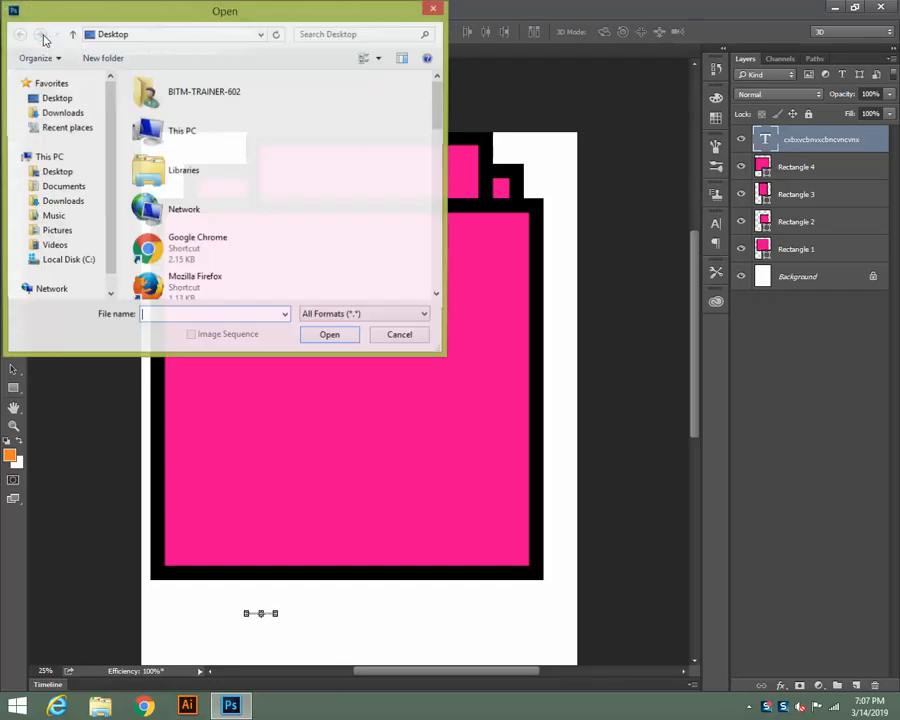
pyautogui.moveTo(437, 125); pyautogui.dragTo(438, 170)
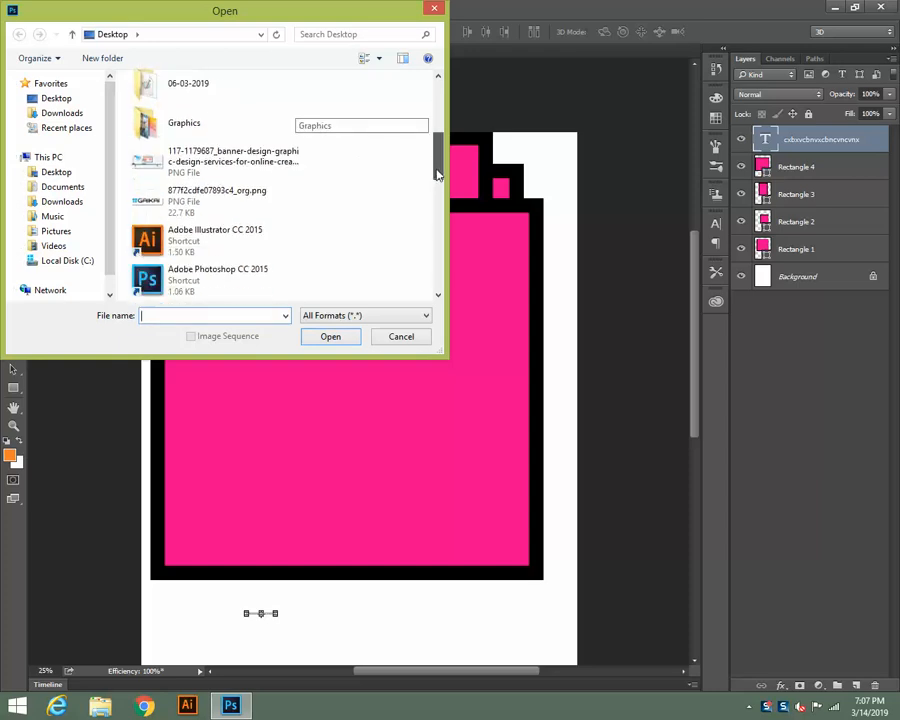
pyautogui.doubleClick(144, 123)
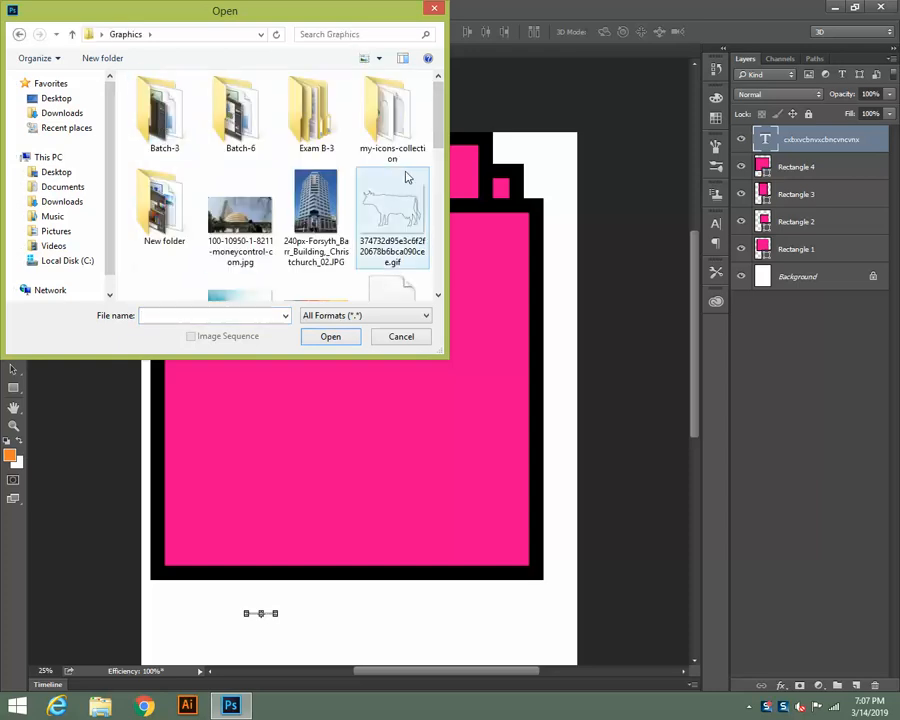
pyautogui.click(240, 220)
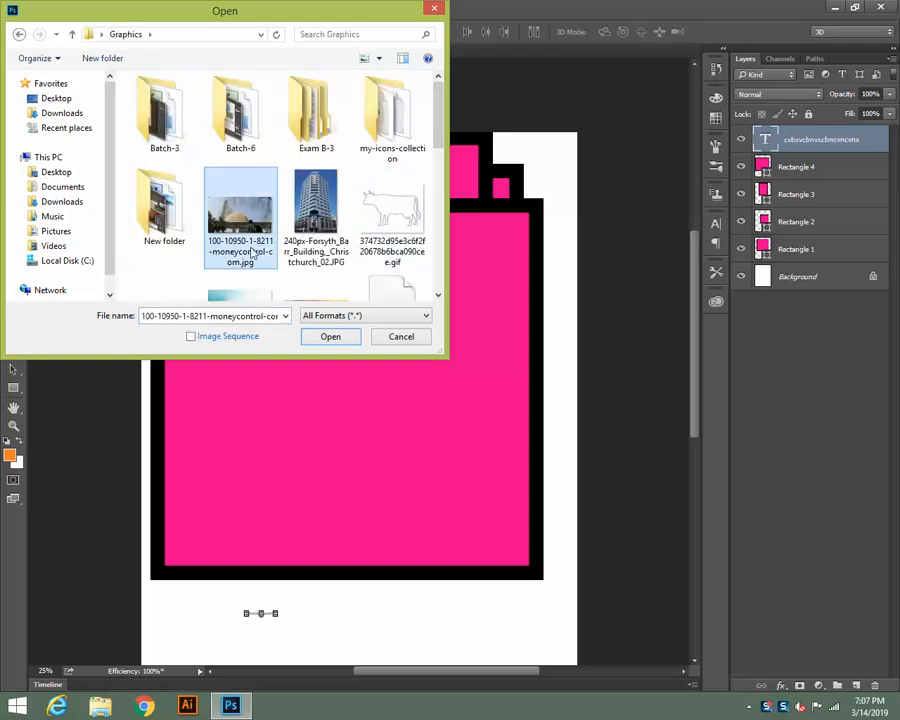
pyautogui.click(330, 337)
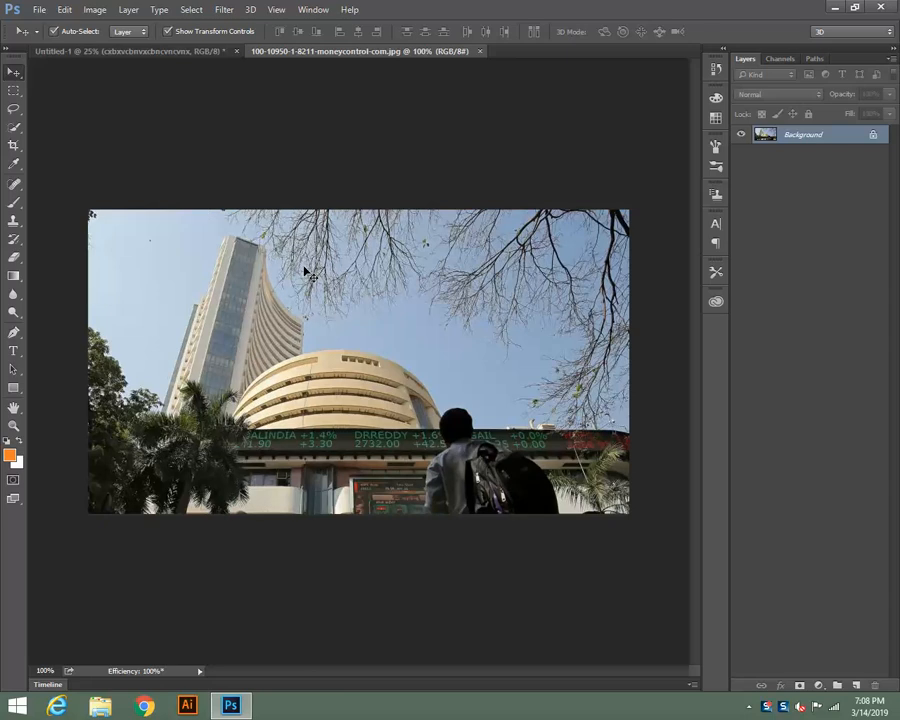
# - Copy the entire building photo and paste it into the Untitled-1 document
pyautogui.hotkey('ctrl', 'a')
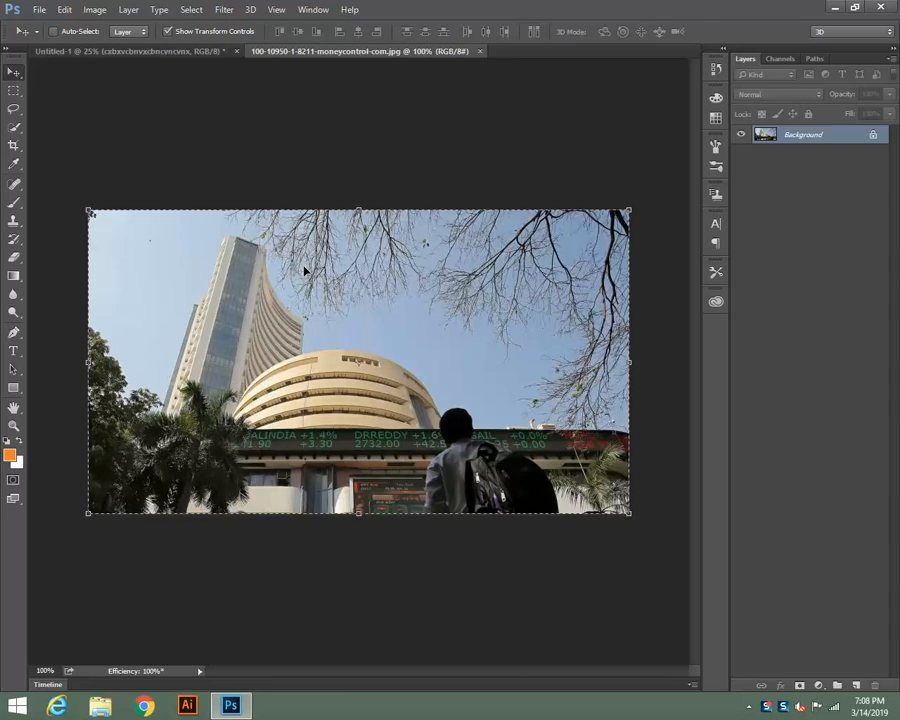
pyautogui.hotkey('ctrl', 'd')
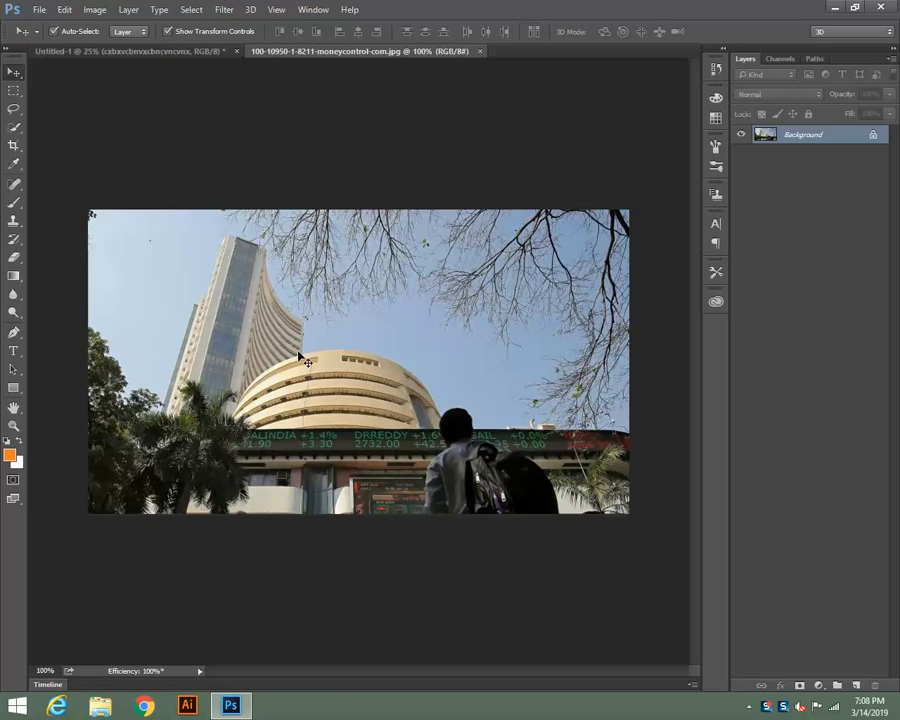
pyautogui.hotkey('ctrl', 'a')
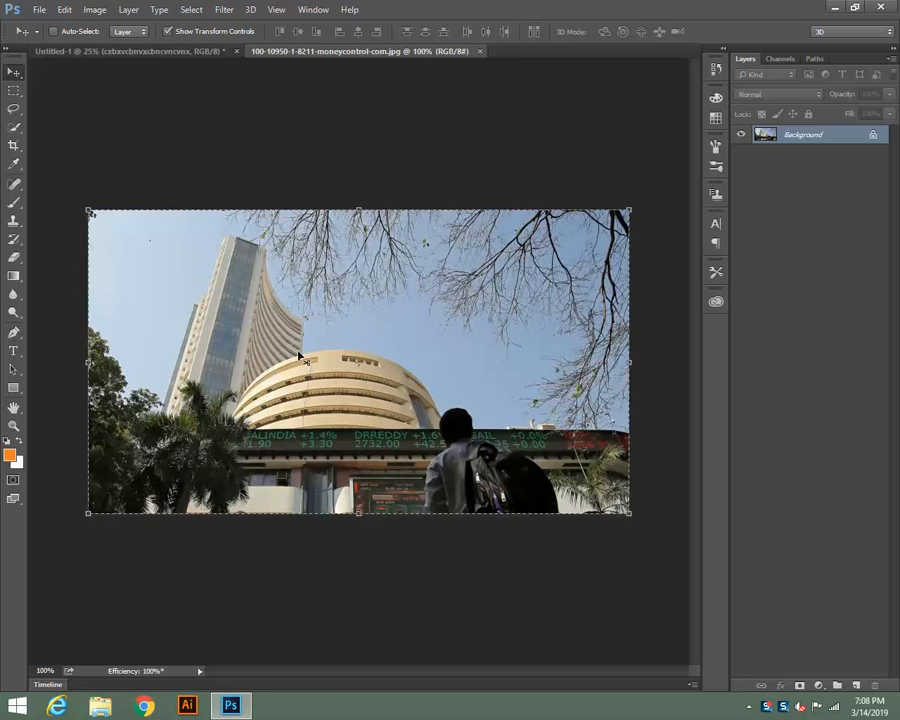
pyautogui.click(150, 50)
pyautogui.hotkey('ctrl', 'v')
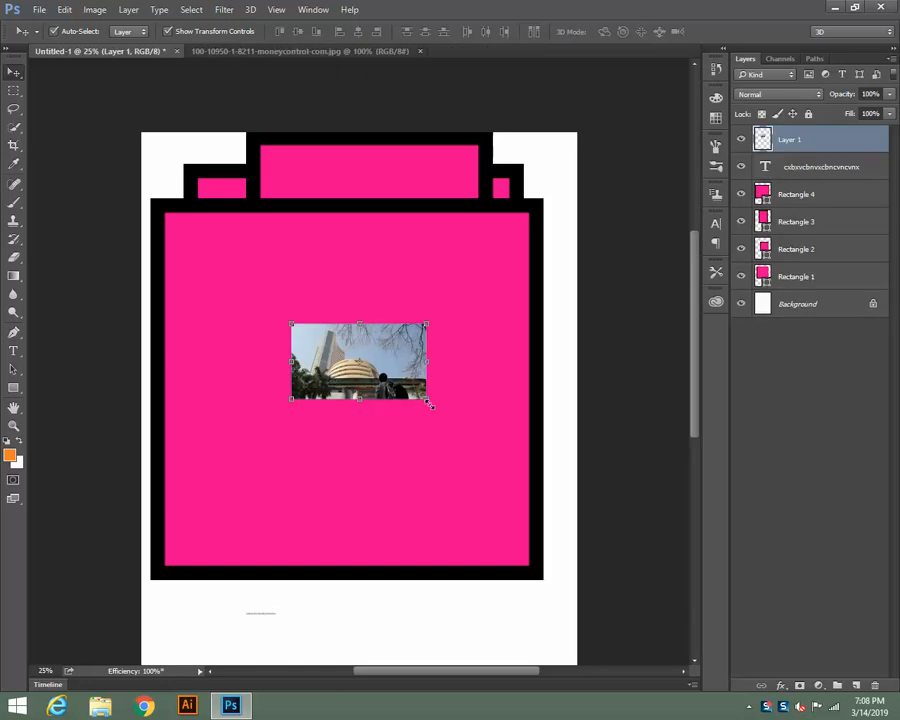
# - Scale the pasted photo on Layer 1 to about 200% around its centre and apply the transformation
pyautogui.moveTo(428, 403); pyautogui.dragTo(494, 438)
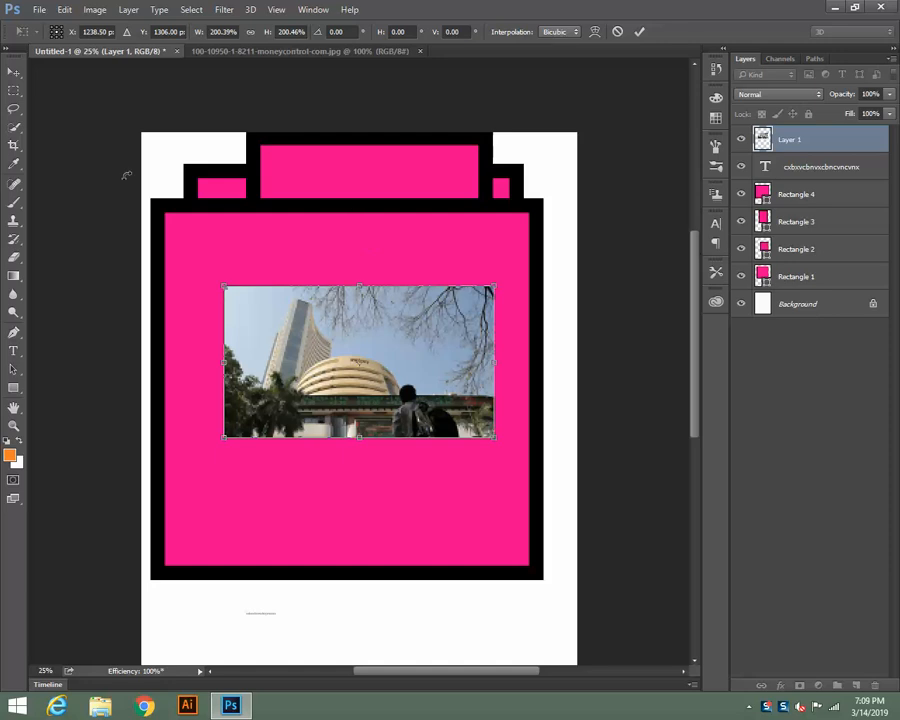
pyautogui.click(13, 72)
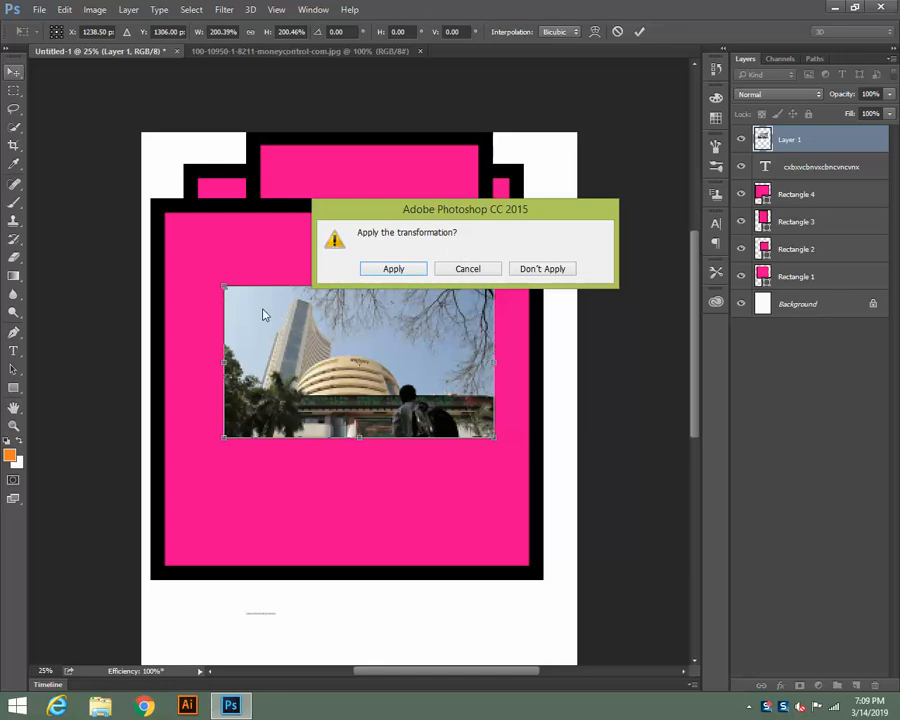
pyautogui.click(394, 272)
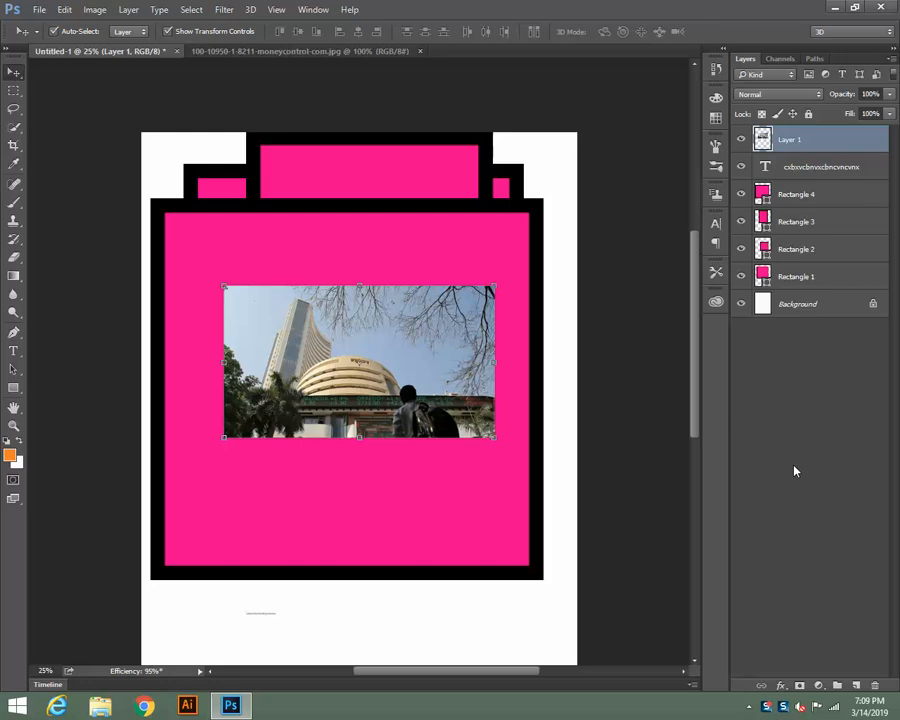
# - Magnify the screen with Windows Magnifier to examine the workspace, then deselect the photo layer and close Magnifier
pyautogui.press('super+plus')
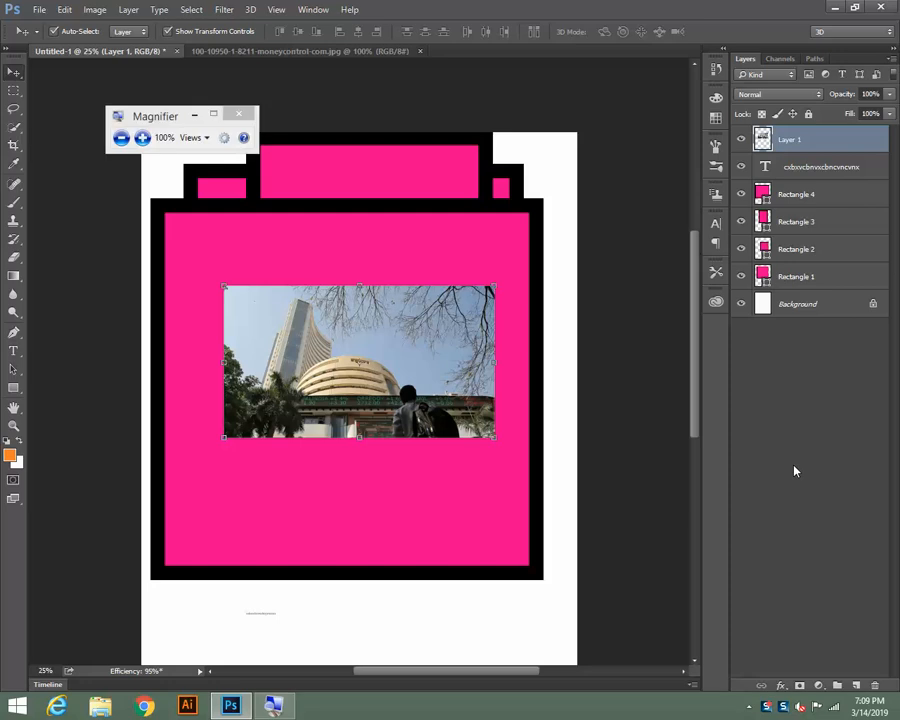
pyautogui.click(143, 137)
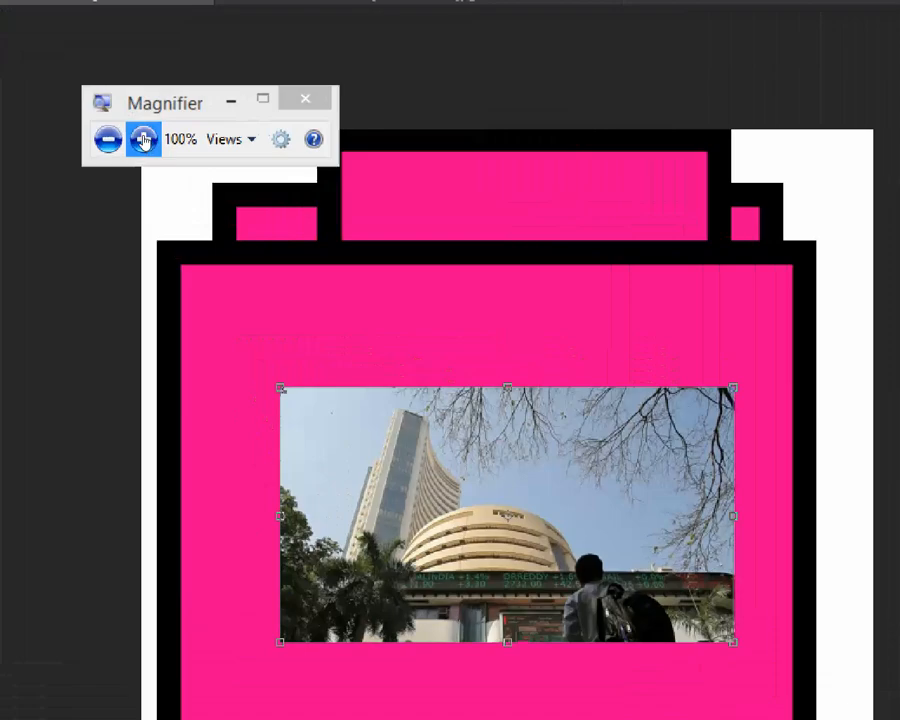
pyautogui.click(143, 140)
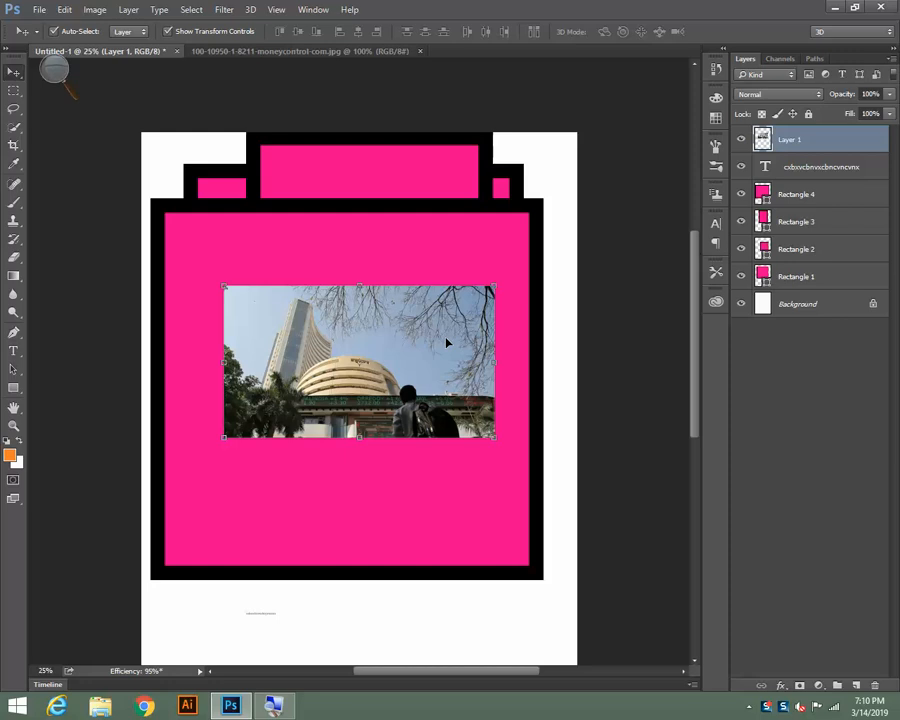
pyautogui.click(88, 118)
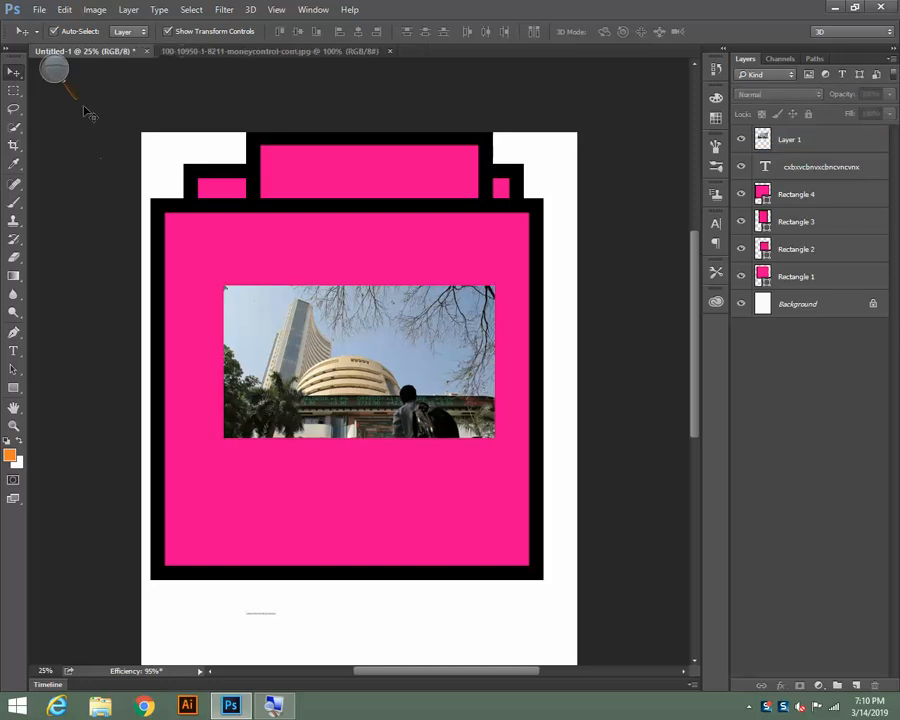
pyautogui.click(62, 78)
pyautogui.click(171, 54)
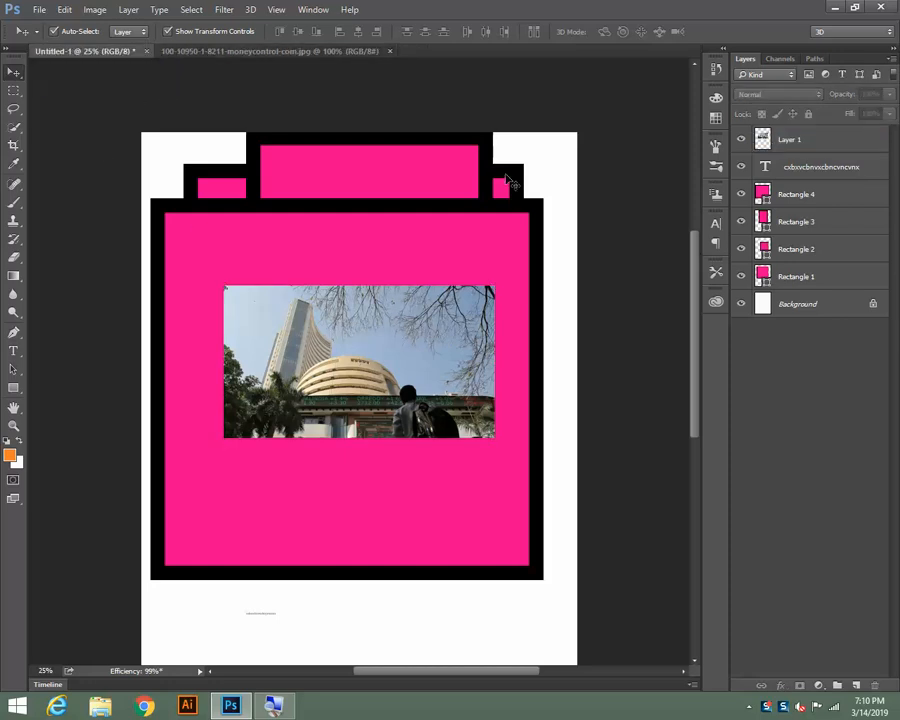
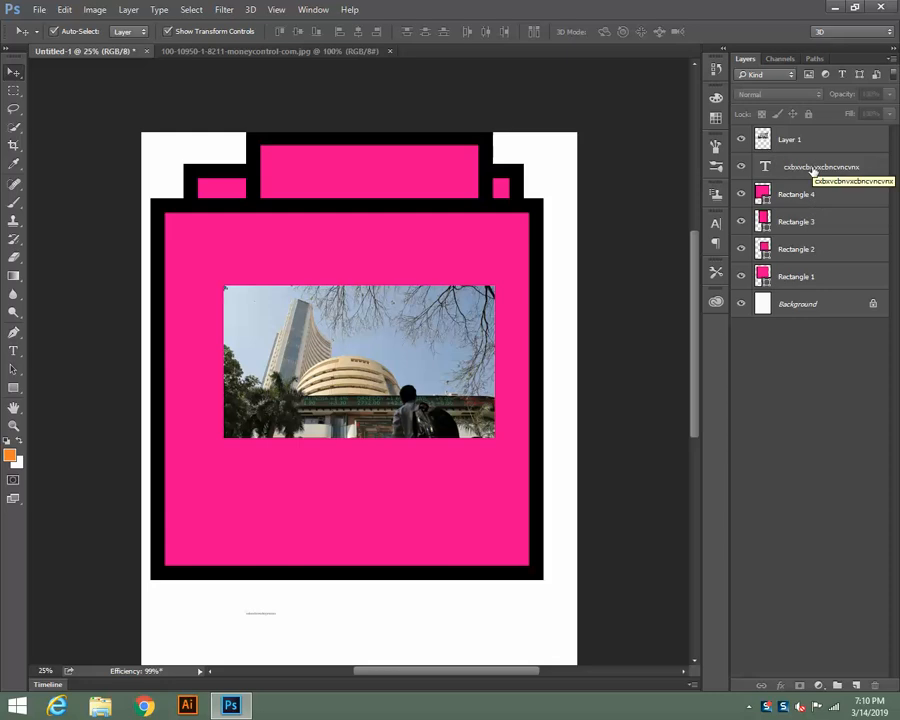
# - Select the text layer and the photo's Layer 1 in turn, then deselect all layers
pyautogui.click(813, 168)
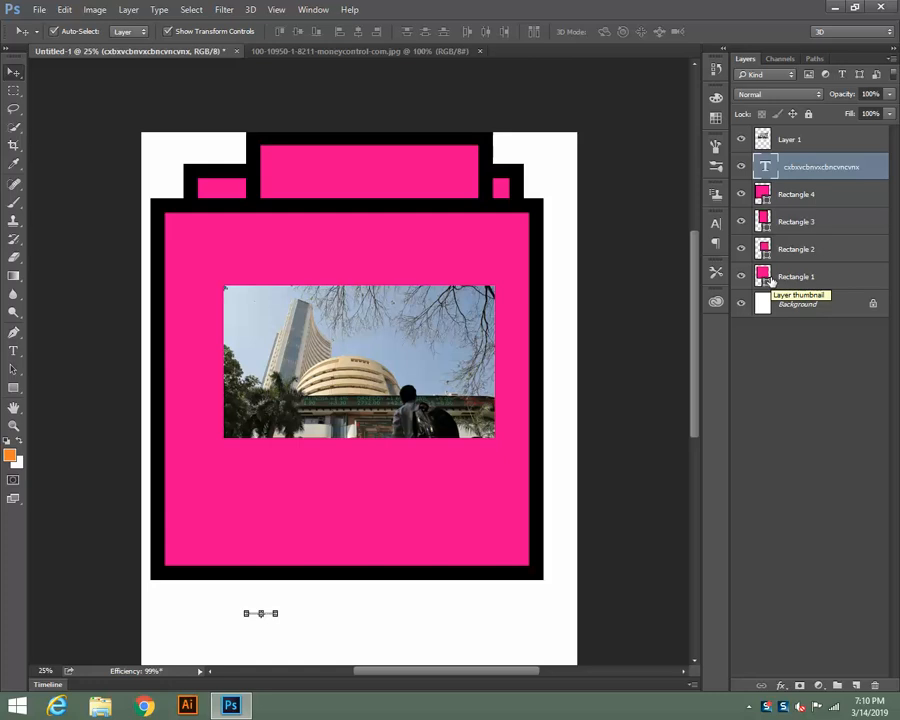
pyautogui.click(790, 141)
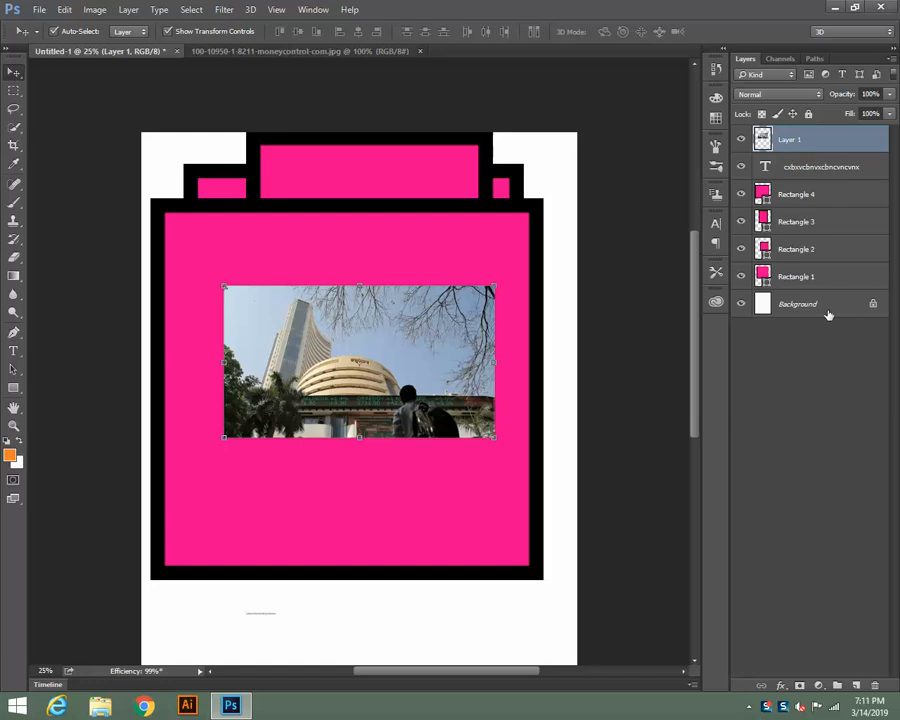
pyautogui.click(815, 367)
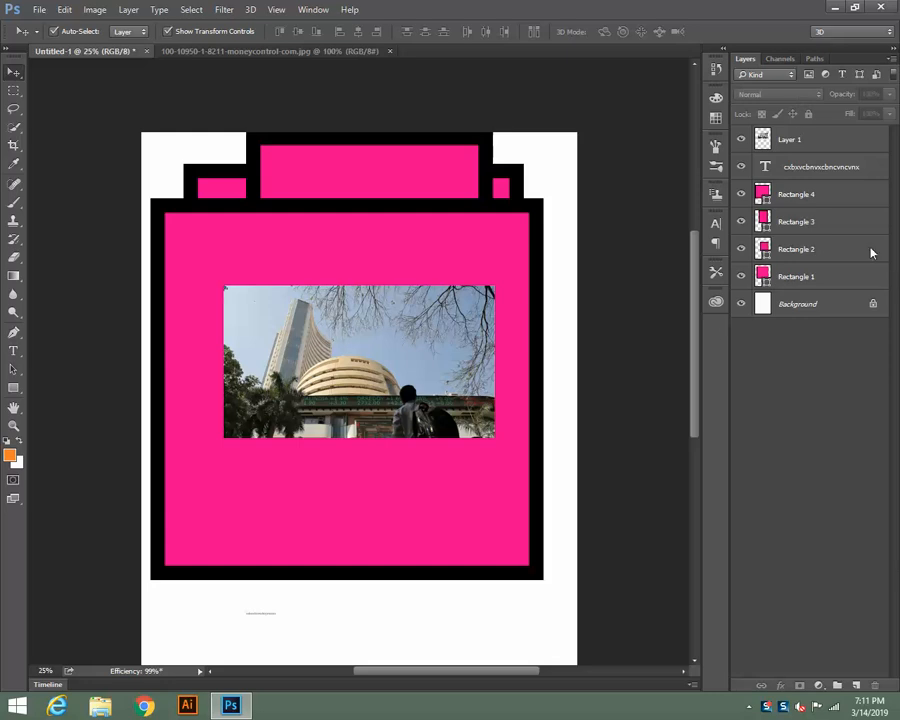
# - Filter the layer list to show only type layers and select the text layer
pyautogui.click(843, 75)
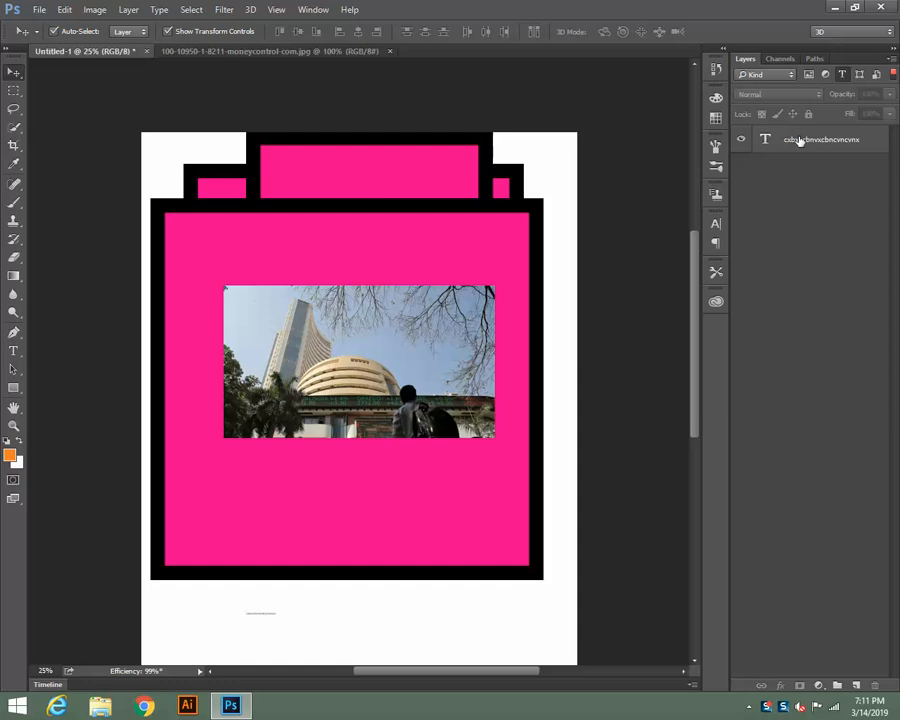
pyautogui.click(800, 140)
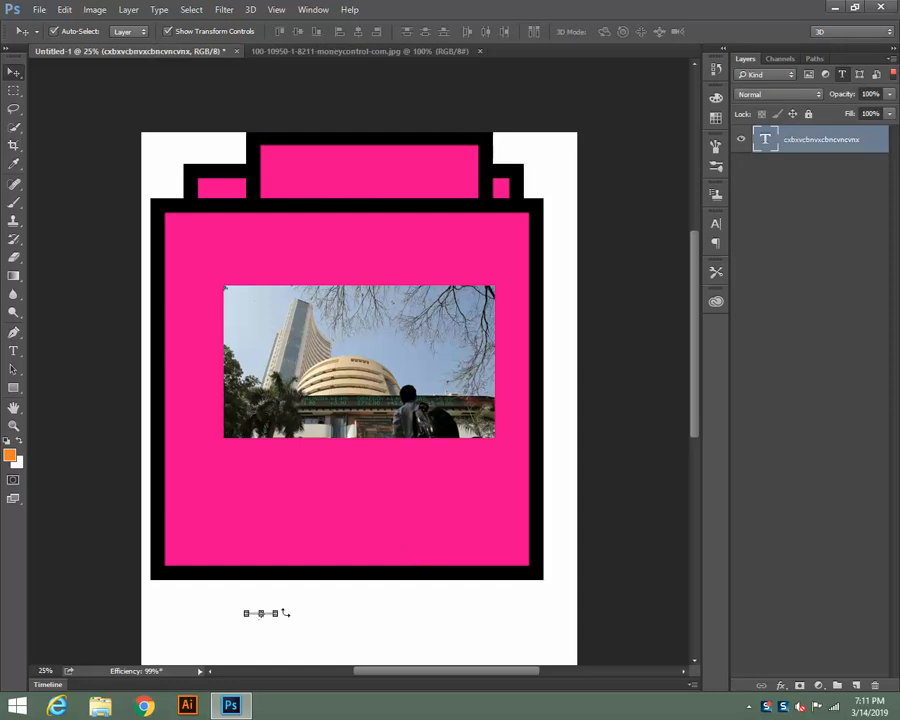
# - Scale the text layer to about 469% width and 2364% height and apply the transformation
pyautogui.scroll(-3, 270, 620)
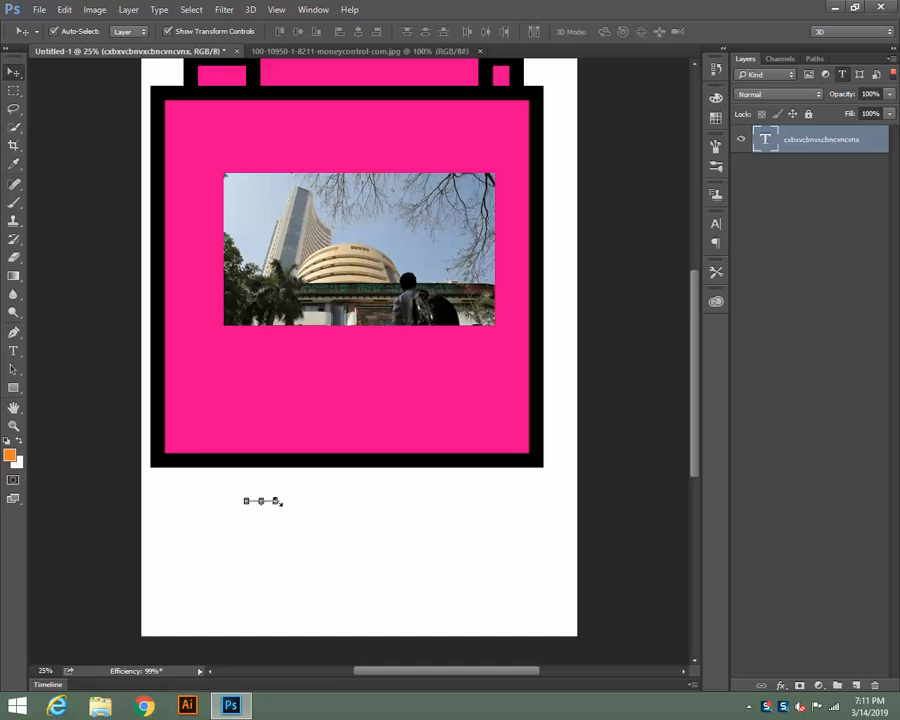
pyautogui.moveTo(277, 503); pyautogui.dragTo(386, 573)
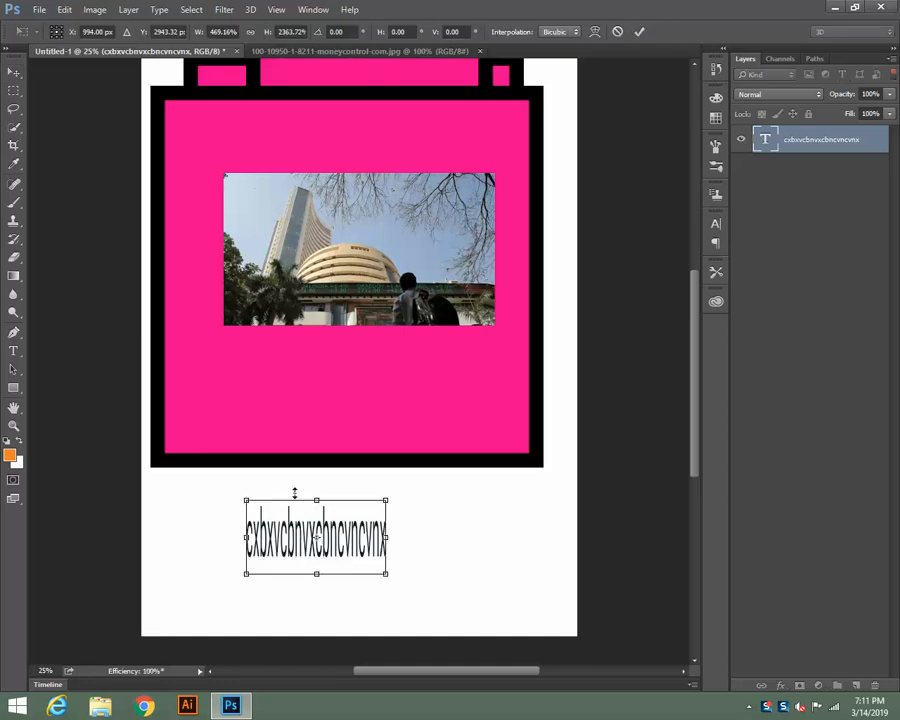
pyautogui.click(10, 74)
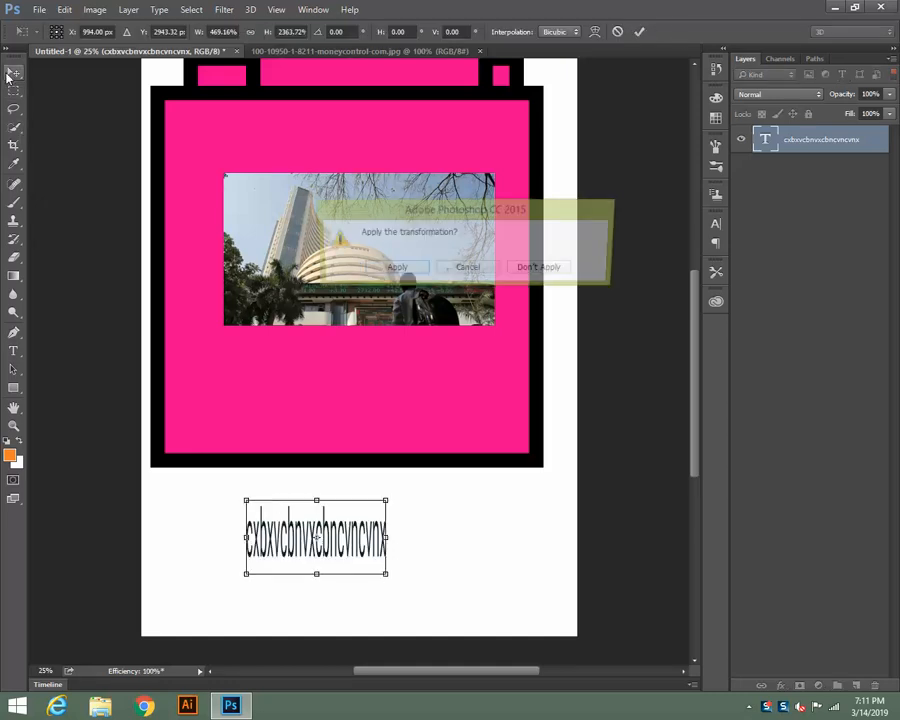
pyautogui.click(418, 267)
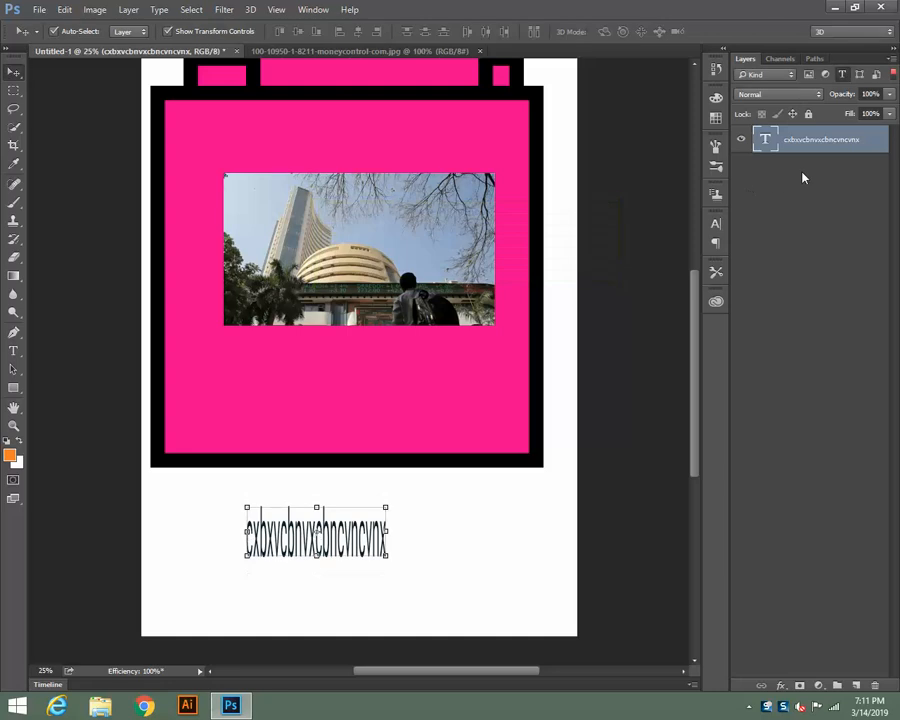
# - Clear the type filter, filter the layer list by pixel layers and by shape layers in turn, and show all layers again
pyautogui.click(842, 74)
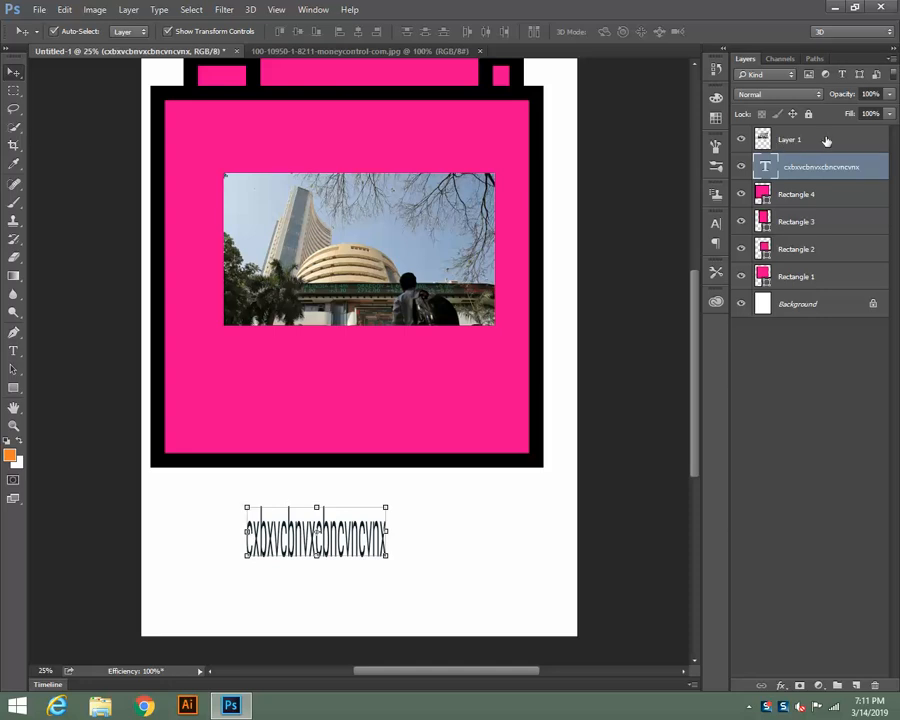
pyautogui.click(810, 77)
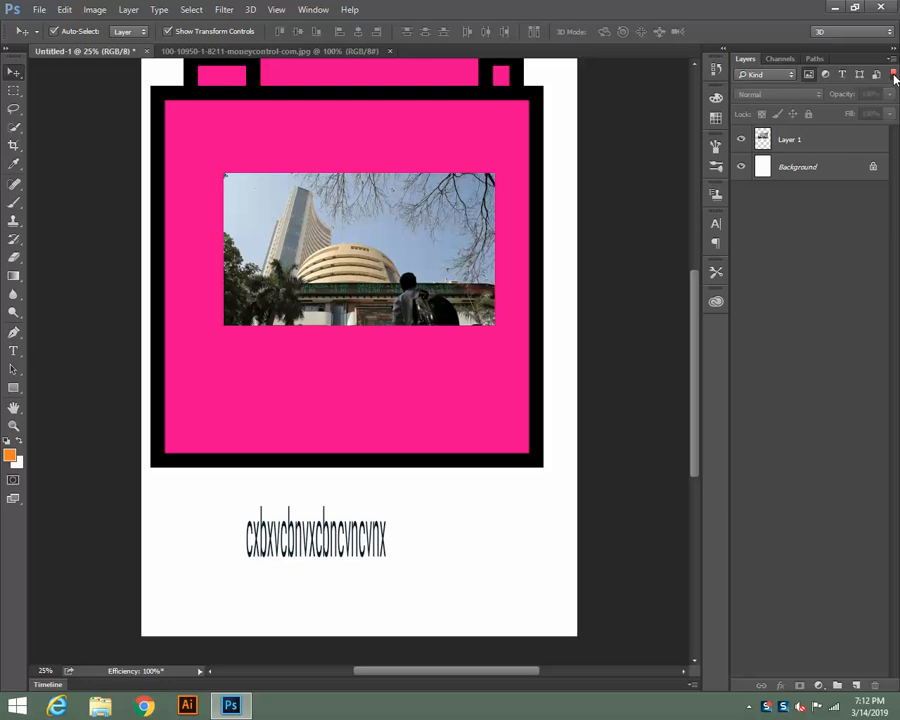
pyautogui.click(810, 77)
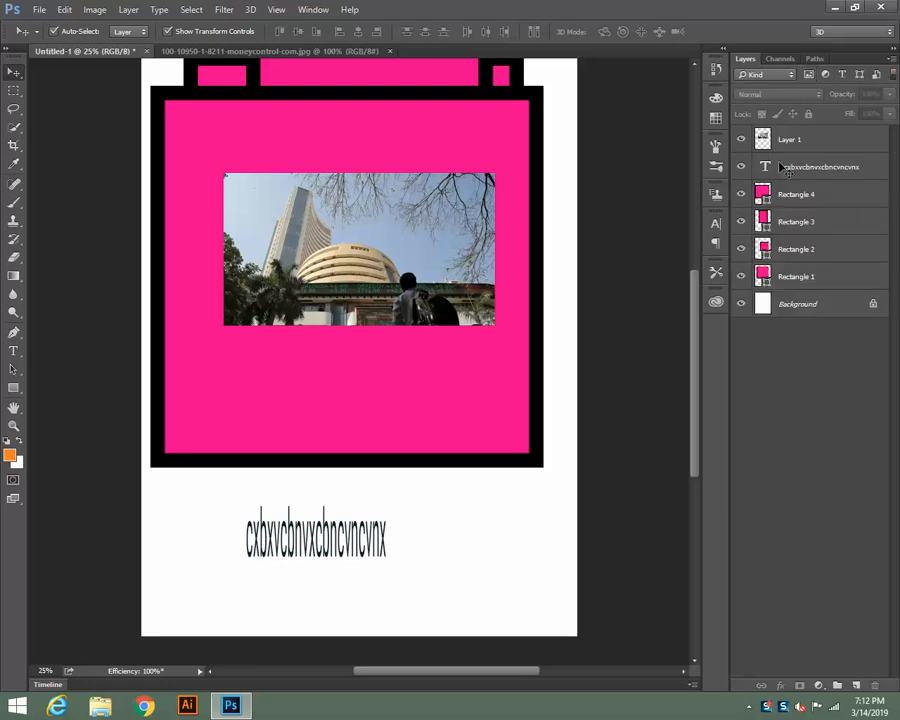
pyautogui.click(858, 76)
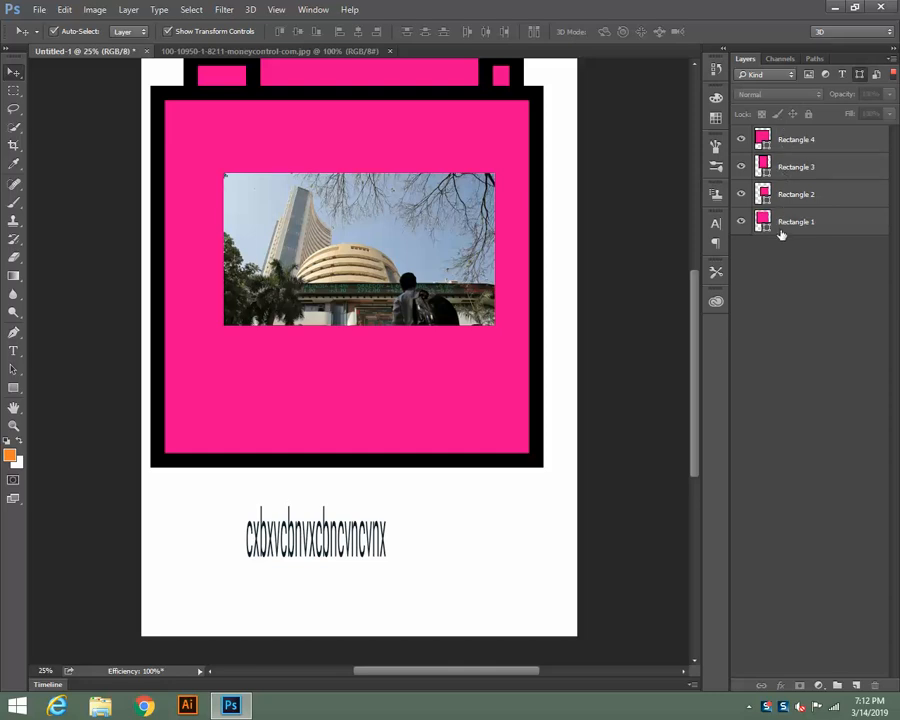
pyautogui.click(859, 75)
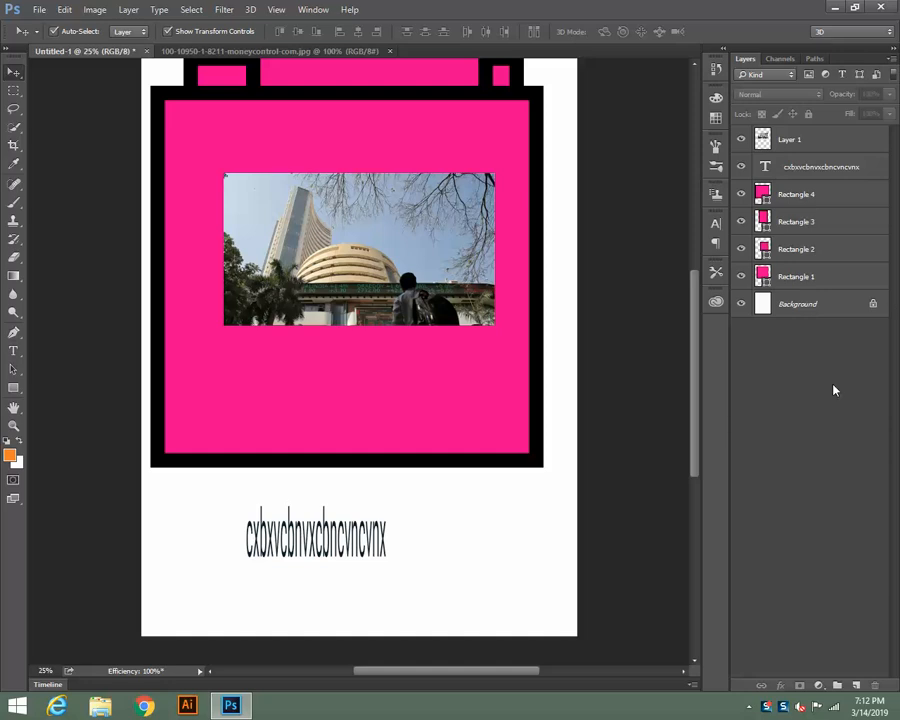
# - Delete the photo layer, Rectangle 4, Rectangle 3, Rectangle 2 and the text layer, keeping Rectangle 1 and the Background
pyautogui.click(463, 316)
pyautogui.press('Delete')
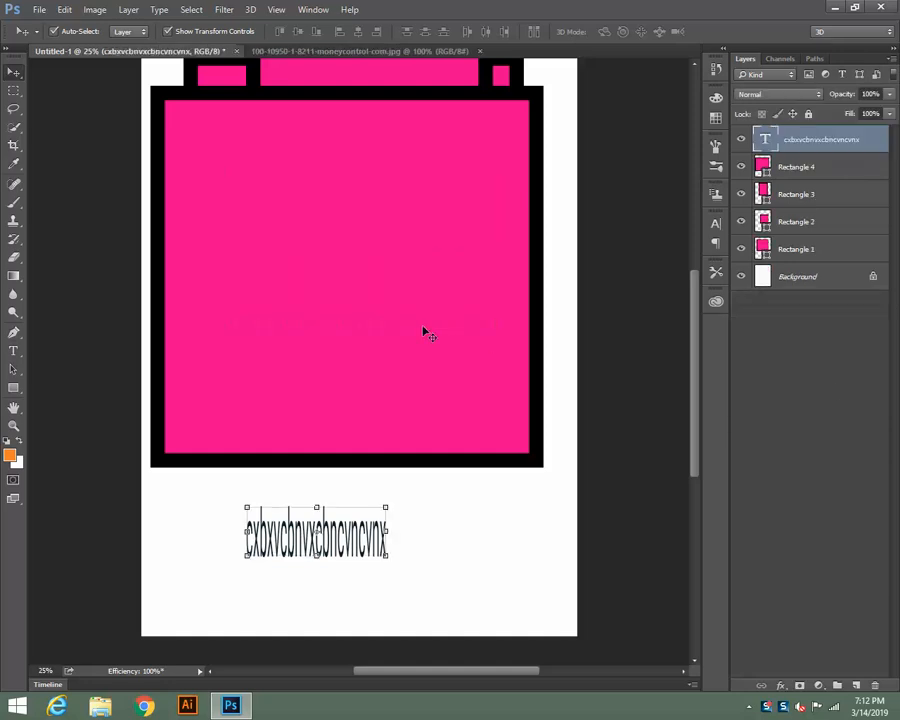
pyautogui.click(422, 328)
pyautogui.press('Delete')
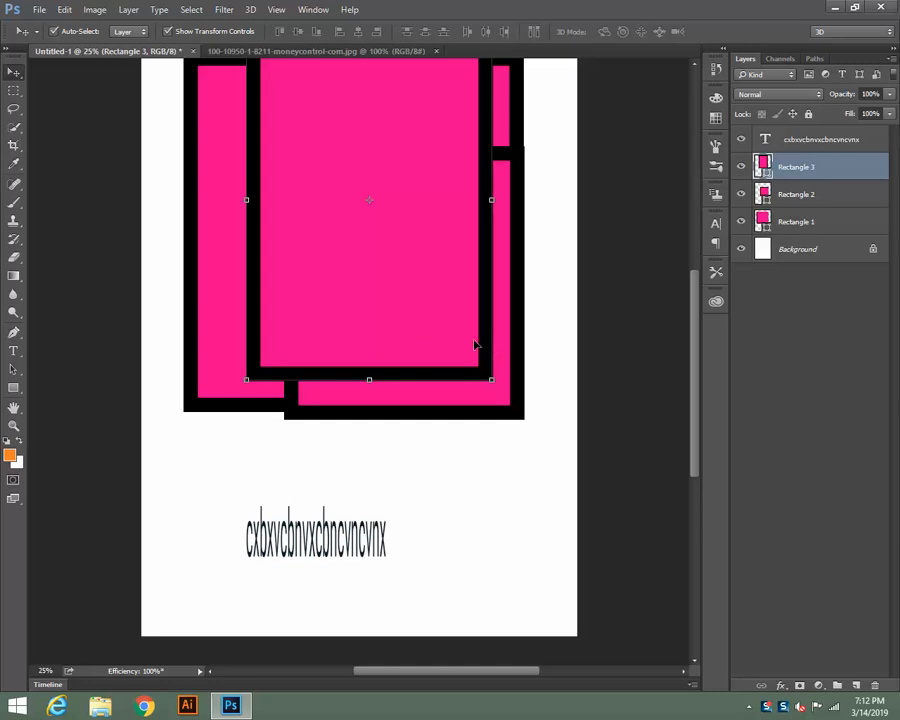
pyautogui.press('Delete')
pyautogui.press('Delete')
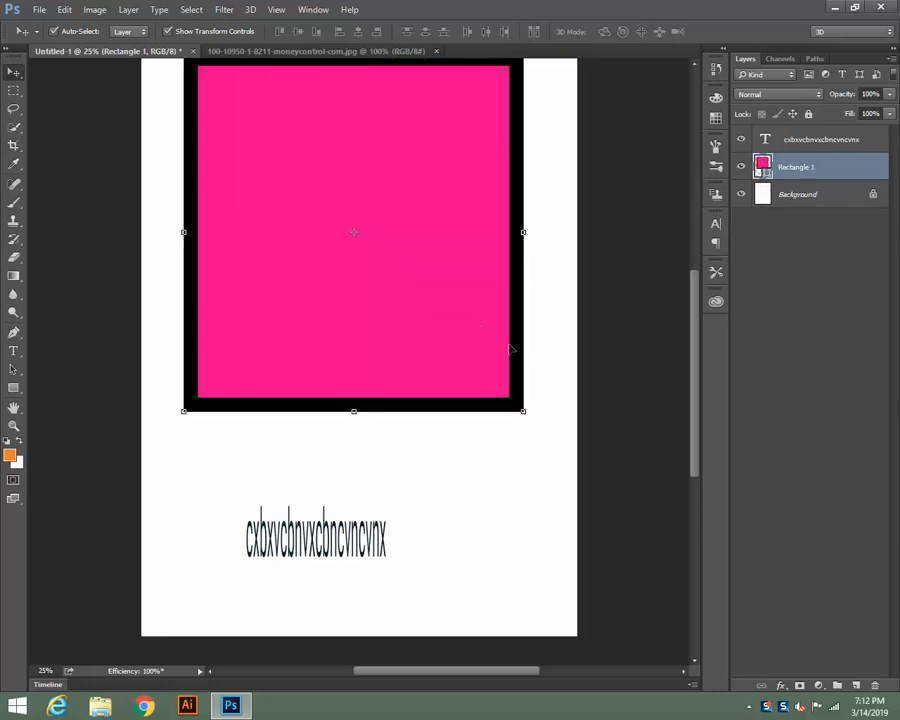
pyautogui.scroll(1, 520, 350)
pyautogui.click(779, 138)
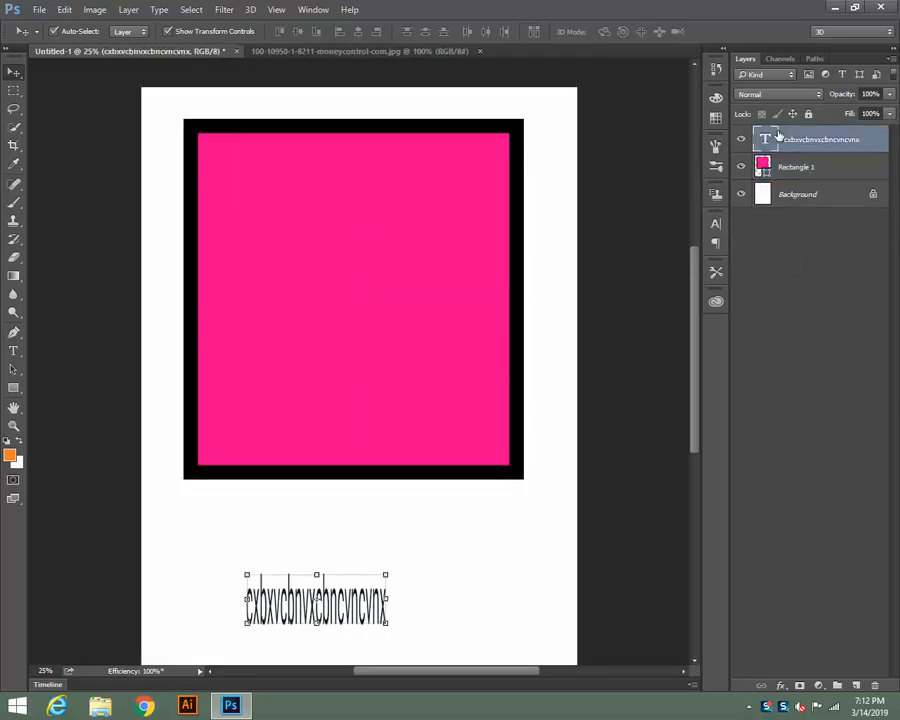
pyautogui.press('Delete')
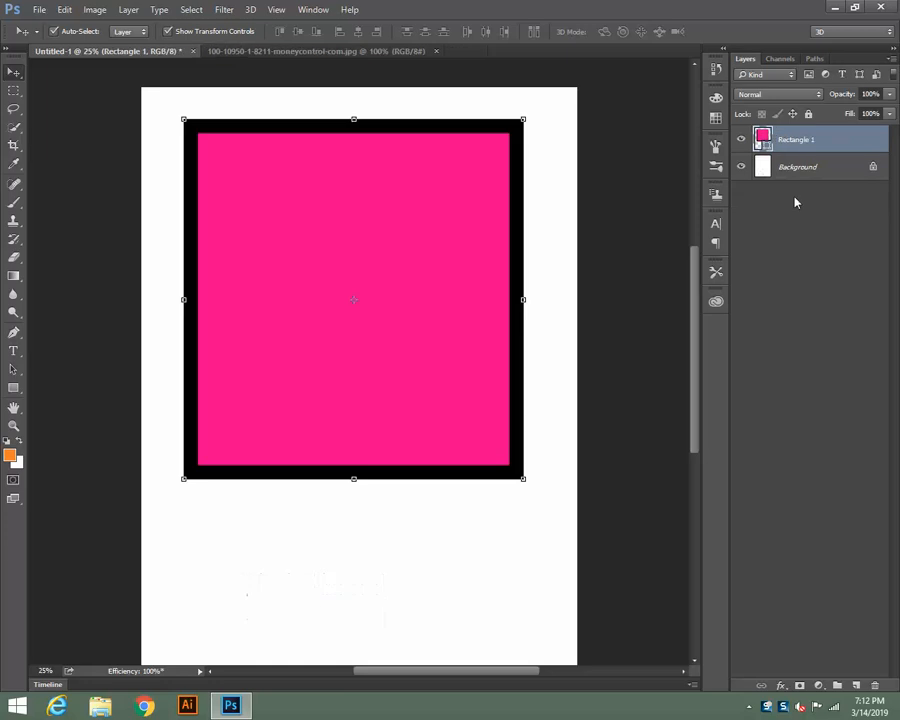
pyautogui.click(759, 96)
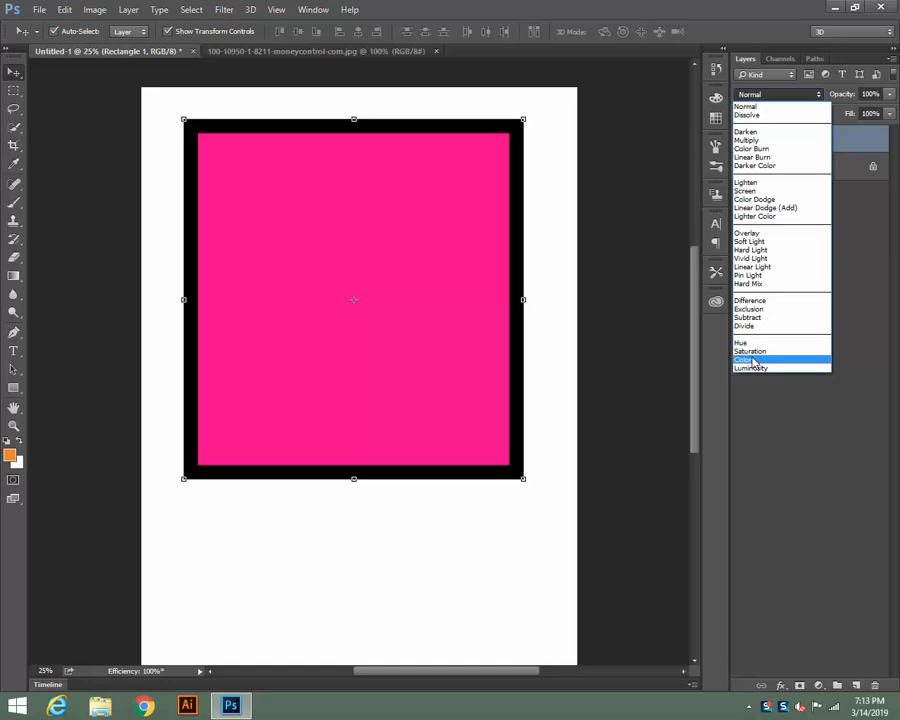
pyautogui.click(790, 94)
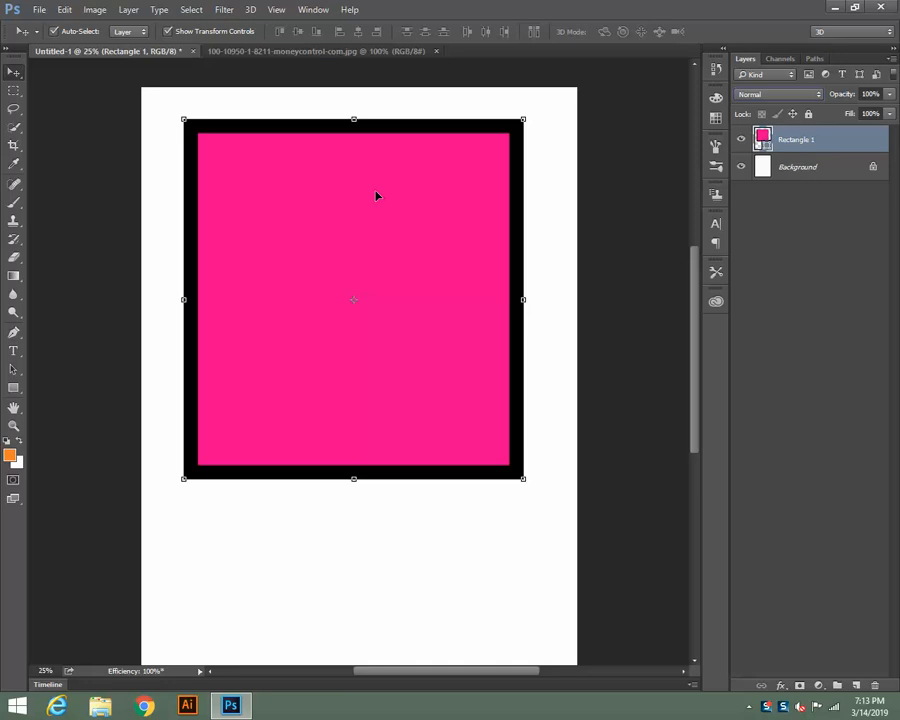
# - Lower the Rectangle 1 layer's opacity to 37% and restore it to 100%
pyautogui.click(843, 95)
pyautogui.press('Down')
pyautogui.press('Down')
pyautogui.press('Down')
pyautogui.press('Down')
pyautogui.press('Down')
pyautogui.press('Down')
pyautogui.press('Down')
pyautogui.press('Down')
pyautogui.press('Down')
pyautogui.press('Down')
pyautogui.press('Down')
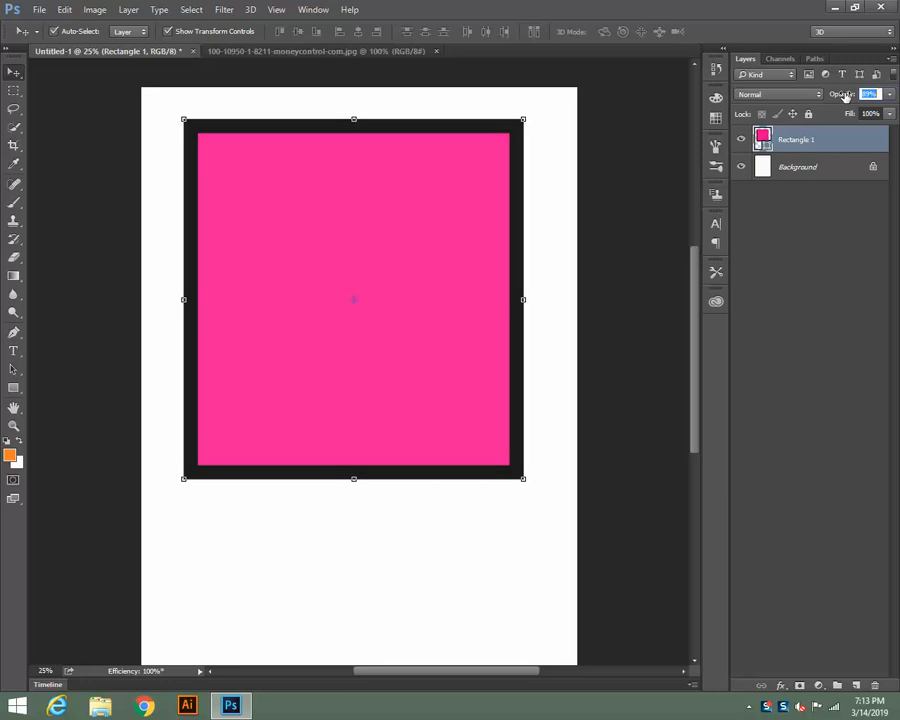
pyautogui.press('Down')
pyautogui.press('Down')
pyautogui.press('Down')
pyautogui.press('Down')
pyautogui.press('Down')
pyautogui.press('Down')
pyautogui.press('Down')
pyautogui.press('Down')
pyautogui.press('Down')
pyautogui.press('Down')
pyautogui.press('Down')
pyautogui.press('Down')
pyautogui.press('Down')
pyautogui.press('Down')
pyautogui.press('Down')
pyautogui.press('Down')
pyautogui.press('Down')
pyautogui.press('Down')
pyautogui.press('Down')
pyautogui.press('Down')
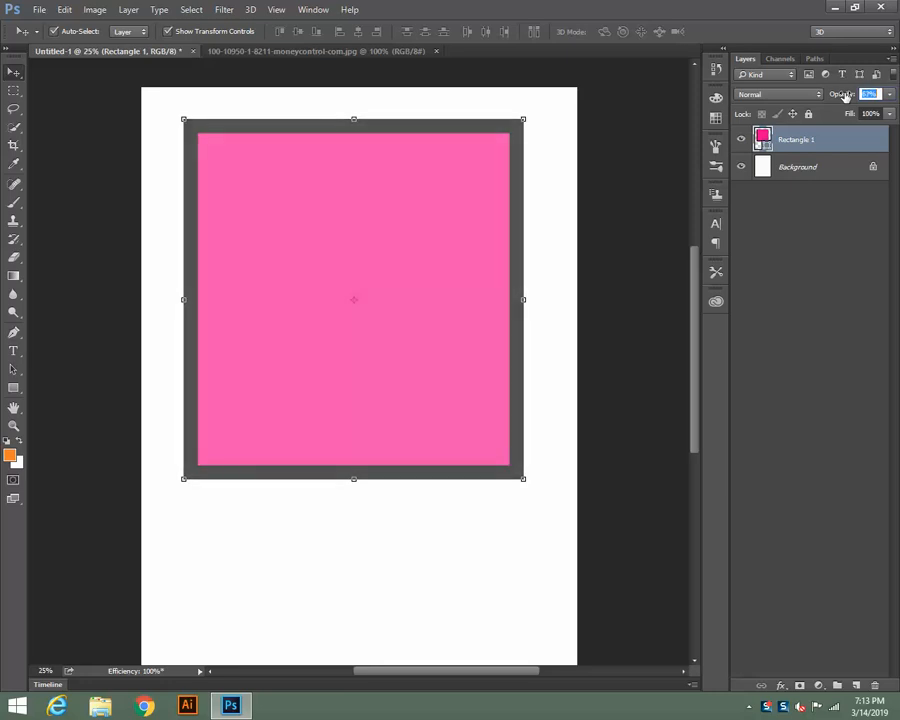
pyautogui.moveTo(845, 96)
pyautogui.mouseDown()
pyautogui.moveTo(834, 96)
pyautogui.moveTo(866, 96)
pyautogui.moveTo(834, 95)
pyautogui.mouseUp()
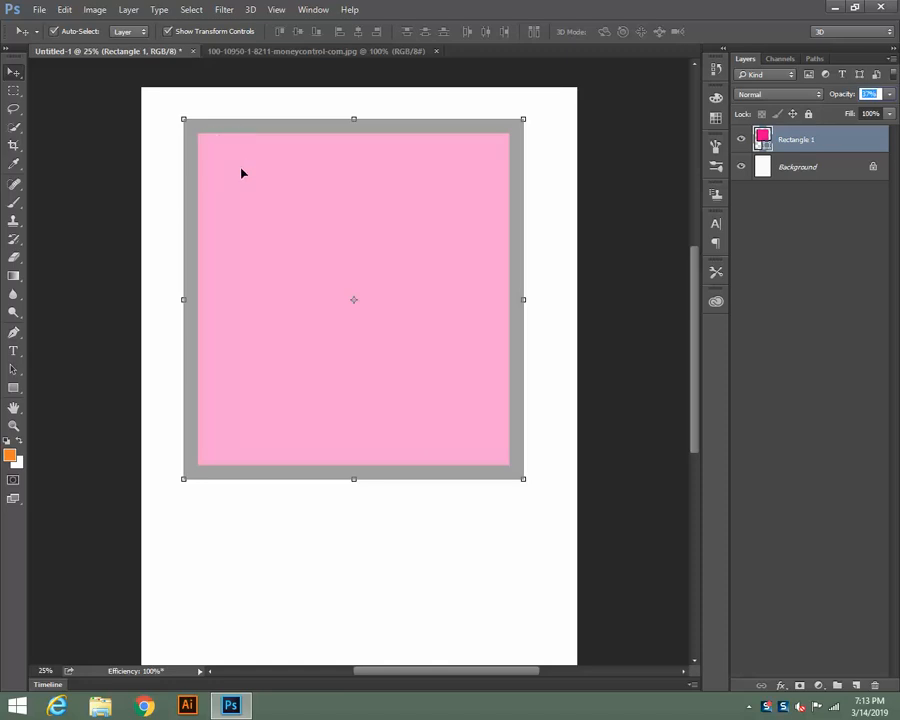
pyautogui.scroll(12, 833, 98)
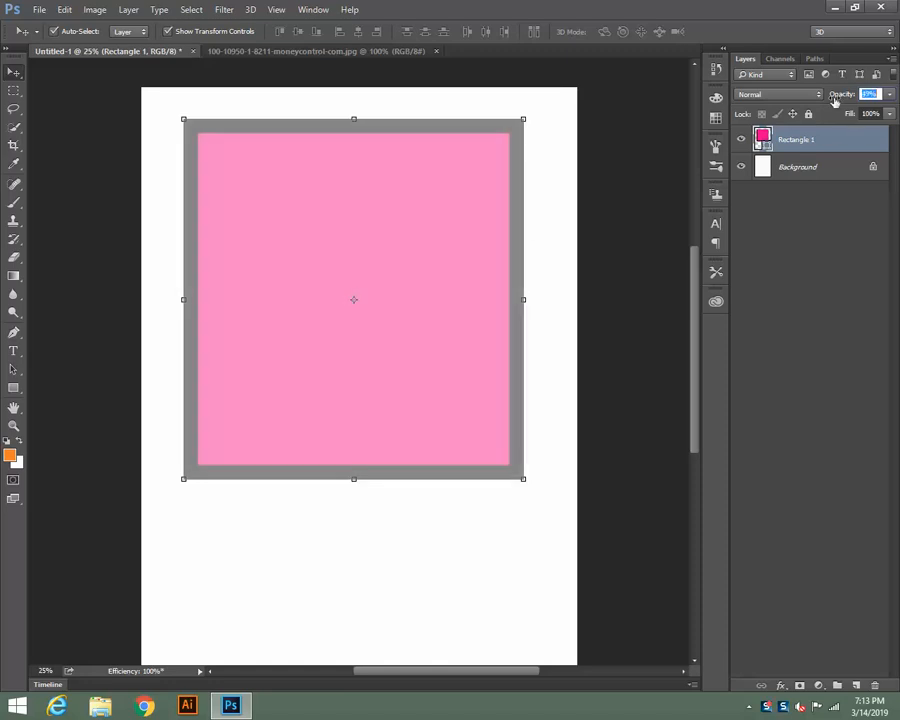
pyautogui.moveTo(826, 93); pyautogui.dragTo(868, 94)
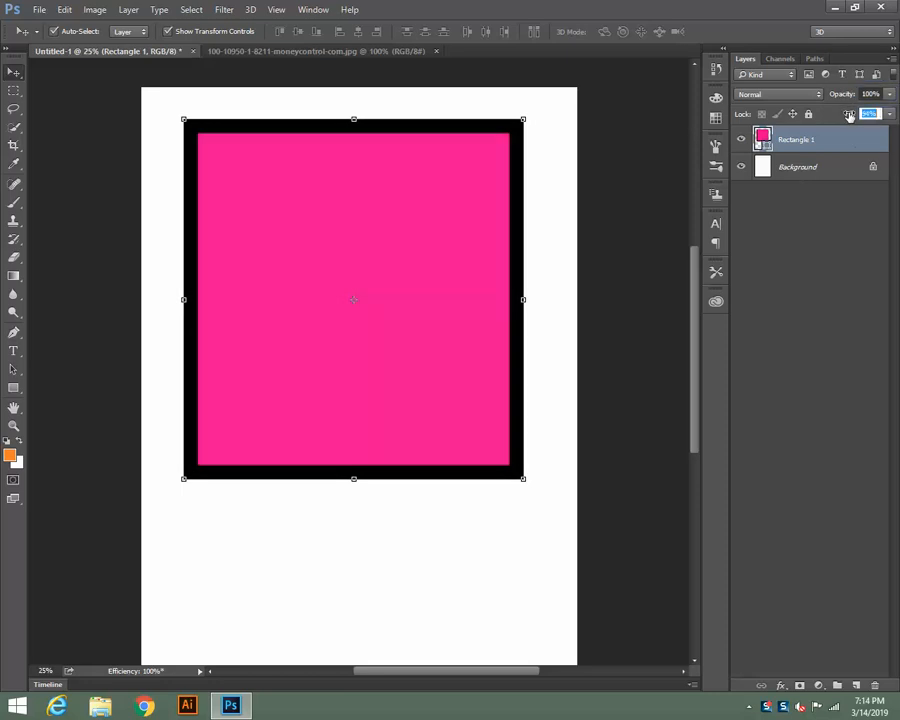
# - Lower the Rectangle 1 layer's fill to 32% and restore it to 100%
pyautogui.moveTo(849, 116); pyautogui.dragTo(849, 116)
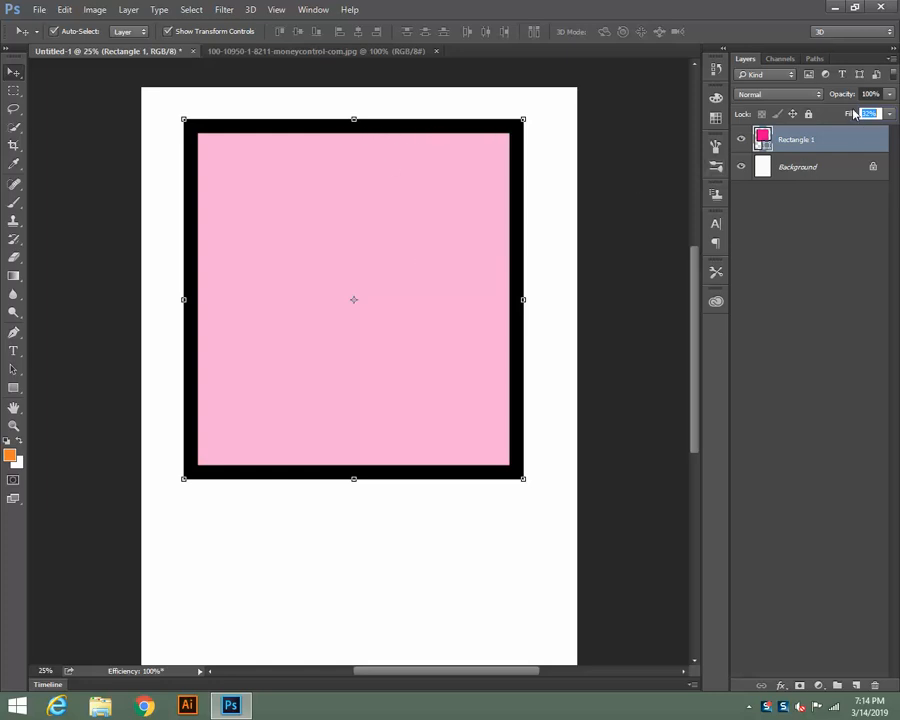
pyautogui.press('Up')
pyautogui.press('Up')
pyautogui.press('Up')
pyautogui.press('Up')
pyautogui.press('Up')
pyautogui.press('Up')
pyautogui.press('Up')
pyautogui.press('Up')
pyautogui.press('Up')
pyautogui.press('Up')
pyautogui.press('Up')
pyautogui.press('Up')
pyautogui.press('Up')
pyautogui.press('Up')
pyautogui.press('Up')
pyautogui.press('Up')
pyautogui.press('Up')
pyautogui.press('Up')
pyautogui.press('Up')
pyautogui.press('Up')
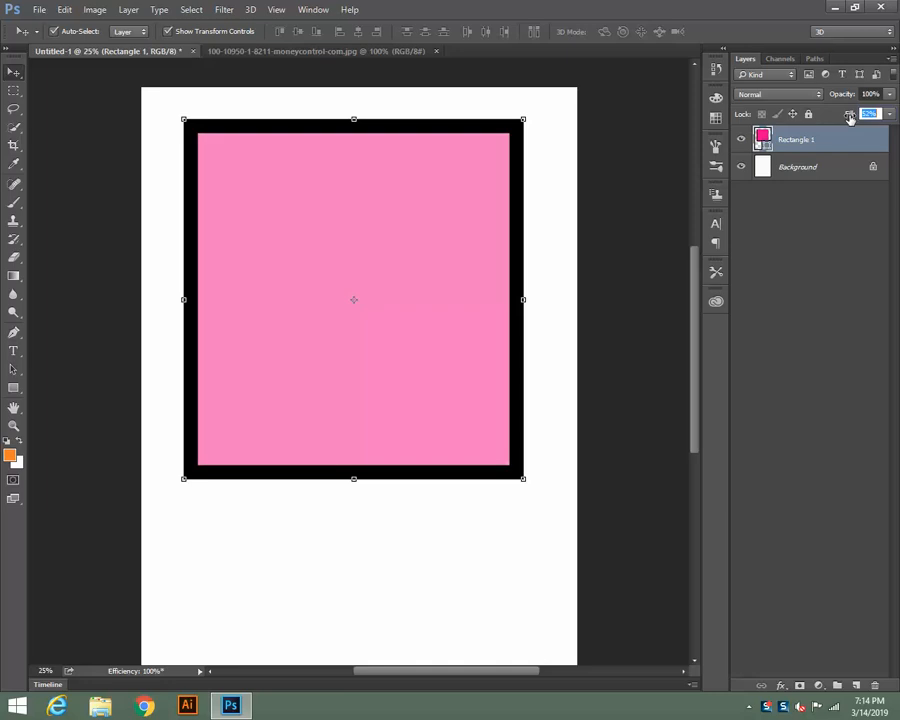
pyautogui.press('Up')
pyautogui.press('Up')
pyautogui.press('Up')
pyautogui.press('Up')
pyautogui.press('Up')
pyautogui.press('Up')
pyautogui.press('Up')
pyautogui.press('Up')
pyautogui.press('Up')
pyautogui.press('Up')
pyautogui.press('Up')
pyautogui.press('Up')
pyautogui.press('Up')
pyautogui.press('Up')
pyautogui.press('Up')
pyautogui.press('Up')
pyautogui.press('Up')
pyautogui.press('Up')
pyautogui.press('Up')
pyautogui.press('Up')
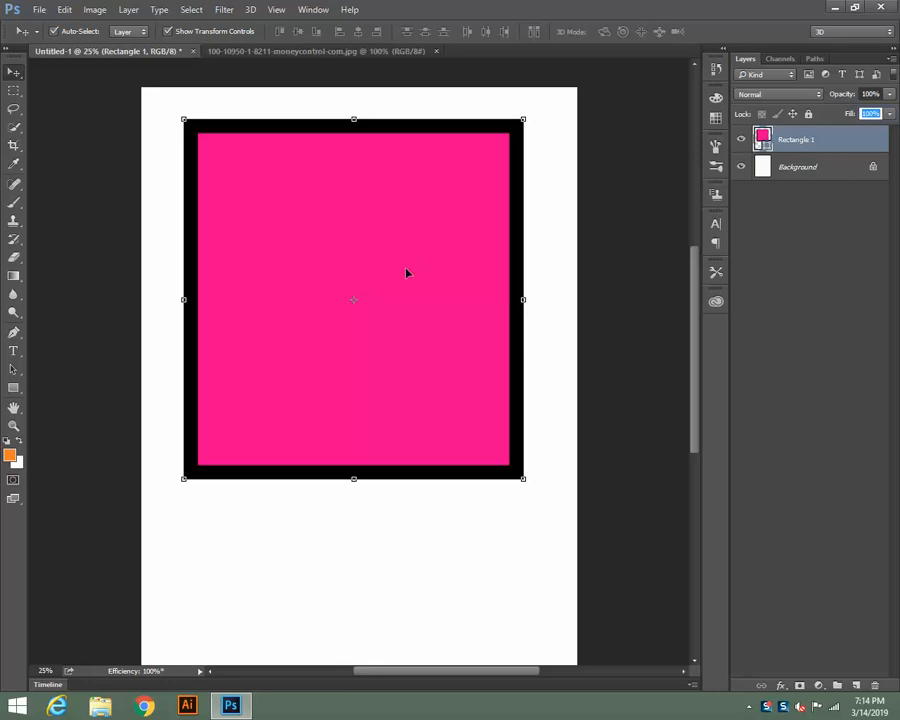
# - Move the pink rectangle around the page with the Move tool, leaving it slightly left of centre in the page's upper part
pyautogui.moveTo(408, 279); pyautogui.dragTo(416, 311)
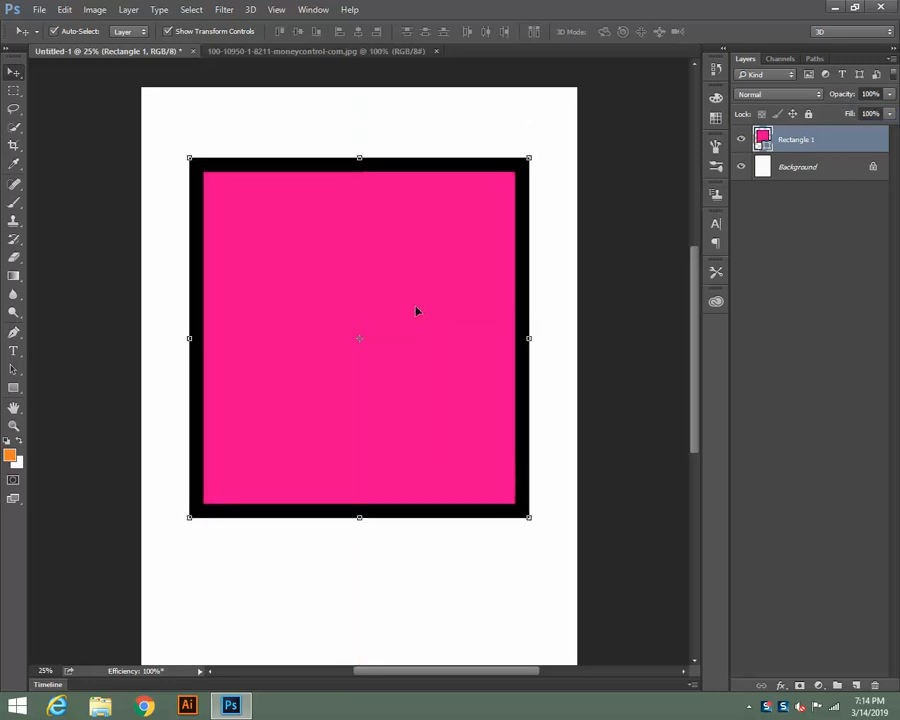
pyautogui.moveTo(395, 315); pyautogui.dragTo(362, 259)
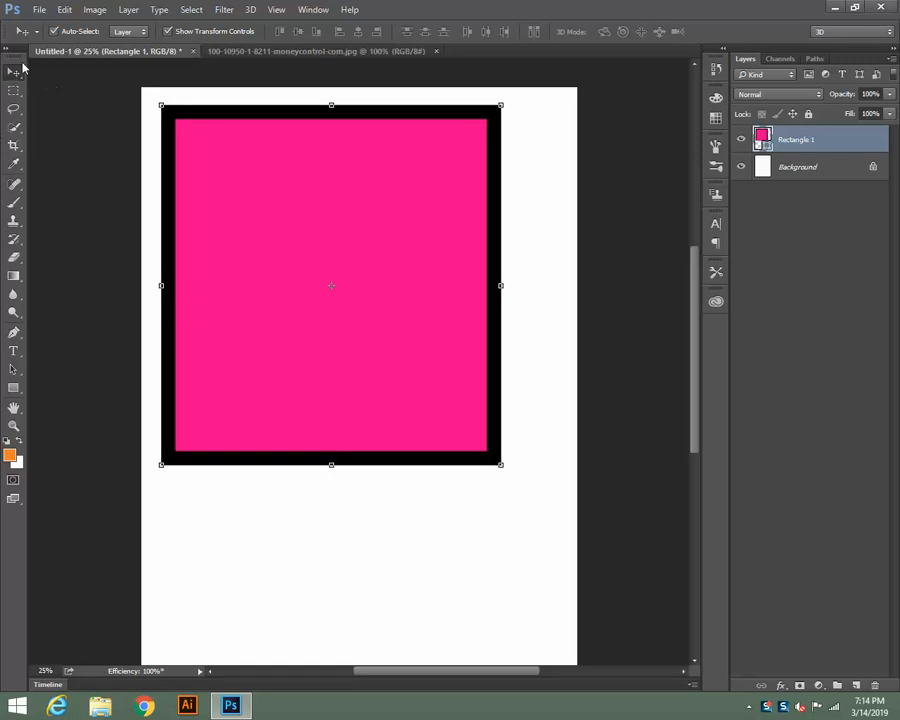
pyautogui.moveTo(273, 197); pyautogui.dragTo(294, 236)
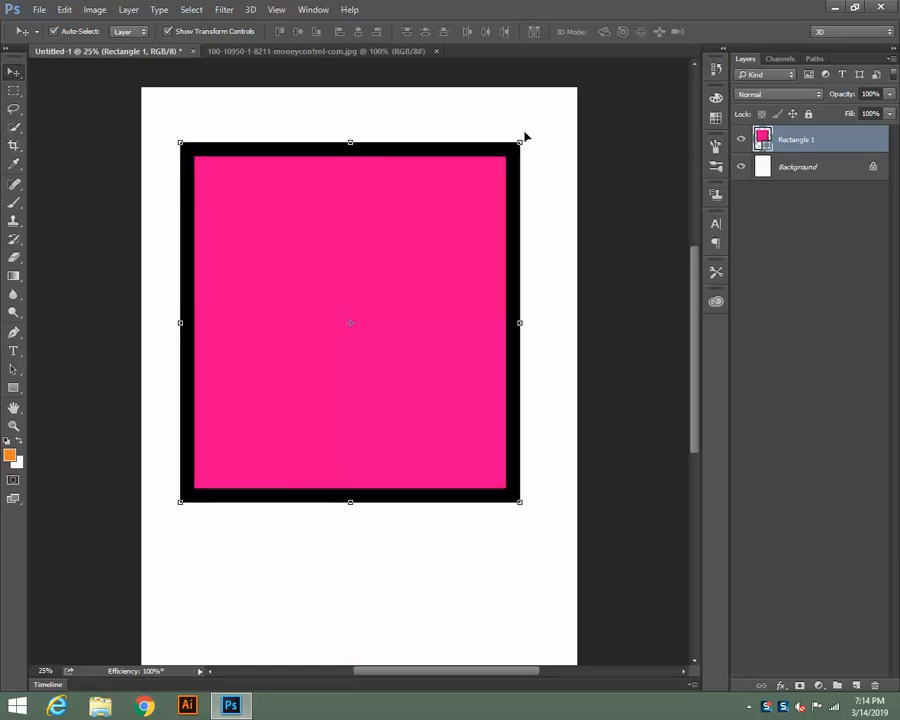
# - Try scaling the rectangle to about 83% by 91% and rotating it about 43°, and discard the transformation
pyautogui.moveTo(520, 142); pyautogui.dragTo(516, 177)
pyautogui.moveTo(514, 337); pyautogui.dragTo(462, 339)
pyautogui.moveTo(472, 170); pyautogui.dragTo(546, 320)
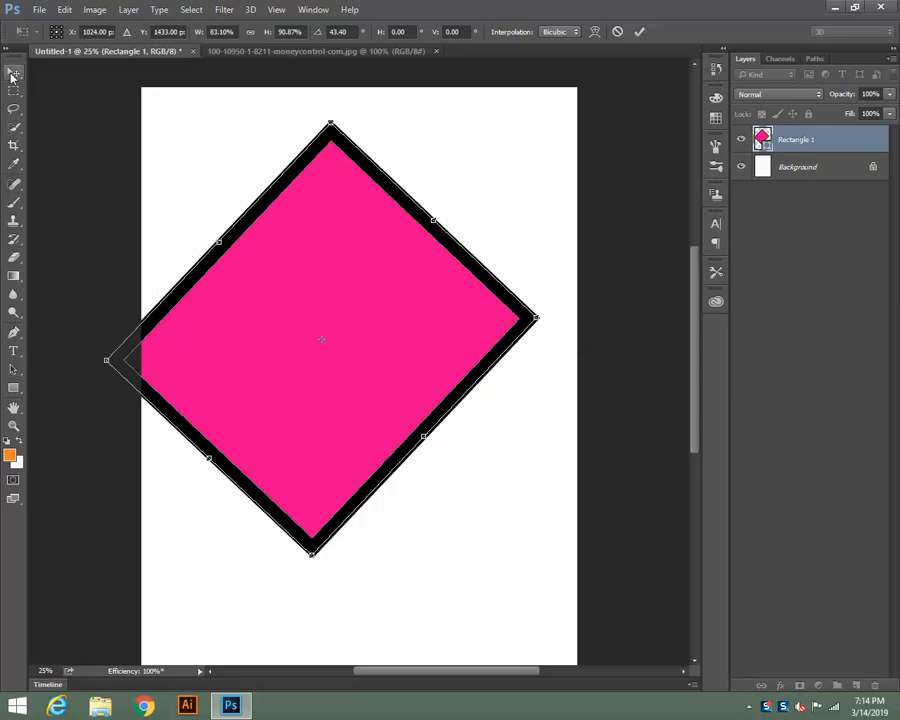
pyautogui.click(12, 75)
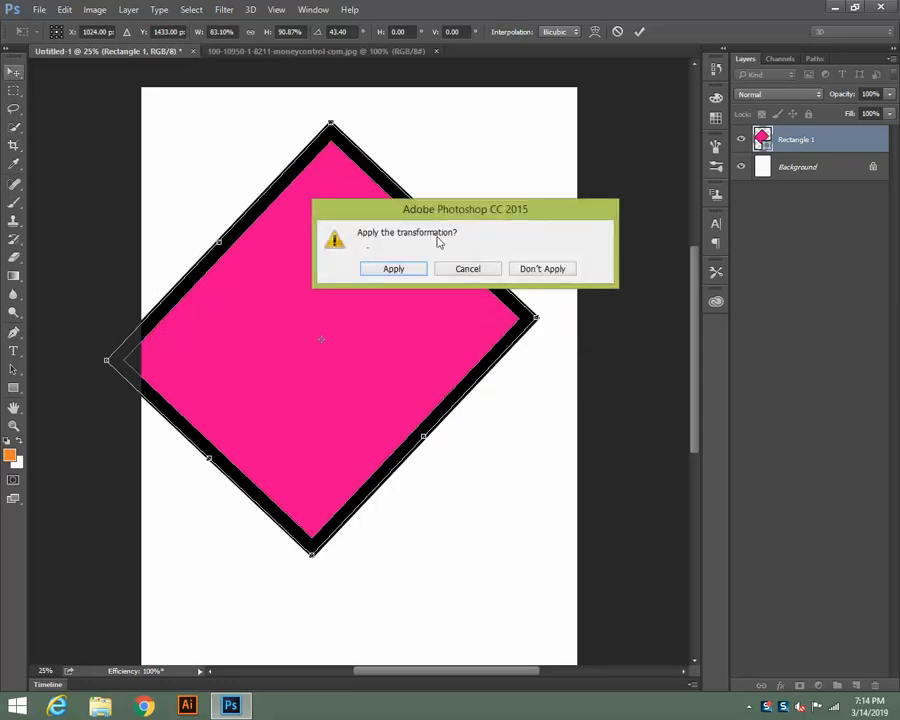
pyautogui.click(542, 269)
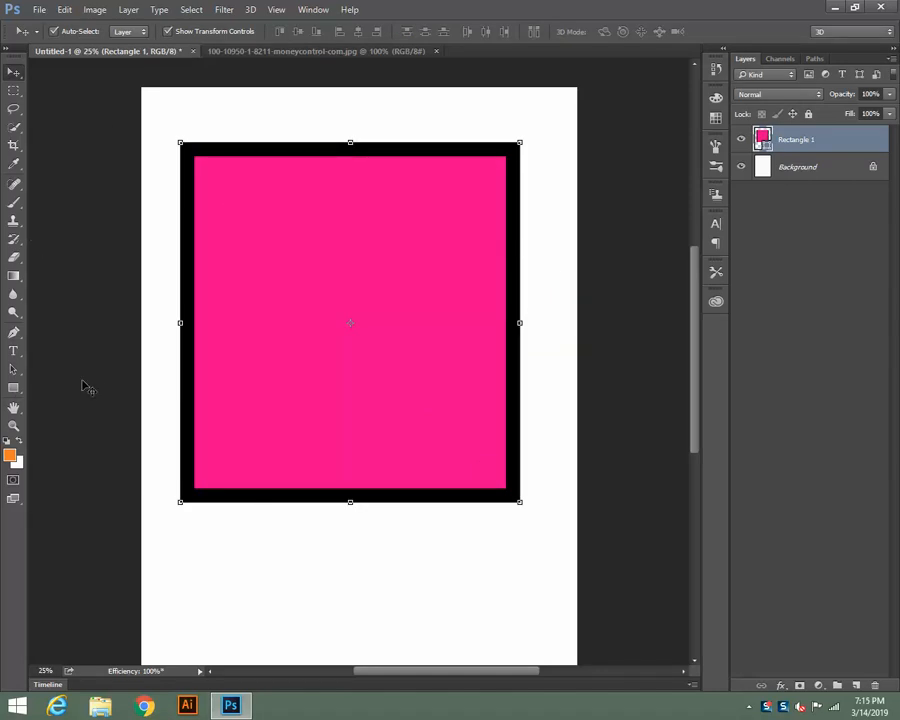
# - Reduce the rectangle's stroke width to 4.87 pt with the Rectangle tool active
pyautogui.moveTo(283, 329); pyautogui.dragTo(283, 329)
pyautogui.click(13, 389)
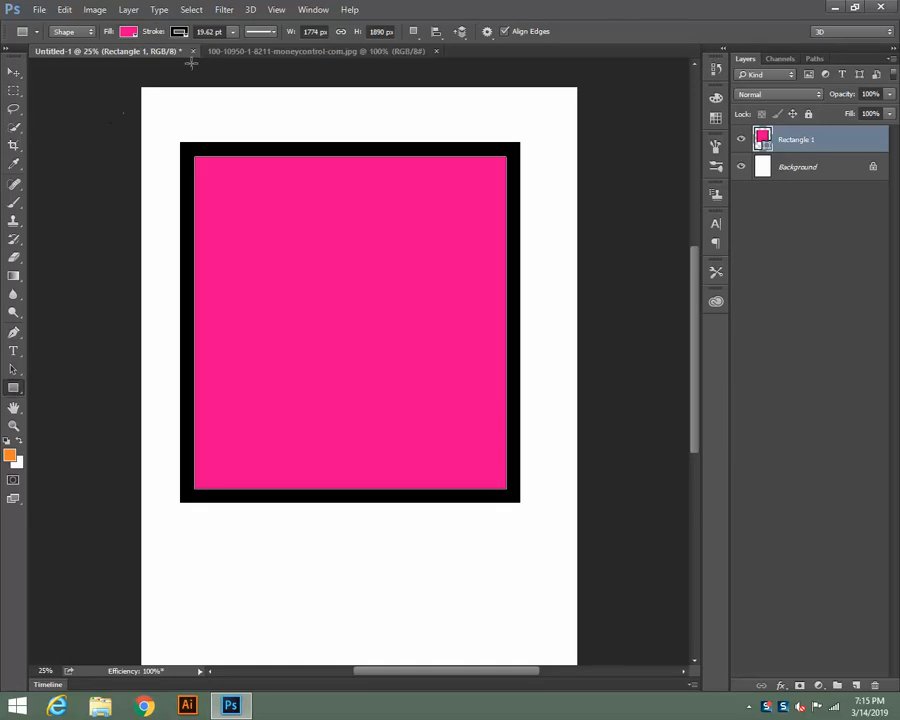
pyautogui.click(233, 32)
pyautogui.moveTo(236, 50); pyautogui.dragTo(214, 48)
pyautogui.click(236, 32)
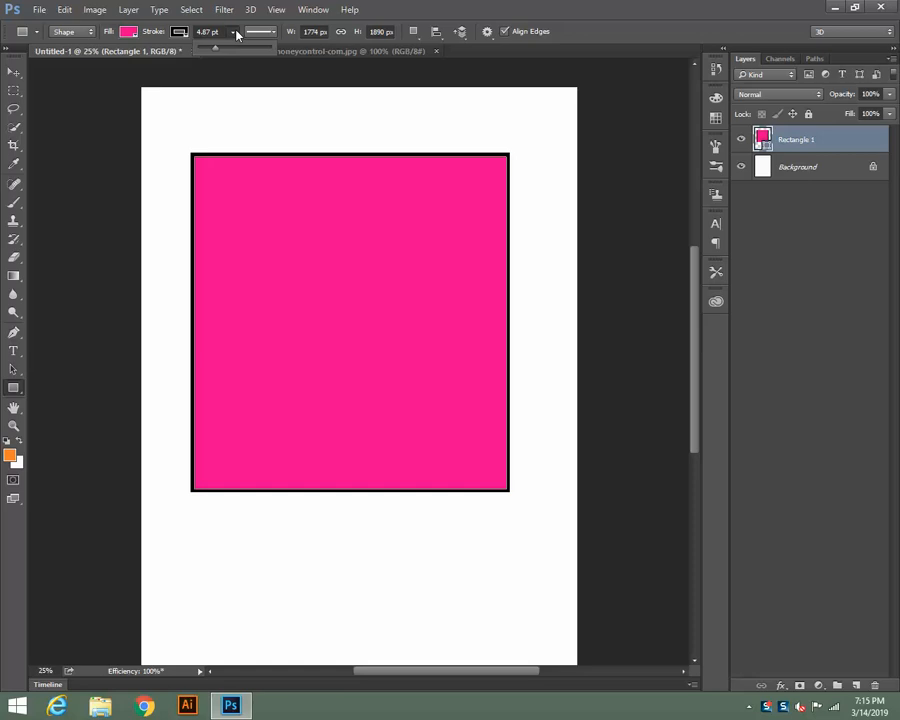
# - Set the rectangle's stroke width to 19.03 pt and return to the Move tool without creating a new rectangle
pyautogui.click(234, 33)
pyautogui.moveTo(235, 50); pyautogui.dragTo(249, 52)
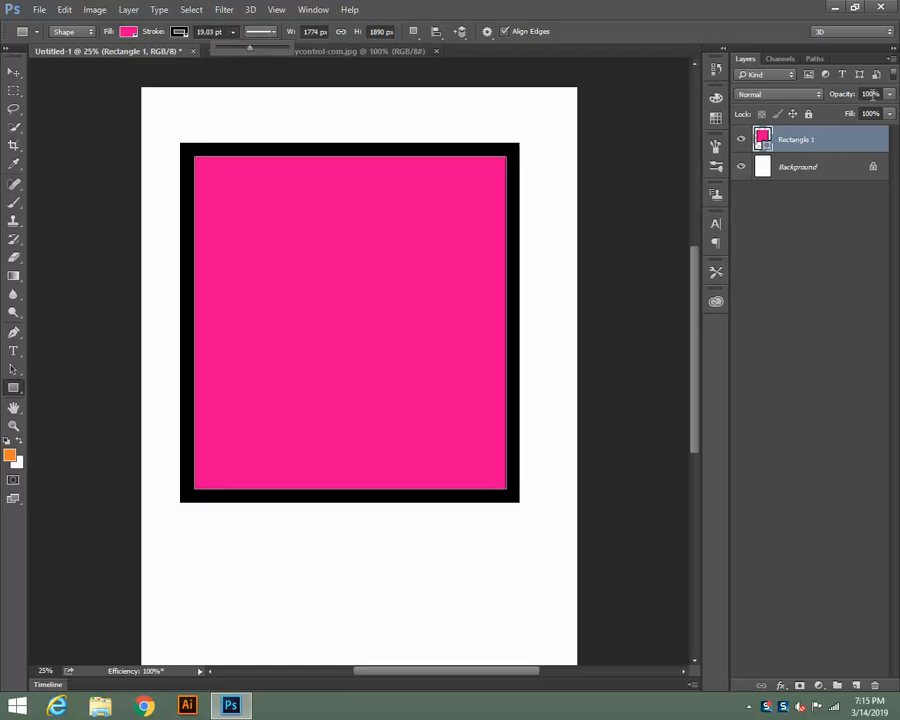
pyautogui.click(323, 309)
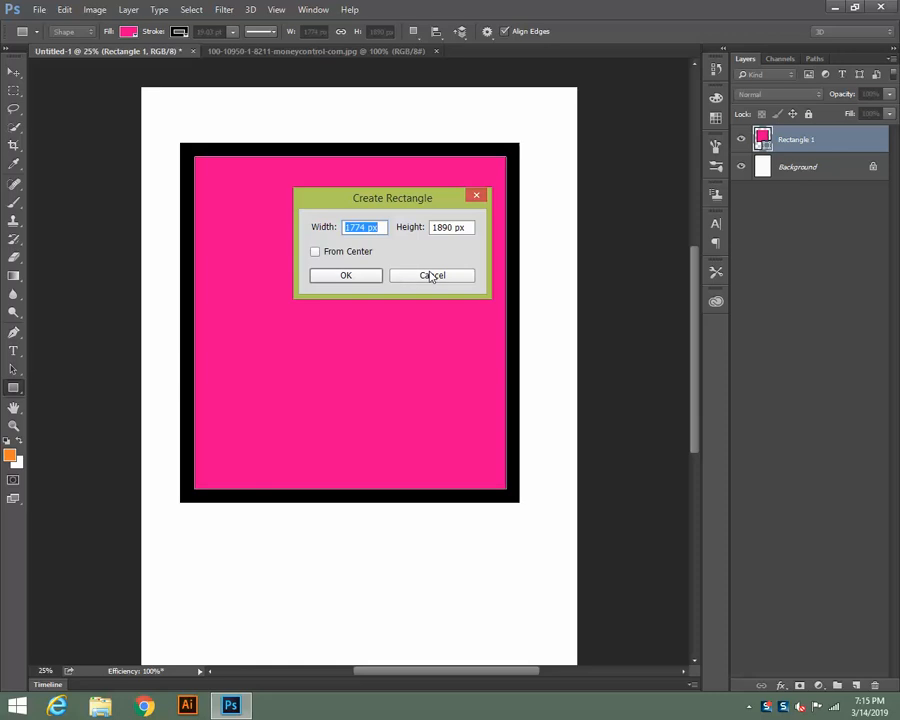
pyautogui.click(432, 276)
pyautogui.click(14, 72)
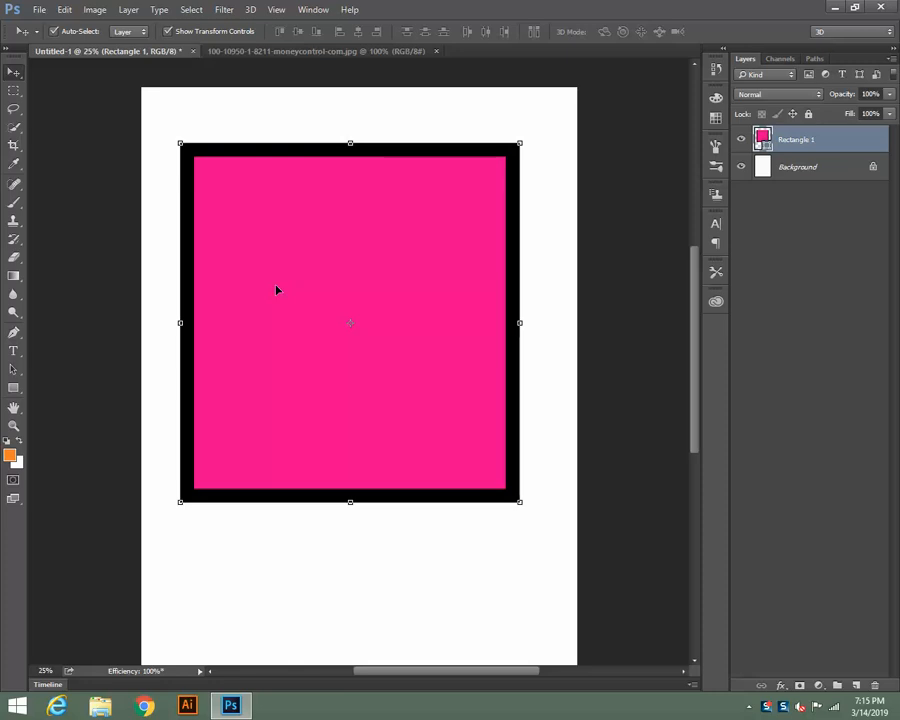
# - Shift the rectangle slightly to the right and try a black-to-white gradient and a pattern as its fill
pyautogui.moveTo(285, 293); pyautogui.dragTo(302, 291)
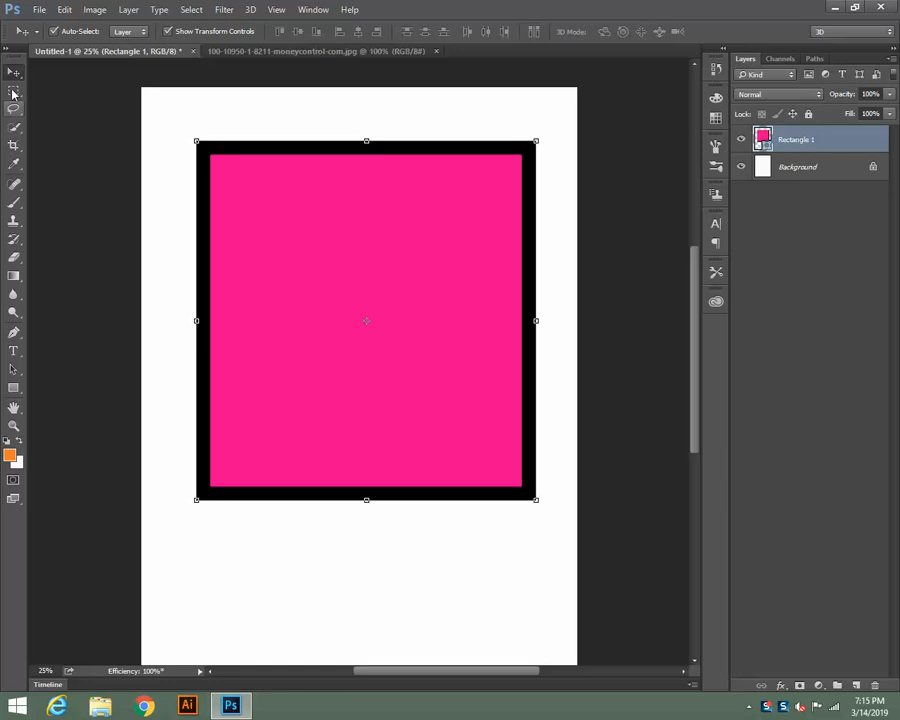
pyautogui.click(13, 390)
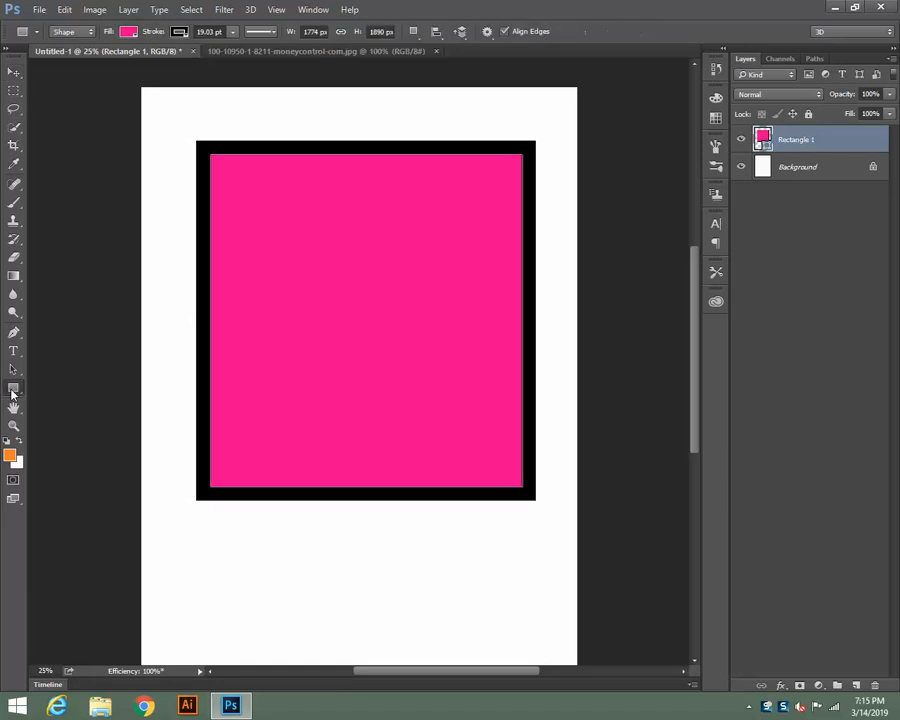
pyautogui.click(133, 34)
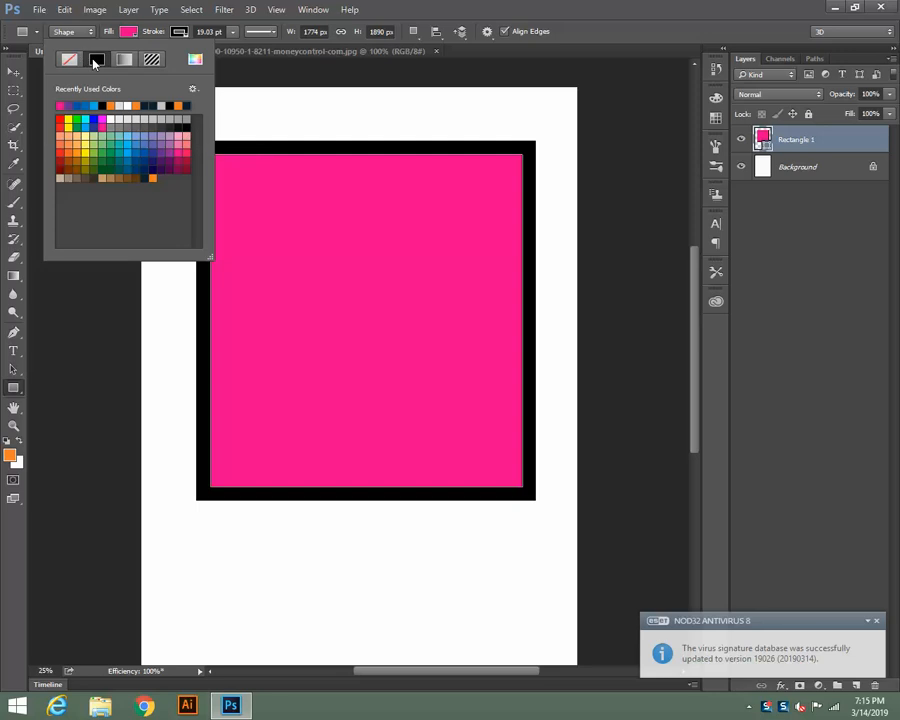
pyautogui.click(124, 62)
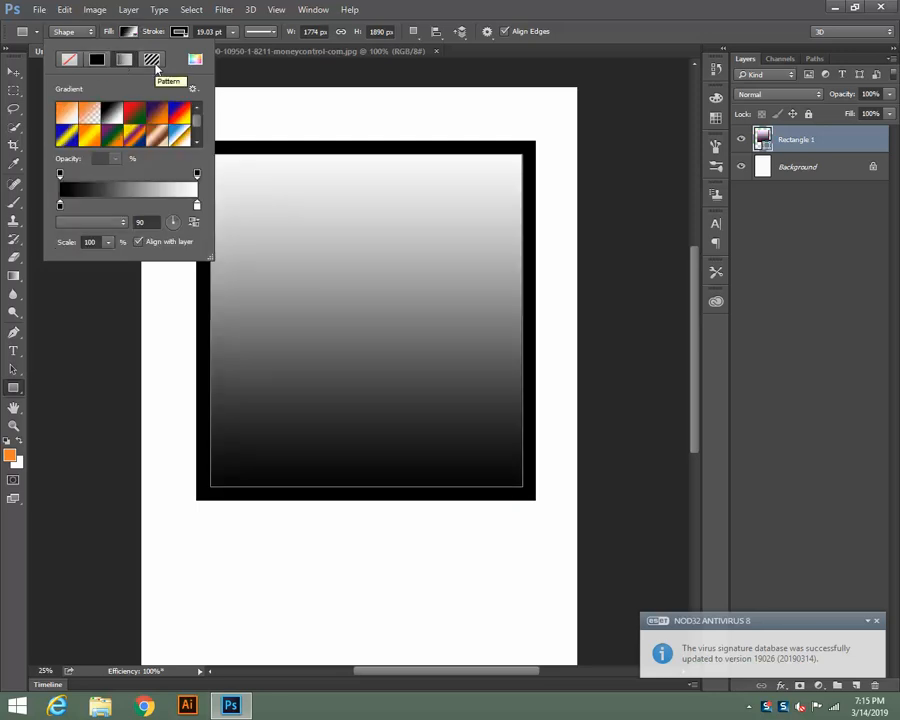
pyautogui.click(152, 61)
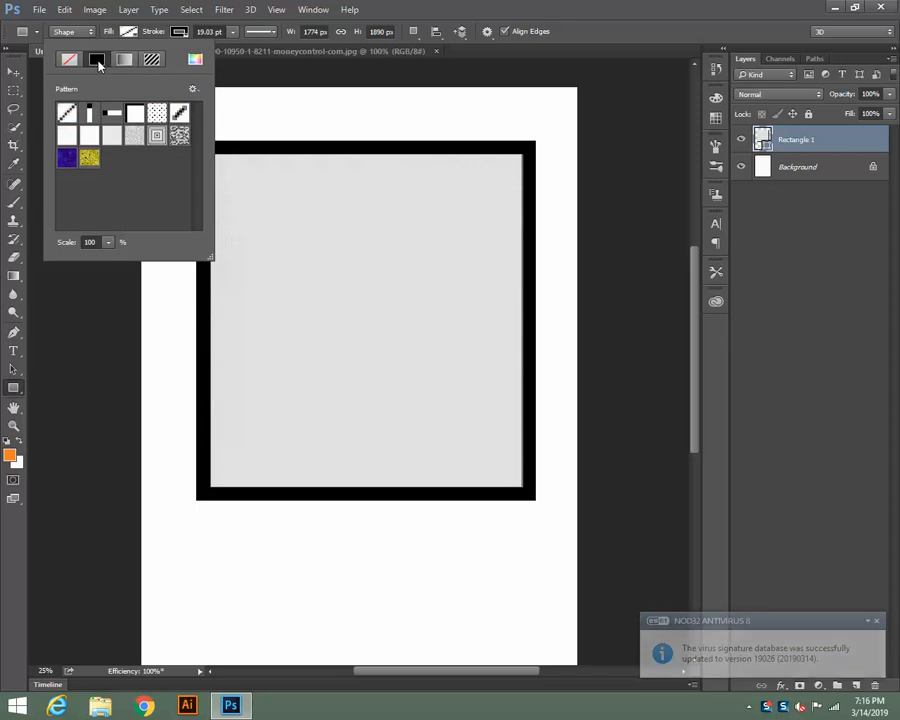
# - Give the rectangle a solid light green fill from the colour swatches
pyautogui.click(97, 62)
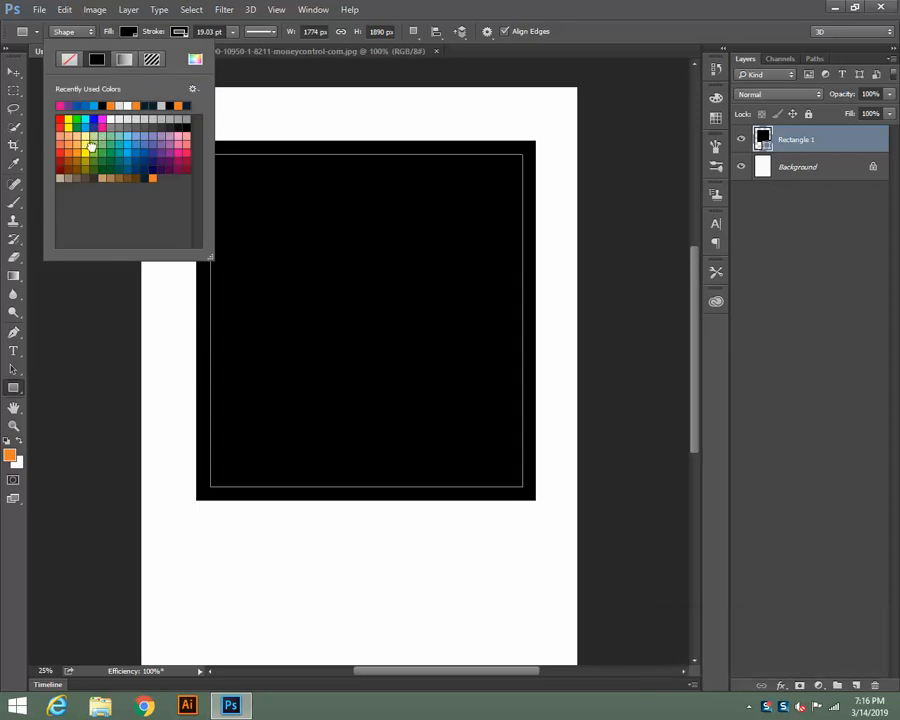
pyautogui.click(88, 143)
pyautogui.click(132, 34)
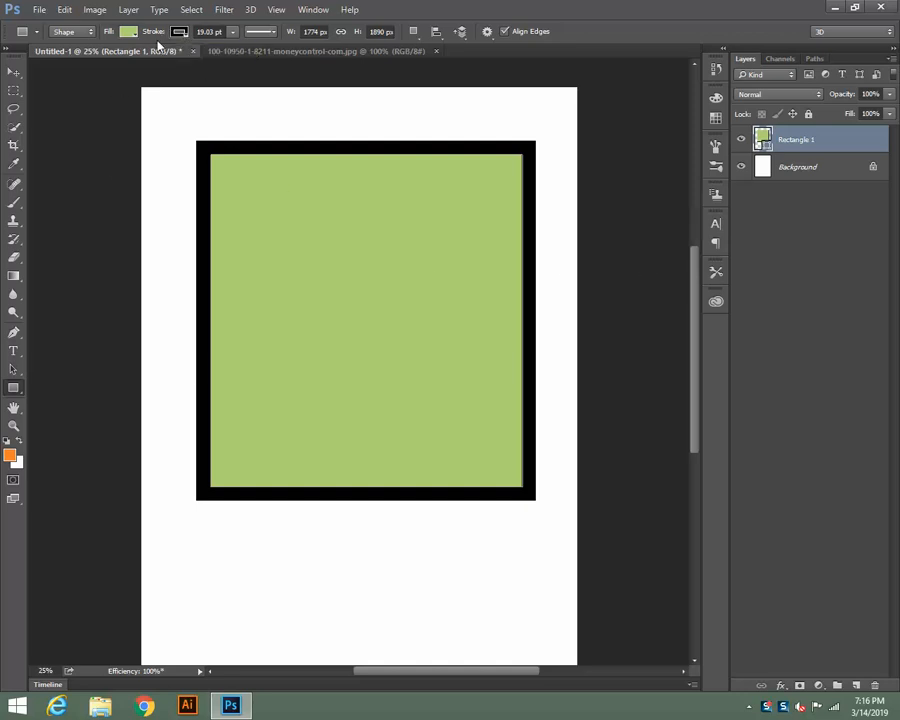
pyautogui.click(128, 32)
pyautogui.click(128, 32)
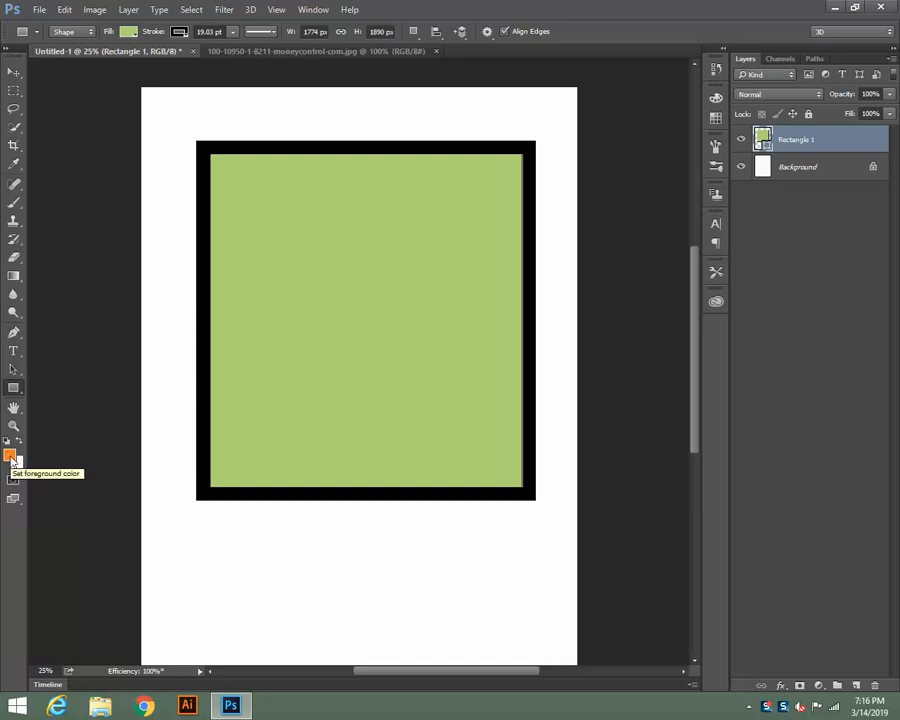
pyautogui.click(11, 456)
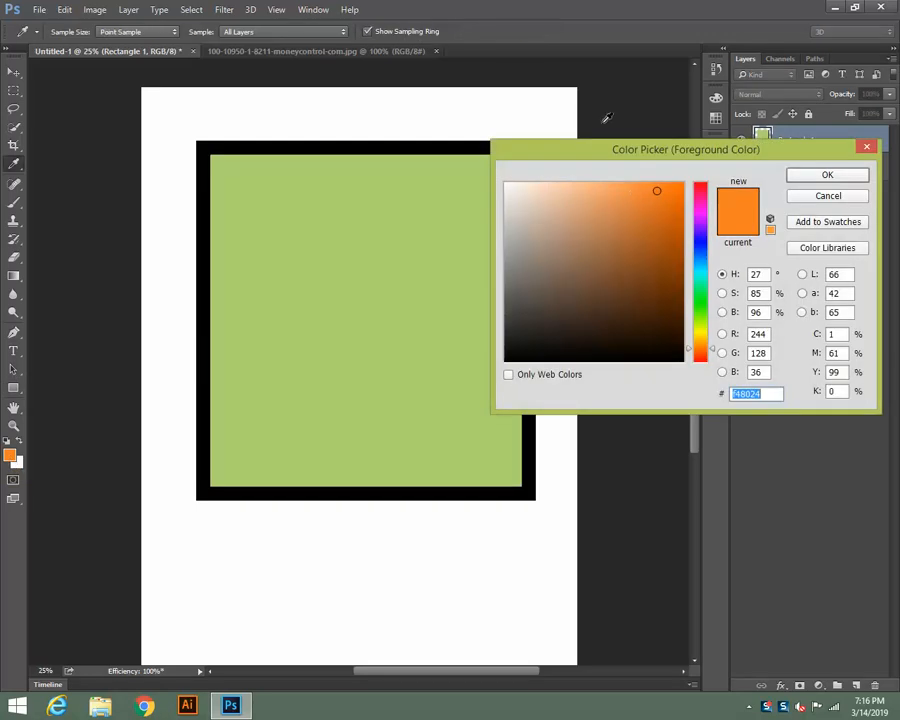
pyautogui.click(828, 196)
pyautogui.click(13, 72)
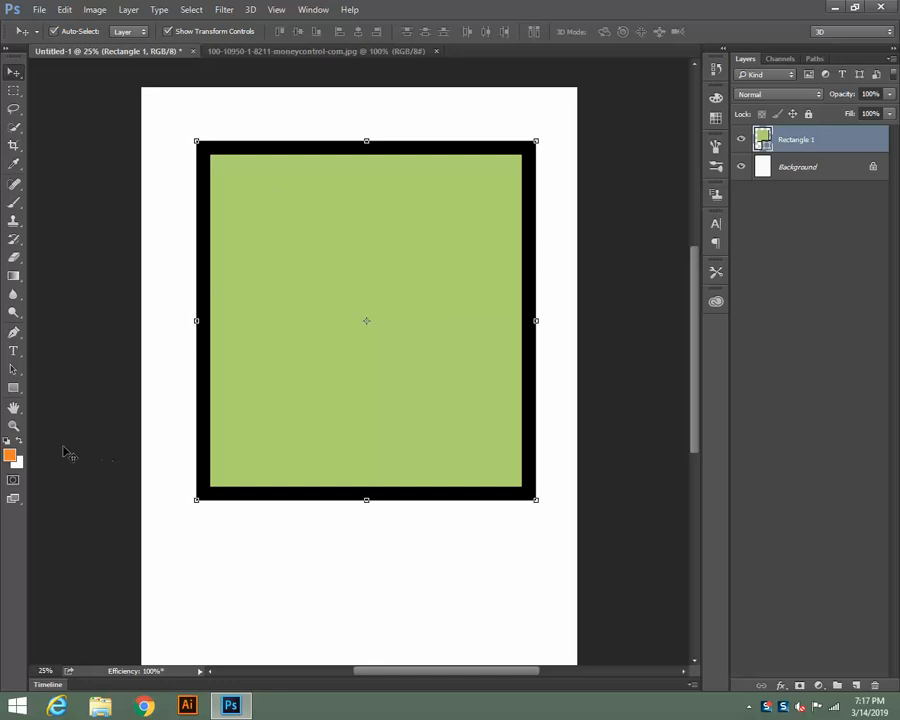
# - Set the foreground colour to the teal green 13dfa8
pyautogui.click(11, 456)
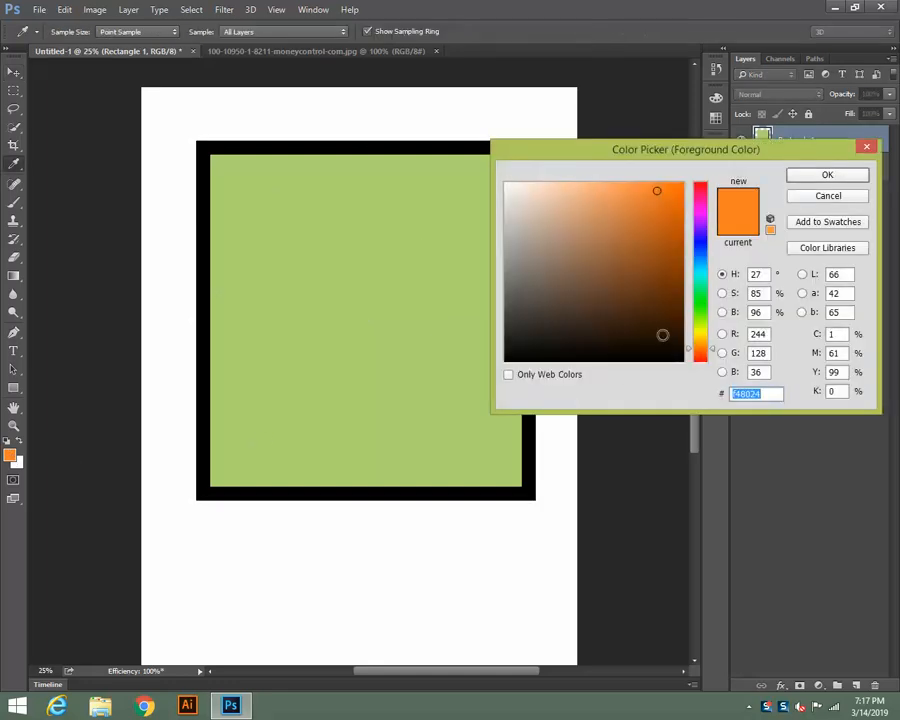
pyautogui.click(700, 278)
pyautogui.click(668, 203)
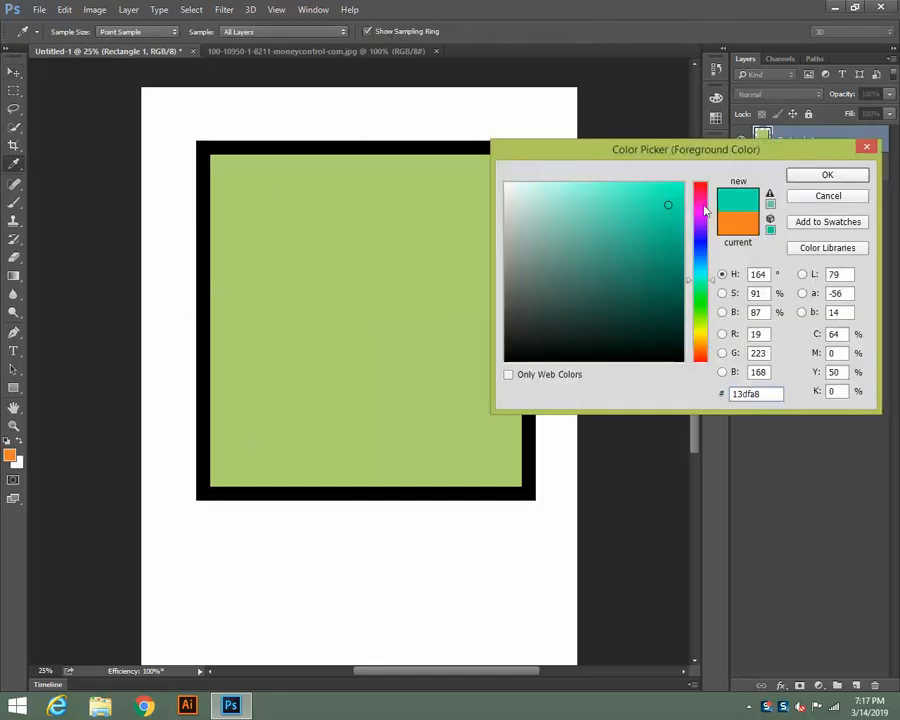
pyautogui.click(829, 175)
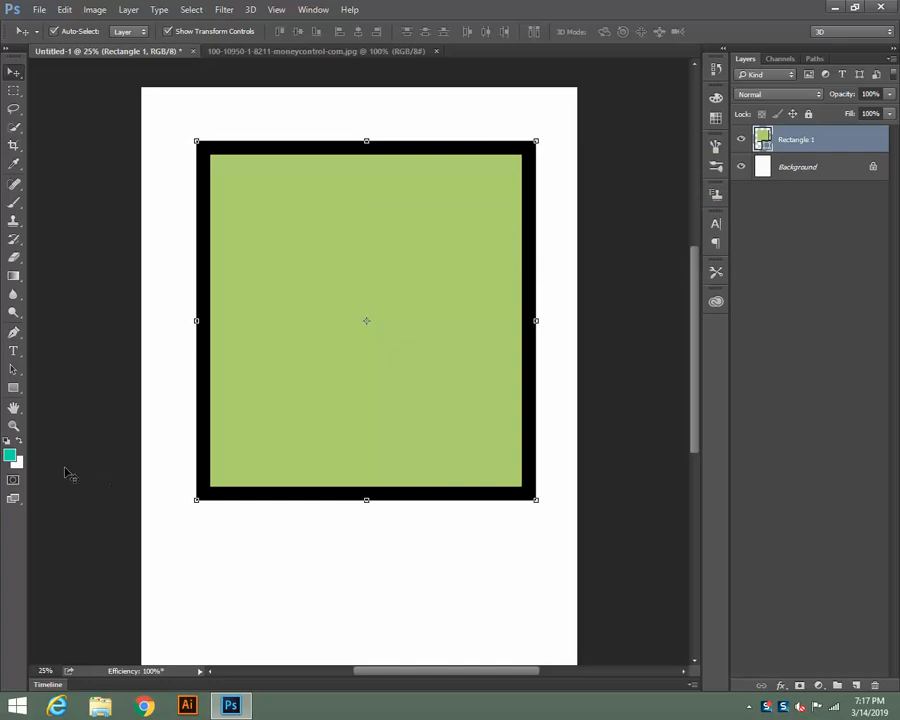
# - Set the background colour to a deep blue, with the Move tool active
pyautogui.click(18, 465)
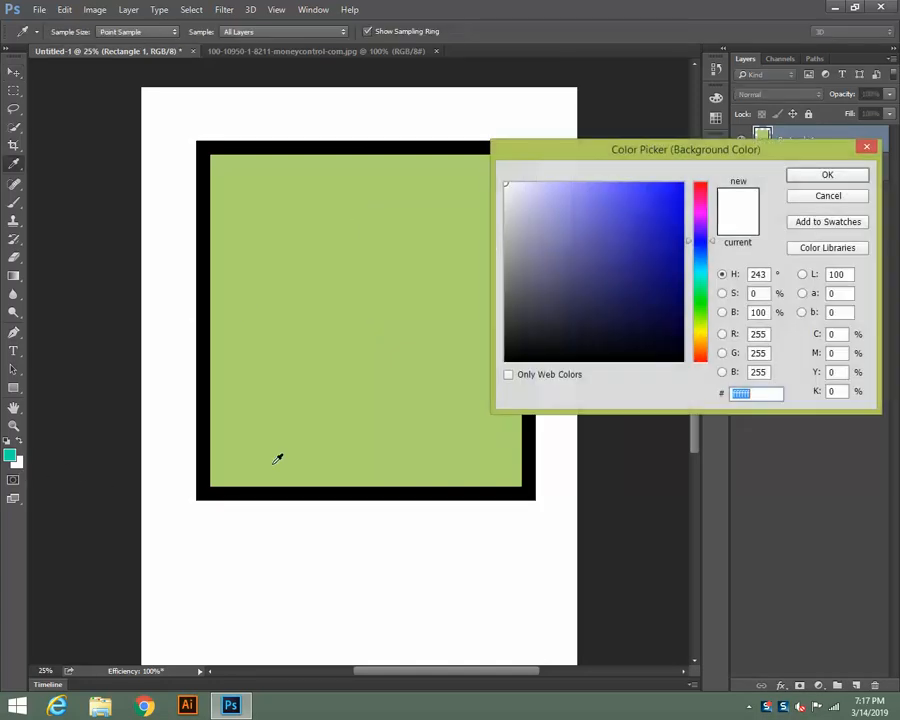
pyautogui.click(659, 217)
pyautogui.click(824, 176)
pyautogui.press('v')
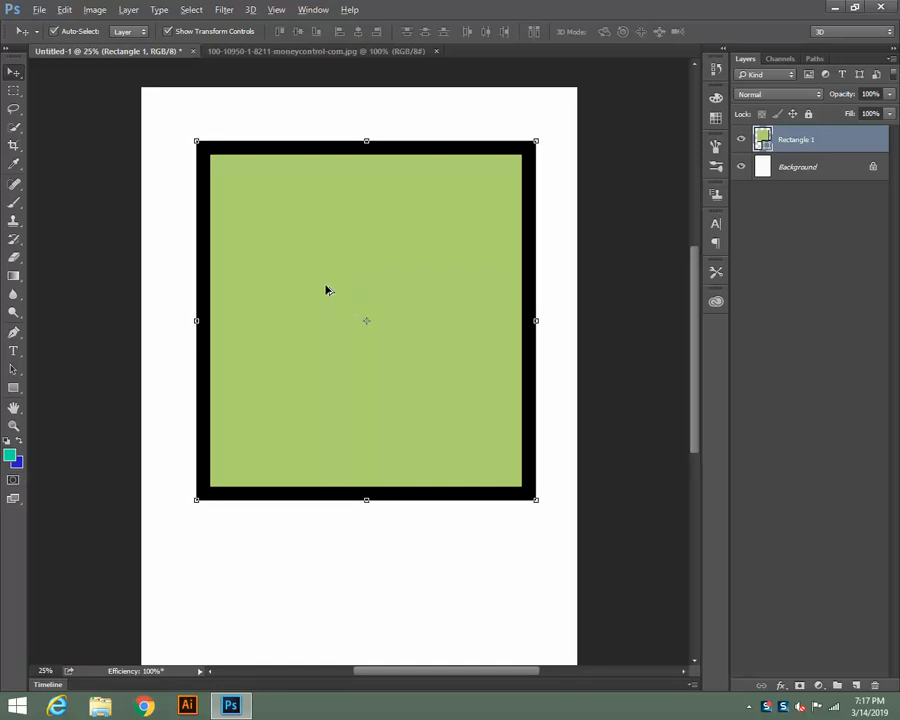
# - Fill the rectangle with the teal foreground colour, toggle the fill for comparison, and leave it undone
pyautogui.hotkey('alt', 'BackSpace')
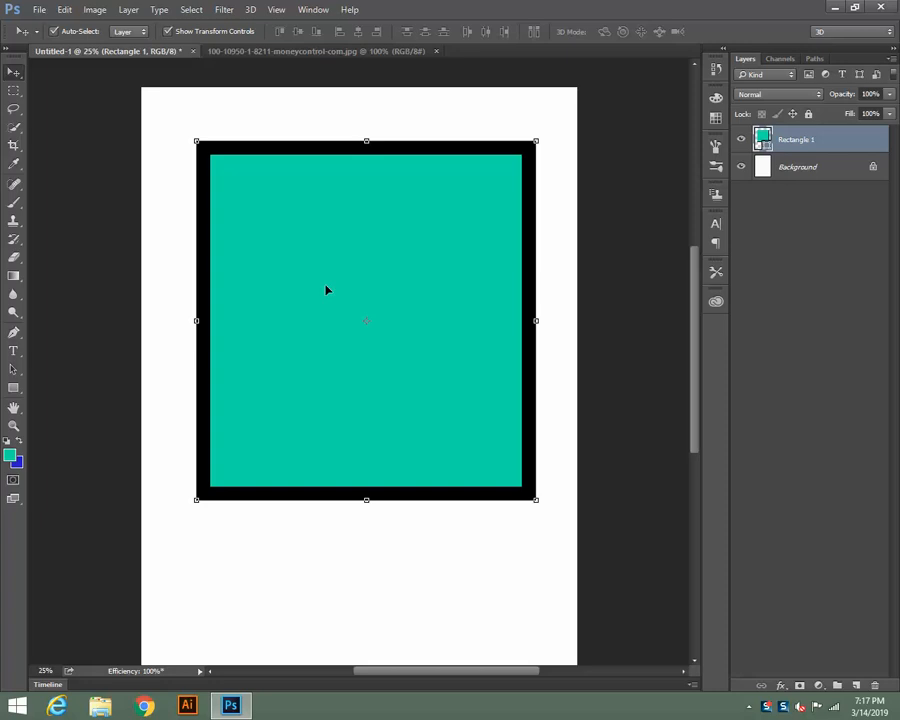
pyautogui.hotkey('ctrl', 'z')
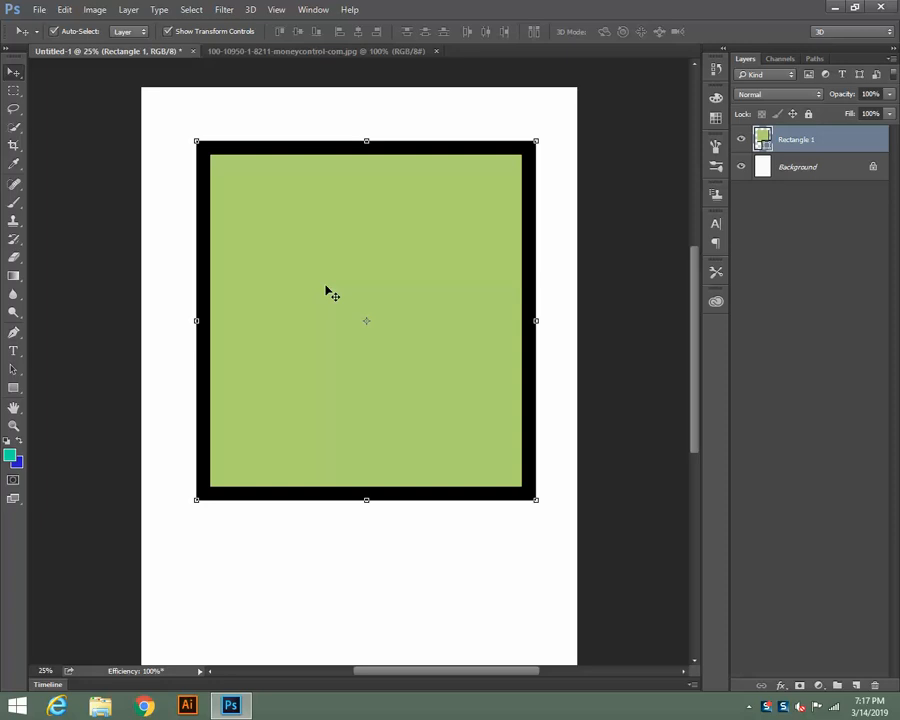
pyautogui.hotkey('ctrl', 'z')
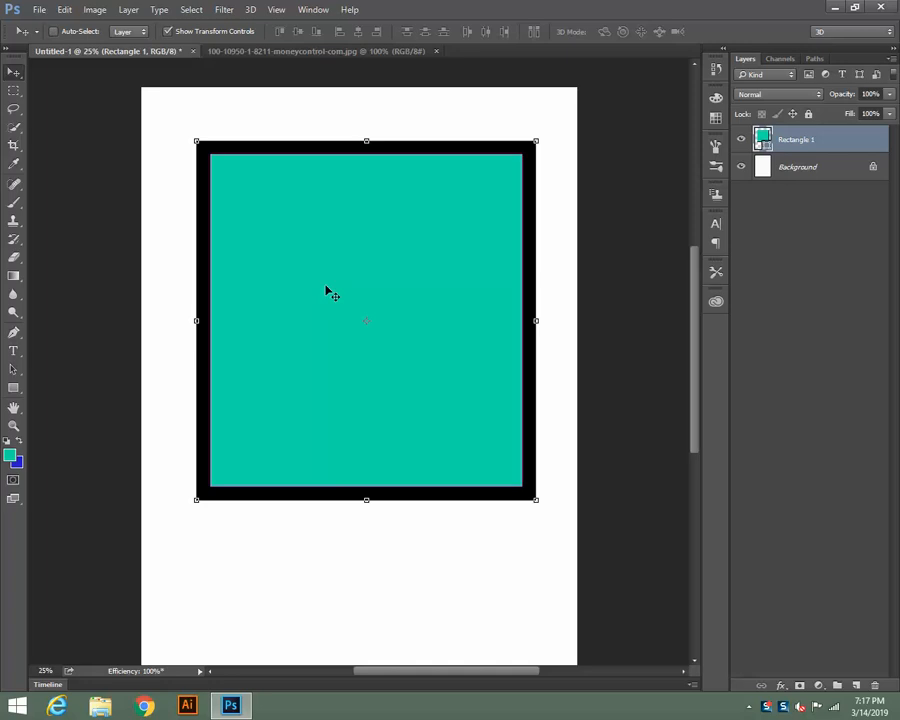
pyautogui.hotkey('ctrl', 'z')
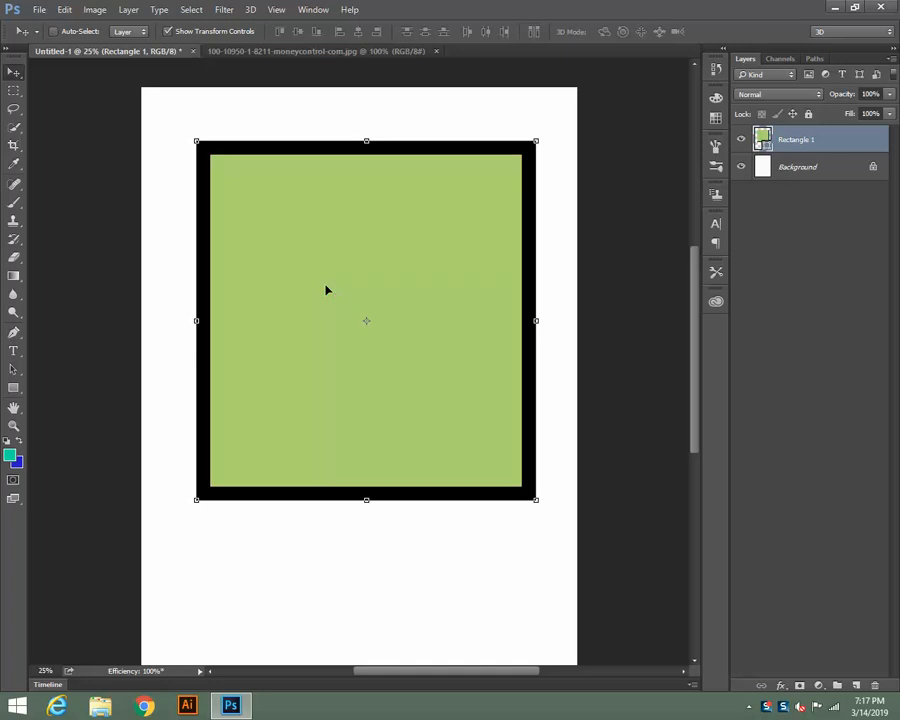
# - Fill the rectangle with the blue background colour and undo that fill
pyautogui.press('ctrl')
pyautogui.hotkey('ctrl', 'BackSpace')
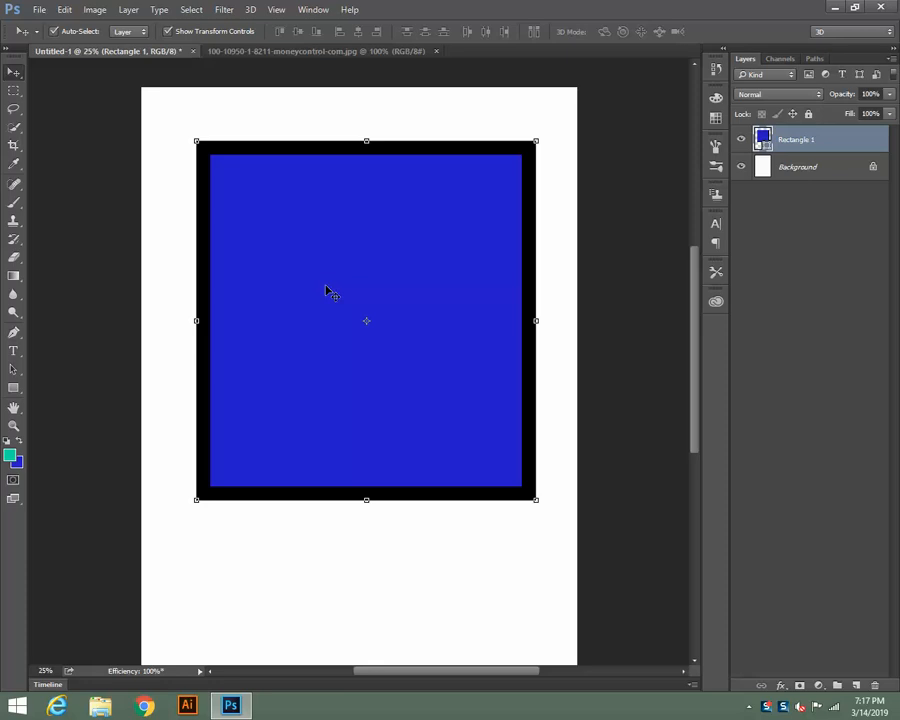
pyautogui.hotkey('ctrl', 'z')
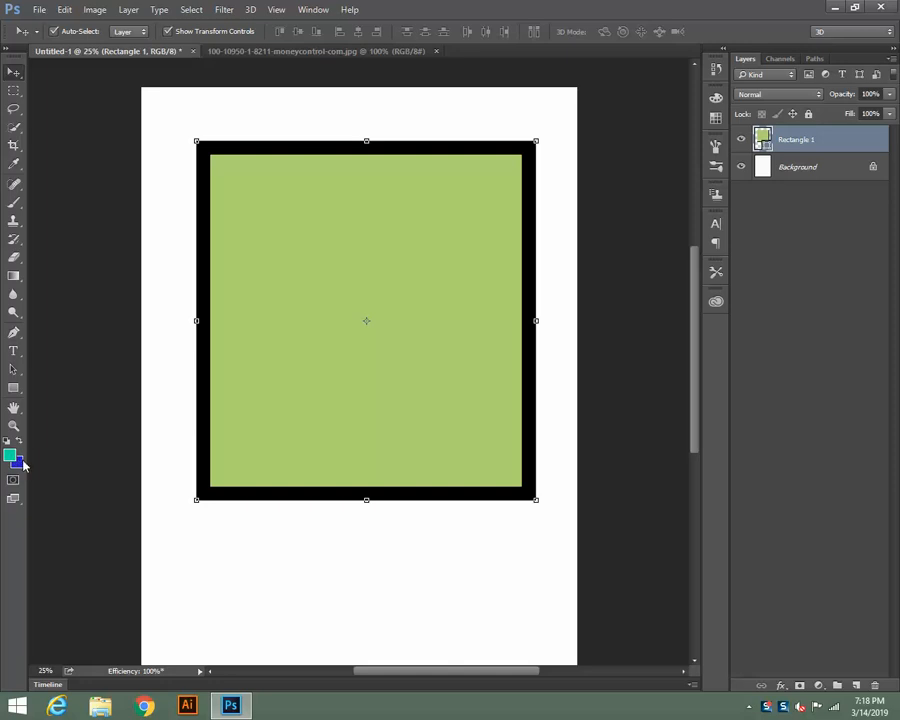
# - Try blue and lighter green shades as the Rectangle 1 layer's solid colour, and settle on a dark olive green
pyautogui.doubleClick(766, 146)
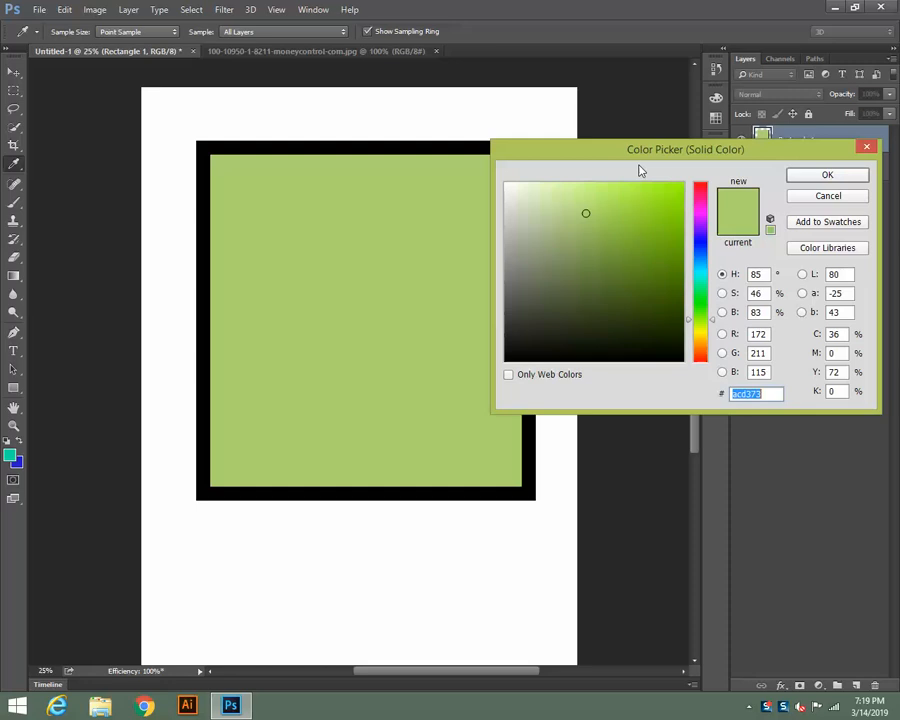
pyautogui.click(700, 244)
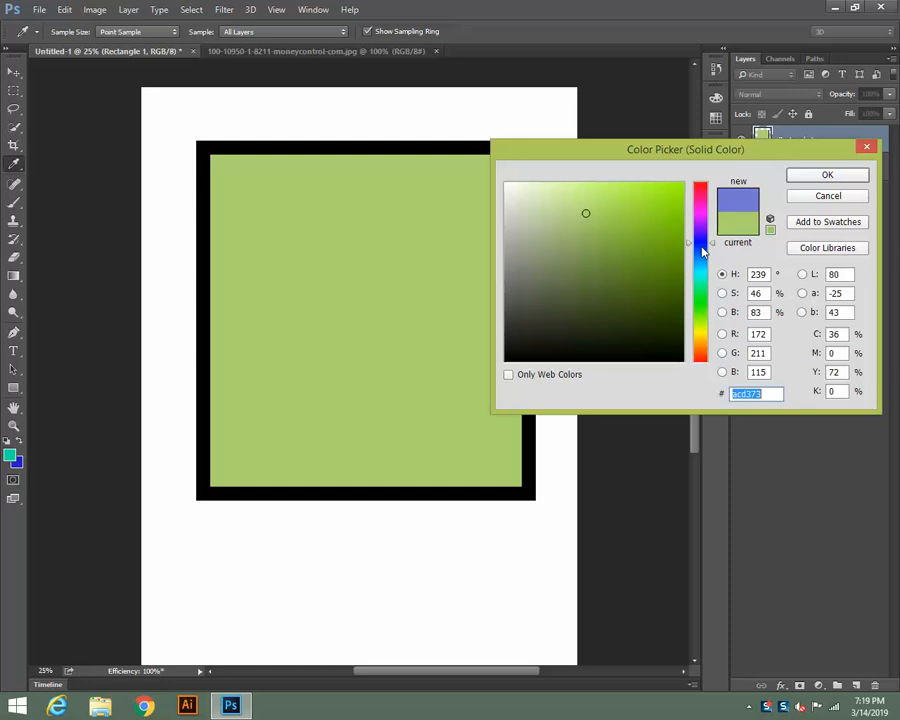
pyautogui.moveTo(701, 247); pyautogui.dragTo(700, 268)
pyautogui.click(699, 253)
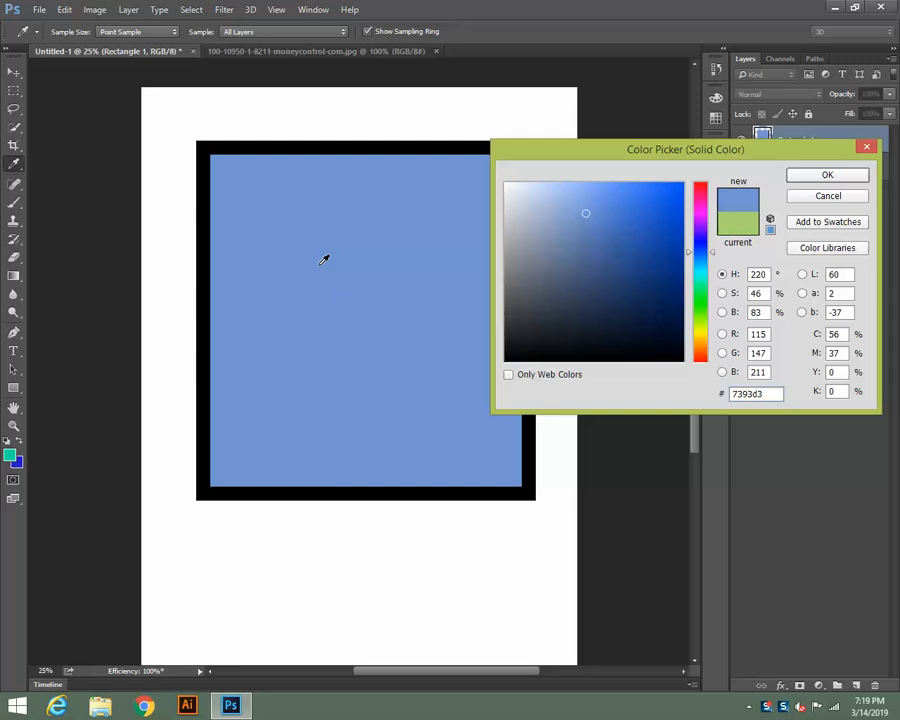
pyautogui.click(701, 288)
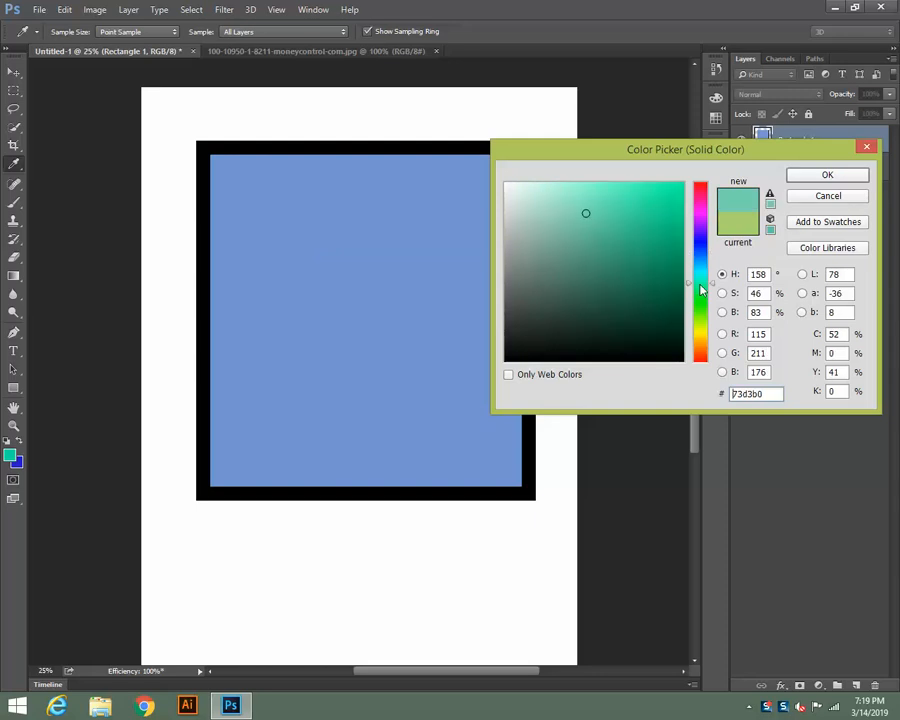
pyautogui.moveTo(701, 288); pyautogui.dragTo(701, 316)
pyautogui.click(611, 292)
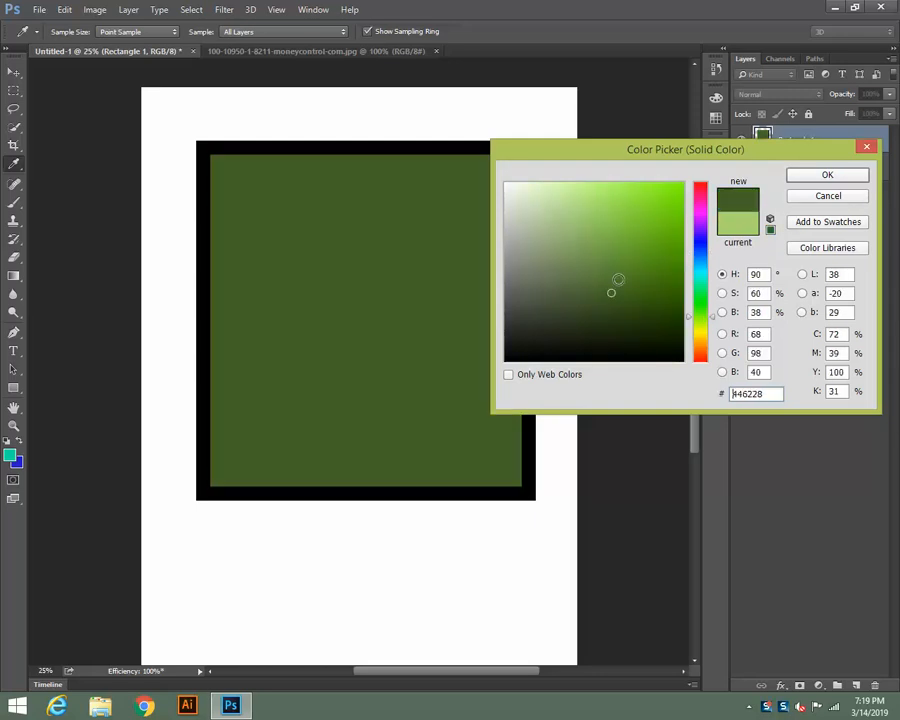
pyautogui.moveTo(618, 280)
pyautogui.mouseDown()
pyautogui.moveTo(628, 252)
pyautogui.moveTo(626, 192)
pyautogui.moveTo(545, 210)
pyautogui.mouseUp()
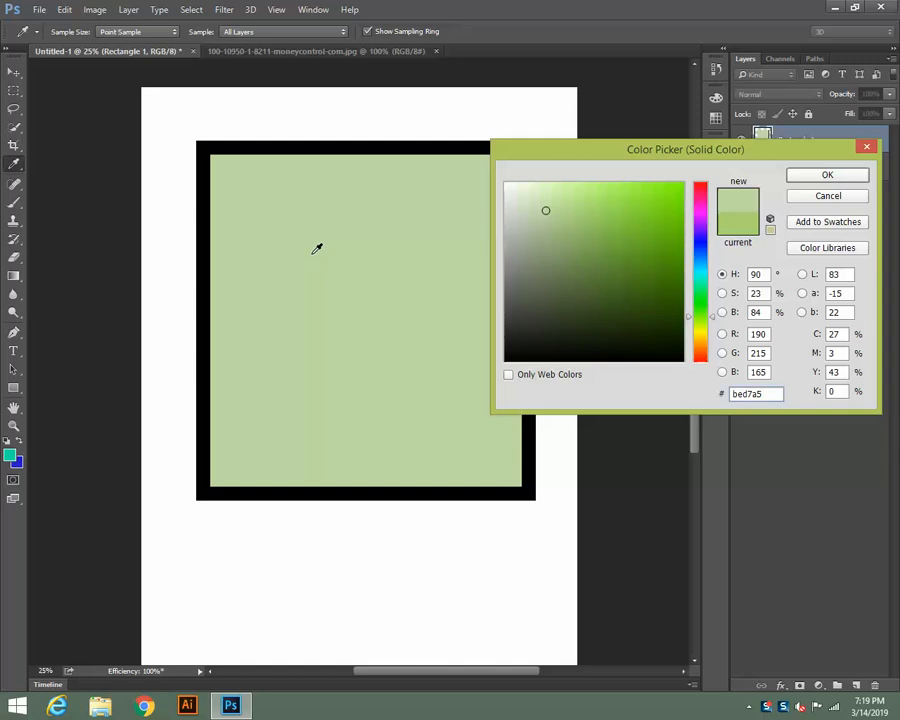
pyautogui.click(663, 191)
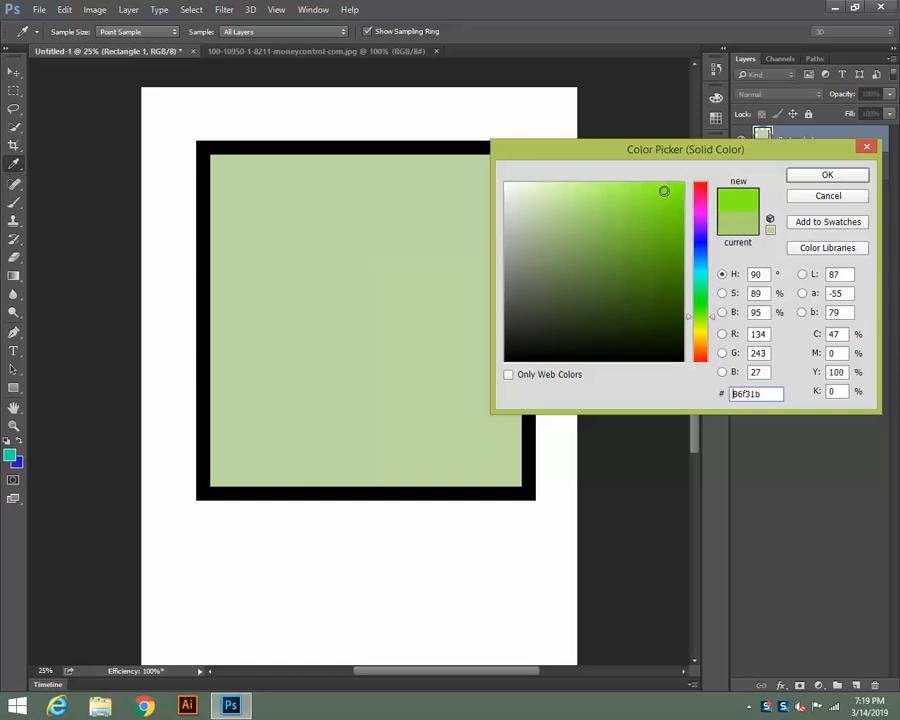
pyautogui.moveTo(663, 191)
pyautogui.mouseDown()
pyautogui.moveTo(630, 244)
pyautogui.moveTo(584, 200)
pyautogui.mouseUp()
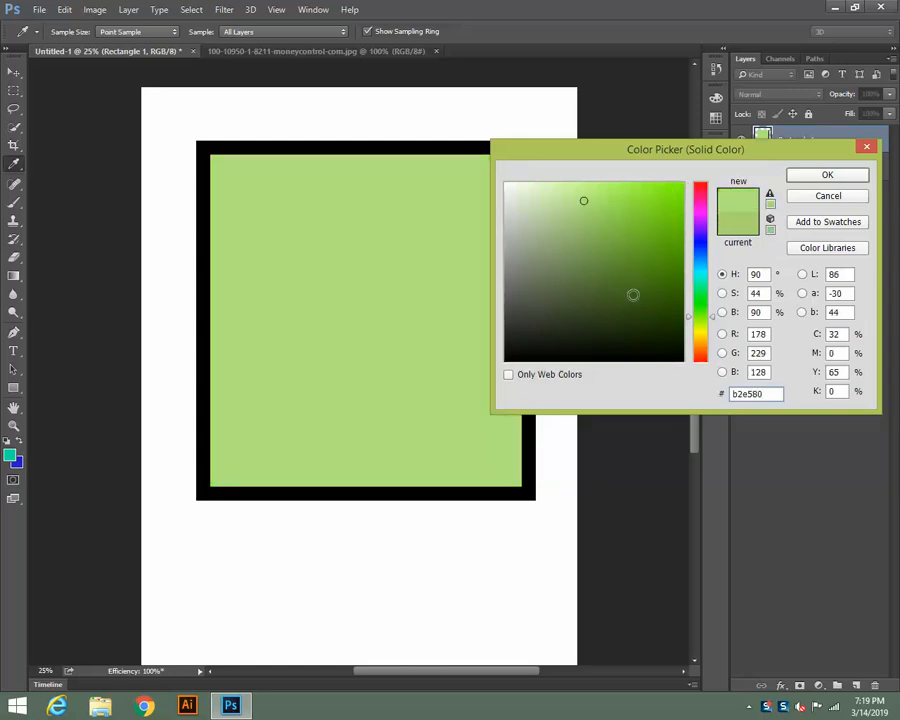
pyautogui.click(633, 295)
pyautogui.click(796, 177)
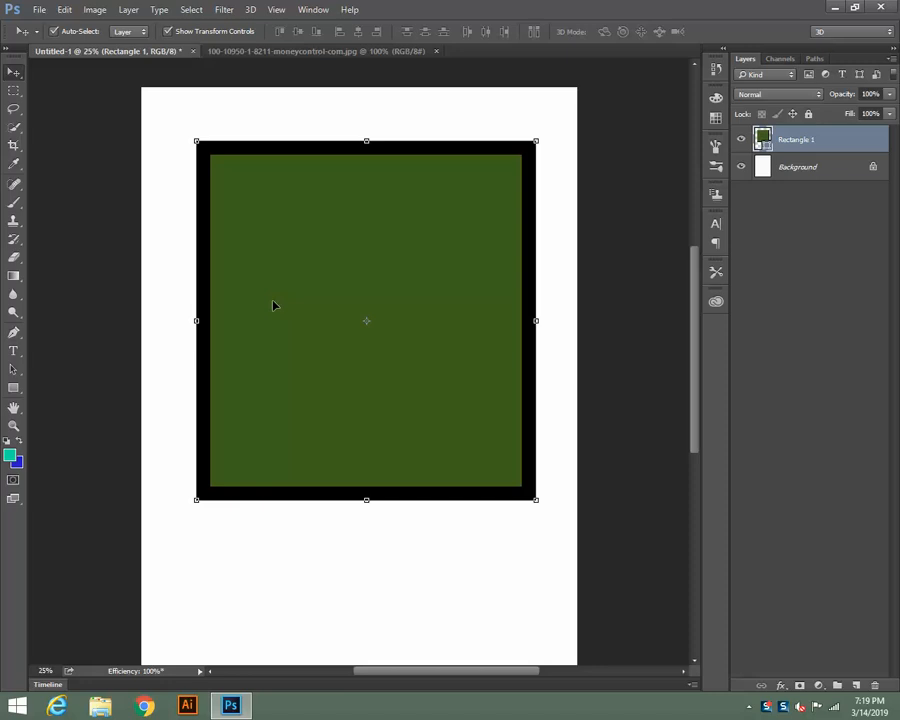
# - Draw three large overlapping rectangles on the page with the same fill and stroke, the last about 1580 by 1496 px
pyautogui.click(15, 390)
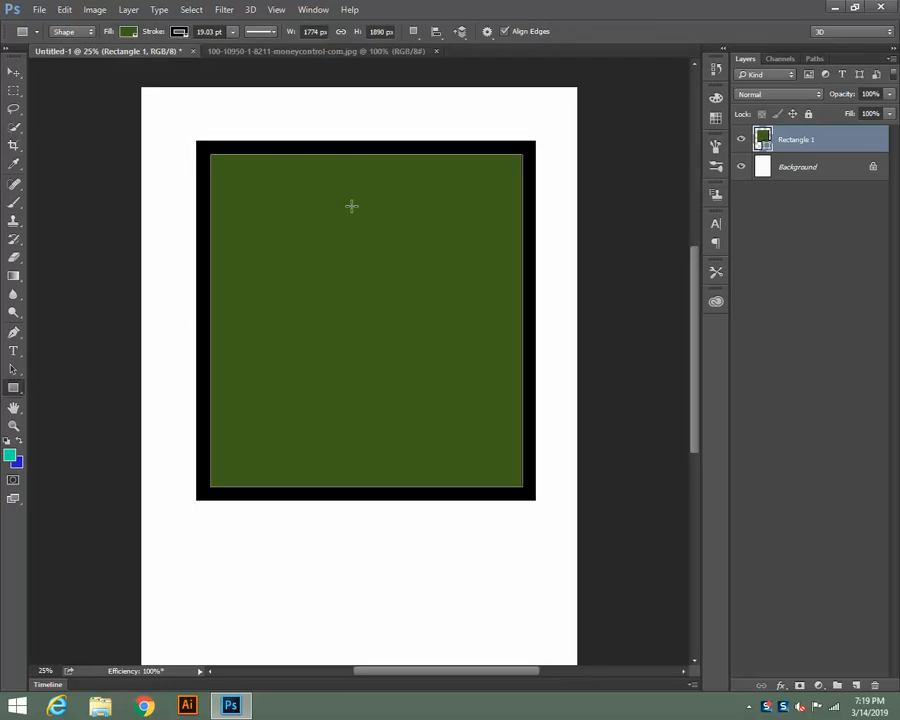
pyautogui.moveTo(282, 190); pyautogui.dragTo(484, 500)
pyautogui.moveTo(171, 242); pyautogui.dragTo(450, 613)
pyautogui.moveTo(253, 119); pyautogui.dragTo(532, 381)
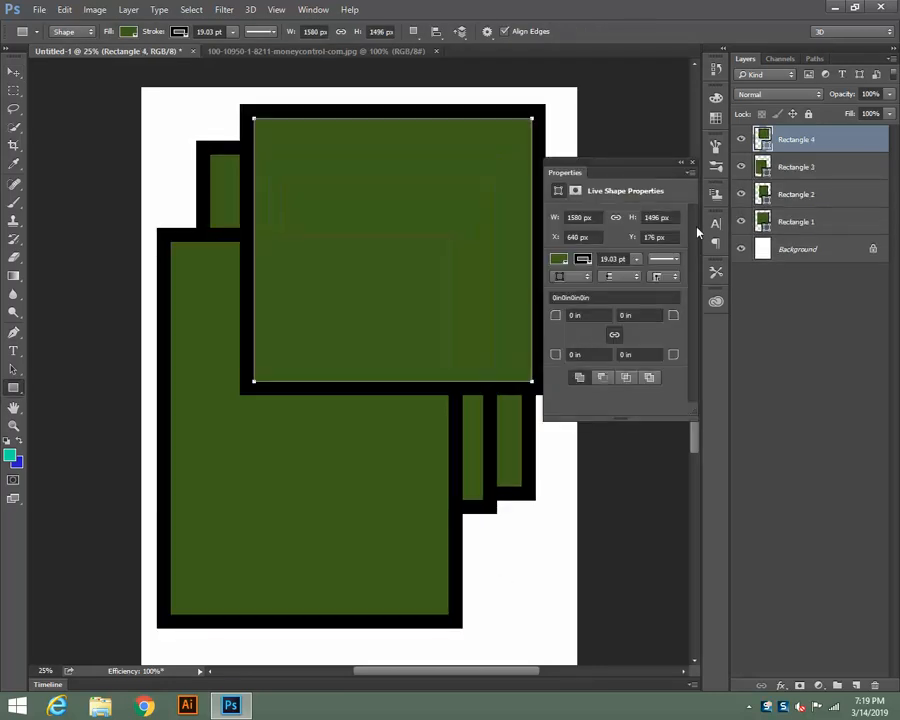
pyautogui.click(691, 166)
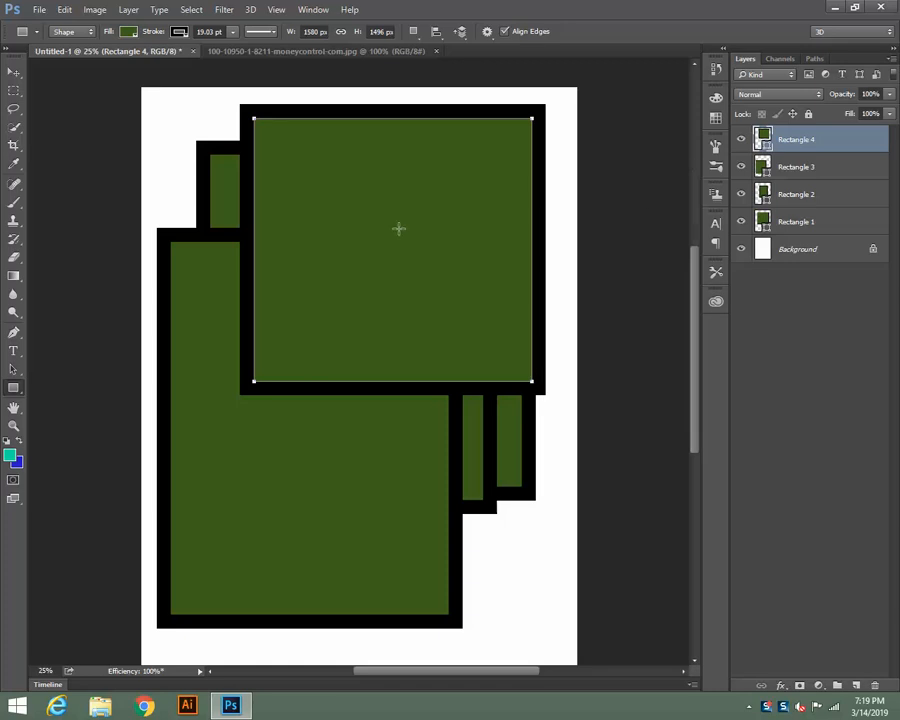
# - Delete the Rectangle 4 layer, confirming the deletion, and undo it
pyautogui.click(13, 72)
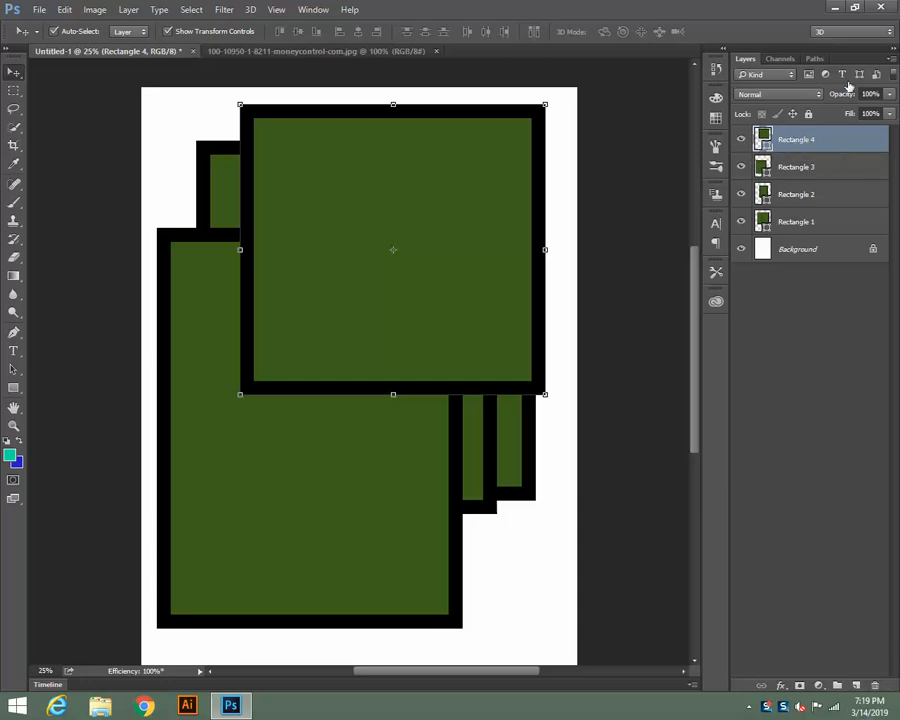
pyautogui.click(873, 686)
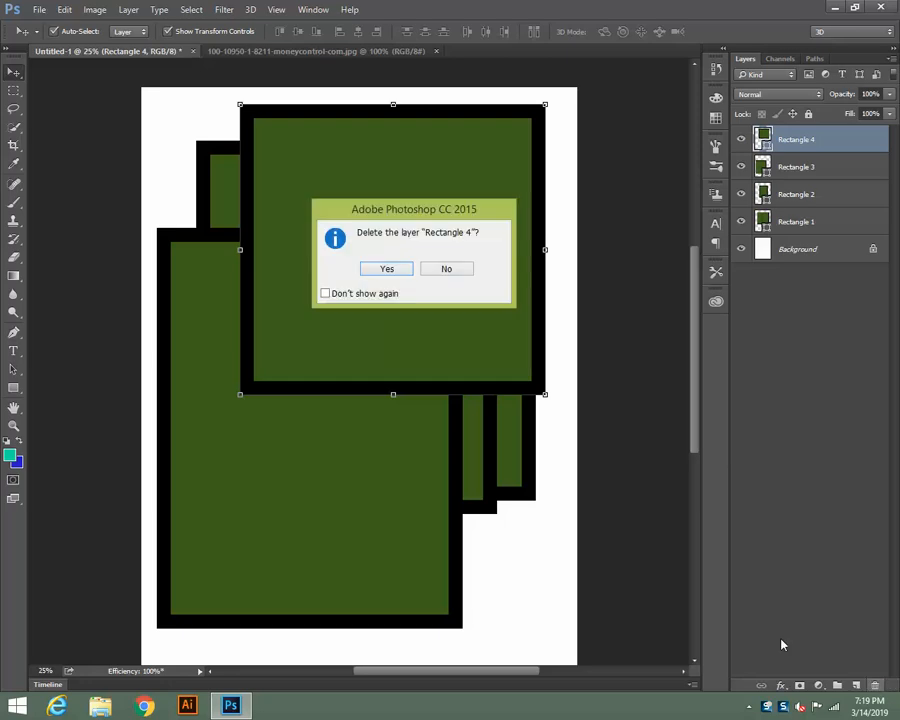
pyautogui.click(388, 268)
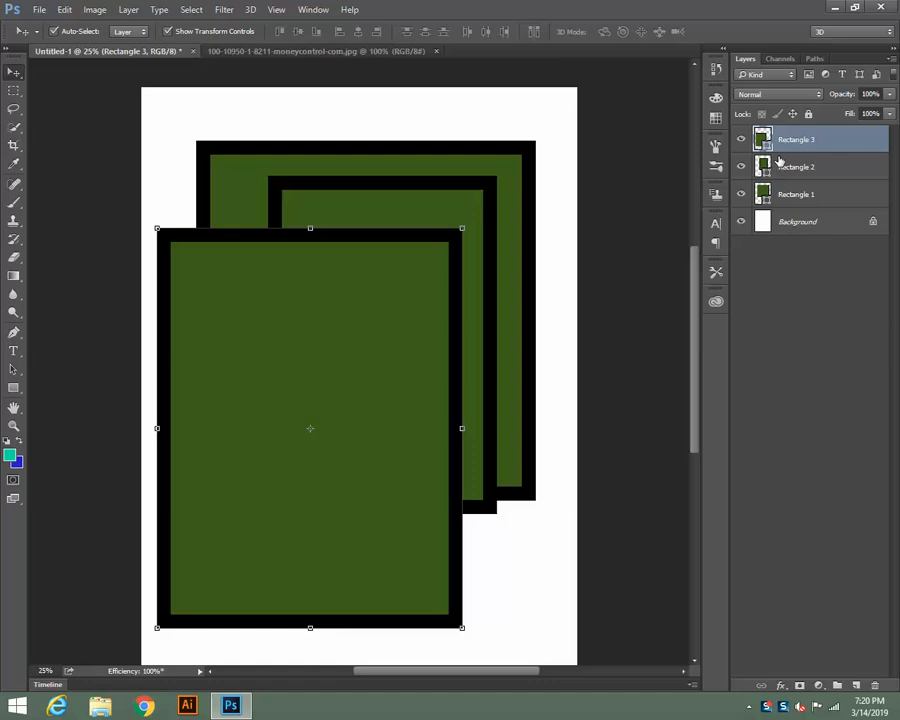
pyautogui.hotkey('ctrl', 'z')
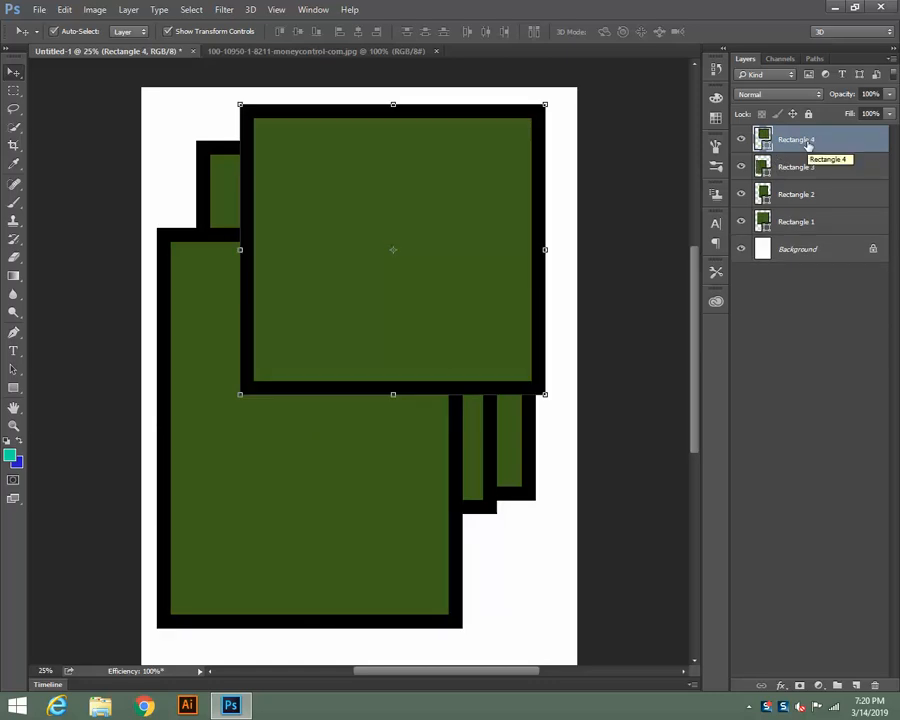
# - Delete the Rectangle 4 layer directly without a confirmation prompt two times, undoing each deletion
pyautogui.press('Delete')
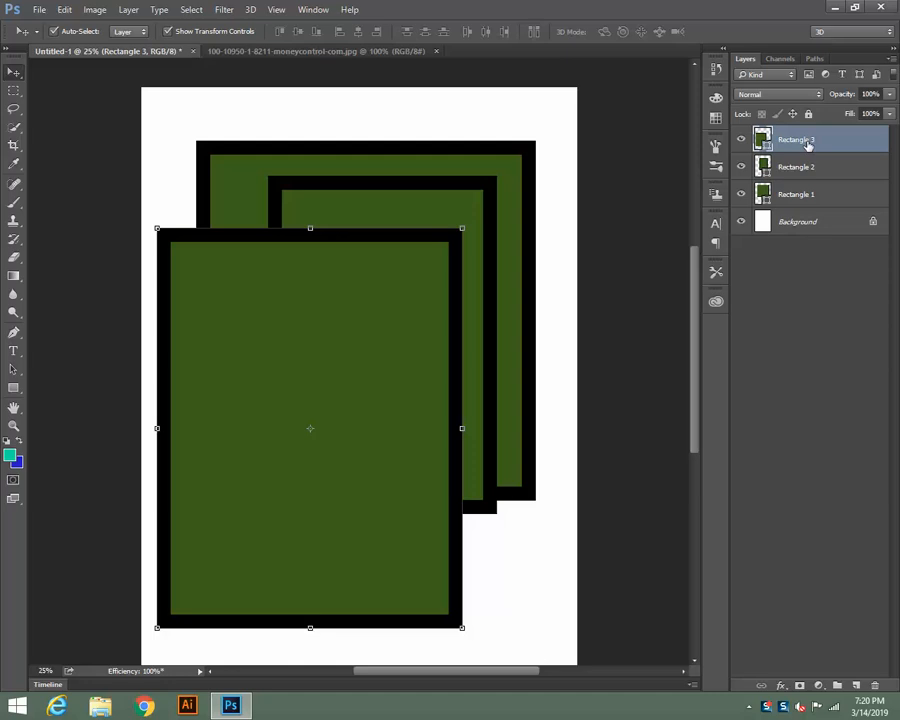
pyautogui.hotkey('ctrl', 'z')
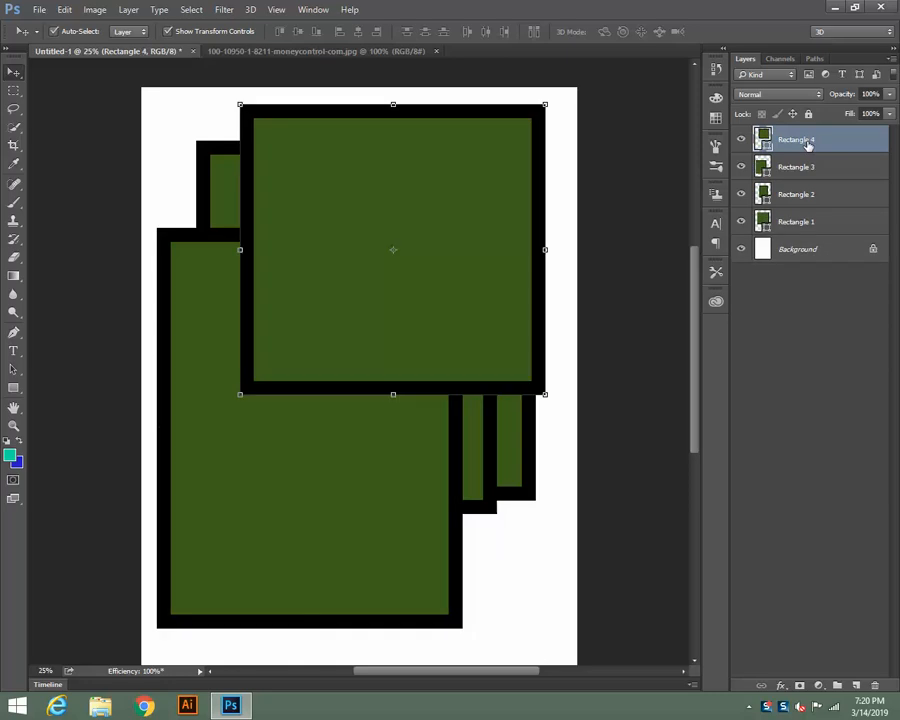
pyautogui.press('Delete')
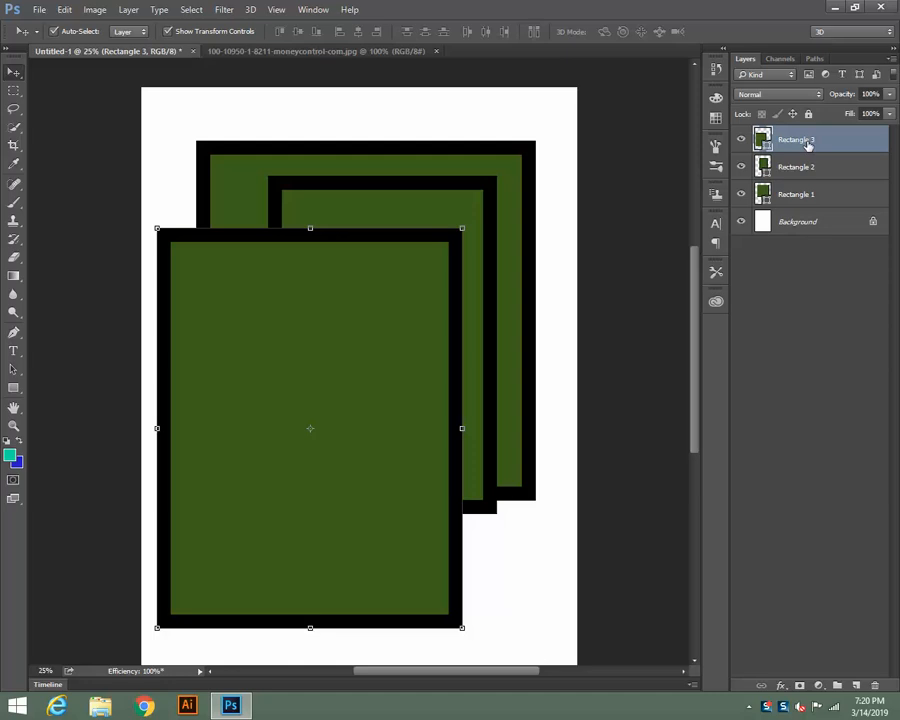
pyautogui.hotkey('ctrl', 'z')
# - Delete Rectangle 4 using the Delete Layer command with confirmation, and restore the layer by undoing
pyautogui.moveTo(893, 62)
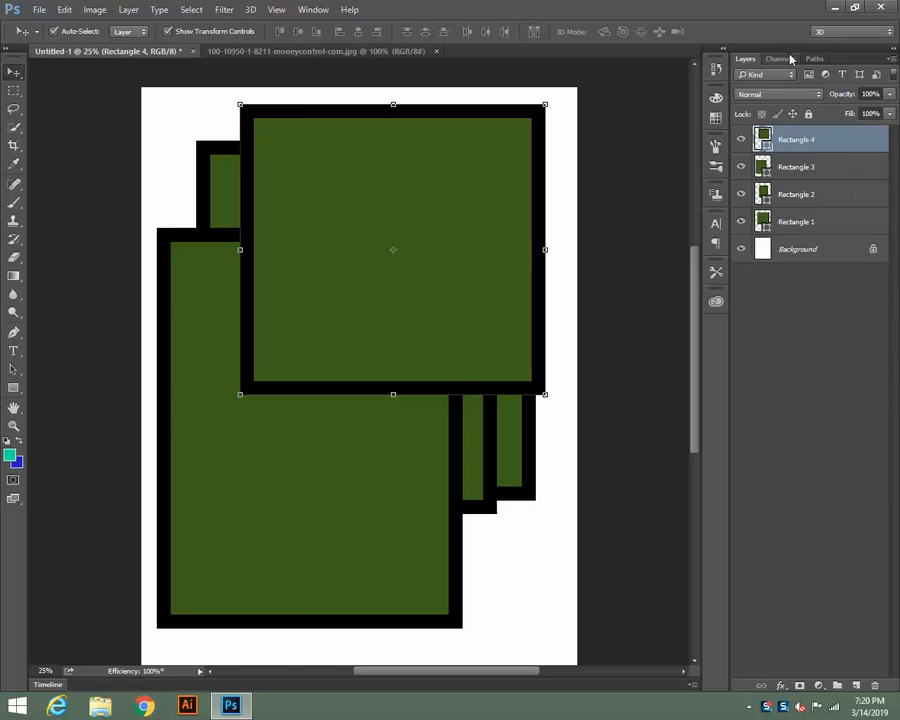
pyautogui.click(894, 60)
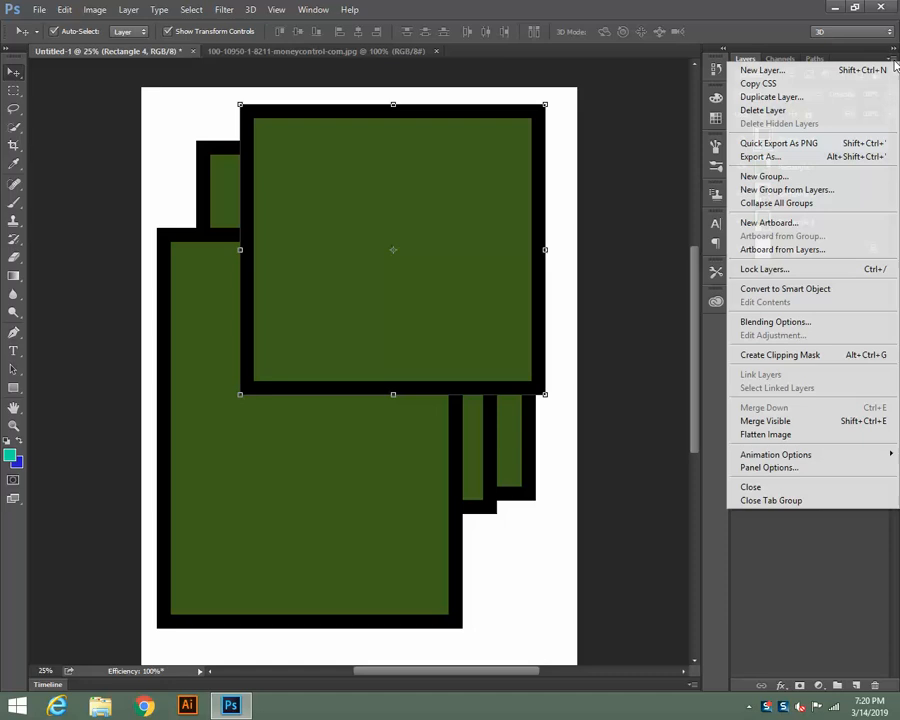
pyautogui.click(781, 112)
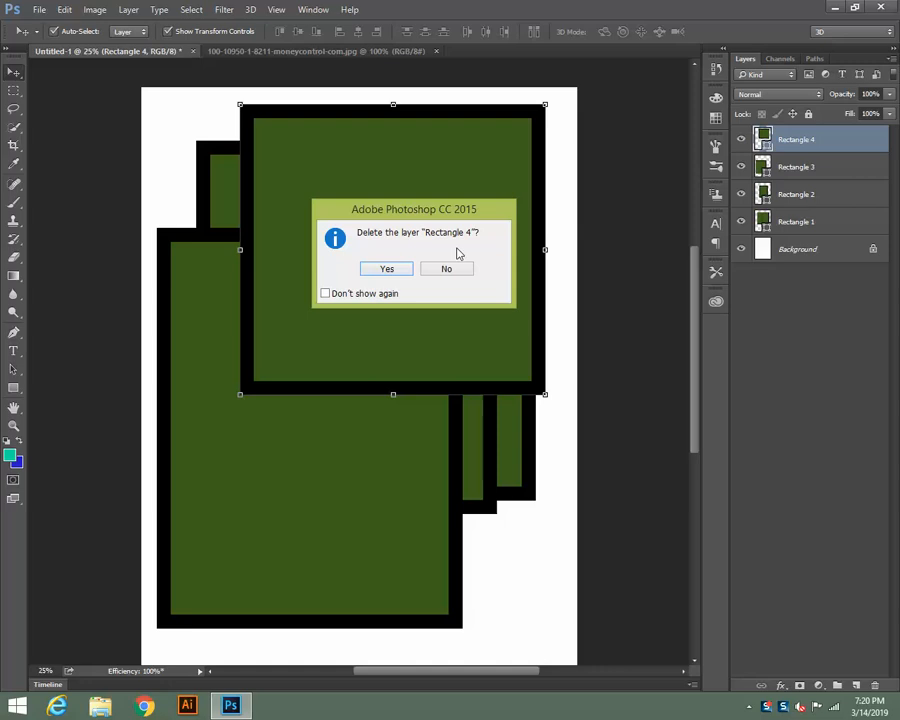
pyautogui.click(387, 269)
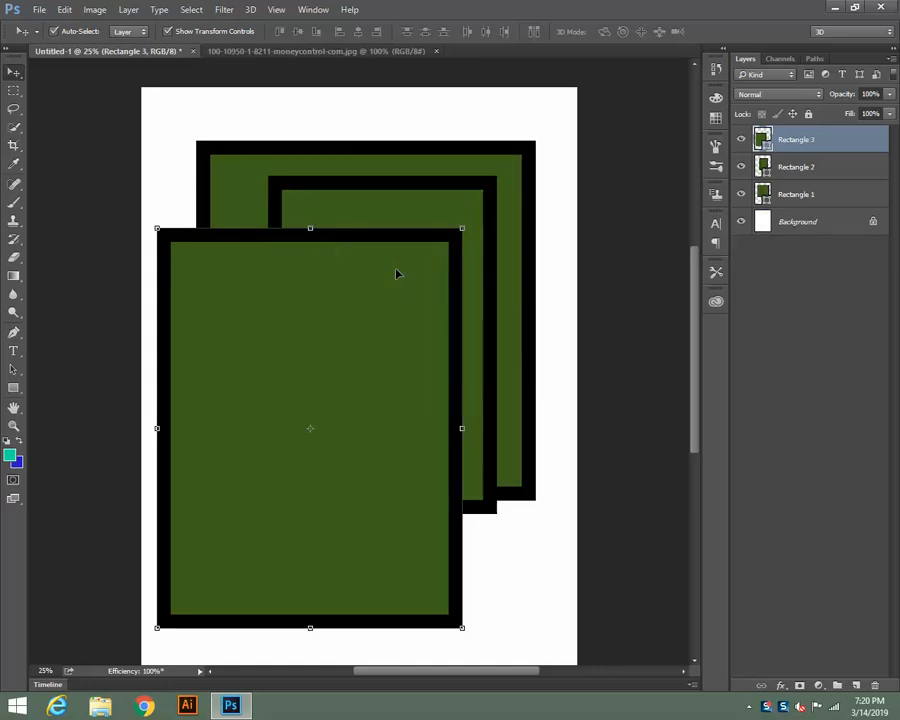
pyautogui.hotkey('ctrl', 'z')
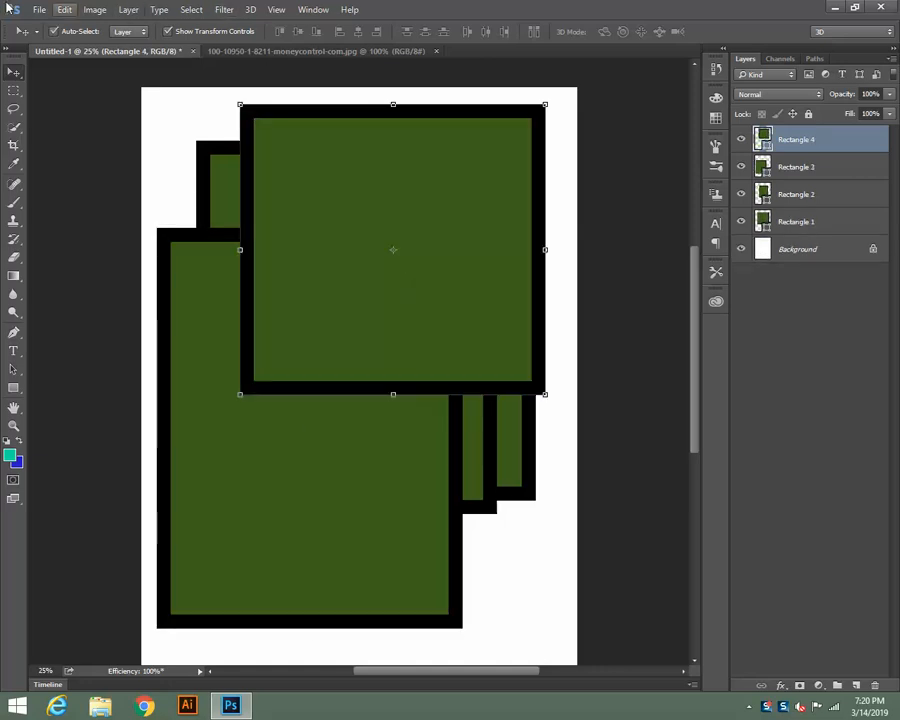
pyautogui.click(127, 11)
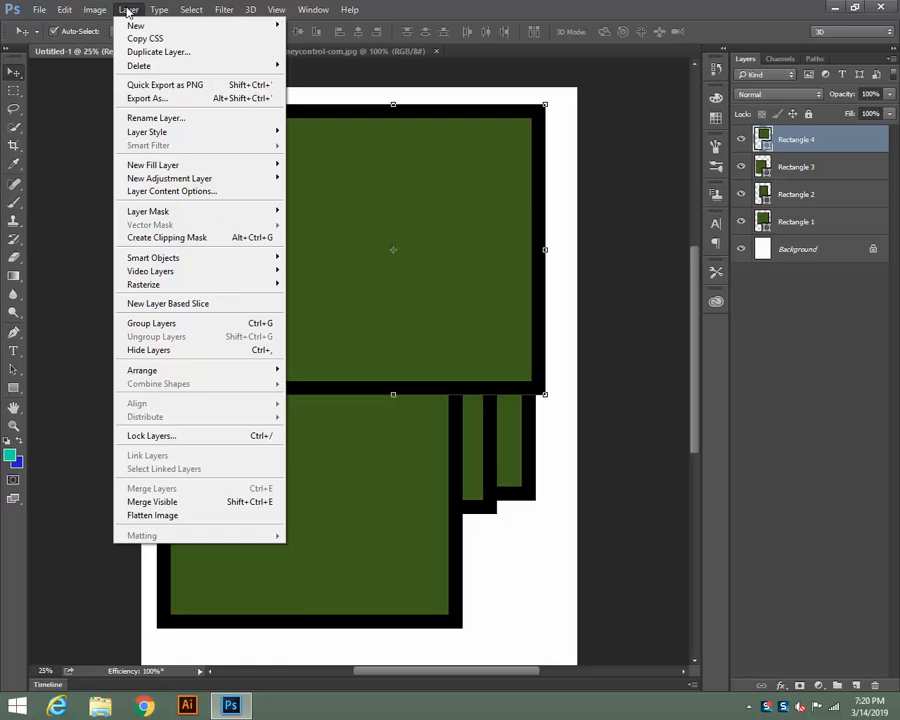
pyautogui.moveTo(133, 73)
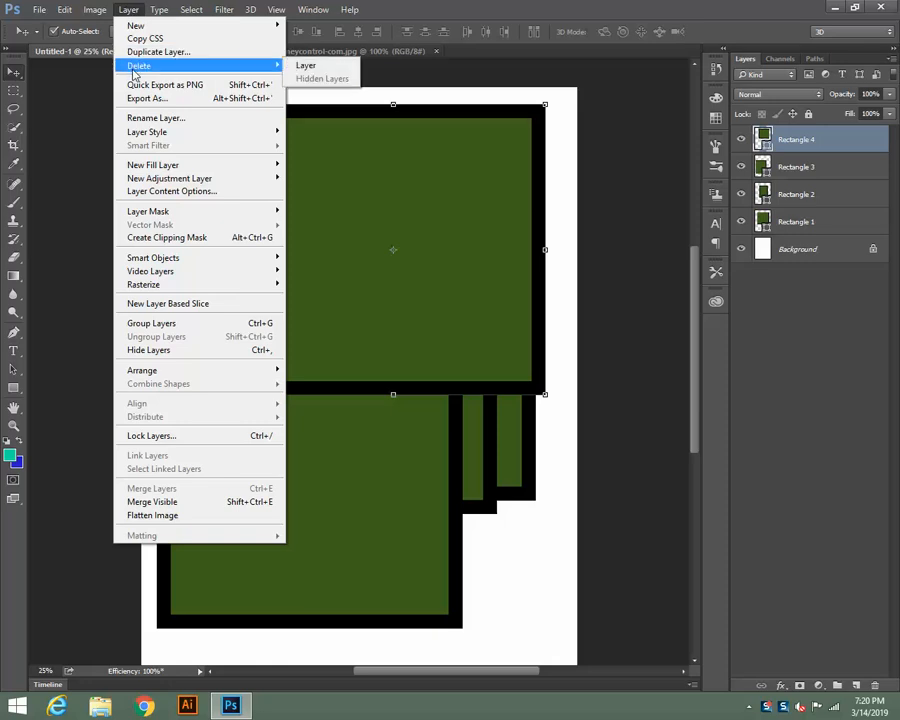
pyautogui.click(325, 72)
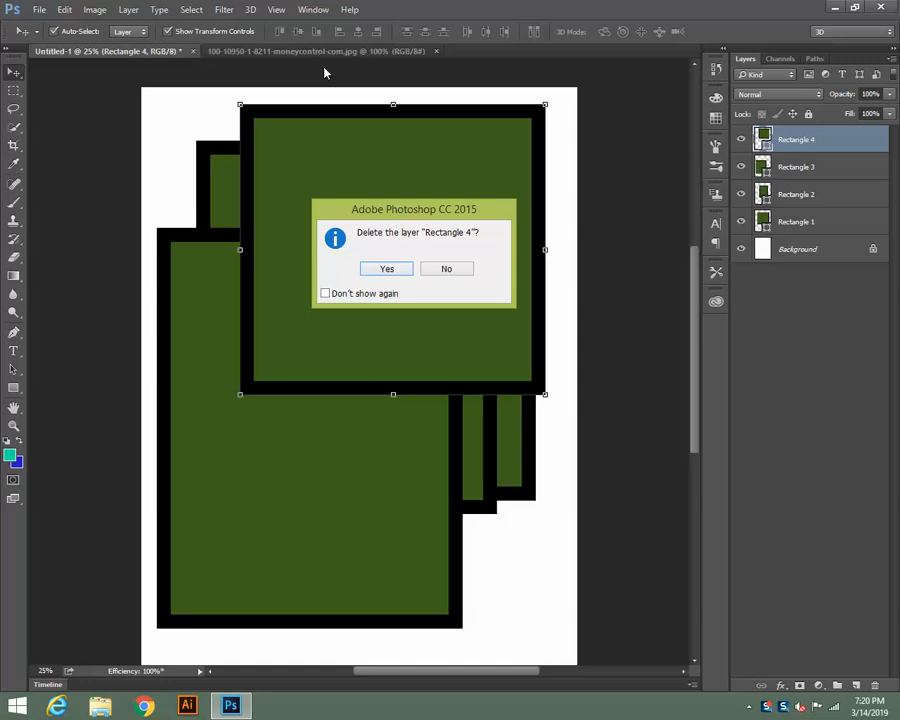
pyautogui.click(444, 269)
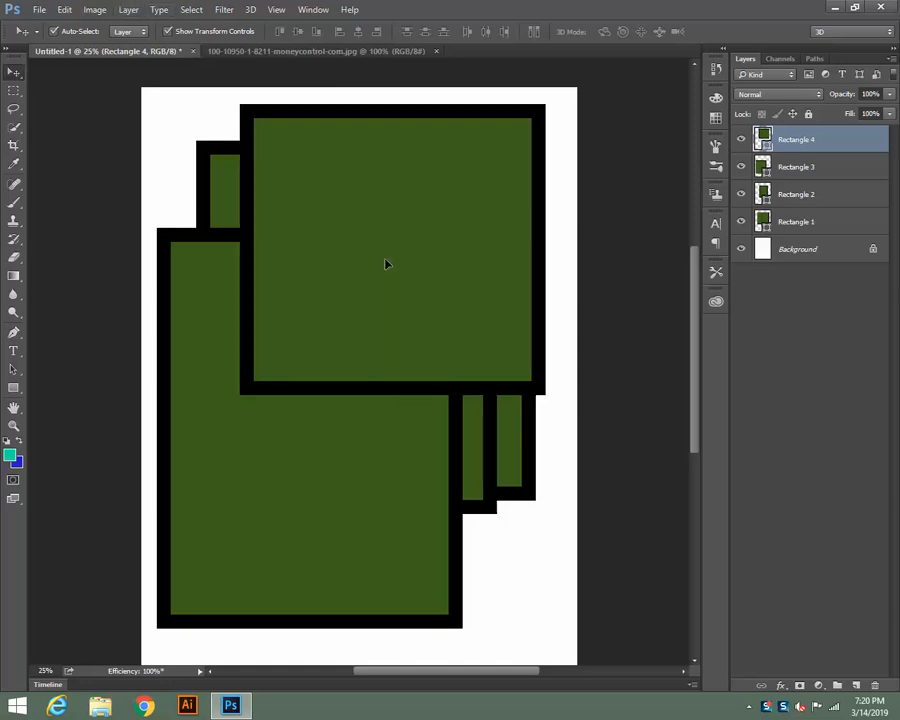
# - Delete the Rectangle 4 layer and move the Rectangle 3 shape up and right over the remaining rectangles
pyautogui.press('Delete')
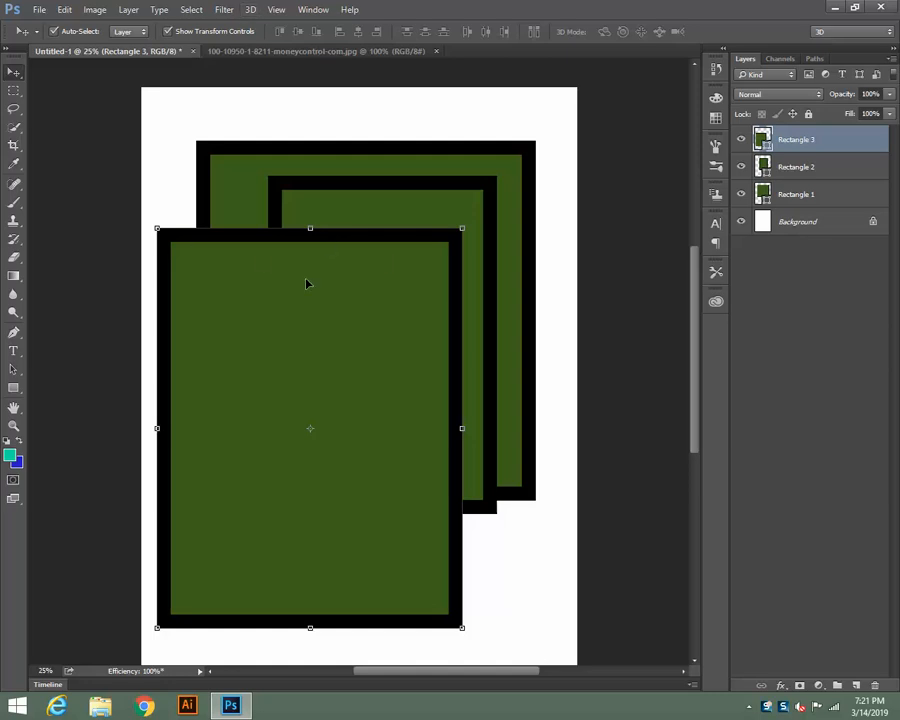
pyautogui.moveTo(309, 280); pyautogui.dragTo(394, 161)
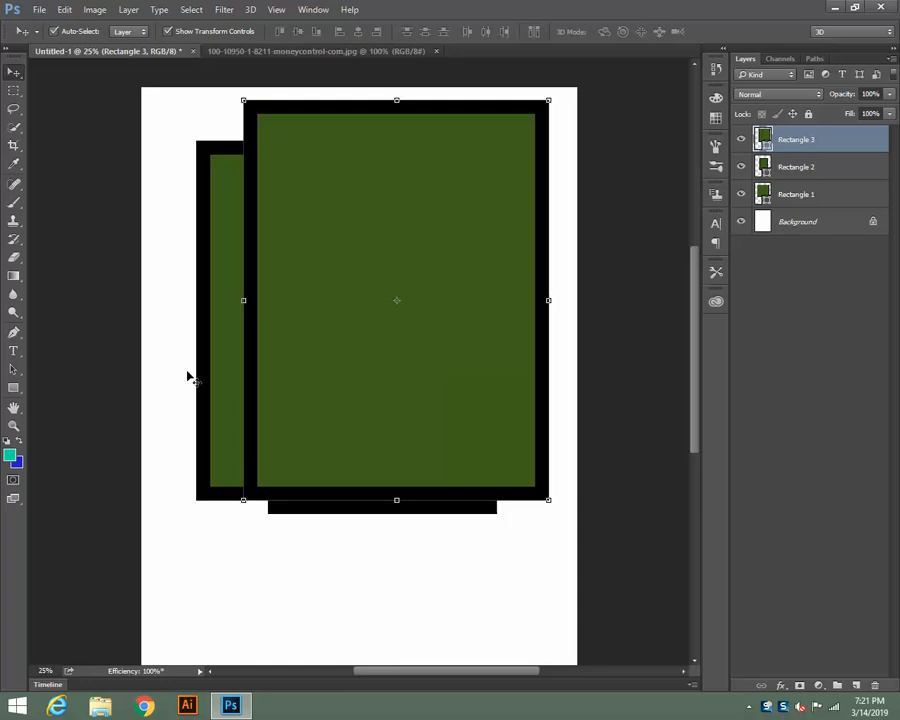
# - Draw three more overlapping rectangles, the second about 2100 by 1640 px and the last about 1420 by 1148 px, and clear the layer selection
pyautogui.click(14, 387)
pyautogui.moveTo(204, 300); pyautogui.dragTo(430, 558)
pyautogui.moveTo(144, 337); pyautogui.dragTo(513, 622)
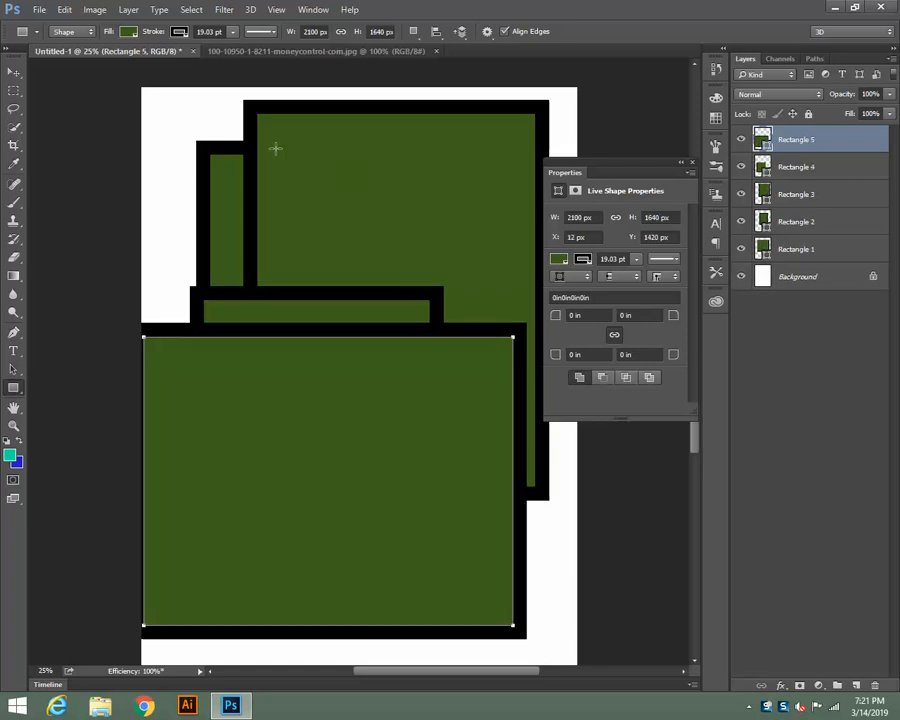
pyautogui.moveTo(184, 153); pyautogui.dragTo(434, 355)
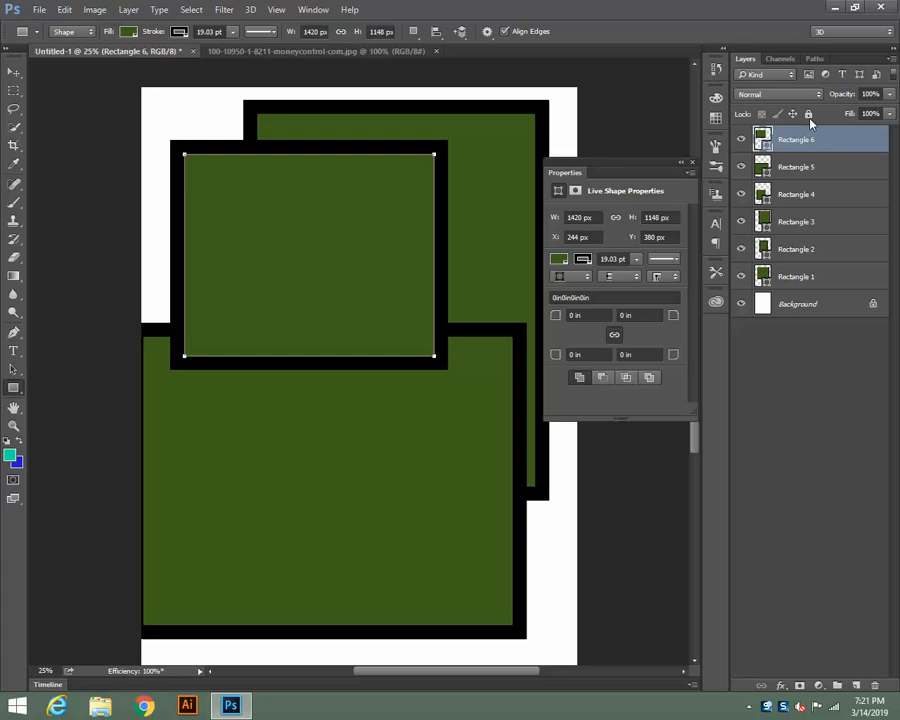
pyautogui.press('v')
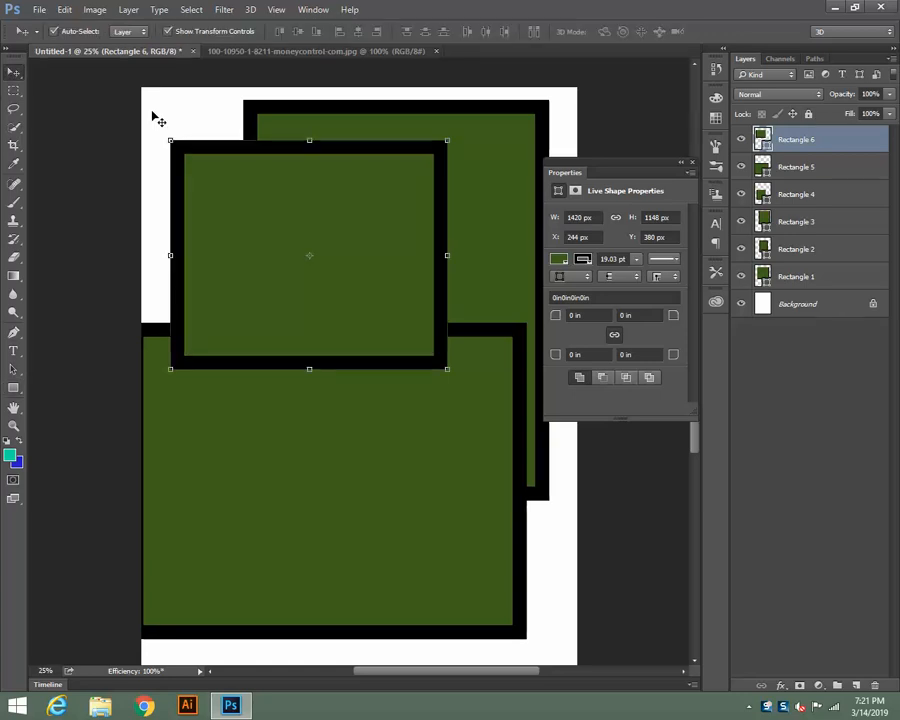
pyautogui.click(156, 119)
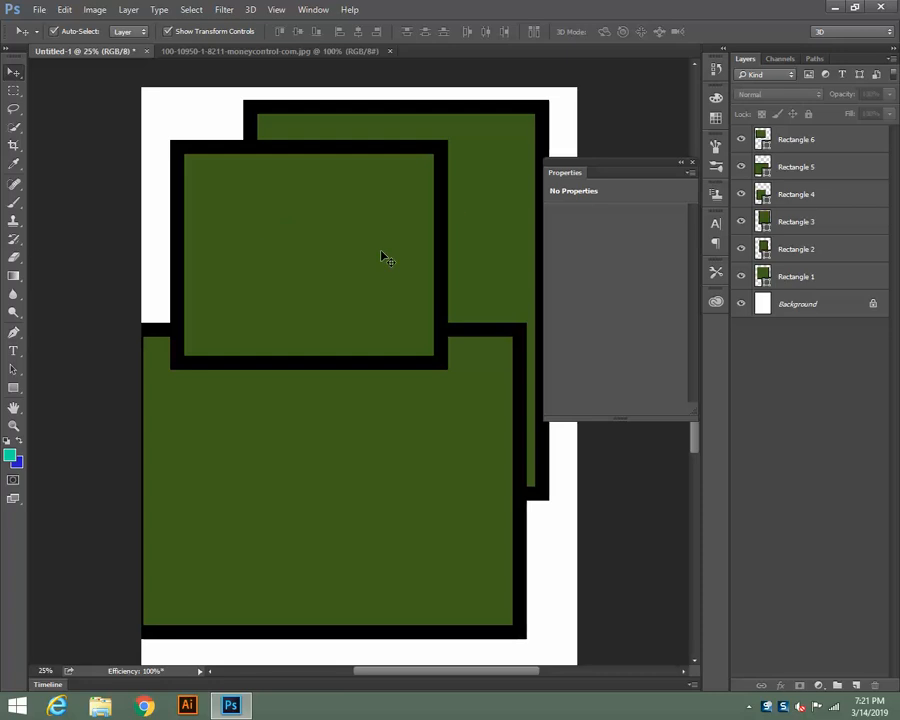
# - Draw a rectangle about 1464 by 1032 px on a new layer directly above Rectangle 1, and clear the layer selection
pyautogui.click(799, 279)
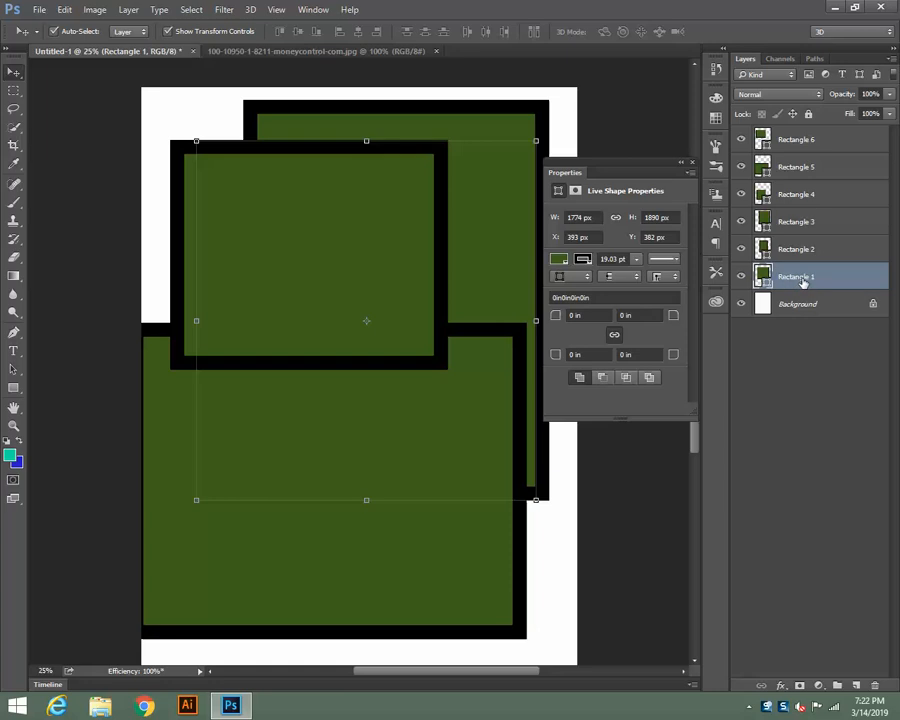
pyautogui.click(692, 164)
pyautogui.click(13, 388)
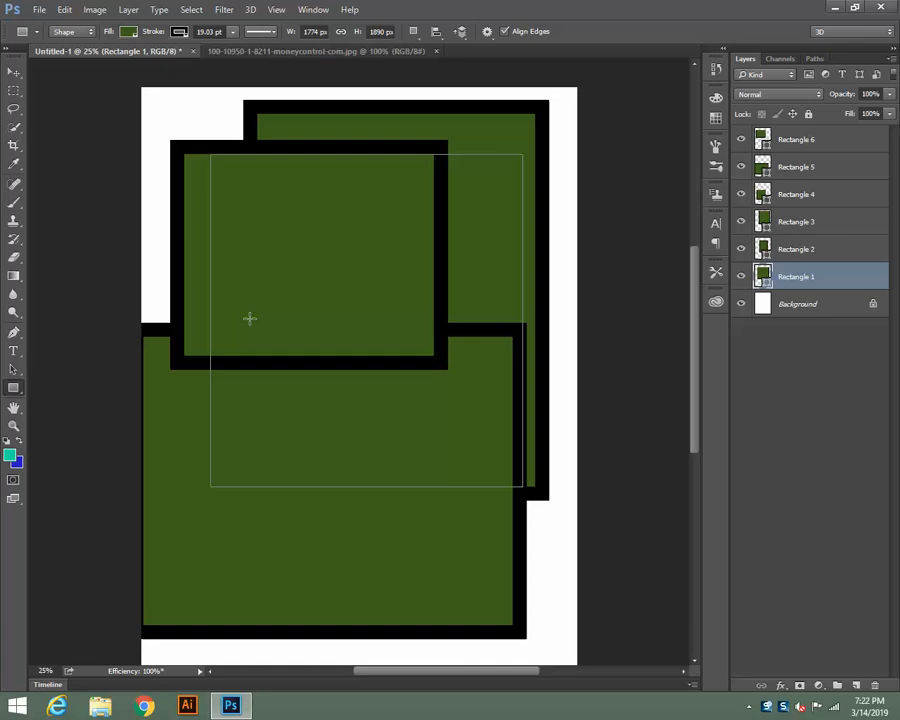
pyautogui.moveTo(249, 304); pyautogui.dragTo(506, 486)
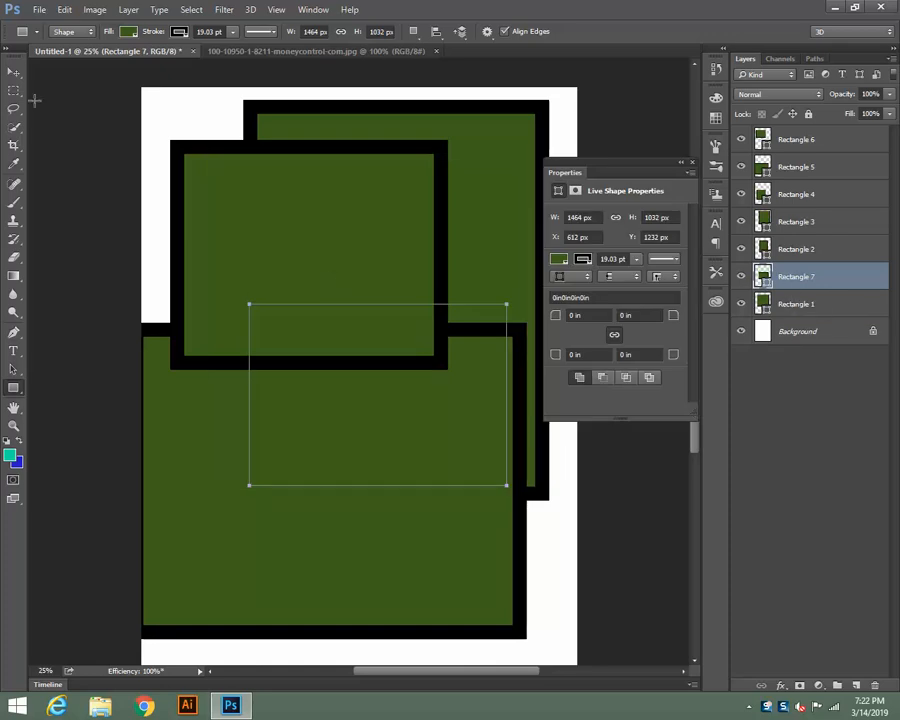
pyautogui.click(13, 72)
pyautogui.click(562, 488)
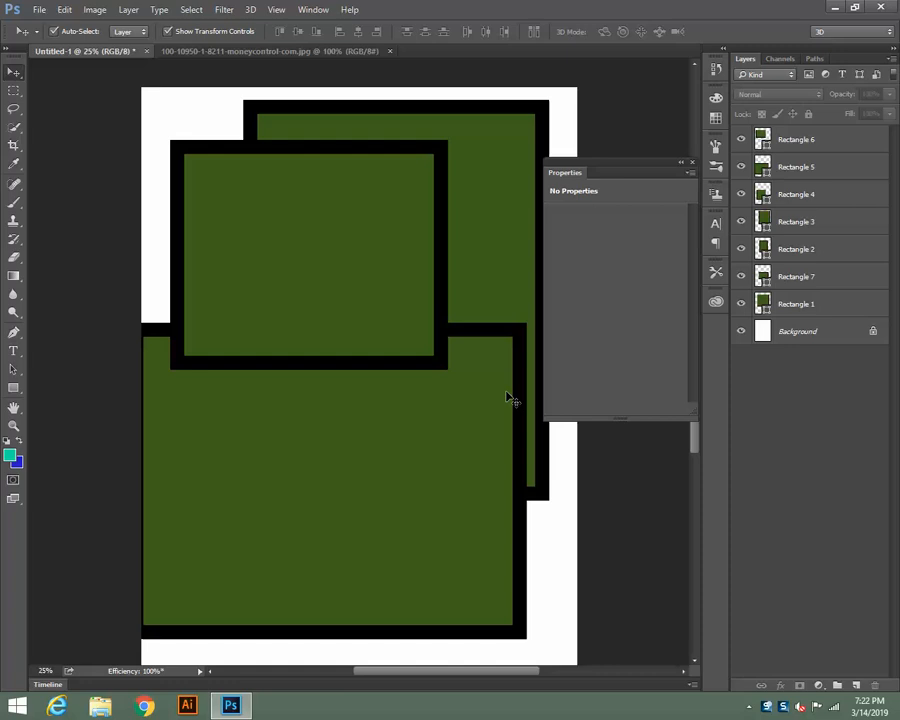
# - Select the Rectangle 7 layer to locate its hidden shape, and switch the selection to the Rectangle 3 shape on the page
pyautogui.click(791, 286)
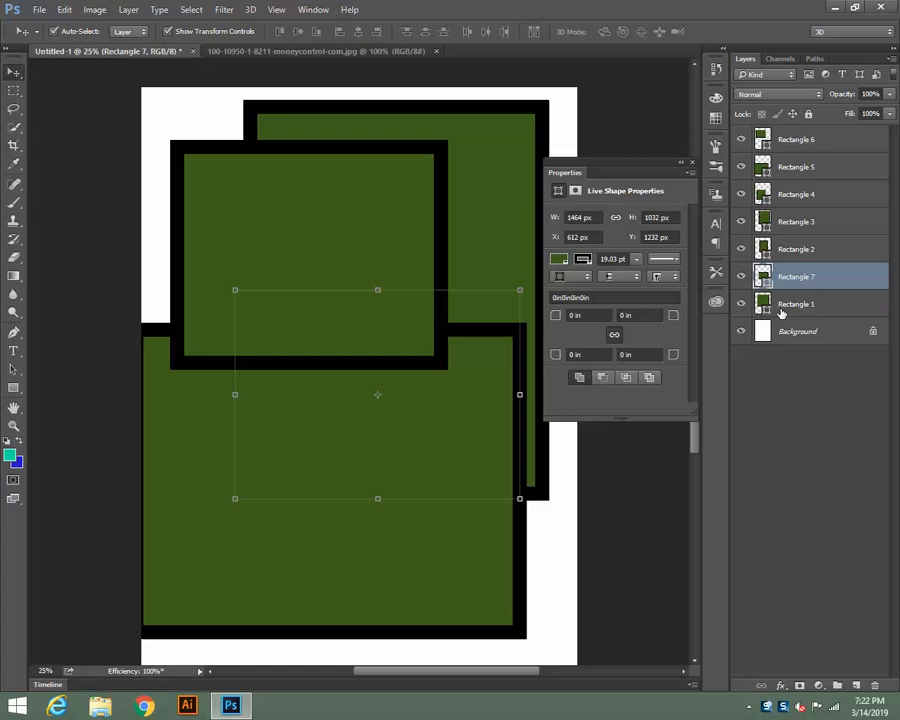
pyautogui.click(692, 163)
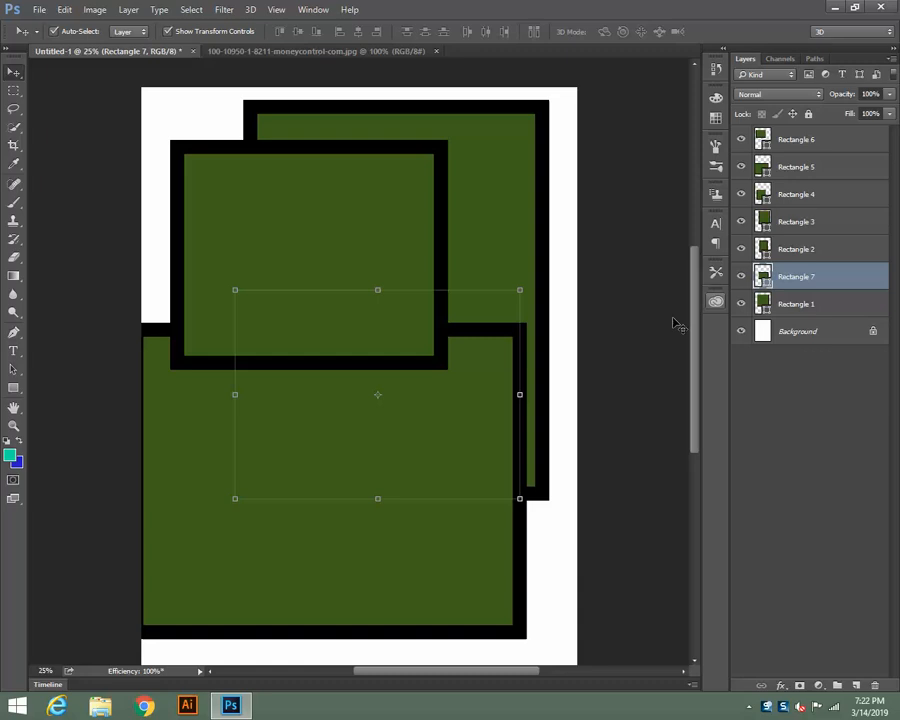
pyautogui.click(615, 333)
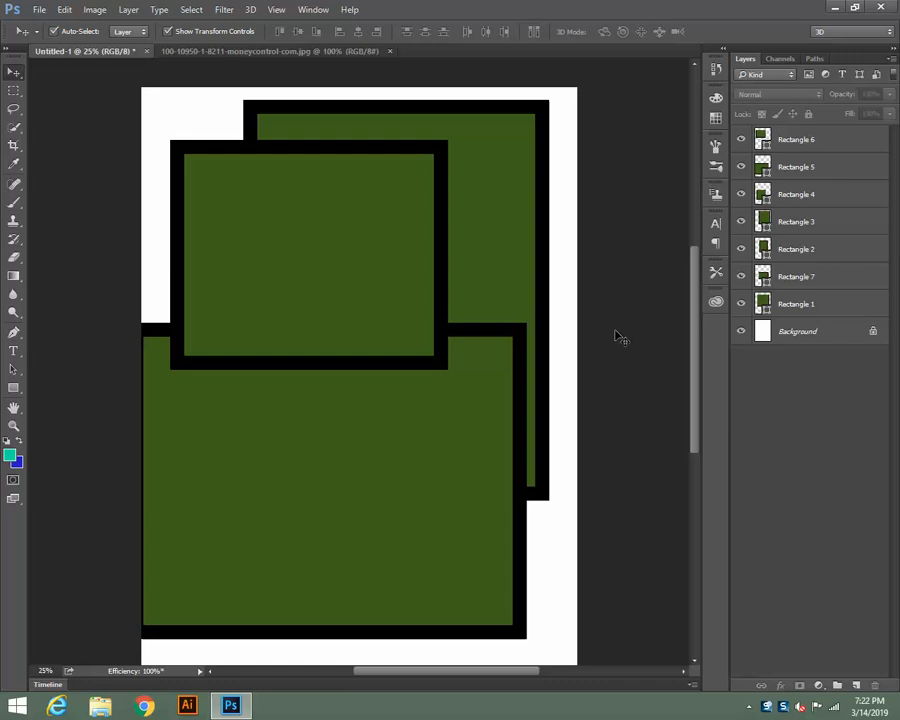
pyautogui.click(538, 267)
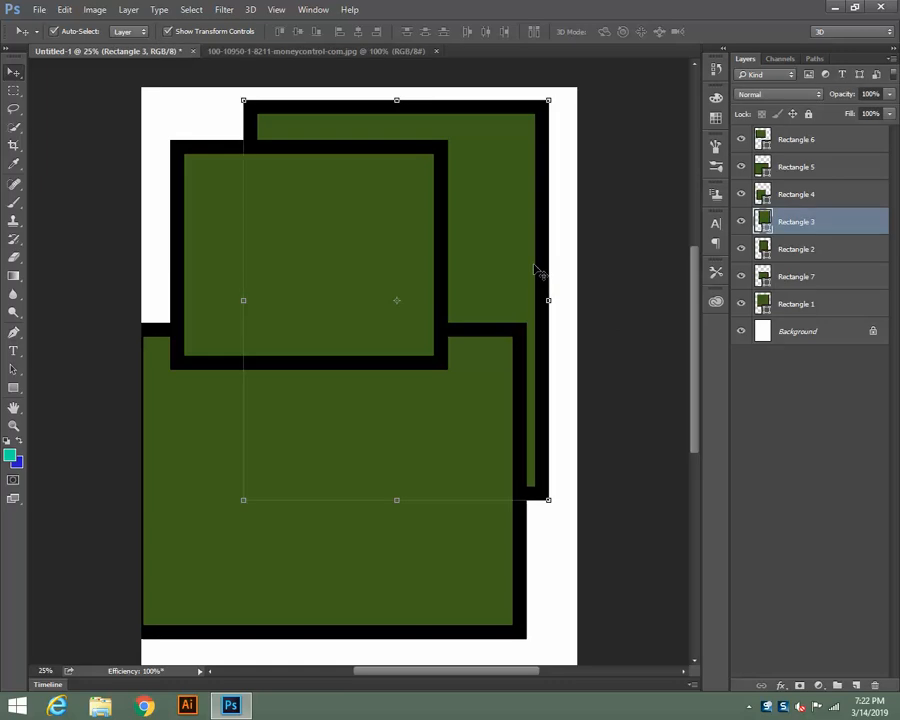
# - Add a new empty layer directly above the Rectangle 2 layer
pyautogui.click(790, 140)
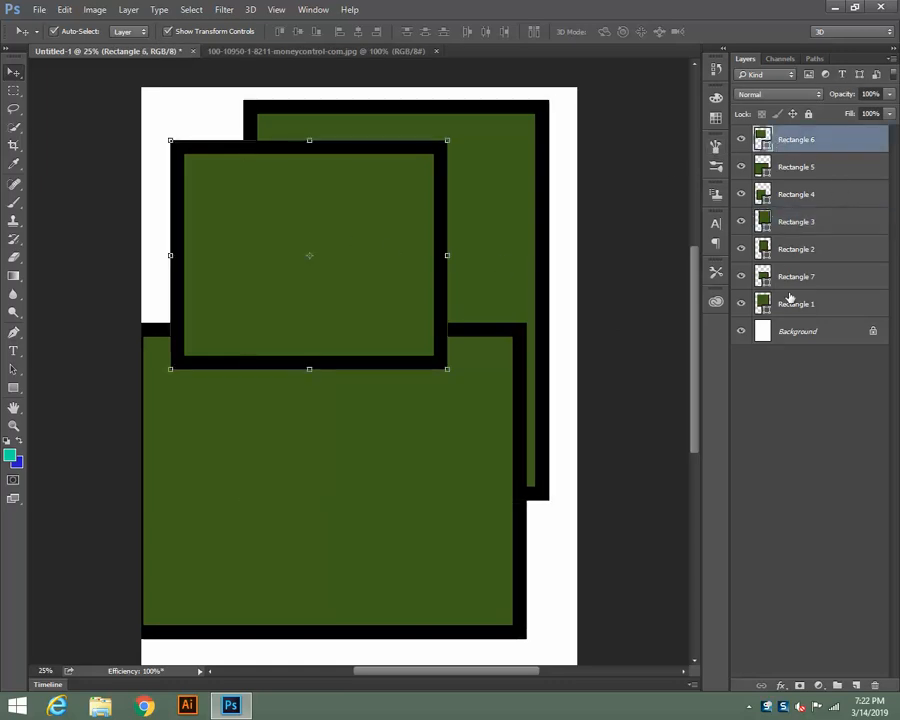
pyautogui.click(793, 253)
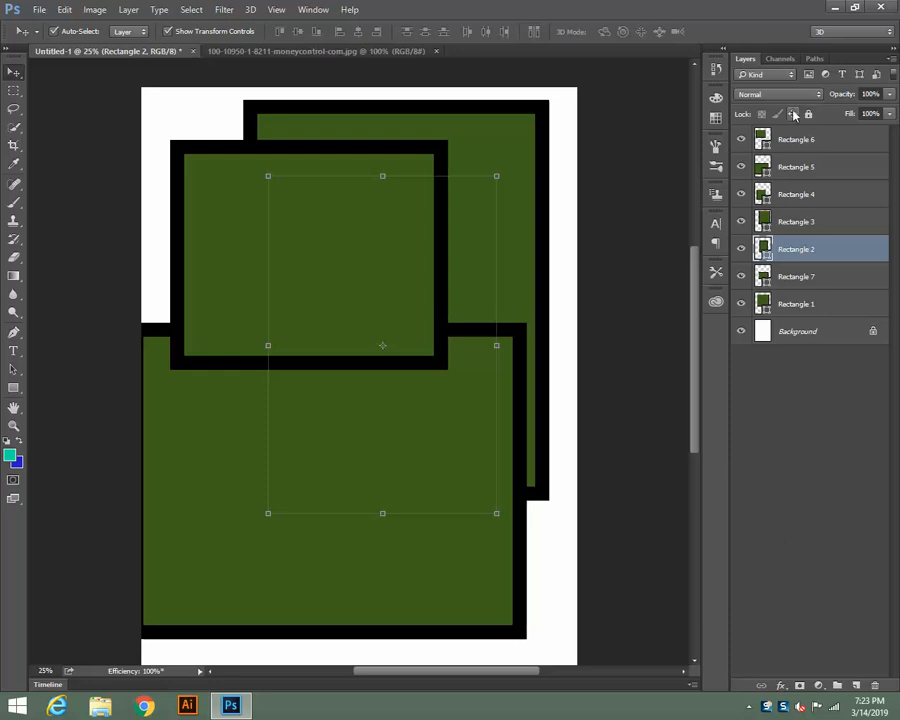
pyautogui.click(855, 685)
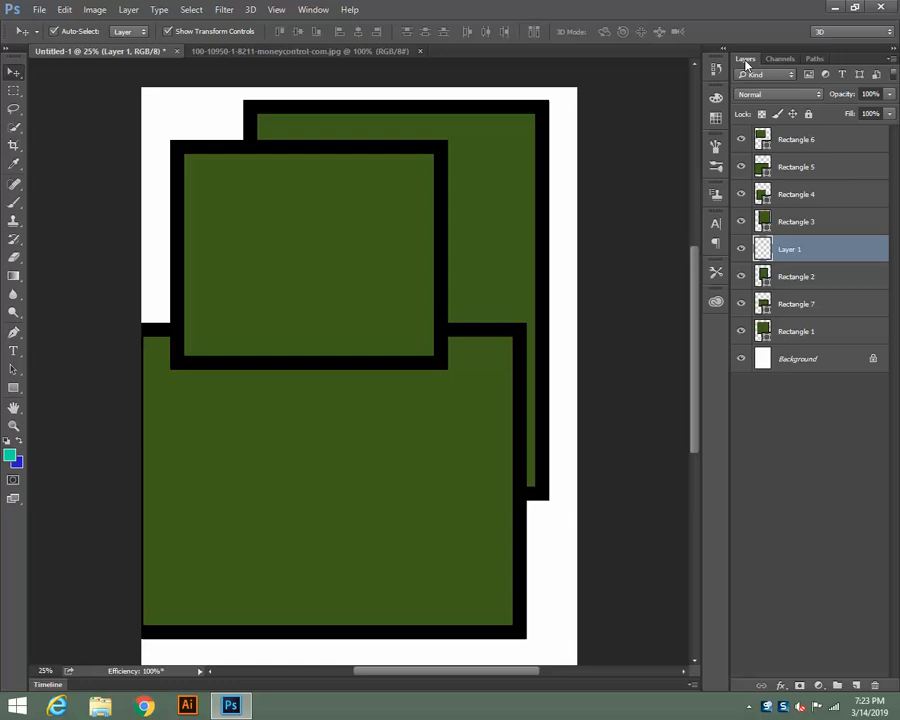
# - Create a new layer named Layer 2 with a red colour label, Normal mode and 100% opacity
pyautogui.click(891, 59)
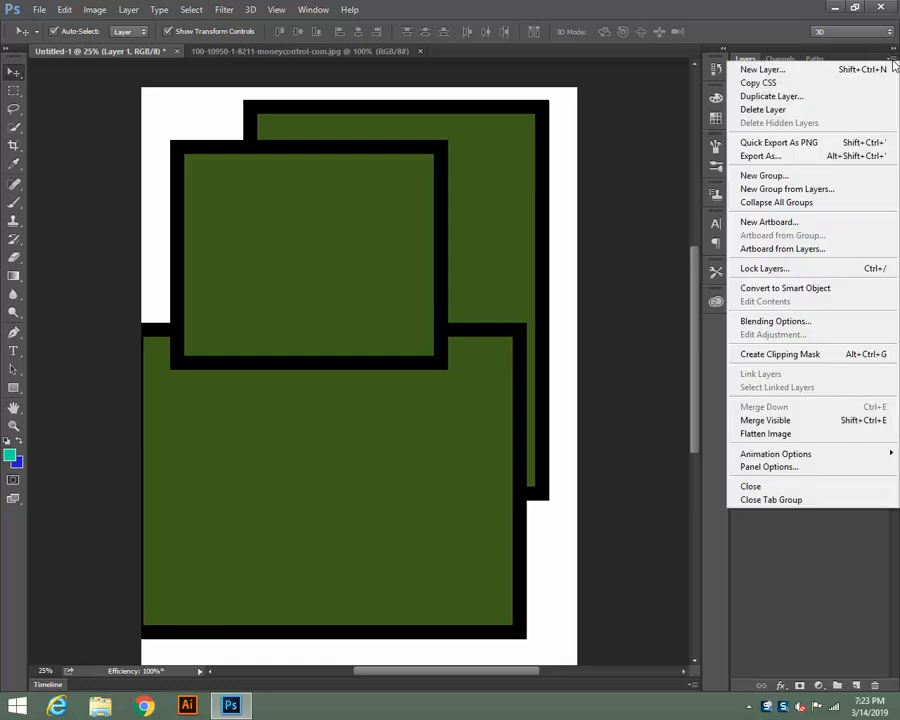
pyautogui.click(763, 70)
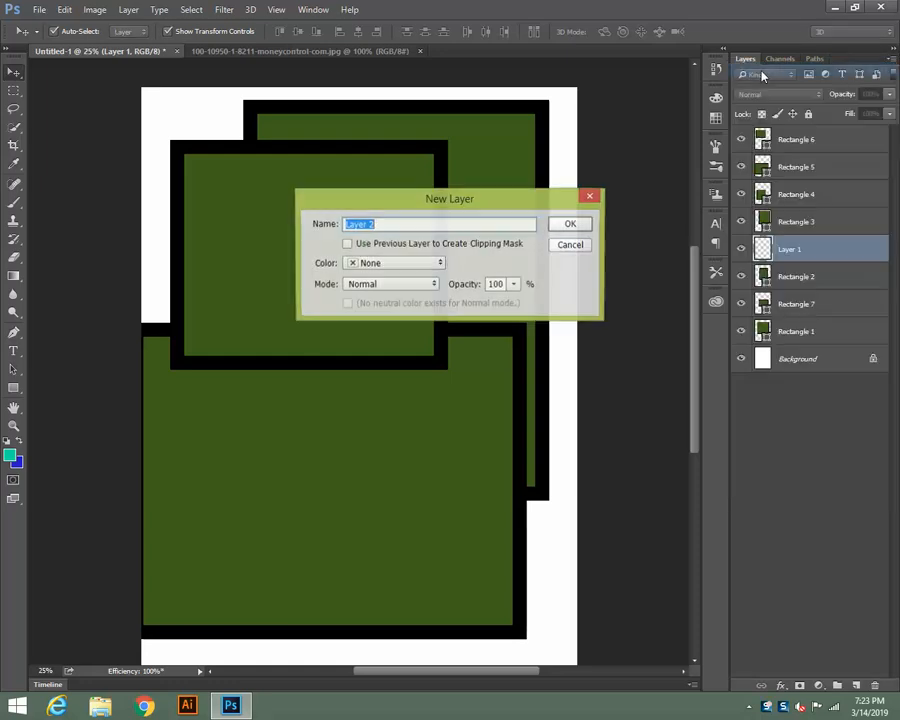
pyautogui.moveTo(440, 200); pyautogui.dragTo(457, 90)
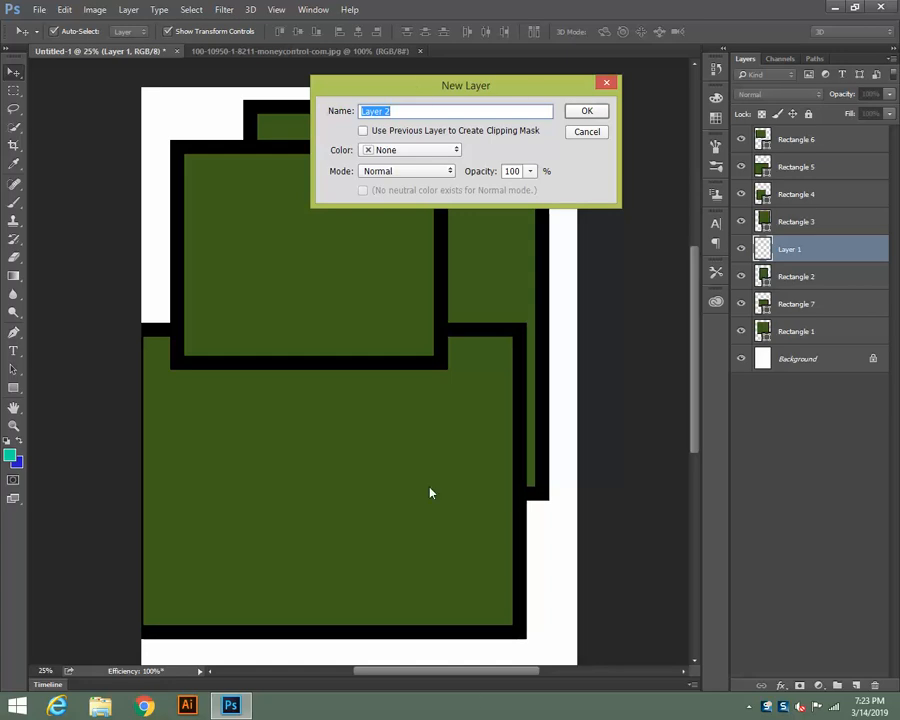
pyautogui.click(392, 150)
pyautogui.click(385, 190)
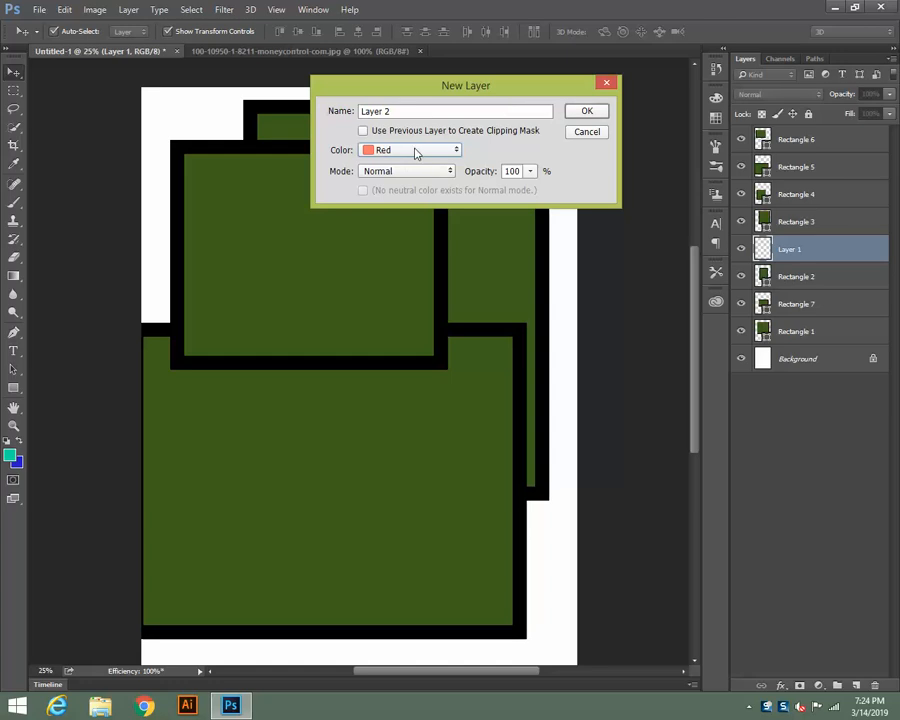
pyautogui.click(394, 174)
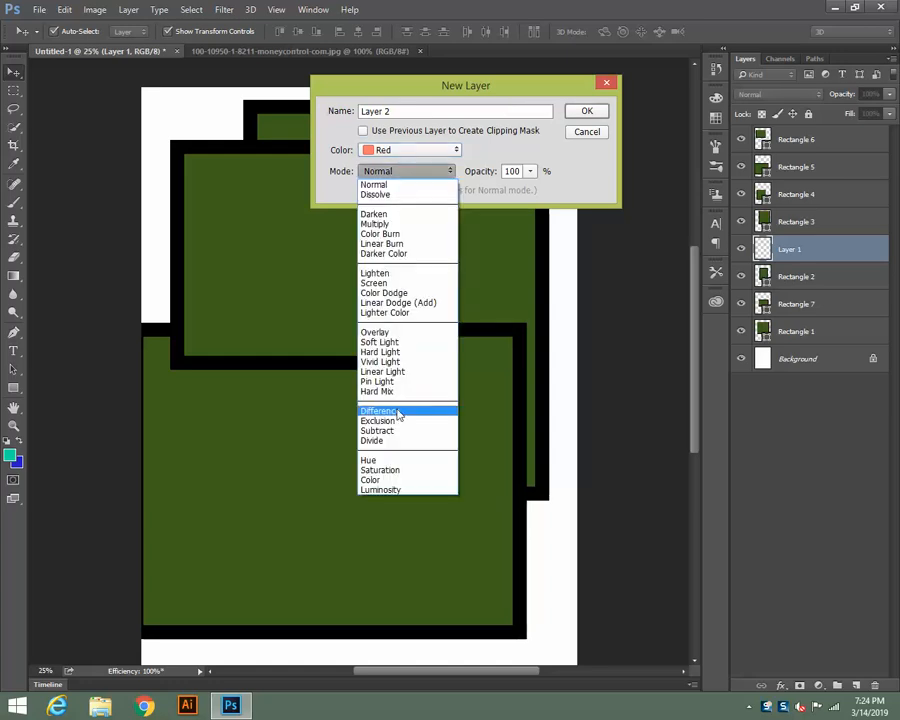
pyautogui.click(393, 176)
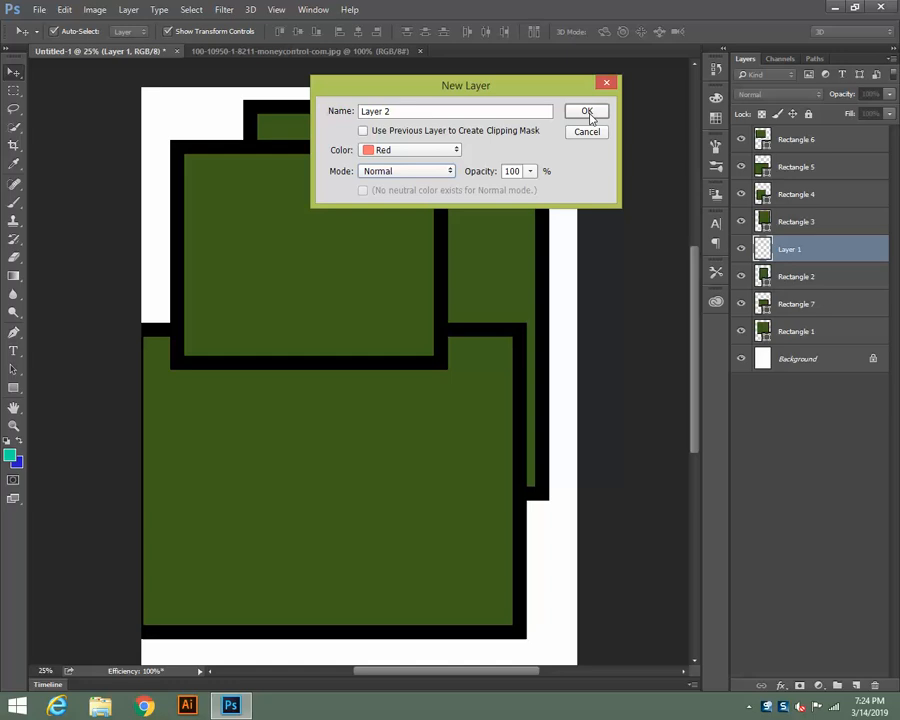
pyautogui.click(588, 112)
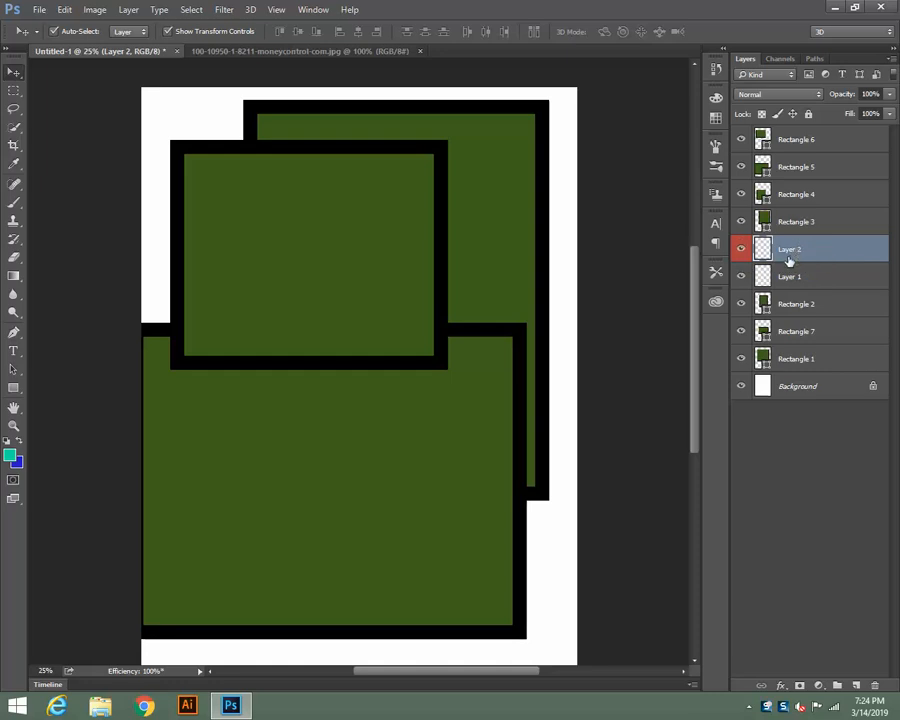
pyautogui.click(129, 10)
pyautogui.moveTo(136, 28)
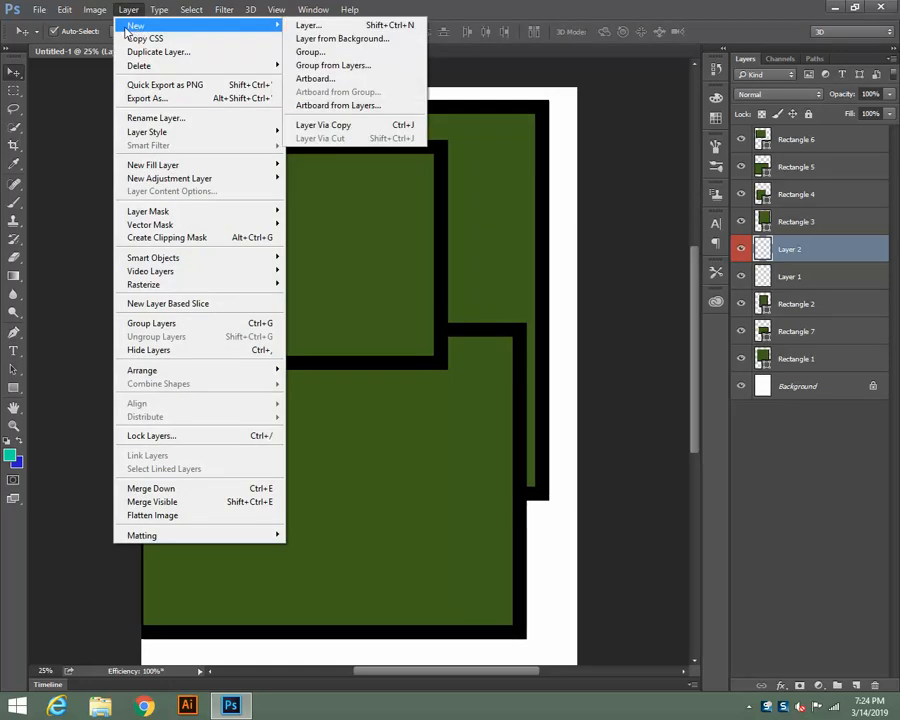
pyautogui.click(390, 29)
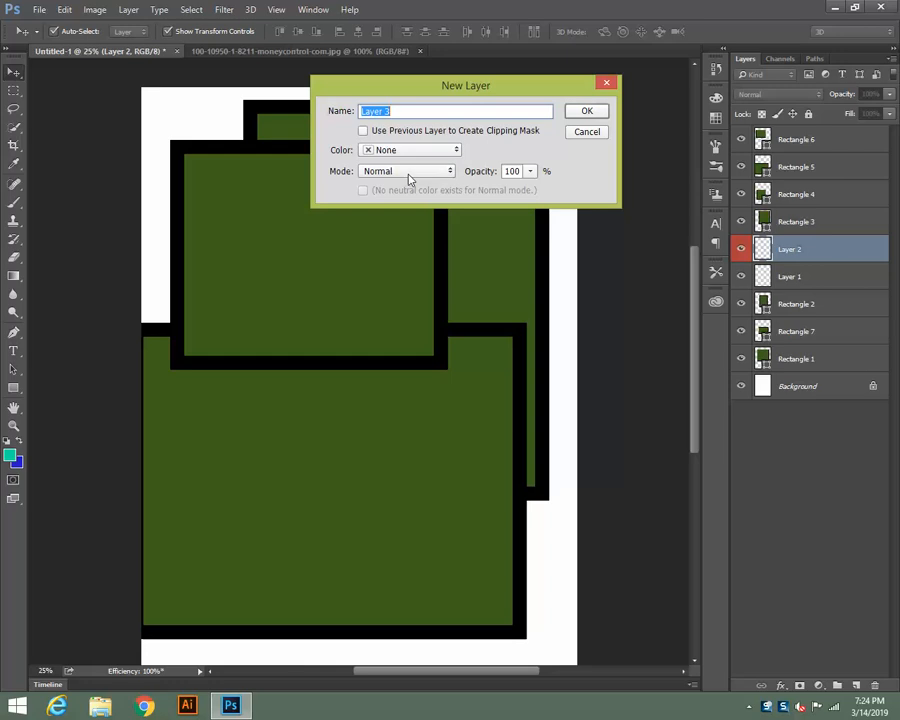
pyautogui.click(588, 135)
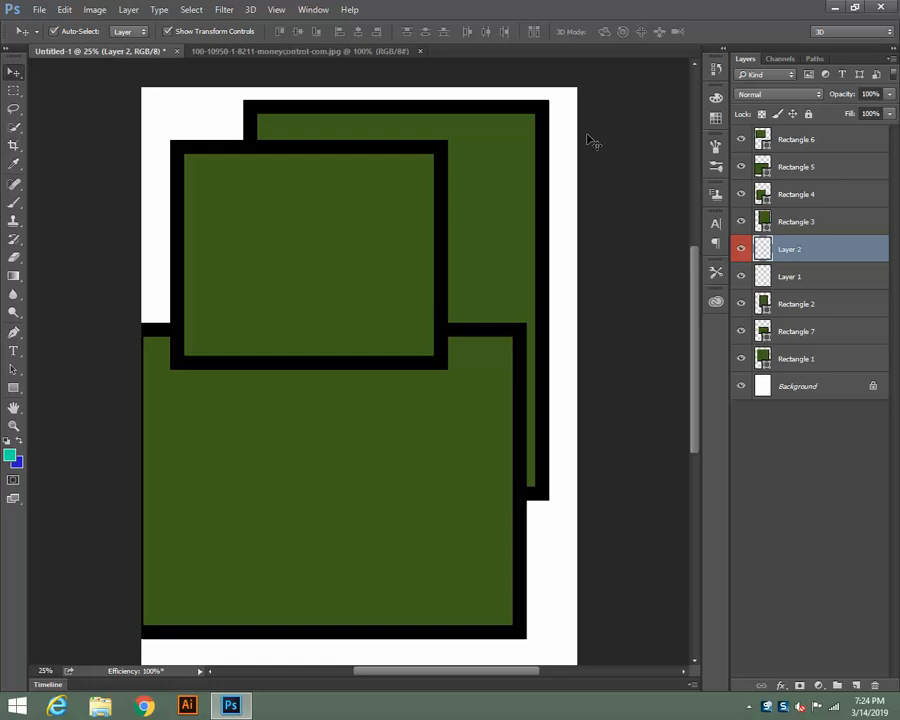
# - Deselect all layers and try selecting the entire canvas, clearing the canvas selection each time
pyautogui.click(628, 367)
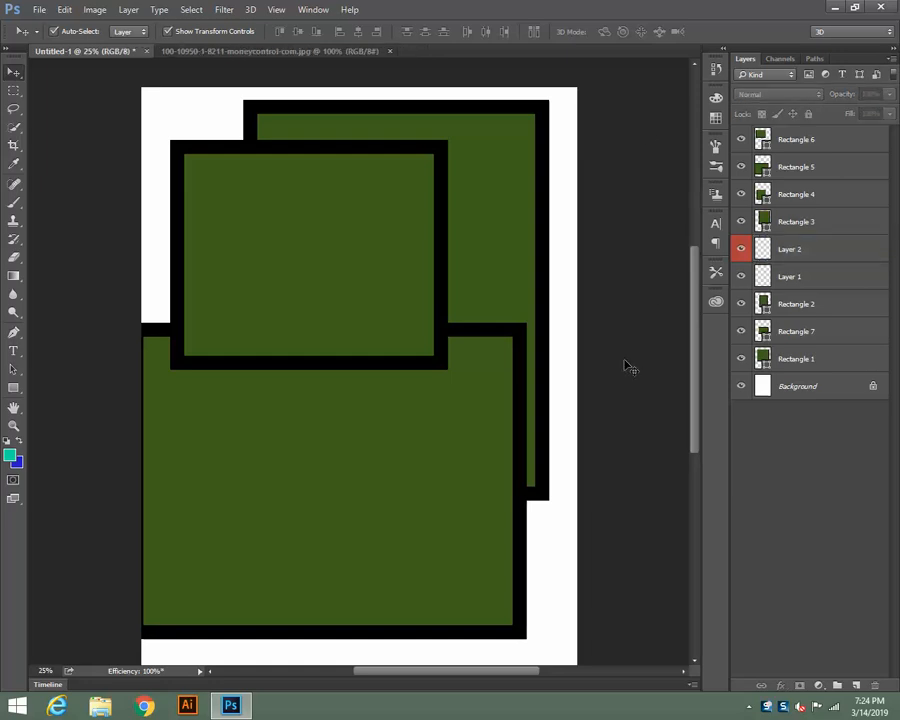
pyautogui.scroll(1, 628, 367)
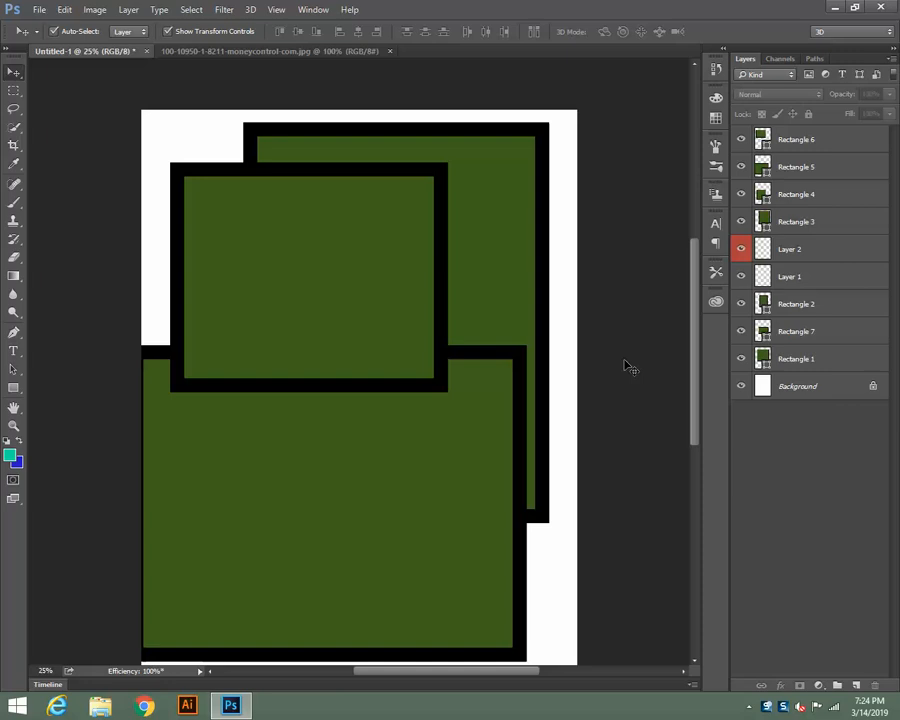
pyautogui.scroll(-1, 628, 367)
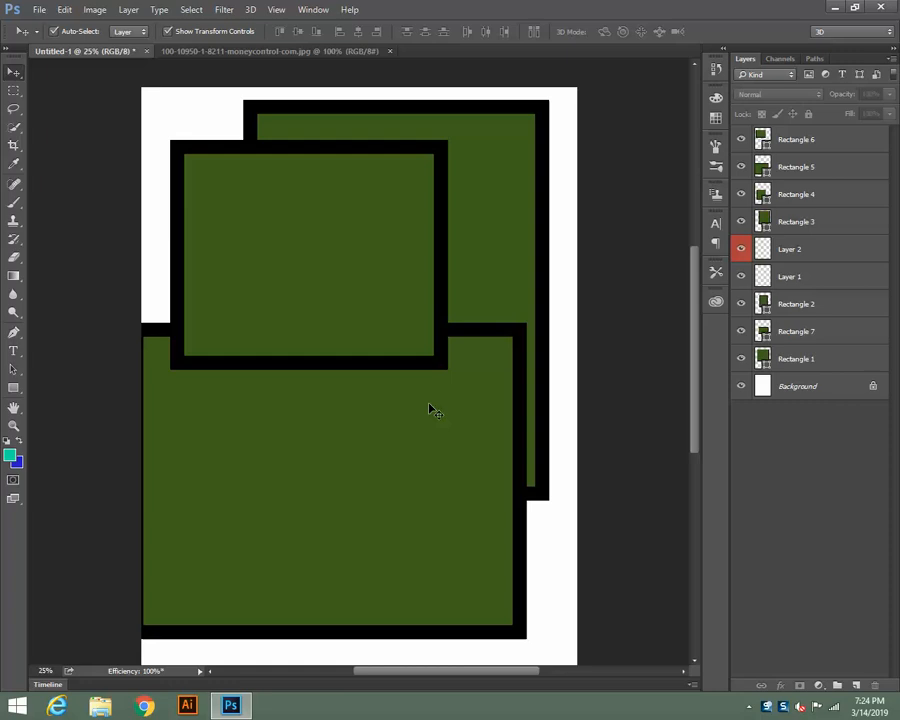
pyautogui.hotkey('ctrl', 'a')
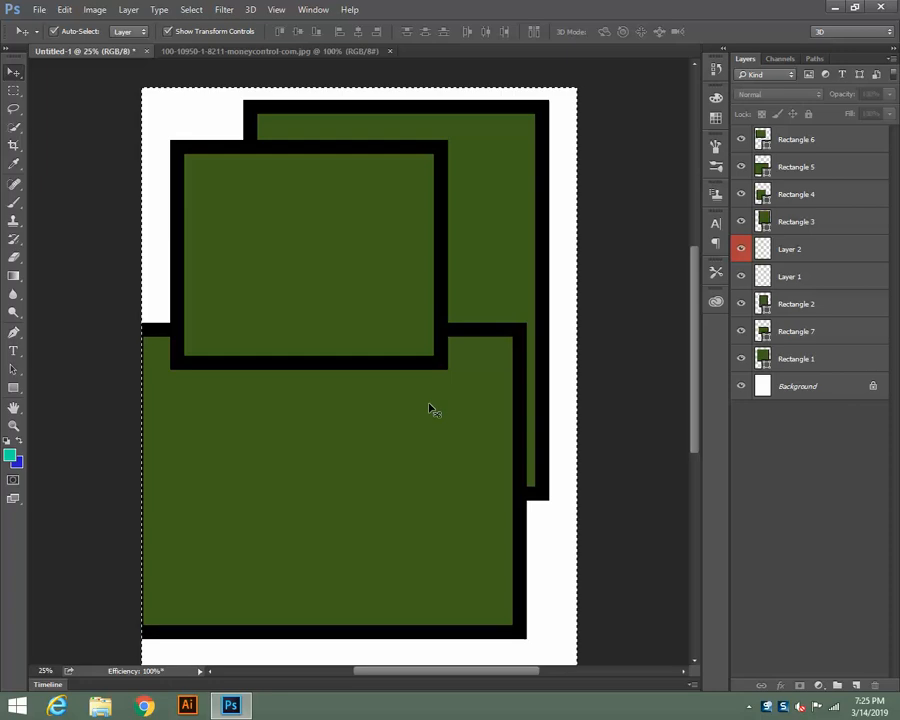
pyautogui.scroll(2, 404, 348)
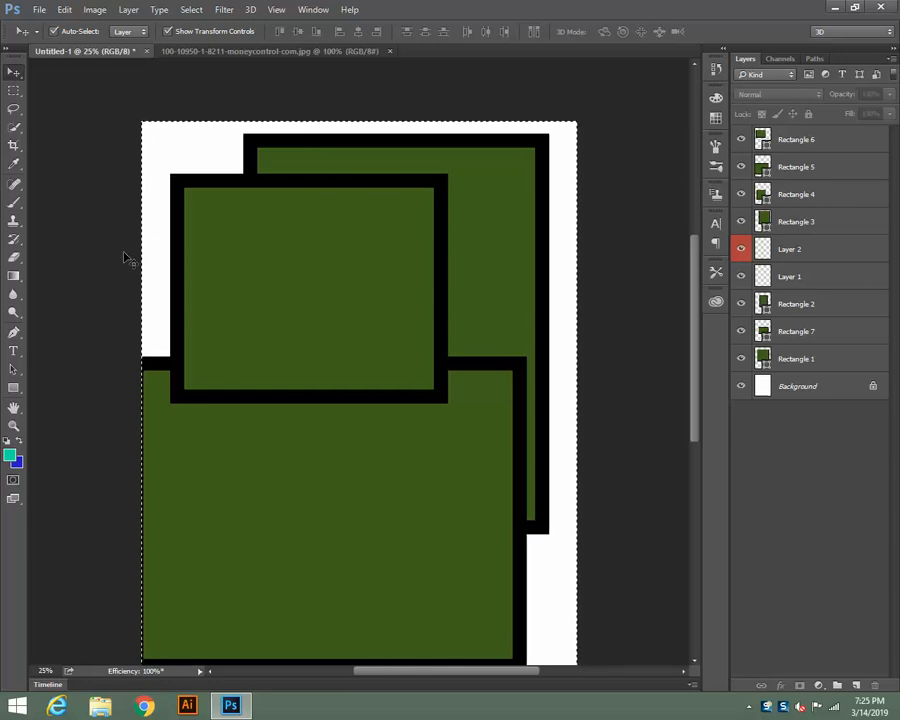
pyautogui.hotkey('ctrl', 'd')
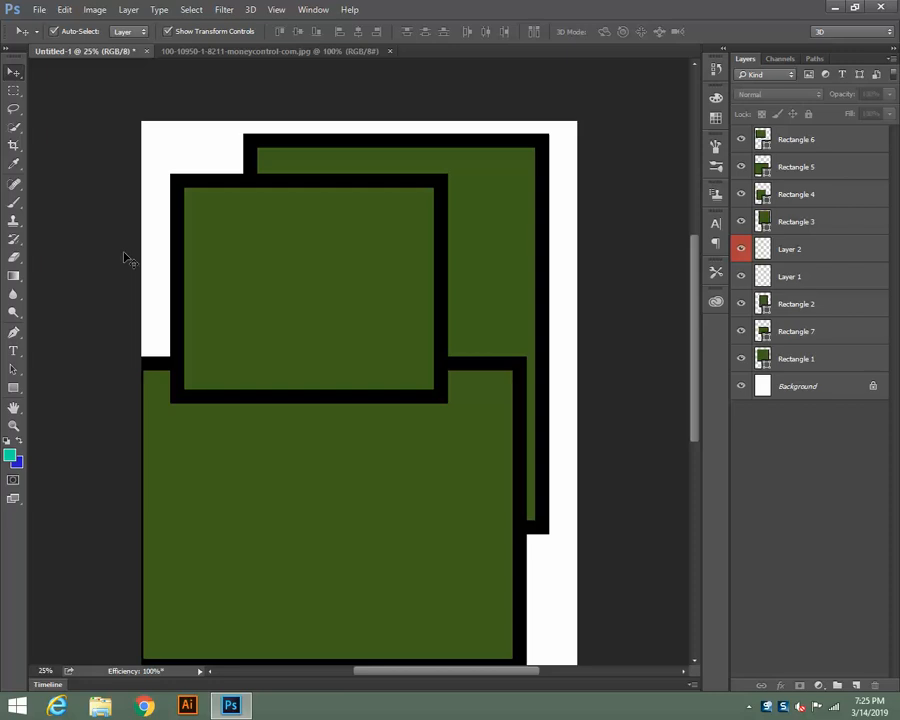
pyautogui.scroll(-2, 125, 258)
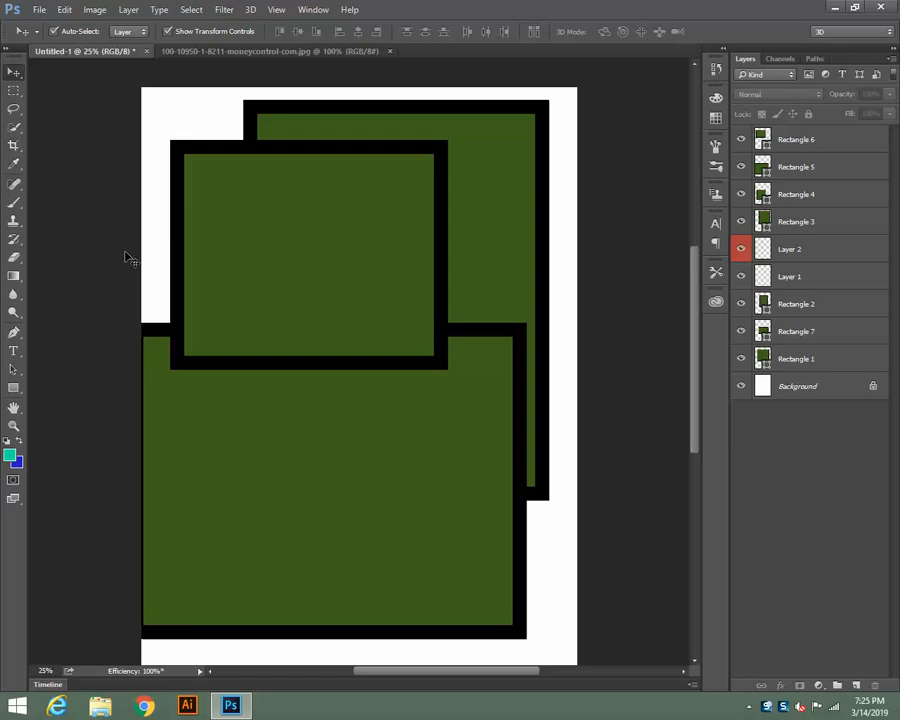
pyautogui.scroll(1, 125, 258)
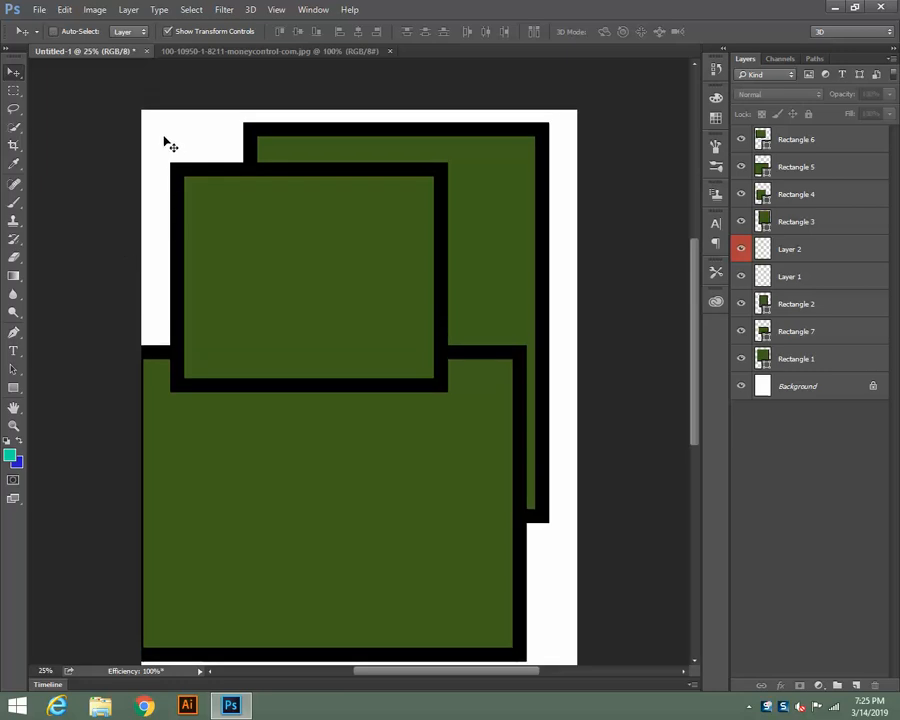
pyautogui.hotkey('ctrl', 'a')
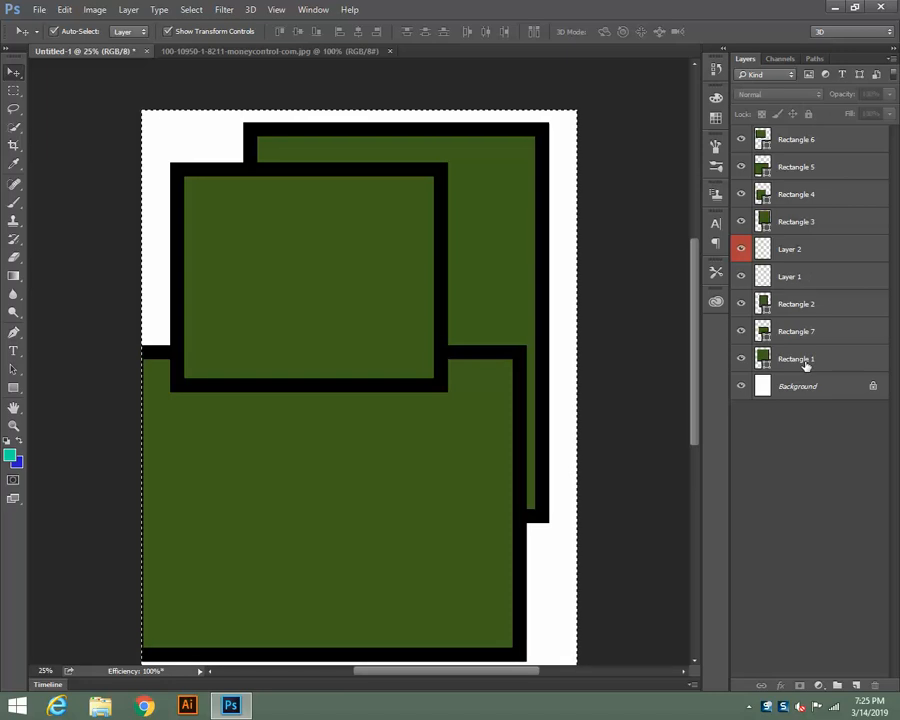
pyautogui.hotkey('ctrl', 'd')
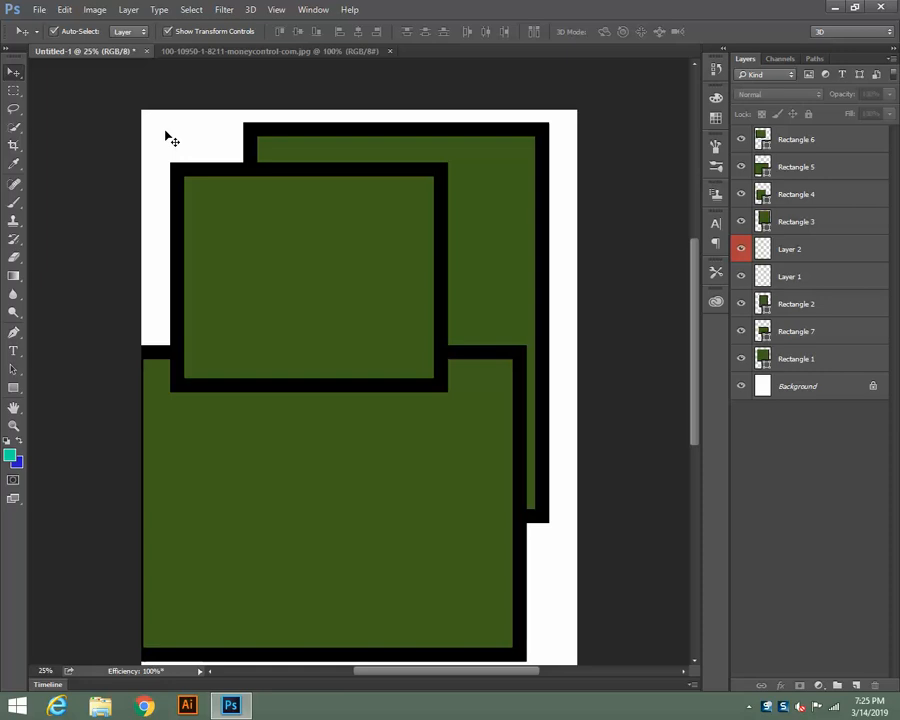
pyautogui.scroll(-2, 167, 137)
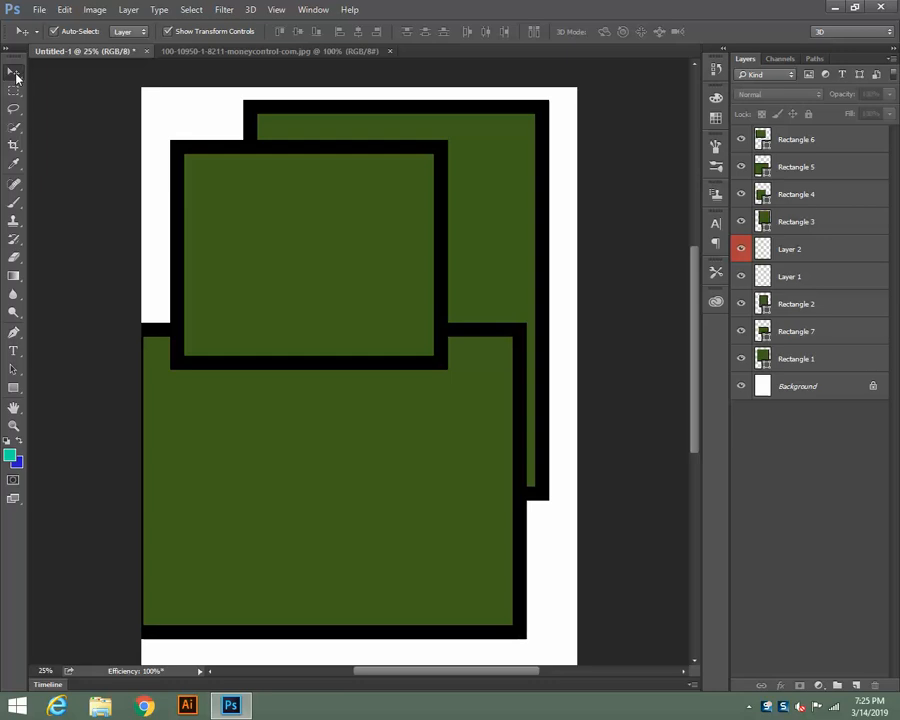
# - Select all the rectangle shapes together on the canvas with the Move tool, and deselect them
pyautogui.moveTo(153, 103); pyautogui.dragTo(568, 636)
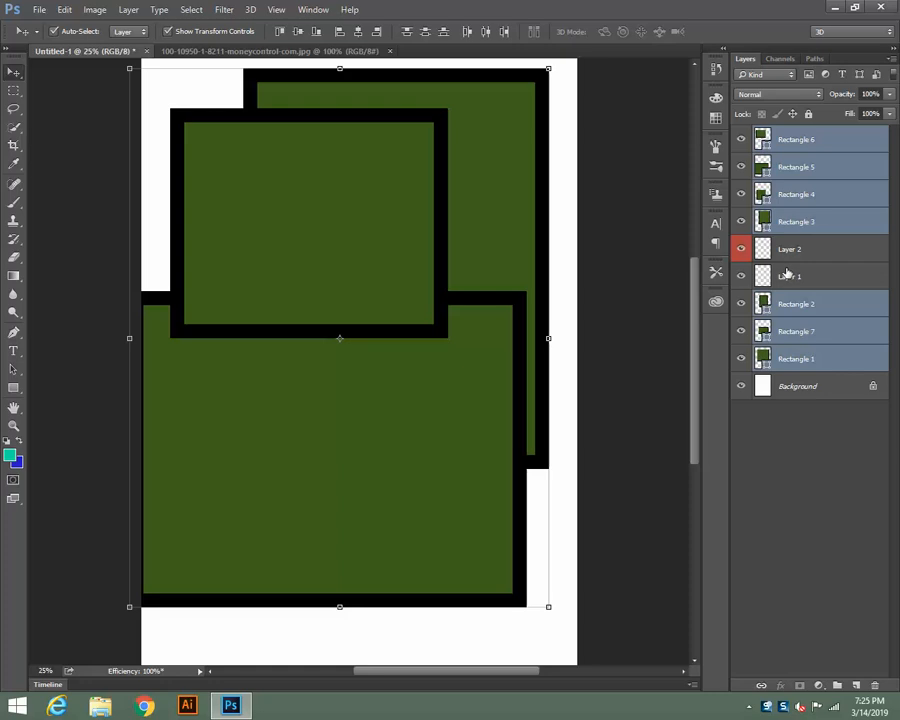
pyautogui.click(567, 334)
pyautogui.scroll(1, 575, 330)
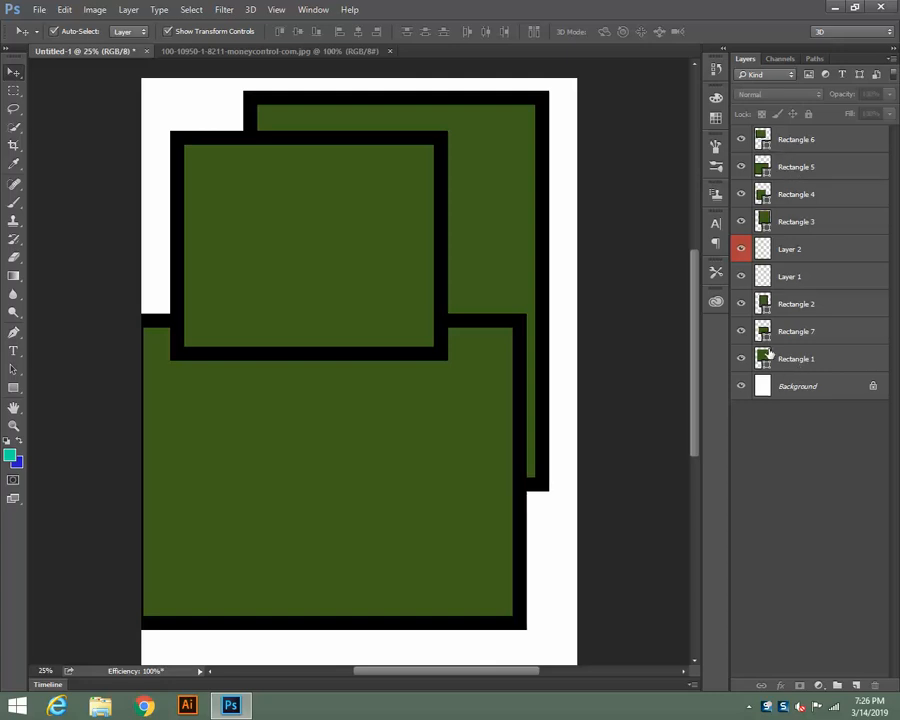
# - Select the continuous range of layers from Rectangle 6 to Rectangle 1, and clear the selection
pyautogui.click(800, 142)
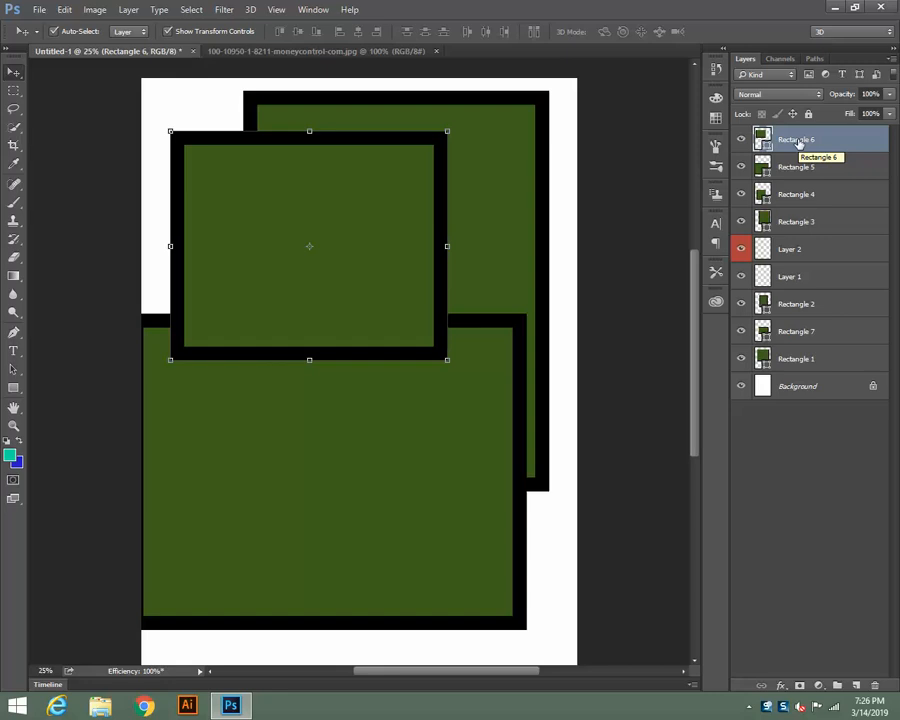
pyautogui.keyDown('shift'); pyautogui.click(804, 359); pyautogui.keyUp('shift')
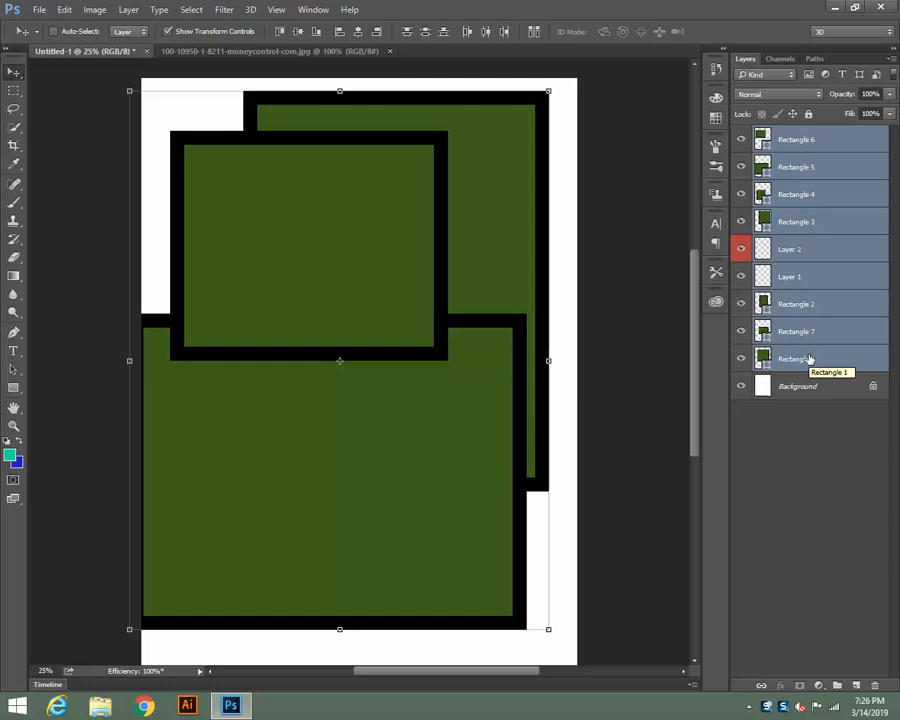
pyautogui.hotkey('ctrl', 'a')
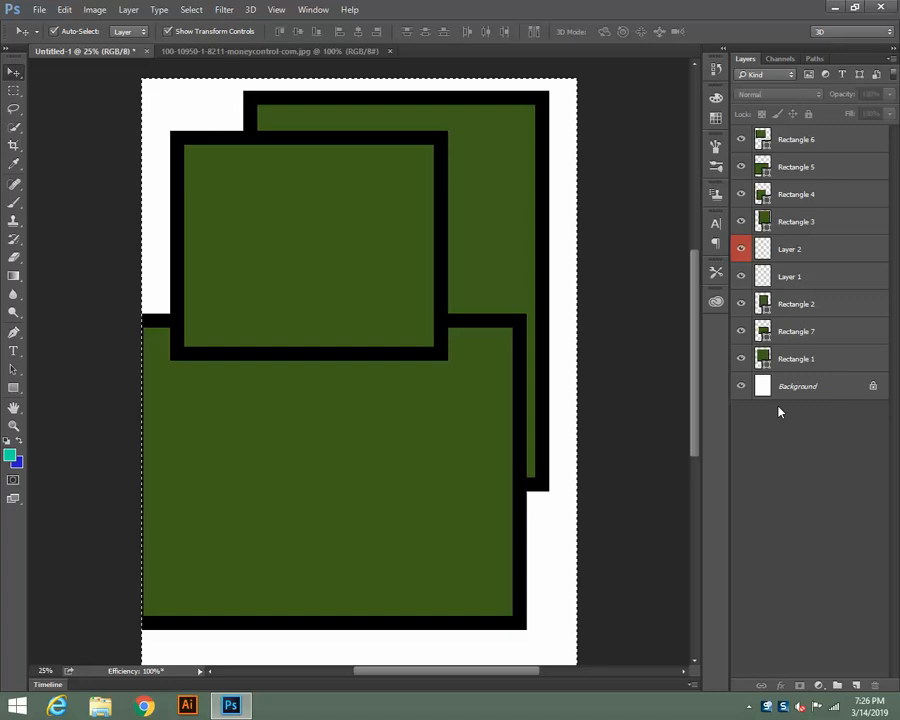
pyautogui.hotkey('ctrl', 'd')
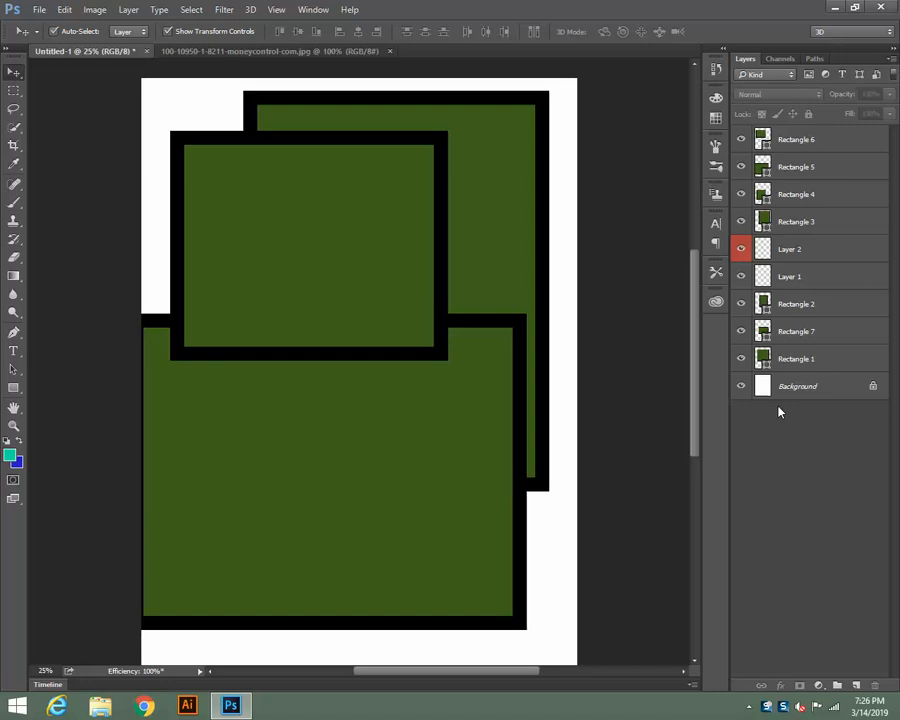
# - Select only the non-adjacent layers Rectangle 6, Rectangle 4 and Rectangle 2 together
pyautogui.click(802, 140)
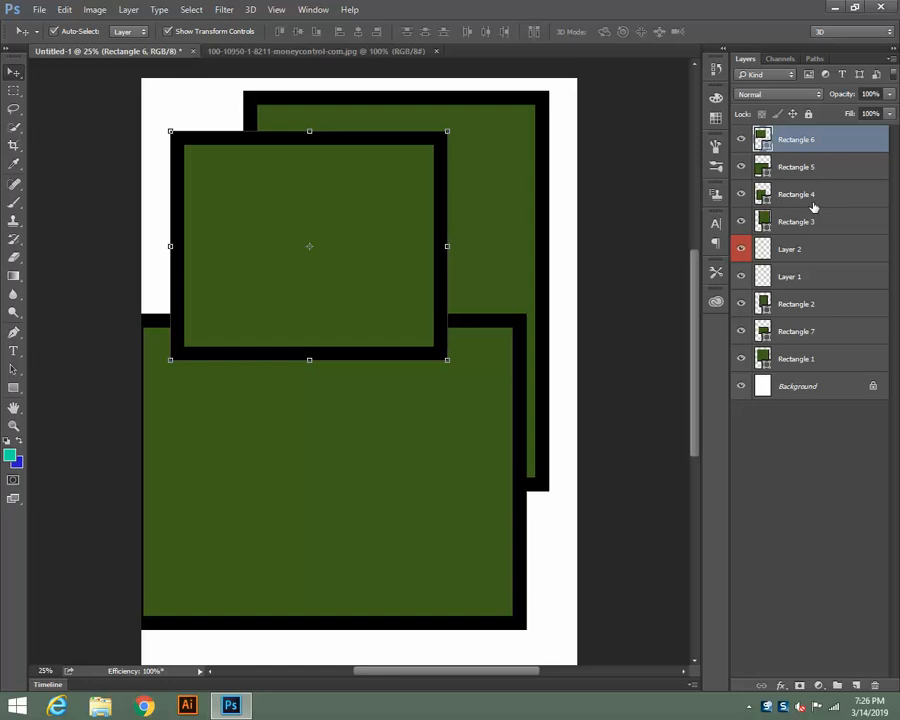
pyautogui.click(808, 196)
pyautogui.click(804, 304)
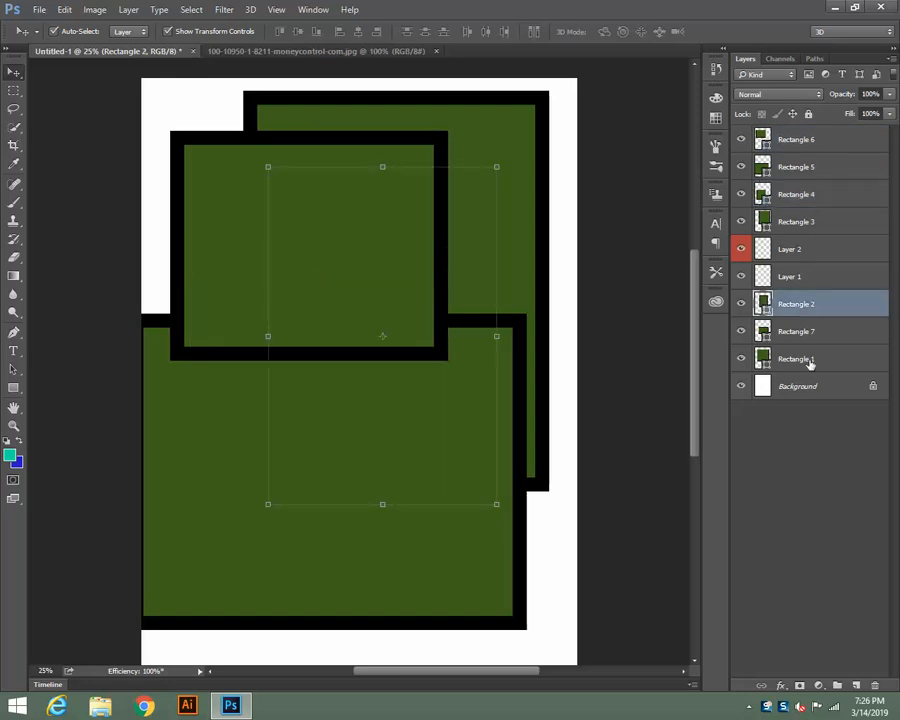
pyautogui.click(801, 142)
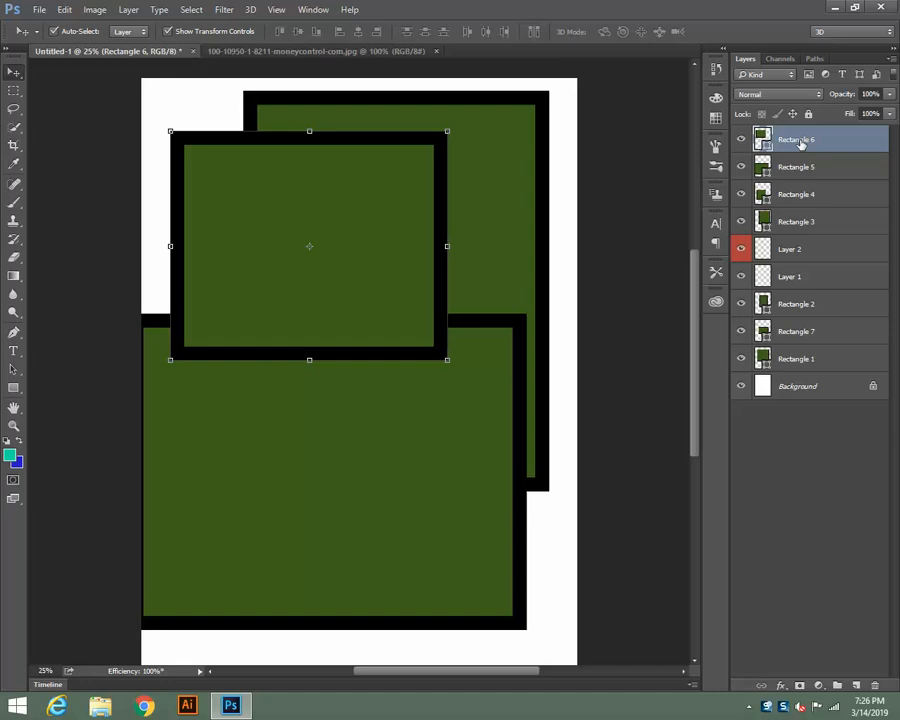
pyautogui.keyDown('ctrl'); pyautogui.click(804, 194); pyautogui.keyUp('ctrl')
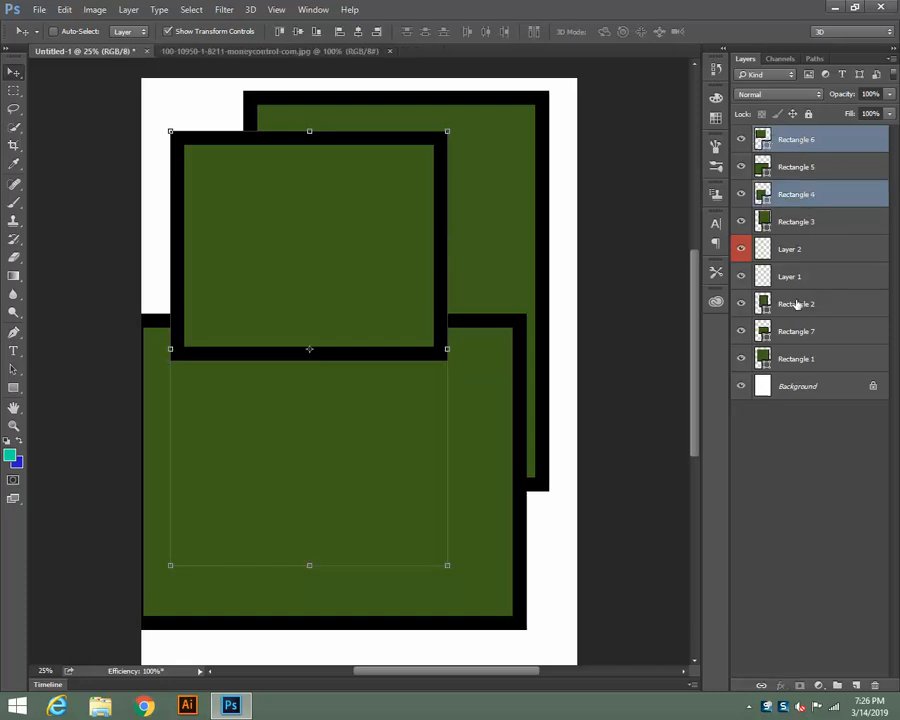
pyautogui.keyDown('ctrl'); pyautogui.click(797, 303); pyautogui.keyUp('ctrl')
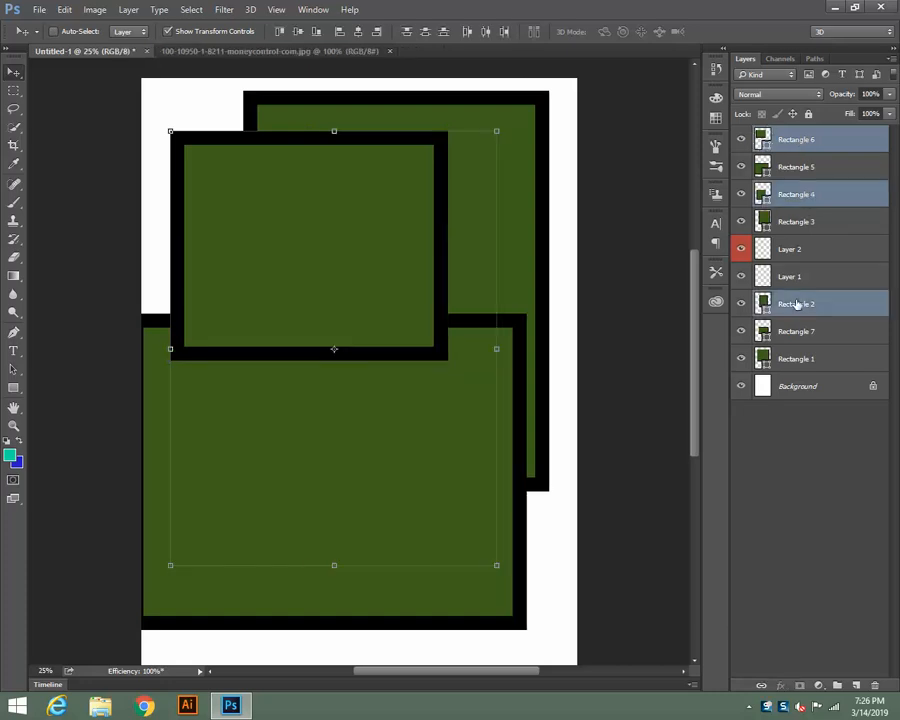
# - Add Rectangle 1 to the non-adjacent layer selection, and clear the selection
pyautogui.keyDown('ctrl'); pyautogui.click(796, 358); pyautogui.keyUp('ctrl')
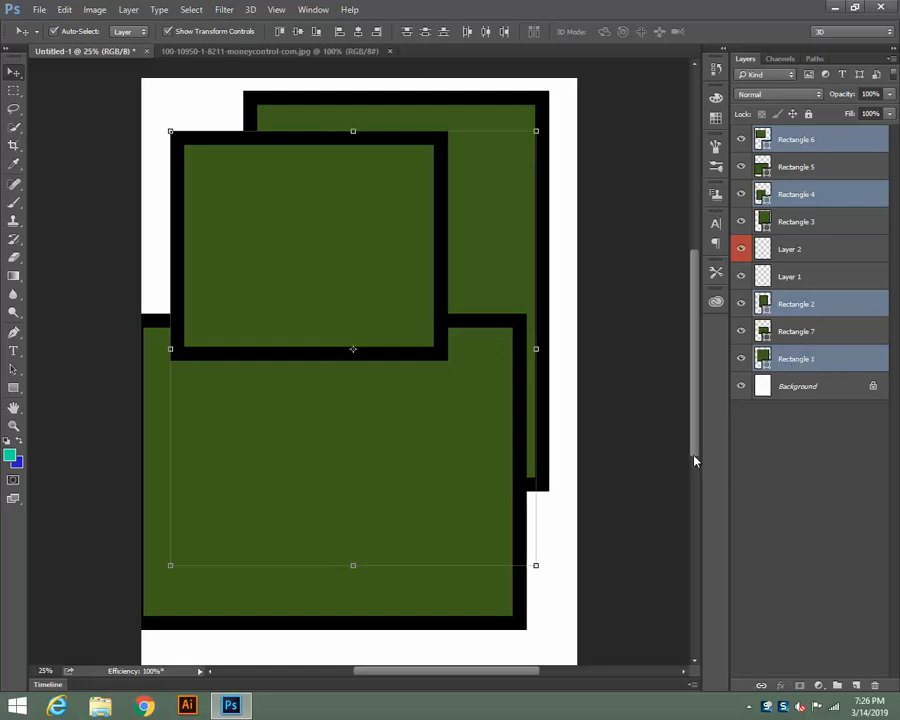
pyautogui.click(665, 458)
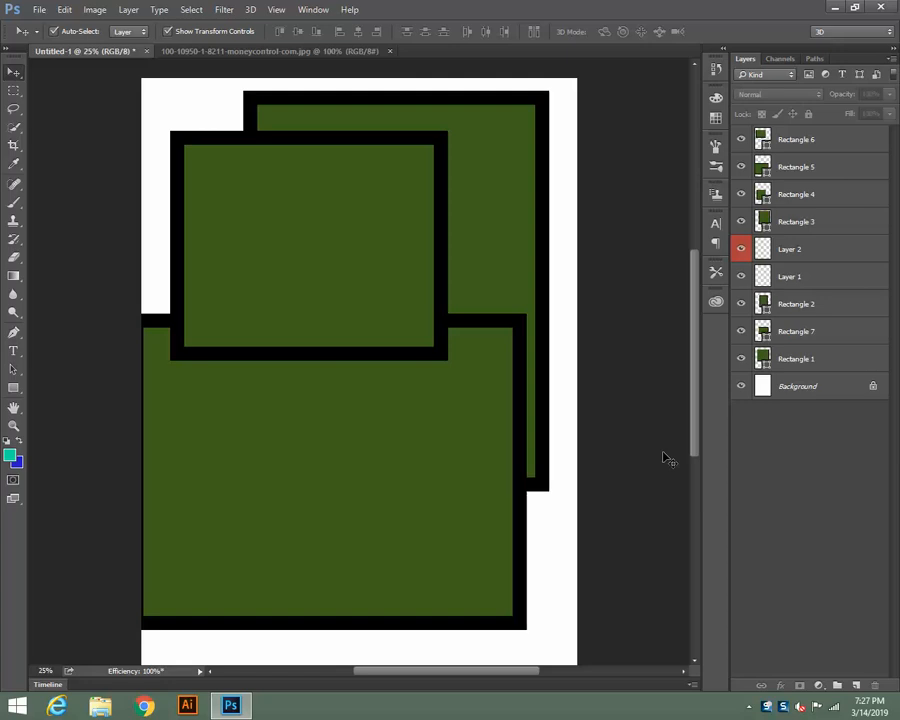
# - Select the continuous range of layers from Rectangle 6 down to Rectangle 2, and clear the selection
pyautogui.click(818, 140)
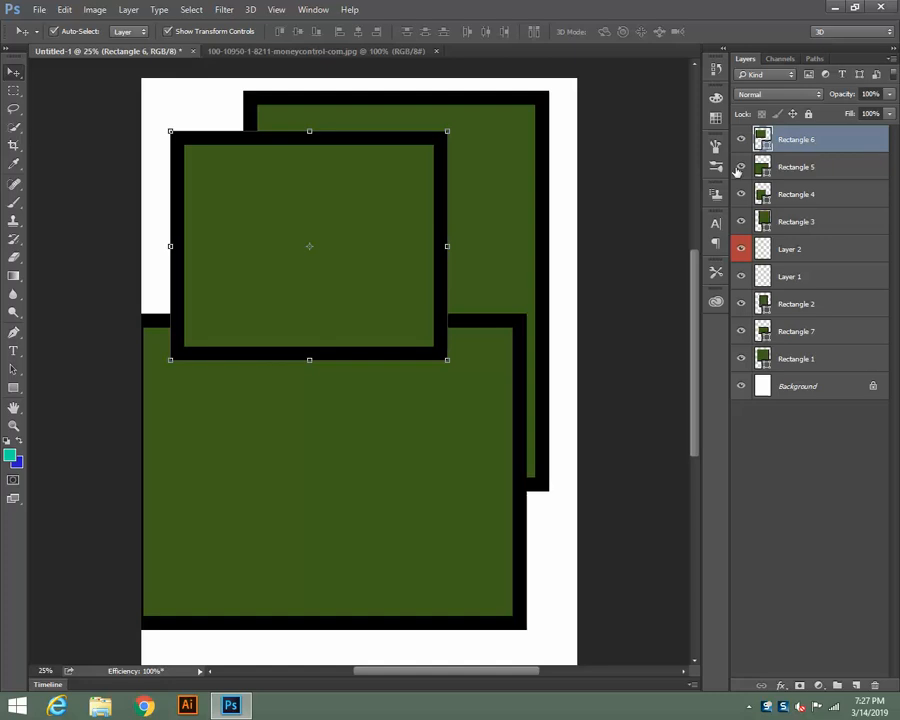
pyautogui.click(655, 189)
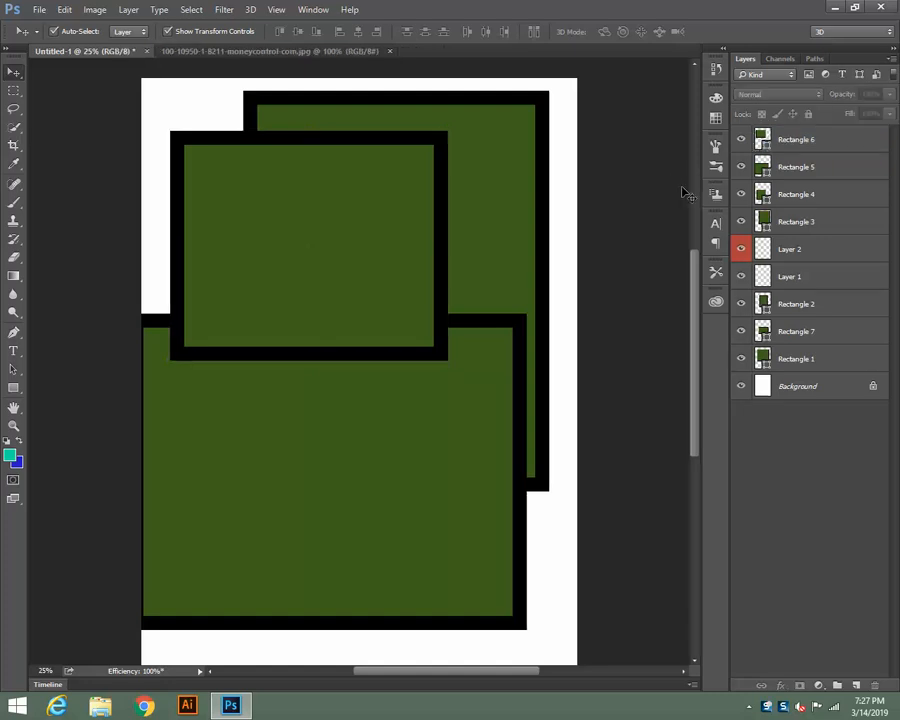
pyautogui.click(814, 142)
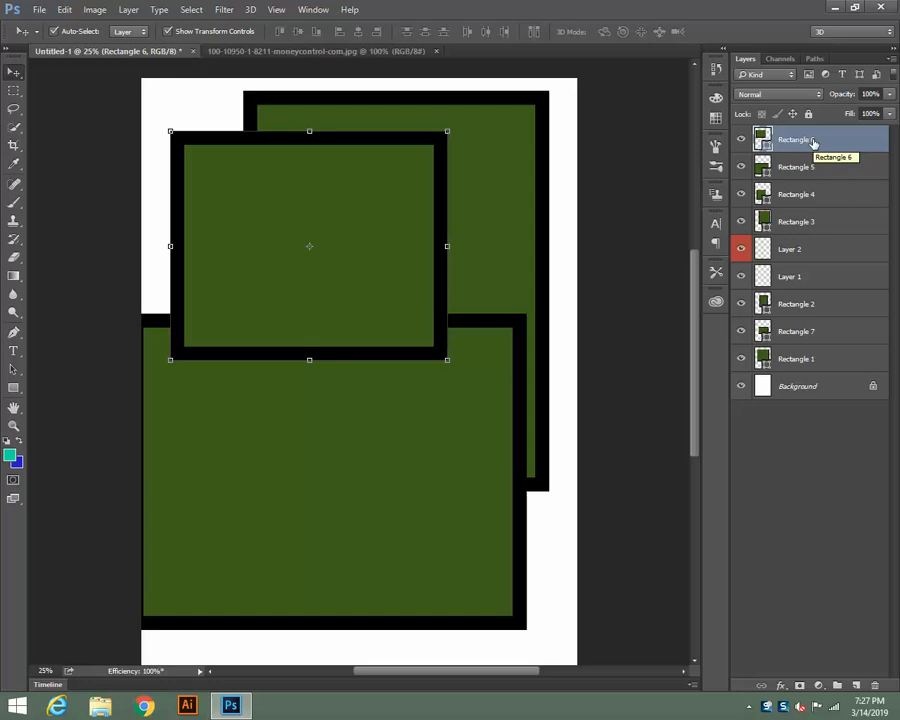
pyautogui.keyDown('ctrl'); pyautogui.click(790, 197); pyautogui.keyUp('ctrl')
pyautogui.keyDown('shift'); pyautogui.click(790, 197); pyautogui.keyUp('shift')
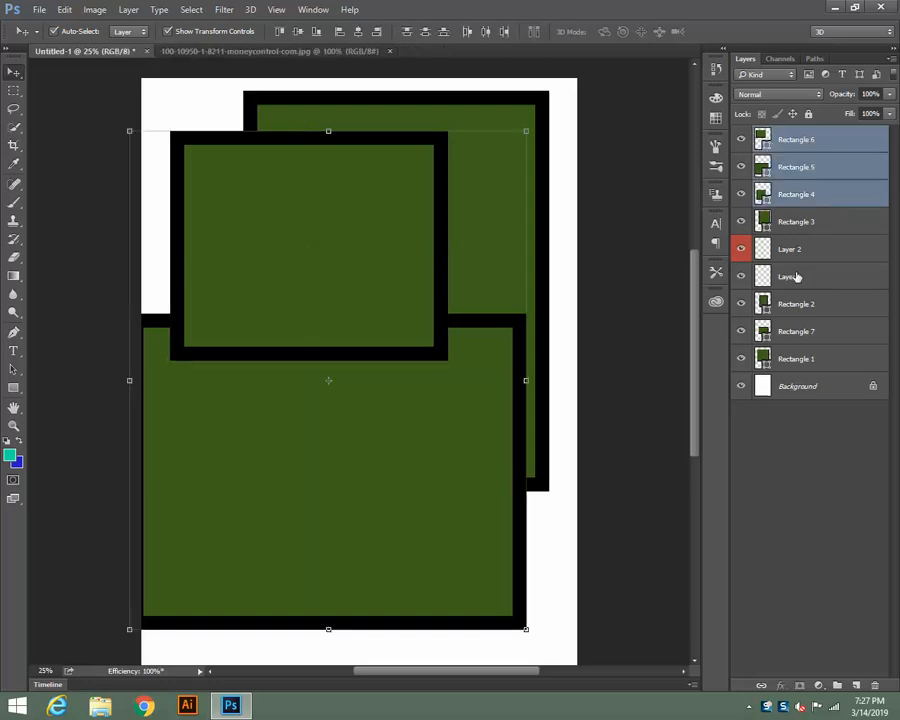
pyautogui.keyDown('shift'); pyautogui.click(796, 304); pyautogui.keyUp('shift')
pyautogui.click(803, 415)
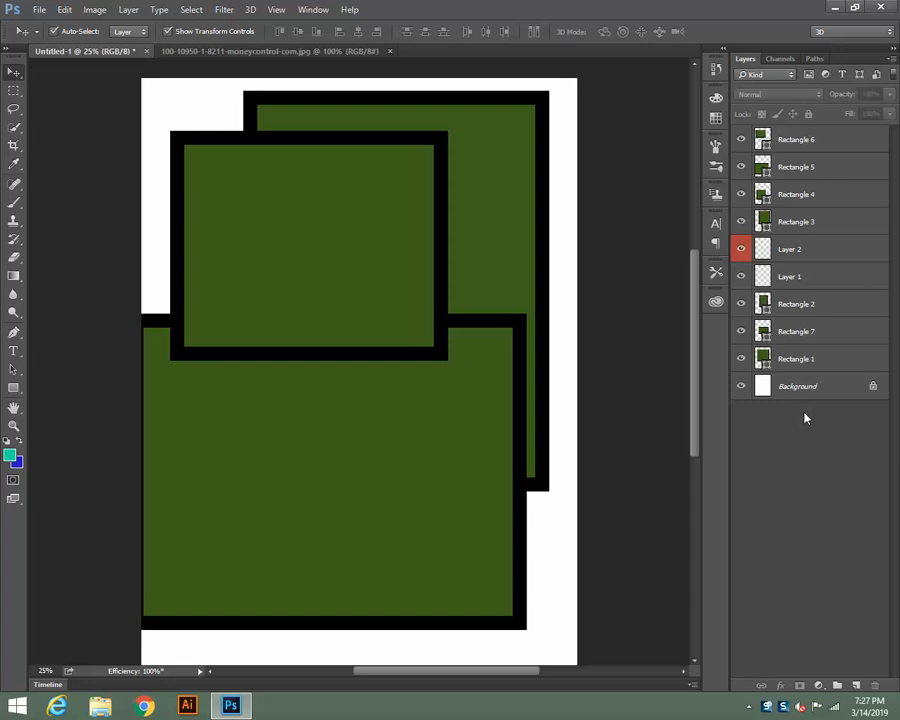
# - Select only the non-adjacent layers Rectangle 6, Rectangle 4, Rectangle 2 and Rectangle 1 together
pyautogui.click(797, 140)
pyautogui.keyDown('ctrl'); pyautogui.click(798, 197); pyautogui.keyUp('ctrl')
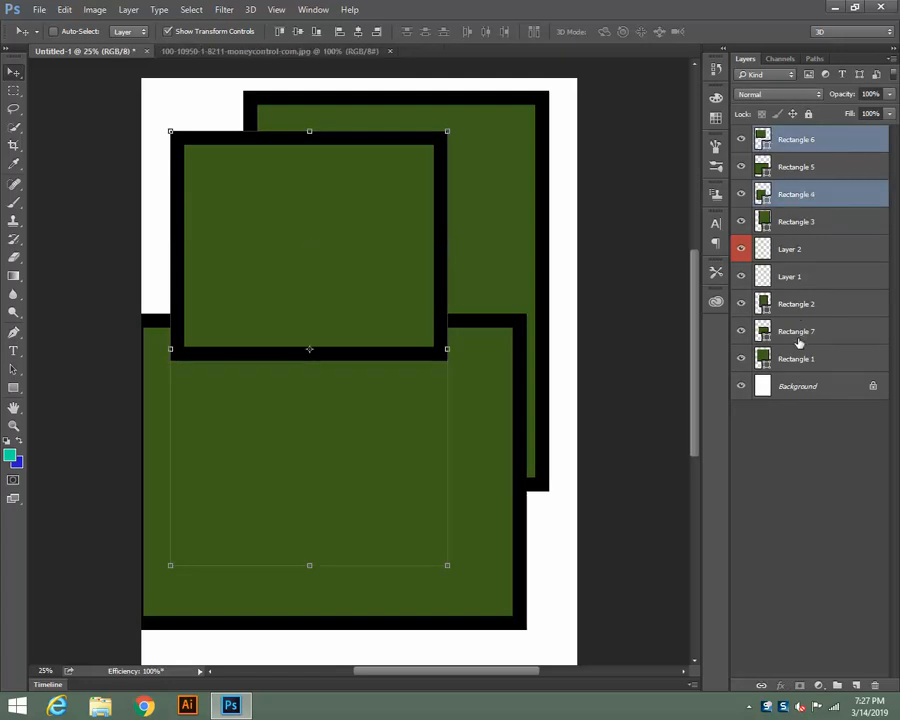
pyautogui.keyDown('ctrl'); pyautogui.click(798, 304); pyautogui.keyUp('ctrl')
pyautogui.keyDown('ctrl'); pyautogui.click(798, 359); pyautogui.keyUp('ctrl')
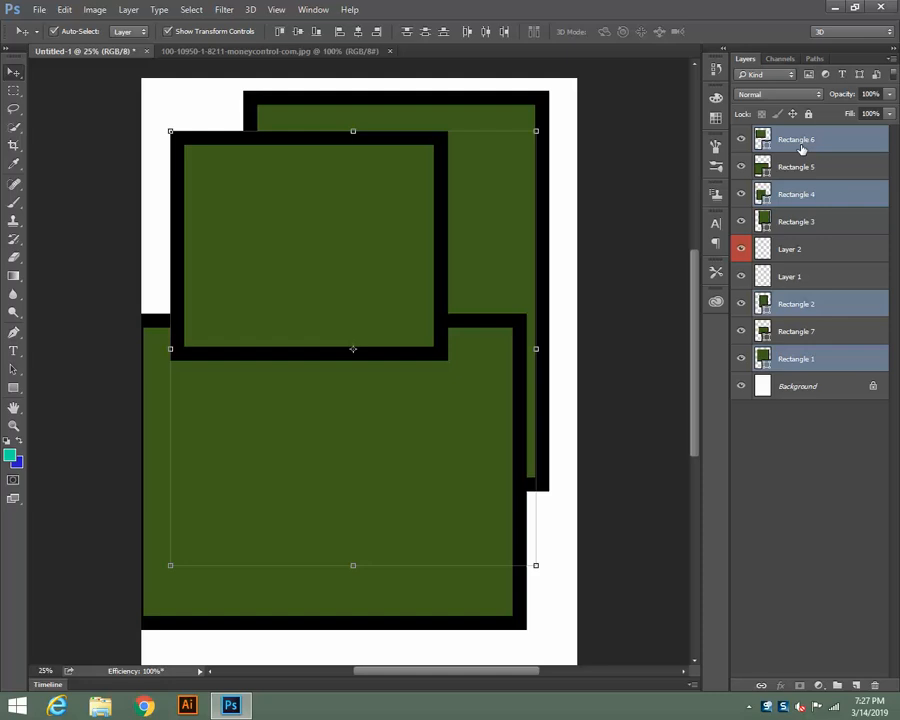
# - Try grouping the four selected rectangle layers, and undo the grouping
pyautogui.hotkey('ctrl', 'g')
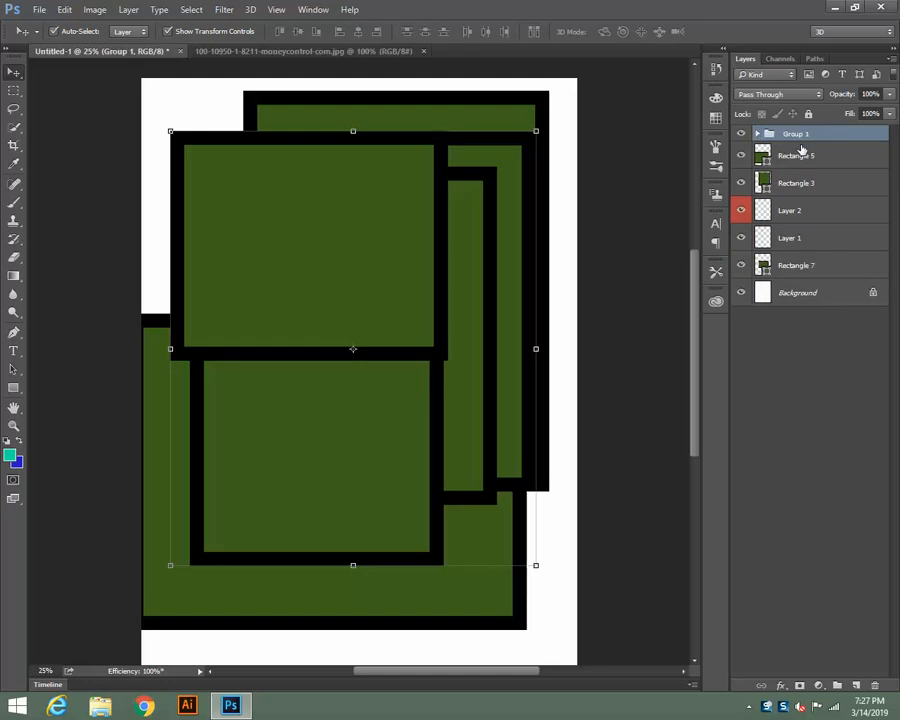
pyautogui.hotkey('ctrl', 'z')
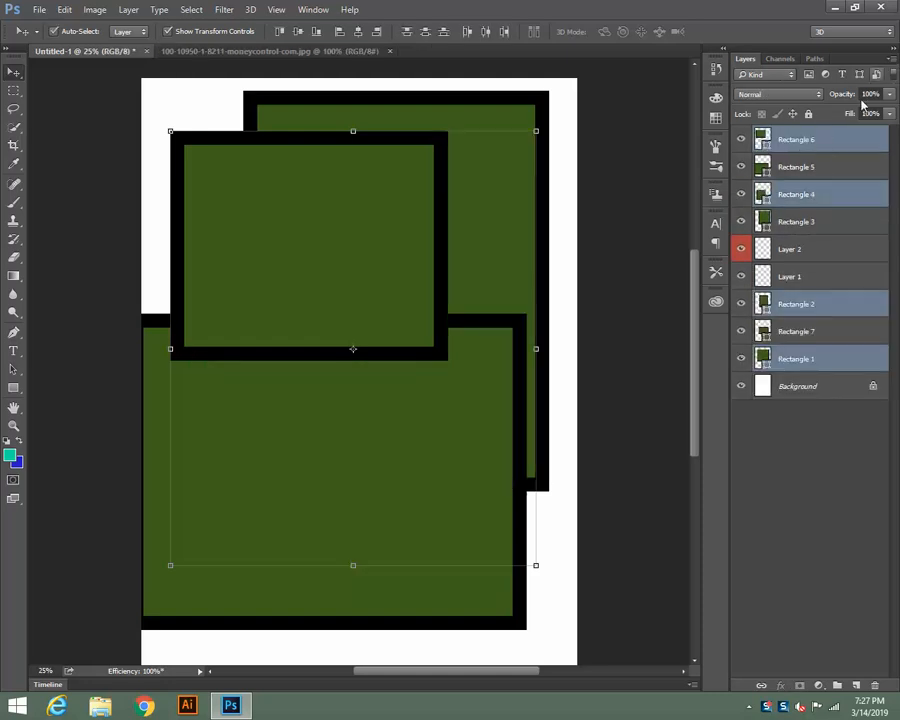
# - Open the New Group from Layers dialog for the selected layers, cancel it, and look up the same command among the layer options
pyautogui.rightClick(826, 140)
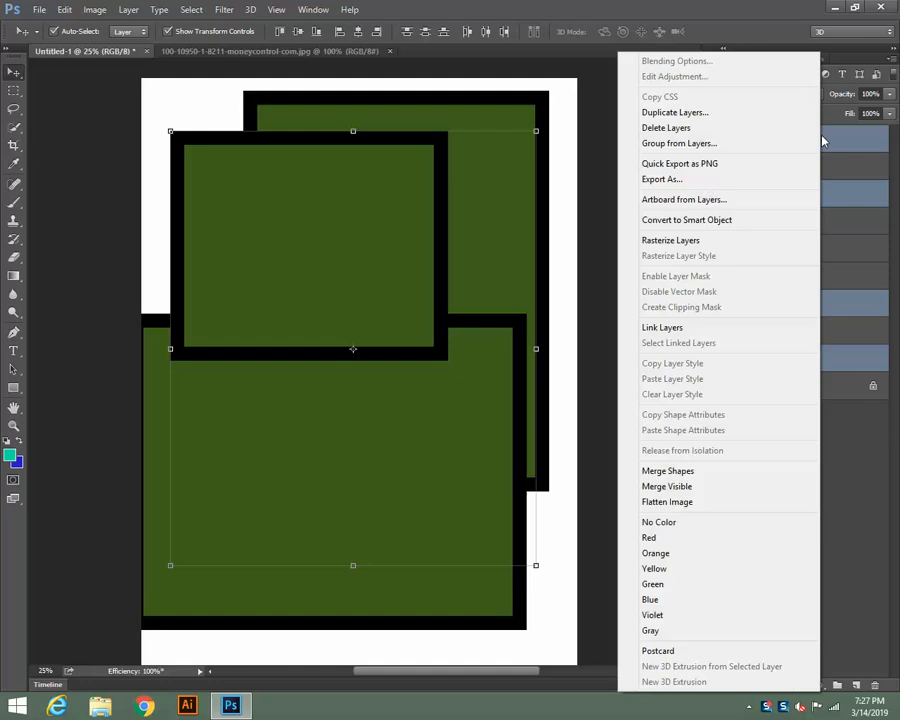
pyautogui.click(679, 146)
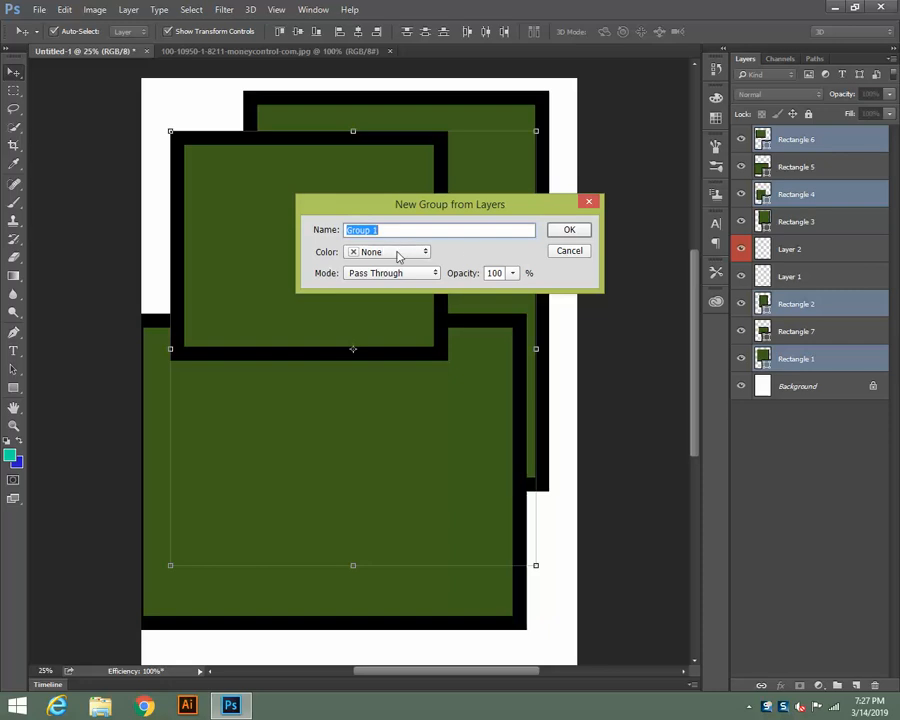
pyautogui.click(567, 252)
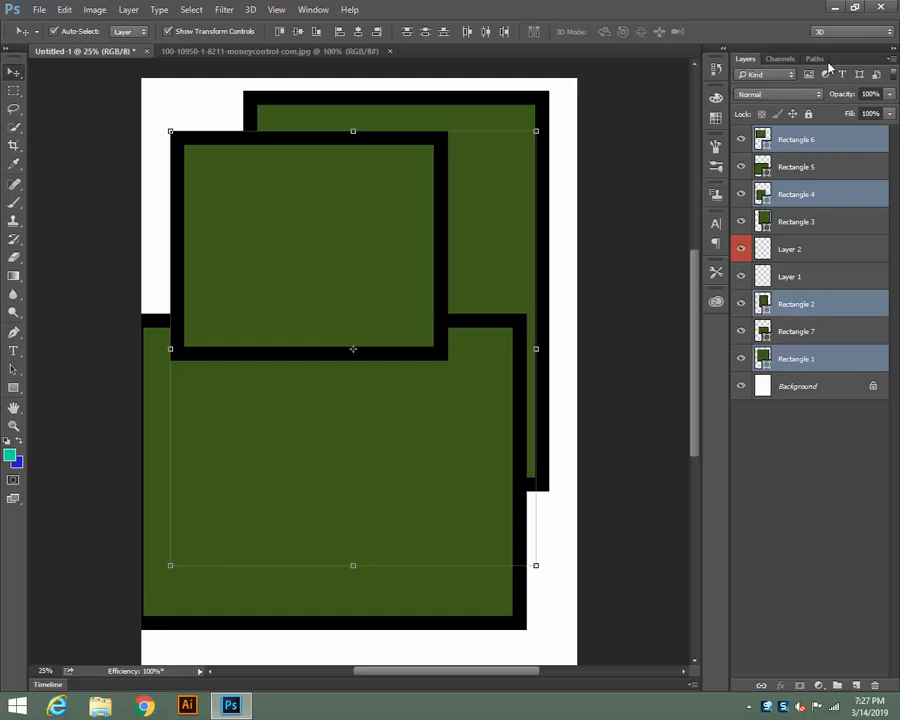
pyautogui.click(891, 61)
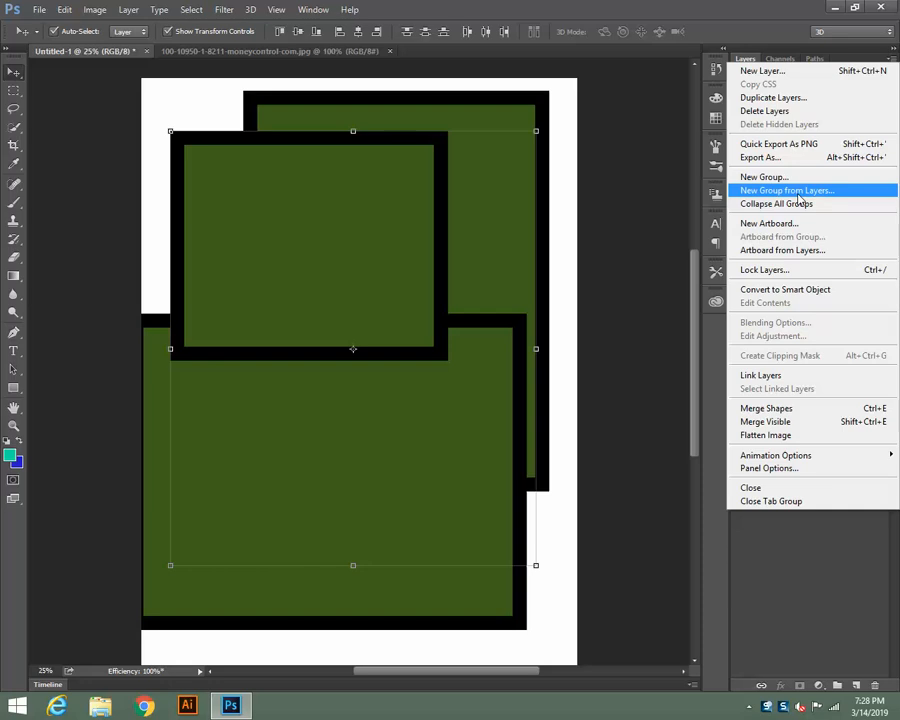
pyautogui.click(880, 62)
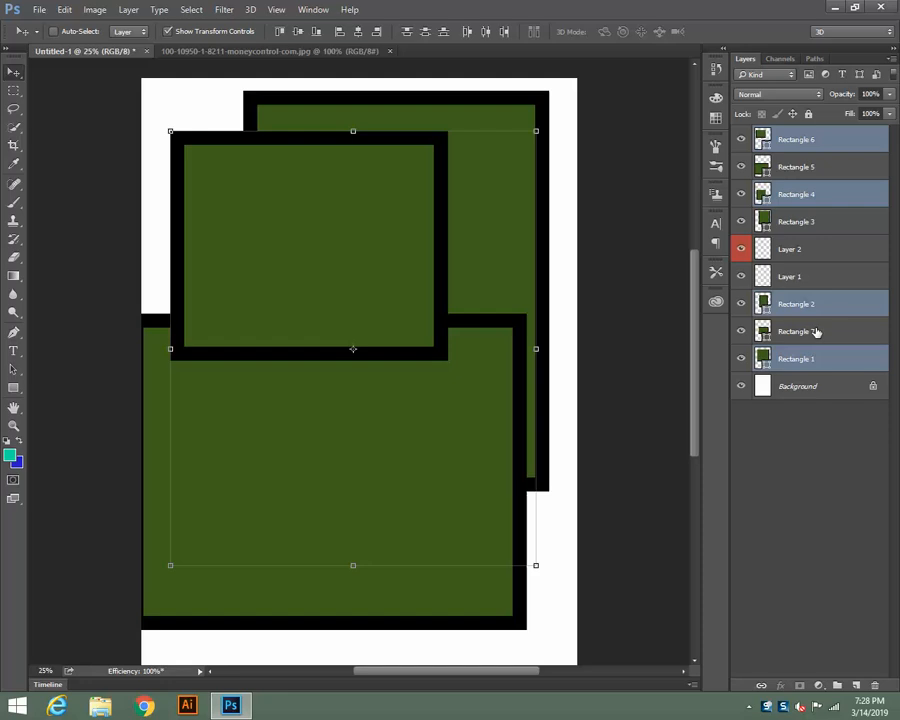
# - Group the four selected rectangle layers, move only Rectangle 6 down and to the right on the canvas, and collapse the group
pyautogui.hotkey('ctrl', 'g')
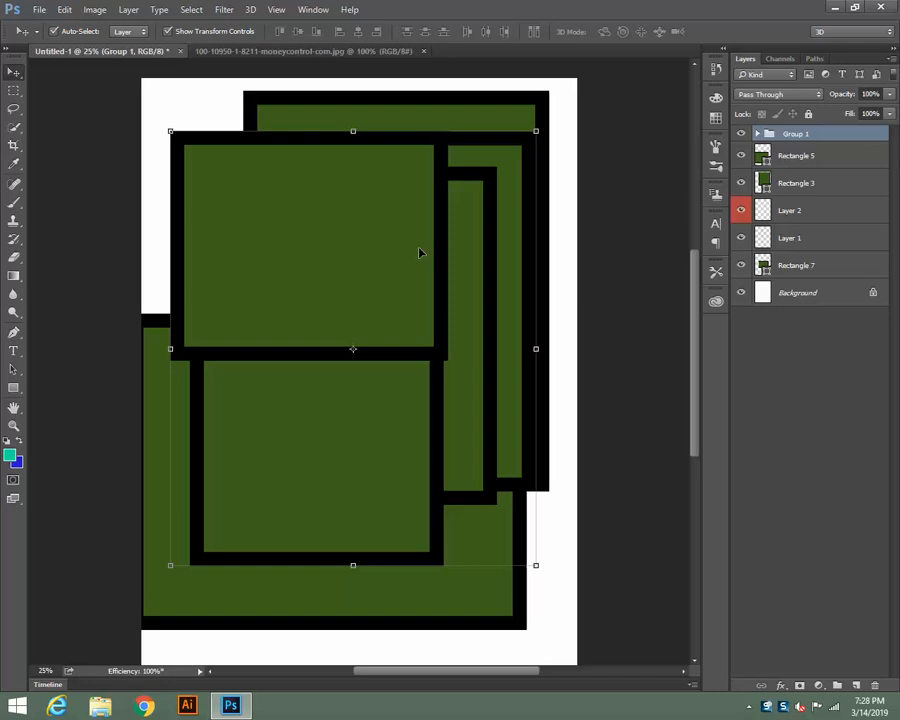
pyautogui.moveTo(420, 251)
pyautogui.mouseDown()
pyautogui.moveTo(331, 251)
pyautogui.moveTo(410, 247)
pyautogui.mouseUp()
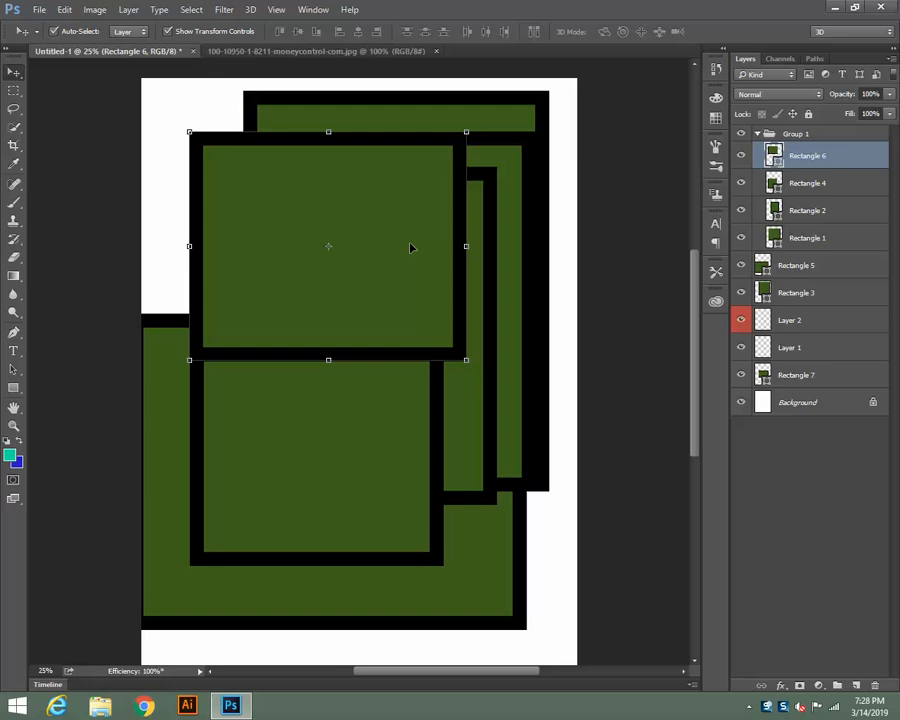
pyautogui.click(759, 135)
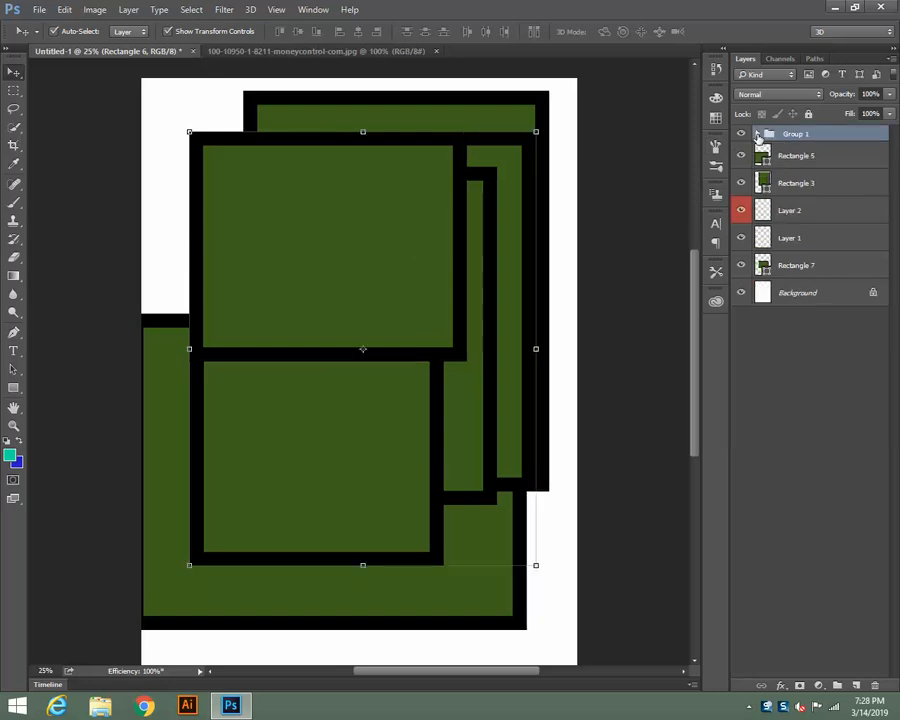
pyautogui.click(785, 135)
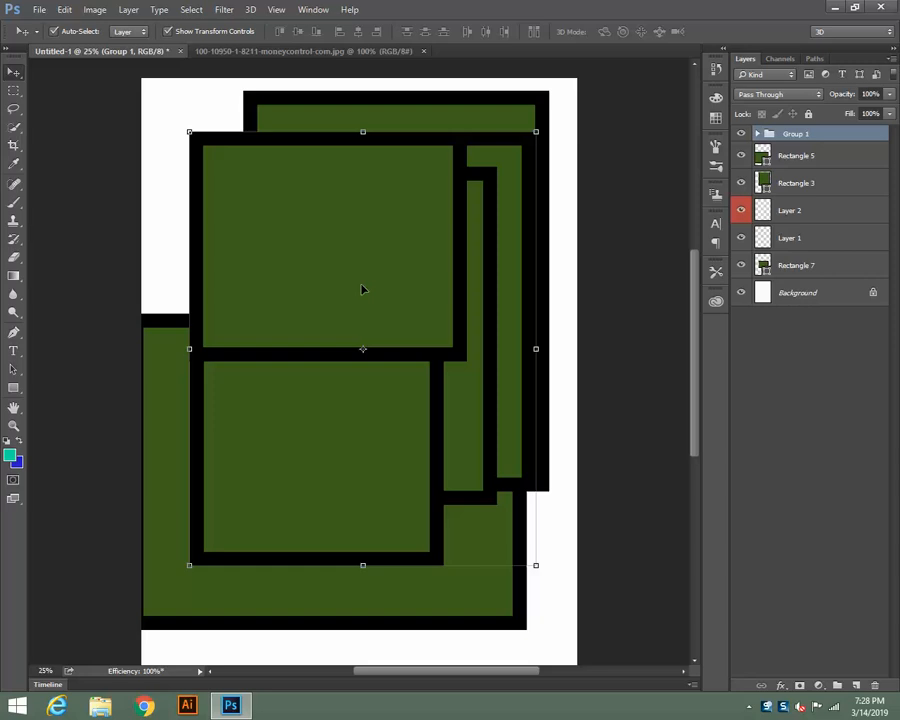
pyautogui.moveTo(362, 287); pyautogui.dragTo(402, 305)
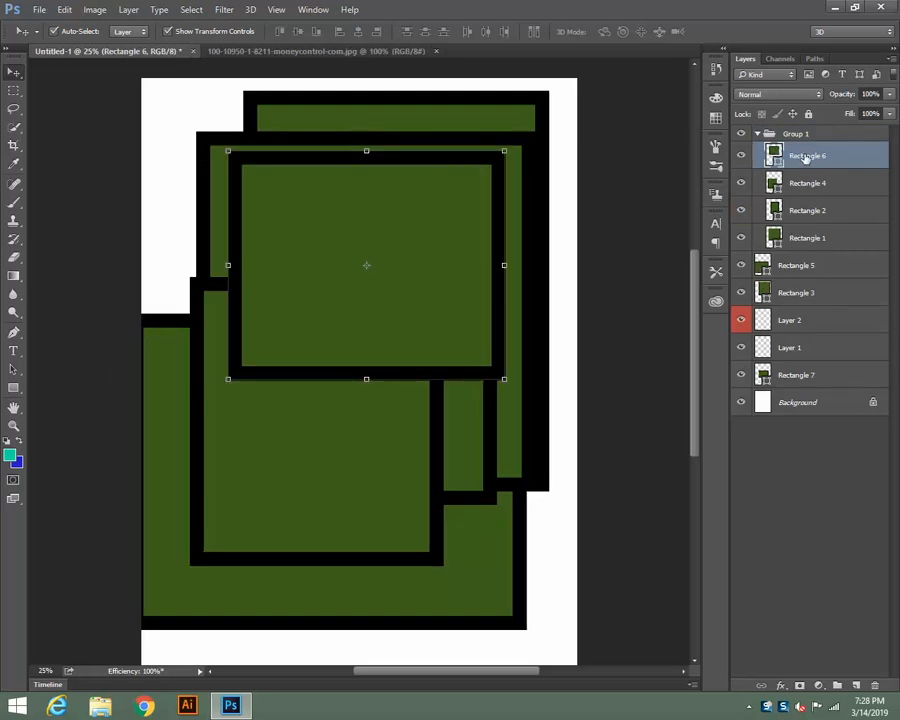
pyautogui.click(757, 133)
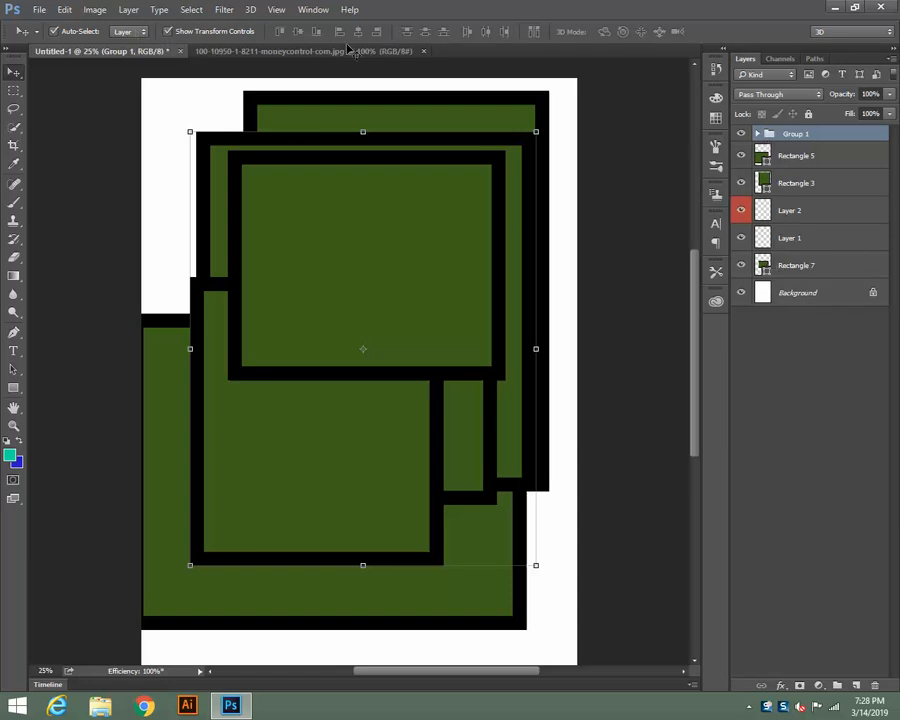
# - Set the Move tool's Auto-Select to Group, and shift the whole Group 1 slightly downward on the canvas
pyautogui.click(128, 31)
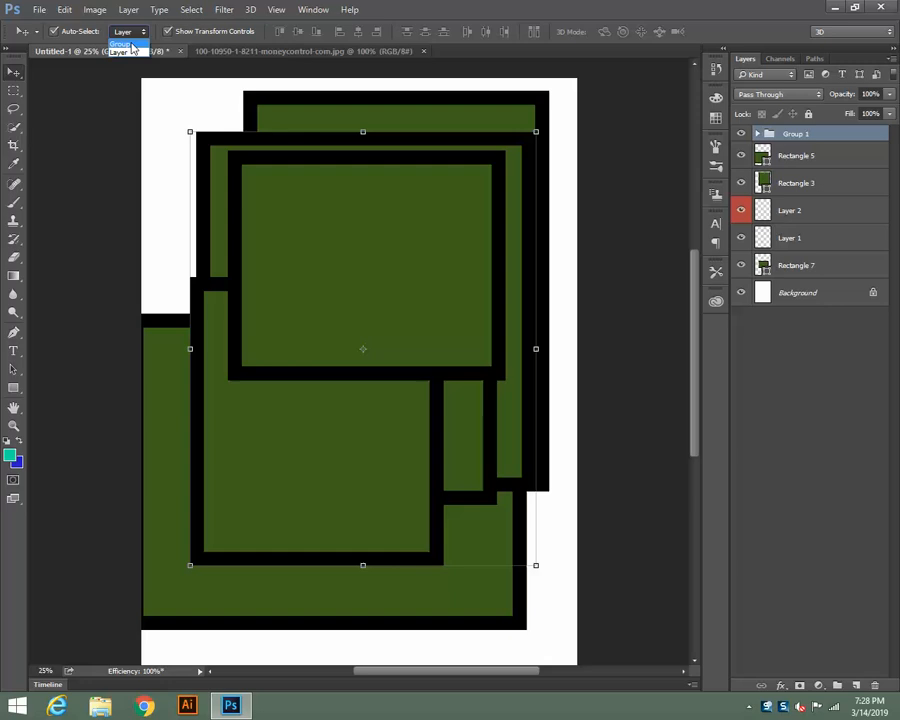
pyautogui.click(138, 31)
pyautogui.click(138, 31)
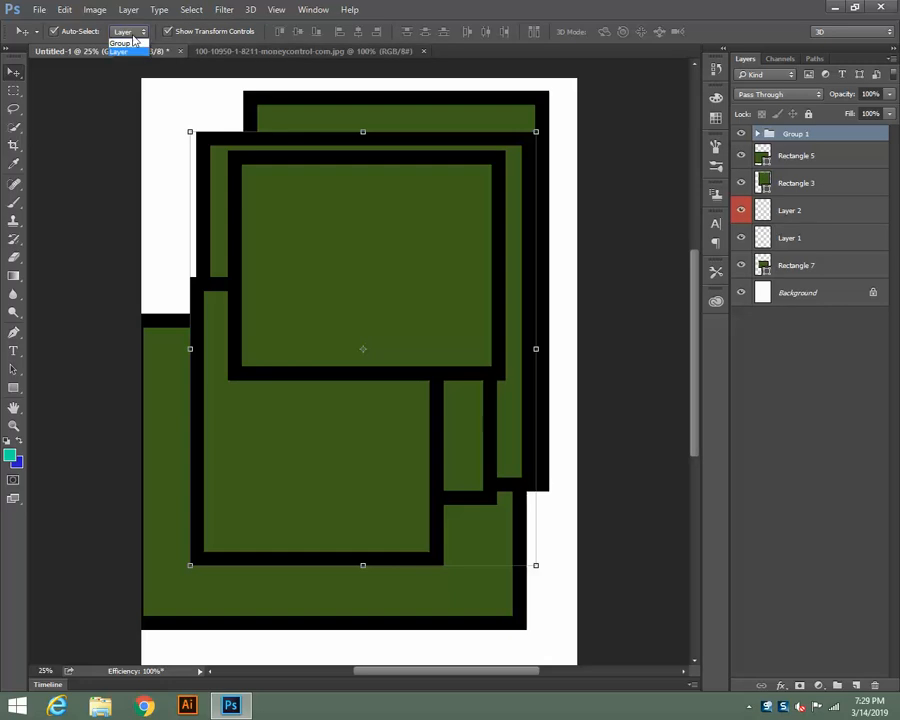
pyautogui.click(124, 22)
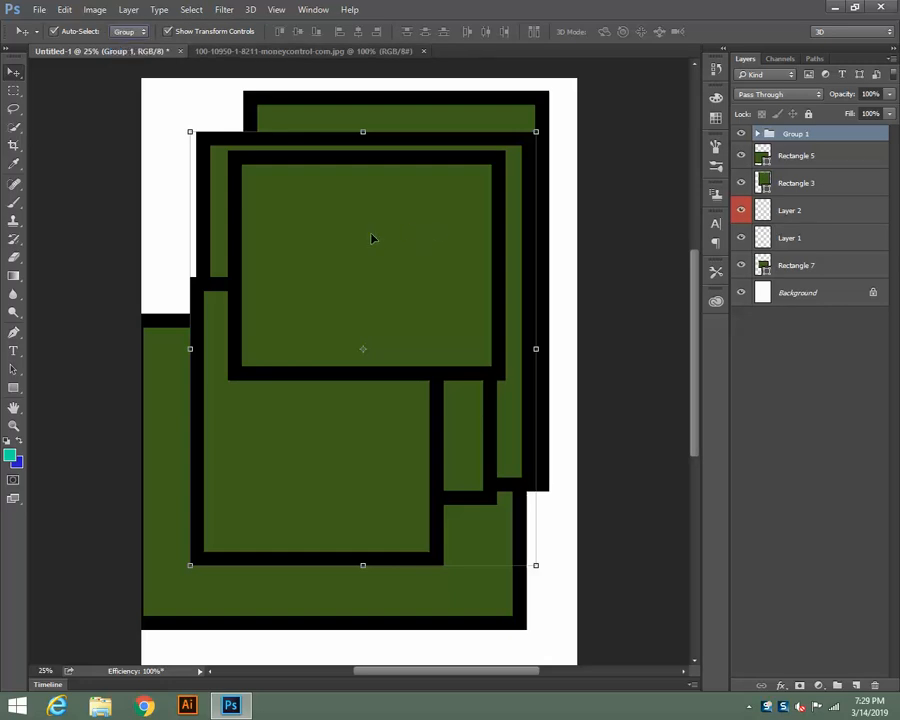
pyautogui.moveTo(374, 239)
pyautogui.mouseDown()
pyautogui.moveTo(410, 235)
pyautogui.moveTo(286, 241)
pyautogui.moveTo(381, 243)
pyautogui.mouseUp()
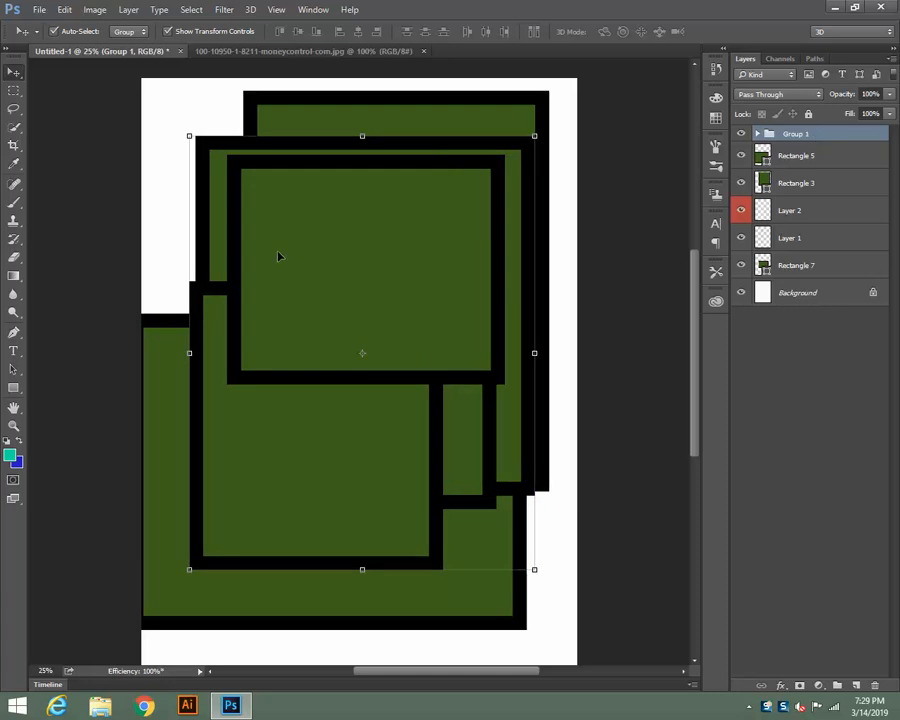
# - Set Auto-Select back to Layer, move only Rectangle 6 up and to the left, and collapse Group 1
pyautogui.click(122, 31)
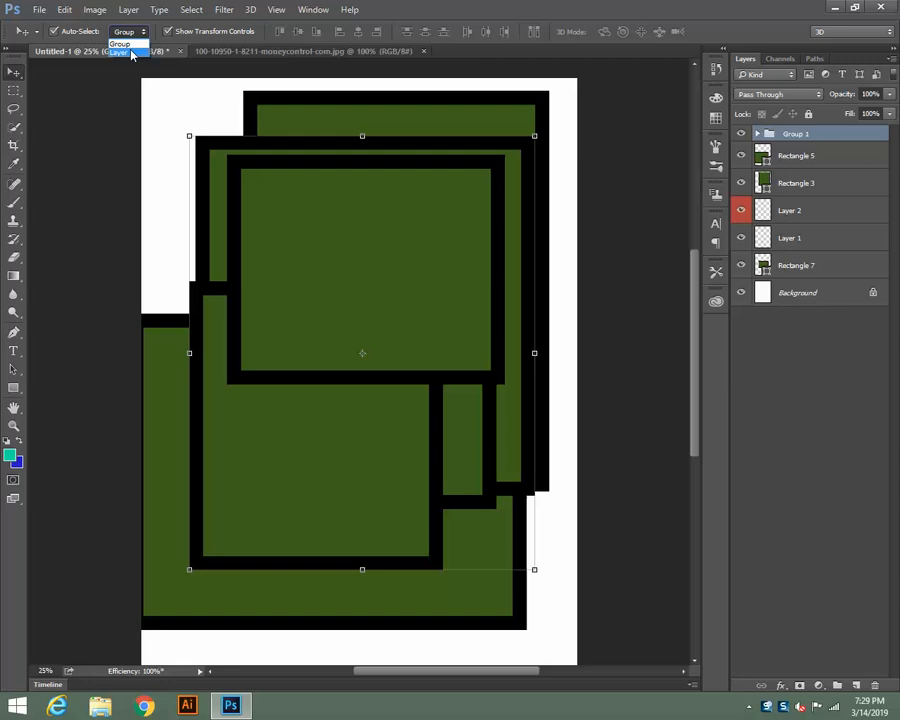
pyautogui.click(127, 53)
pyautogui.moveTo(357, 261); pyautogui.dragTo(311, 230)
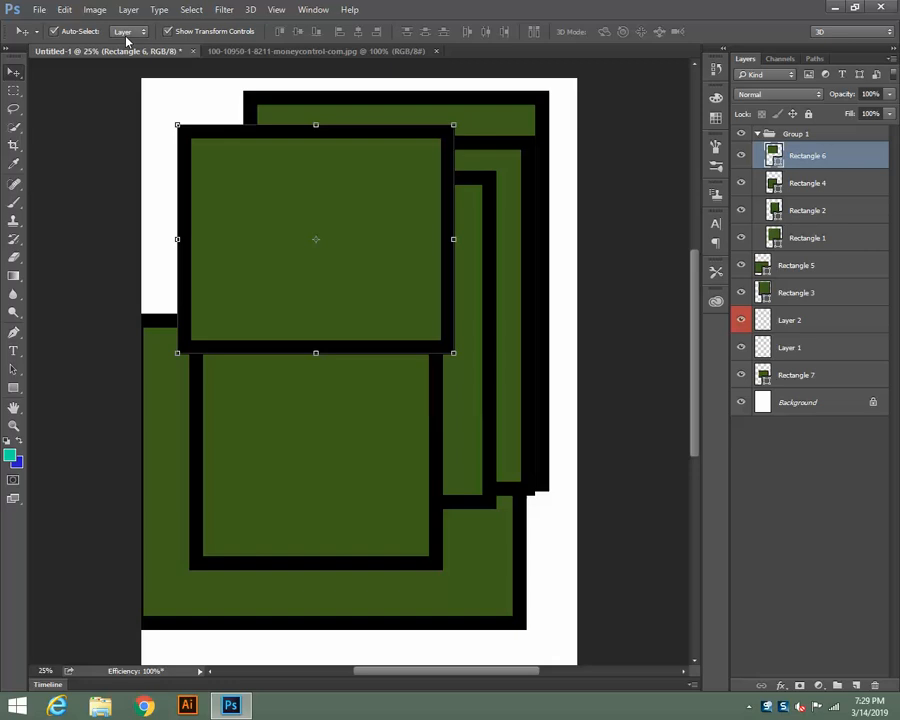
pyautogui.scroll(2, 320, 360)
pyautogui.scroll(-2, 327, 367)
pyautogui.click(760, 134)
pyautogui.click(758, 134)
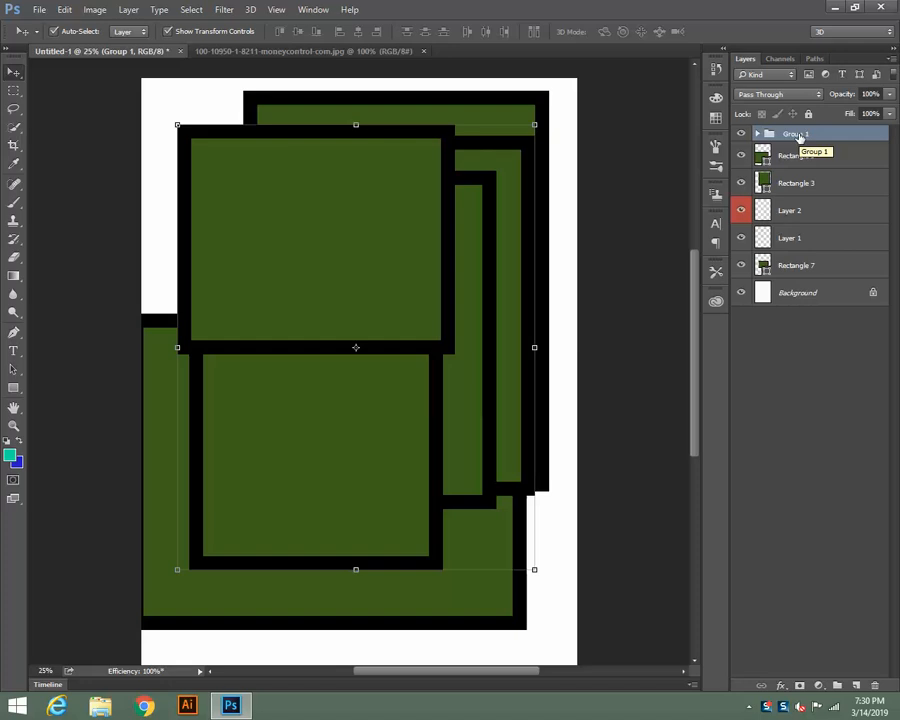
# - View the Ungroup Layers command for Group 1 without applying it, and check the group's contents
pyautogui.rightClick(800, 137)
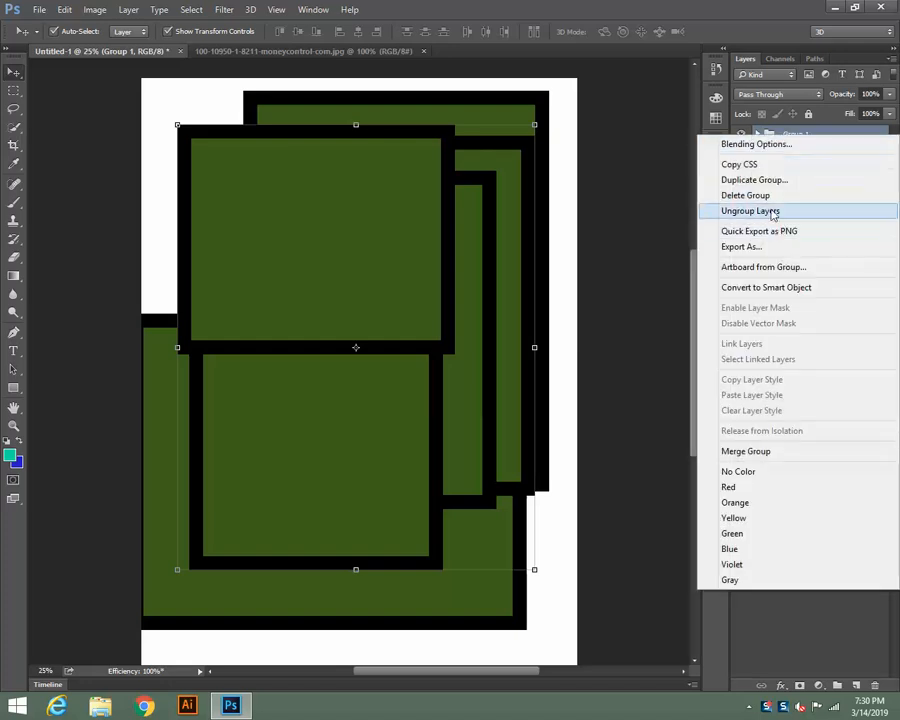
pyautogui.click(676, 212)
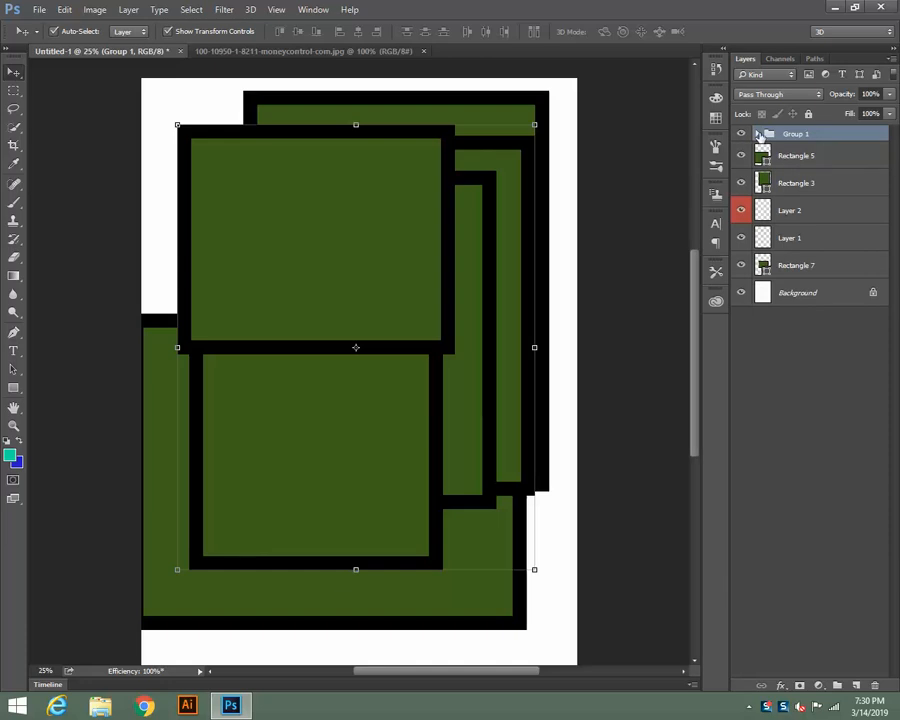
pyautogui.click(759, 134)
pyautogui.click(759, 134)
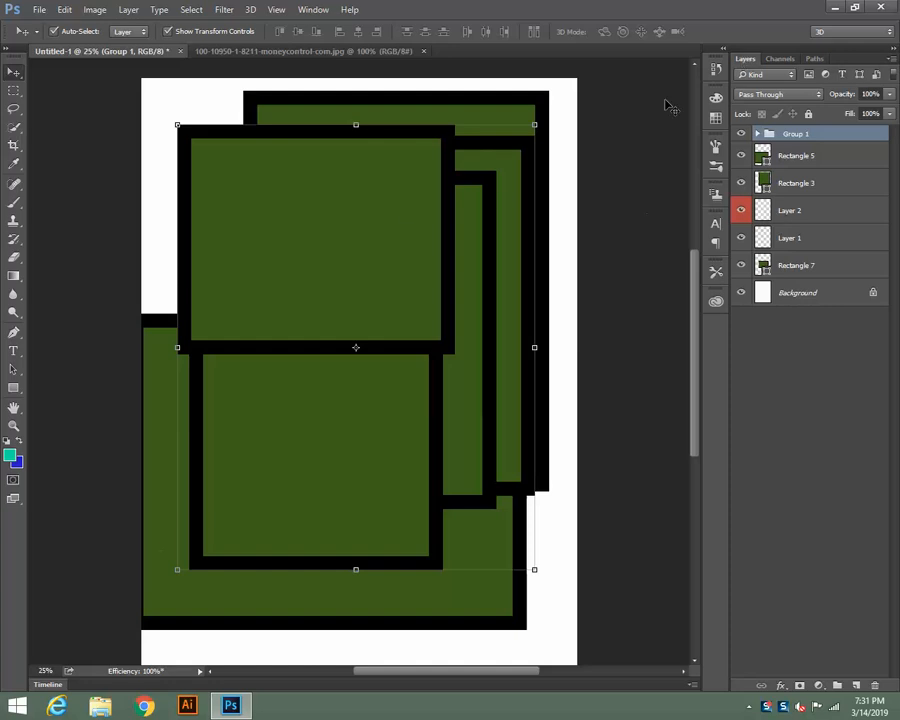
# - Deselect Group 1, expand it, and select the Rectangle 1 layer inside it
pyautogui.click(567, 238)
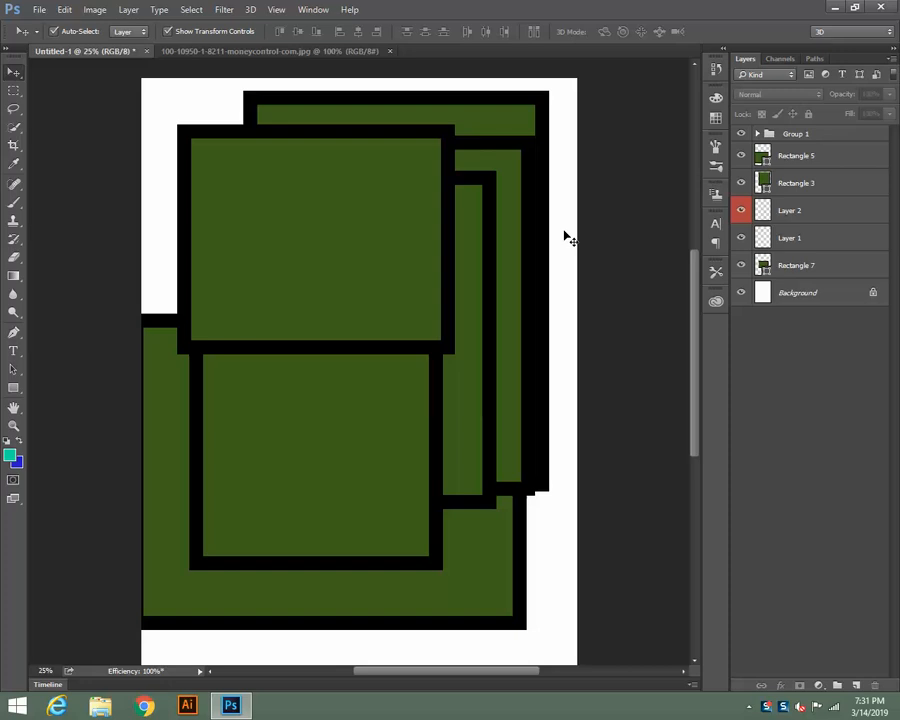
pyautogui.click(758, 134)
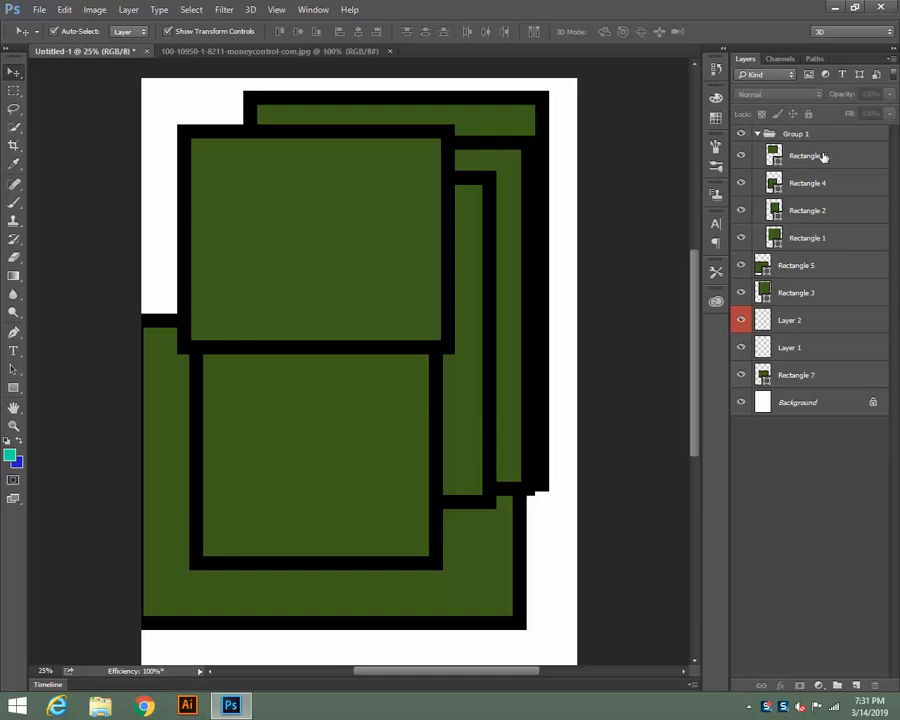
pyautogui.click(793, 235)
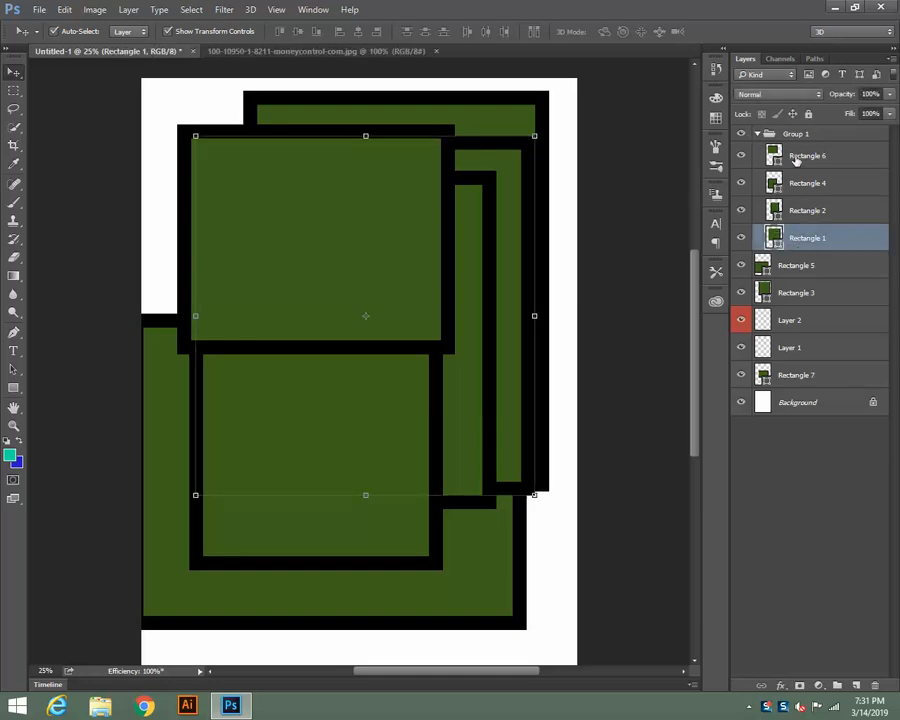
# - Move Rectangle 3 into Group 1 directly above Rectangle 2, and take Rectangle 4 out of the group to just below Layer 1
pyautogui.click(803, 294)
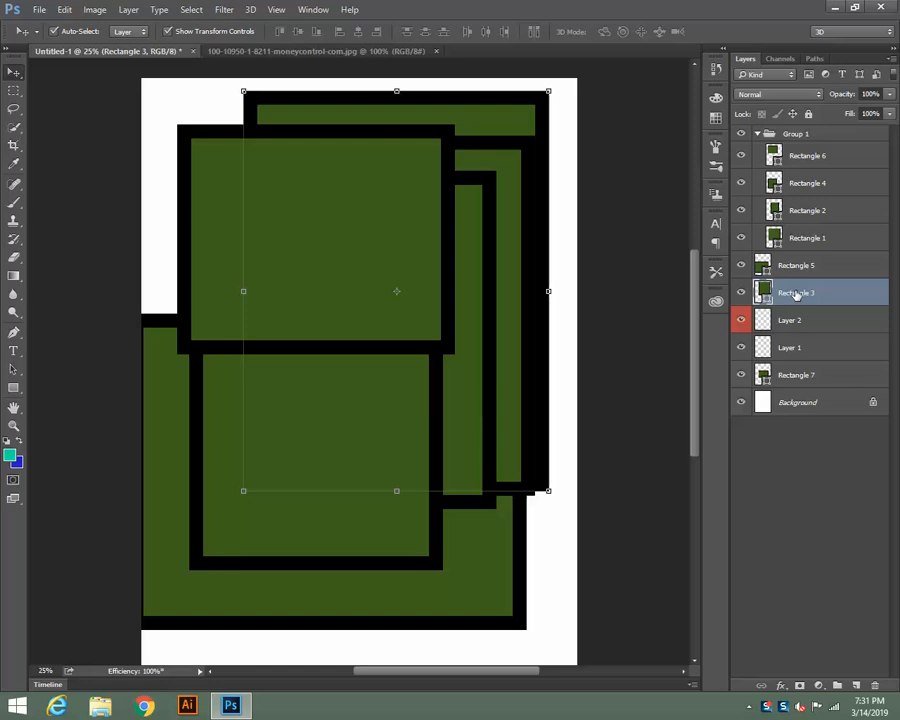
pyautogui.moveTo(797, 294); pyautogui.dragTo(808, 183)
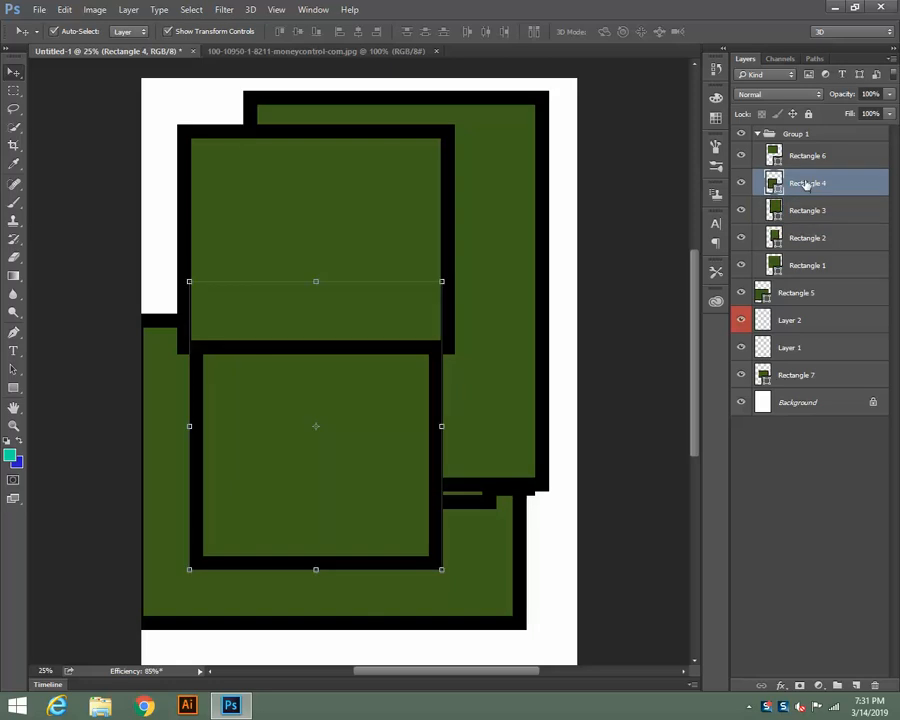
pyautogui.moveTo(806, 185); pyautogui.dragTo(800, 335)
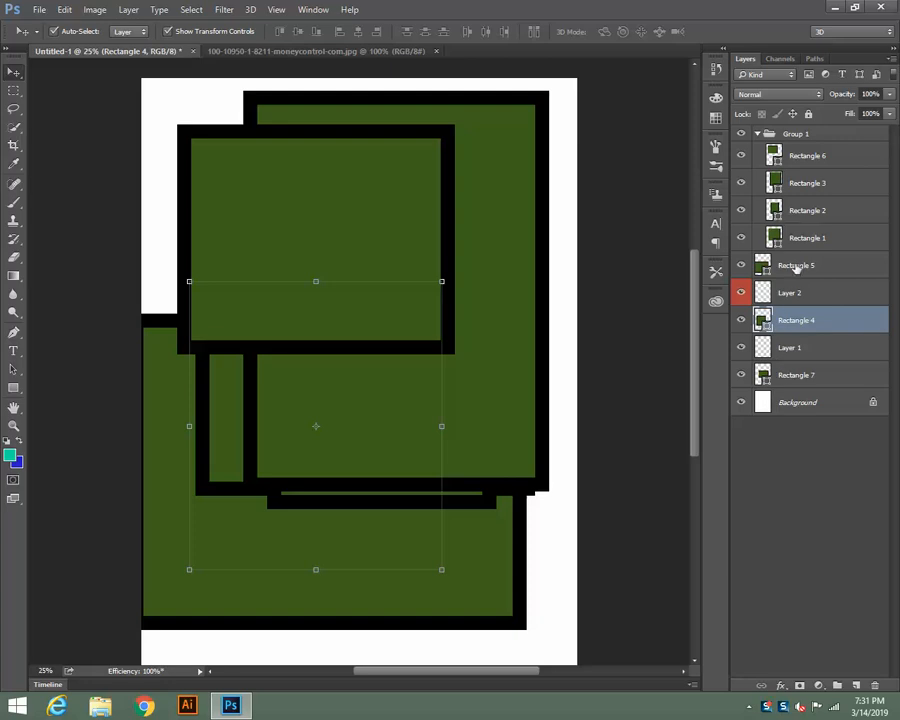
pyautogui.moveTo(810, 317); pyautogui.dragTo(802, 180)
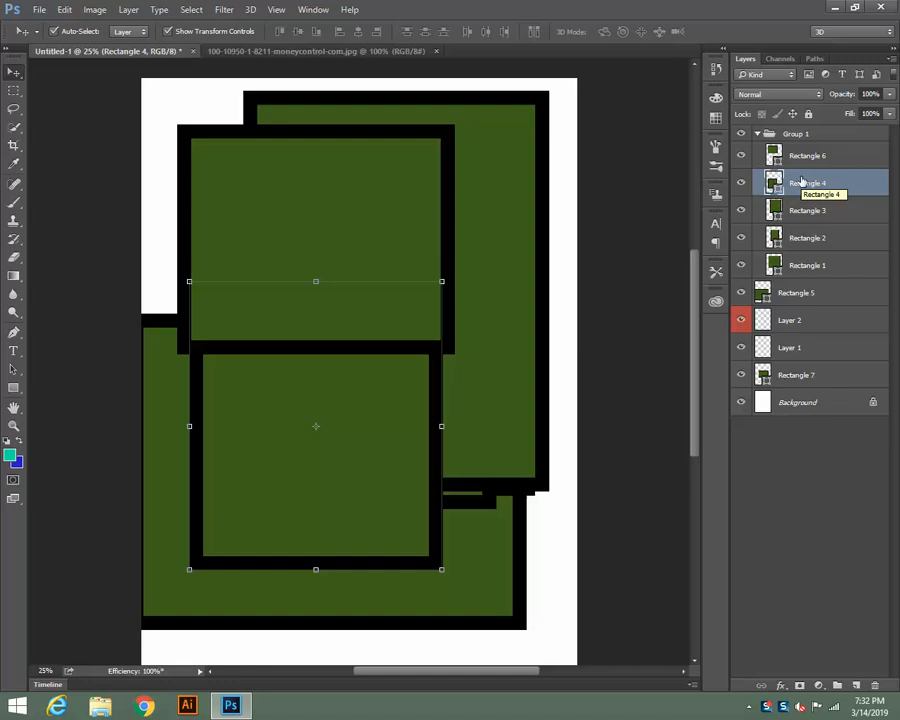
pyautogui.moveTo(801, 182); pyautogui.dragTo(774, 360)
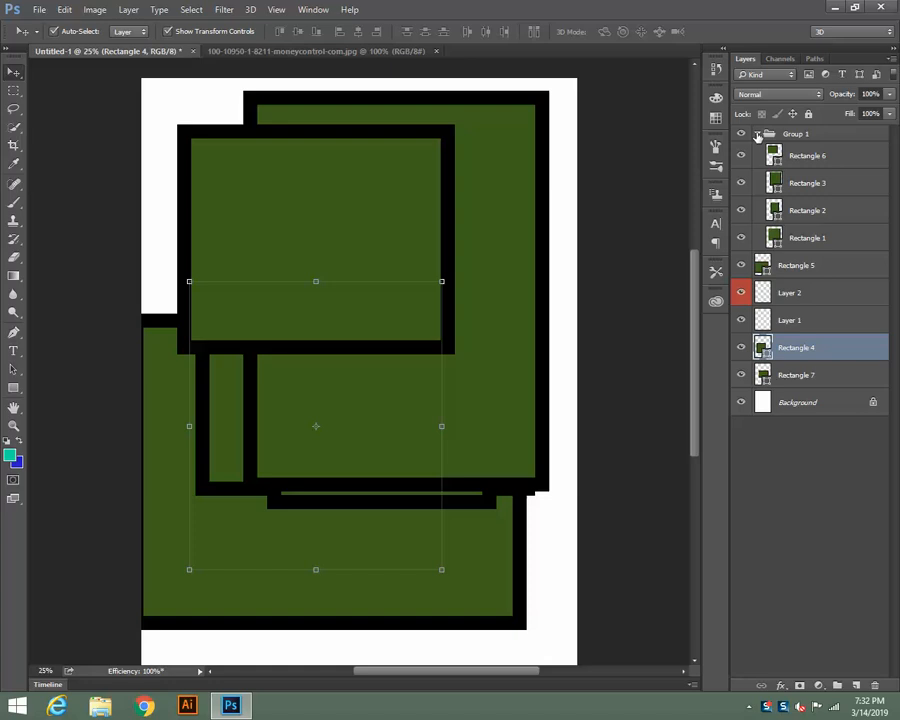
# - Collapse Group 1, select it and ungroup its layers
pyautogui.click(758, 134)
pyautogui.click(802, 140)
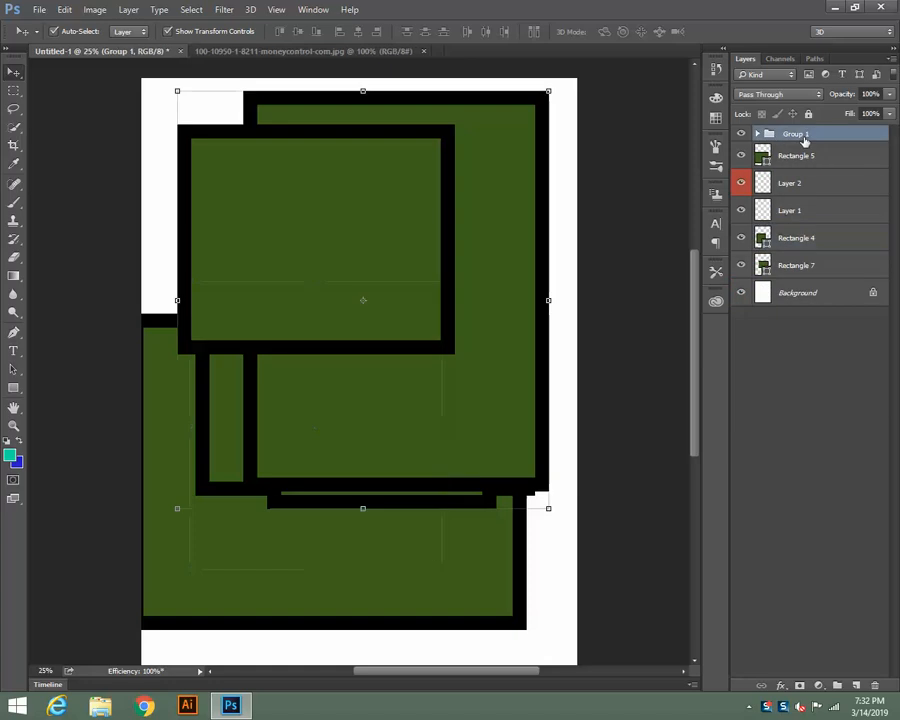
pyautogui.rightClick(803, 141)
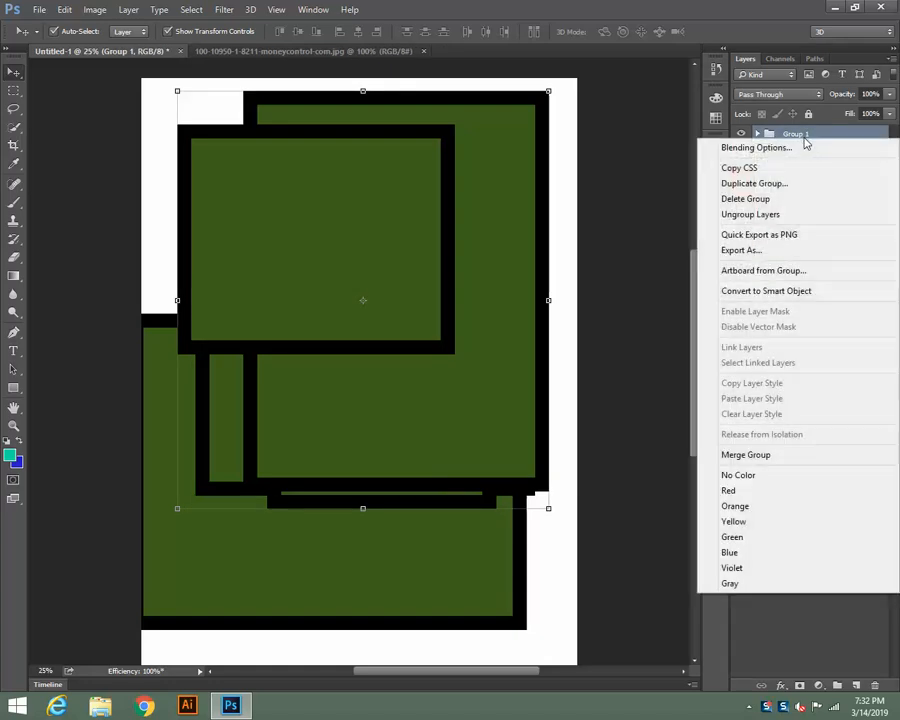
pyautogui.click(757, 215)
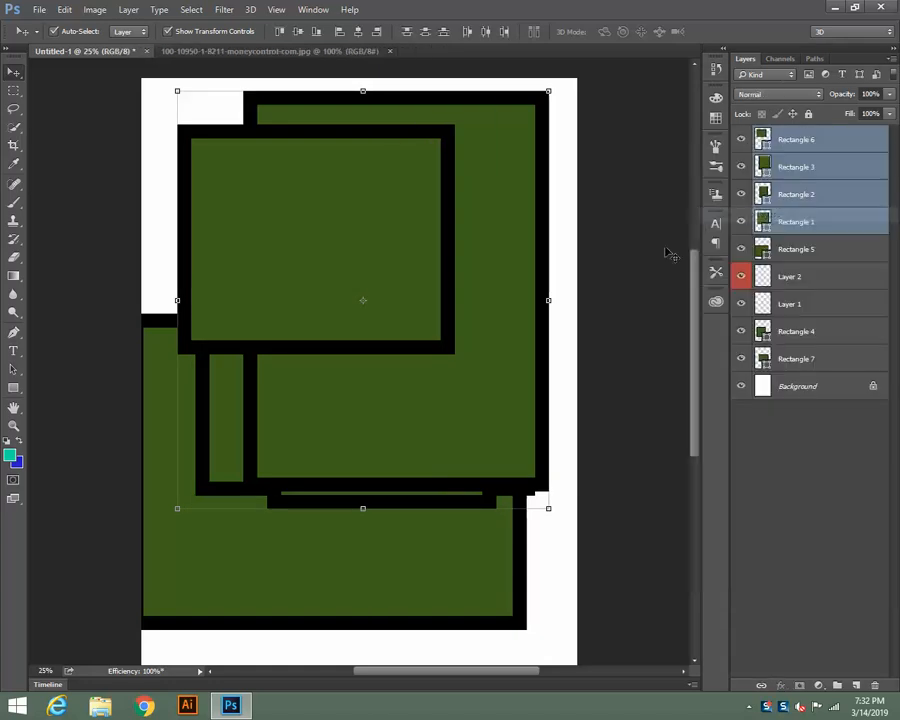
# - Move the teal Rectangle 3 up and to the right over the red and blue rectangles, and view the layers beneath it
pyautogui.scroll(3, 649, 256)
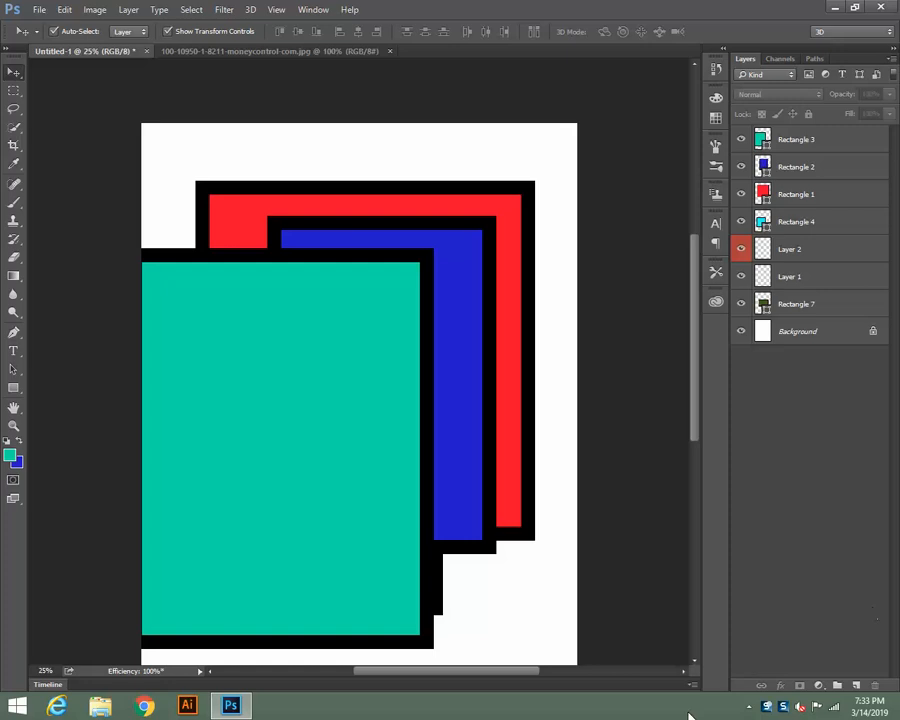
pyautogui.moveTo(357, 428); pyautogui.dragTo(465, 295)
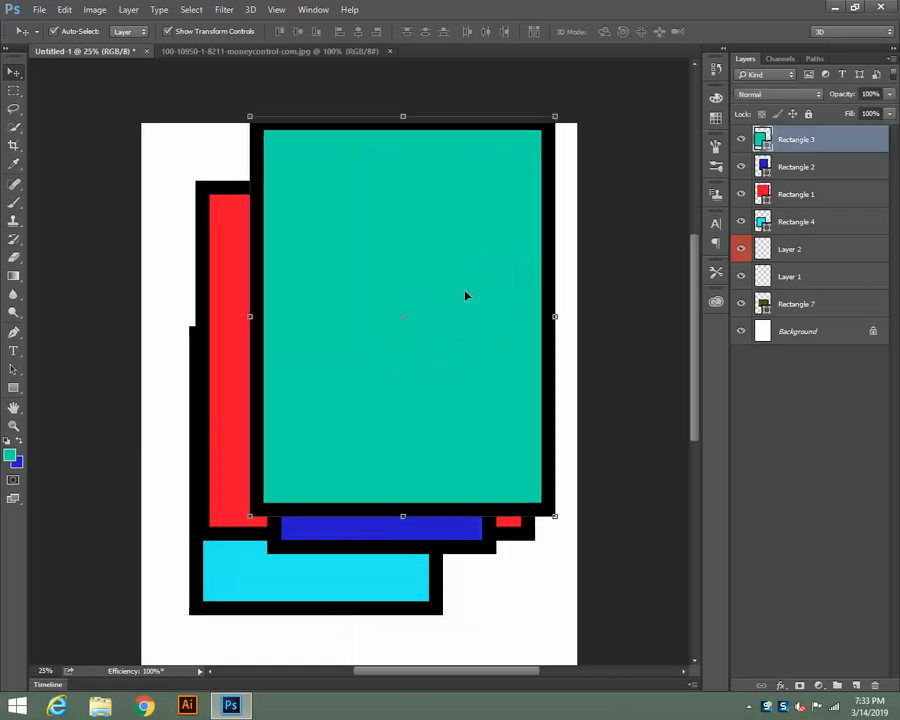
pyautogui.rightClick(465, 295)
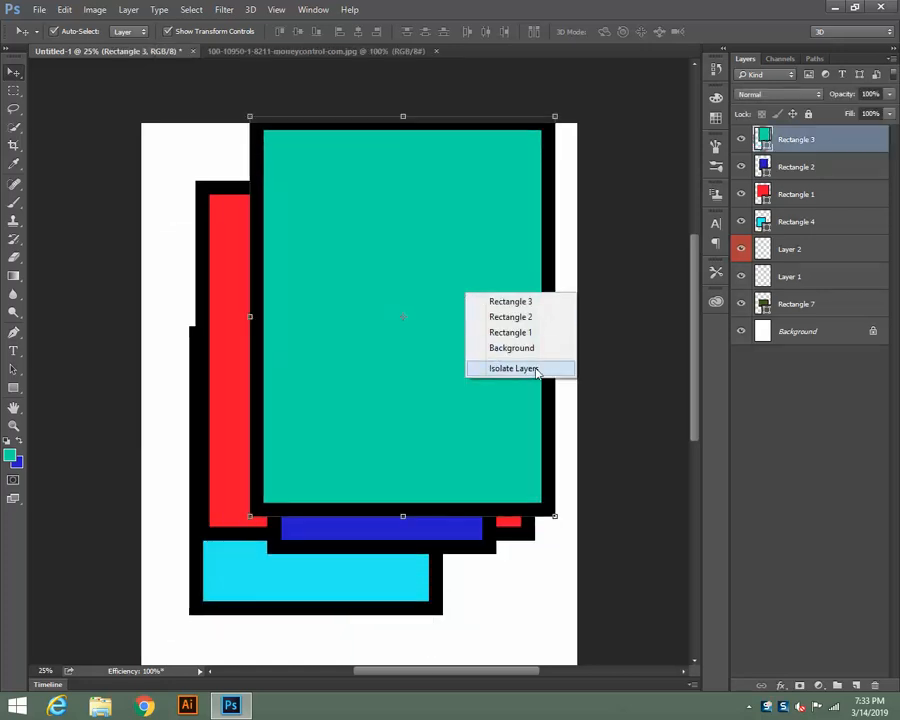
pyautogui.click(171, 271)
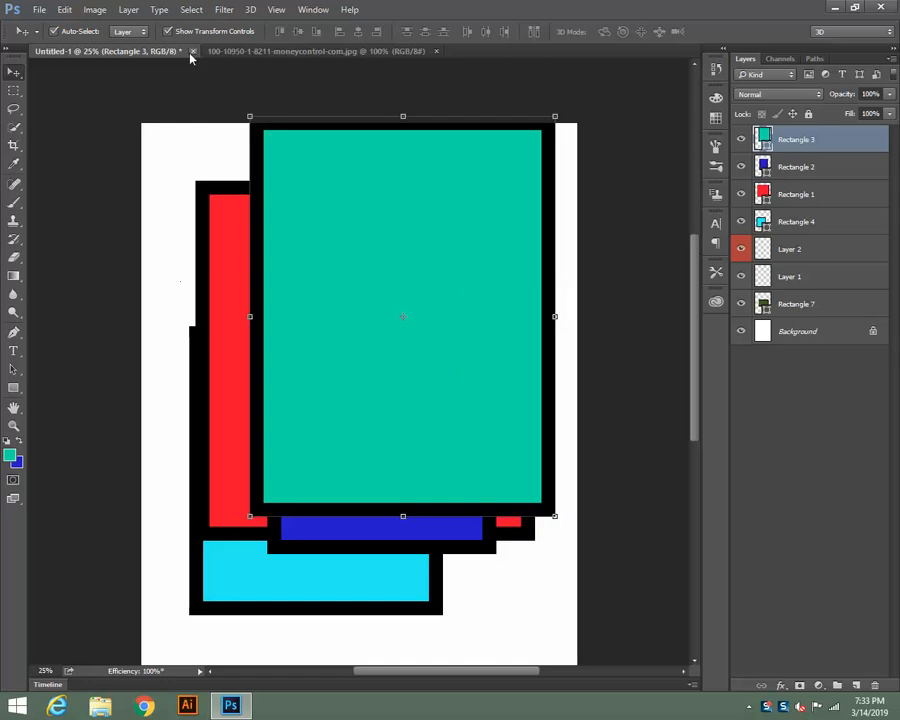
# - Look through the commands for the layer Arrange options, such as Send Backward and Send to Back, without applying any
pyautogui.click(276, 9)
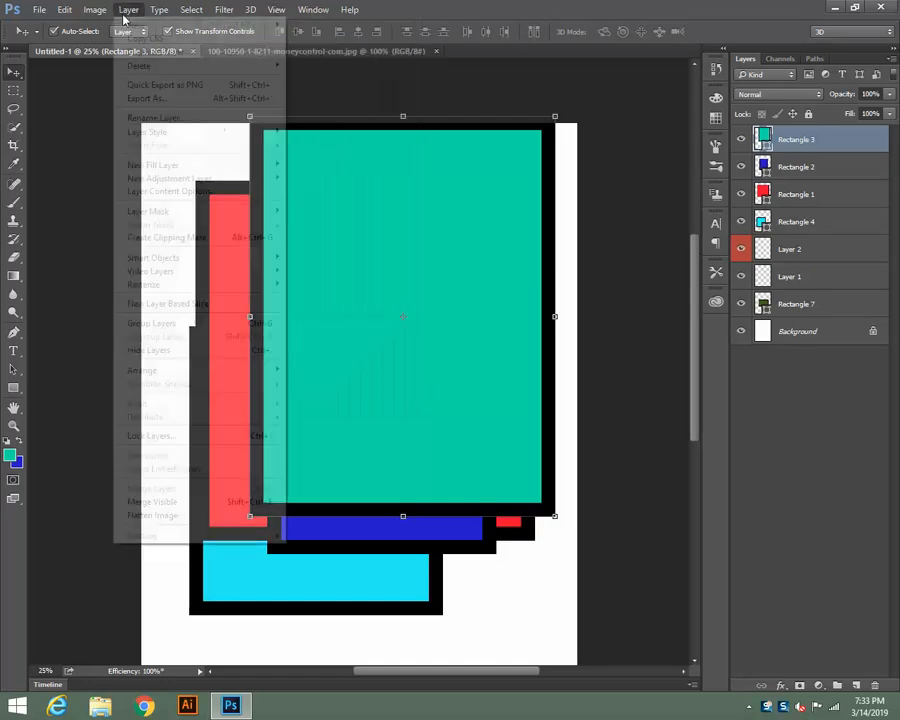
pyautogui.moveTo(163, 11)
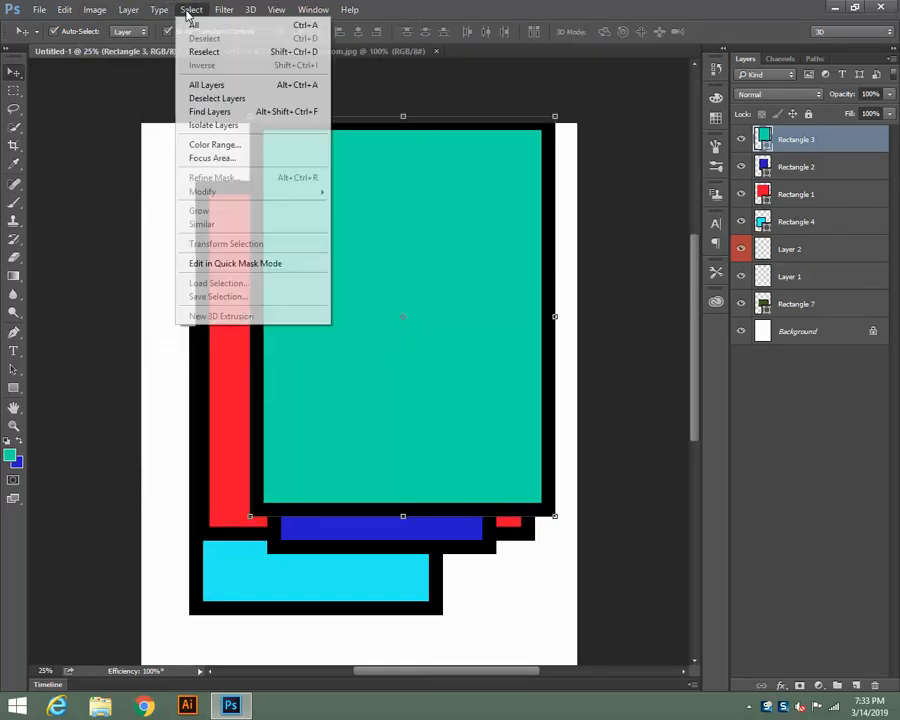
pyautogui.moveTo(225, 14)
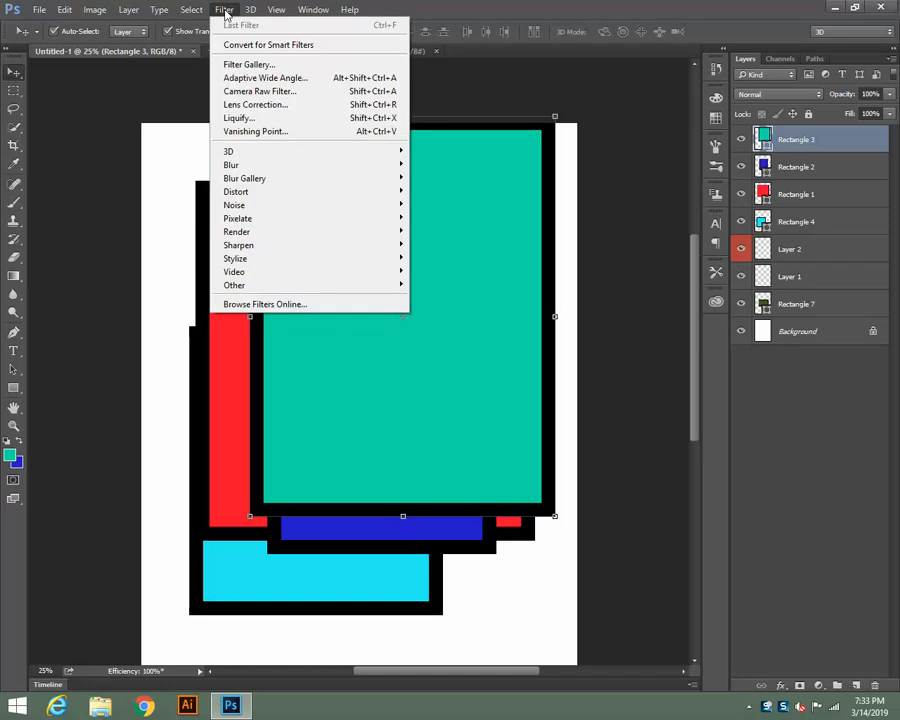
pyautogui.moveTo(65, 11)
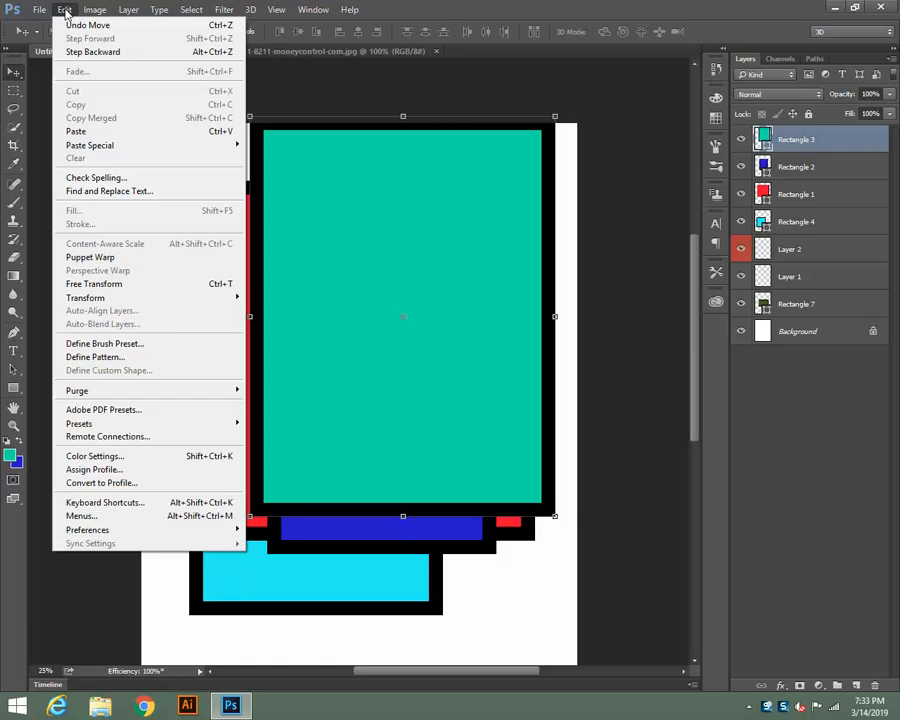
pyautogui.click(58, 10)
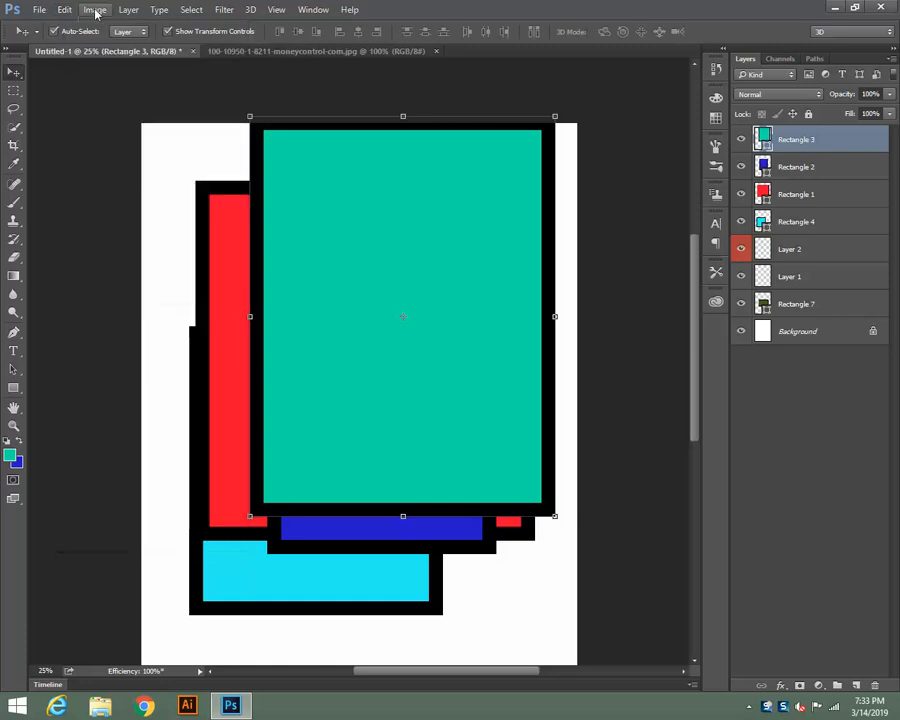
pyautogui.click(127, 11)
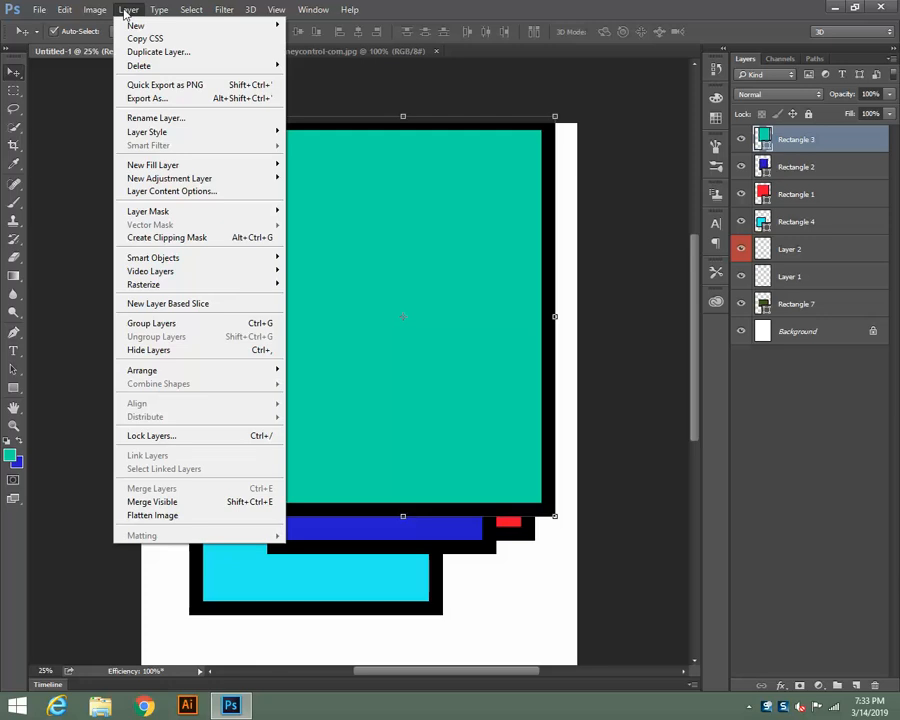
pyautogui.moveTo(154, 377)
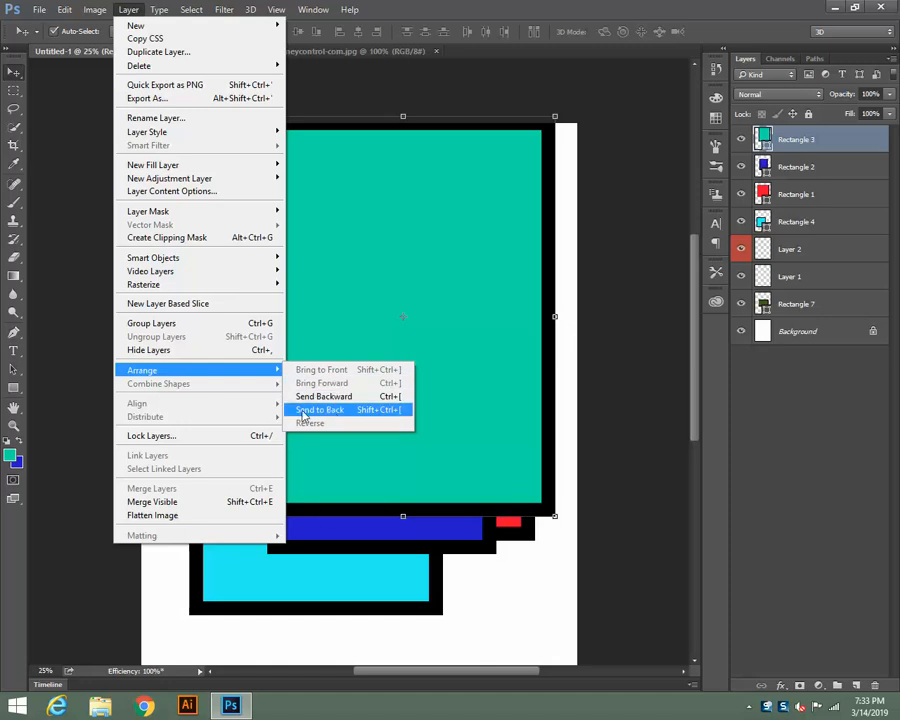
pyautogui.click(130, 10)
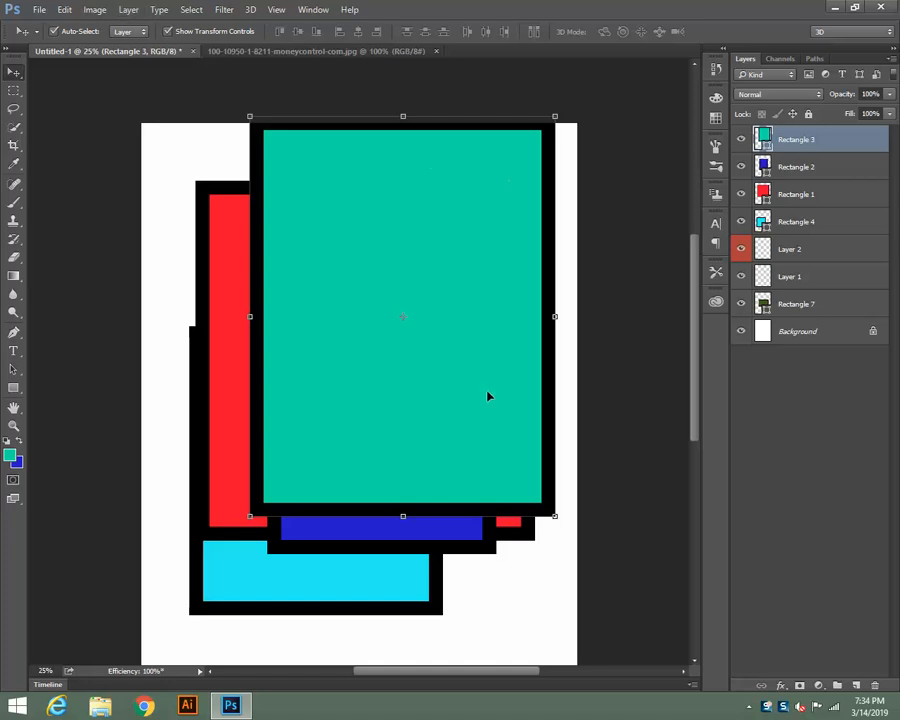
# - Reorder the rectangle layers so the stack runs Rectangle 4, Rectangle 3, Rectangle 2, Rectangle 1 from front to back
pyautogui.click(307, 590)
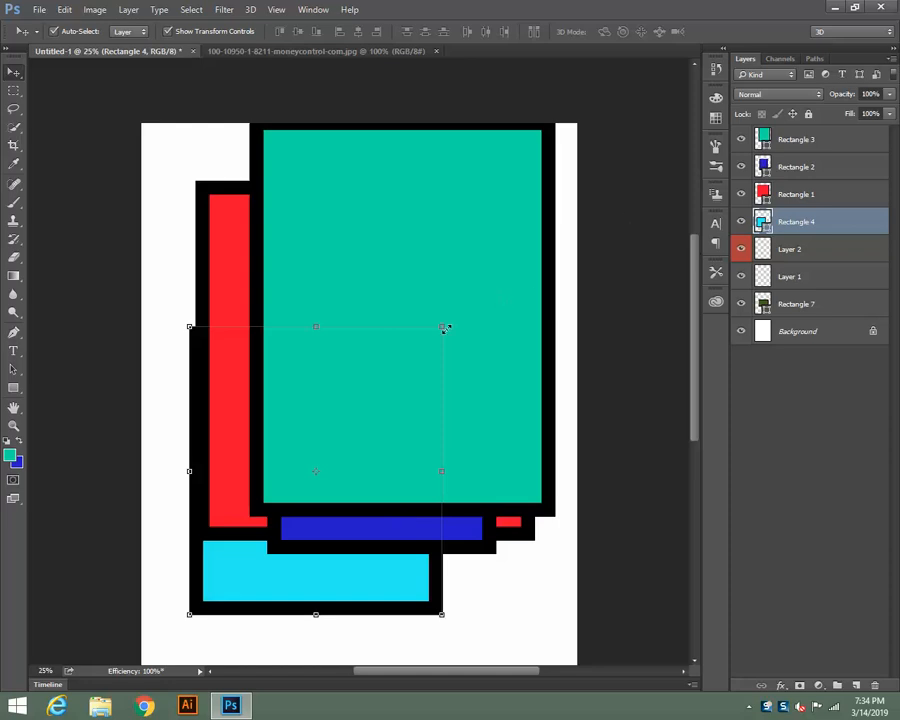
pyautogui.click(398, 286)
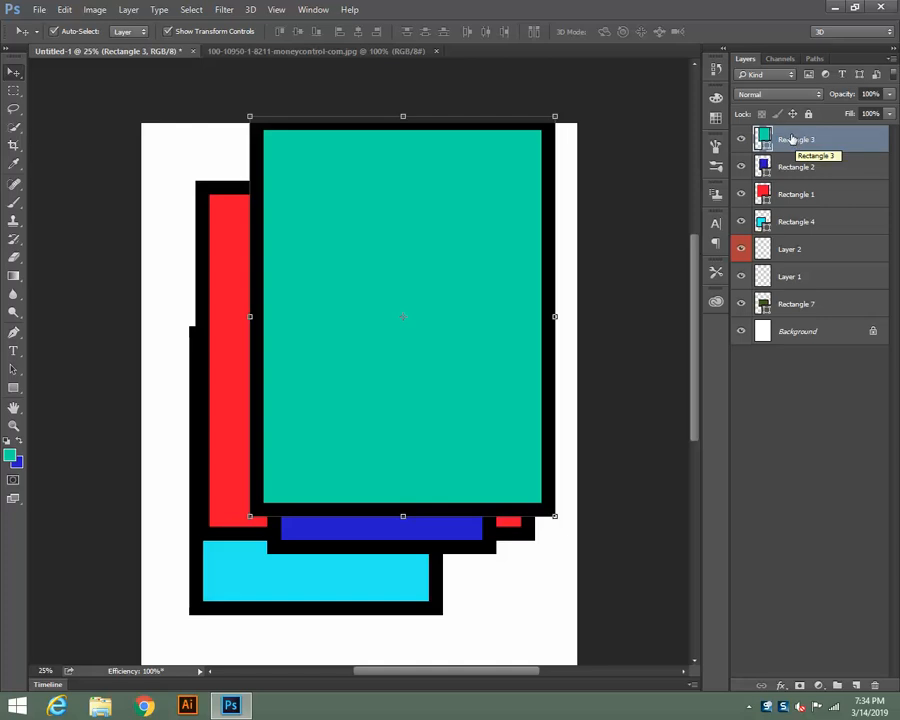
pyautogui.moveTo(792, 140); pyautogui.dragTo(781, 235)
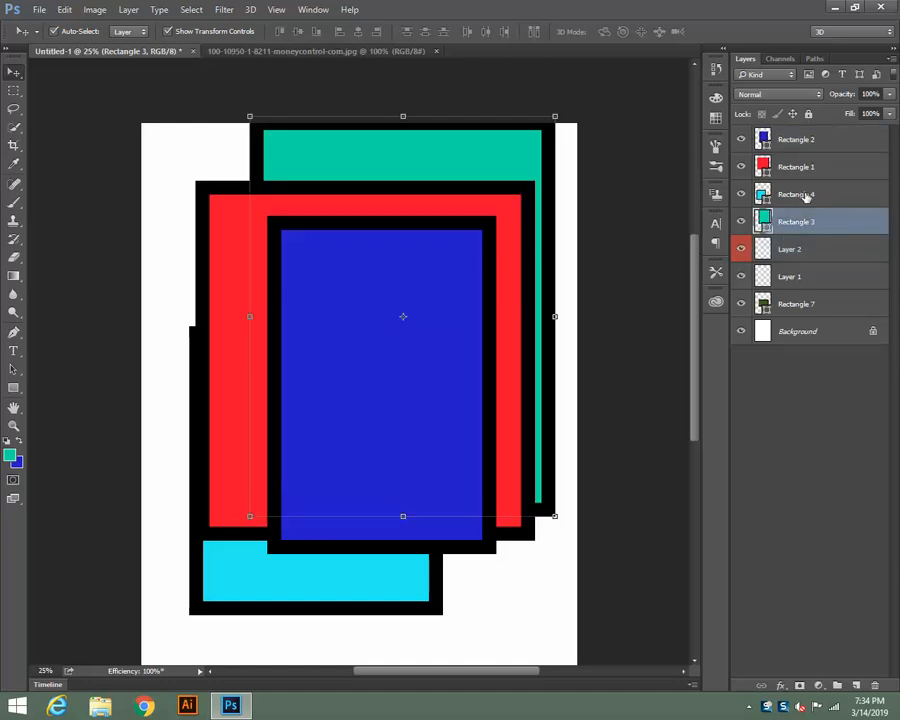
pyautogui.moveTo(806, 196)
pyautogui.mouseDown()
pyautogui.moveTo(796, 150)
pyautogui.moveTo(797, 195)
pyautogui.moveTo(787, 156)
pyautogui.moveTo(796, 242)
pyautogui.mouseUp()
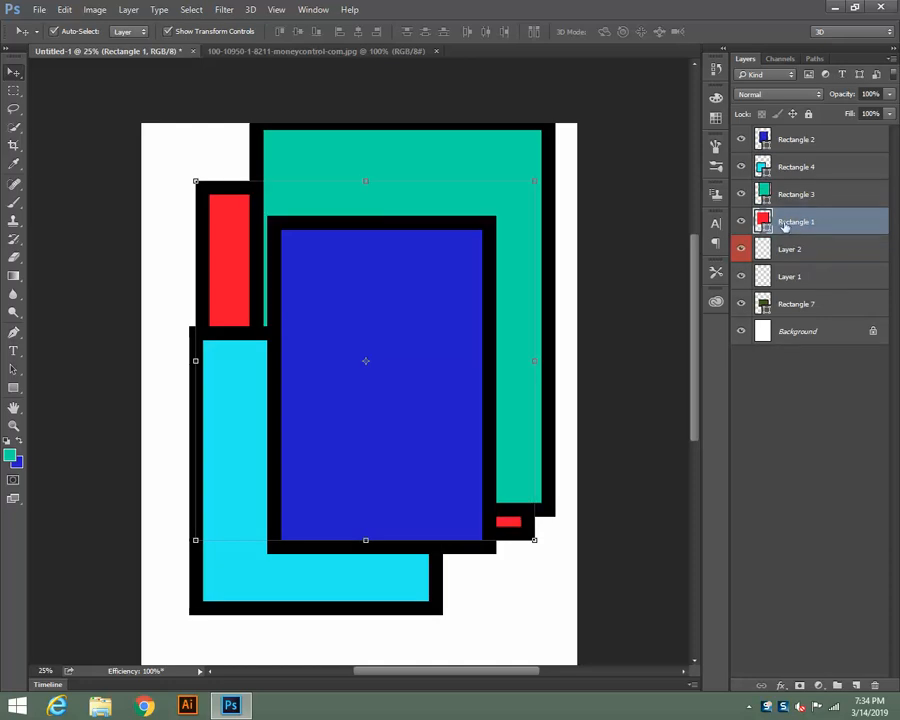
pyautogui.click(790, 140)
pyautogui.moveTo(790, 140); pyautogui.dragTo(792, 209)
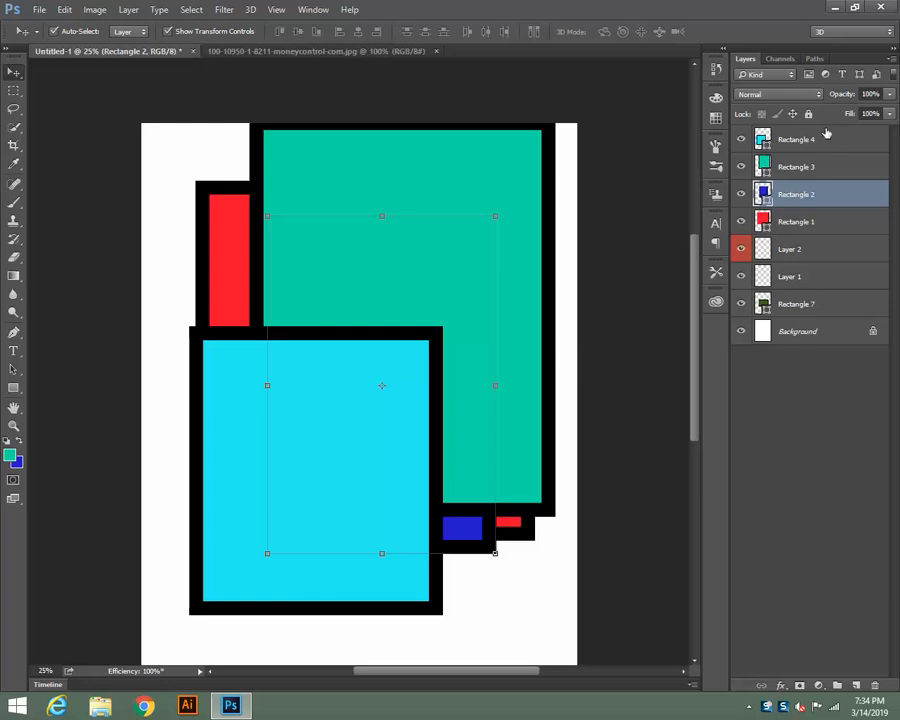
# - Select the Rectangle 1, Rectangle 2 and Rectangle 4 layers together and lock them completely
pyautogui.click(792, 224)
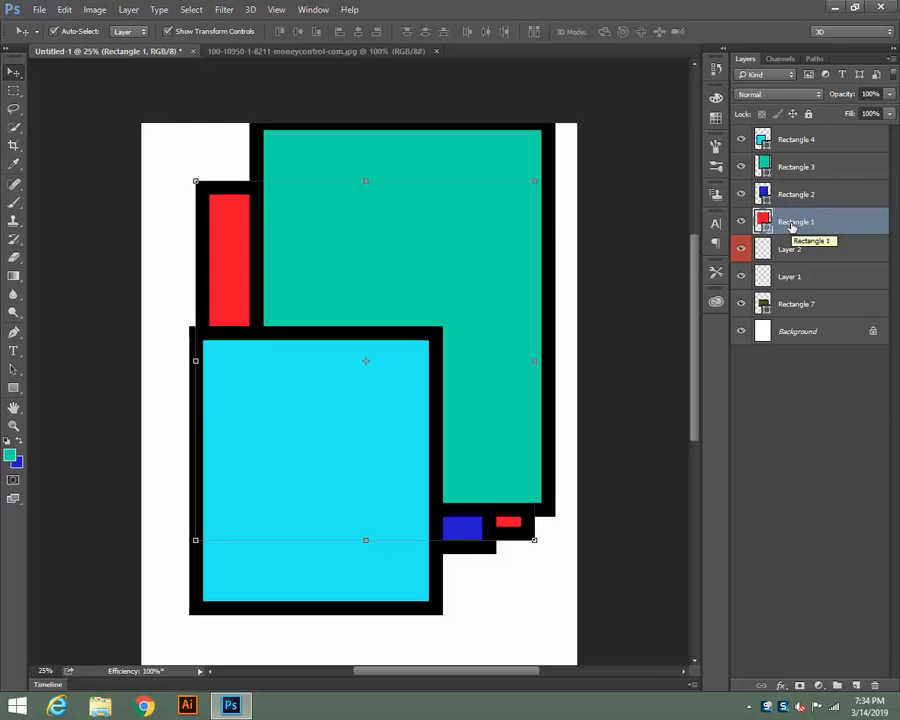
pyautogui.keyDown('shift'); pyautogui.click(799, 196); pyautogui.keyUp('shift')
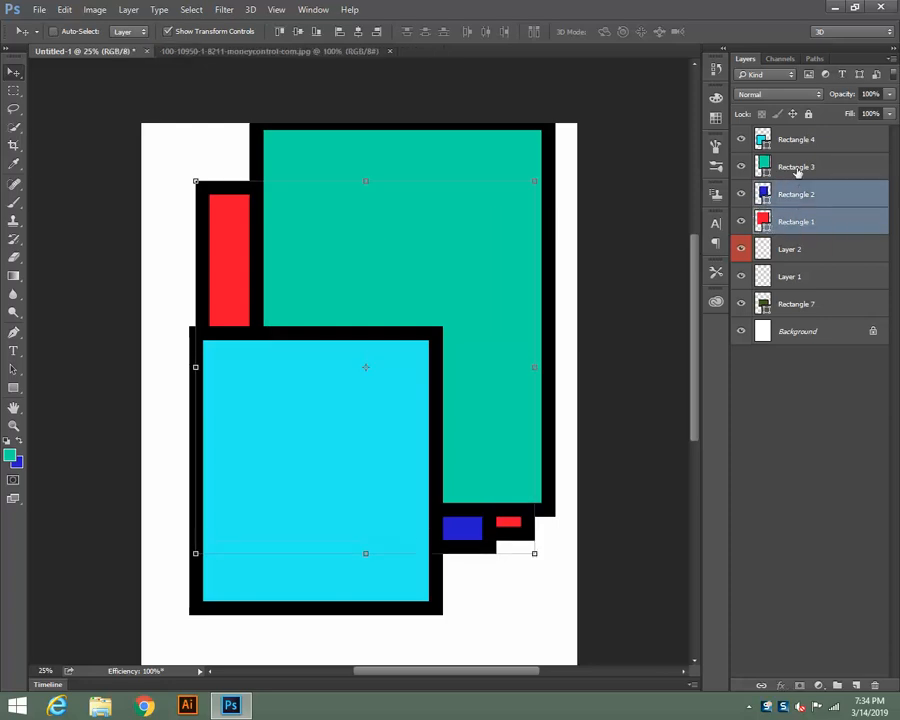
pyautogui.keyDown('ctrl'); pyautogui.click(798, 145); pyautogui.keyUp('ctrl')
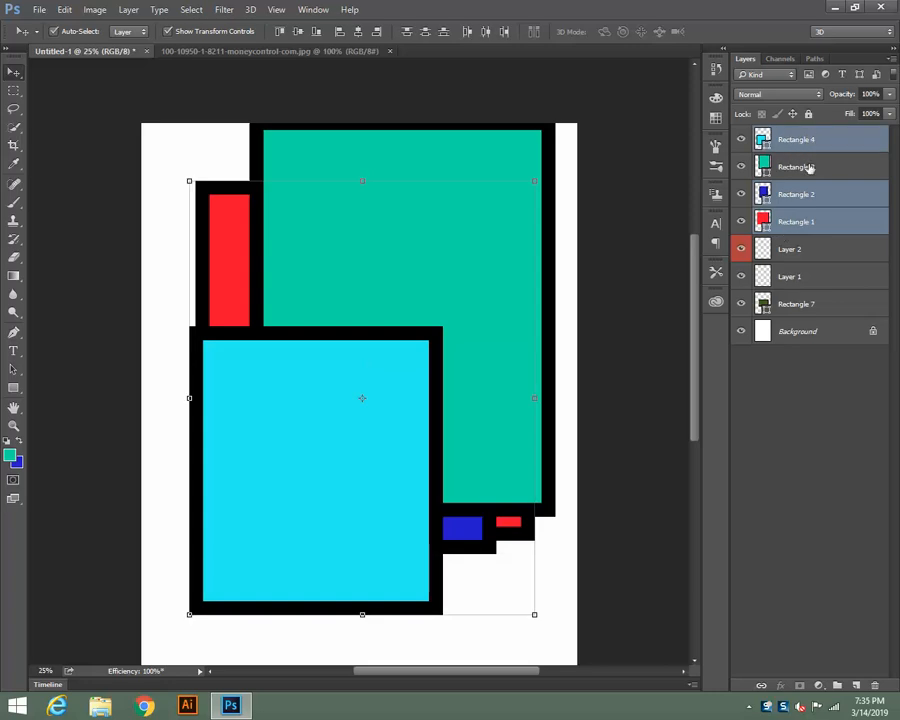
pyautogui.click(809, 114)
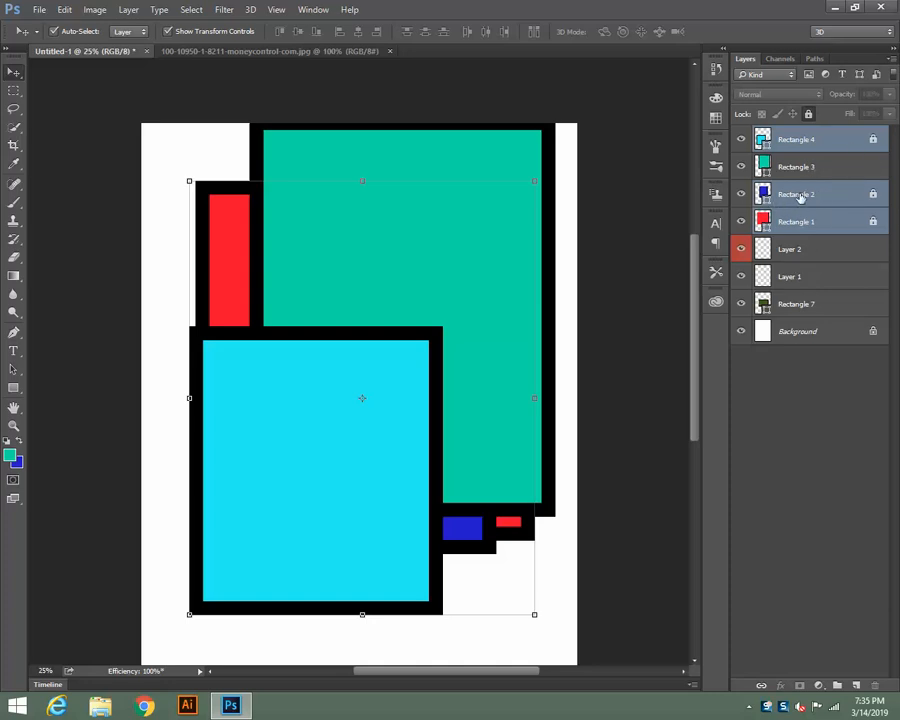
# - Unlock the Rectangle 2, Rectangle 1 and Rectangle 4 layers, and leave no layer selected
pyautogui.click(874, 195)
pyautogui.click(822, 384)
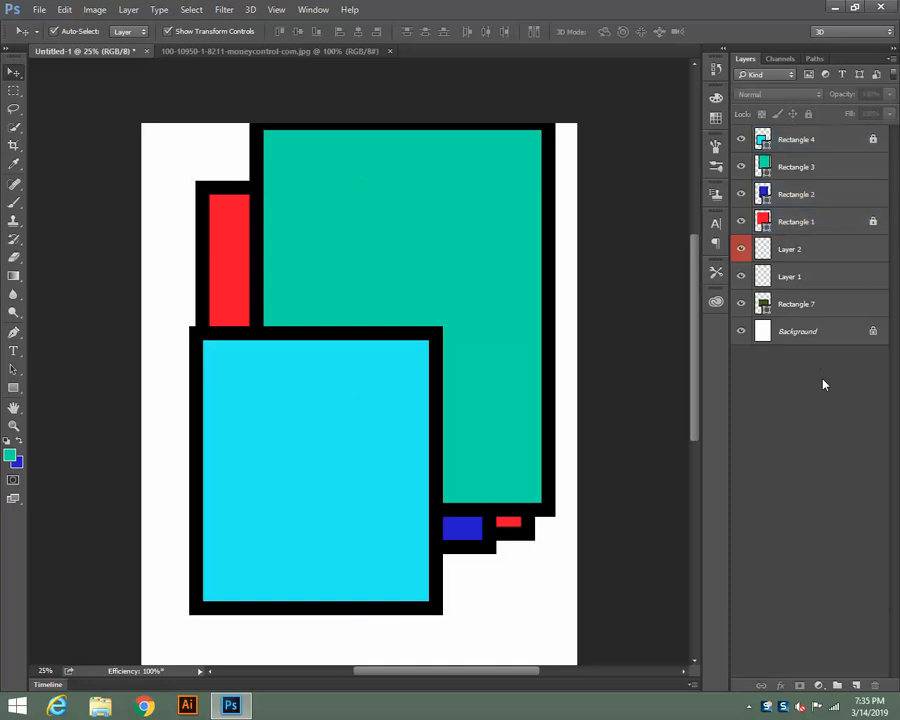
pyautogui.click(815, 223)
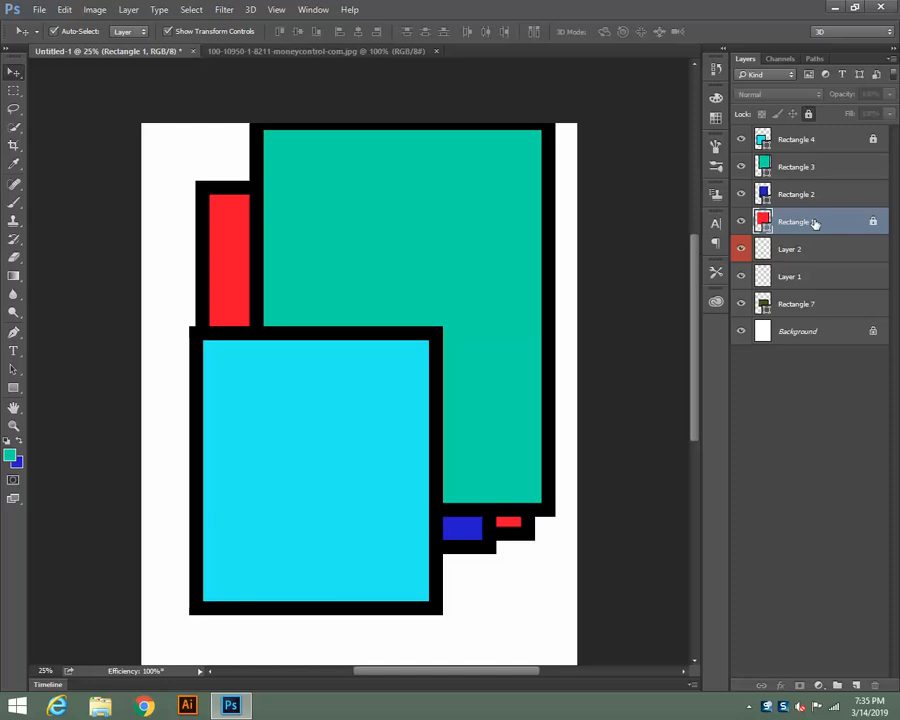
pyautogui.click(868, 223)
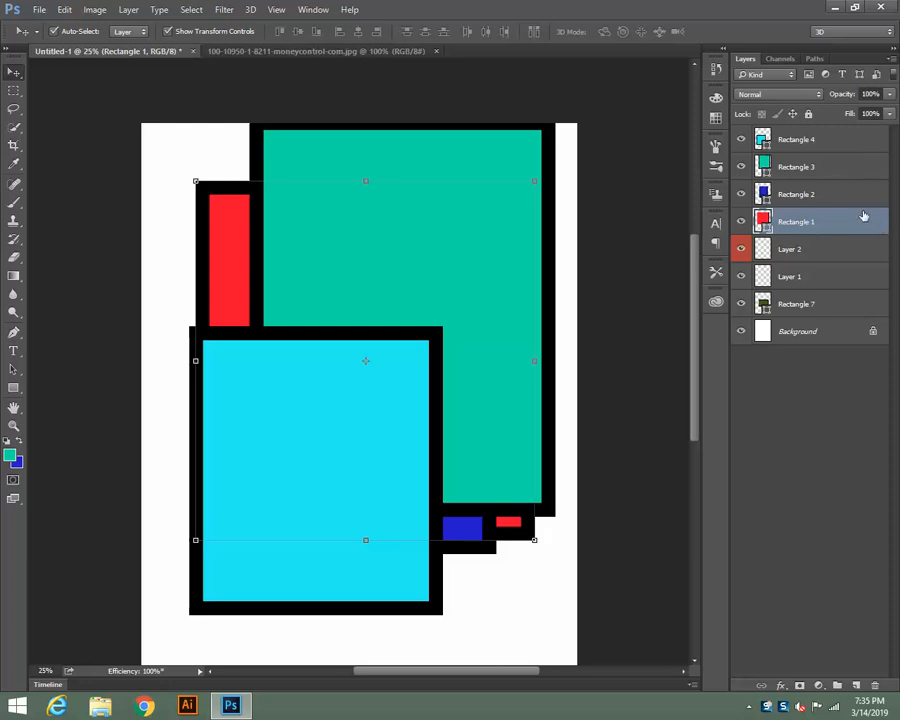
pyautogui.click(822, 384)
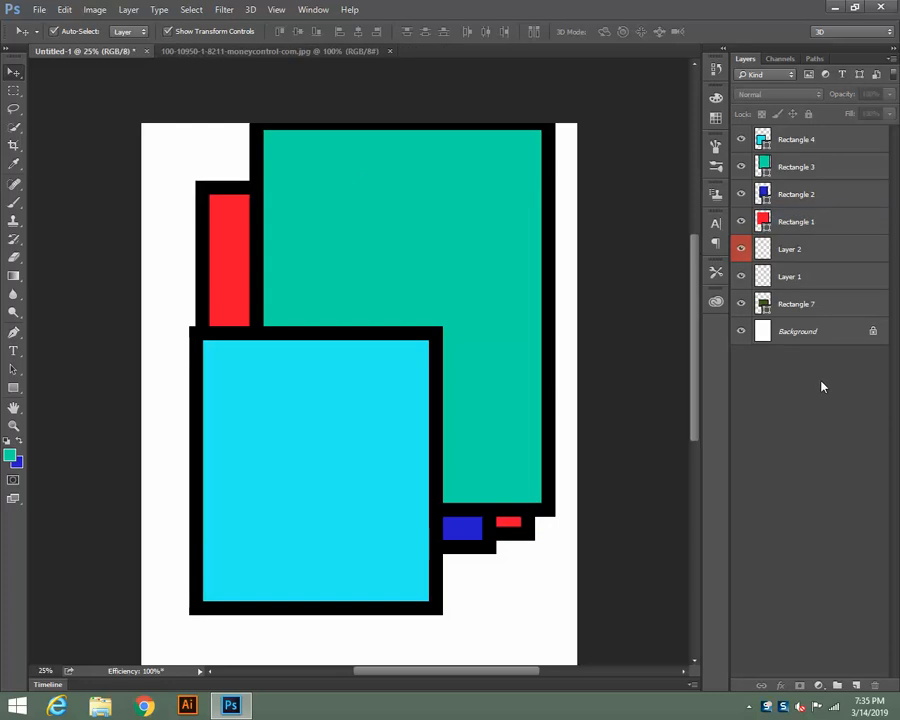
# - Hide the Rectangle 4 and Rectangle 2 layers
pyautogui.click(741, 142)
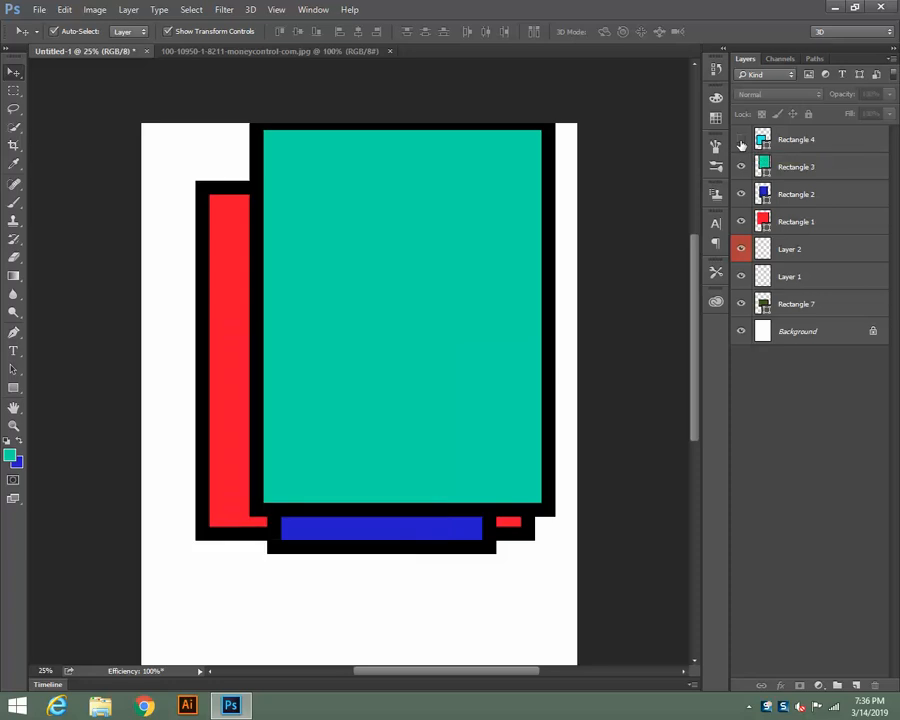
pyautogui.click(742, 194)
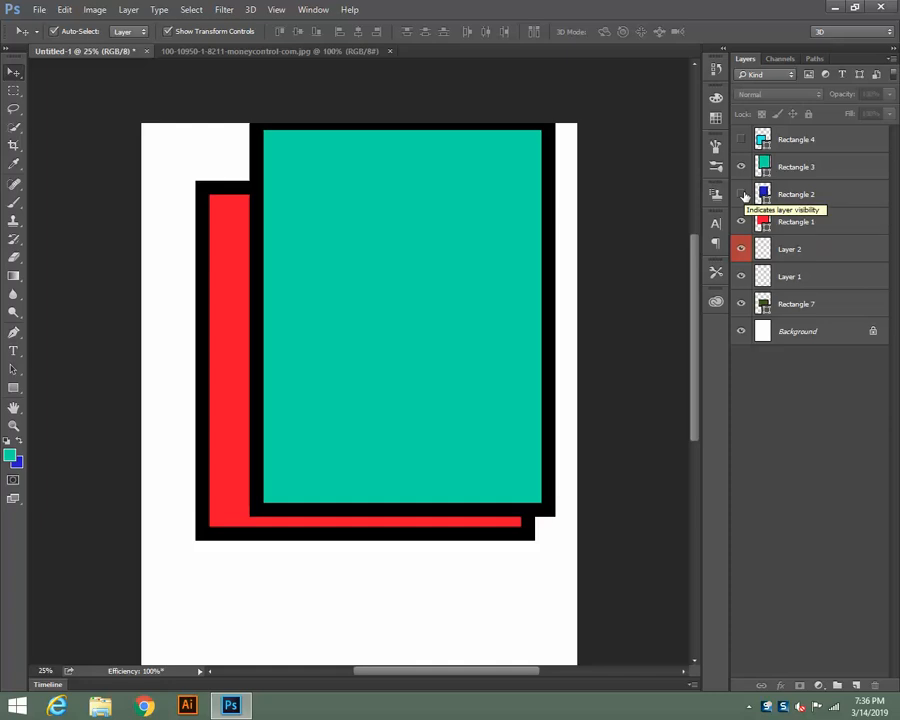
# - Hide the Rectangle 3, Rectangle 1 and Rectangle 7 layers
pyautogui.click(741, 167)
pyautogui.click(741, 221)
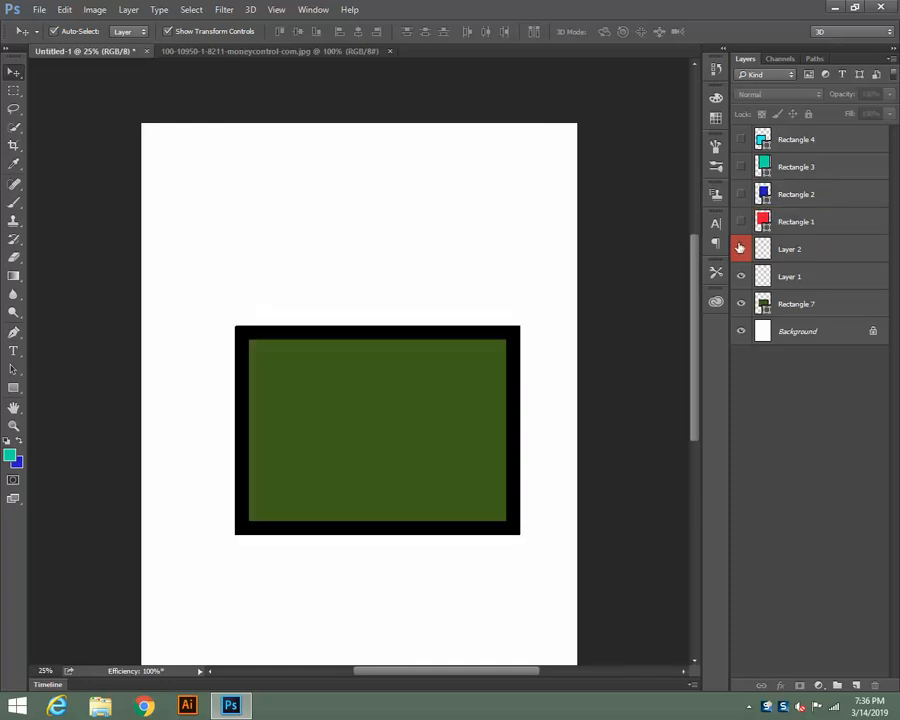
pyautogui.click(740, 304)
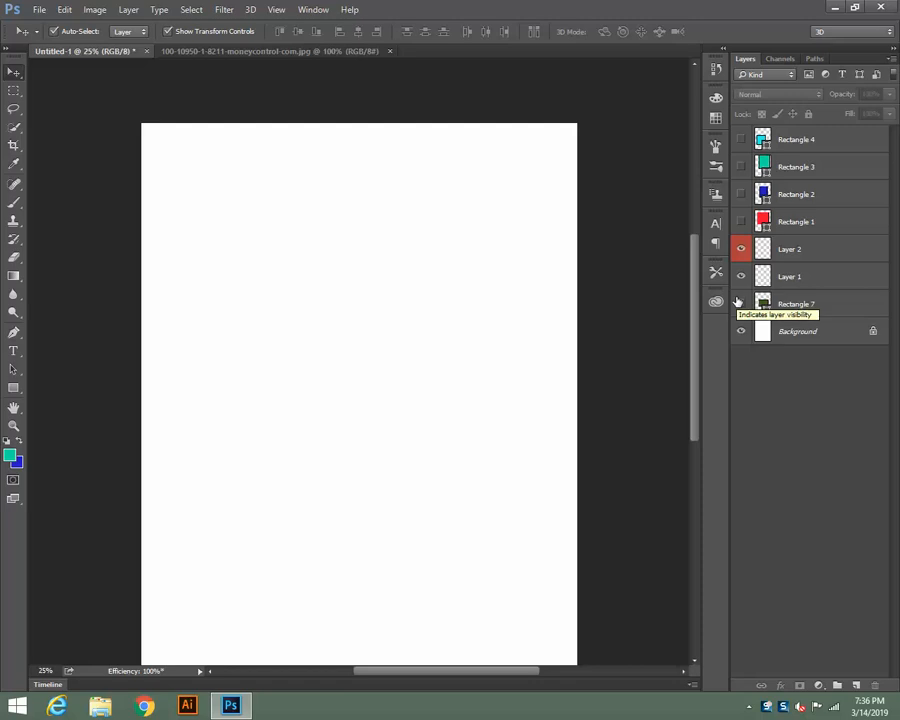
# - Make the Rectangle 4, Rectangle 1 and Rectangle 3 layers visible again, one after another
pyautogui.click(740, 140)
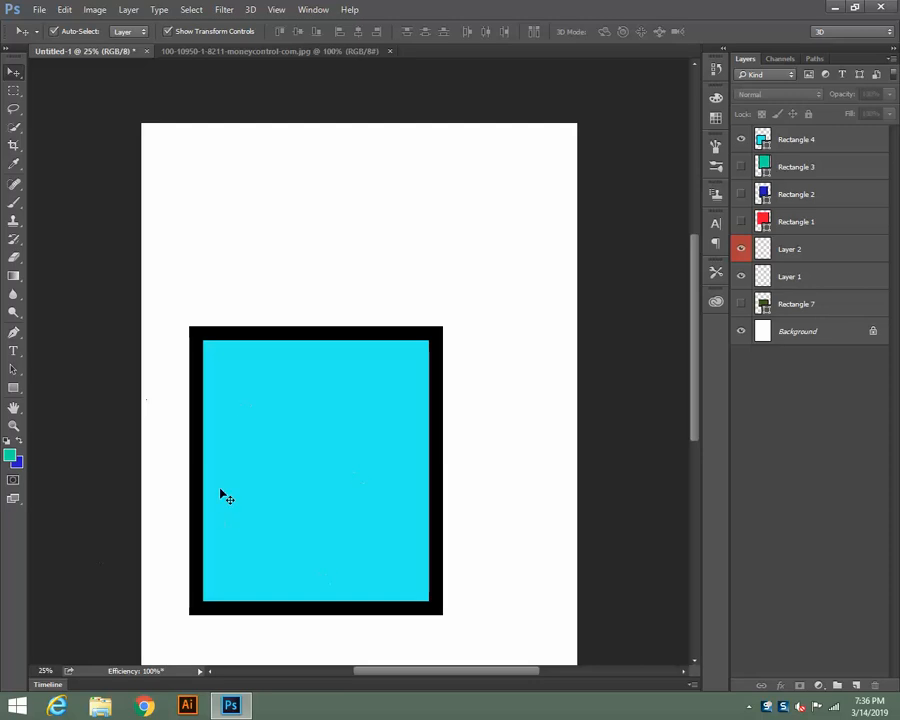
pyautogui.click(740, 222)
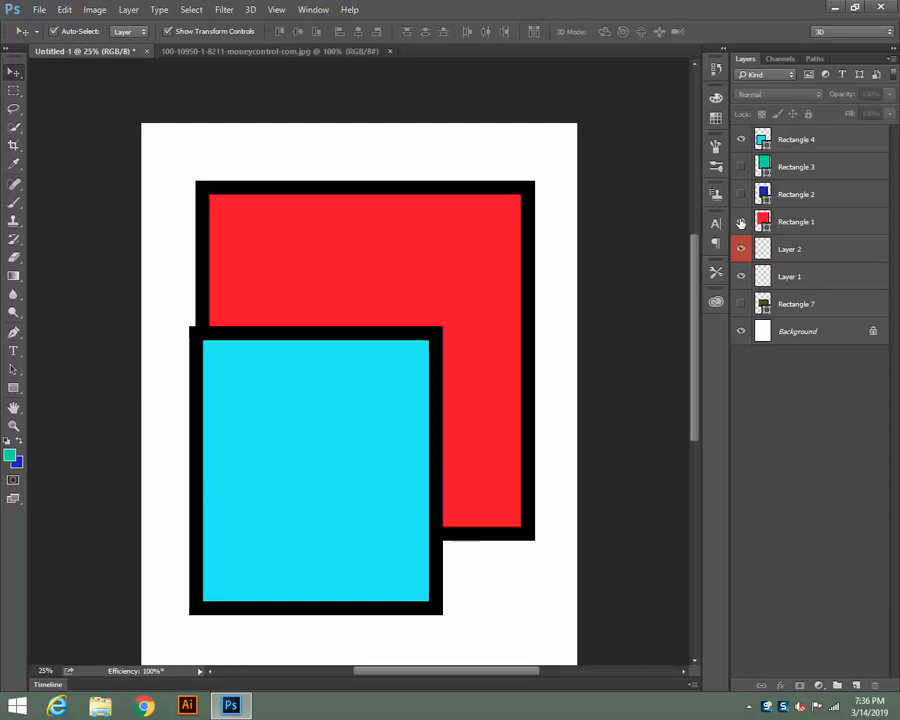
pyautogui.click(742, 167)
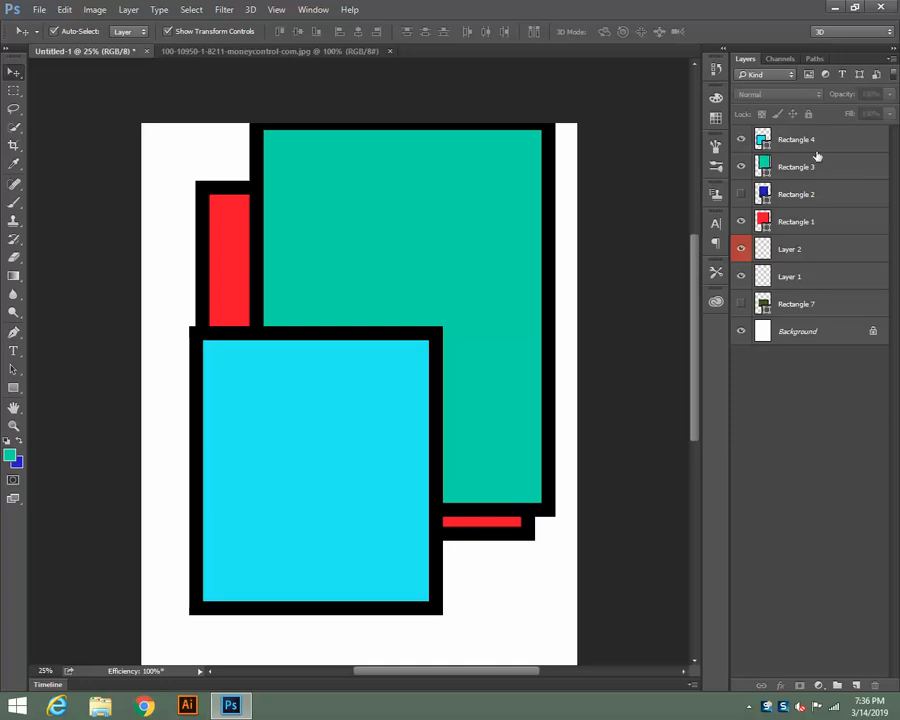
# - Hide the Rectangle 3, Rectangle 4 and Rectangle 1 layers again so that no rectangle is shown
pyautogui.click(741, 166)
pyautogui.click(740, 140)
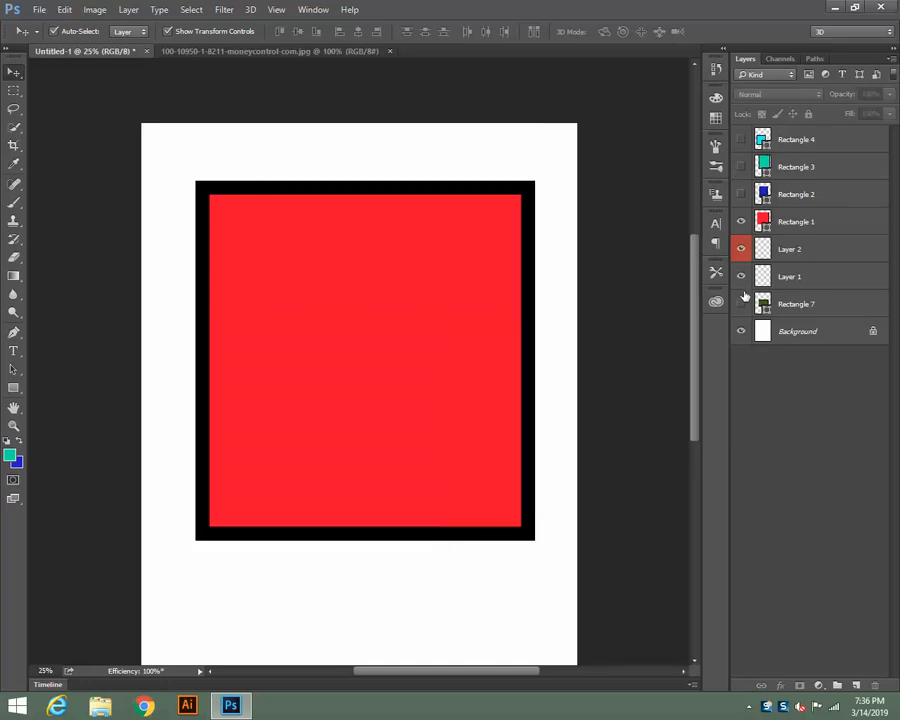
pyautogui.click(741, 221)
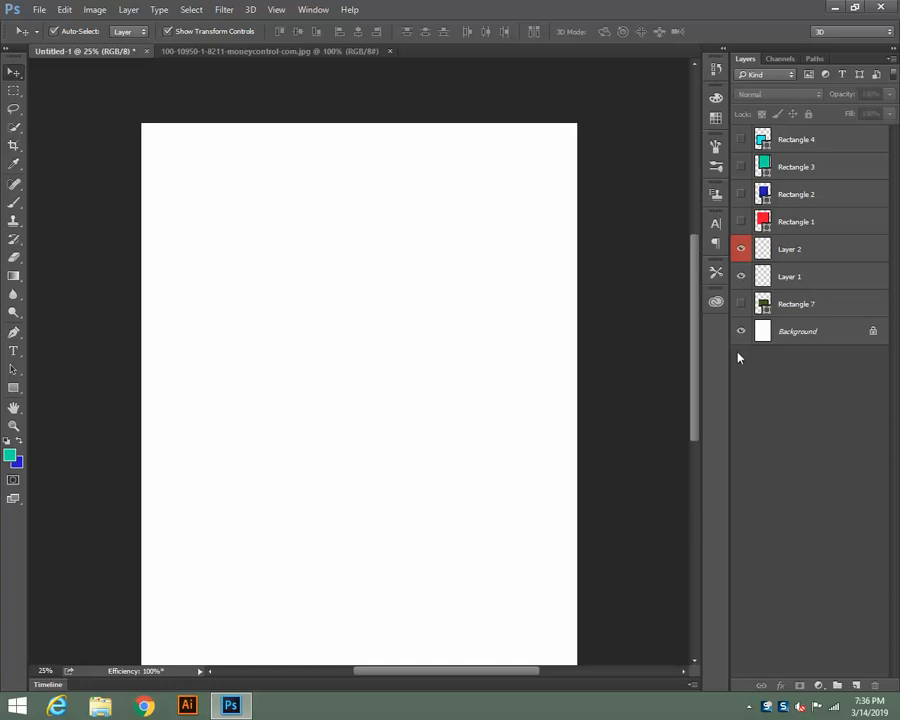
# - Select Layer 1, and hide Layer 2 and the Background layer so that only Layer 1 stays visible
pyautogui.click(787, 278)
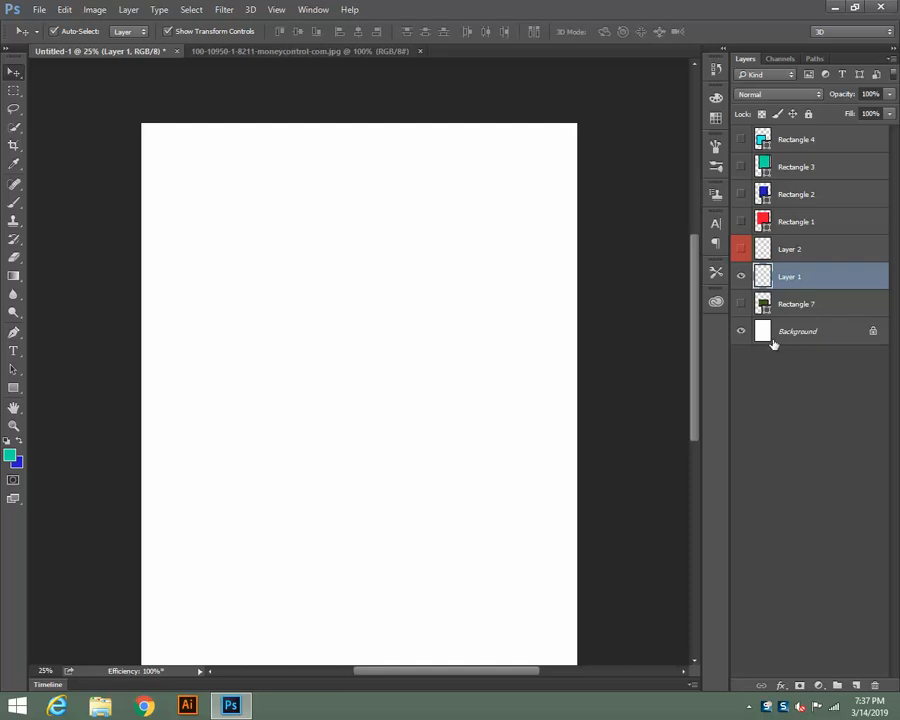
pyautogui.click(742, 332)
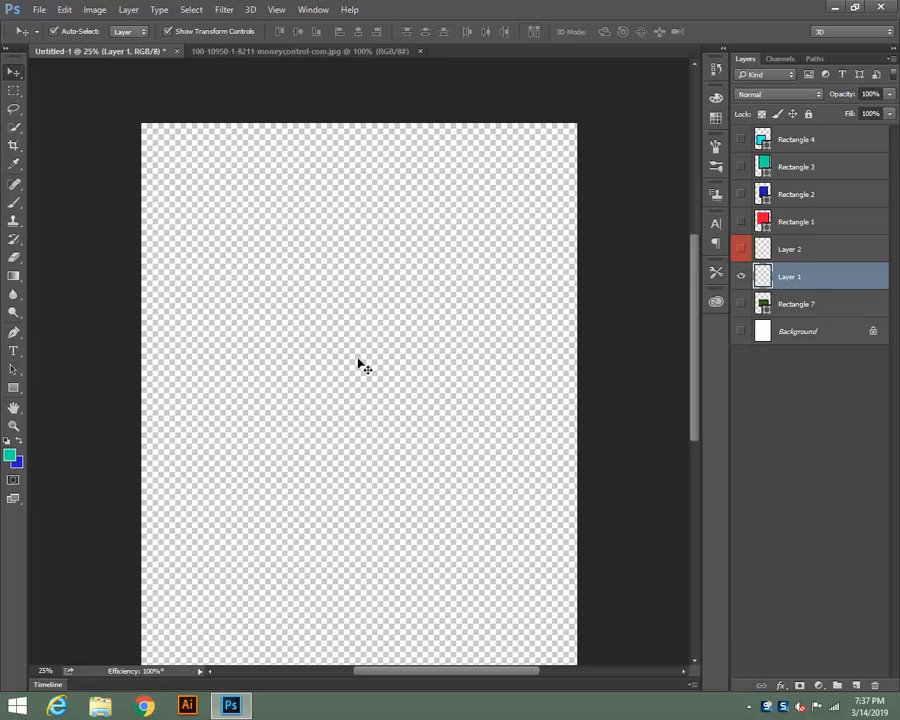
# - Fill Layer 1 with the teal foreground colour, and refill it with the blue background colour
pyautogui.hotkey('alt', 'BackSpace')
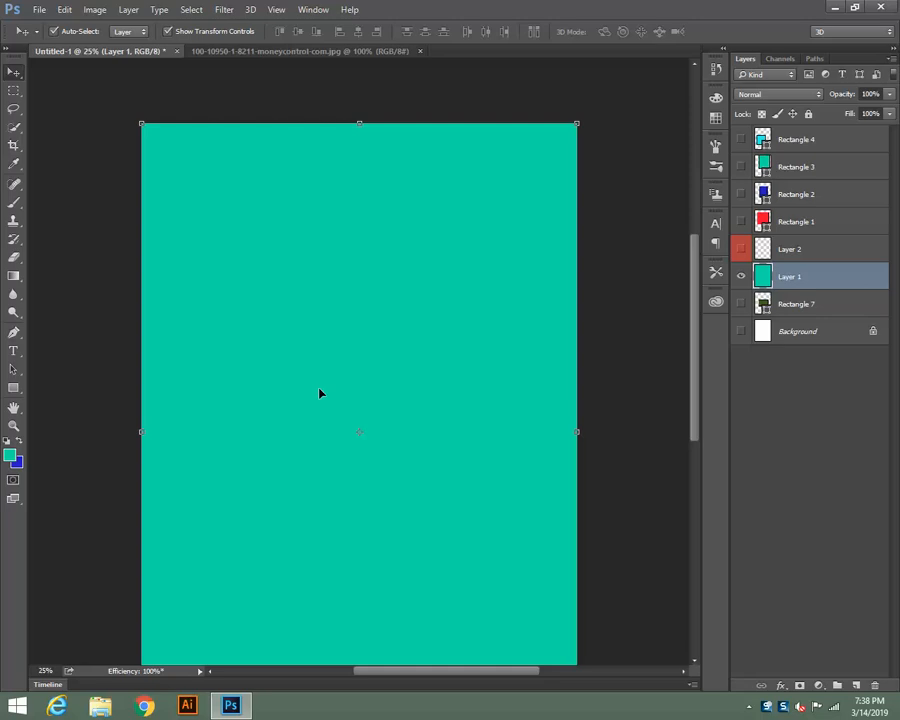
pyautogui.hotkey('ctrl', 'BackSpace')
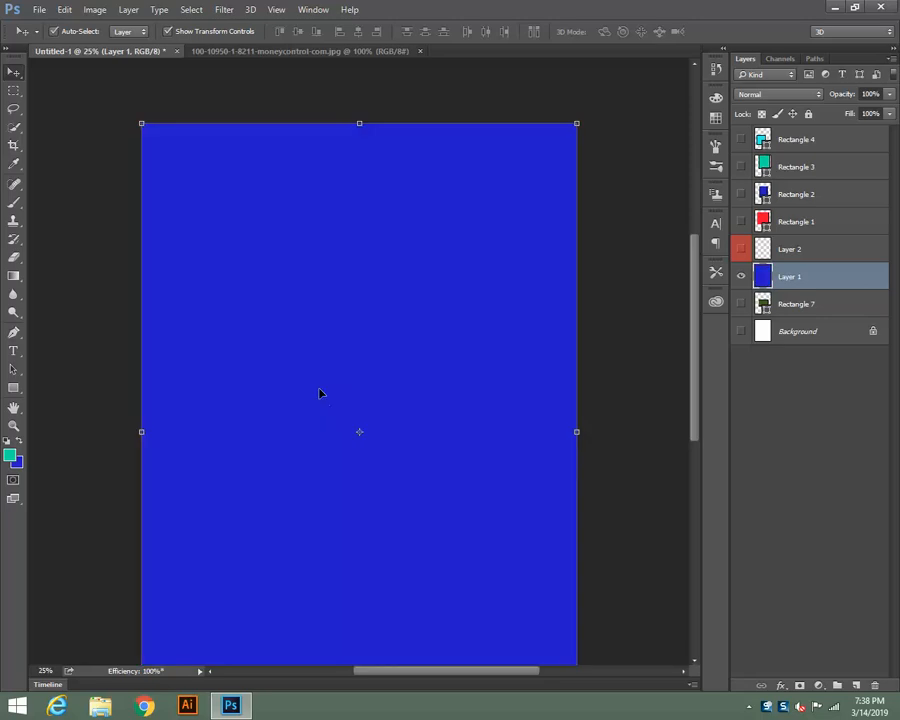
pyautogui.scroll(-3, 320, 390)
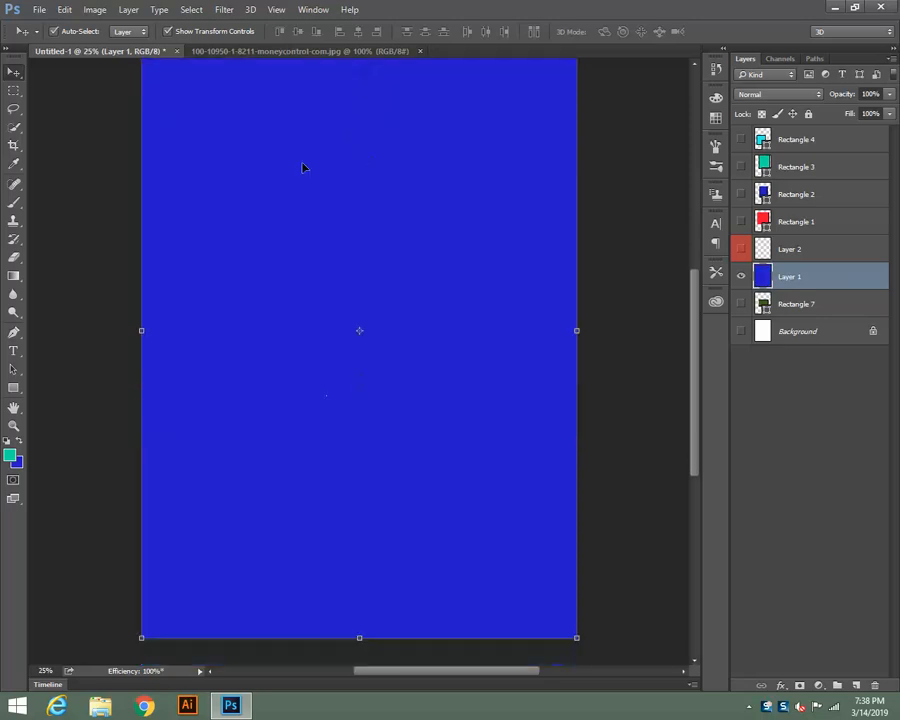
pyautogui.scroll(2, 410, 308)
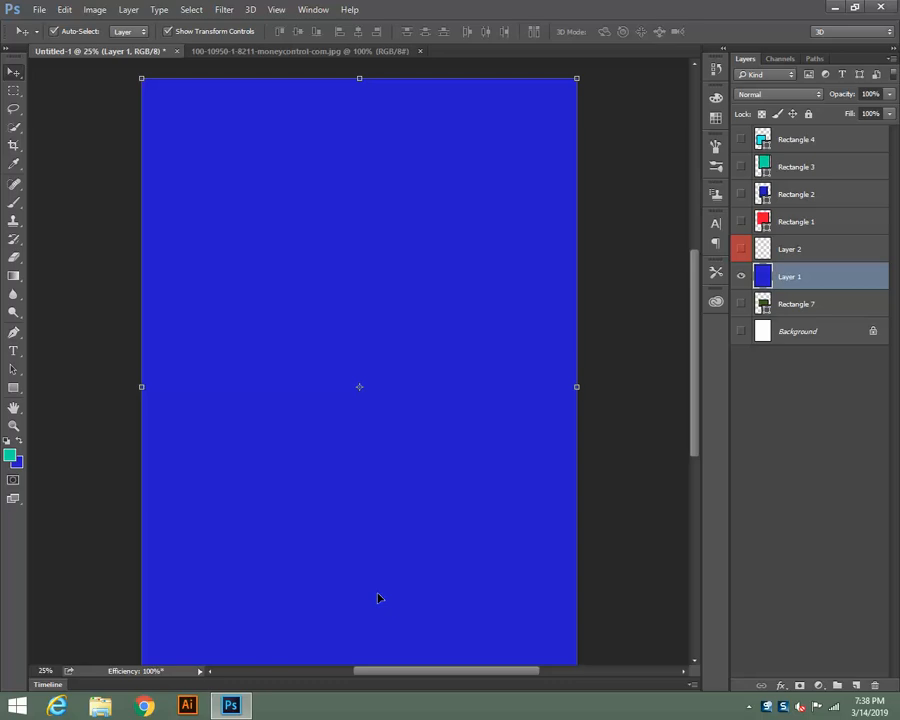
# - Hide Layer 1, show the Rectangle 2 layer, and toggle the Rectangle 1 layer's visibility on and off
pyautogui.click(742, 277)
pyautogui.click(740, 221)
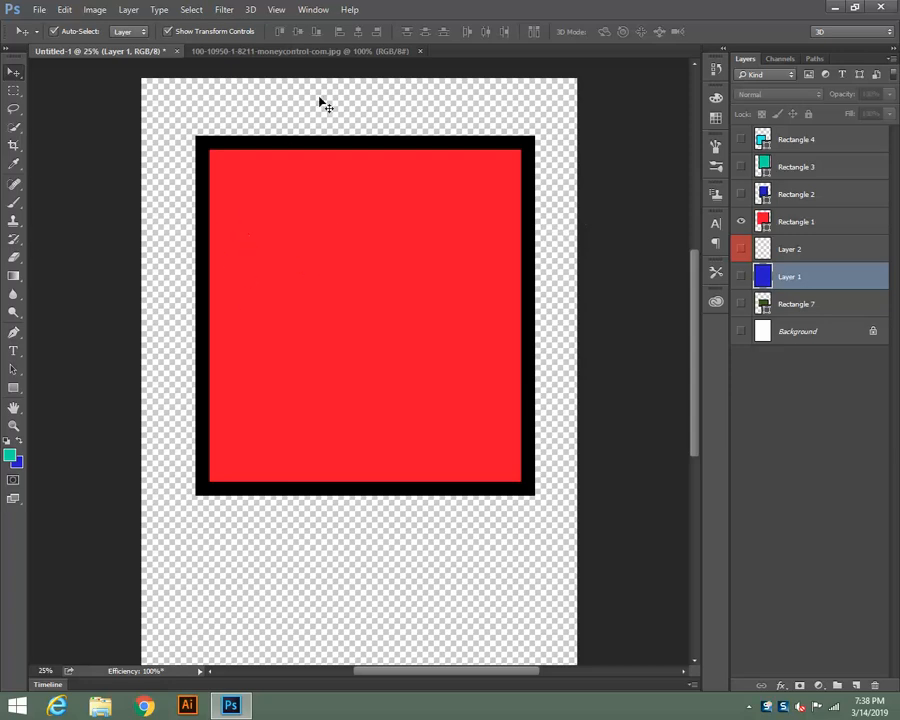
pyautogui.click(740, 194)
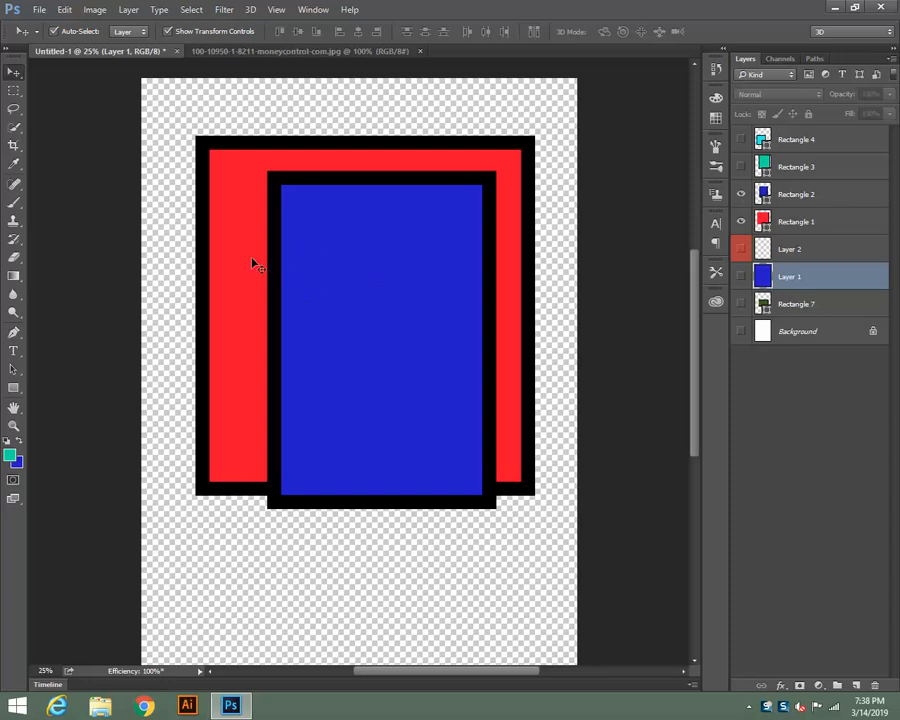
pyautogui.click(740, 222)
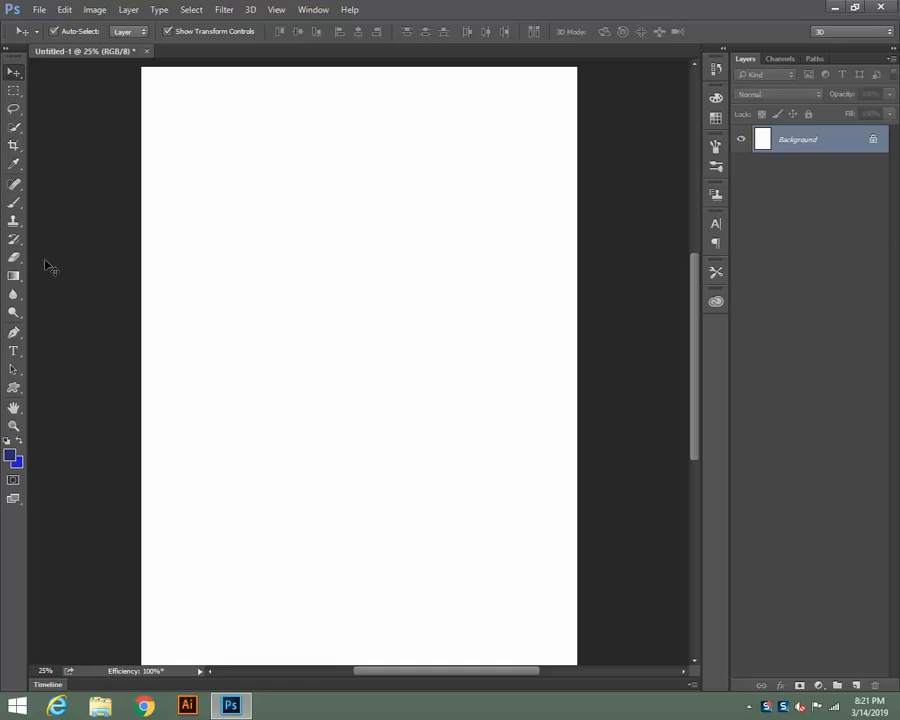
# - Draw a navy rectangle about 1640 × 1760 px on the blank page and move it to about X 364 px, Y 544 px
pyautogui.click(16, 387)
pyautogui.click(64, 383)
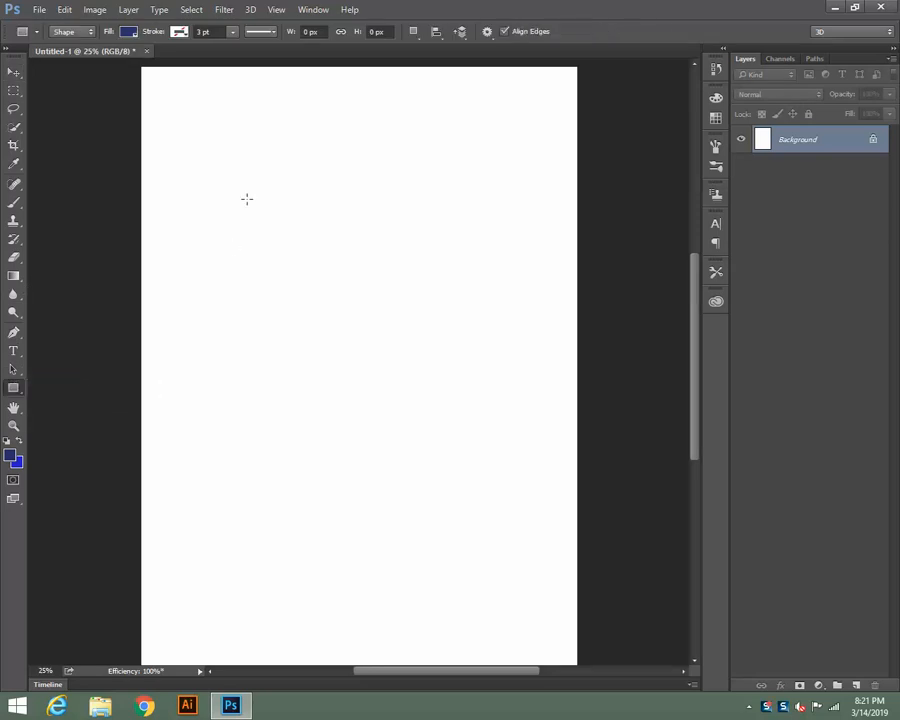
pyautogui.moveTo(234, 180); pyautogui.dragTo(522, 488)
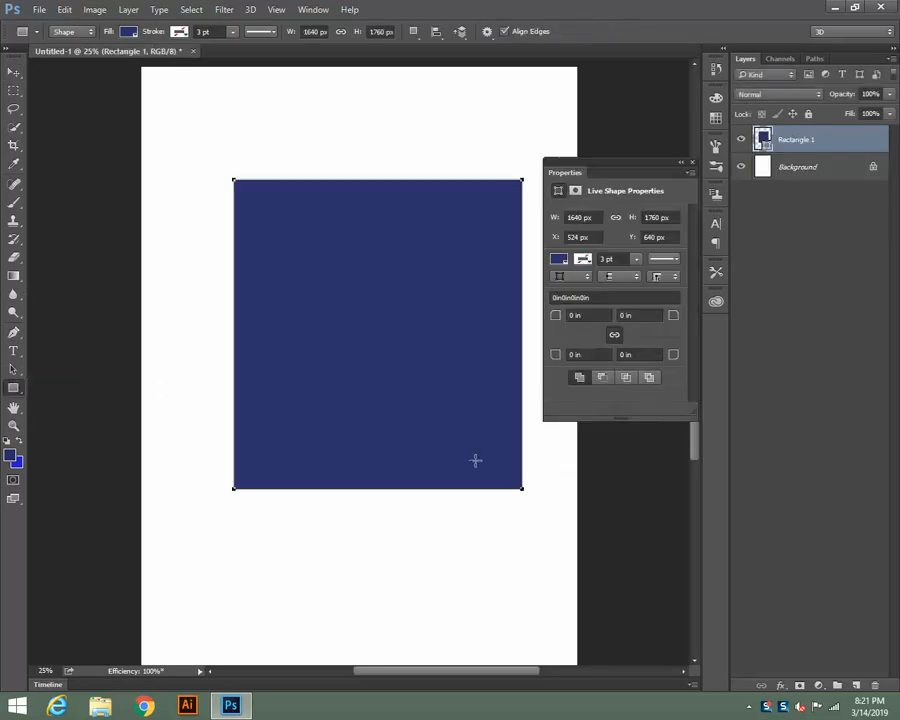
pyautogui.click(12, 73)
pyautogui.moveTo(315, 253); pyautogui.dragTo(287, 244)
pyautogui.click(692, 163)
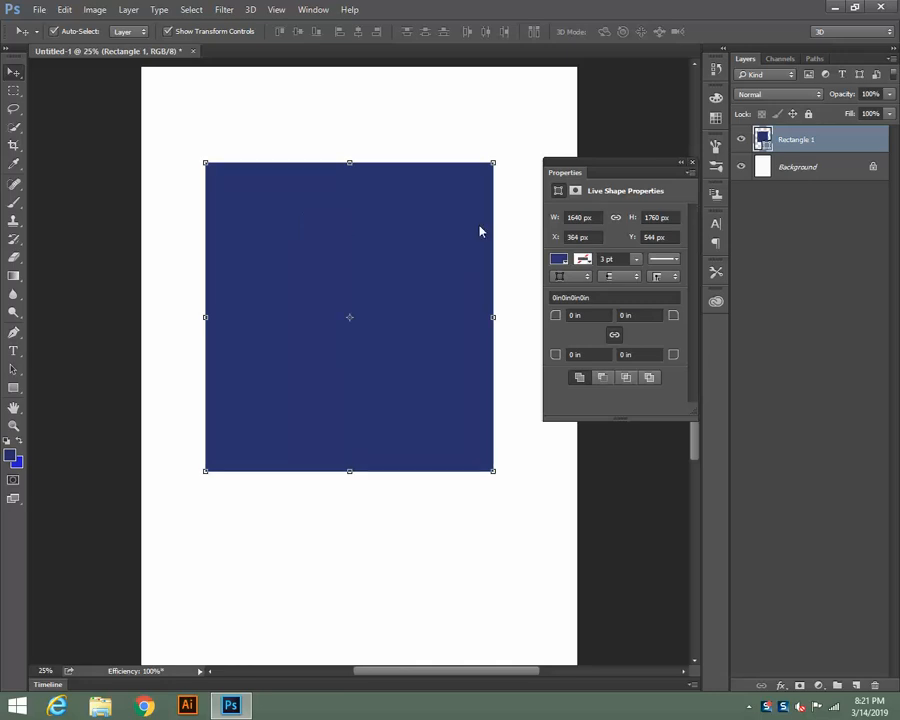
pyautogui.click(40, 10)
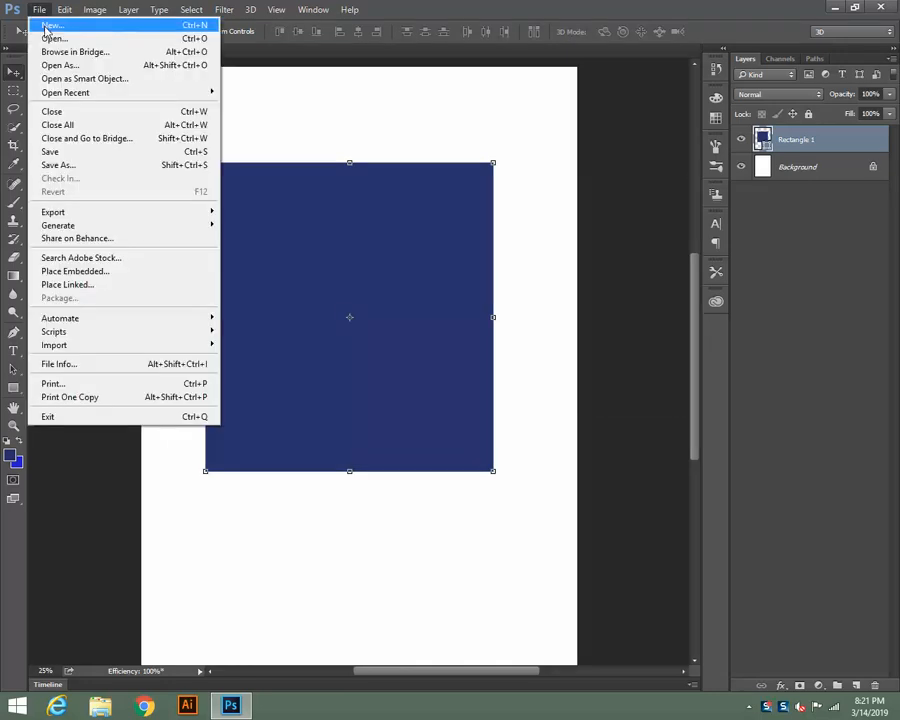
pyautogui.click(45, 27)
pyautogui.click(532, 127)
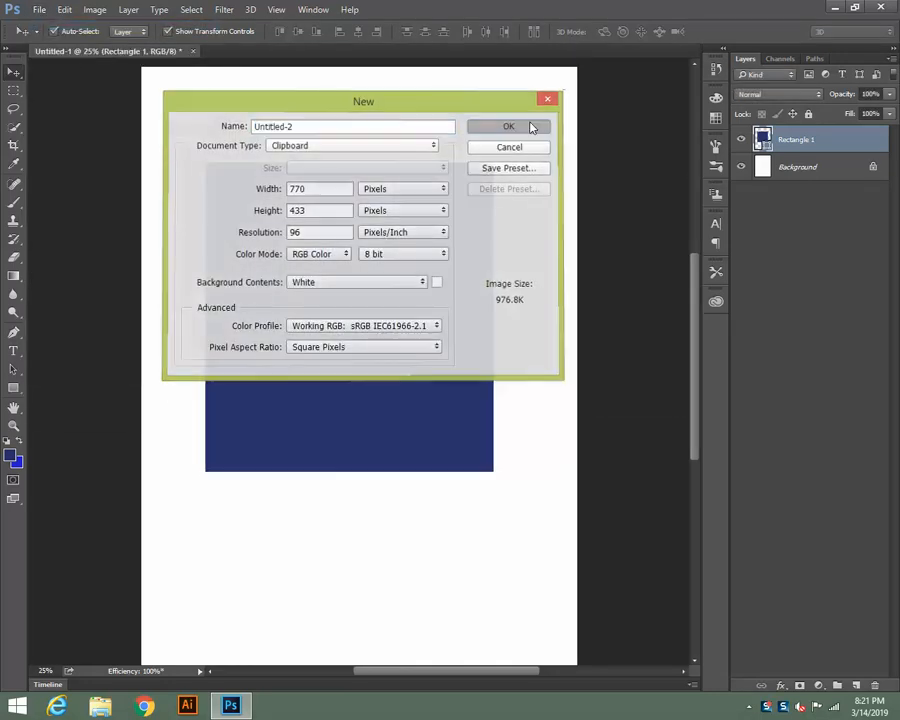
pyautogui.click(315, 52)
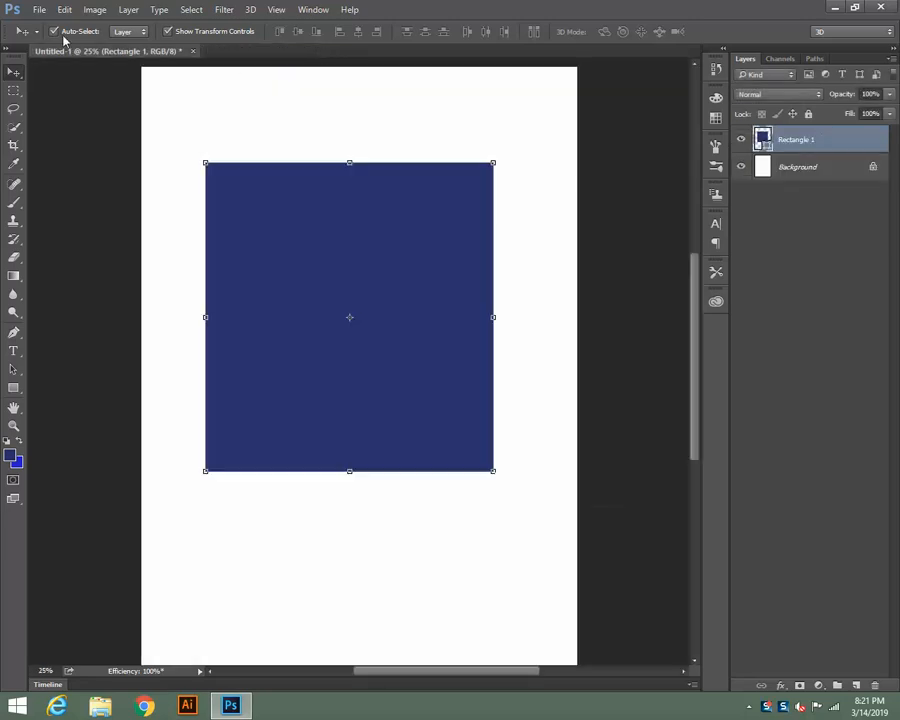
# - Create a new International Paper document in A4 size with its dimensions set in inches
pyautogui.click(40, 10)
pyautogui.click(50, 27)
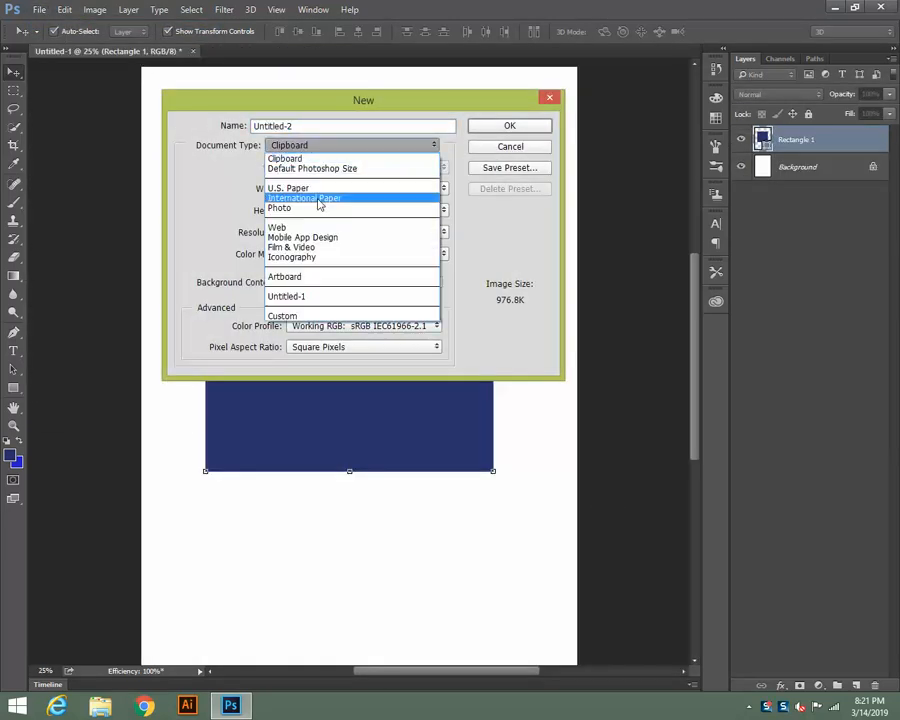
pyautogui.click(316, 199)
pyautogui.click(410, 190)
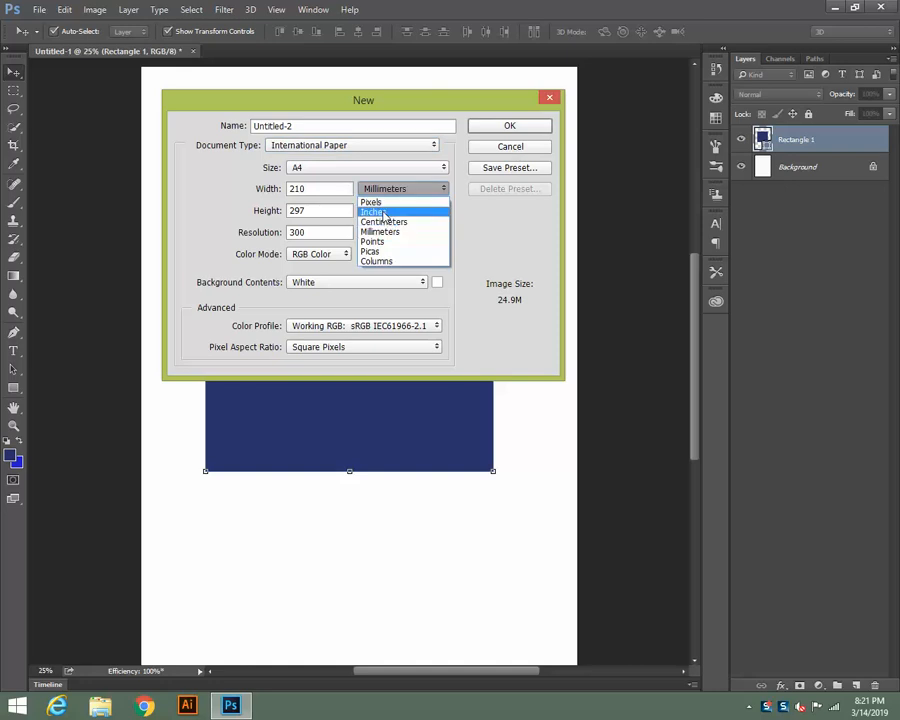
pyautogui.click(373, 212)
pyautogui.click(510, 127)
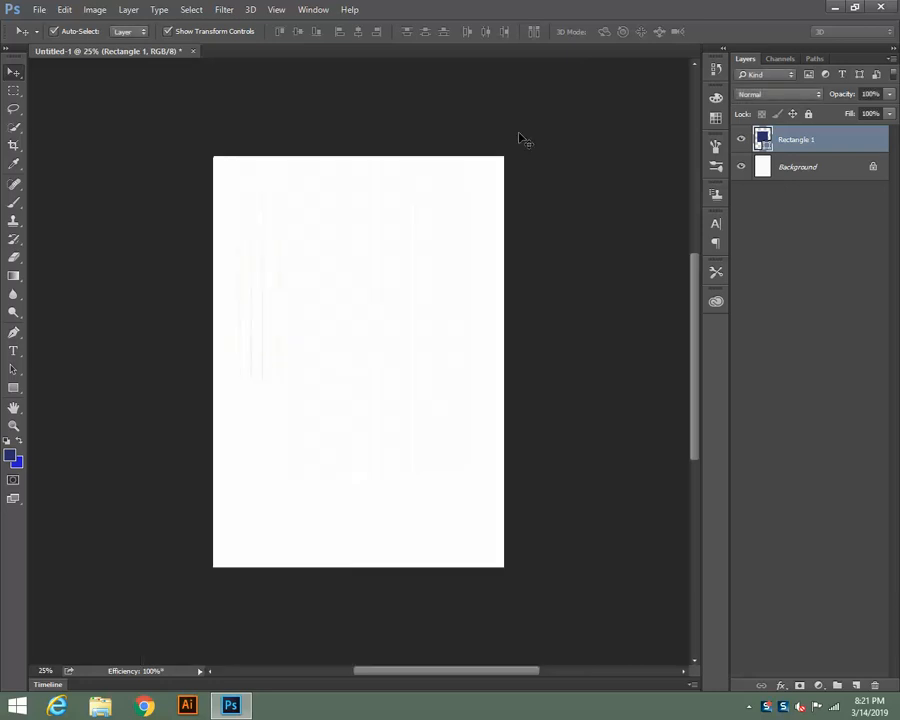
# - Try to copy the navy rectangle from Untitled-1 into Untitled-2, and undo the paste
pyautogui.click(140, 51)
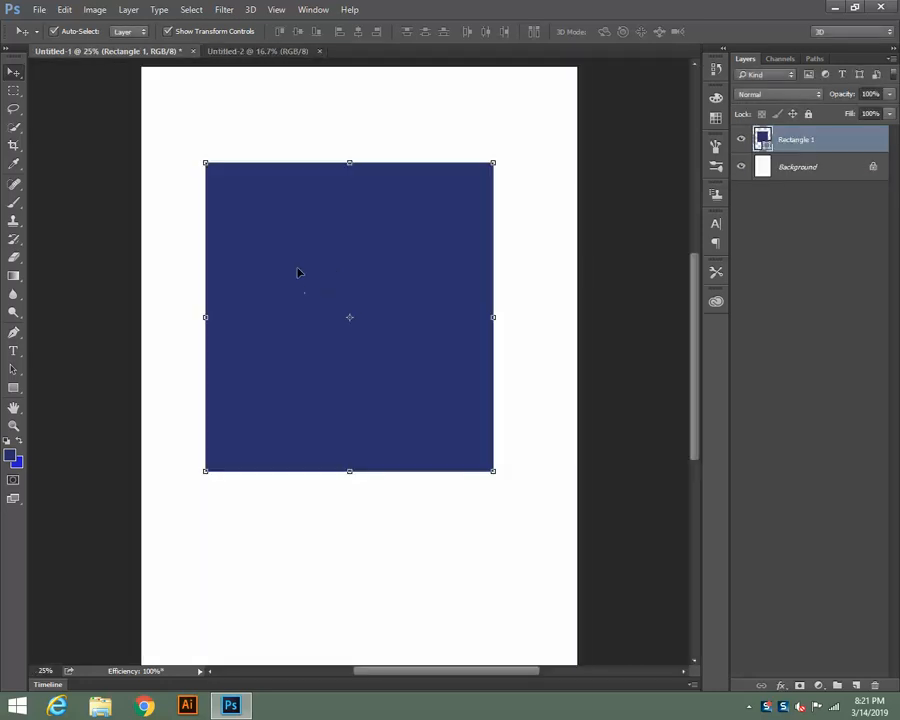
pyautogui.press('ctrl')
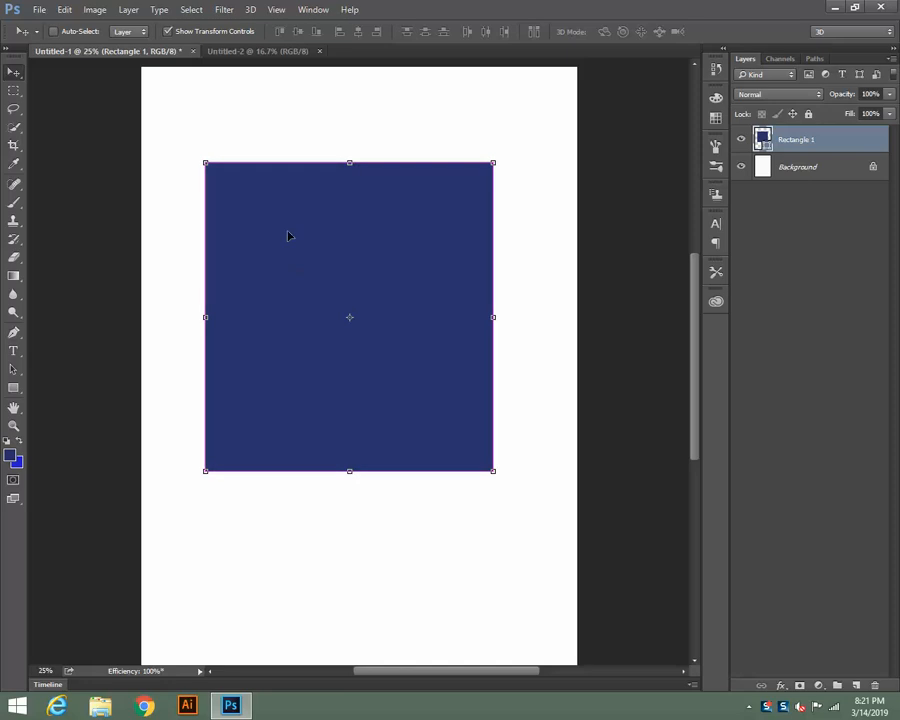
pyautogui.click(258, 51)
pyautogui.hotkey('ctrl', 'v')
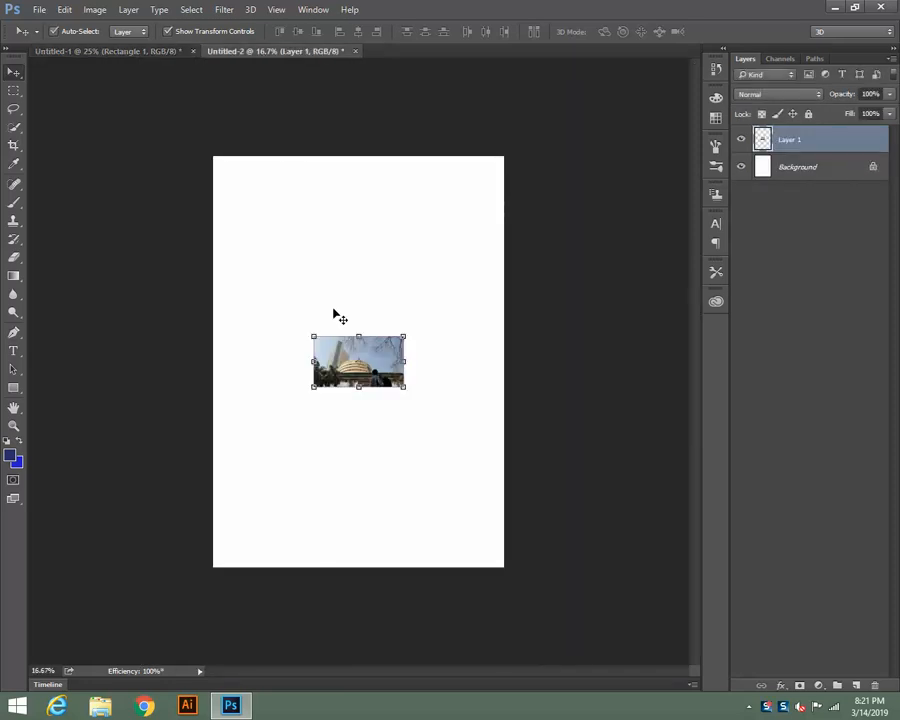
pyautogui.hotkey('ctrl', 'z')
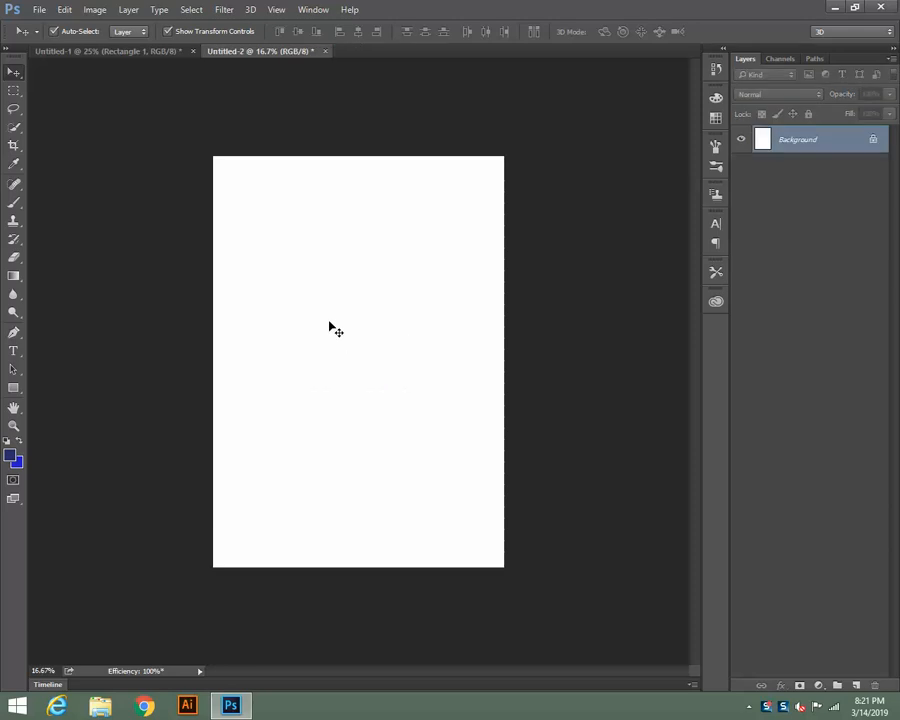
# - Select the whole canvas in Untitled-1, try to copy it into Untitled-2, undo the paste and return to Untitled-1
pyautogui.click(128, 52)
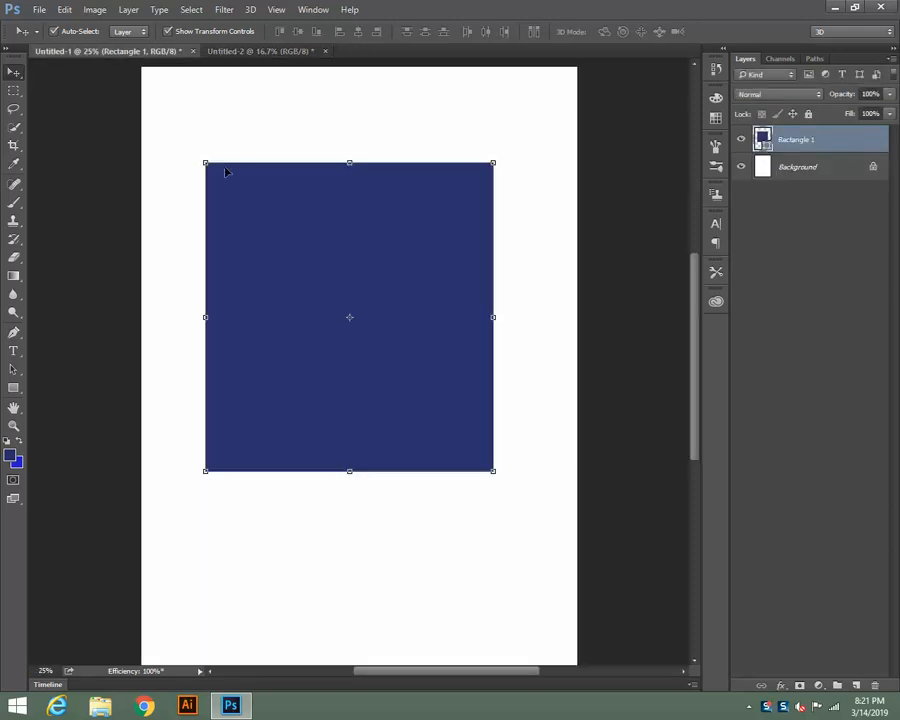
pyautogui.press('ctrl')
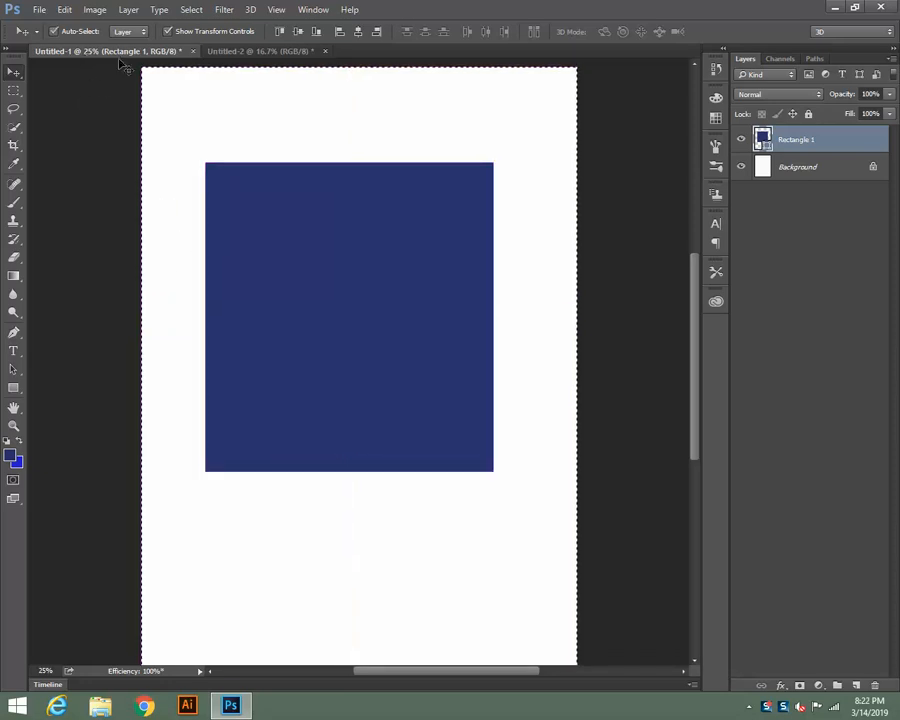
pyautogui.click(240, 52)
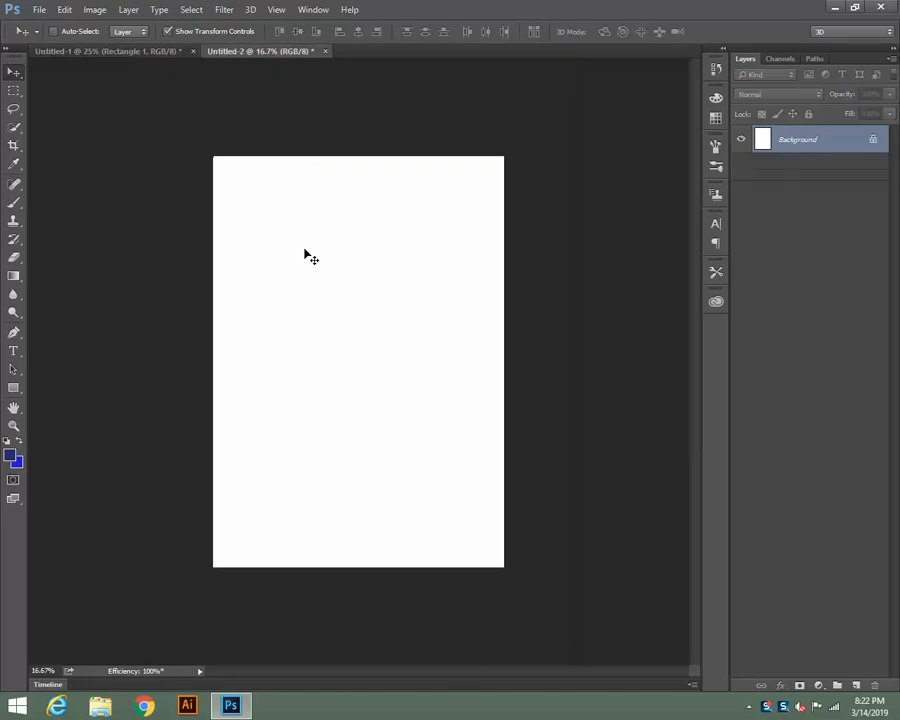
pyautogui.hotkey('ctrl', 'v')
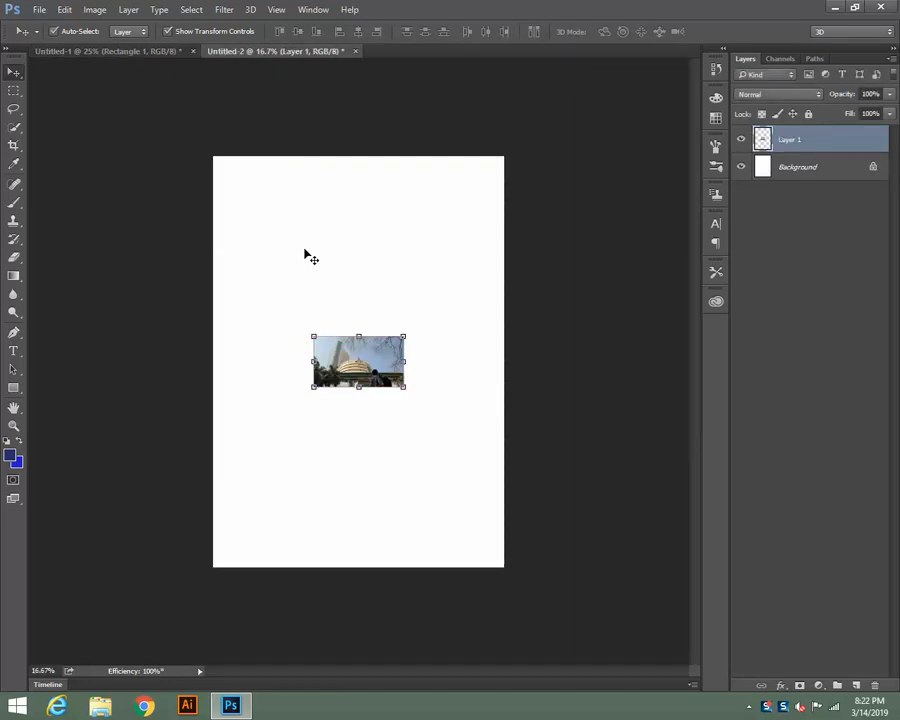
pyautogui.hotkey('ctrl', 'z')
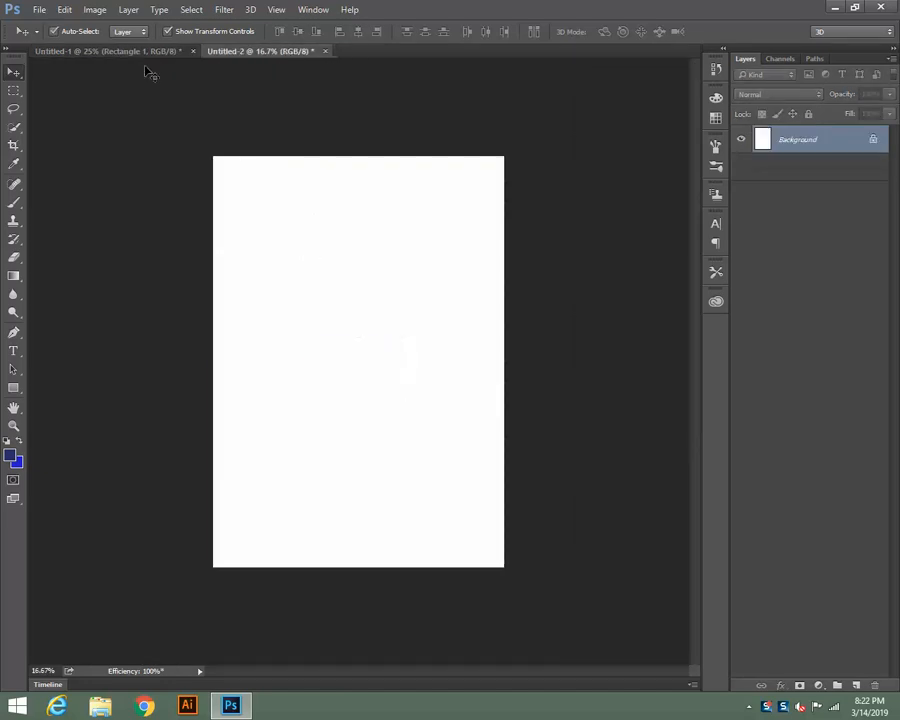
pyautogui.click(136, 51)
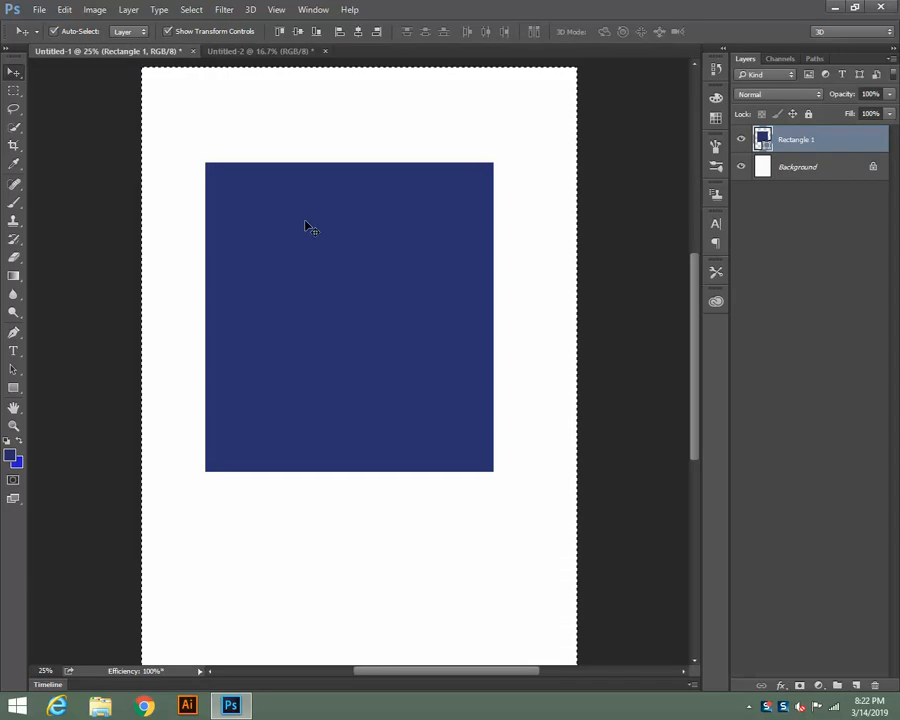
# - Deselect the canvas in Untitled-1, carry the navy rectangle over into Untitled-2 with the Move tool, and undo the copy
pyautogui.hotkey('ctrl', 'd')
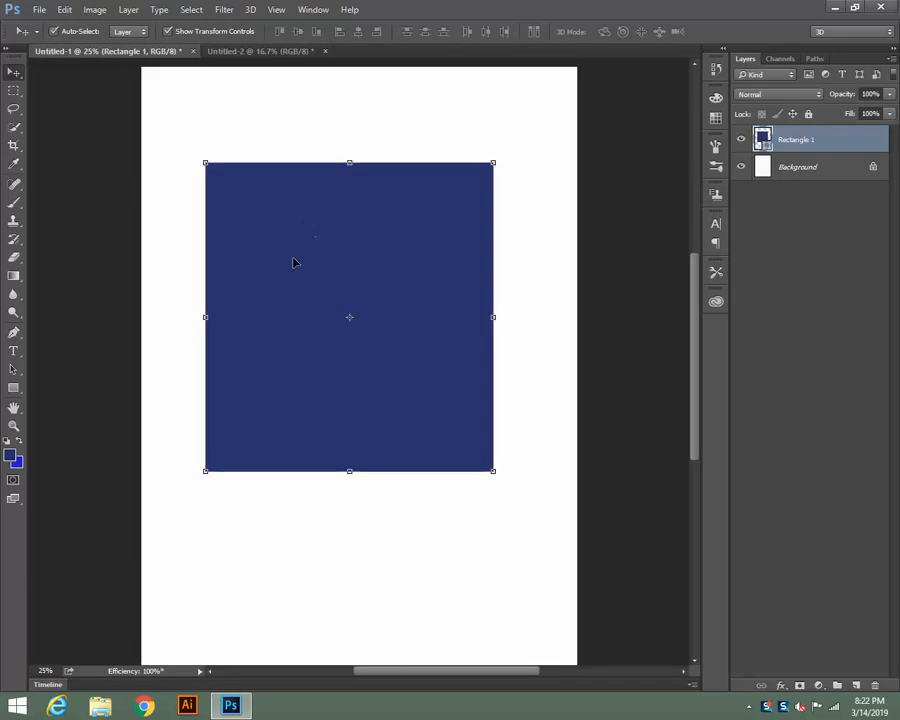
pyautogui.click(255, 52)
pyautogui.click(151, 52)
pyautogui.moveTo(277, 261); pyautogui.dragTo(333, 335)
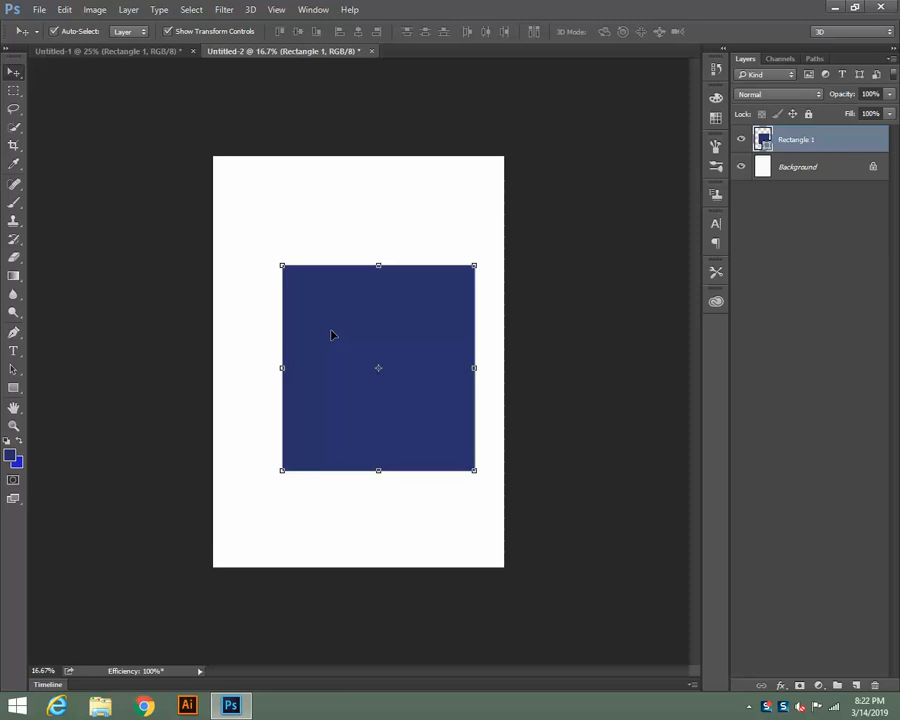
pyautogui.hotkey('ctrl', 'z')
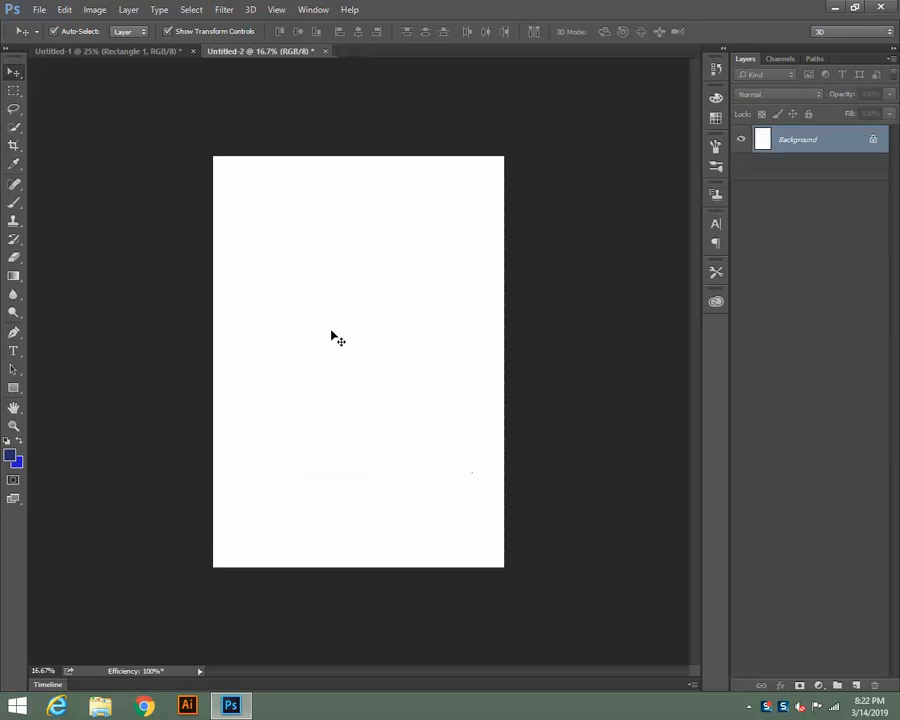
# - Copy the navy rectangle from Untitled-1 directly into Untitled-2 with the Move tool and position it in the upper part of the page
pyautogui.click(120, 51)
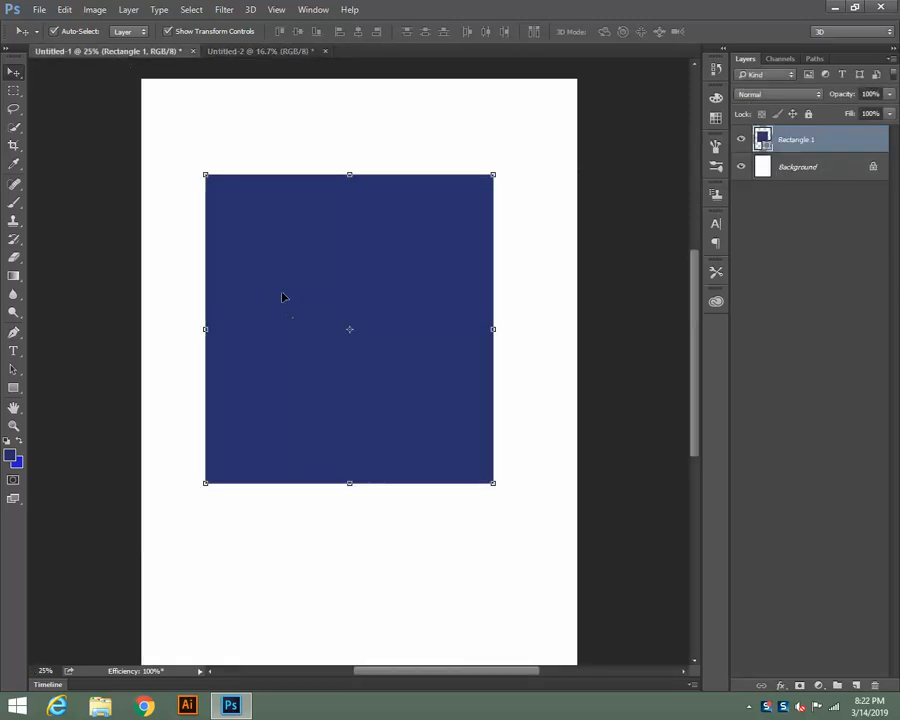
pyautogui.moveTo(283, 297); pyautogui.dragTo(315, 333)
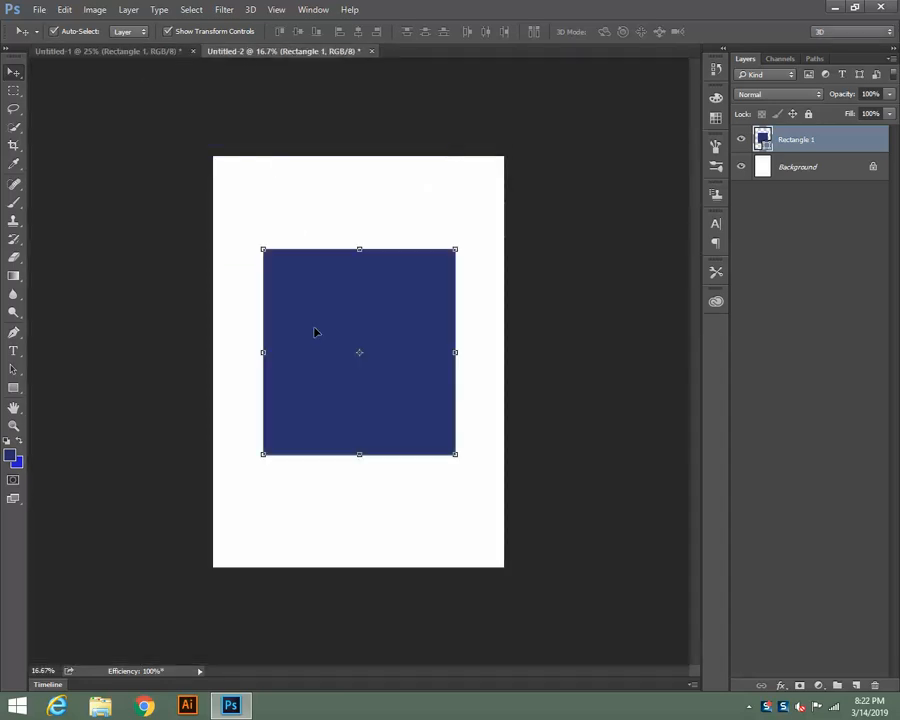
pyautogui.click(149, 51)
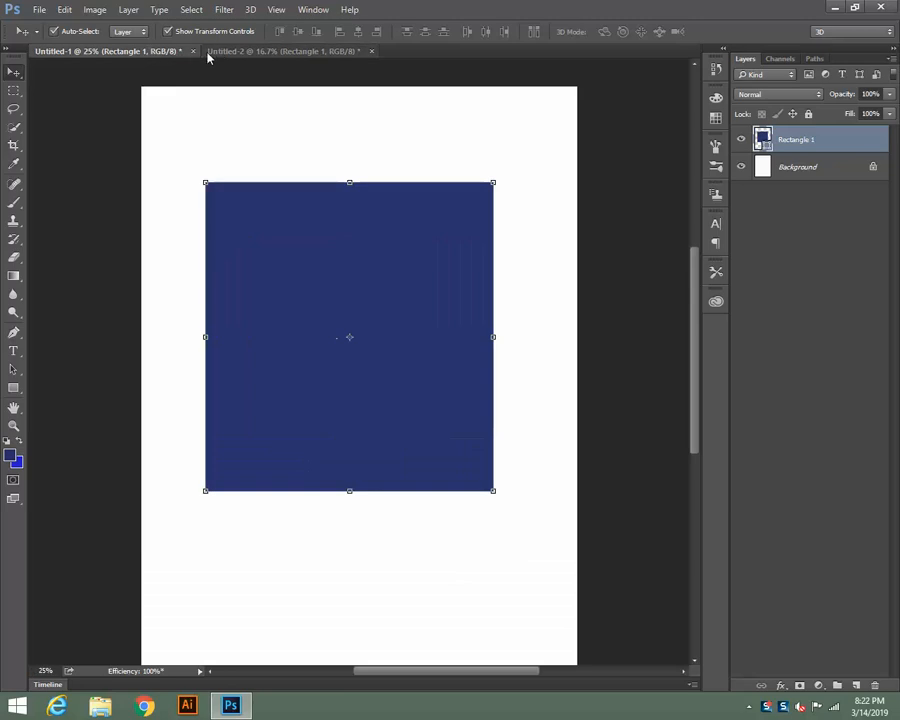
pyautogui.click(235, 52)
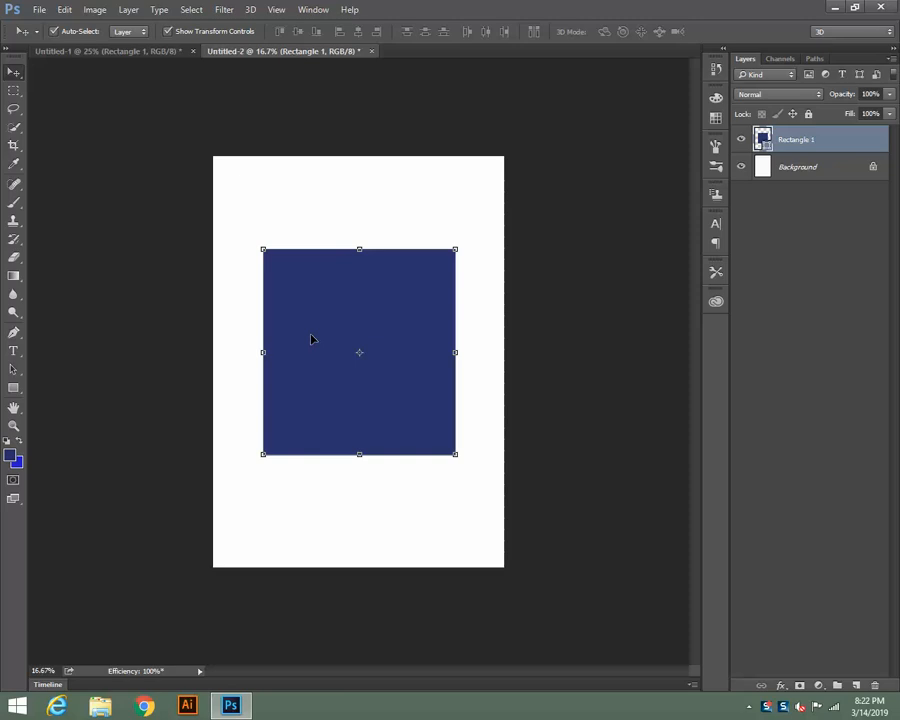
pyautogui.moveTo(312, 318); pyautogui.dragTo(295, 245)
# - Paste the clipboard content into Untitled-2, delete the pasted layer, paste it again and undo that paste
pyautogui.press('ctrl')
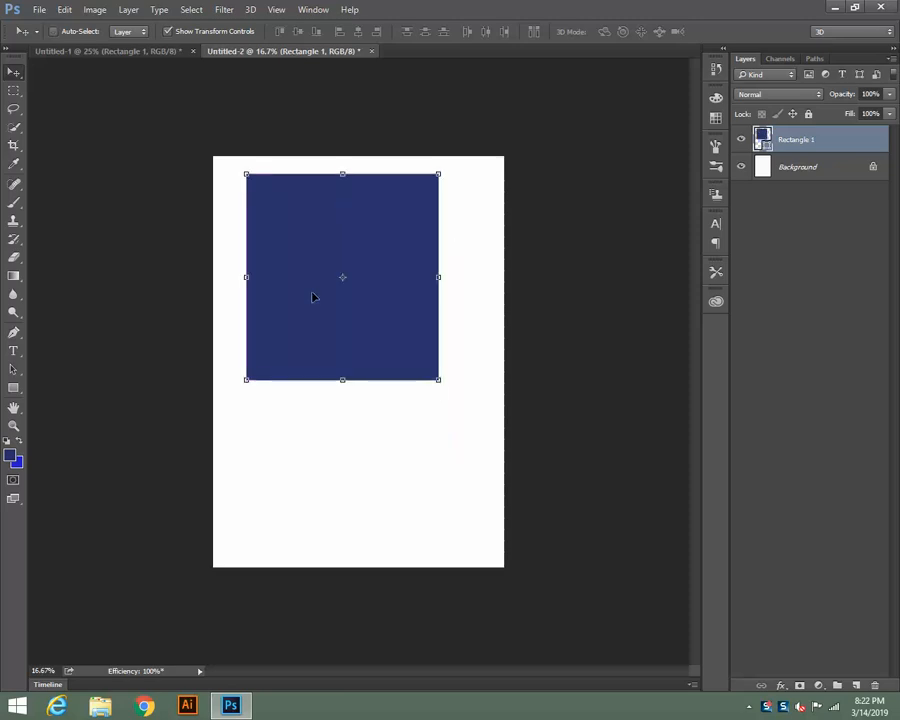
pyautogui.hotkey('ctrl', 'v')
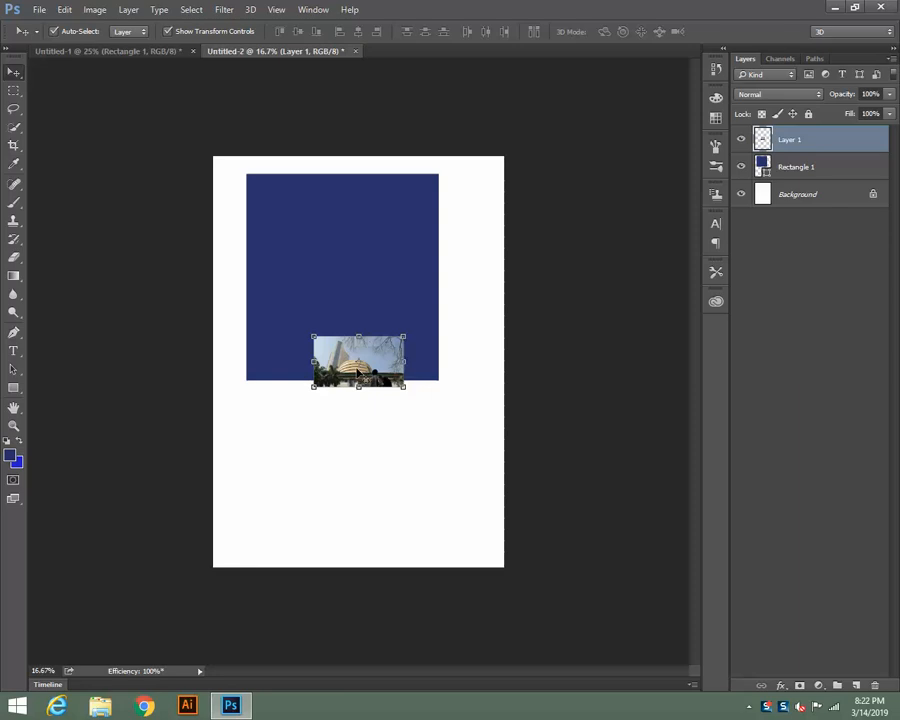
pyautogui.press('Delete')
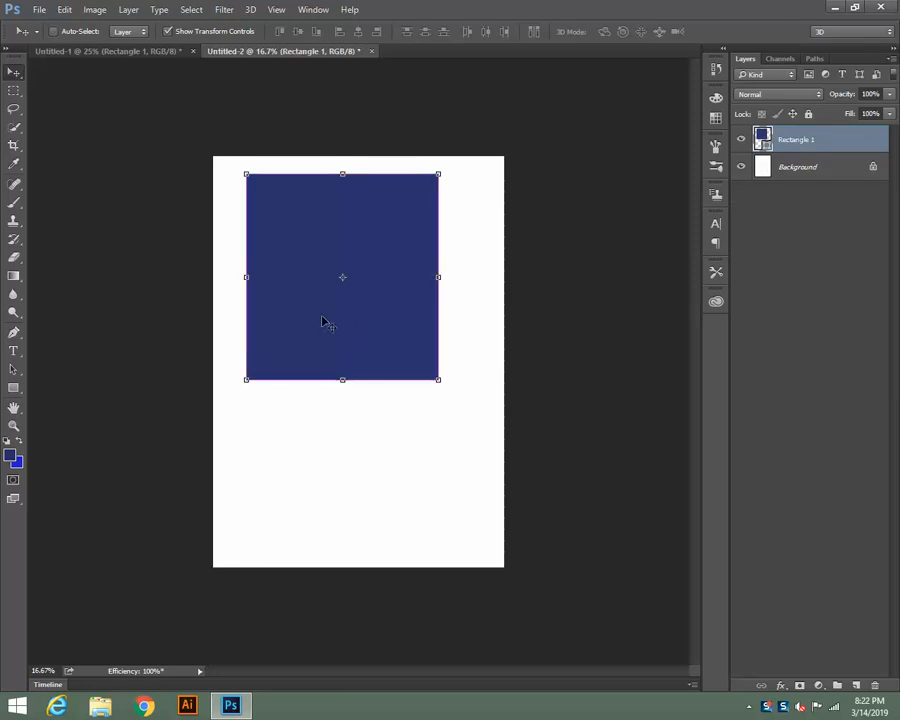
pyautogui.hotkey('ctrl', 'v')
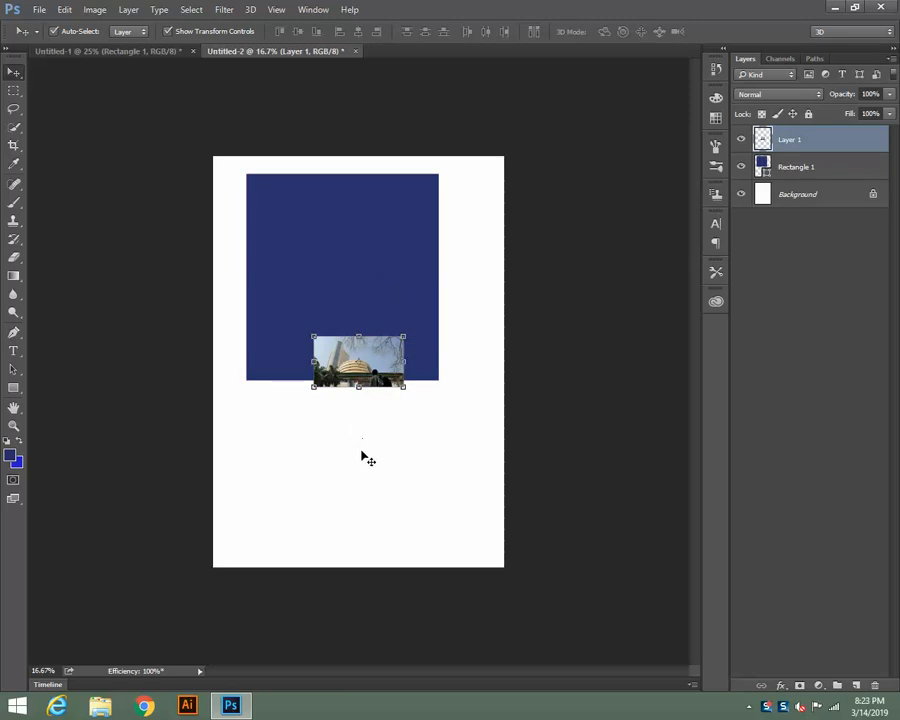
pyautogui.hotkey('ctrl', 'z')
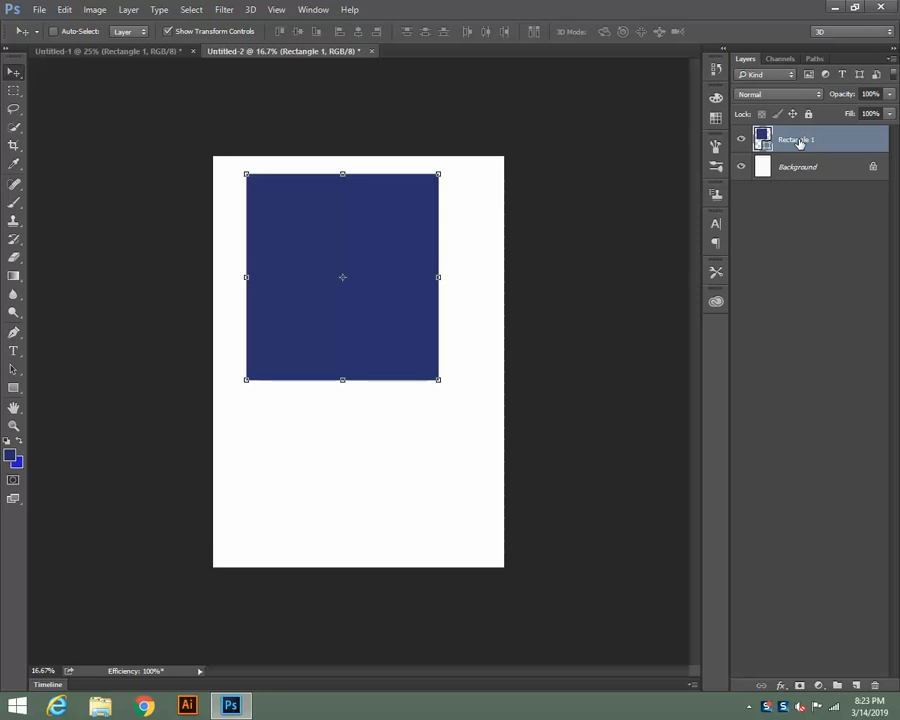
# - Duplicate the Rectangle 1 layer, move the copy directly below the original, and undo both the move and the duplication
pyautogui.hotkey('ctrl', 'j')
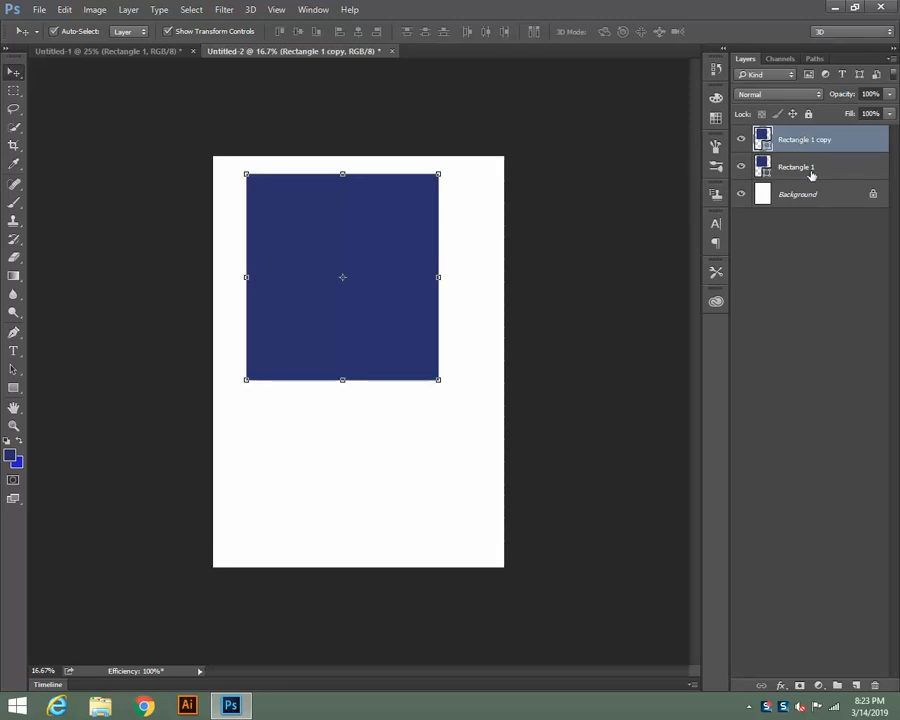
pyautogui.moveTo(342, 246); pyautogui.dragTo(350, 454)
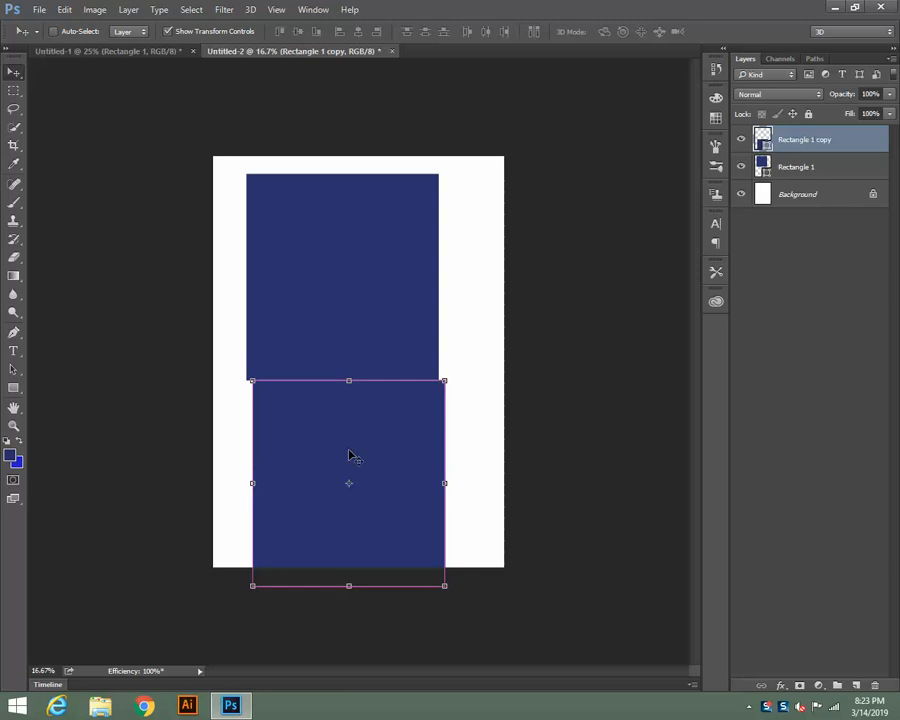
pyautogui.hotkey('ctrl', 'z')
pyautogui.hotkey('ctrl', 'z')
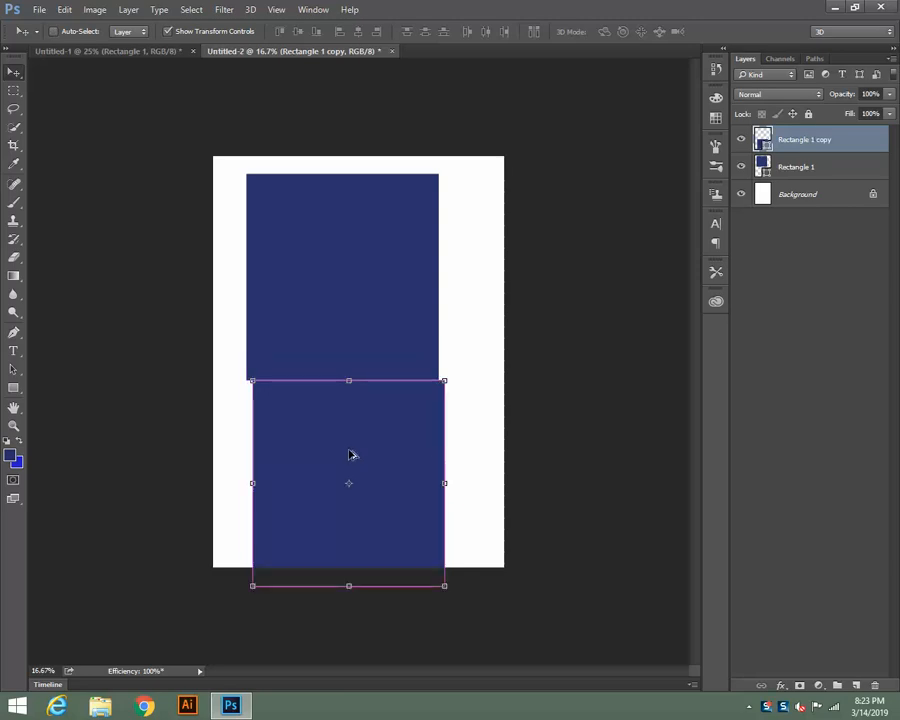
pyautogui.hotkey('ctrl', 'alt', 'z')
pyautogui.hotkey('ctrl', 'alt', 'z')
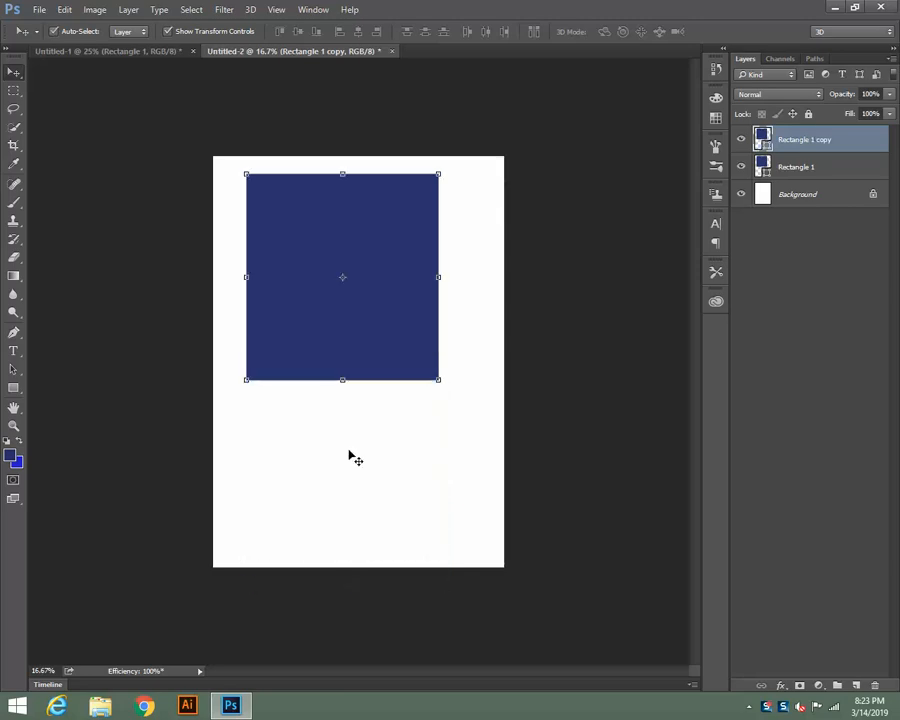
pyautogui.hotkey('ctrl', 'alt', 'z')
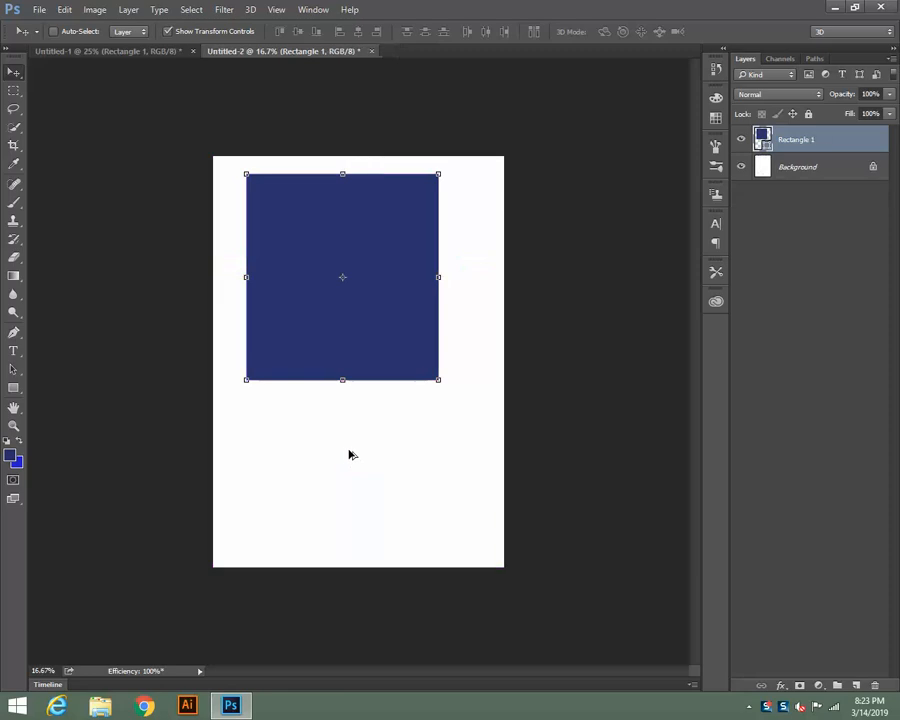
# - Move the navy rectangle close to the page's upper edge, then try duplicating it straight below the original and undo the duplicate
pyautogui.click(360, 483)
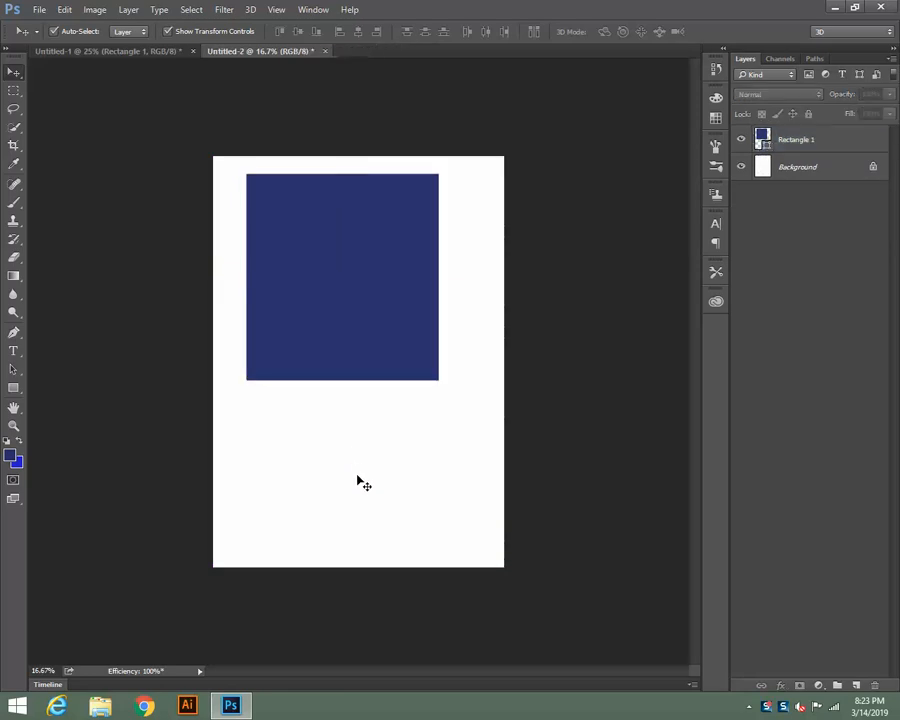
pyautogui.click(360, 362)
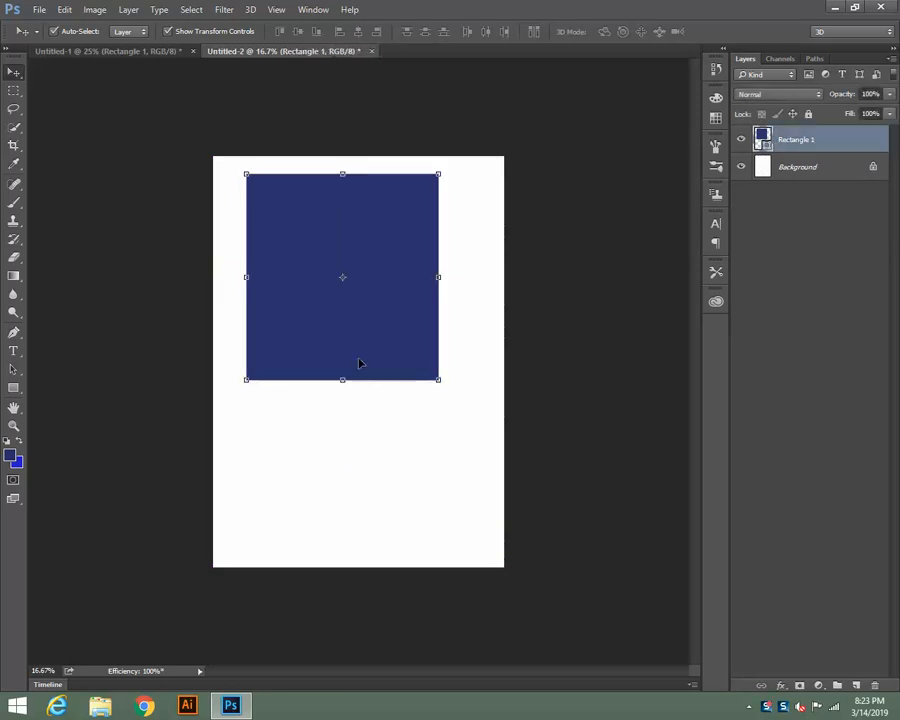
pyautogui.moveTo(360, 362); pyautogui.dragTo(364, 384)
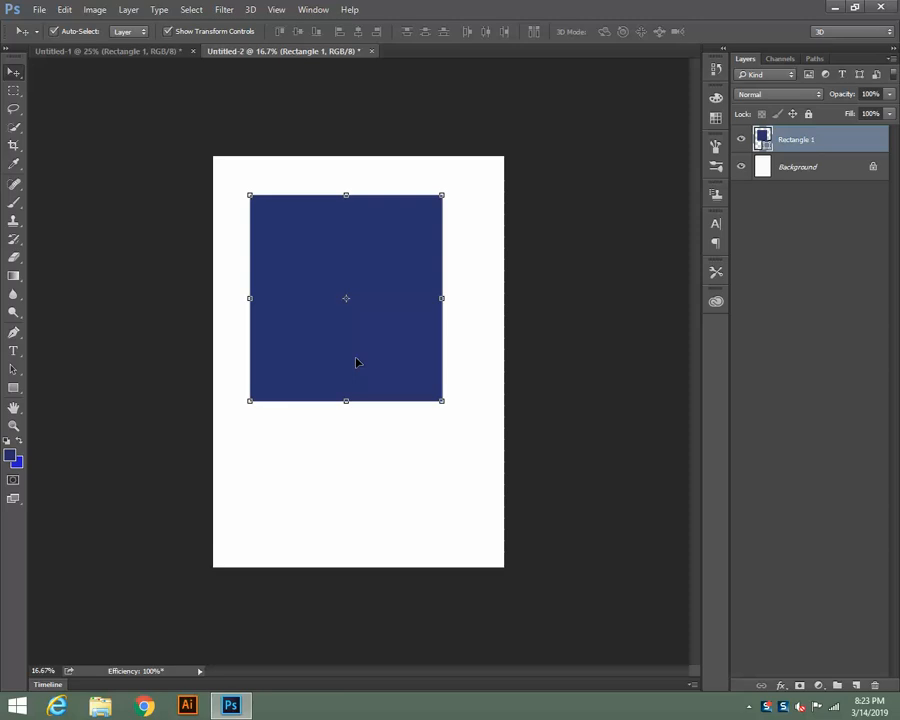
pyautogui.moveTo(356, 362); pyautogui.dragTo(353, 331)
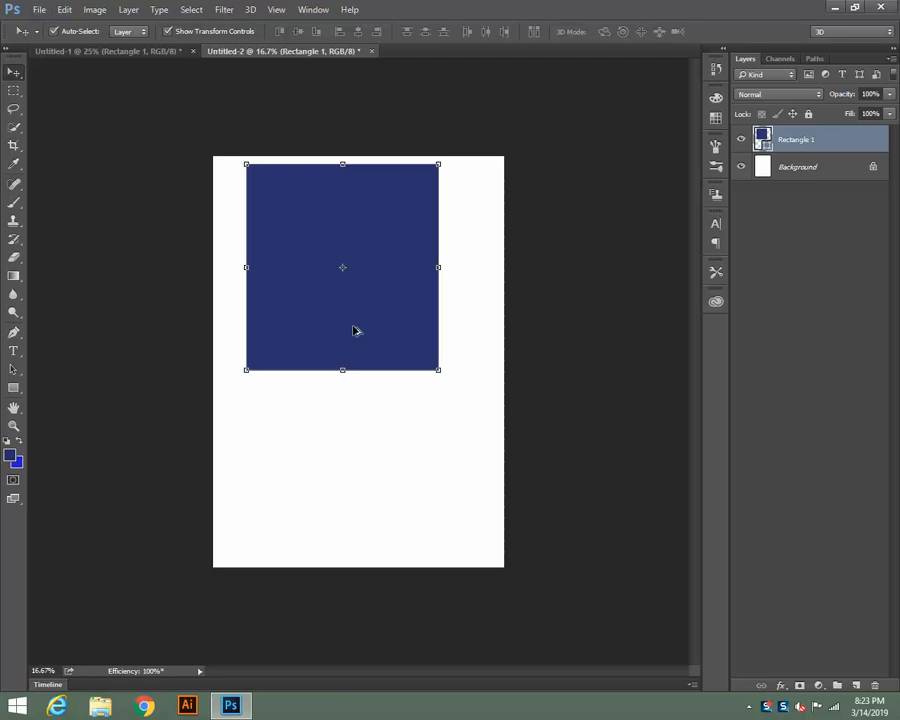
pyautogui.moveTo(353, 331); pyautogui.dragTo(352, 544)
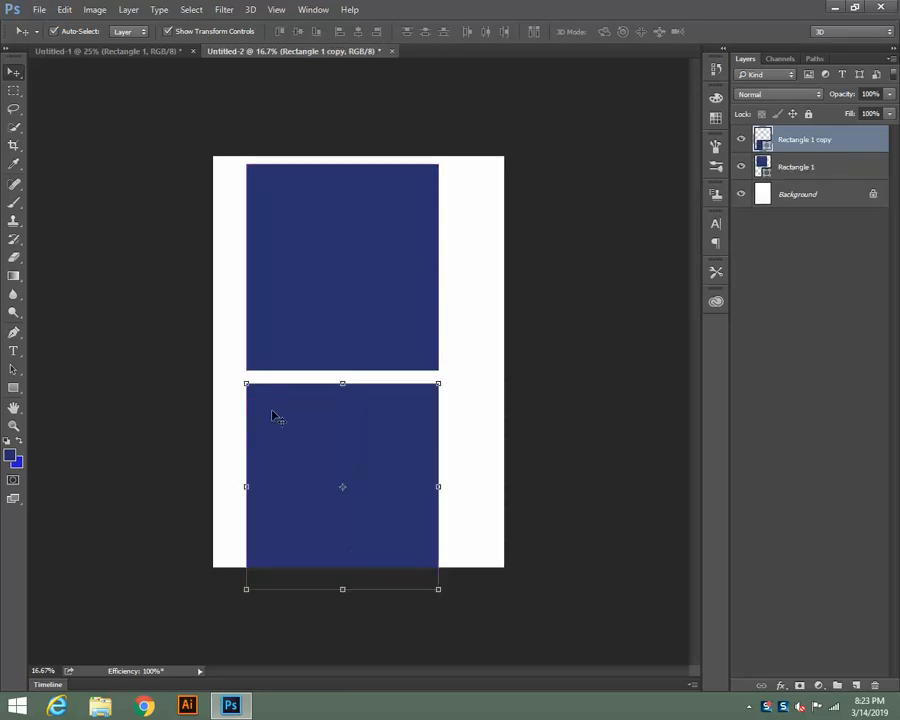
pyautogui.hotkey('ctrl', 'z')
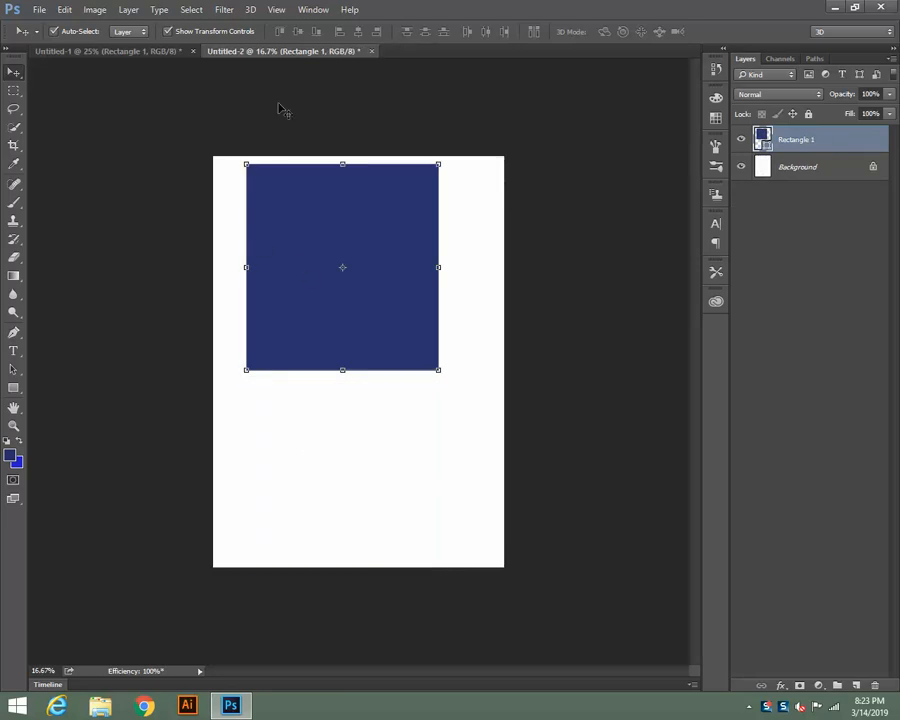
# - Try to copy the Rectangle 1 layer from Untitled-1 and paste it into Untitled-2, and undo the paste
pyautogui.click(151, 51)
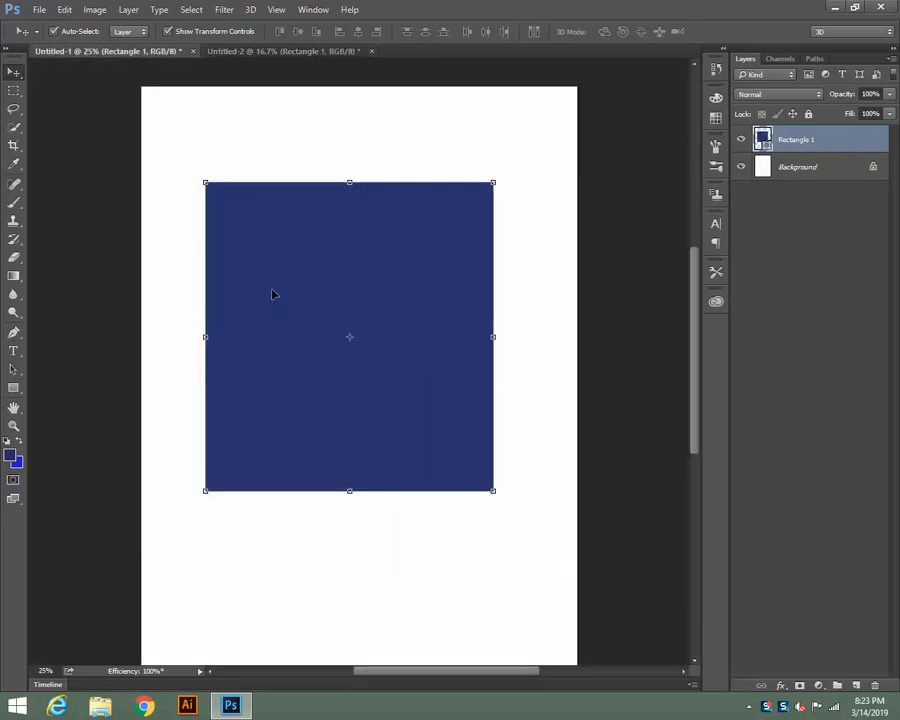
pyautogui.click(277, 51)
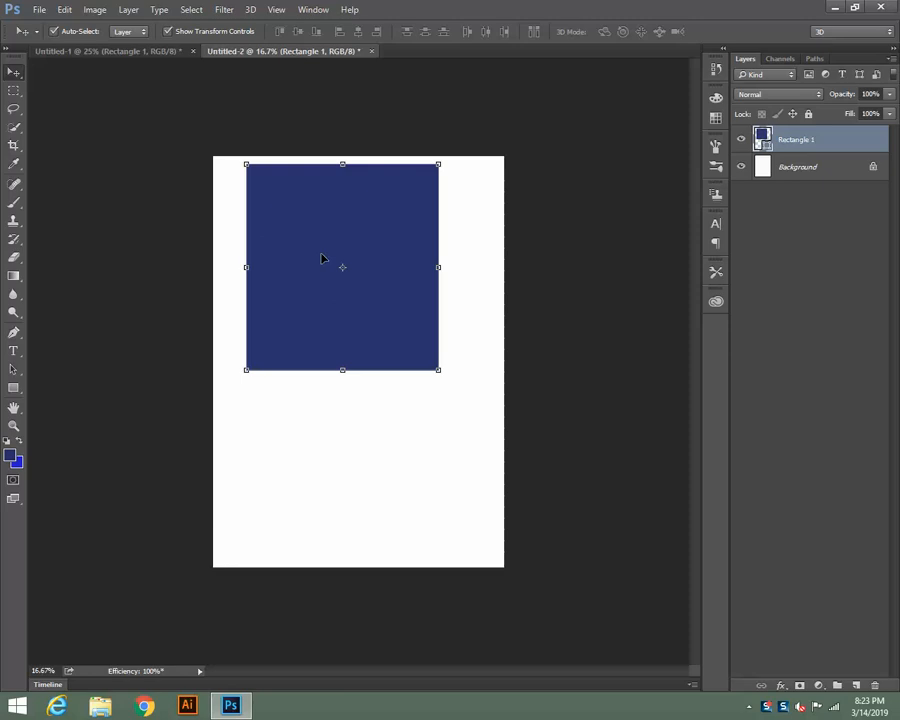
pyautogui.click(124, 51)
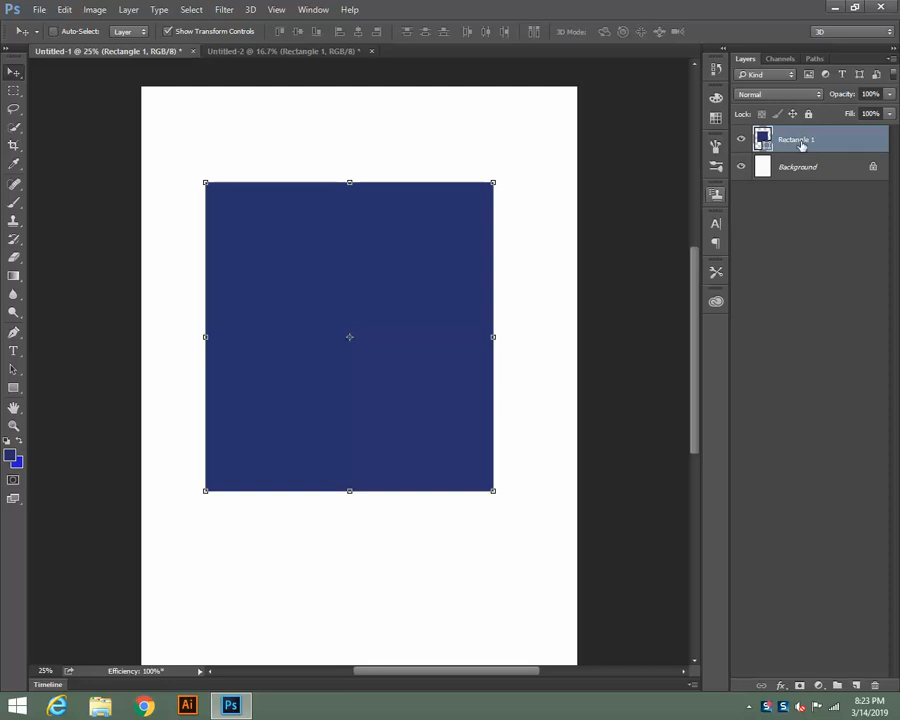
pyautogui.click(330, 51)
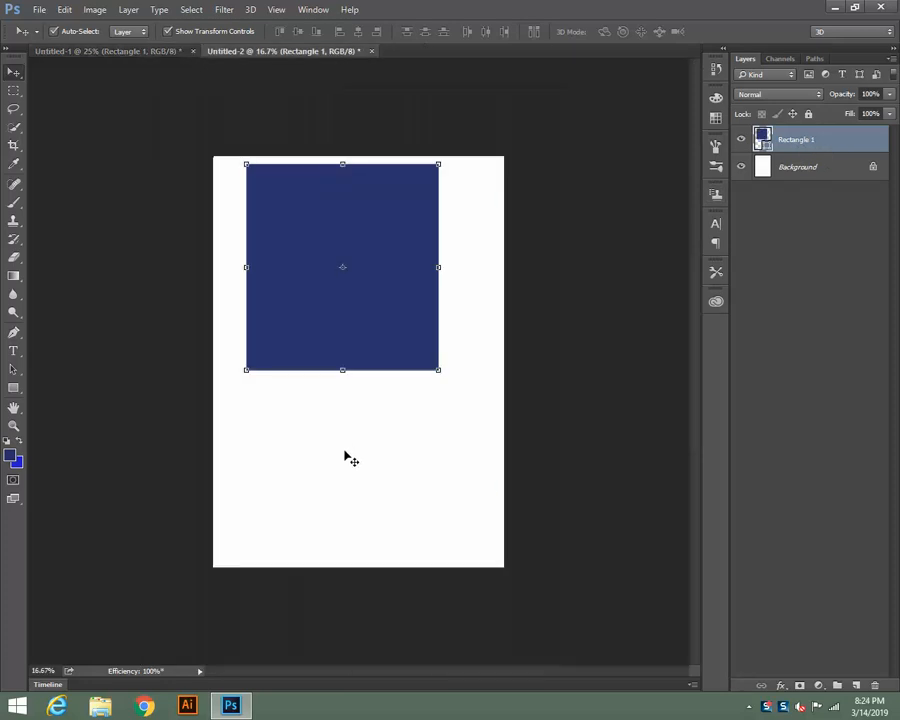
pyautogui.hotkey('ctrl', 'v')
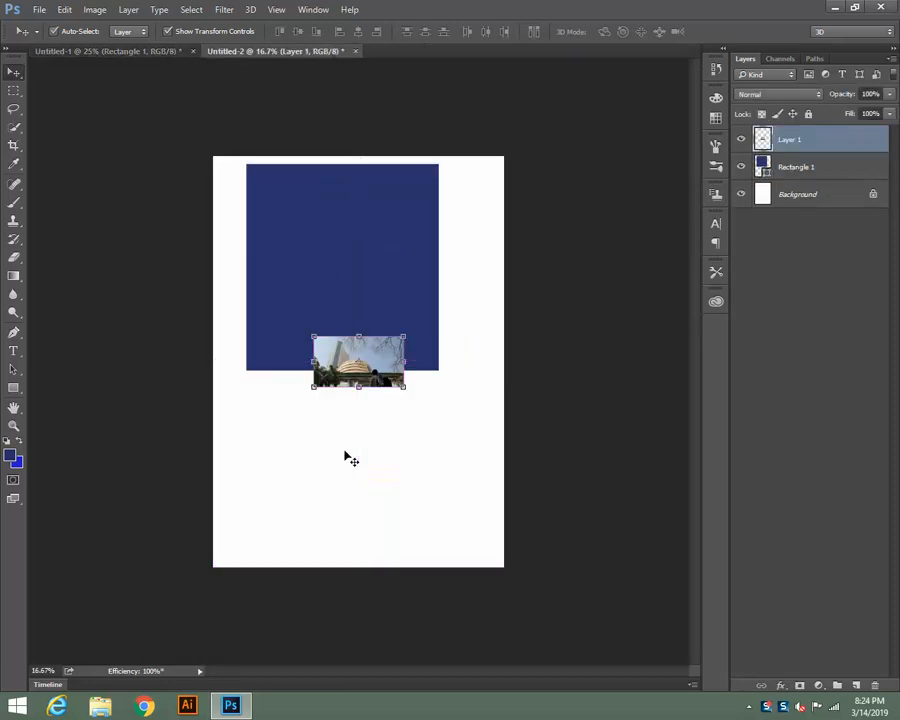
pyautogui.hotkey('ctrl', 'z')
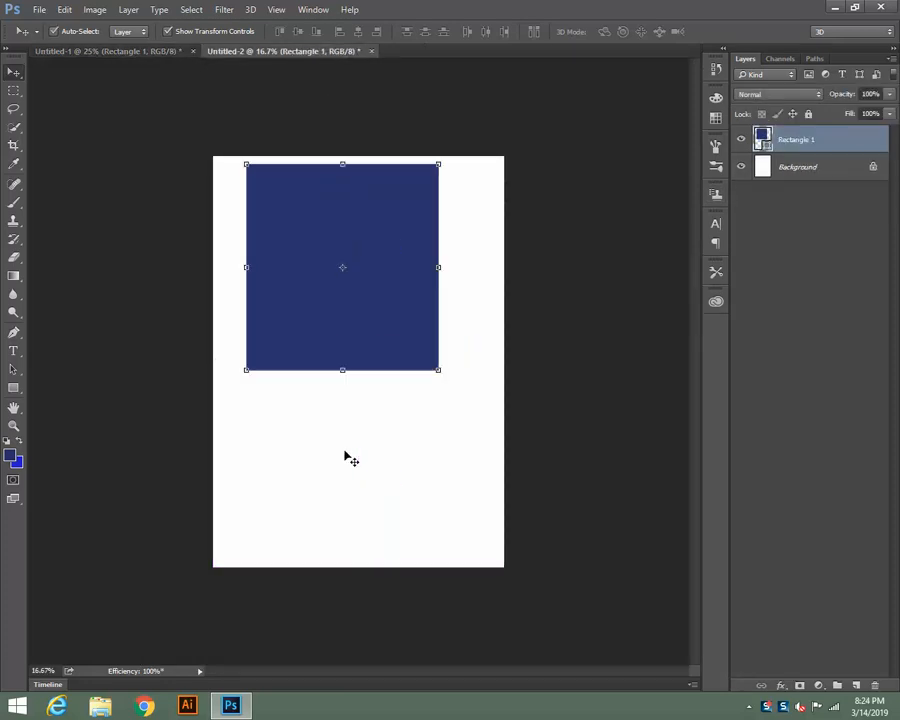
# - Delete the navy rectangle from Untitled-2
pyautogui.click(110, 51)
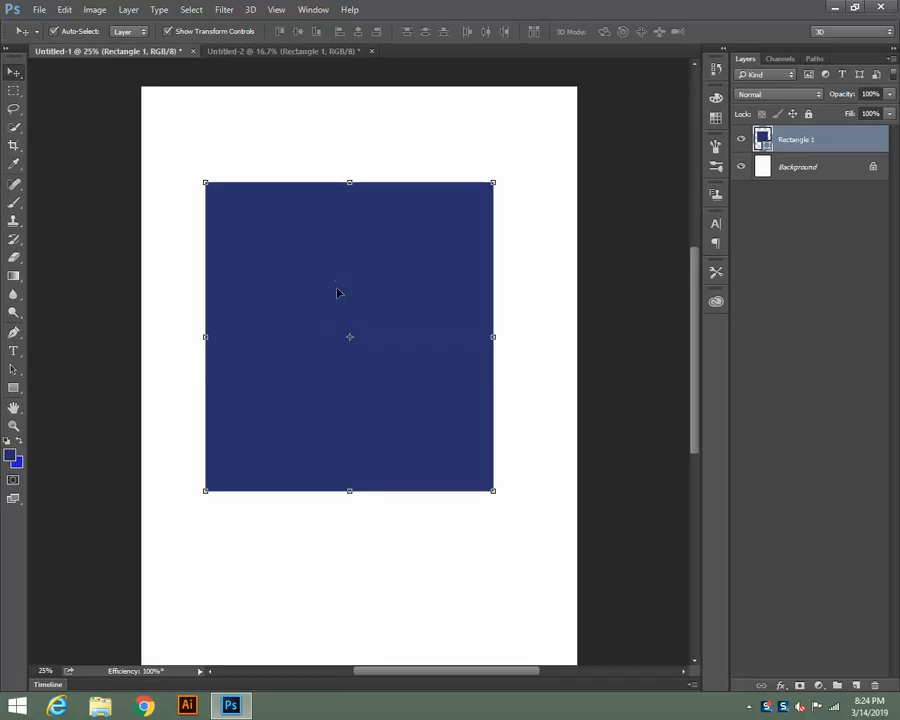
pyautogui.click(300, 52)
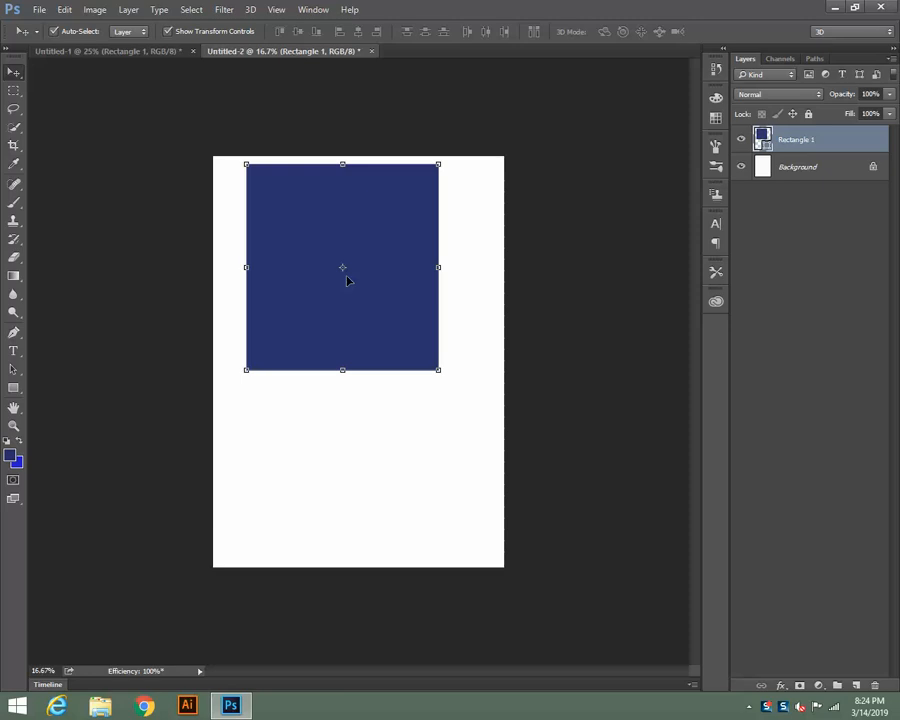
pyautogui.press('Delete')
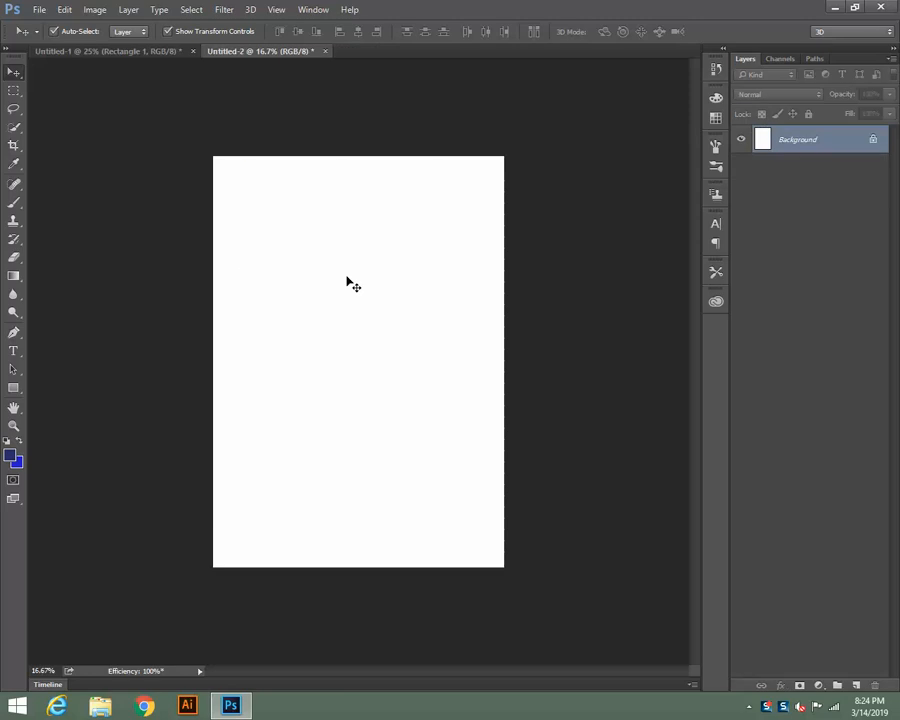
# - Return to Untitled-1, view the available layer commands for Rectangle 1, and dismiss them without choosing any
pyautogui.click(130, 55)
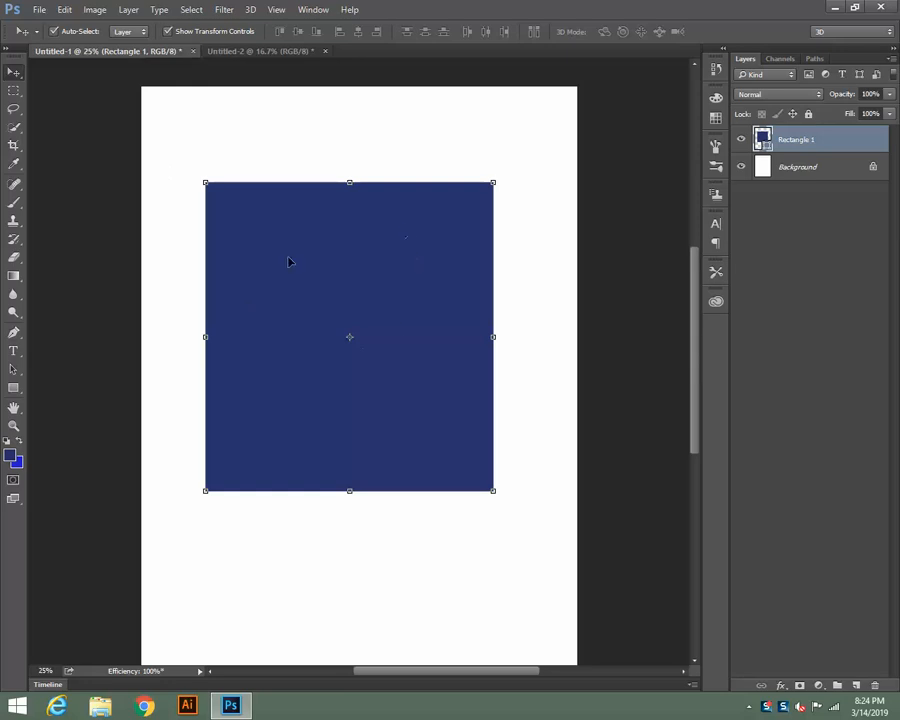
pyautogui.rightClick(811, 146)
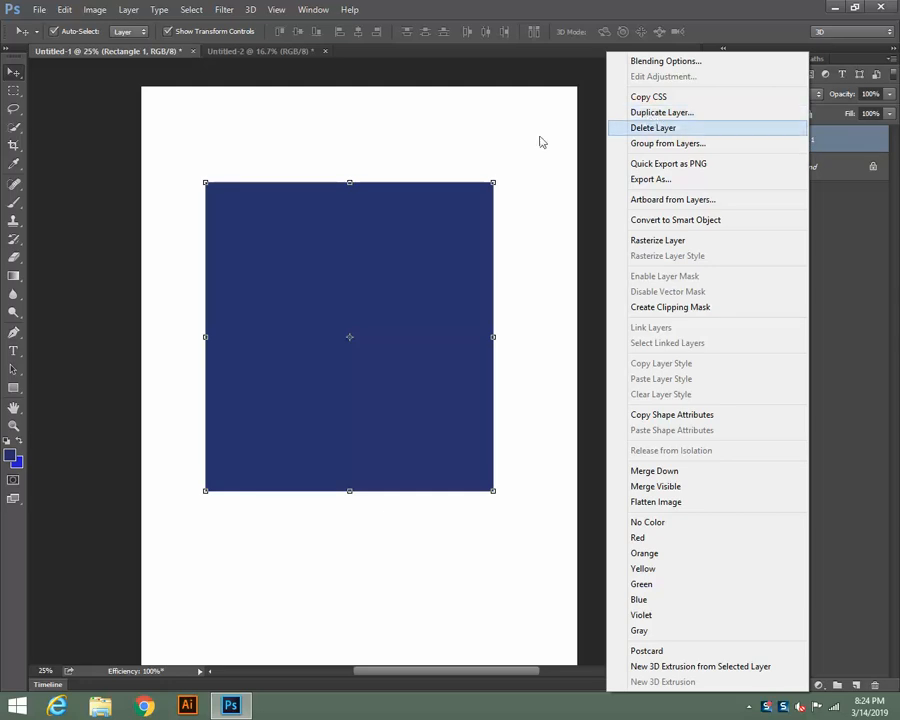
pyautogui.click(403, 158)
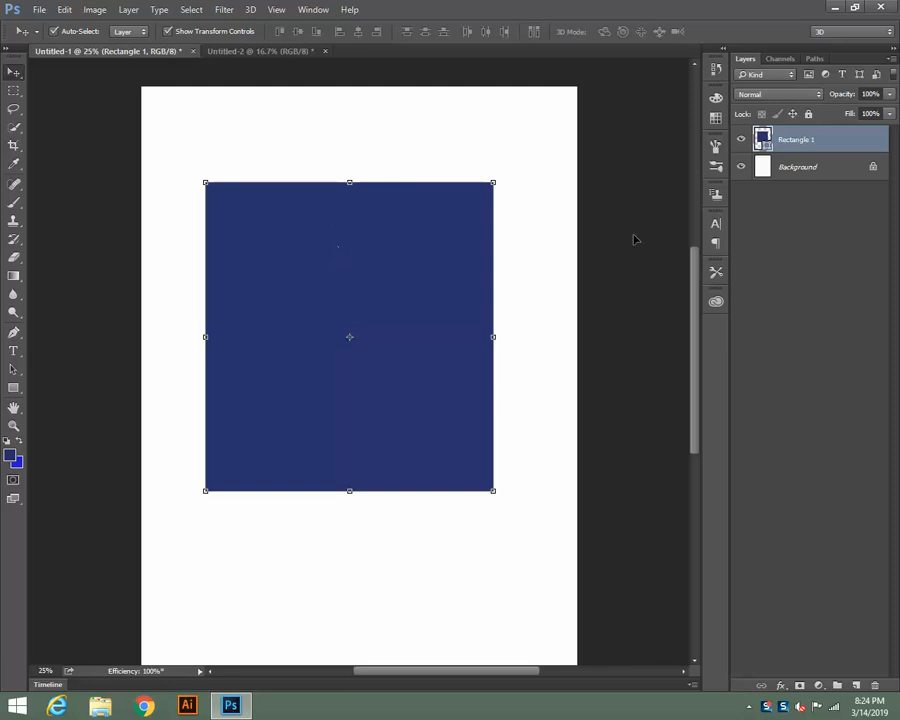
# - Duplicate the Rectangle 1 layer within Untitled-1 and move the copy down so it overlaps the original's lower part
pyautogui.rightClick(792, 143)
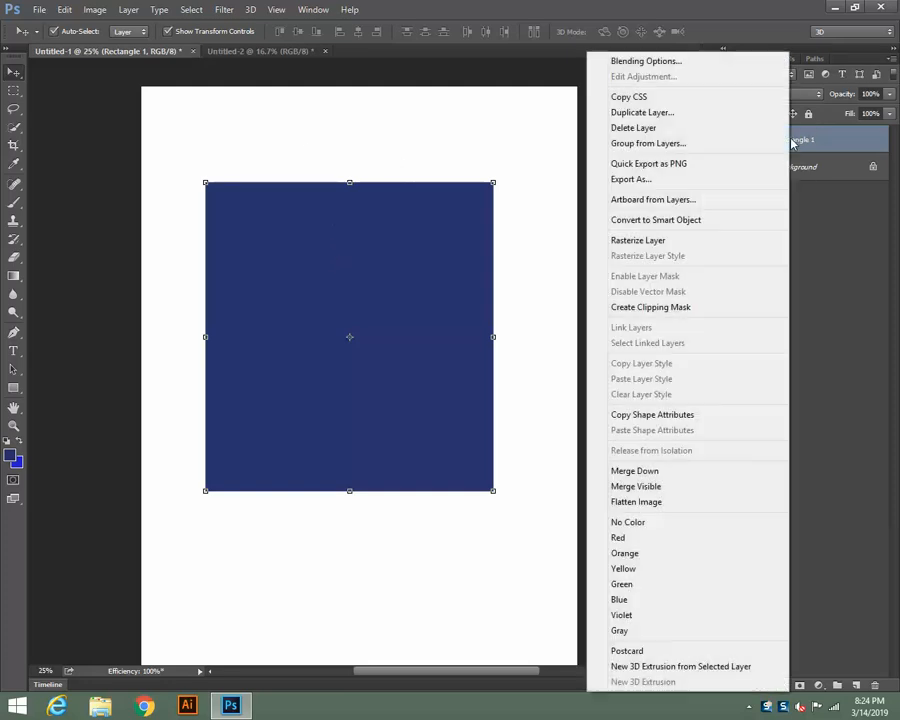
pyautogui.click(643, 113)
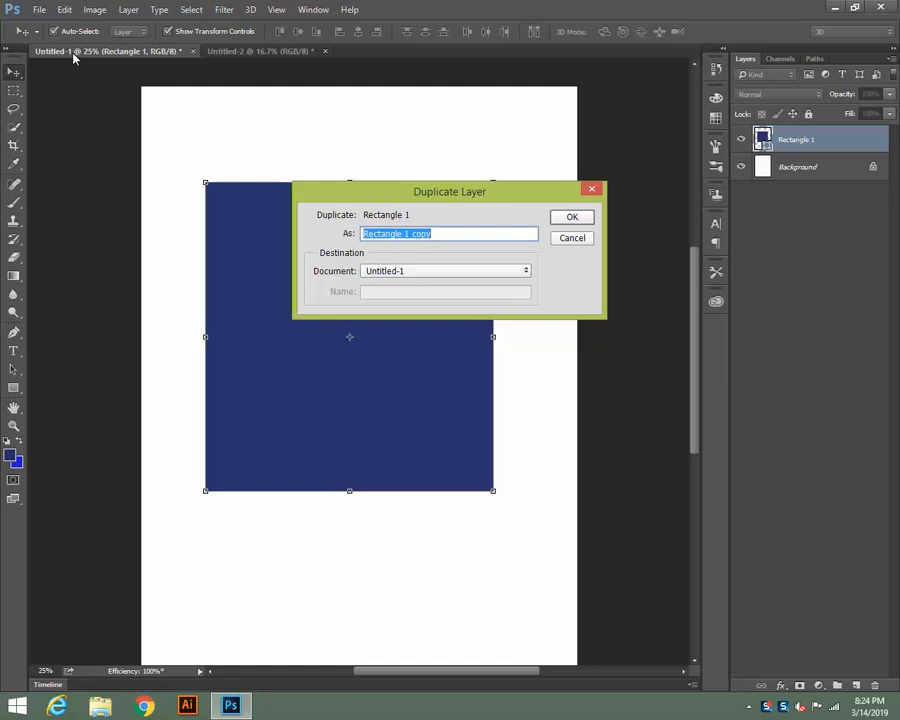
pyautogui.click(576, 219)
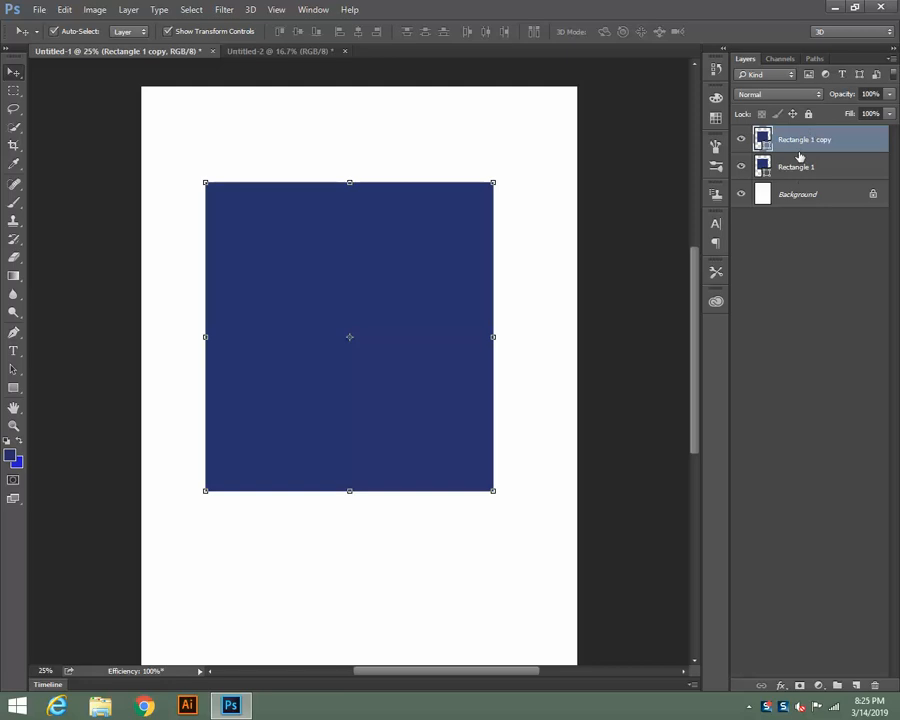
pyautogui.moveTo(394, 290); pyautogui.dragTo(412, 476)
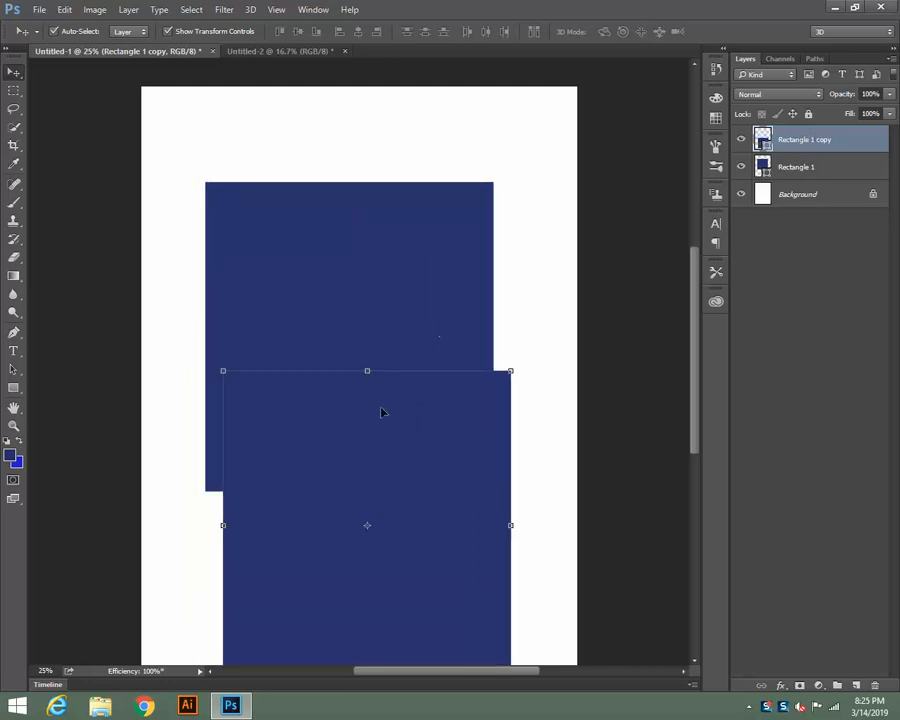
# - Delete both navy rectangles from Untitled-1 and undo the deletion of the original
pyautogui.press('Delete')
pyautogui.press('Delete')
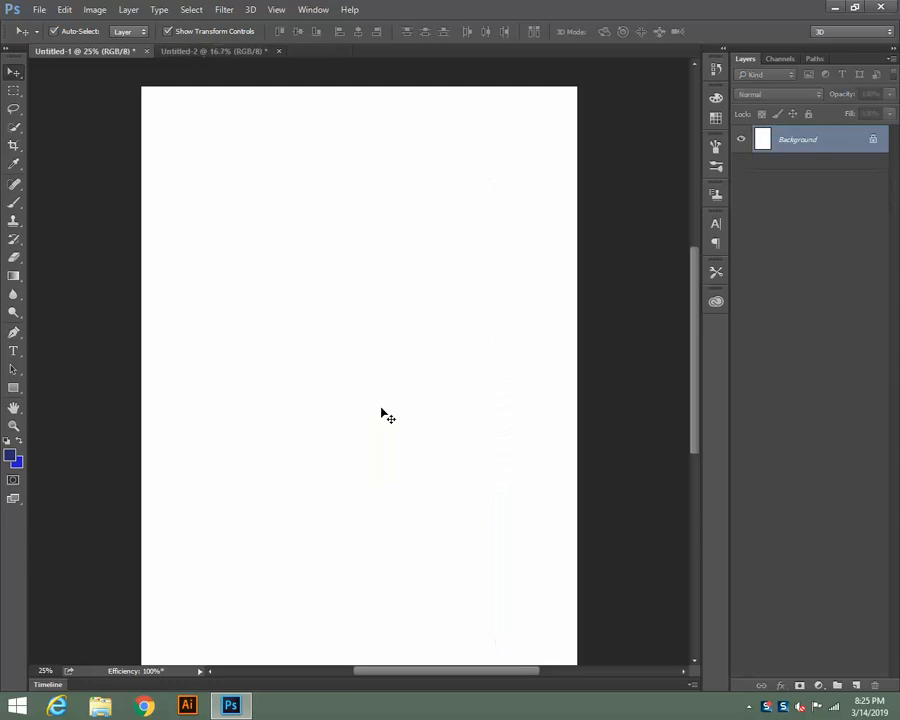
pyautogui.hotkey('ctrl', 'z')
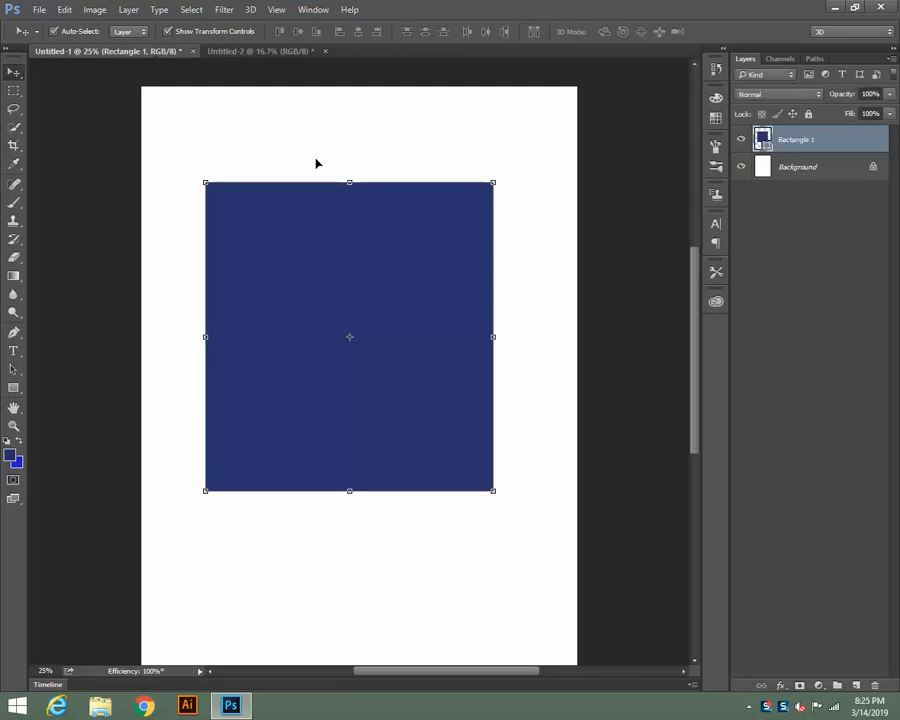
# - Try to transfer a copy of the navy rectangle directly from the Untitled-1 canvas onto Untitled-2, shift it slightly lower, and undo the transfer
pyautogui.click(268, 51)
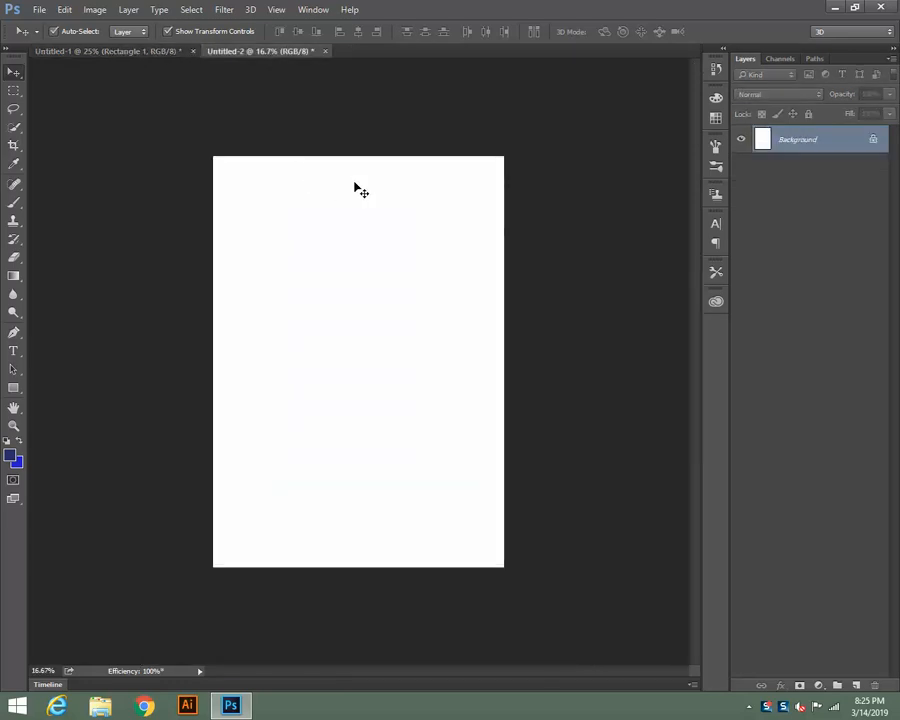
pyautogui.hotkey('ctrl', '0')
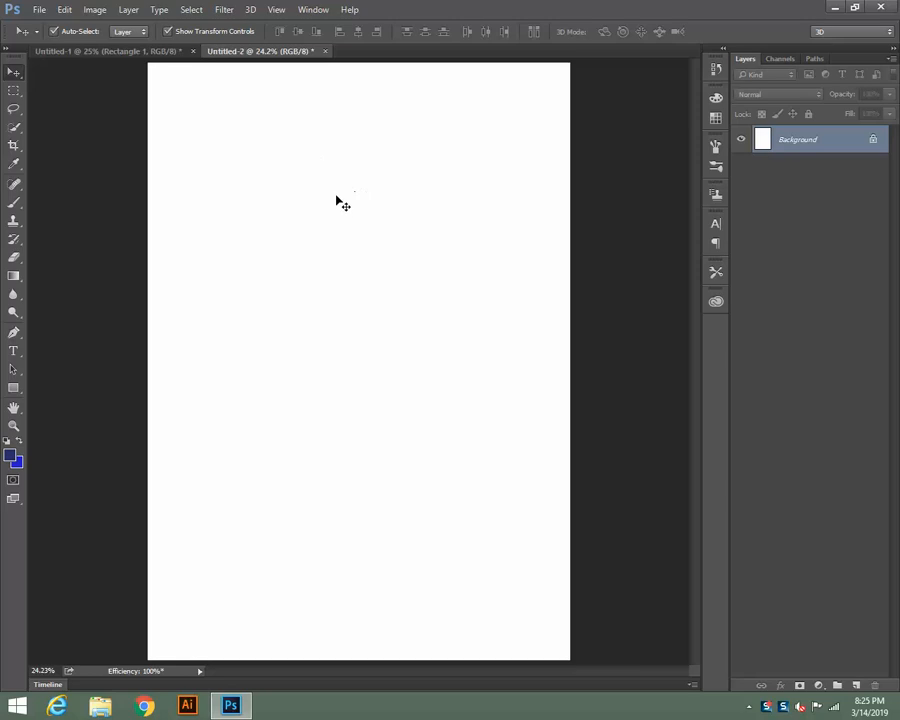
pyautogui.click(137, 53)
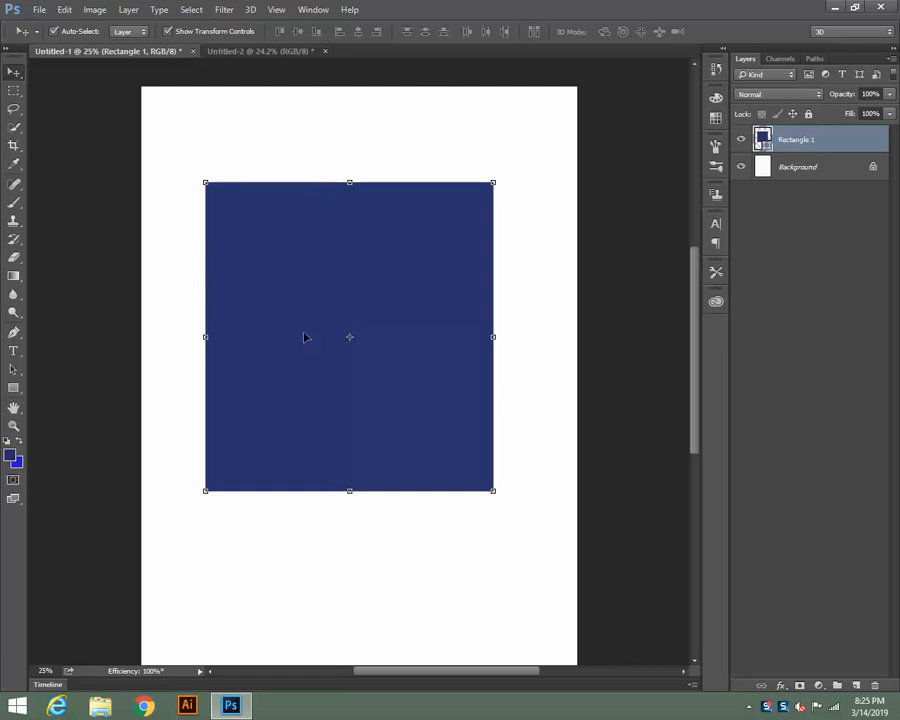
pyautogui.scroll(-2, 350, 426)
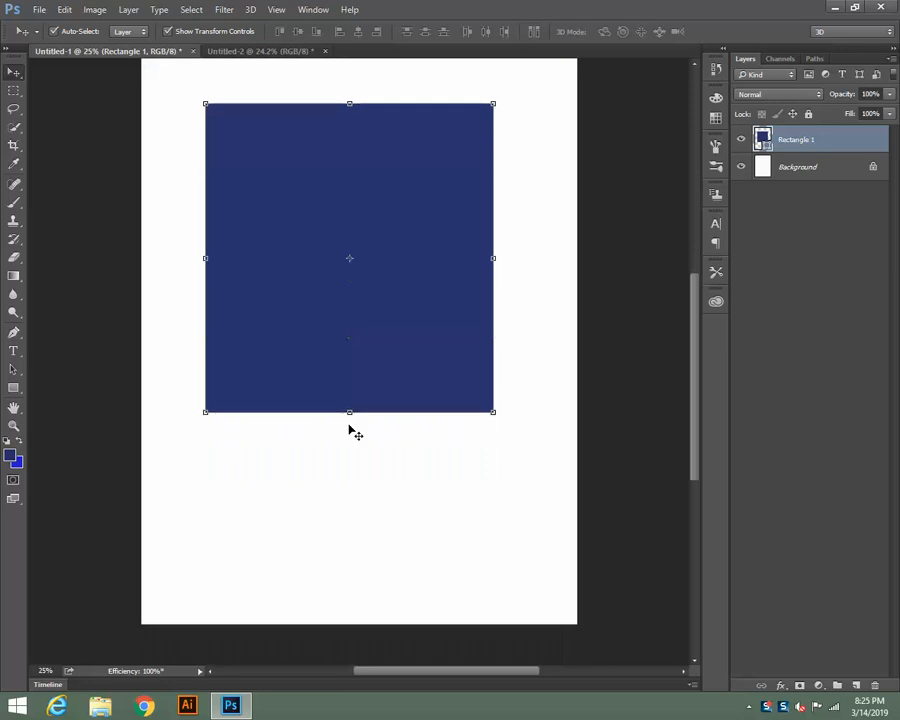
pyautogui.scroll(2, 341, 295)
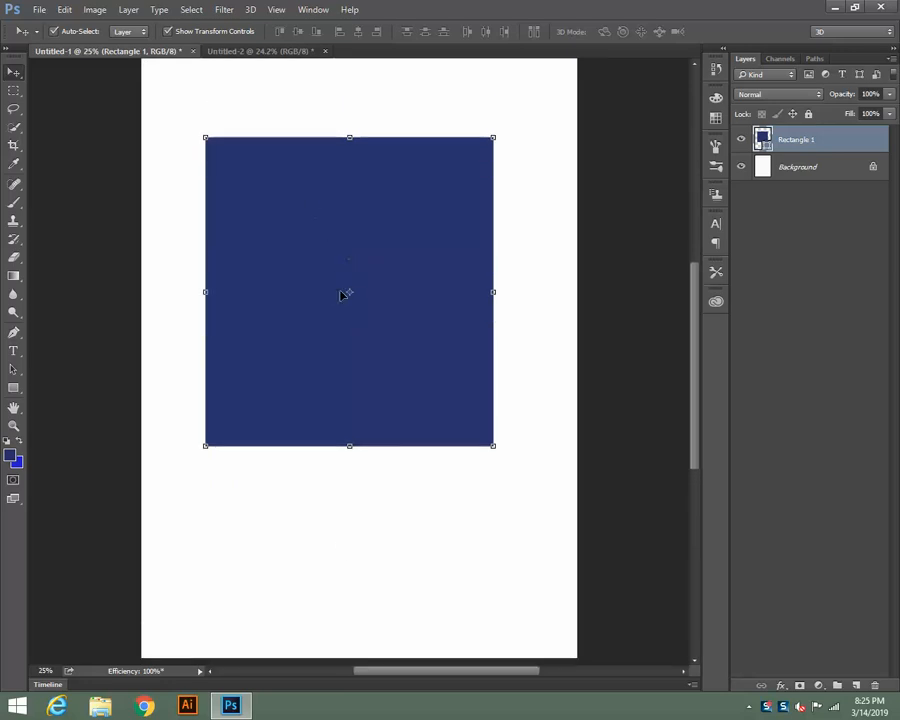
pyautogui.moveTo(341, 295); pyautogui.dragTo(317, 235)
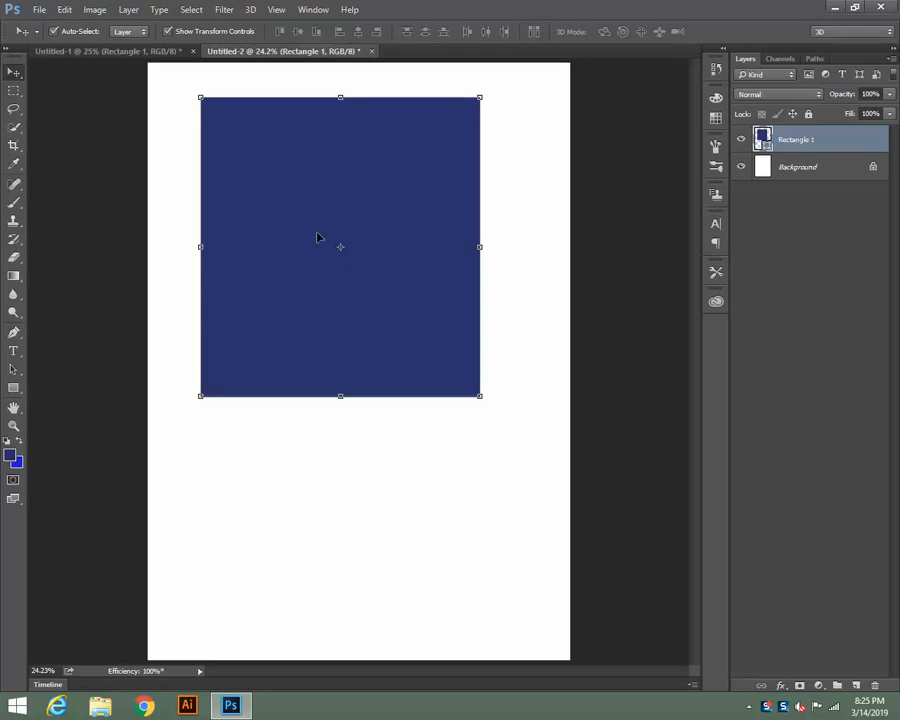
pyautogui.moveTo(364, 270); pyautogui.dragTo(373, 301)
pyautogui.hotkey('ctrl', 'z')
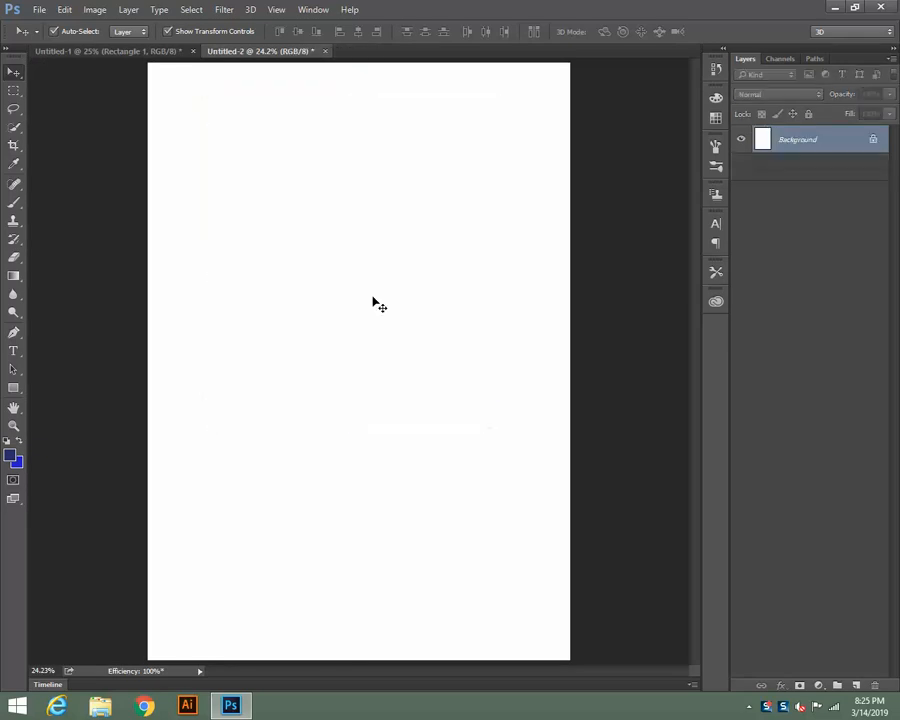
# - Duplicate the Rectangle 1 layer from Untitled-1 with Untitled-2 as the destination document, keeping the name Rectangle 1
pyautogui.click(124, 51)
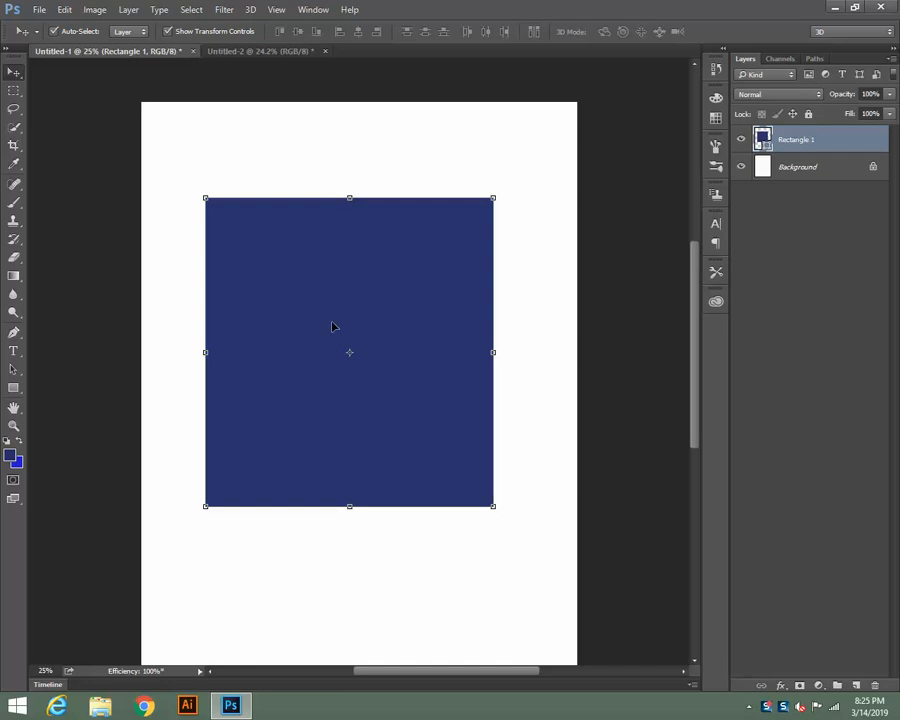
pyautogui.rightClick(808, 139)
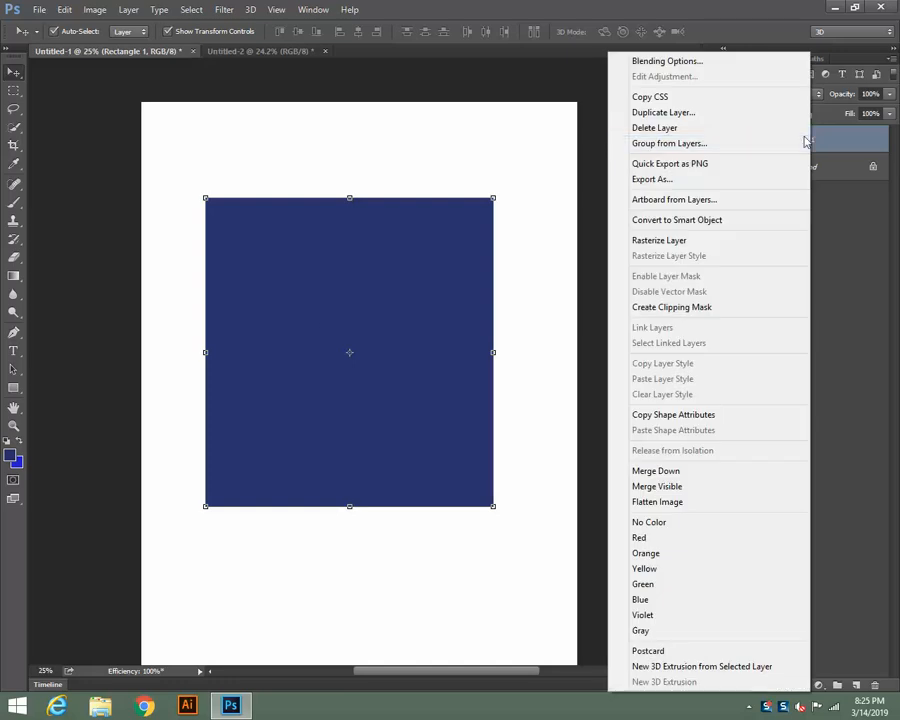
pyautogui.click(663, 112)
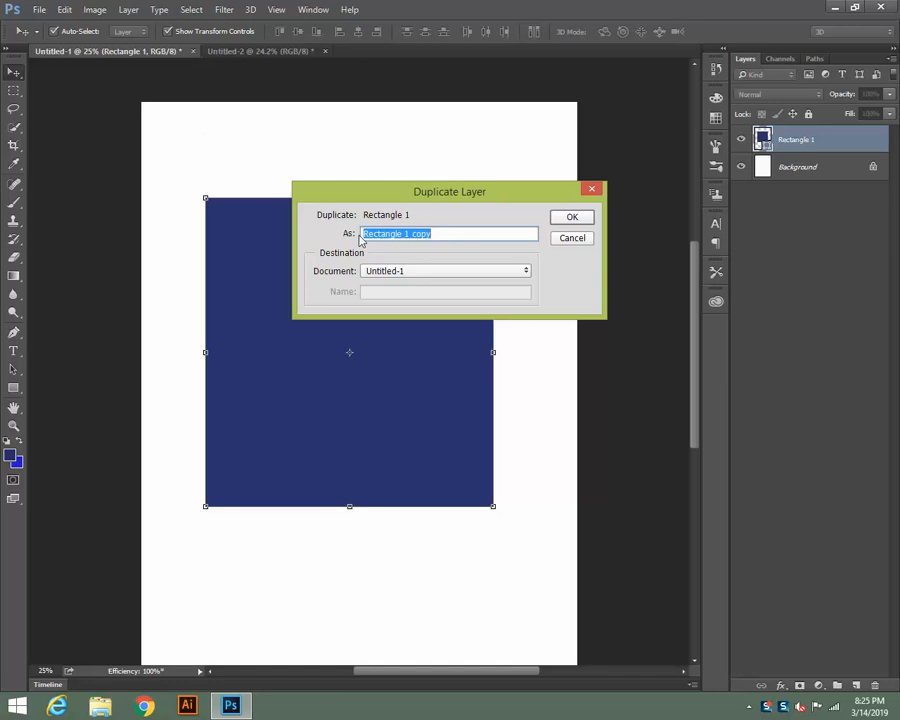
pyautogui.click(400, 272)
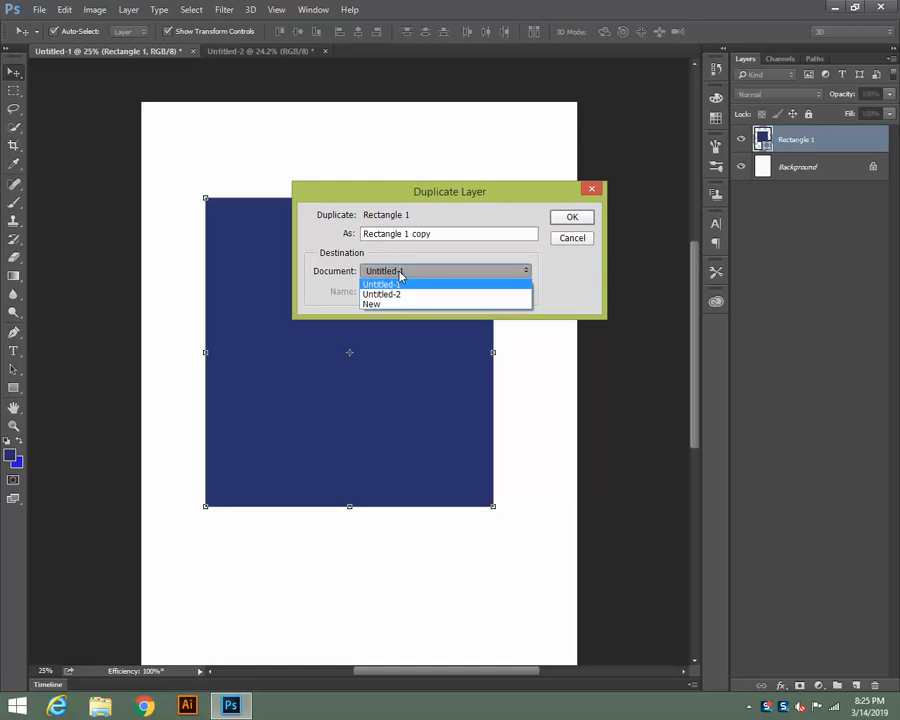
pyautogui.click(399, 273)
pyautogui.click(400, 274)
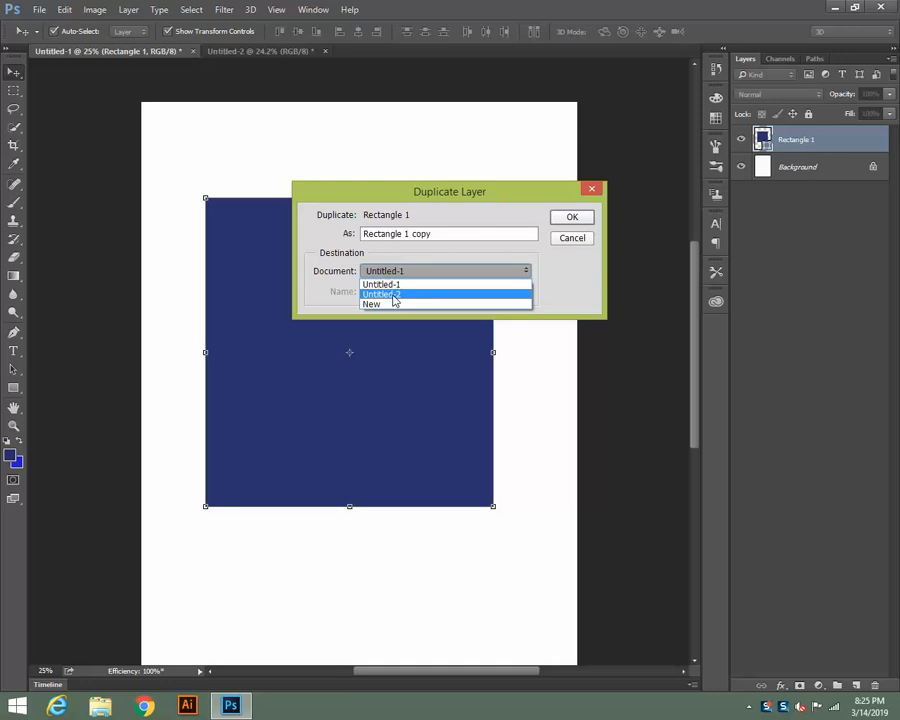
pyautogui.click(397, 282)
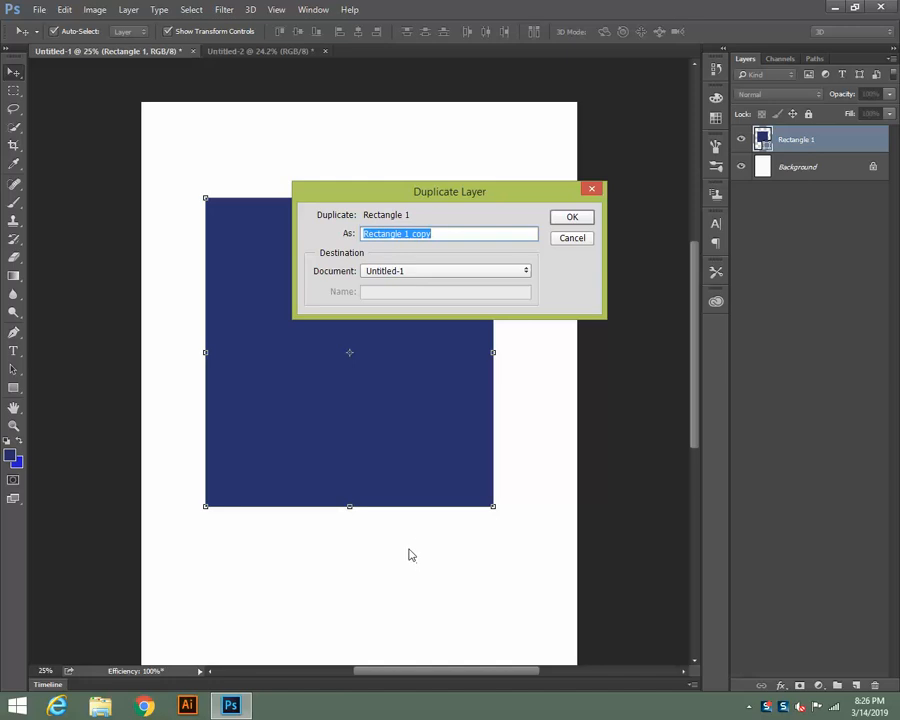
pyautogui.click(421, 278)
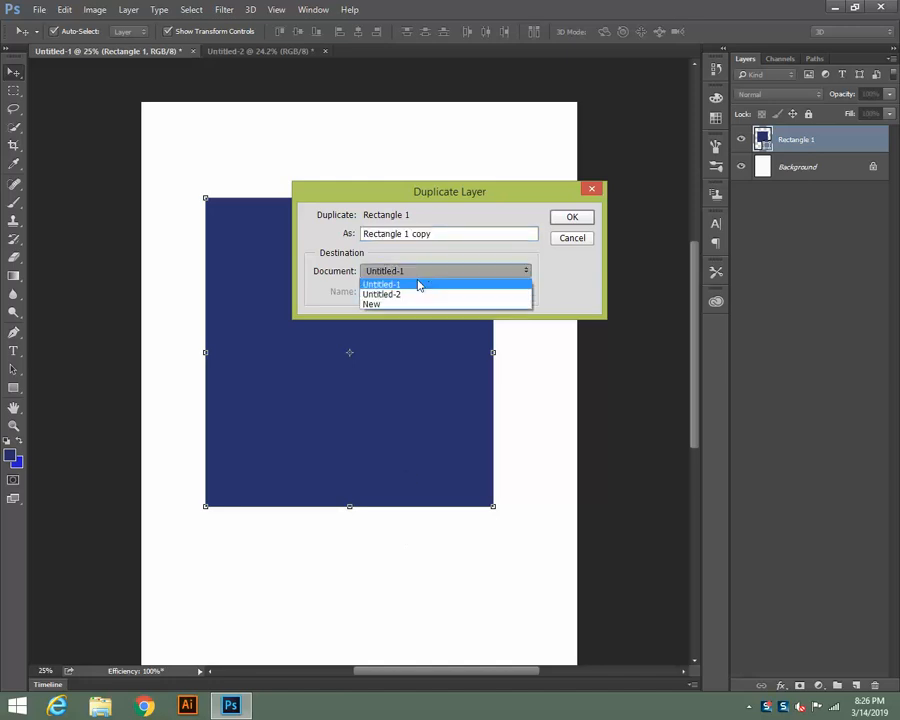
pyautogui.click(417, 296)
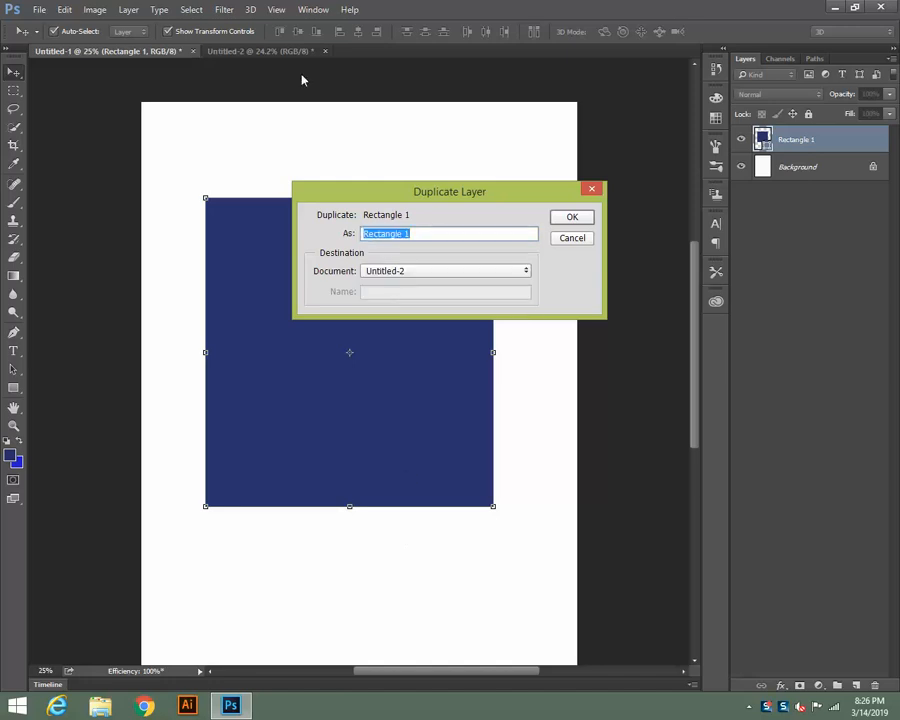
pyautogui.click(572, 217)
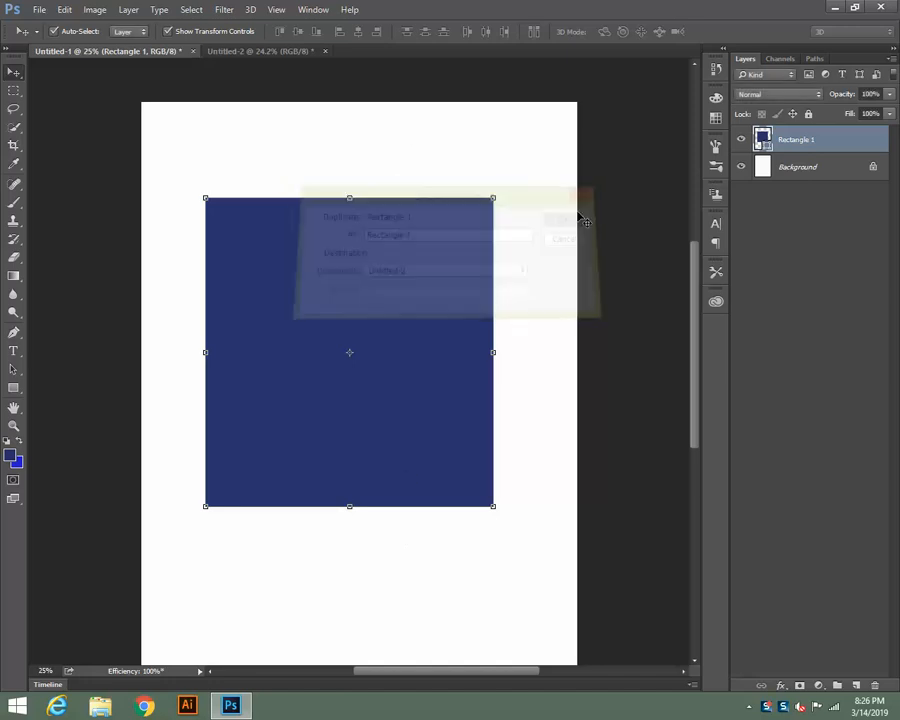
# - Compare the duplicated rectangle in Untitled-2 with the original in Untitled-1, ending in Untitled-2
pyautogui.click(268, 51)
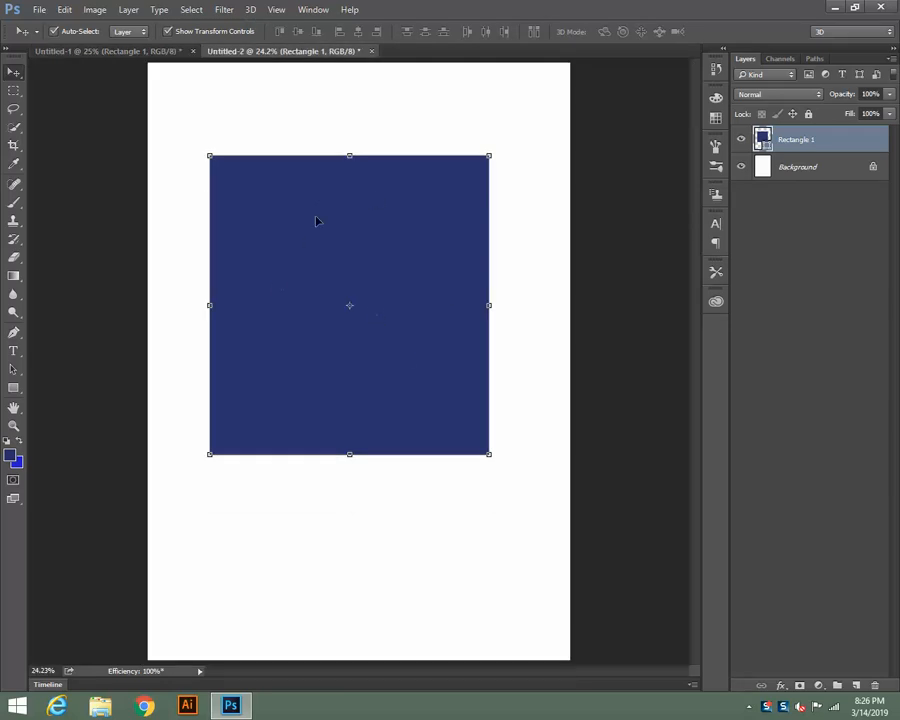
pyautogui.hotkey('ctrl', 'Tab')
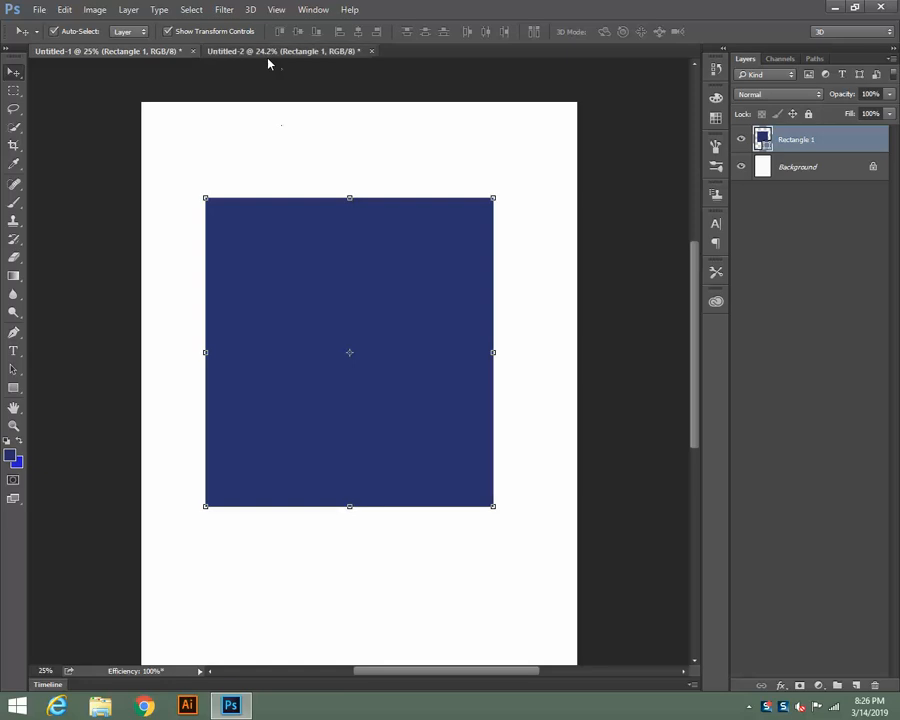
pyautogui.click(268, 51)
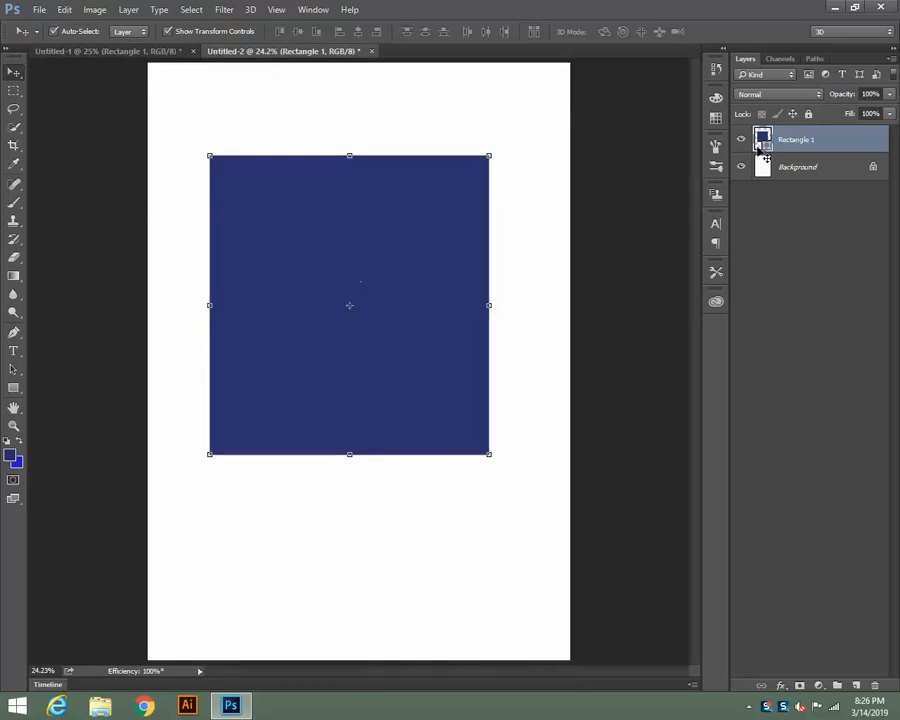
# - Duplicate the Rectangle 1 layer from Untitled-2 into a new document without entering a name, and close that new document
pyautogui.rightClick(804, 145)
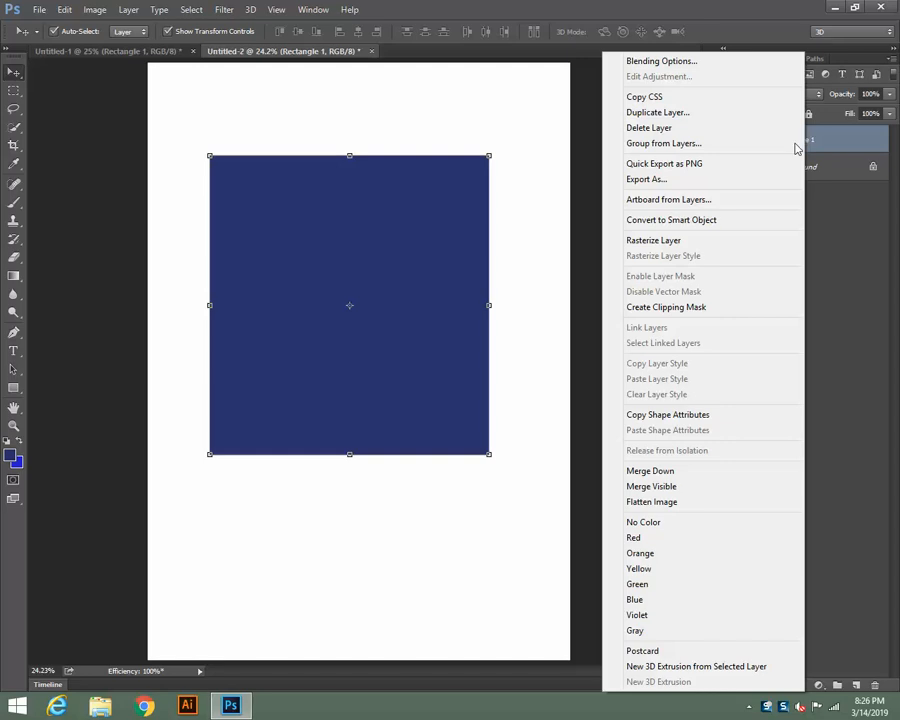
pyautogui.click(640, 113)
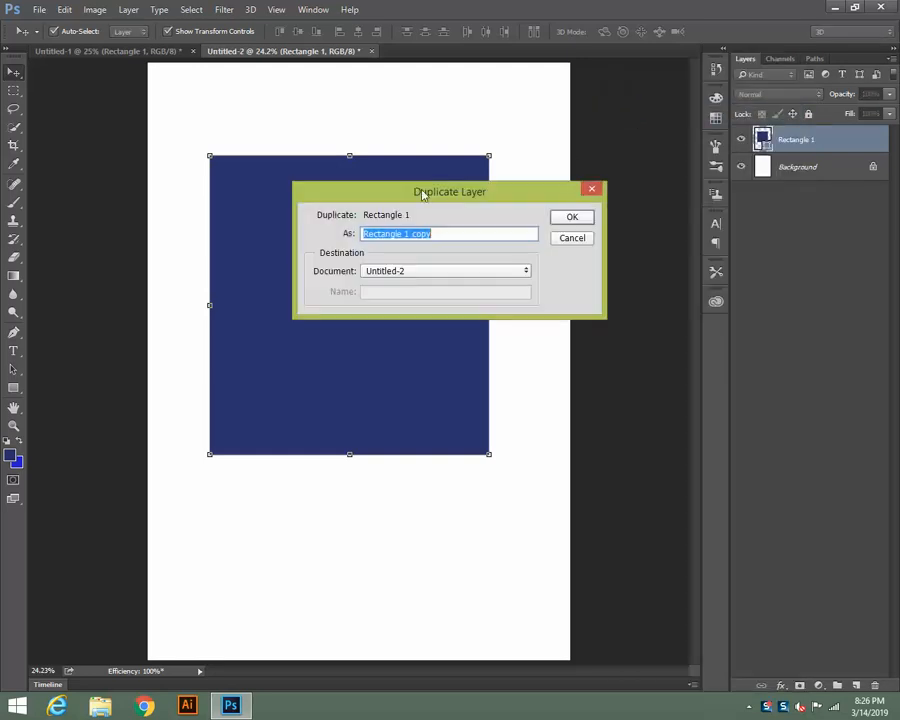
pyautogui.moveTo(422, 190); pyautogui.dragTo(384, 111)
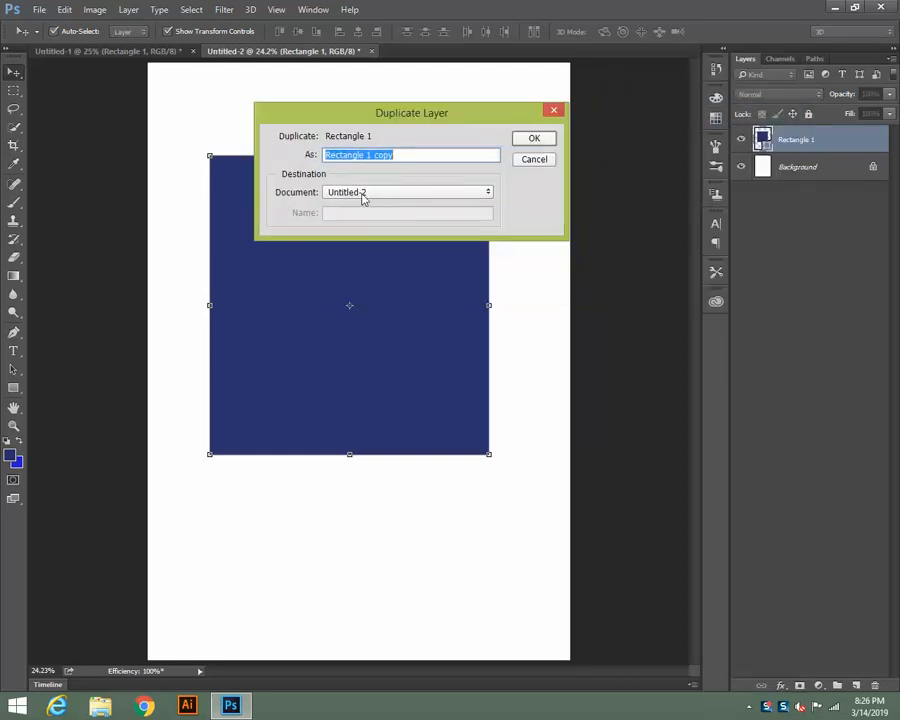
pyautogui.click(405, 193)
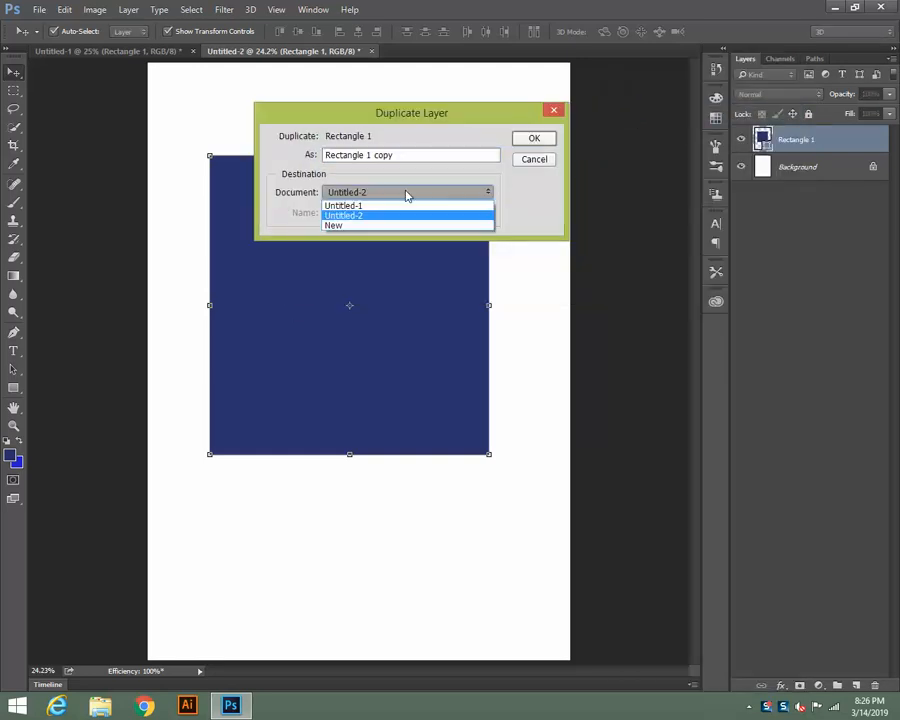
pyautogui.click(345, 226)
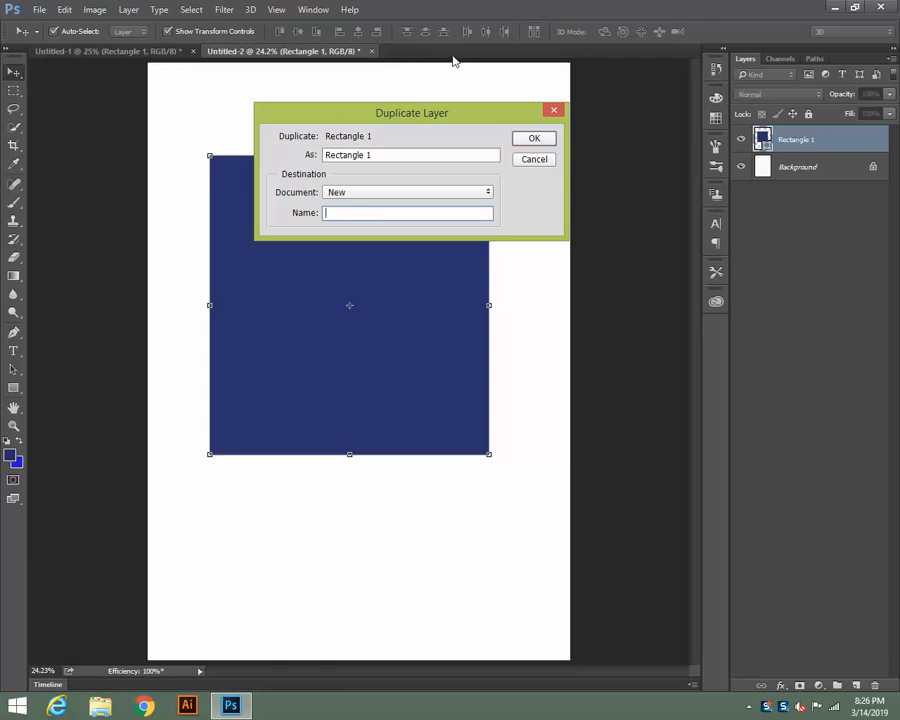
pyautogui.click(520, 141)
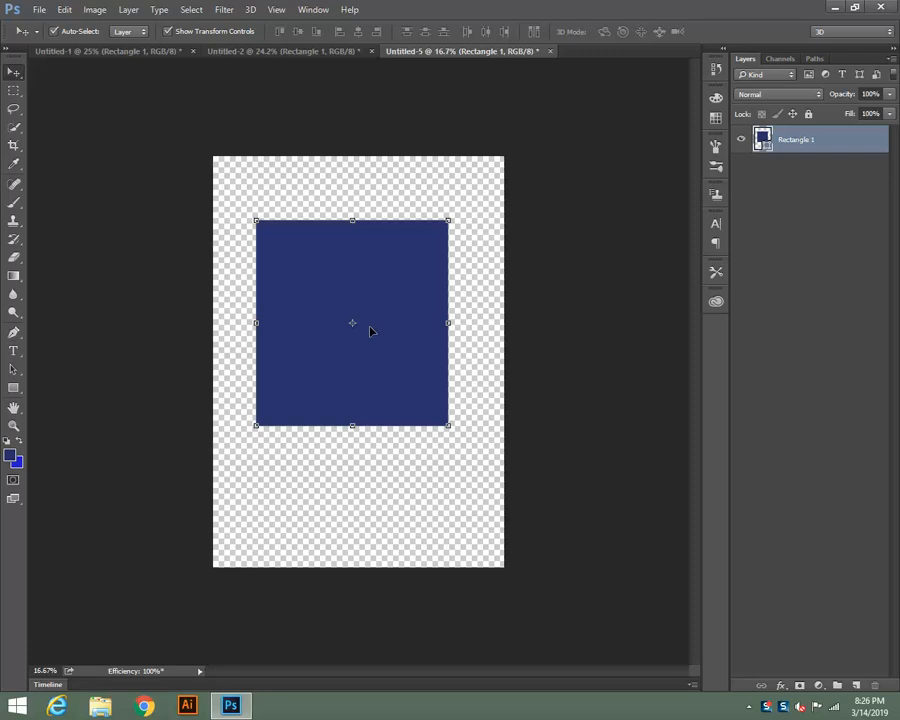
pyautogui.click(549, 52)
pyautogui.click(450, 267)
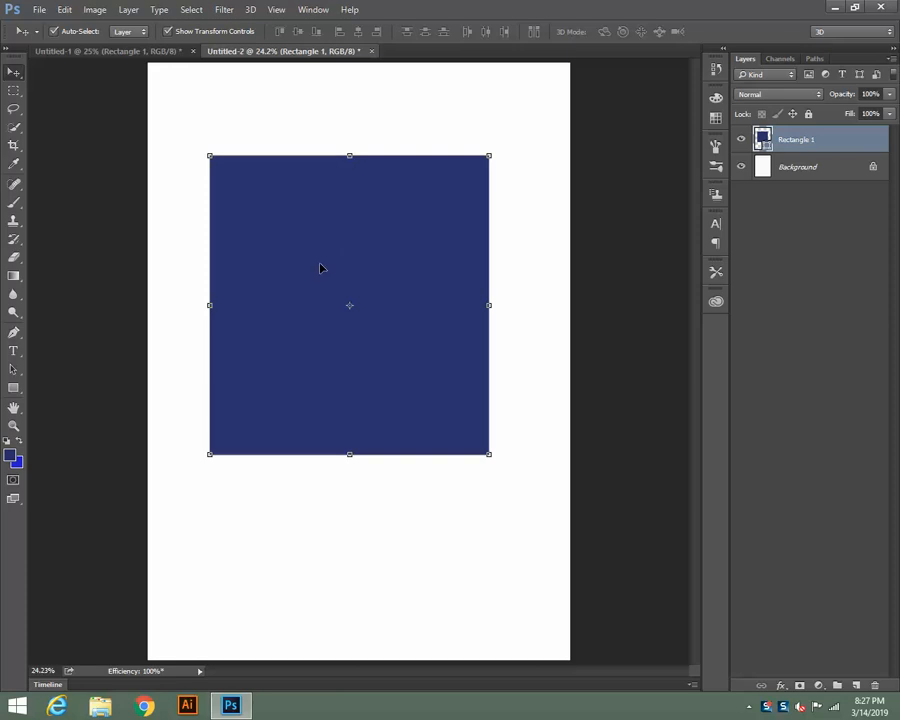
# - Move the navy rectangle in Untitled-2 up close to the page's upper edge and duplicate its layer in place
pyautogui.moveTo(320, 268); pyautogui.dragTo(320, 192)
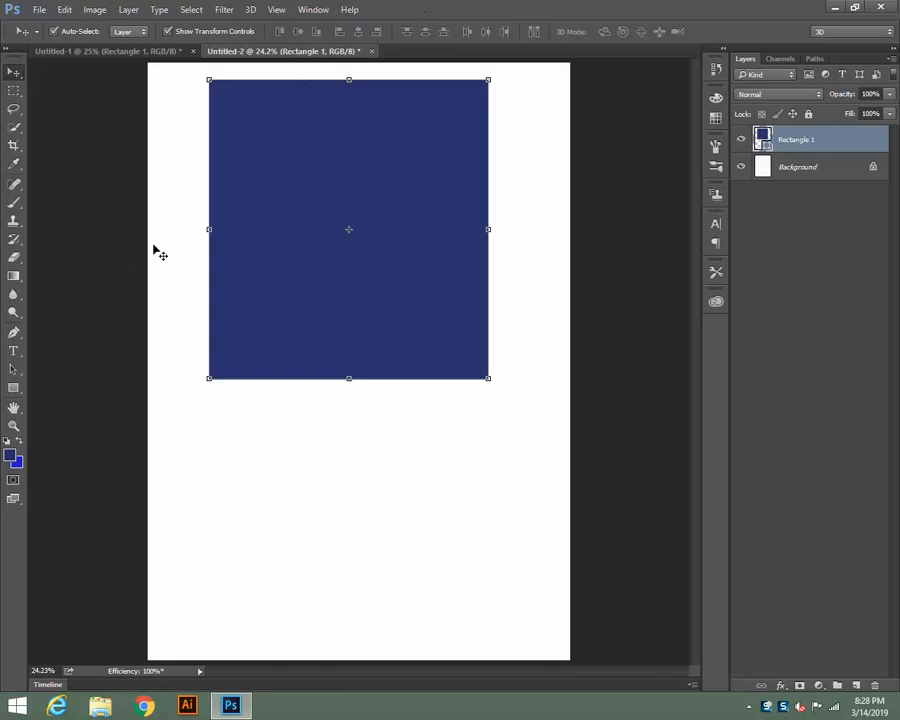
pyautogui.click(326, 257)
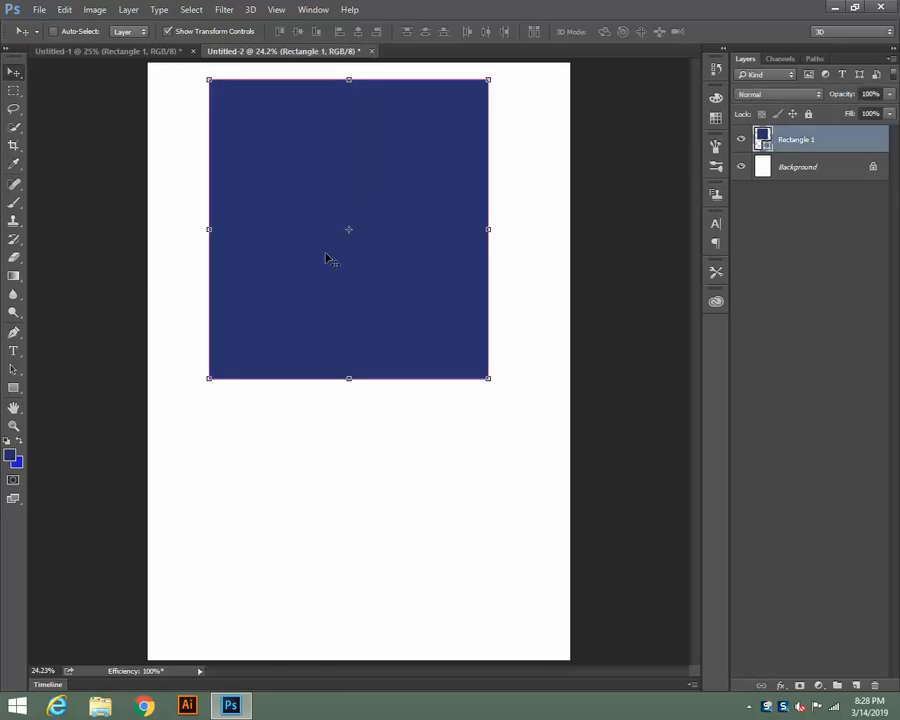
pyautogui.hotkey('ctrl', 'j')
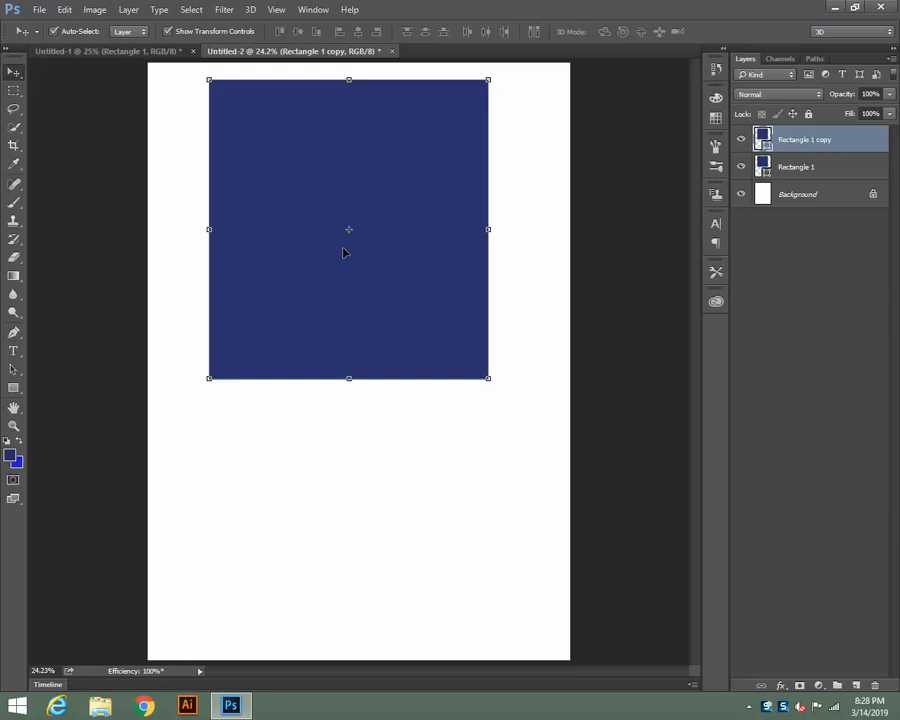
# - Scale the Rectangle 1 copy layer about its centre to about 79% and apply the transformation
pyautogui.moveTo(344, 248); pyautogui.dragTo(344, 375)
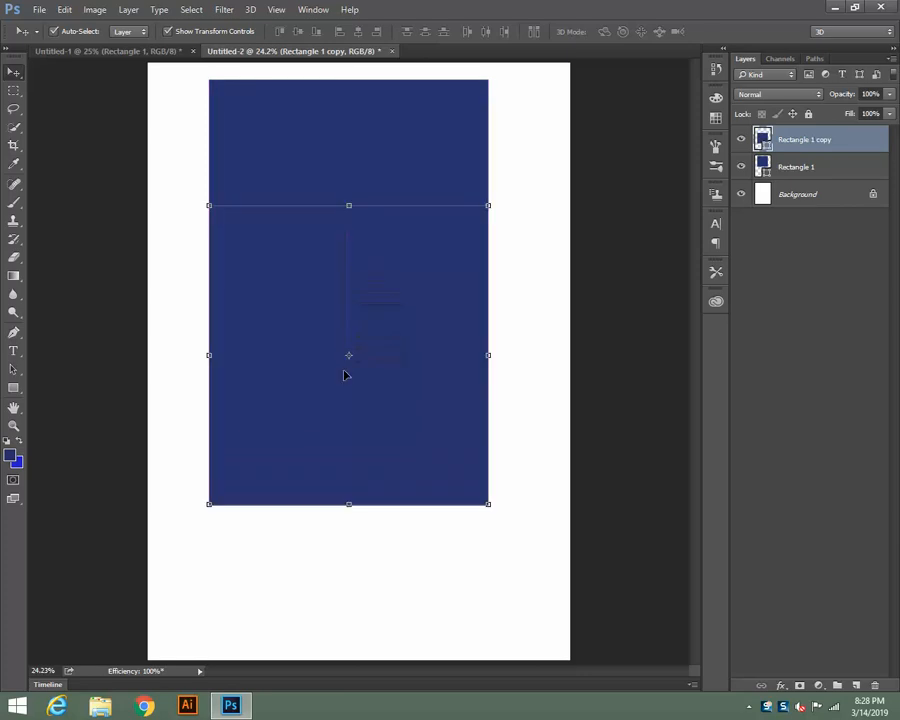
pyautogui.hotkey('ctrl', 'z')
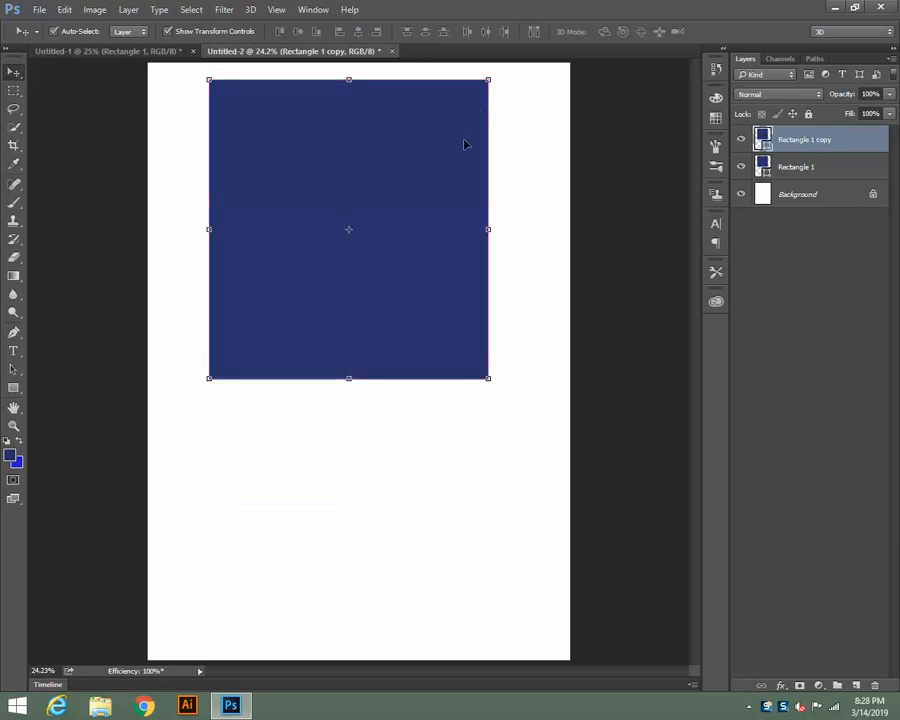
pyautogui.moveTo(488, 81); pyautogui.dragTo(458, 111)
pyautogui.click(13, 72)
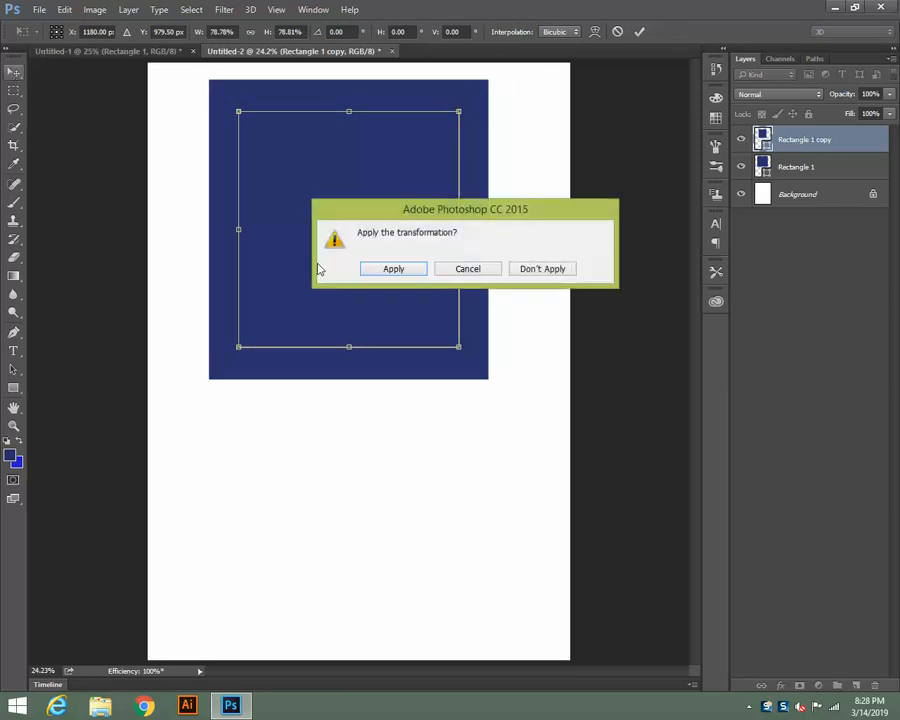
pyautogui.click(391, 270)
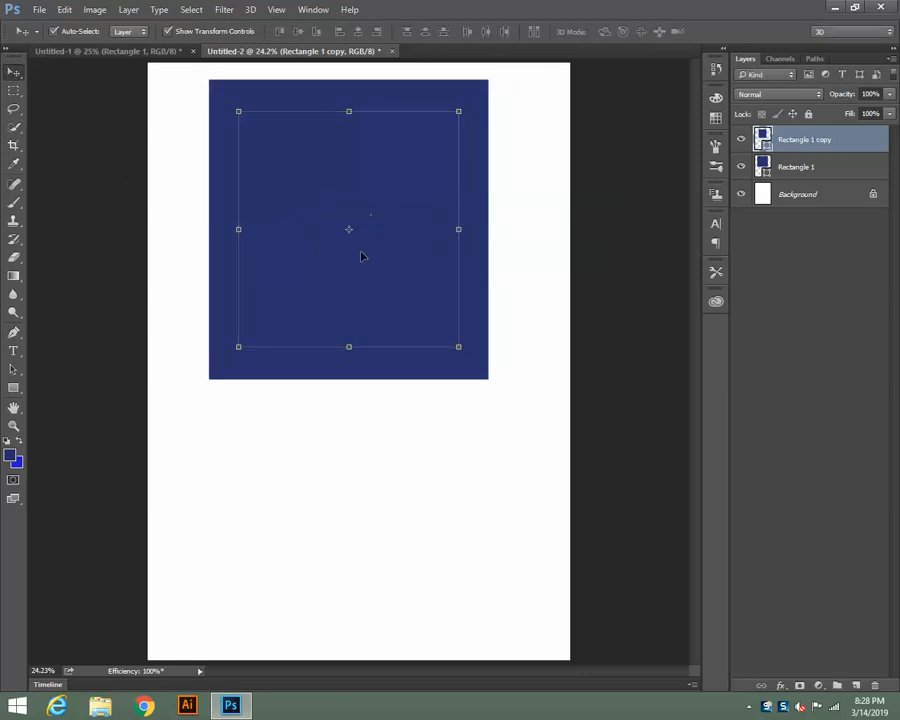
# - Change the smaller rectangle copy's fill to the dark maroon 6d2a3f and deselect the layer
pyautogui.doubleClick(762, 139)
pyautogui.click(700, 192)
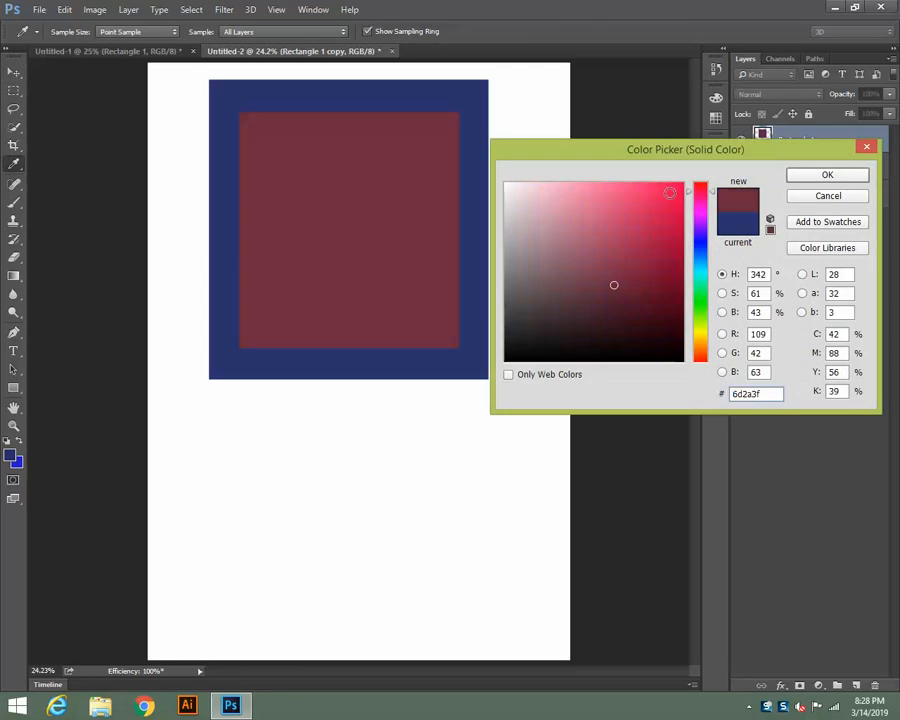
pyautogui.click(849, 176)
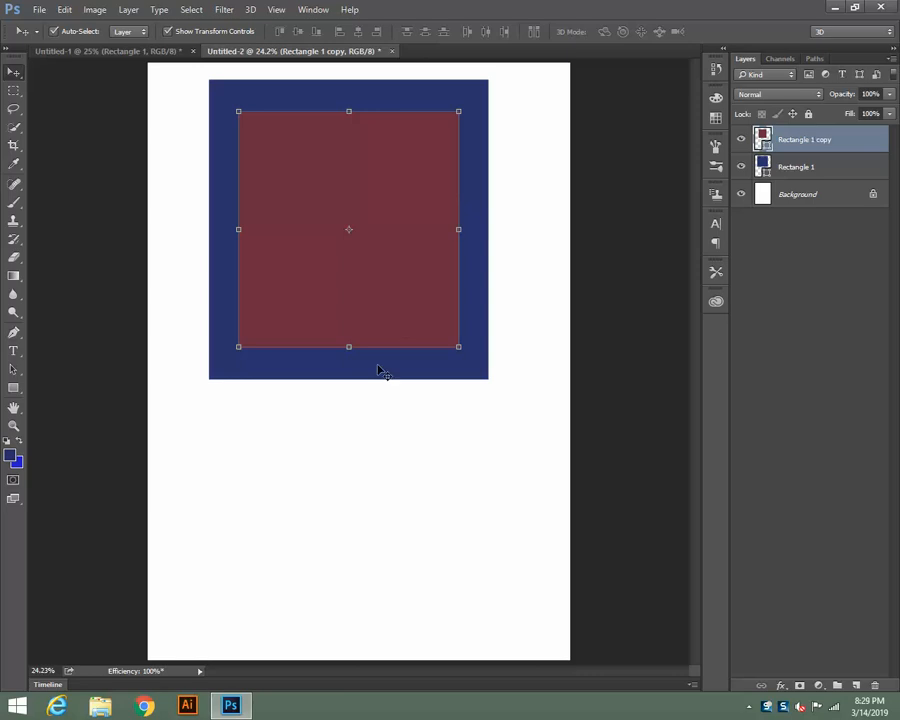
pyautogui.click(345, 438)
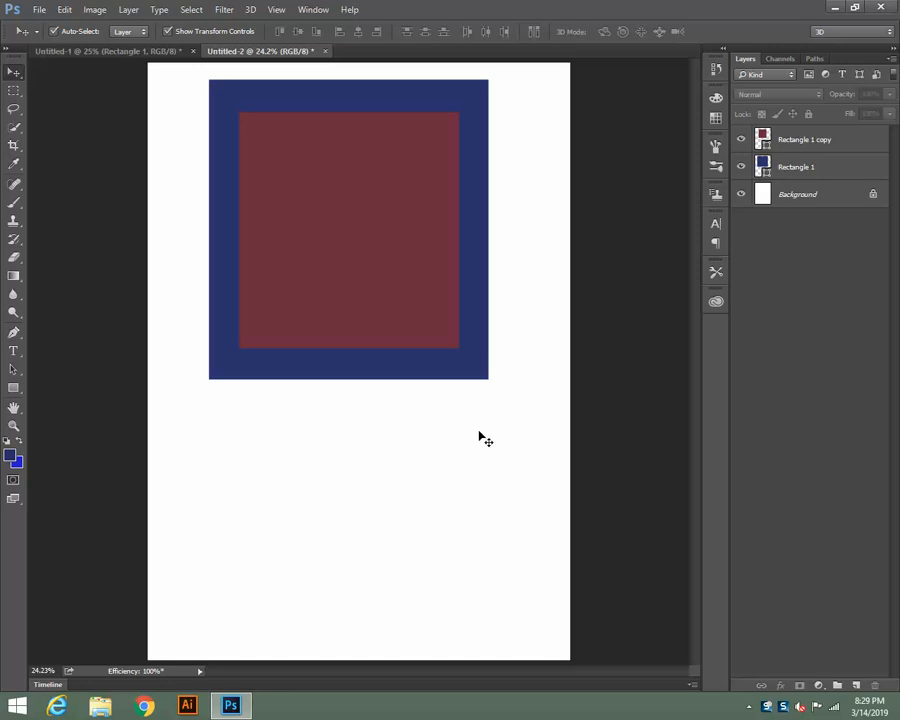
# - Step back through the history to undo the recolouring and scaling of the Rectangle 1 copy layer
pyautogui.moveTo(489, 418); pyautogui.dragTo(222, 197)
pyautogui.click(366, 479)
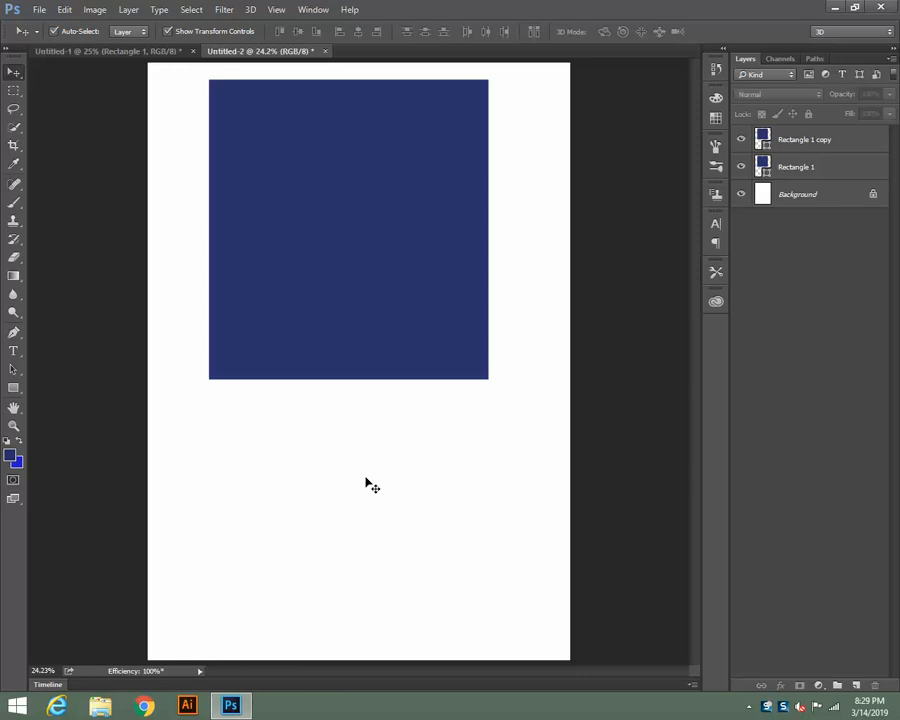
pyautogui.click(371, 297)
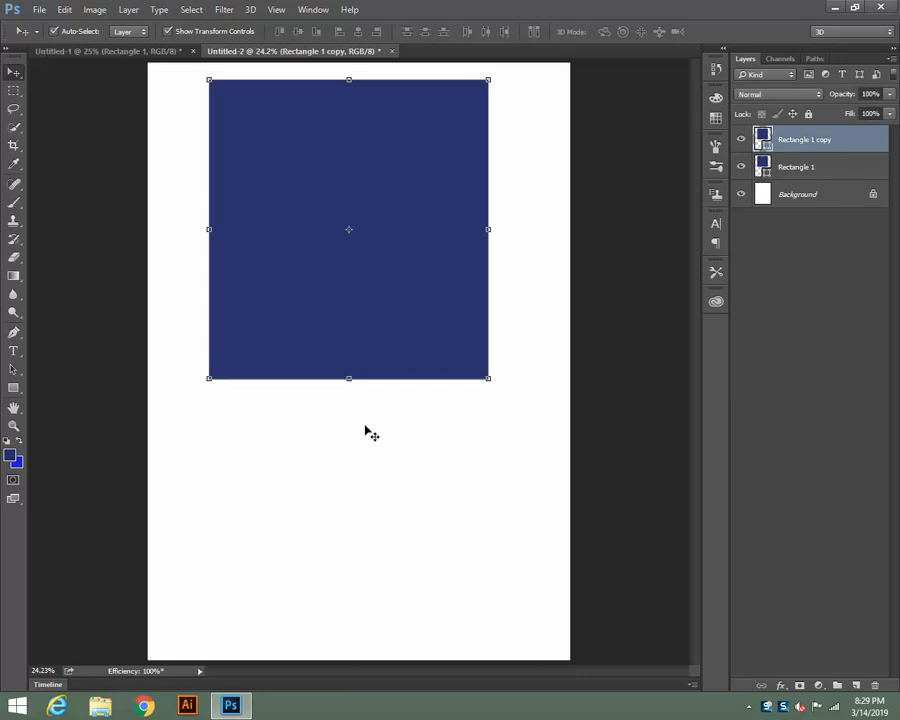
pyautogui.click(217, 422)
pyautogui.click(263, 315)
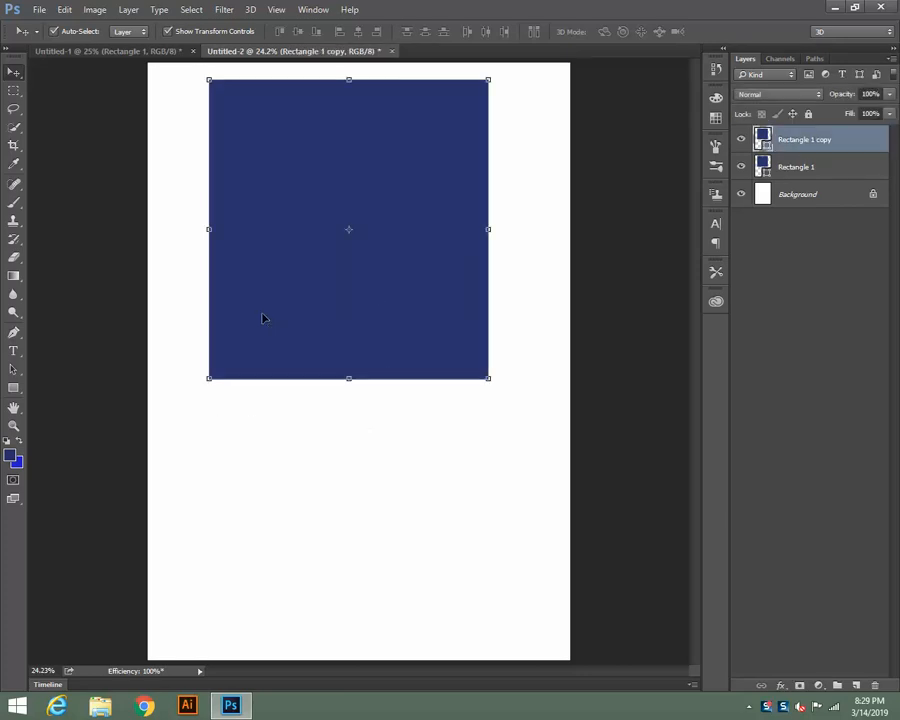
pyautogui.click(243, 416)
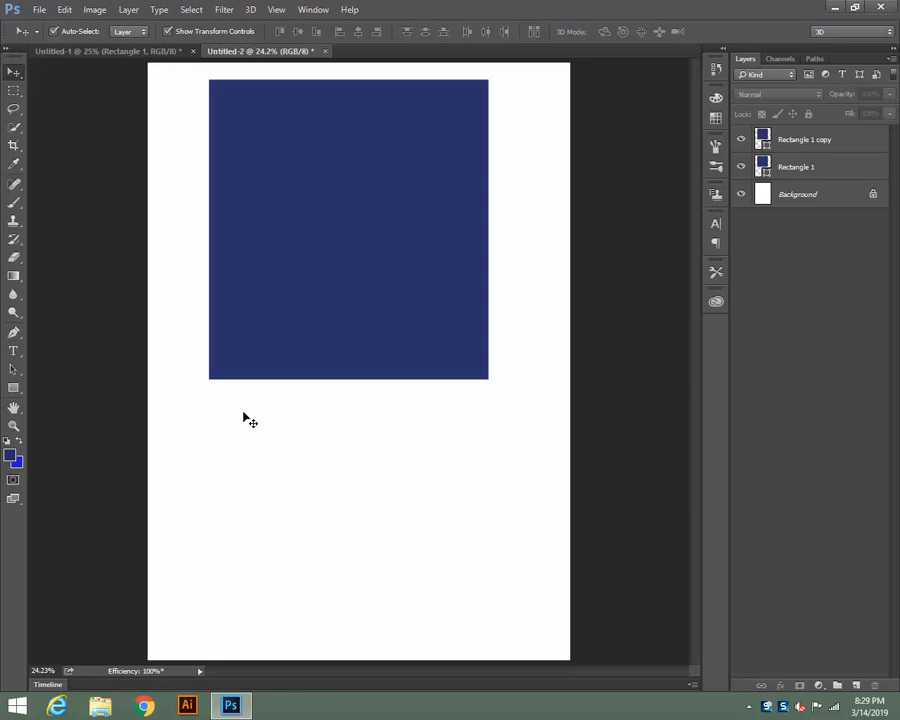
# - In the Performance preferences, try out different History States amounts, set History States to 50 and apply the preferences
pyautogui.click(66, 11)
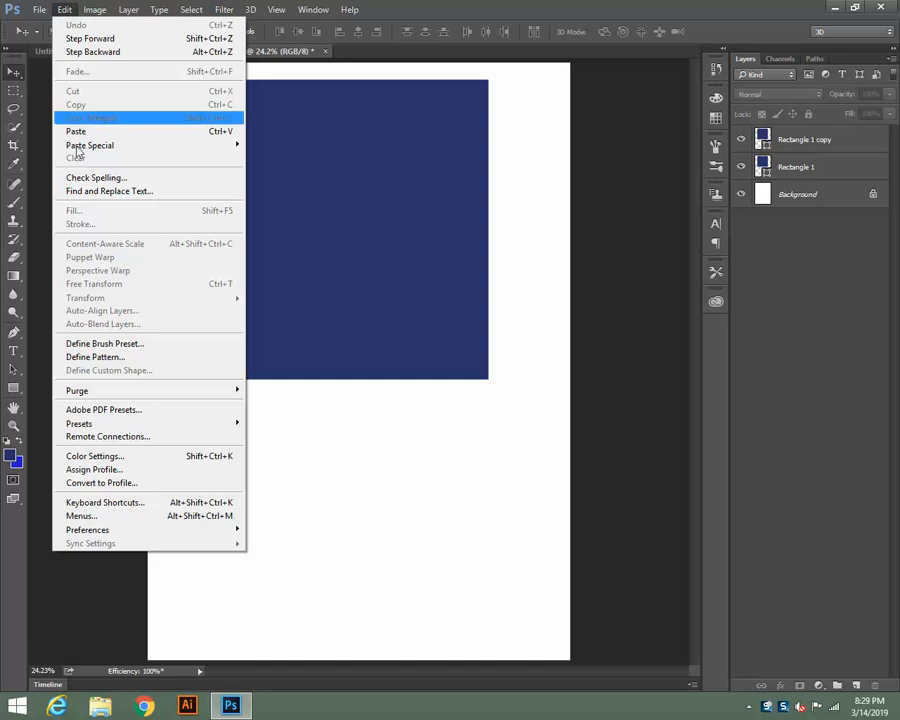
pyautogui.moveTo(84, 531)
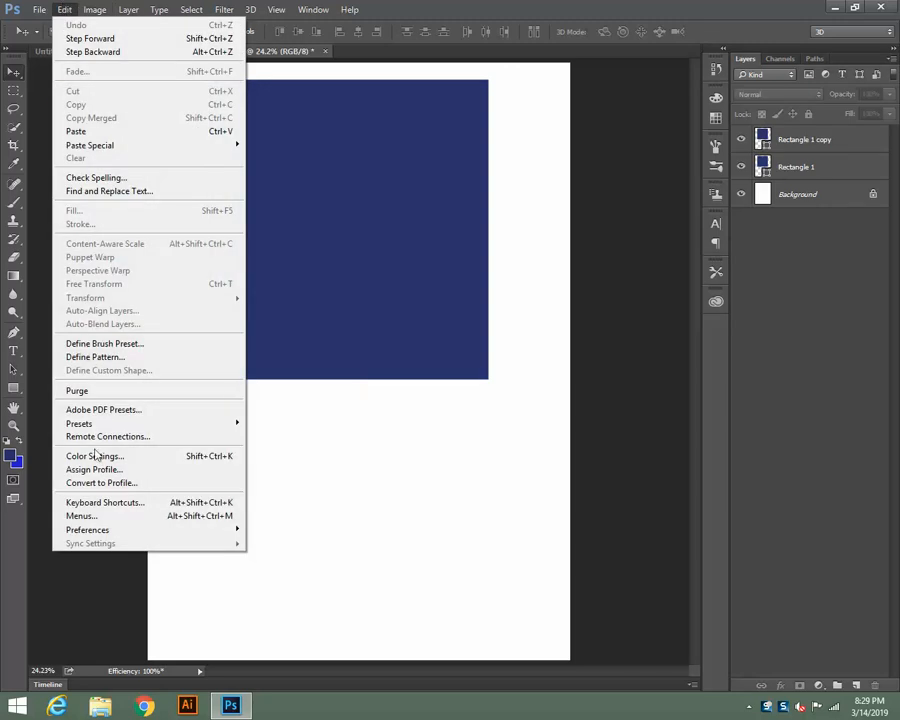
pyautogui.moveTo(116, 530)
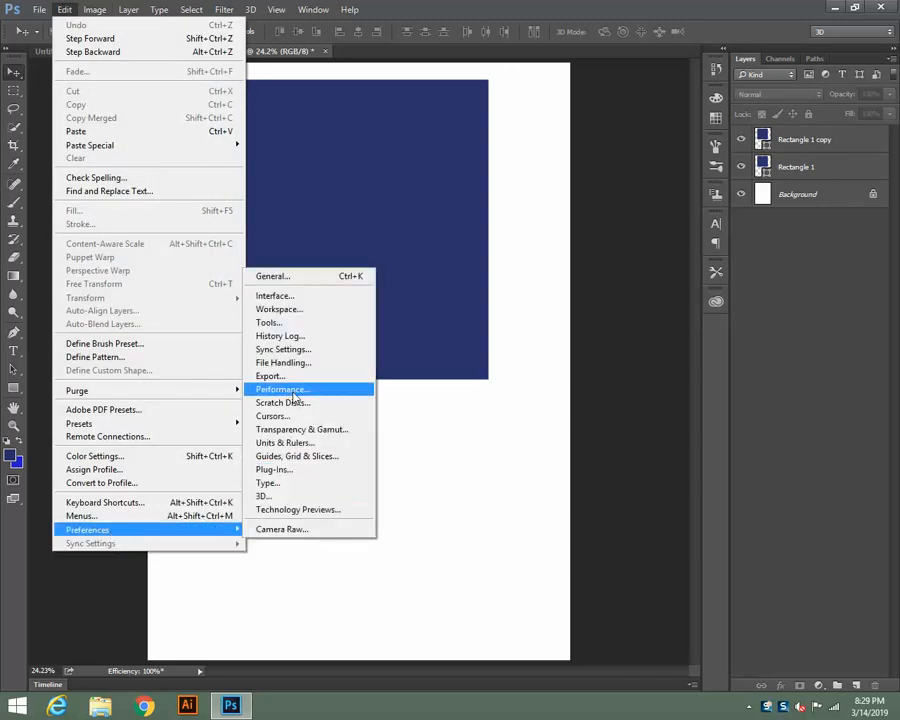
pyautogui.click(283, 393)
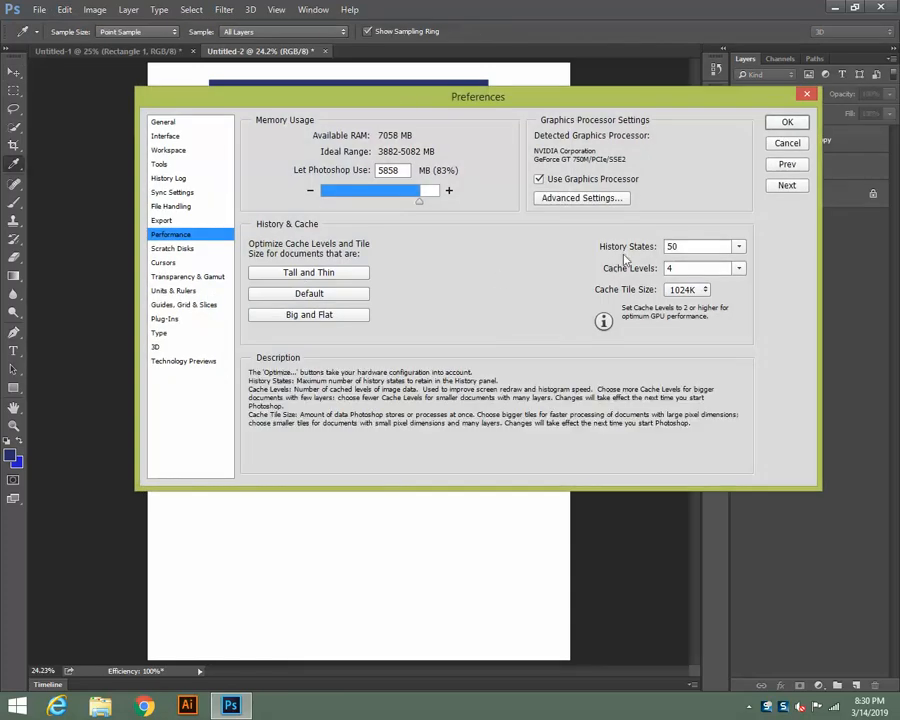
pyautogui.doubleClick(684, 246)
pyautogui.click(737, 246)
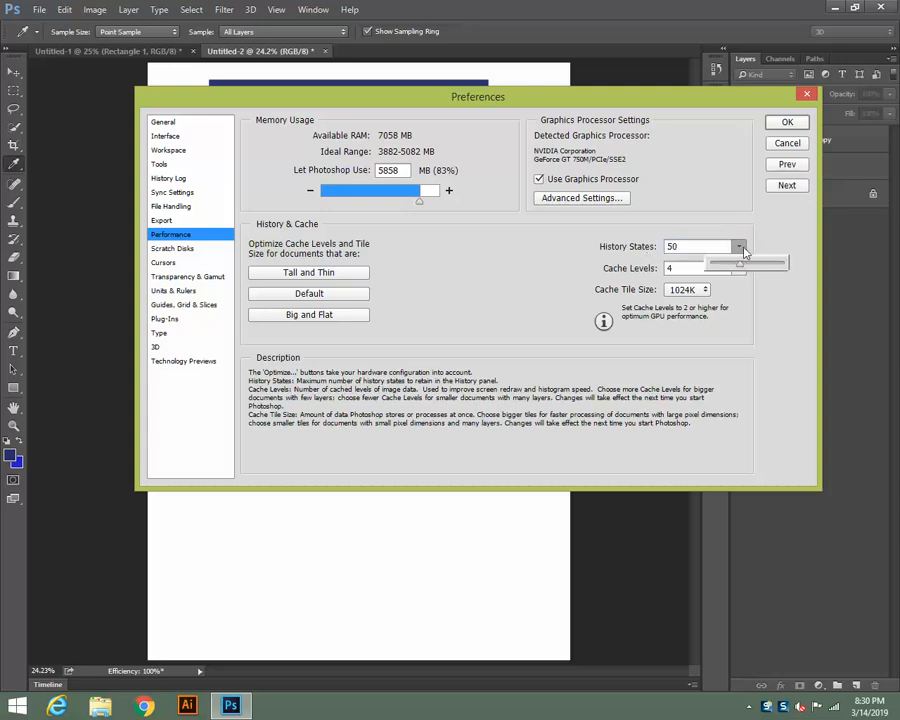
pyautogui.moveTo(734, 262); pyautogui.dragTo(795, 263)
pyautogui.moveTo(788, 268); pyautogui.dragTo(737, 268)
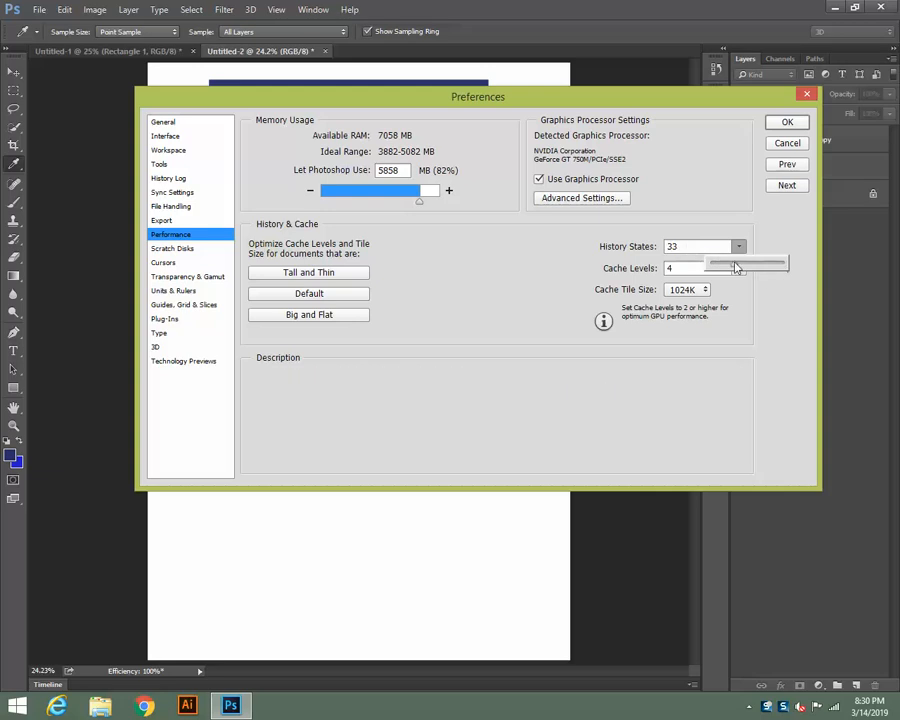
pyautogui.click(636, 246)
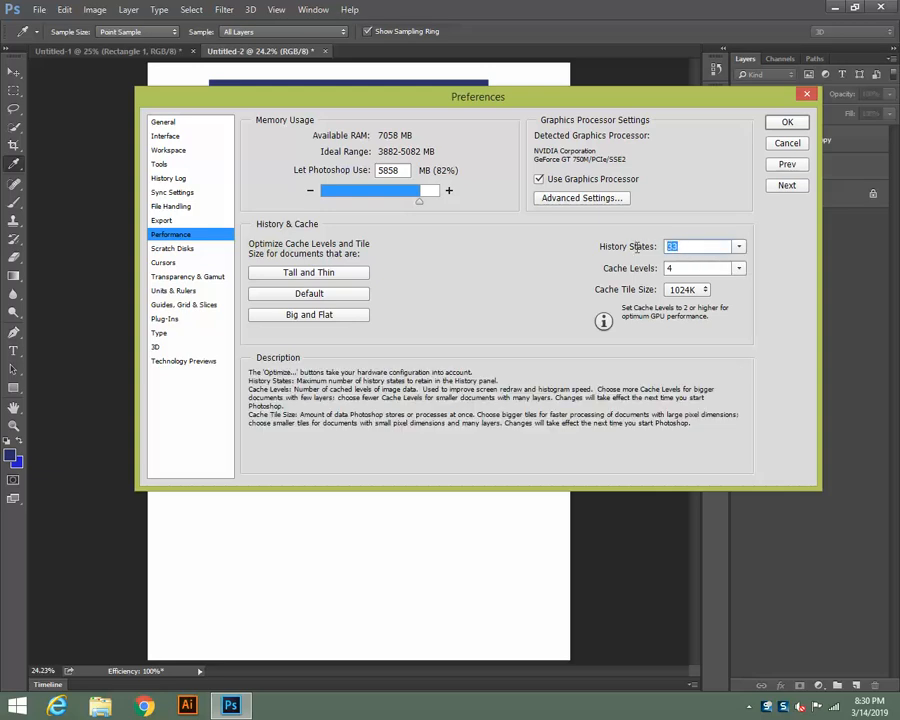
pyautogui.write('50')
pyautogui.click(787, 123)
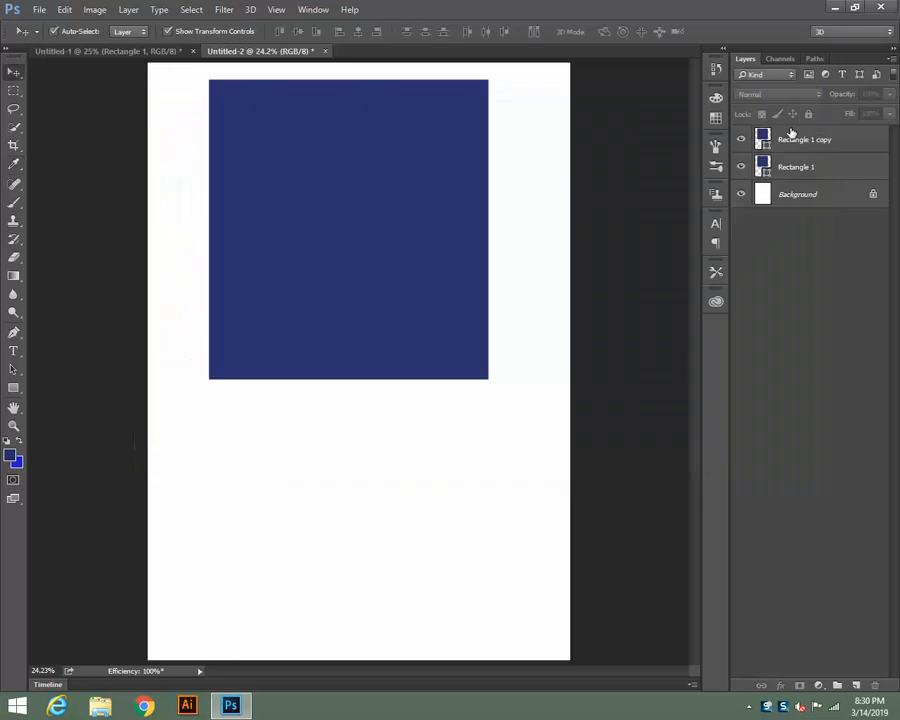
# - Step forward through the history to redo the scaling and maroon recolouring of the rectangle copy, and deselect it
pyautogui.click(357, 272)
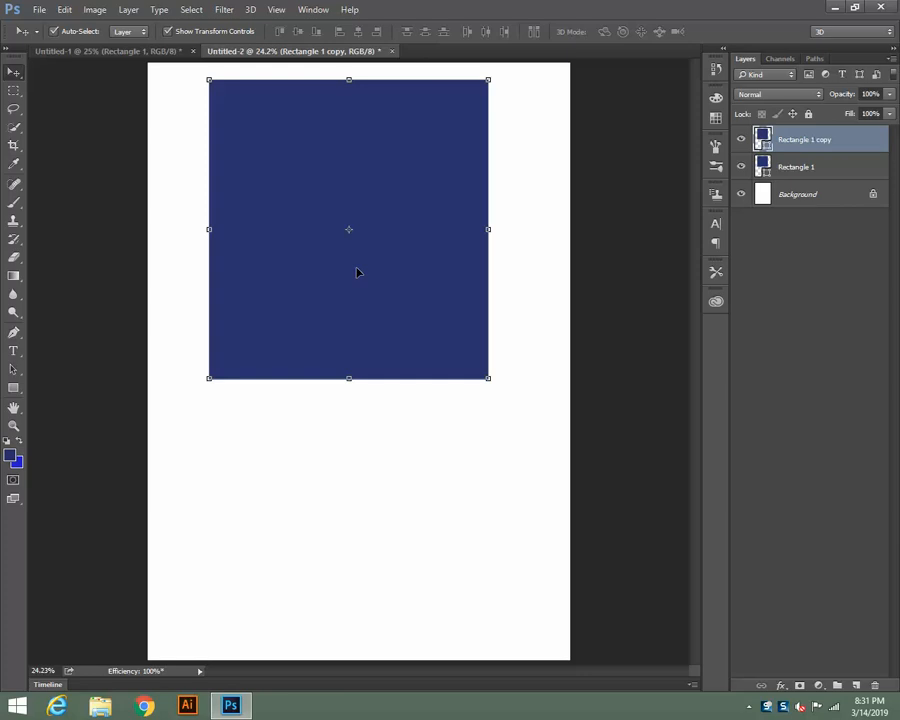
pyautogui.hotkey('ctrl', 'shift', 'z')
pyautogui.hotkey('ctrl', 'shift', 'z')
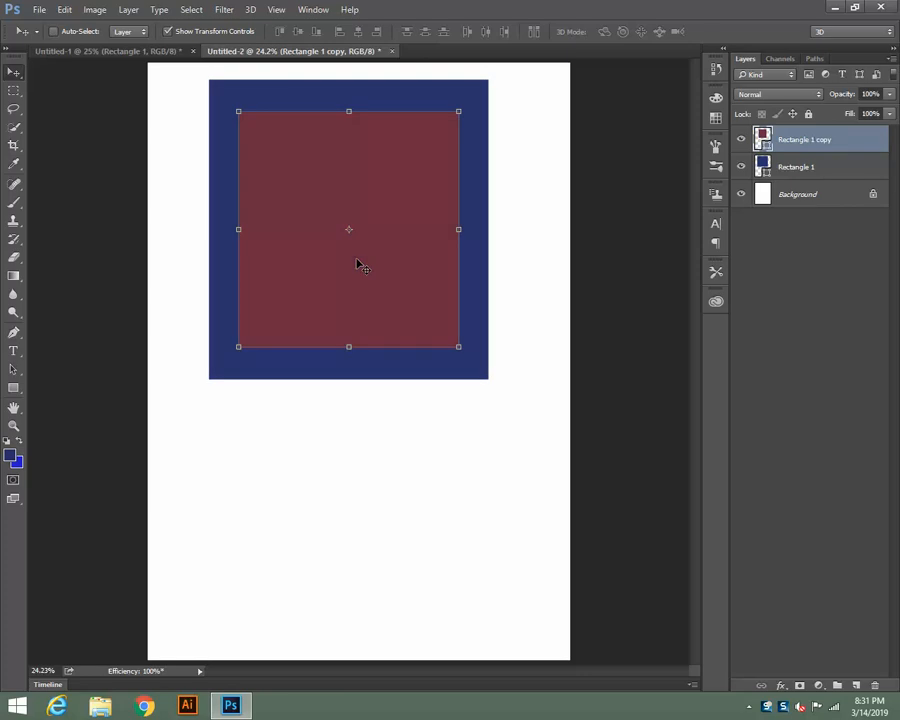
pyautogui.click(357, 446)
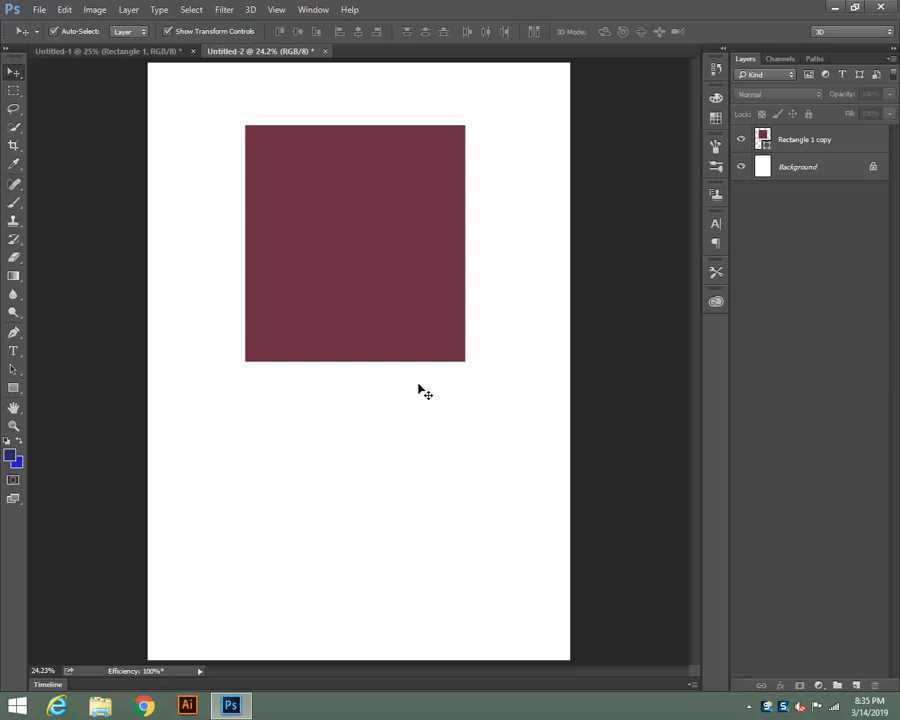
# - Try placing Wab Banner.jpg from the desktop into Untitled-2 and cancel the placement
pyautogui.click(831, 7)
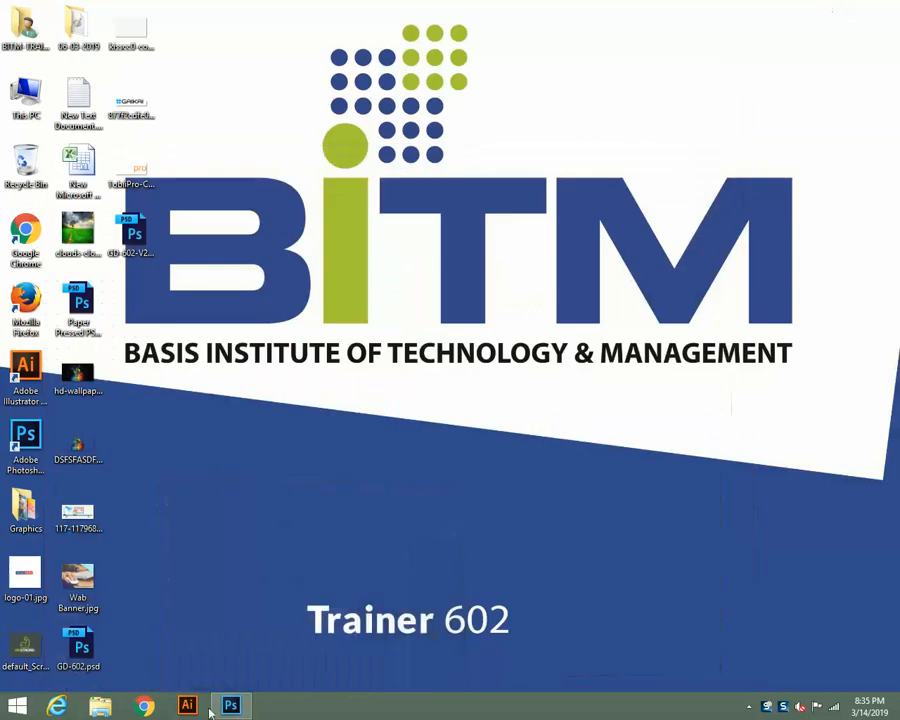
pyautogui.click(100, 592)
pyautogui.moveTo(100, 592); pyautogui.dragTo(271, 472)
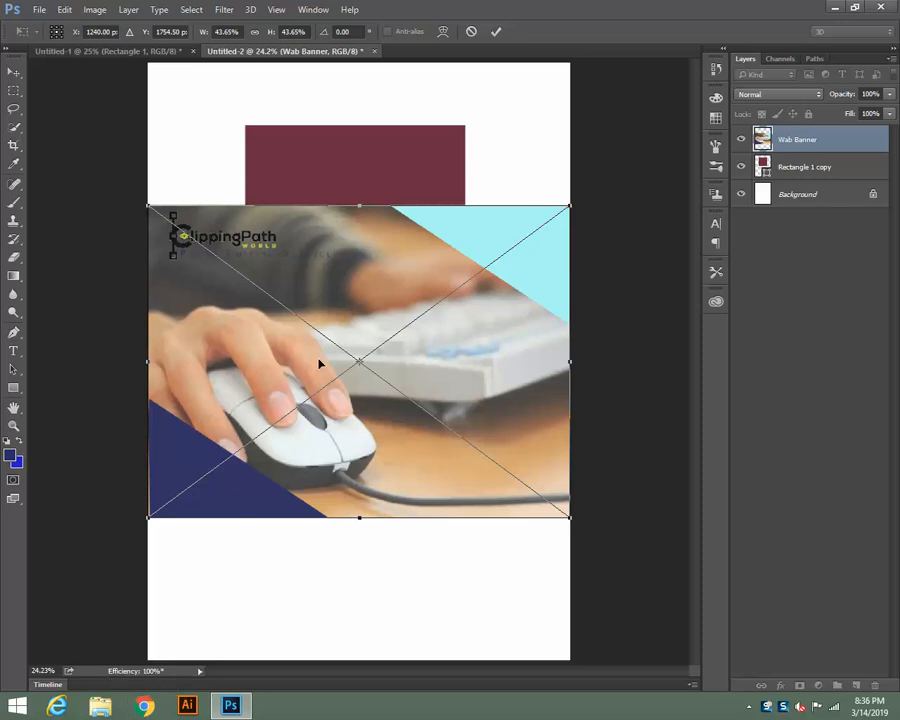
pyautogui.press('Escape')
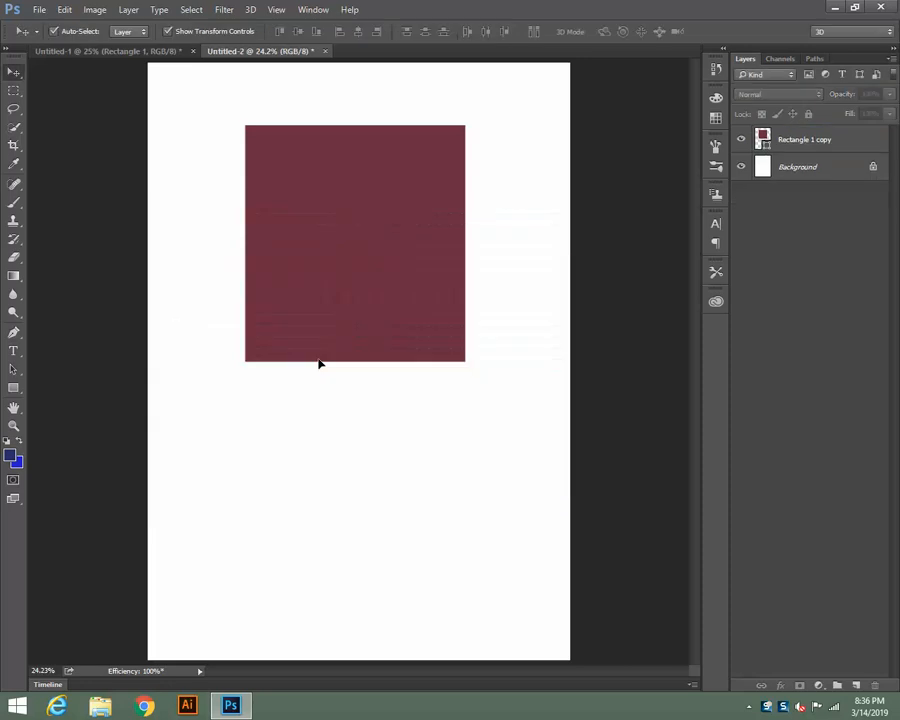
pyautogui.click(40, 11)
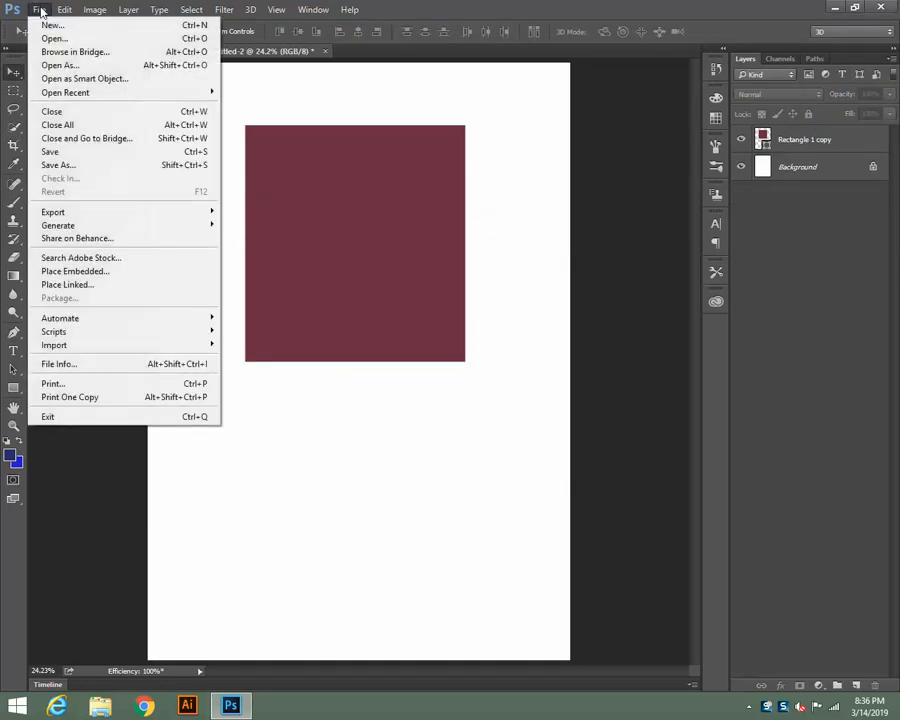
pyautogui.click(46, 37)
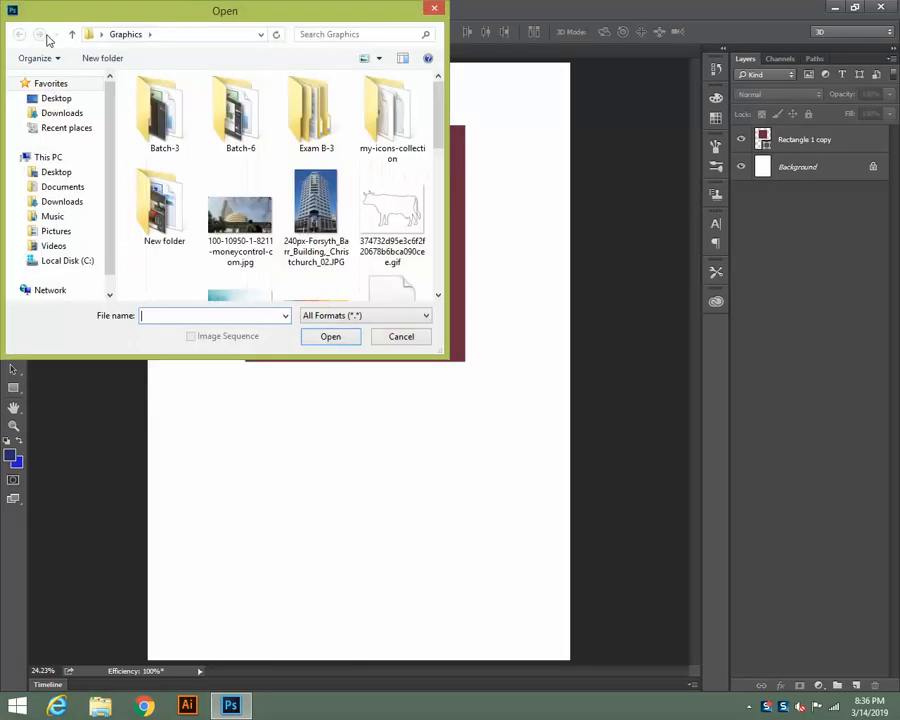
pyautogui.click(240, 215)
pyautogui.click(330, 337)
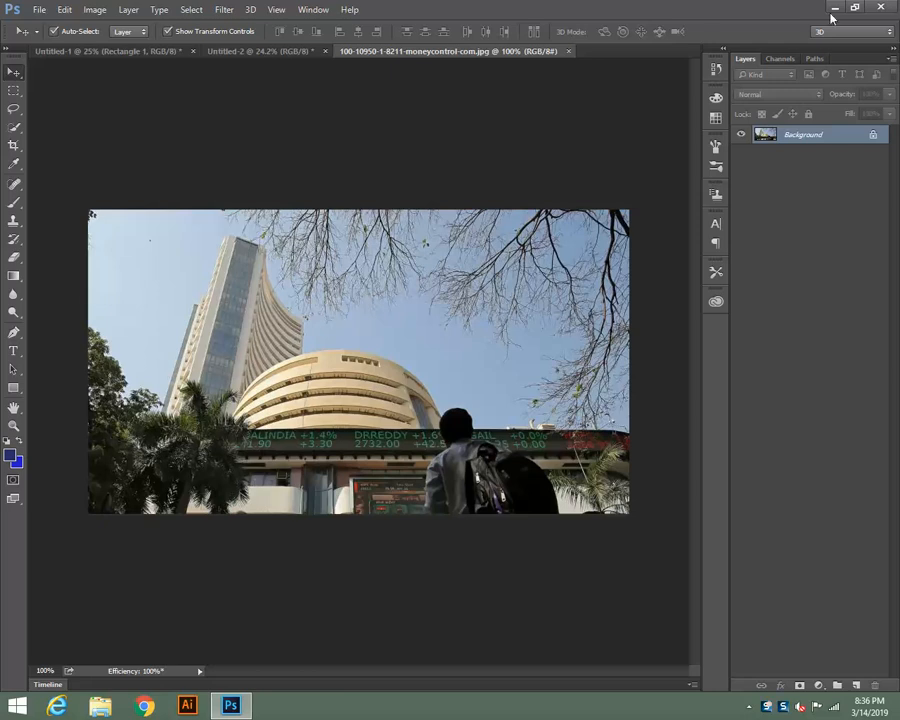
pyautogui.click(569, 51)
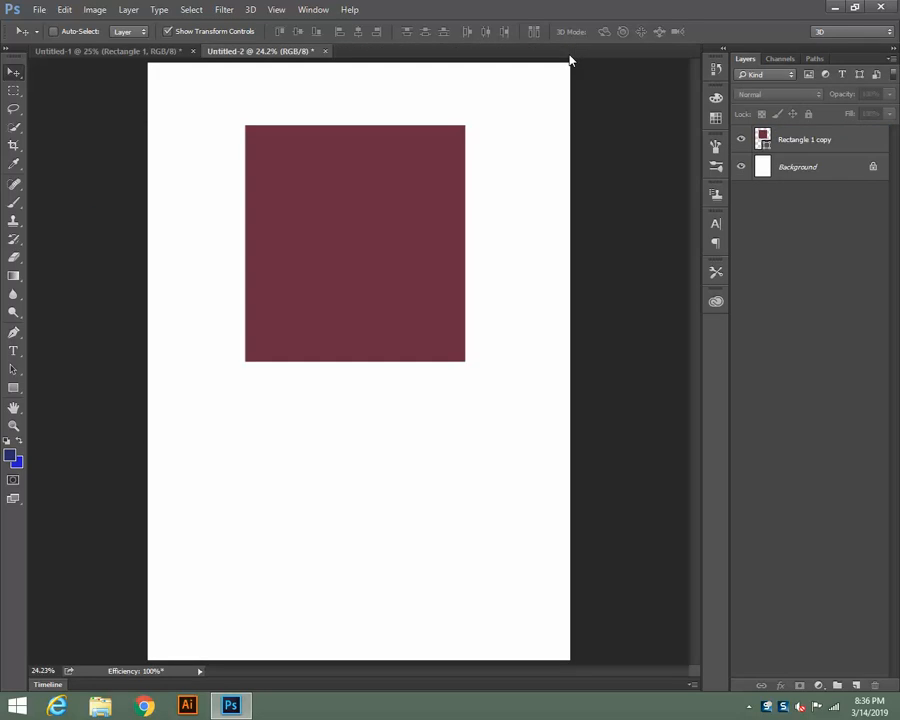
pyautogui.click(39, 12)
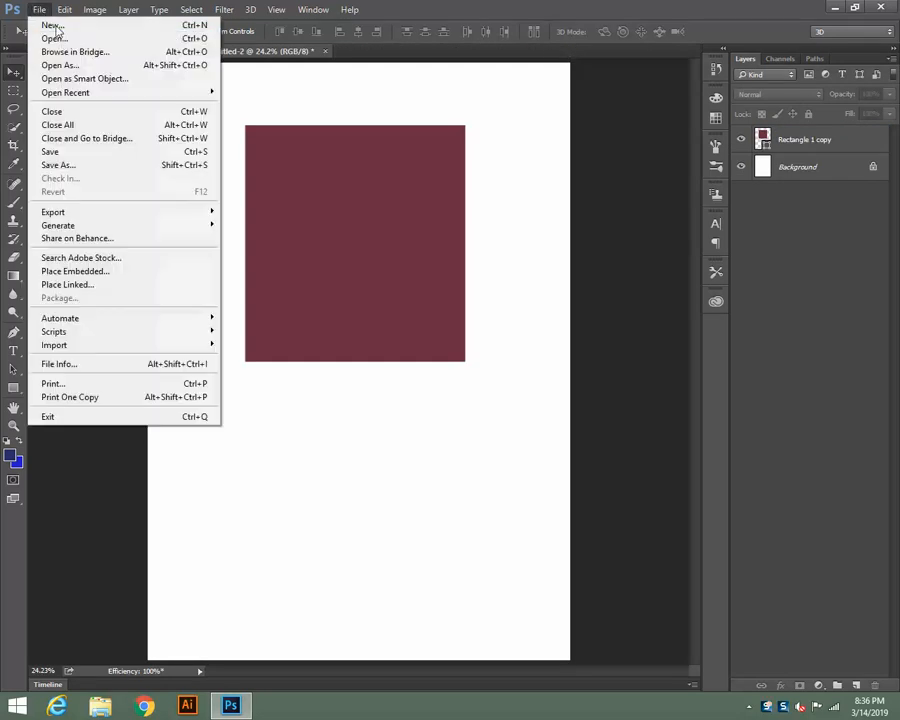
pyautogui.click(60, 37)
pyautogui.click(238, 225)
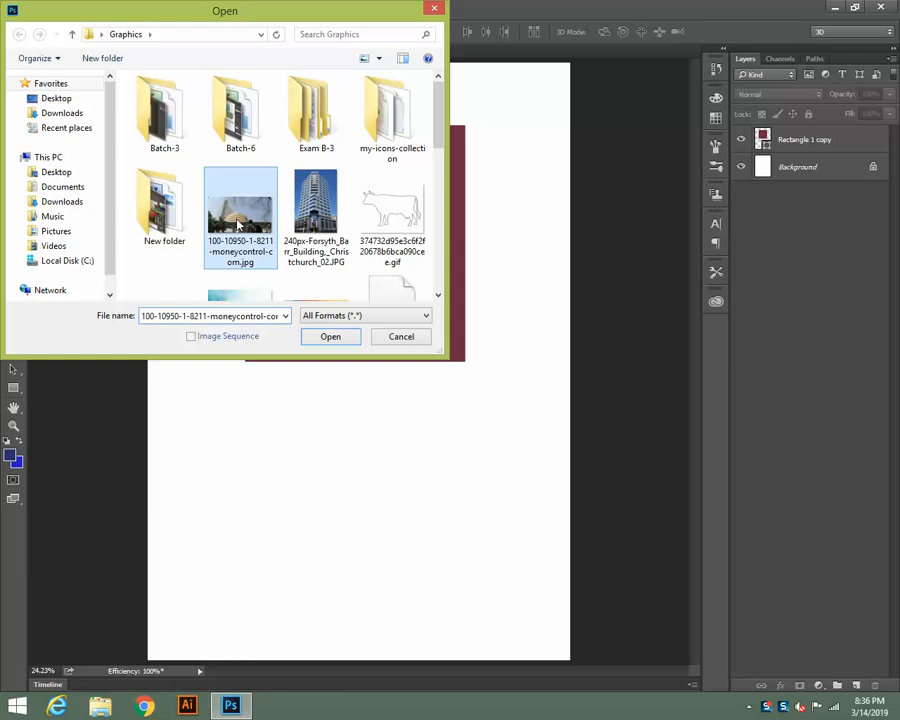
pyautogui.click(331, 338)
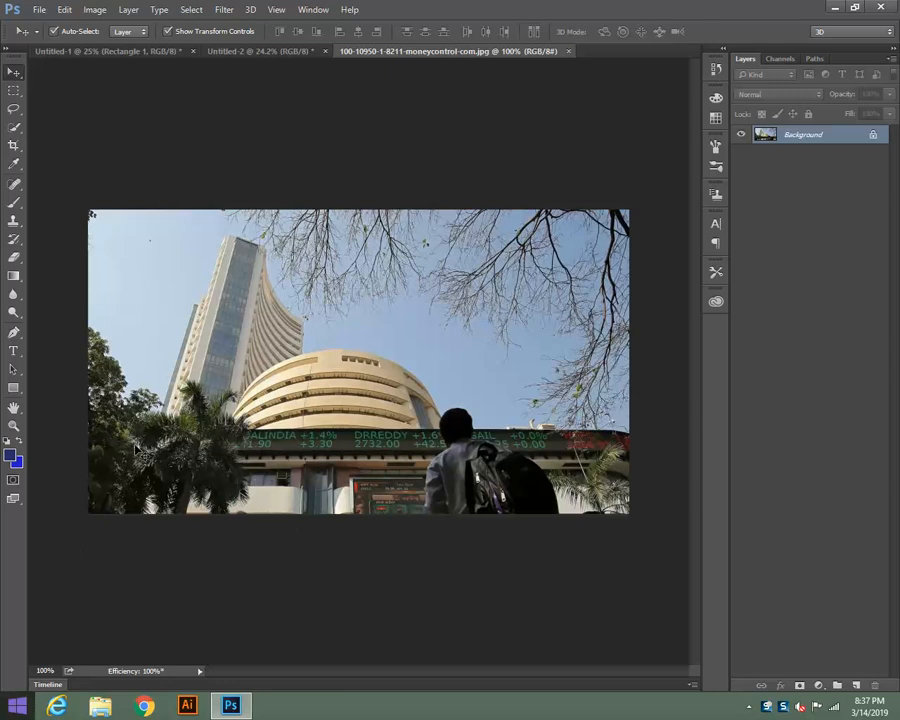
# - Look through the list of available panels and display the Character settings
pyautogui.click(316, 9)
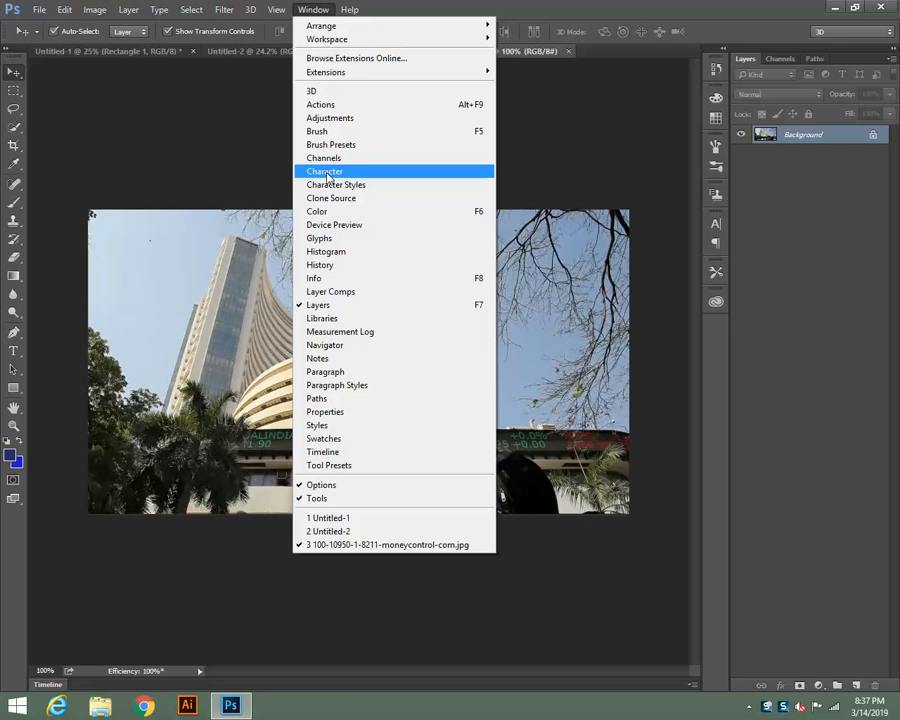
pyautogui.click(305, 13)
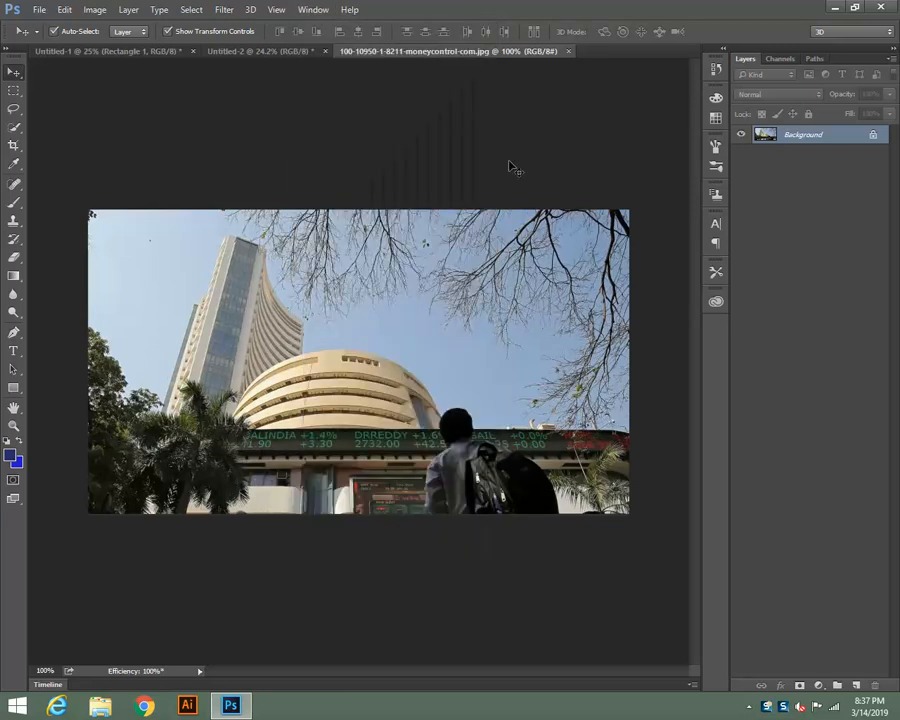
pyautogui.click(716, 225)
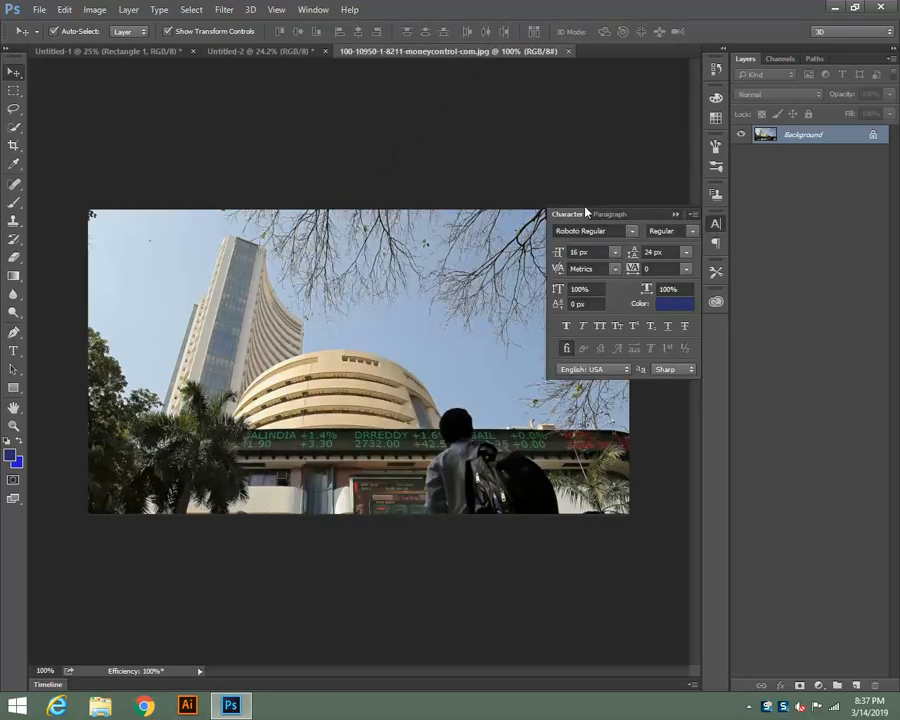
# - Float the Character settings over the canvas and choose Bookman Old Style Italic as the font
pyautogui.moveTo(643, 216); pyautogui.dragTo(504, 97)
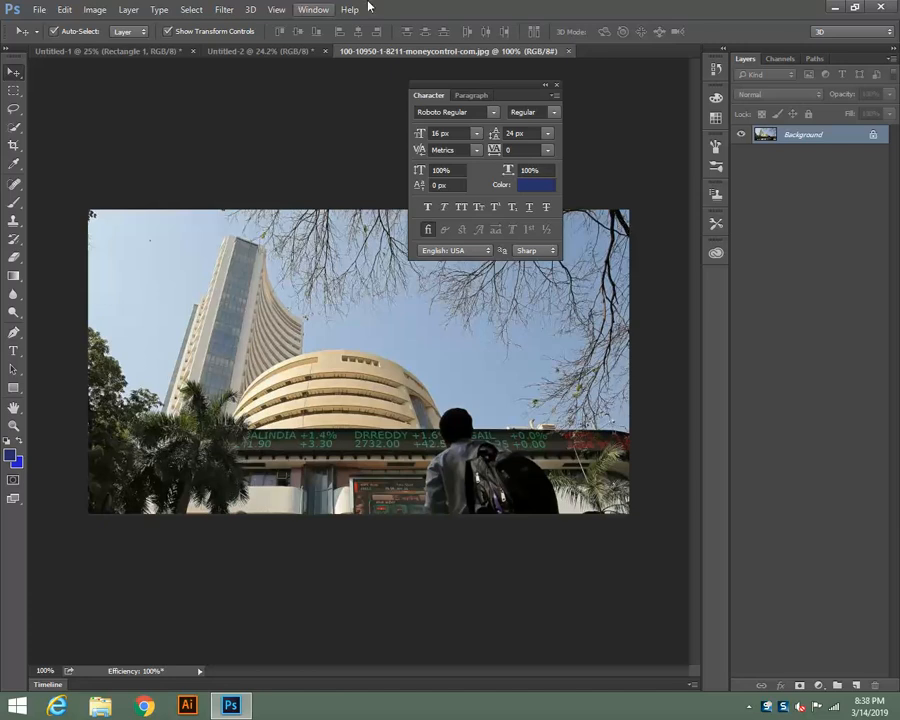
pyautogui.click(314, 10)
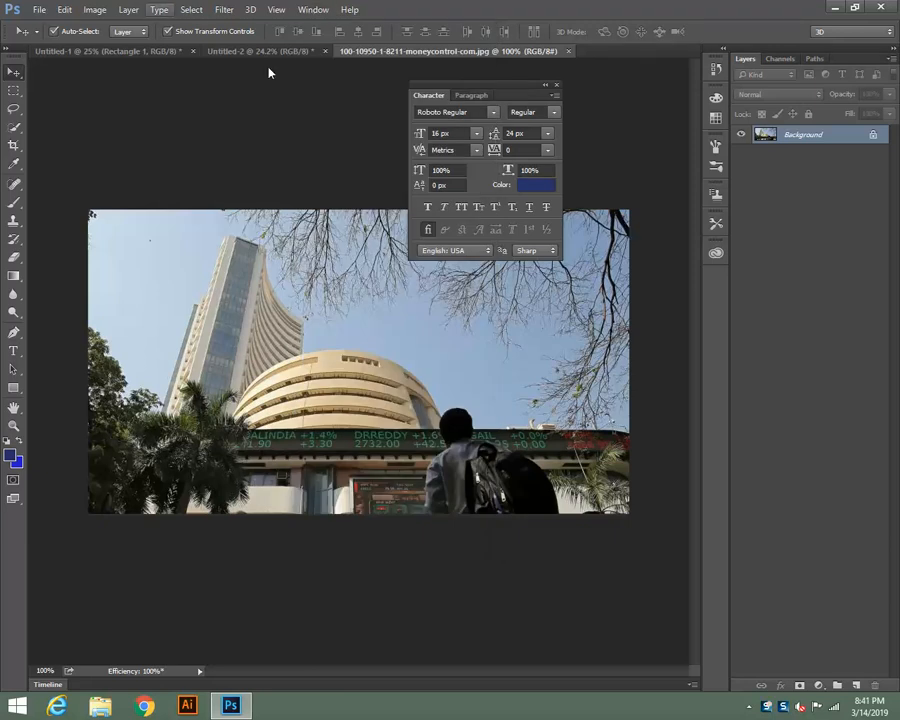
pyautogui.click(493, 112)
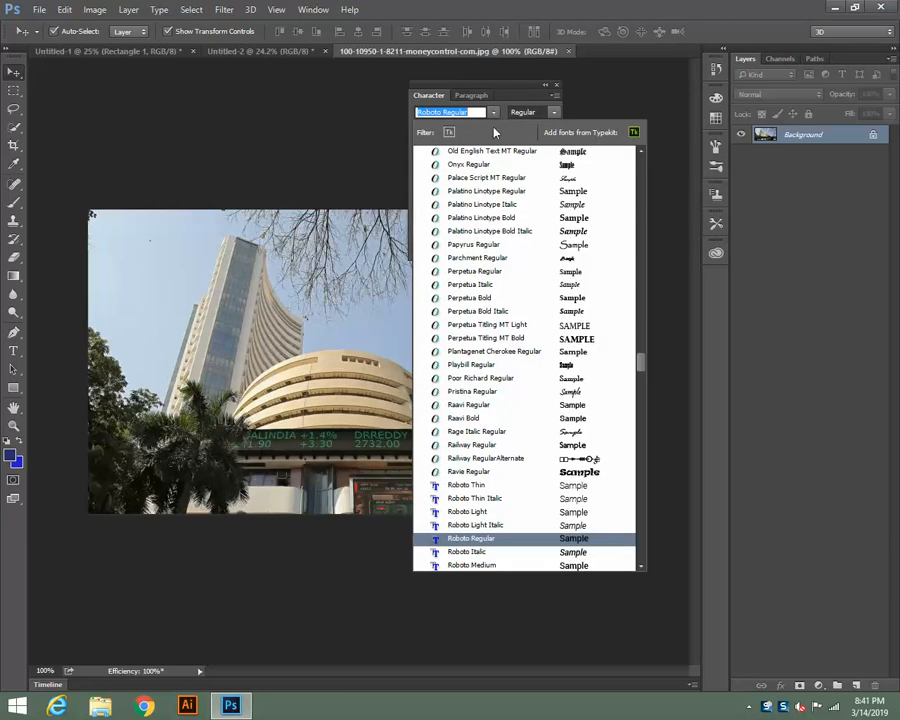
pyautogui.scroll(6, 490, 262)
pyautogui.scroll(12, 490, 262)
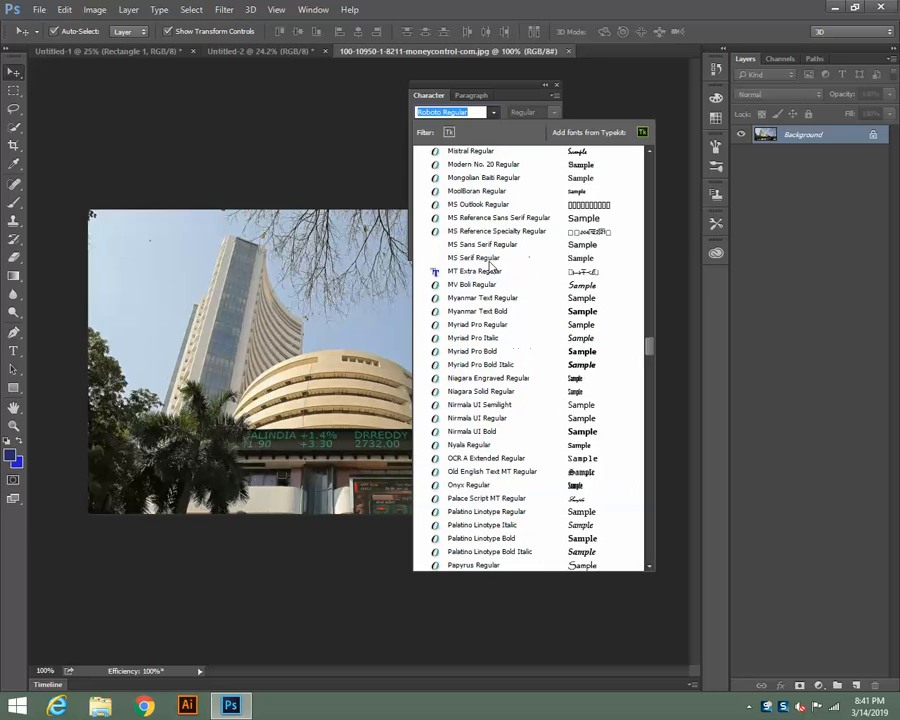
pyautogui.scroll(13, 490, 262)
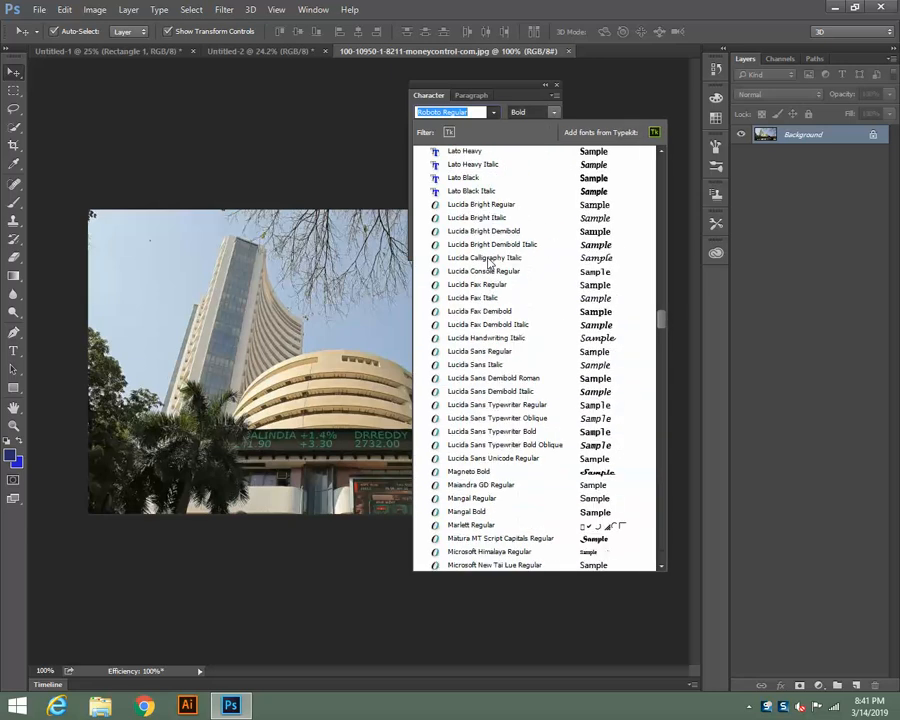
pyautogui.scroll(11, 490, 262)
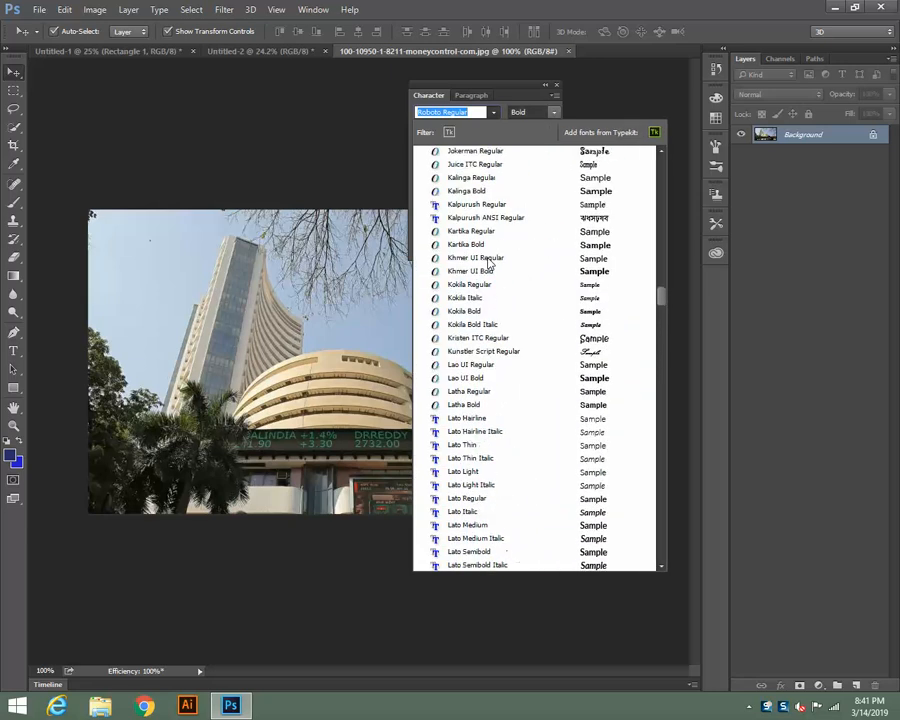
pyautogui.scroll(12, 490, 262)
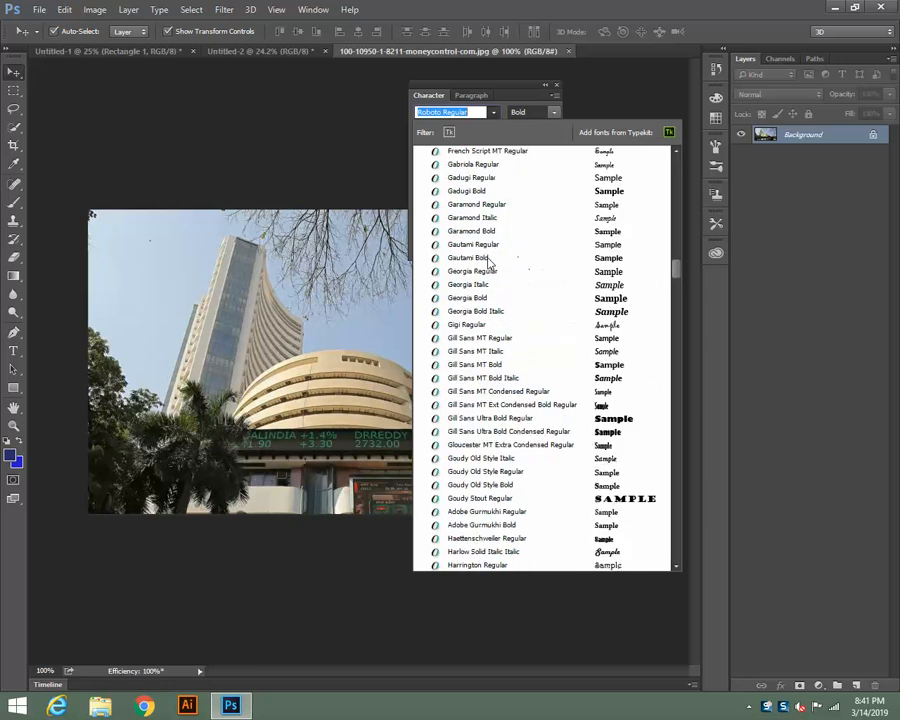
pyautogui.scroll(7, 490, 262)
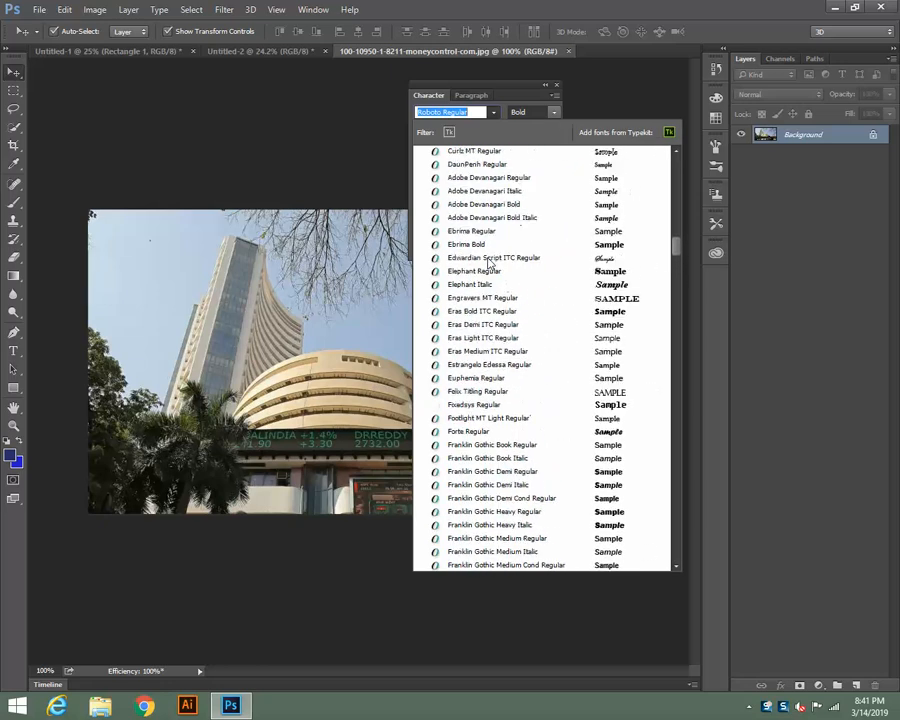
pyautogui.scroll(10, 490, 262)
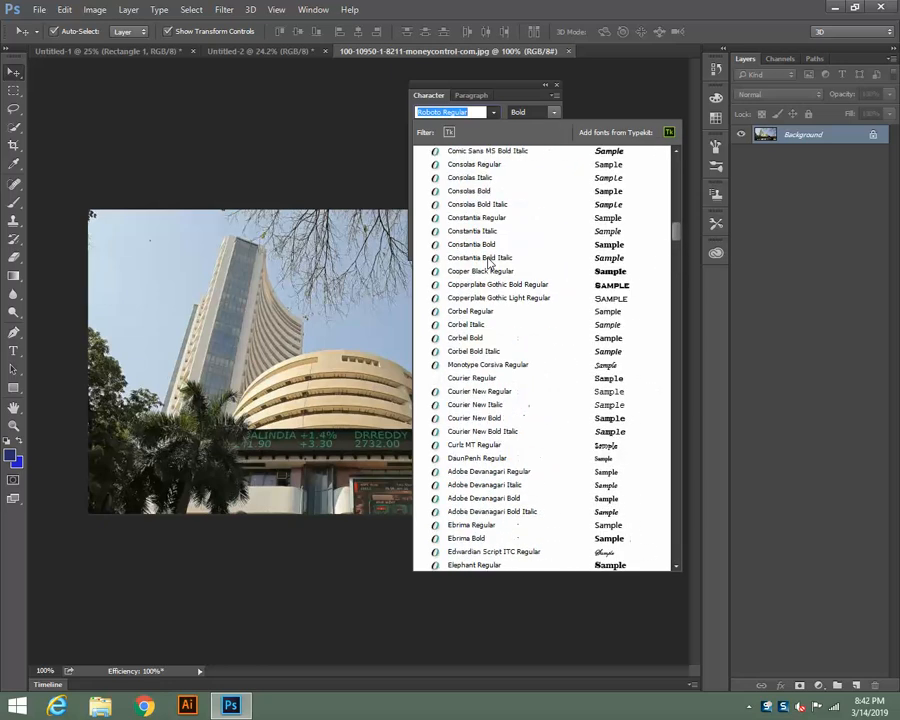
pyautogui.scroll(8, 489, 262)
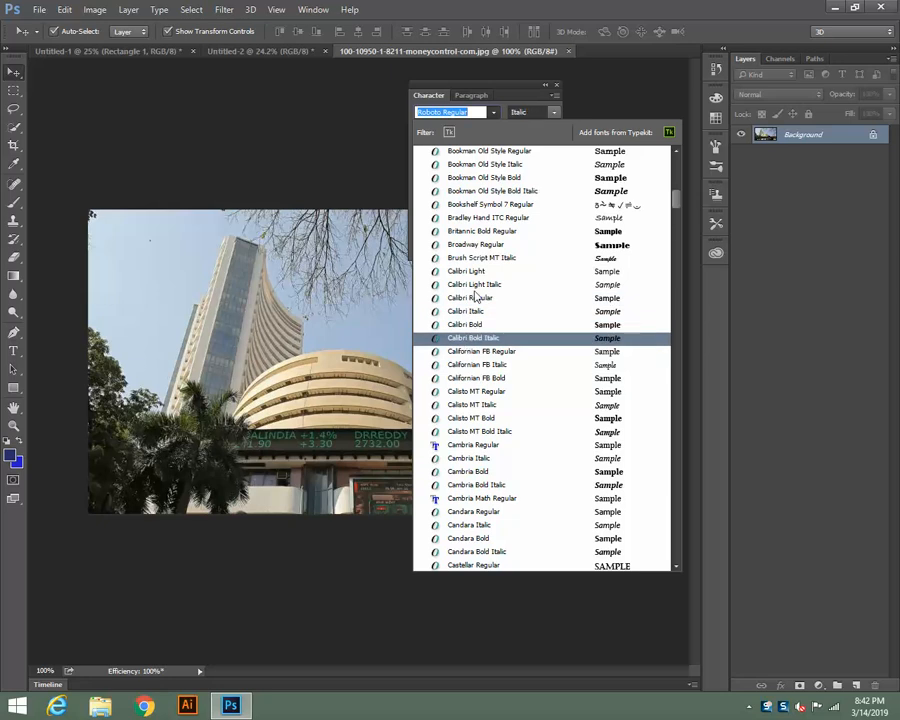
pyautogui.click(485, 164)
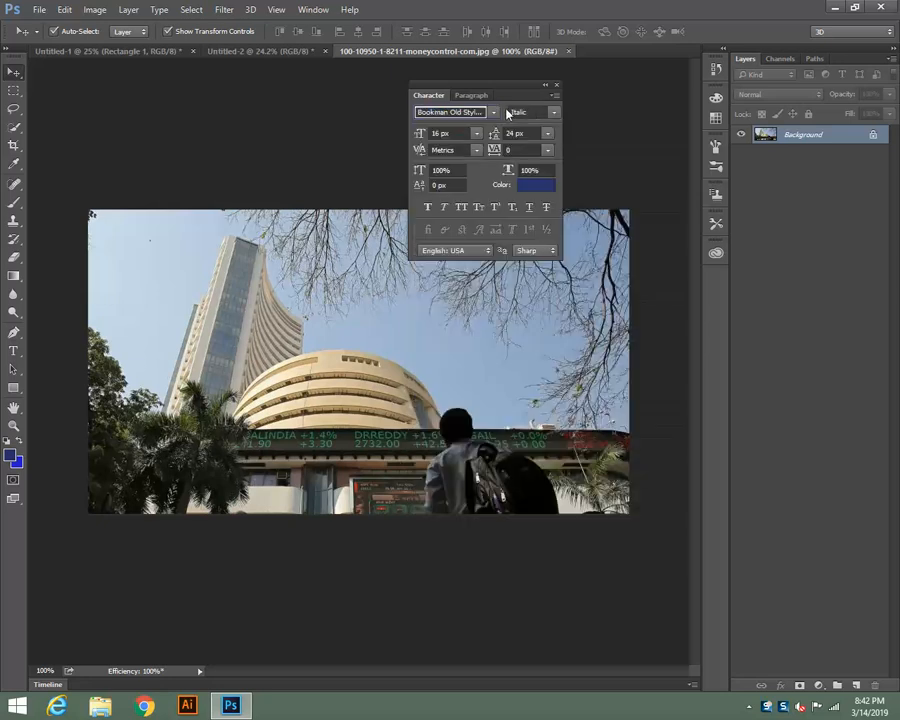
# - Examine the font style, font size, anti-aliasing and language choices in the Character settings
pyautogui.click(555, 116)
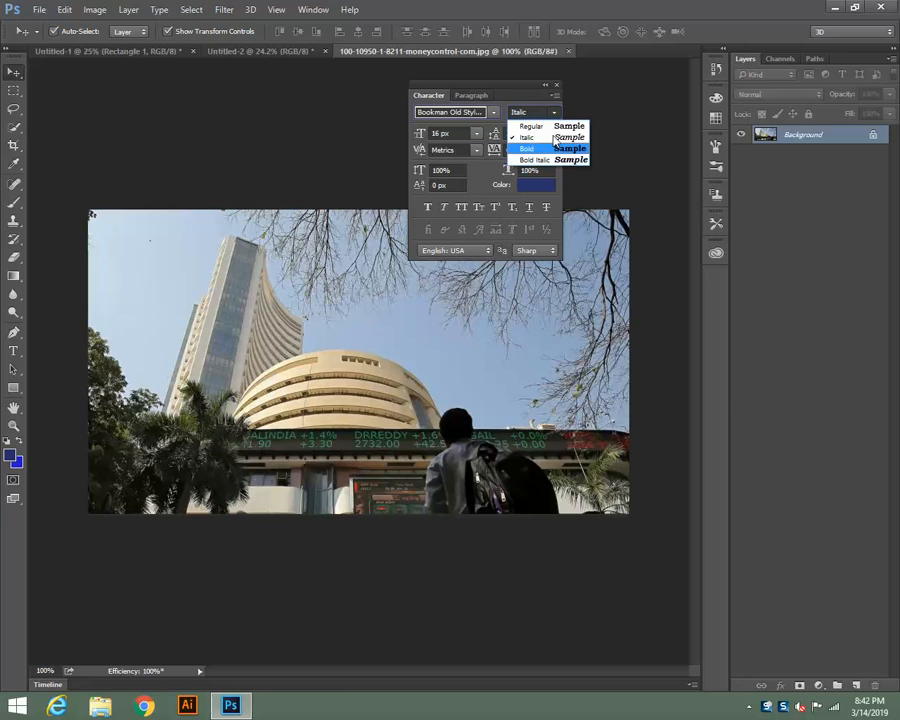
pyautogui.click(556, 113)
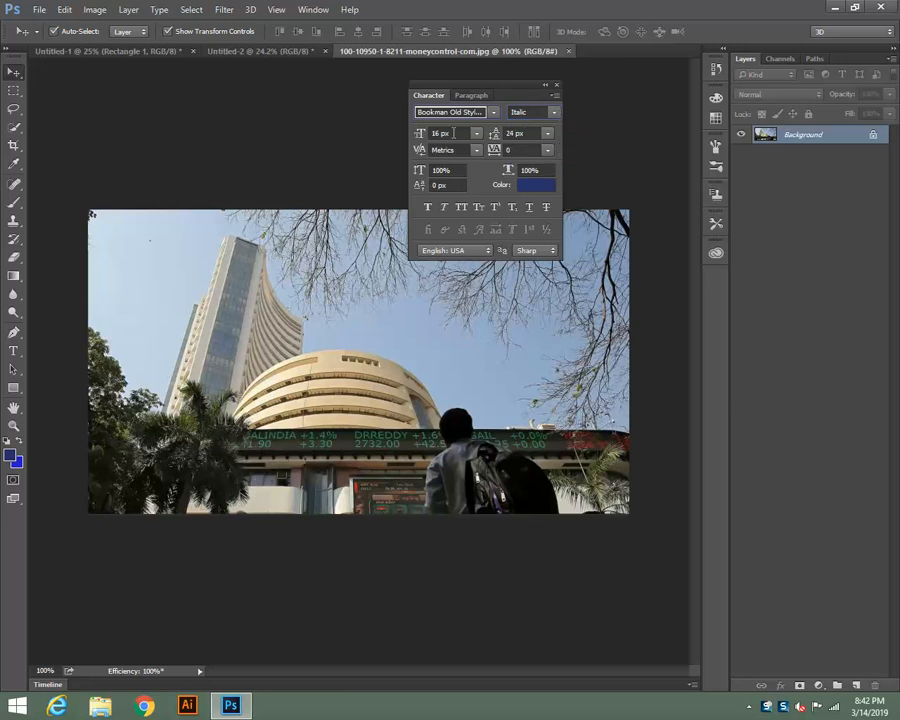
pyautogui.click(477, 133)
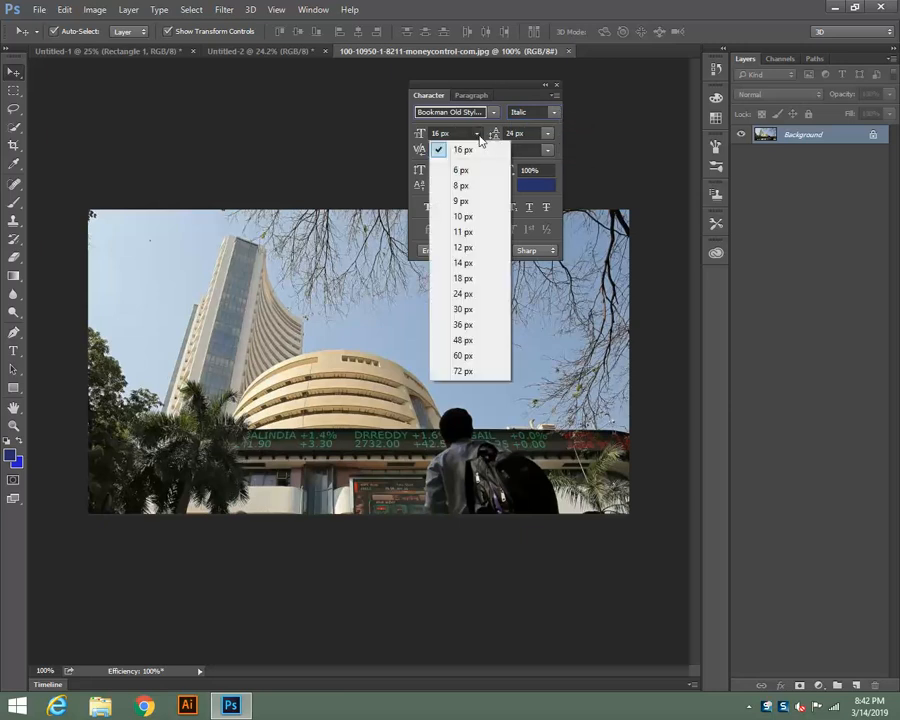
pyautogui.click(478, 133)
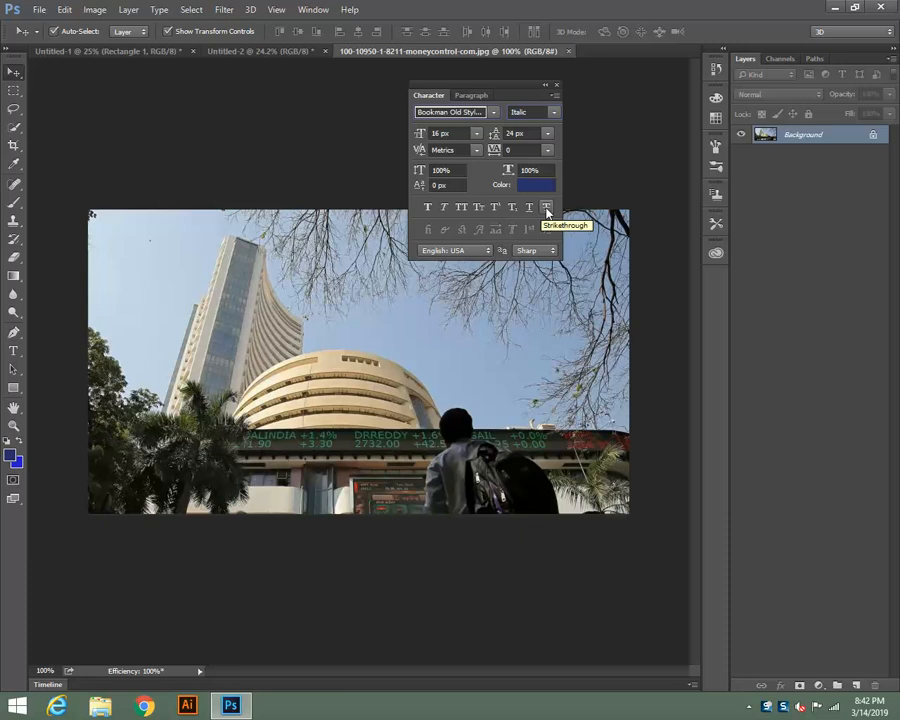
pyautogui.click(530, 252)
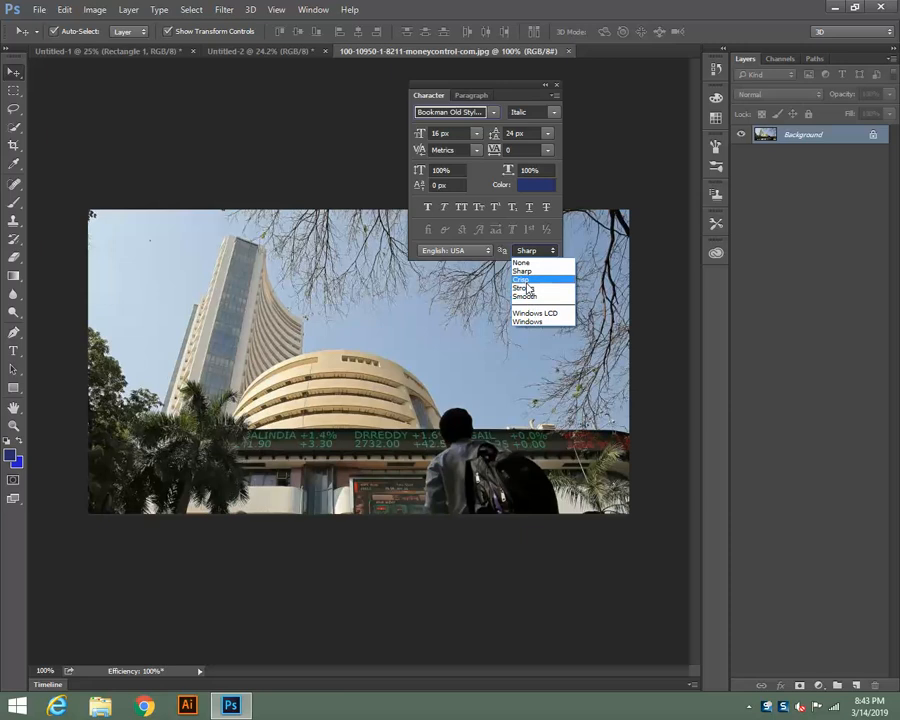
pyautogui.click(524, 271)
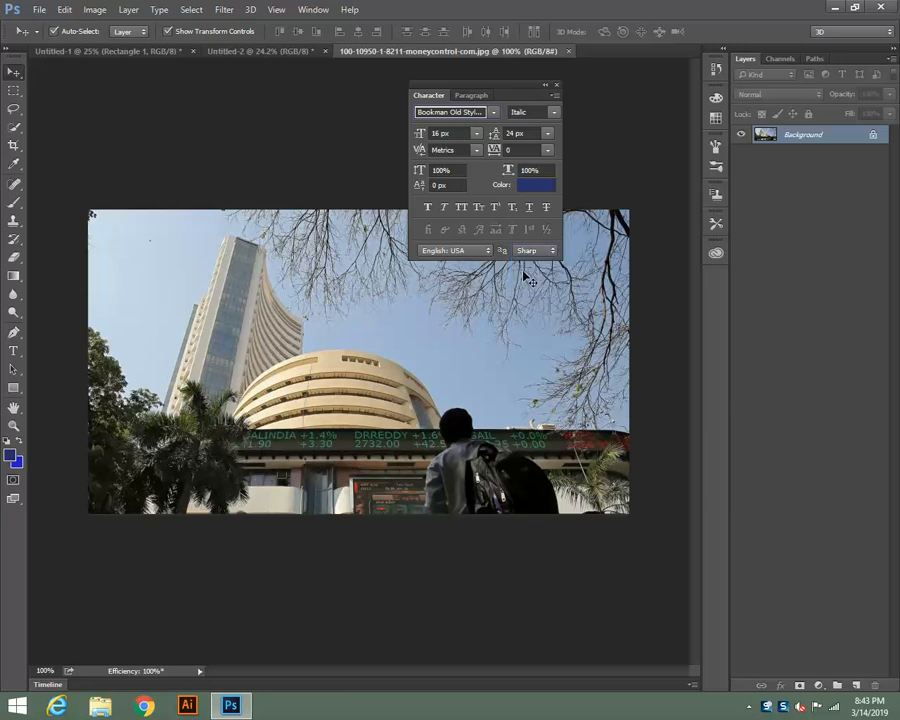
pyautogui.click(468, 251)
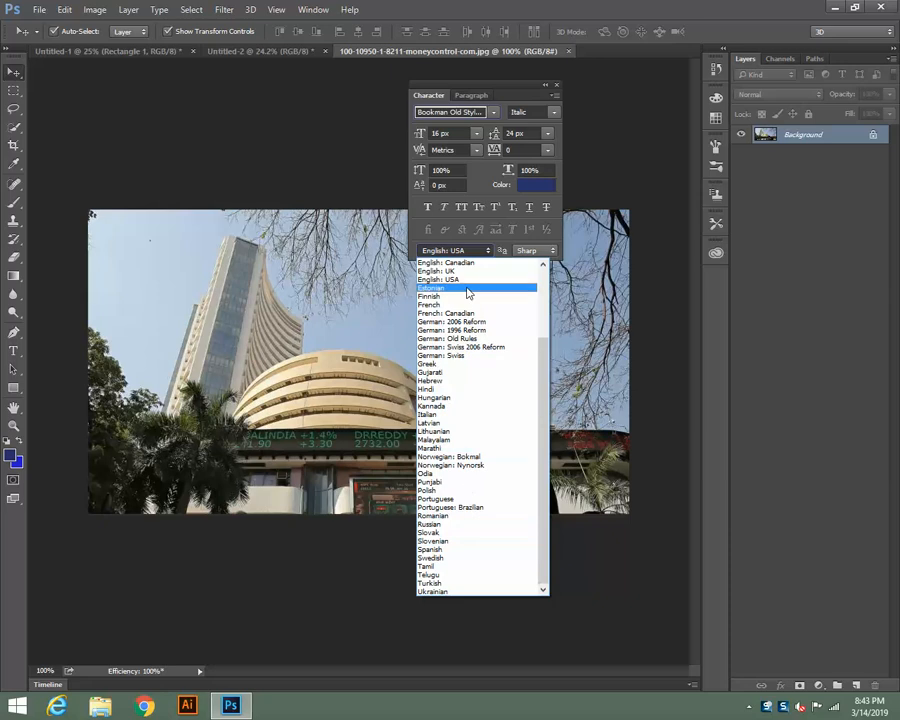
pyautogui.click(458, 252)
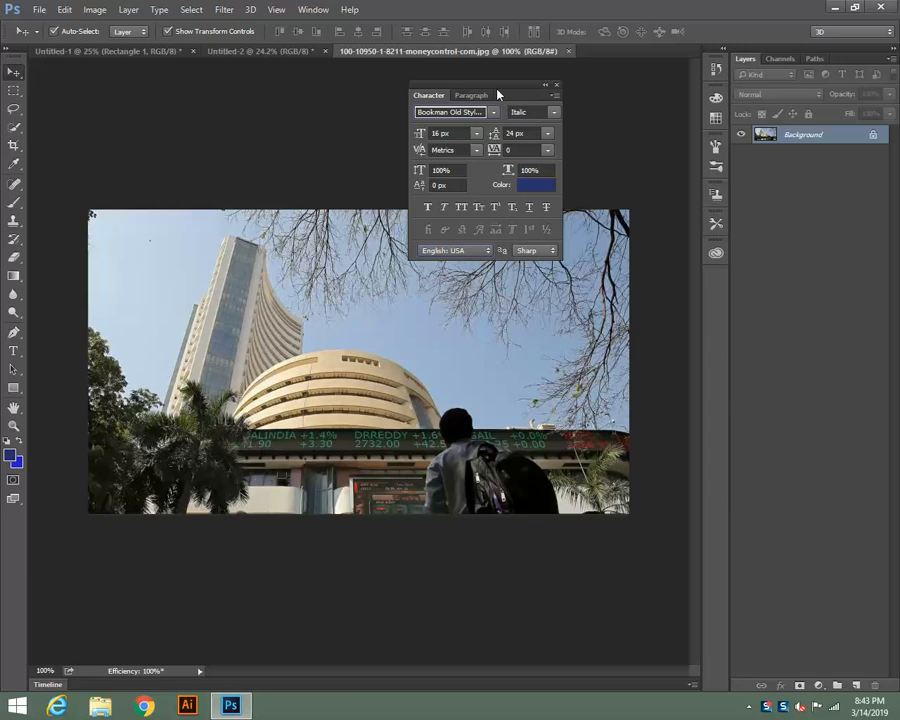
# - Move the Character settings over the tower side of the photo and activate the Horizontal Type tool
pyautogui.moveTo(493, 85); pyautogui.dragTo(568, 125)
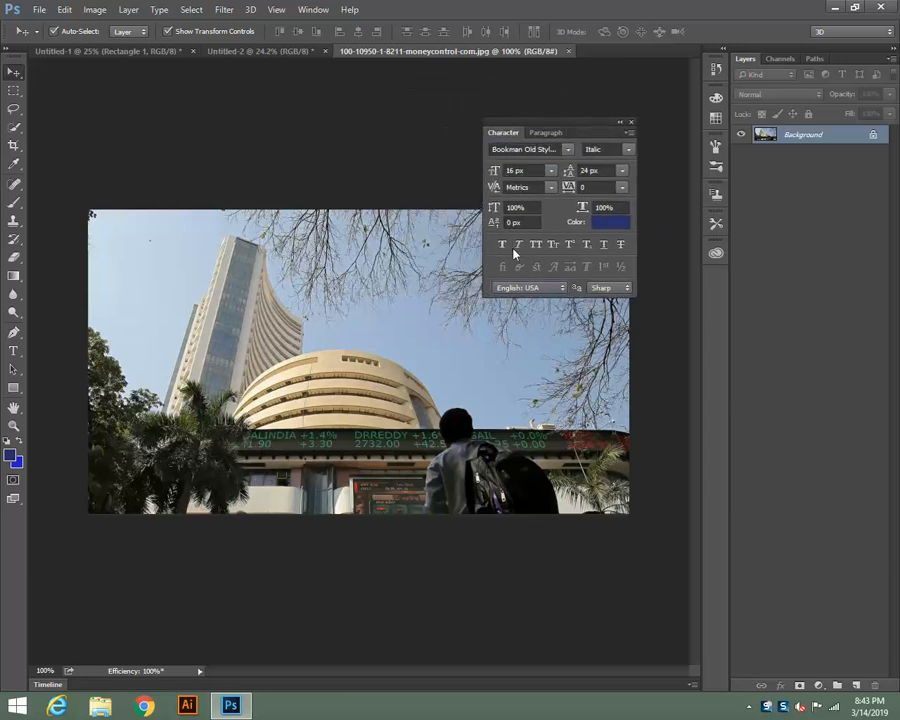
pyautogui.moveTo(546, 128); pyautogui.dragTo(496, 117)
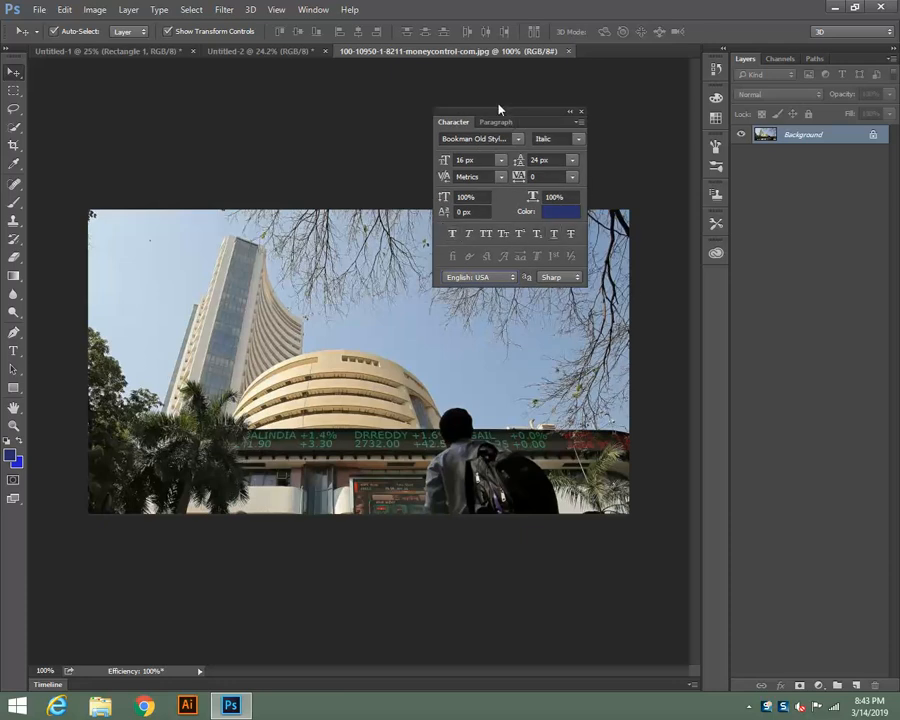
pyautogui.moveTo(499, 108); pyautogui.dragTo(287, 75)
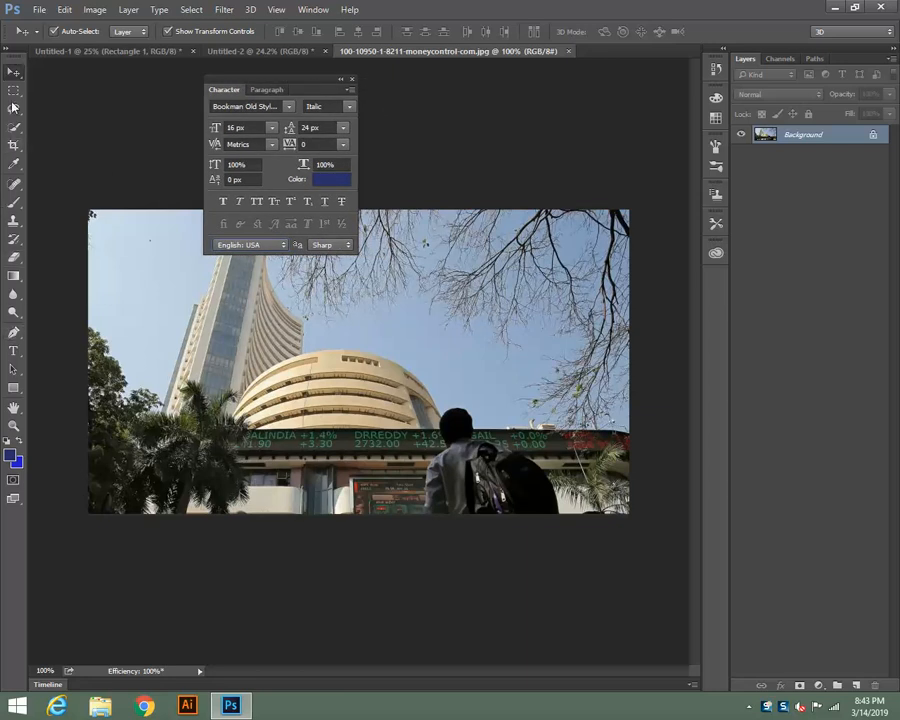
pyautogui.click(14, 352)
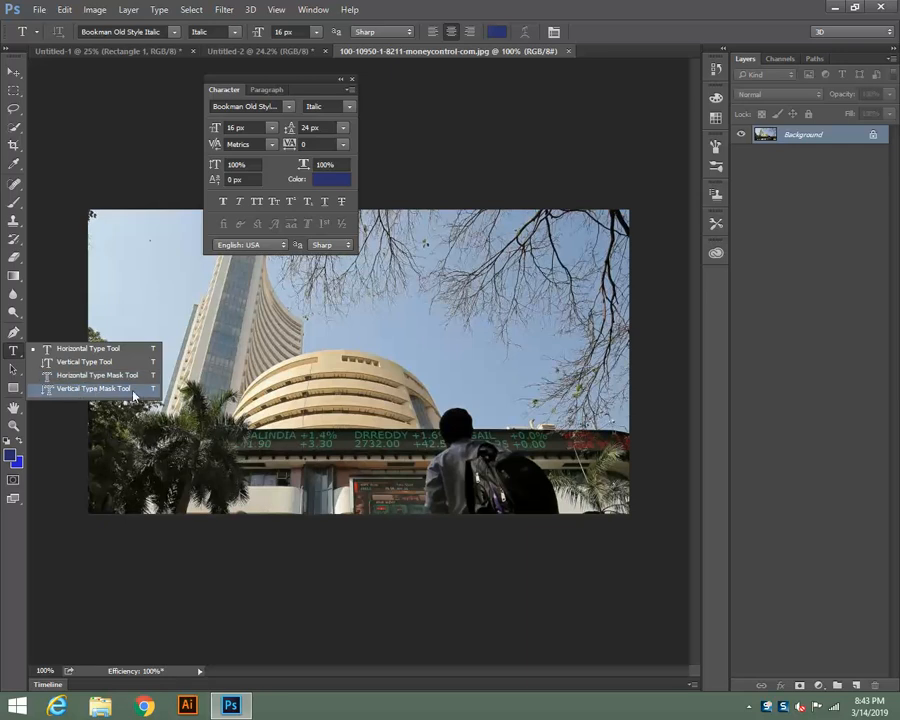
pyautogui.click(13, 350)
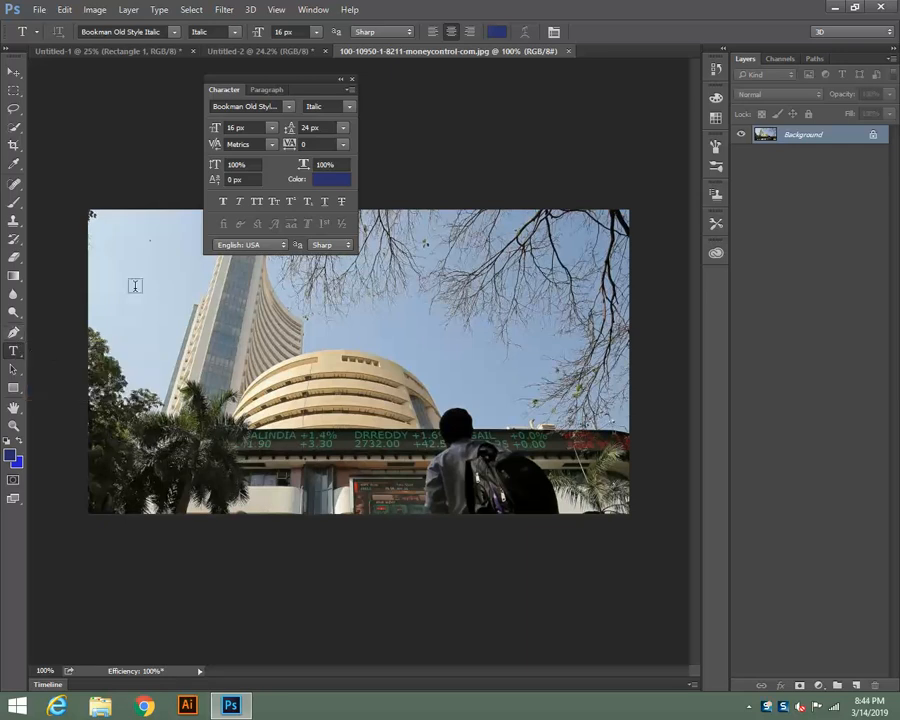
# - Check the paragraph alignment and indent settings, return to the Character settings and move them clear of the canvas centre
pyautogui.moveTo(279, 80); pyautogui.dragTo(434, 87)
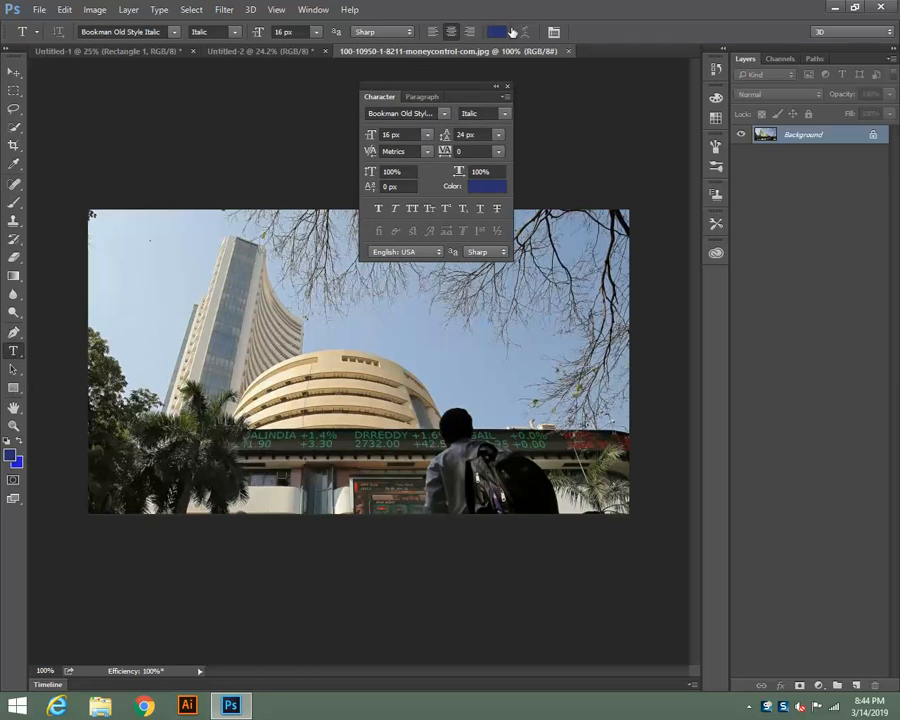
pyautogui.click(451, 32)
pyautogui.click(418, 97)
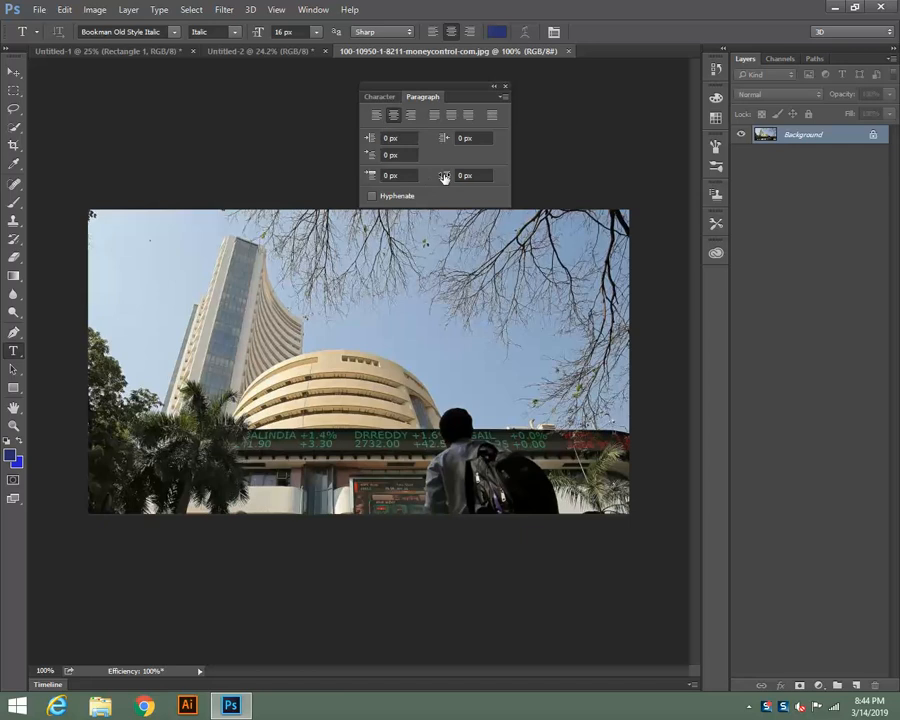
pyautogui.click(391, 98)
pyautogui.moveTo(422, 92); pyautogui.dragTo(648, 71)
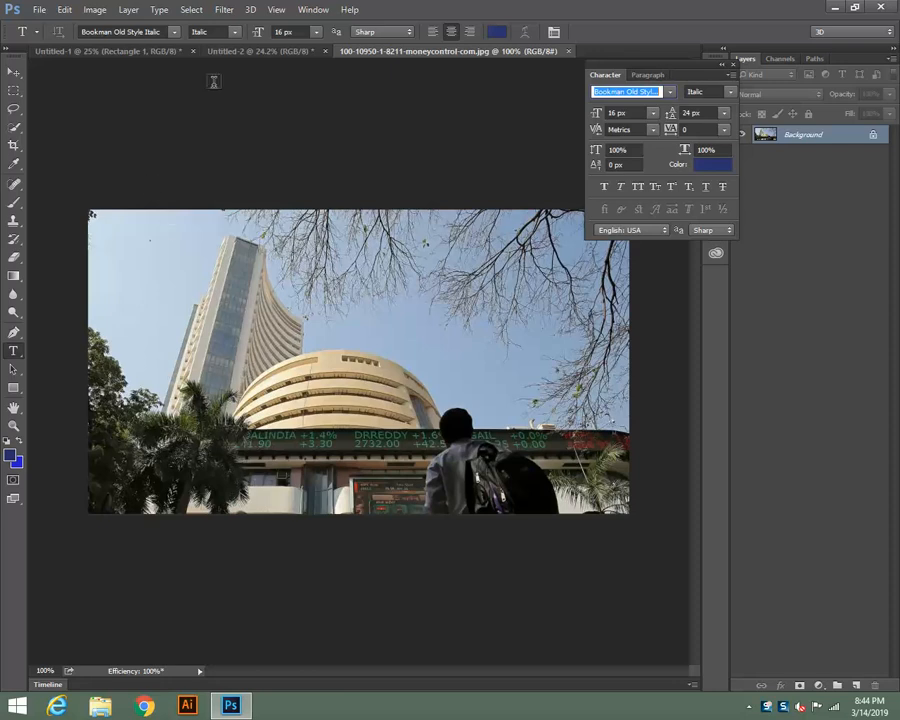
# - Add the text "Bangladesh" below the maroon rectangle in Untitled-2
pyautogui.click(234, 51)
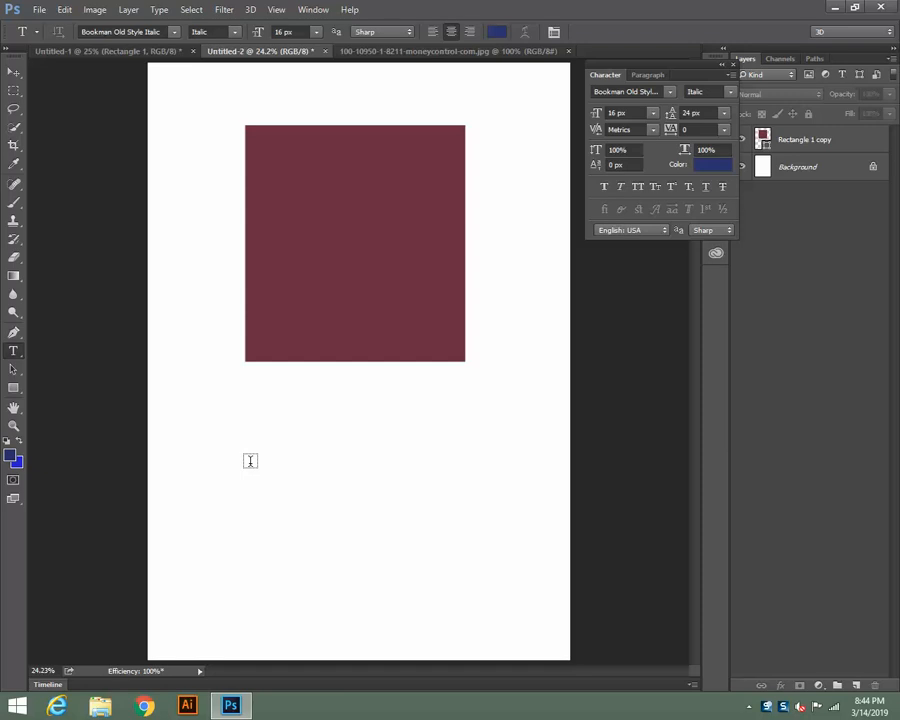
pyautogui.click(274, 455)
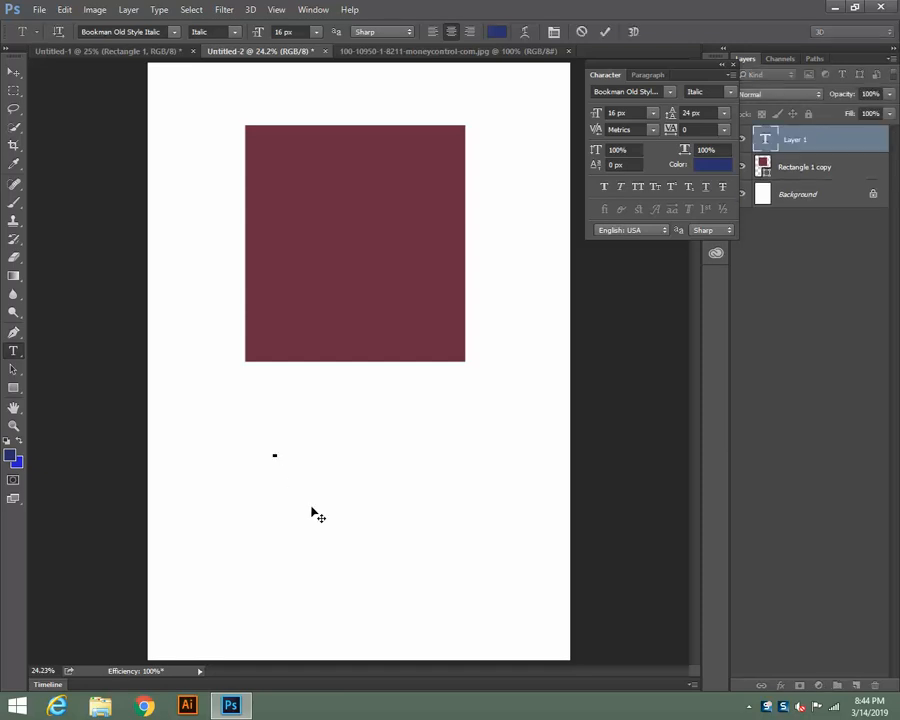
pyautogui.write('asd')
pyautogui.click(13, 72)
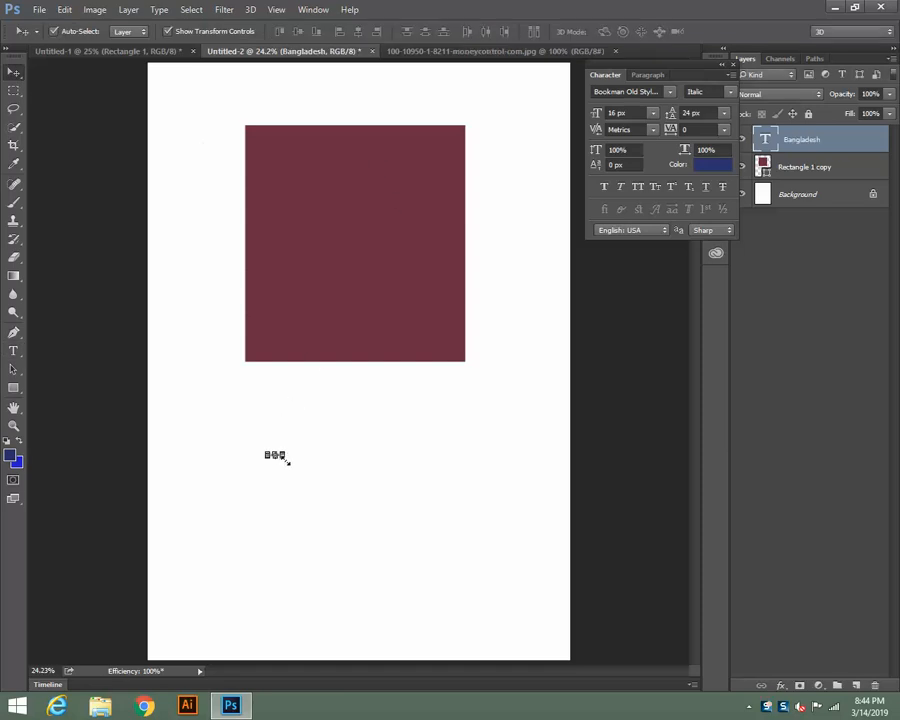
# - Scale the Bangladesh text up to about 323 px, reposition it centrally below the rectangle and apply the transformation
pyautogui.moveTo(286, 459); pyautogui.dragTo(432, 514)
pyautogui.moveTo(327, 465); pyautogui.dragTo(388, 462)
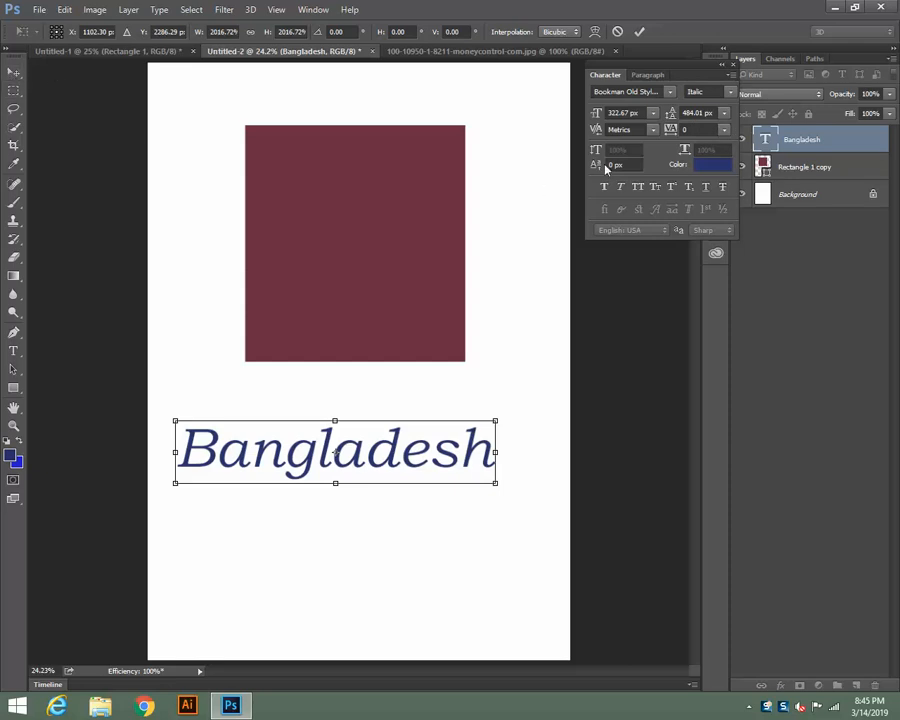
pyautogui.click(13, 74)
pyautogui.click(395, 270)
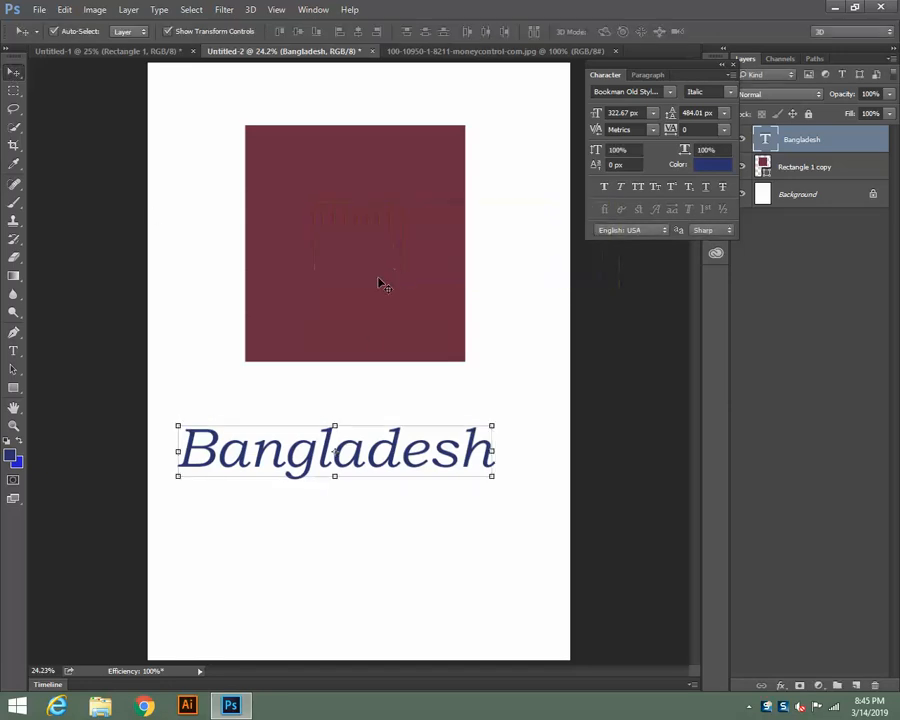
# - Set the Bangladesh text's leading to Auto, try a tracking of 10 and settle on 100
pyautogui.click(724, 113)
pyautogui.click(722, 131)
pyautogui.click(721, 131)
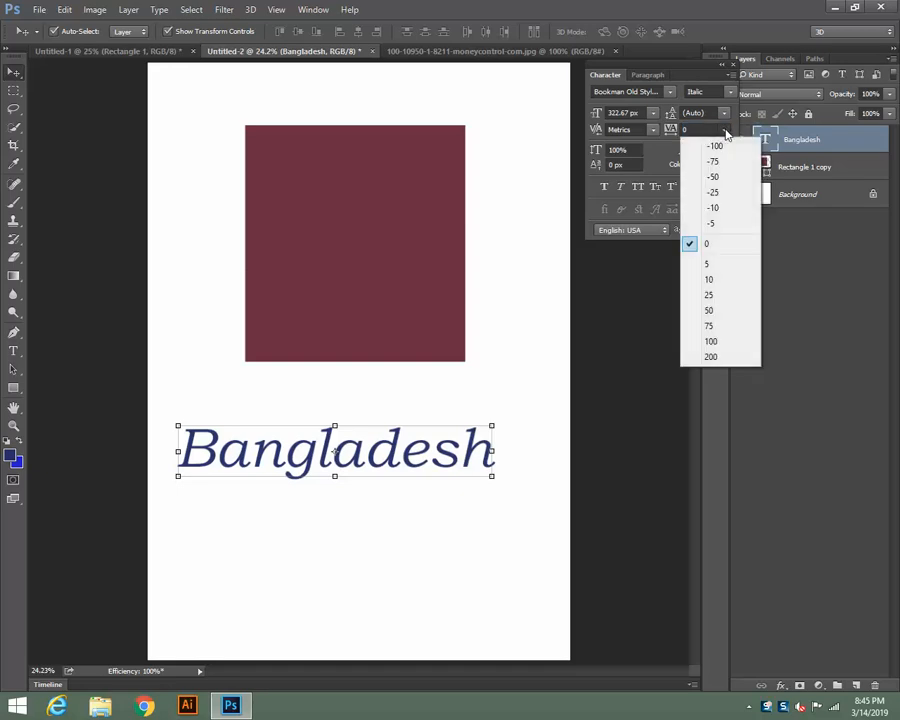
pyautogui.click(703, 279)
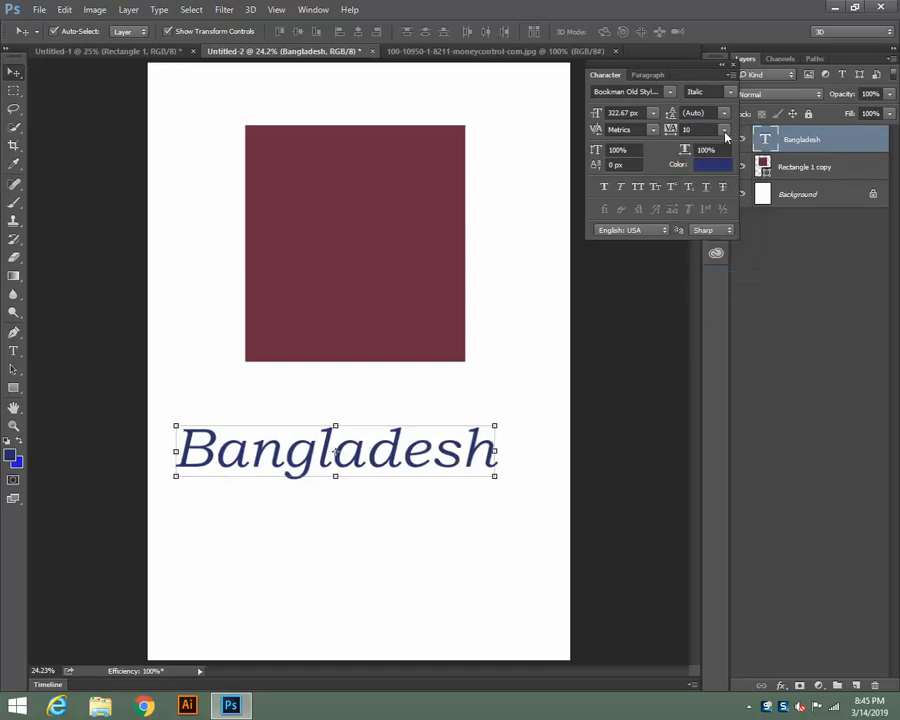
pyautogui.click(724, 131)
pyautogui.click(710, 341)
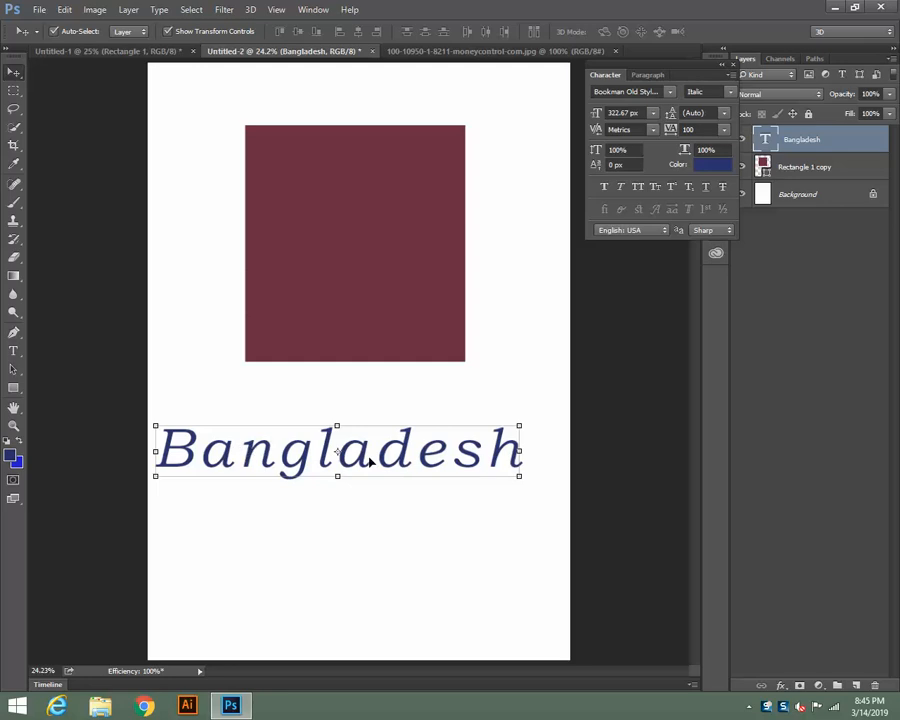
# - Try dark green shades for the Bangladesh text's colour and discard the colour change
pyautogui.click(699, 165)
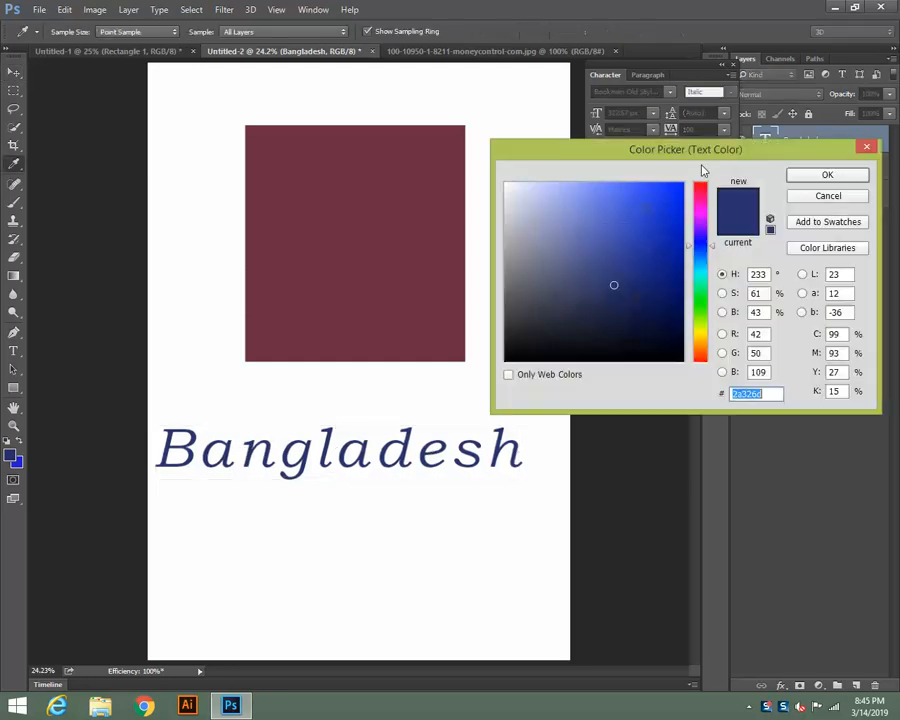
pyautogui.click(656, 201)
pyautogui.moveTo(656, 201)
pyautogui.mouseDown()
pyautogui.moveTo(657, 345)
pyautogui.moveTo(700, 294)
pyautogui.moveTo(700, 350)
pyautogui.moveTo(701, 316)
pyautogui.mouseUp()
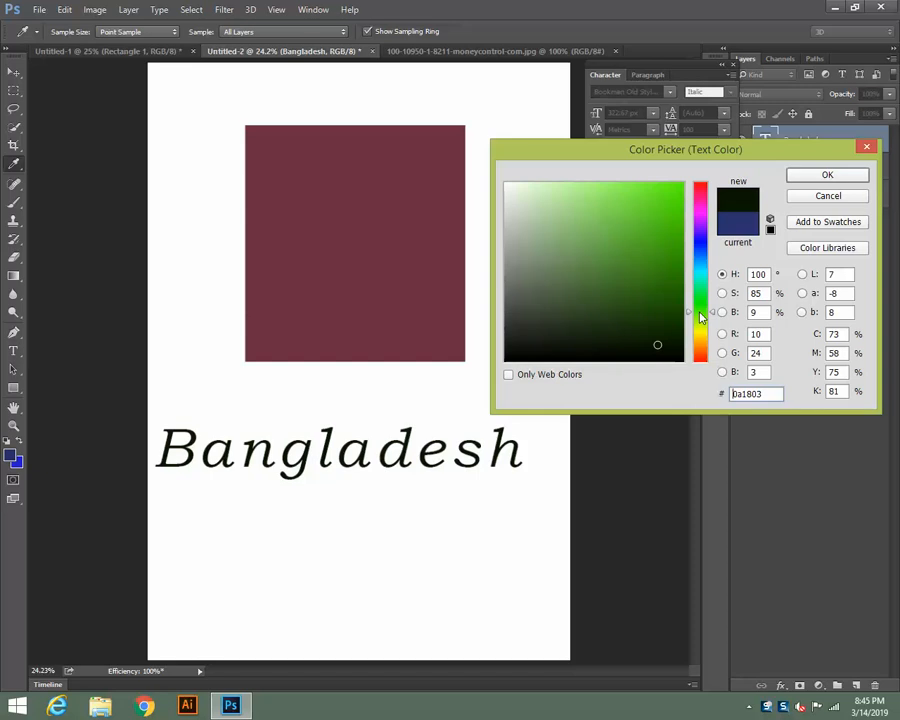
pyautogui.moveTo(699, 312); pyautogui.dragTo(701, 294)
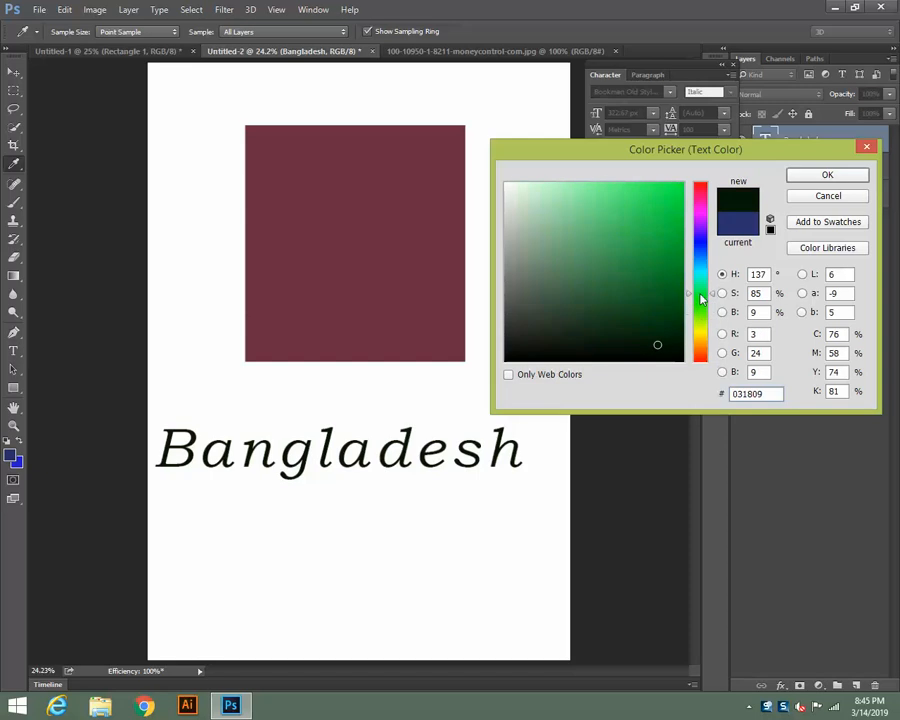
pyautogui.click(820, 198)
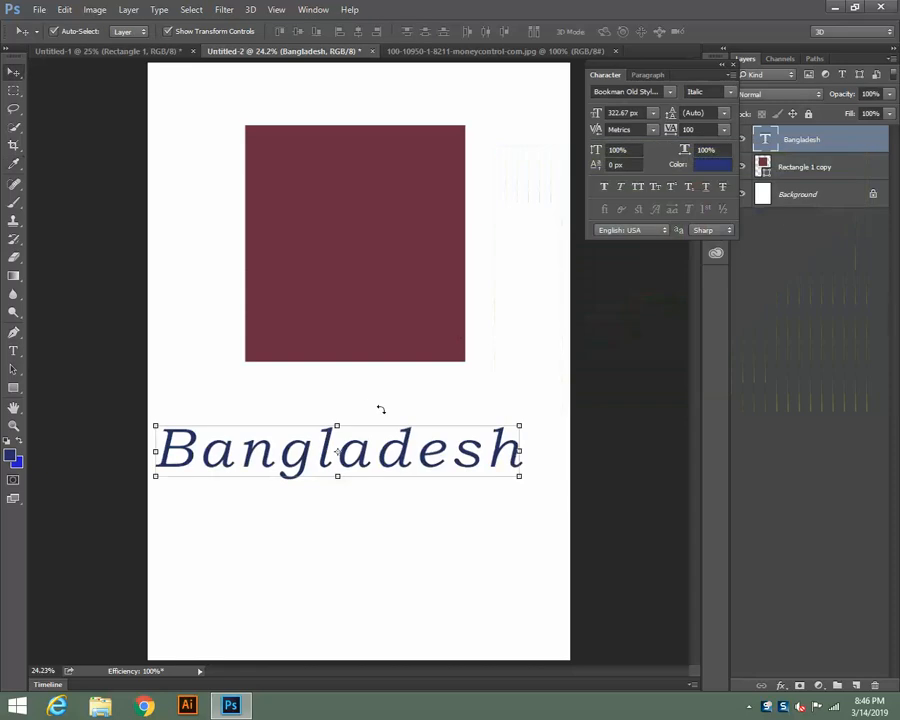
# - Nudge the Bangladesh text in Untitled-2 so it is centred horizontally beneath the maroon rectangle
pyautogui.click(430, 51)
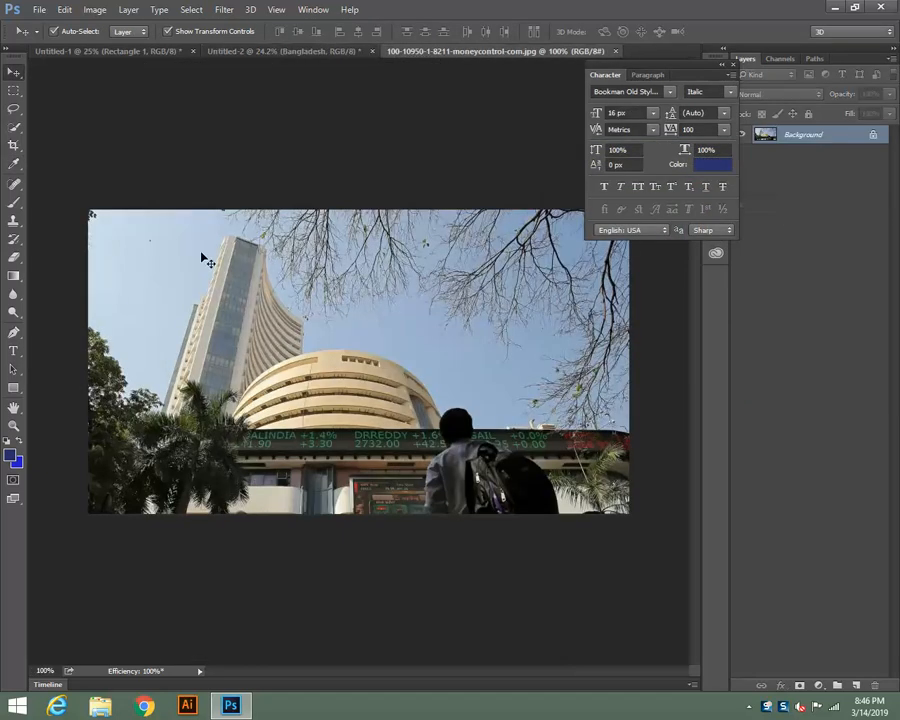
pyautogui.click(249, 52)
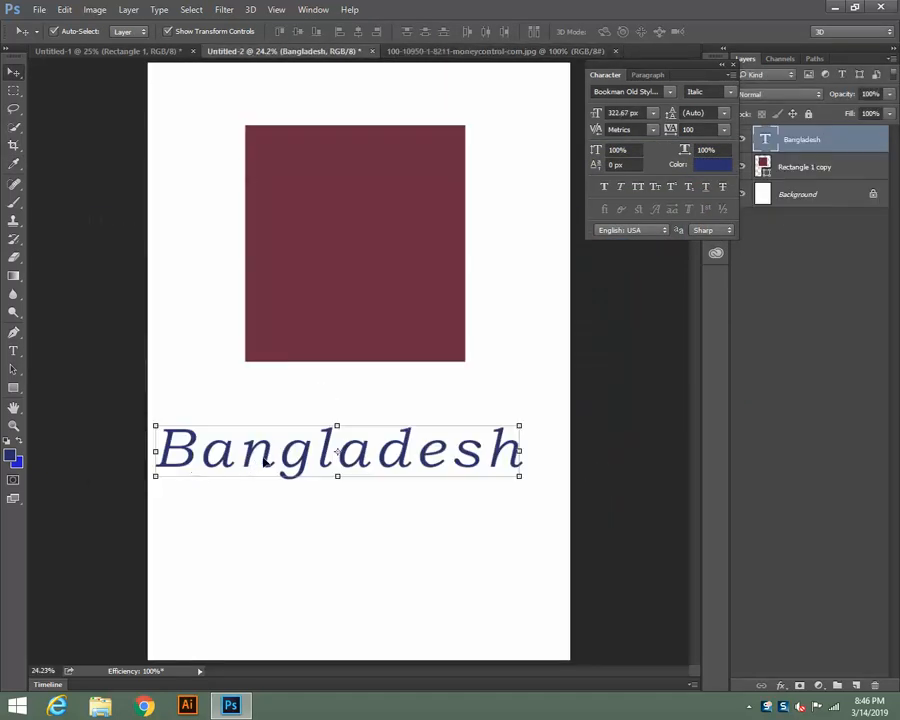
pyautogui.moveTo(287, 462); pyautogui.dragTo(310, 457)
# - Cover the building photo in the moneycontrol document with a 771 × 433 px blue rectangle and set its opacity to 20%
pyautogui.click(430, 51)
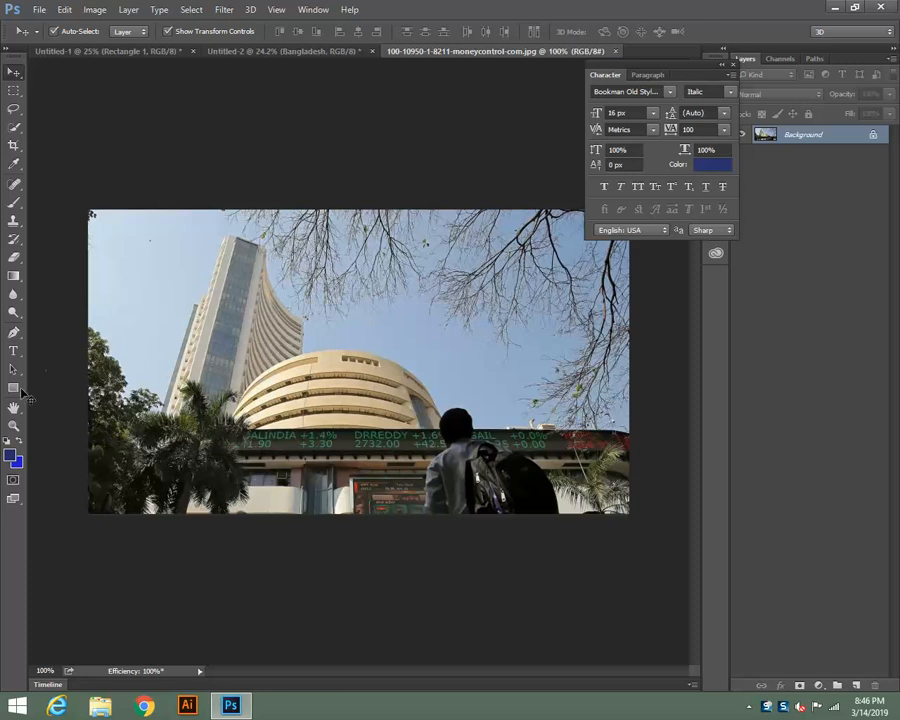
pyautogui.press('u')
pyautogui.moveTo(90, 213); pyautogui.dragTo(627, 515)
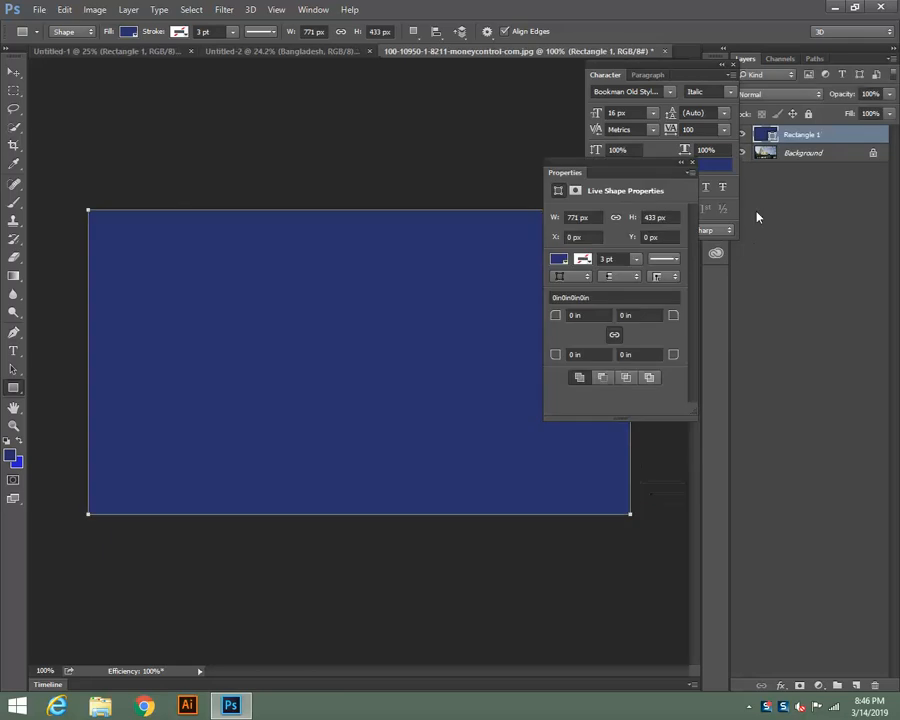
pyautogui.click(870, 94)
pyautogui.write('0')
pyautogui.write('20')
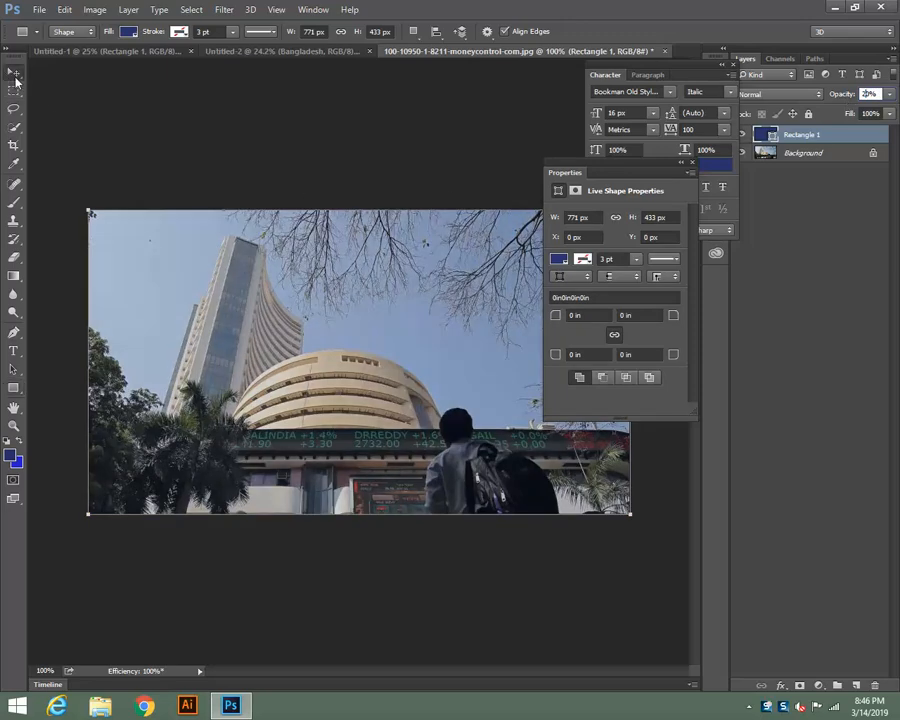
pyautogui.write('v')
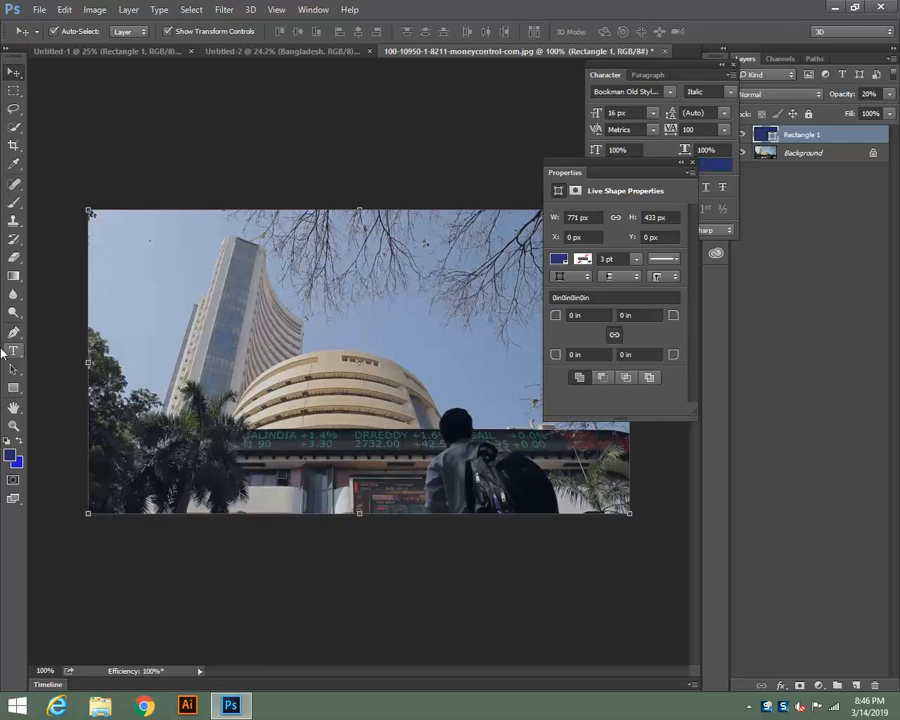
# - Lock the Rectangle 1 layer that overlays the building photo
pyautogui.click(14, 351)
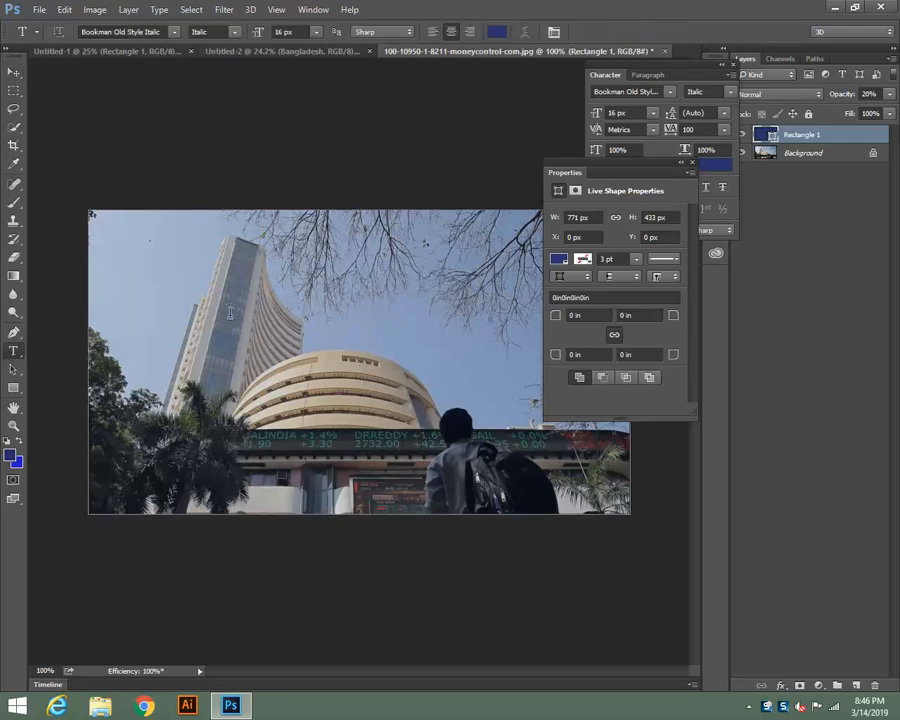
pyautogui.click(14, 72)
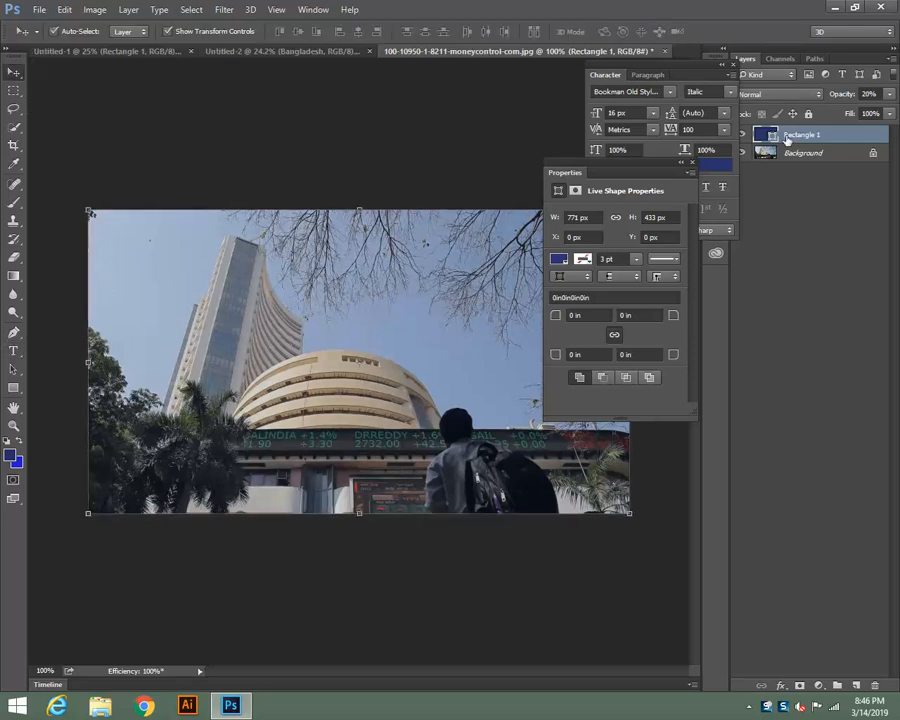
pyautogui.click(14, 351)
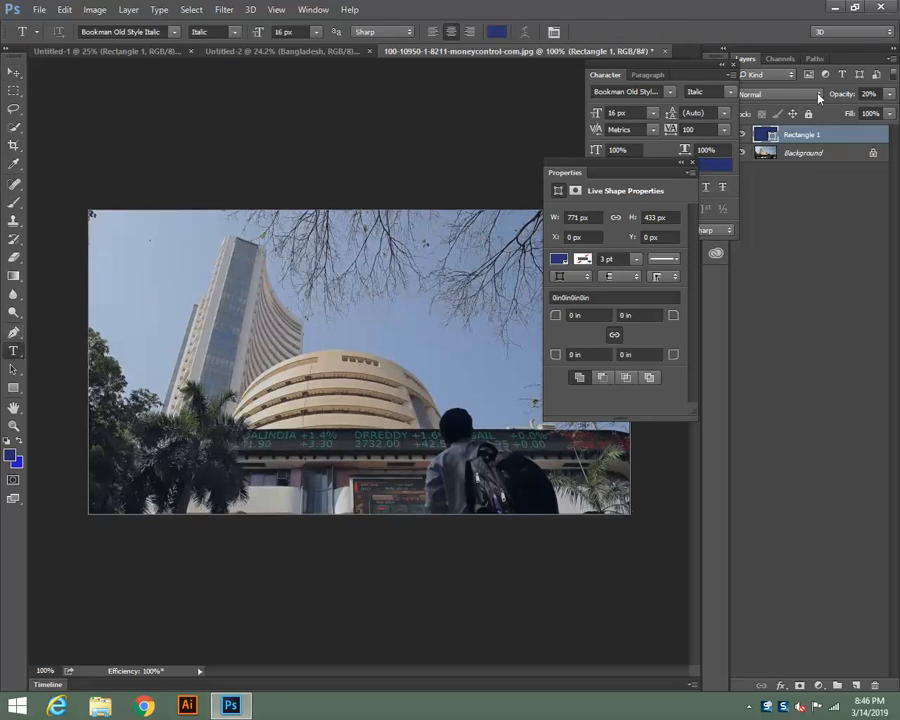
pyautogui.click(771, 136)
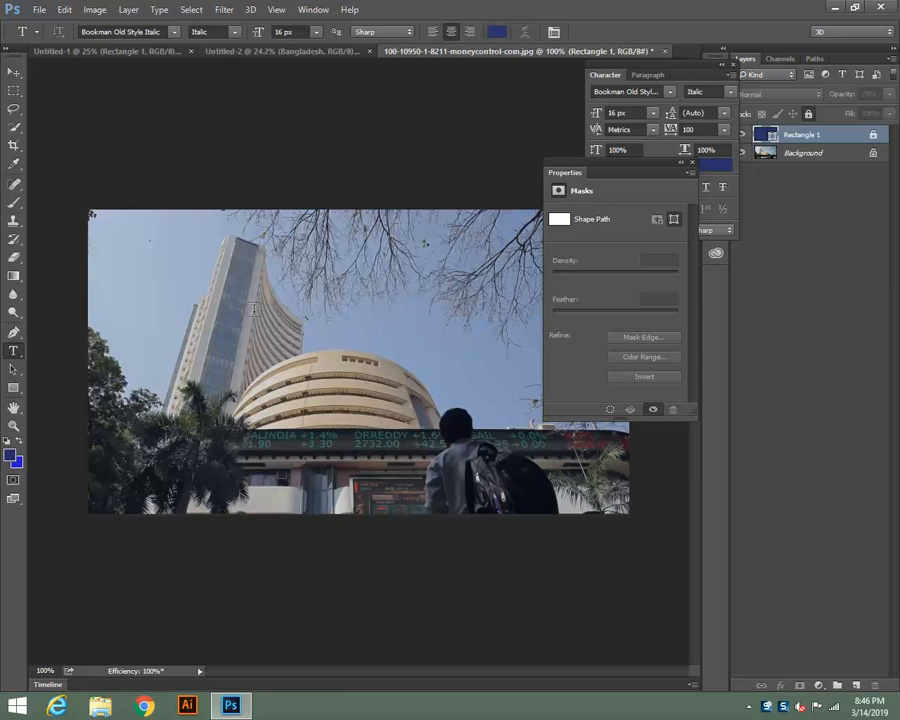
# - Try starting a text over the photo with the rectangle locked, and delete the empty text layer
pyautogui.click(174, 220)
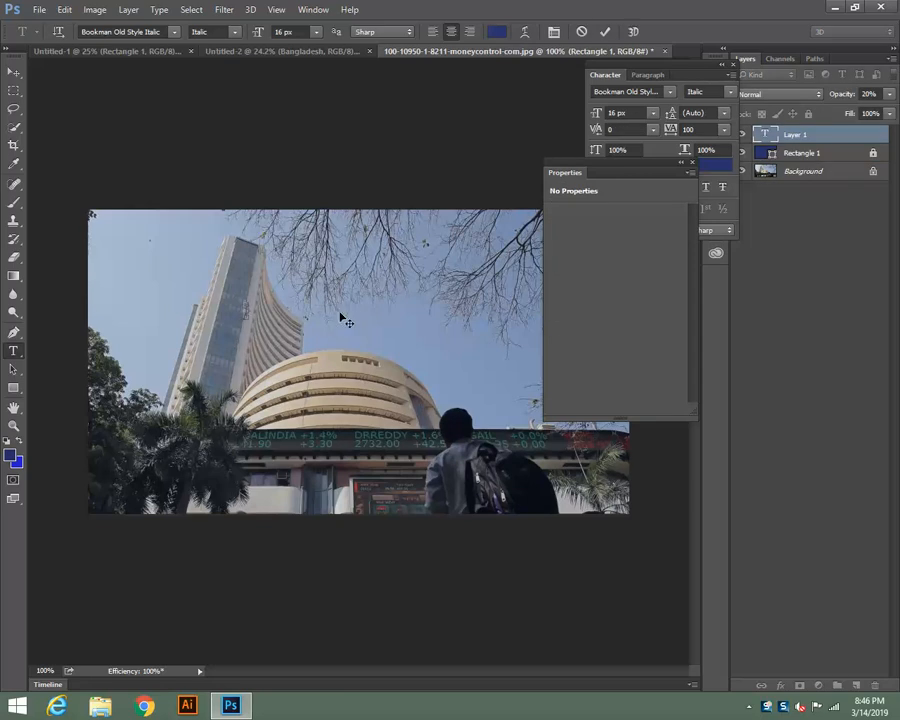
pyautogui.click(14, 72)
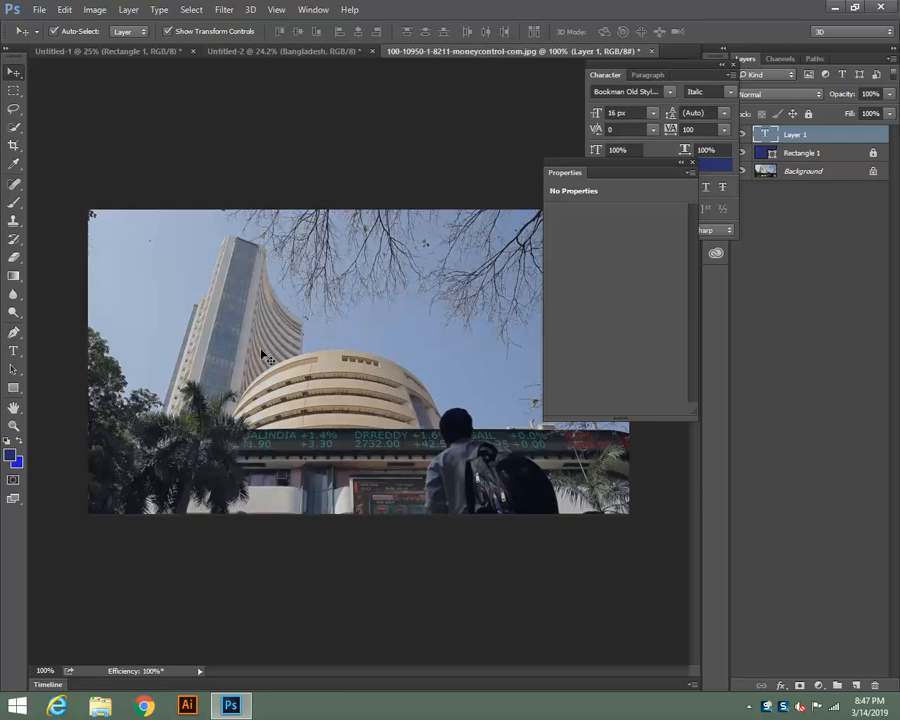
pyautogui.moveTo(157, 308); pyautogui.dragTo(353, 421)
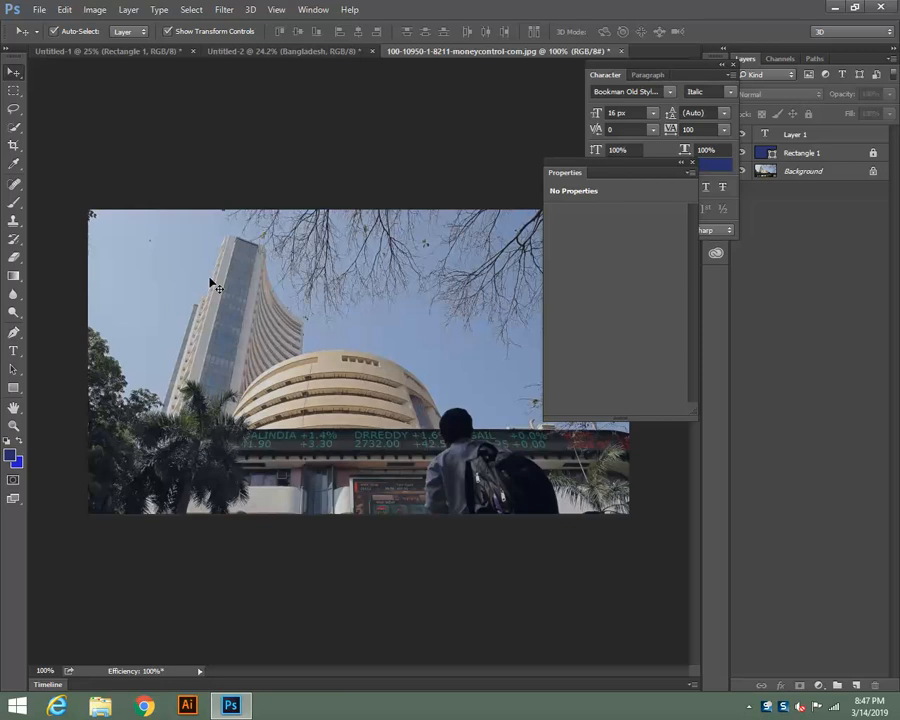
pyautogui.moveTo(144, 267); pyautogui.dragTo(402, 457)
pyautogui.moveTo(125, 267); pyautogui.dragTo(435, 481)
pyautogui.click(801, 137)
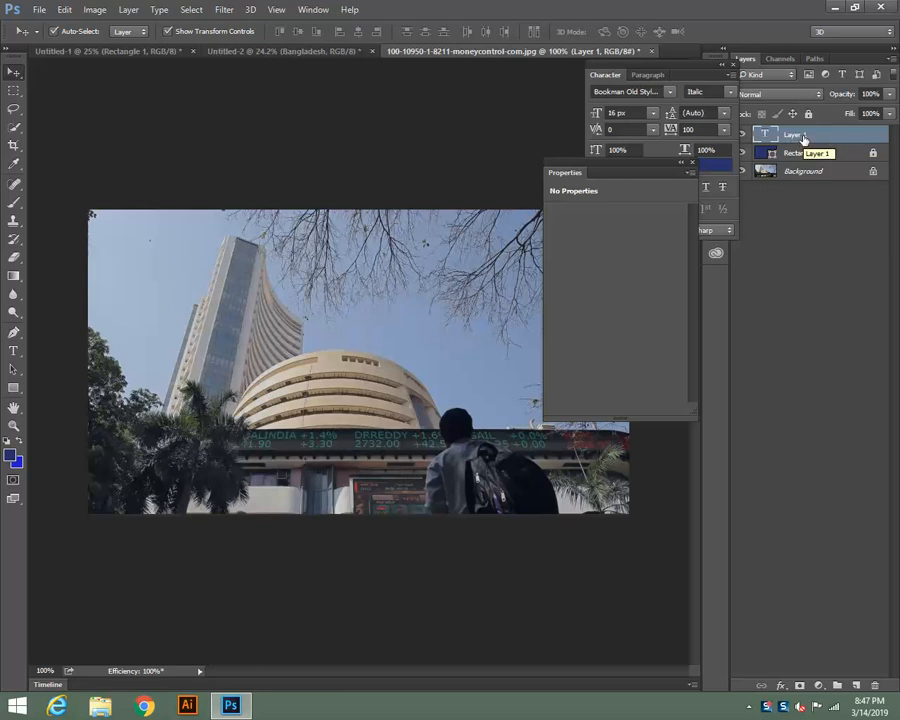
pyautogui.press('Delete')
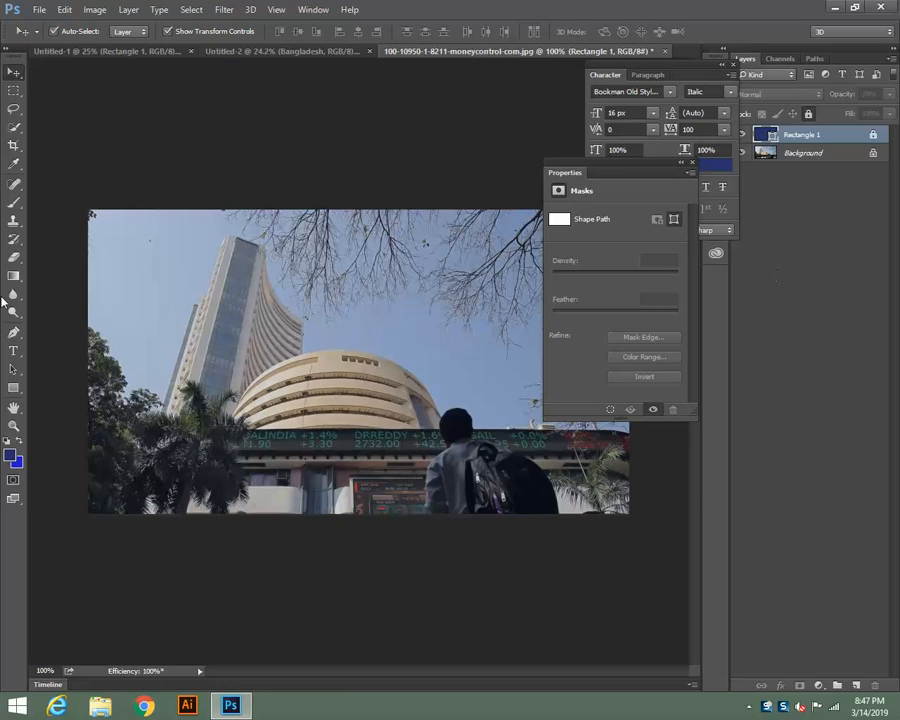
# - Try entering filler text inside the locked rectangle overlay, clear the characters and delete the text layer
pyautogui.click(14, 351)
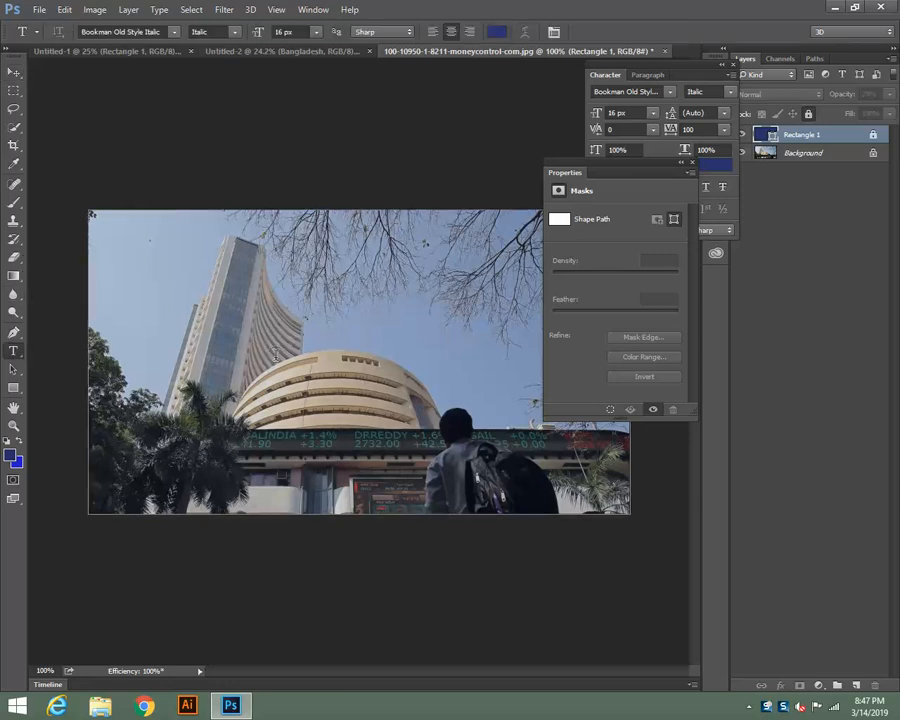
pyautogui.click(193, 248)
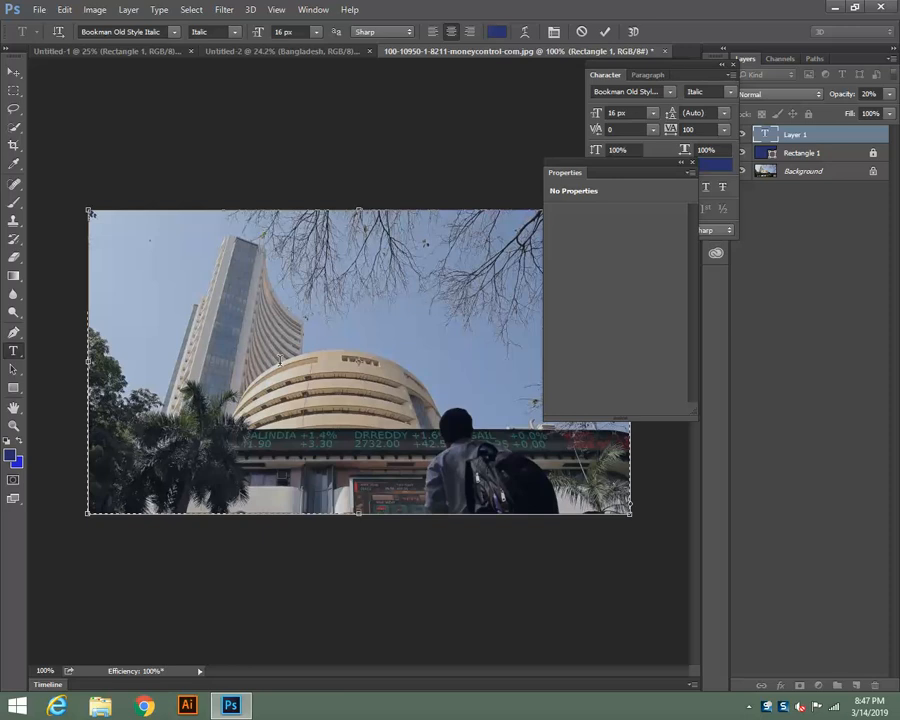
pyautogui.write('mvzkxmvnljnno')
pyautogui.press('BackSpace')
pyautogui.press('BackSpace')
pyautogui.press('BackSpace')
pyautogui.press('BackSpace')
pyautogui.press('BackSpace')
pyautogui.press('BackSpace')
pyautogui.press('BackSpace')
pyautogui.press('BackSpace')
pyautogui.press('BackSpace')
pyautogui.press('BackSpace')
pyautogui.press('BackSpace')
pyautogui.press('BackSpace')
pyautogui.press('BackSpace')
pyautogui.click(13, 72)
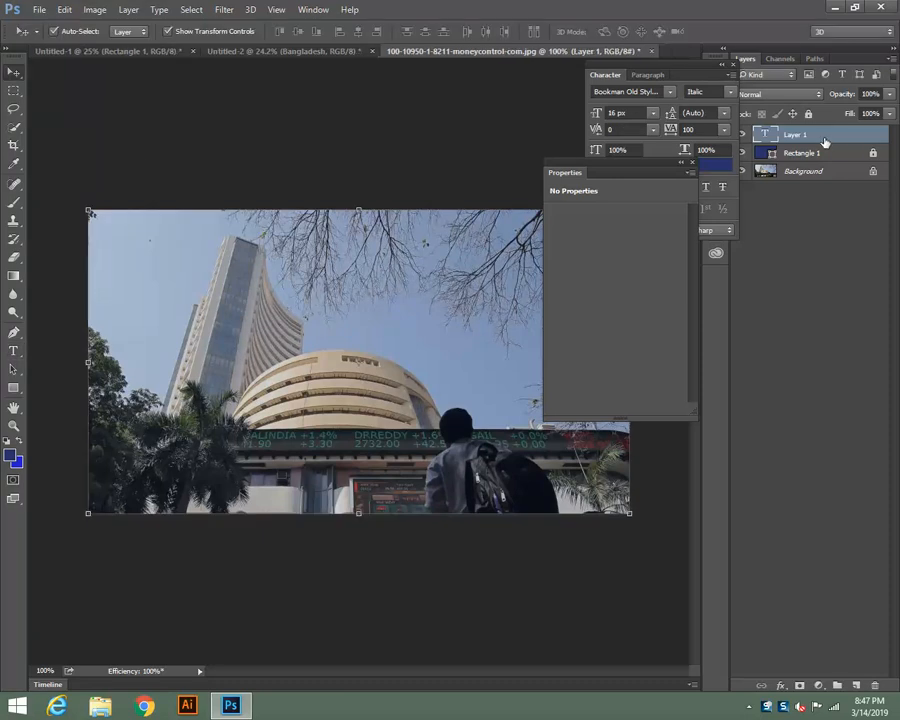
pyautogui.press('Delete')
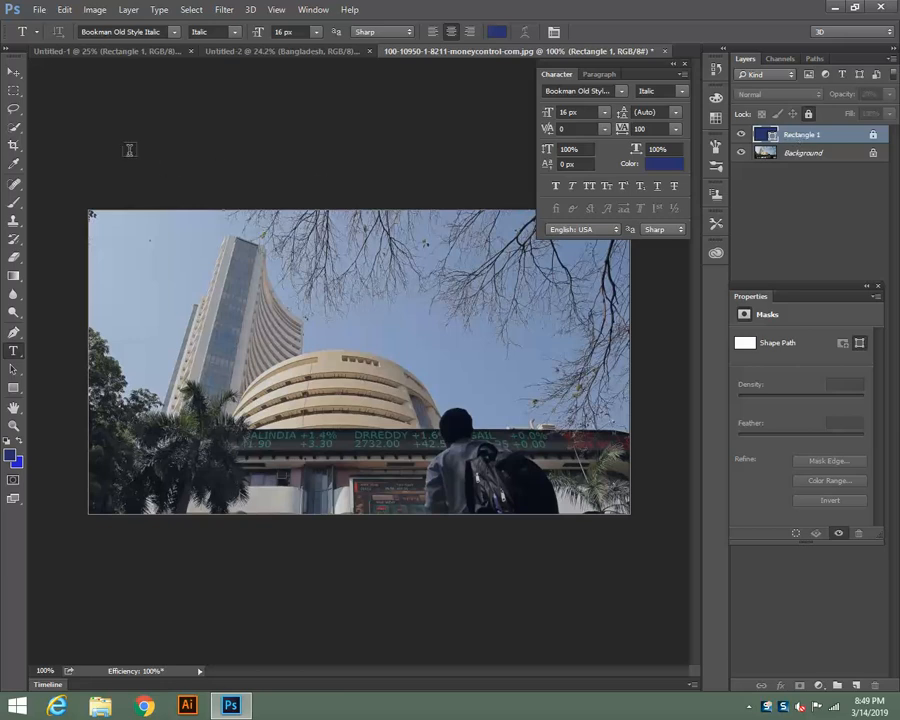
# - Switch to the Untitled-1 document and activate the Type tool
pyautogui.click(125, 54)
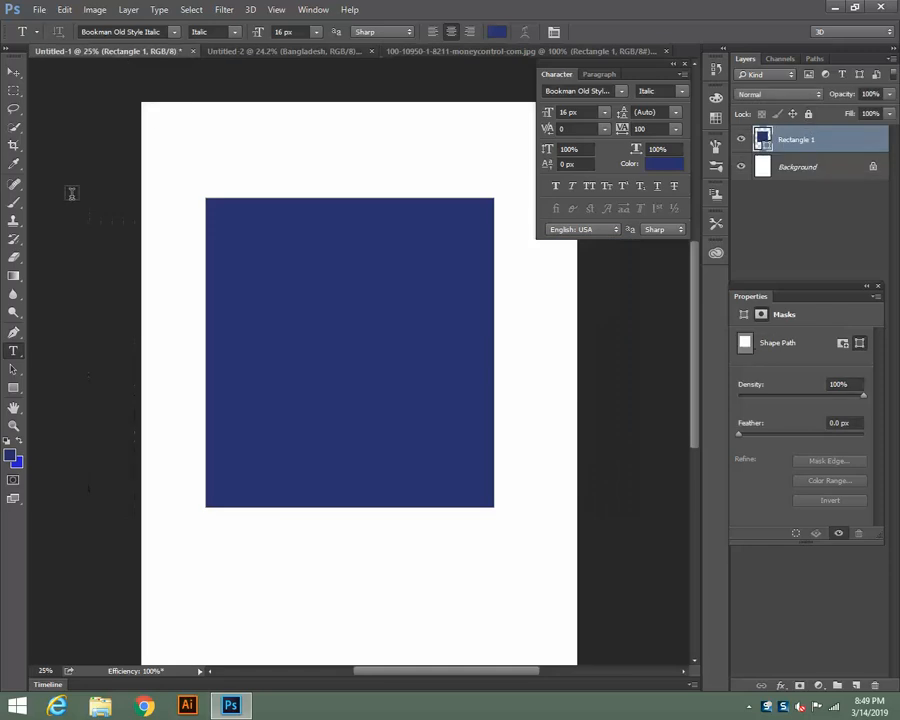
pyautogui.click(13, 388)
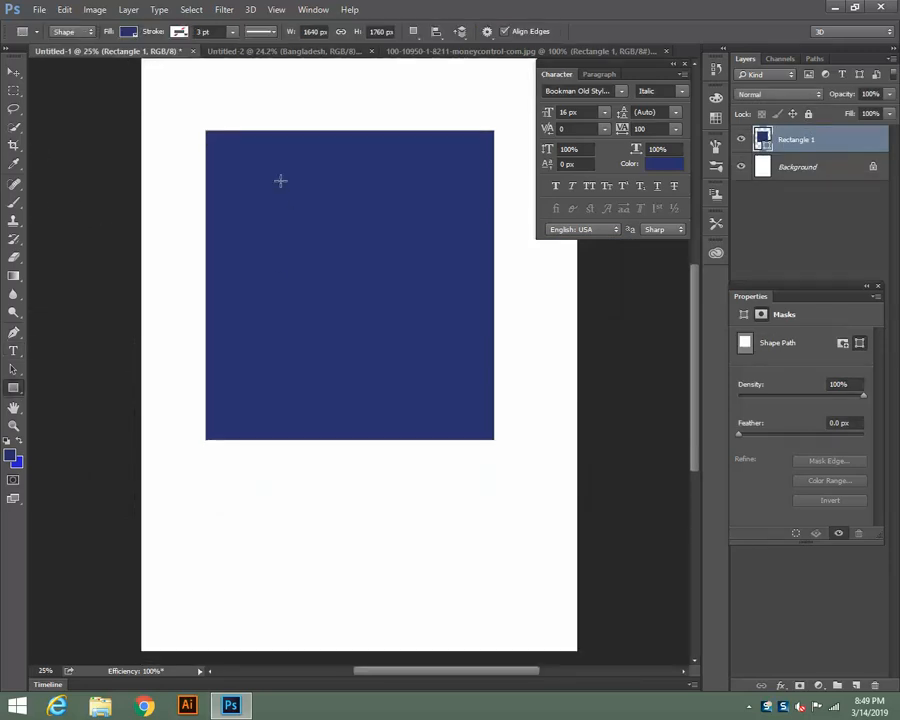
pyautogui.click(14, 352)
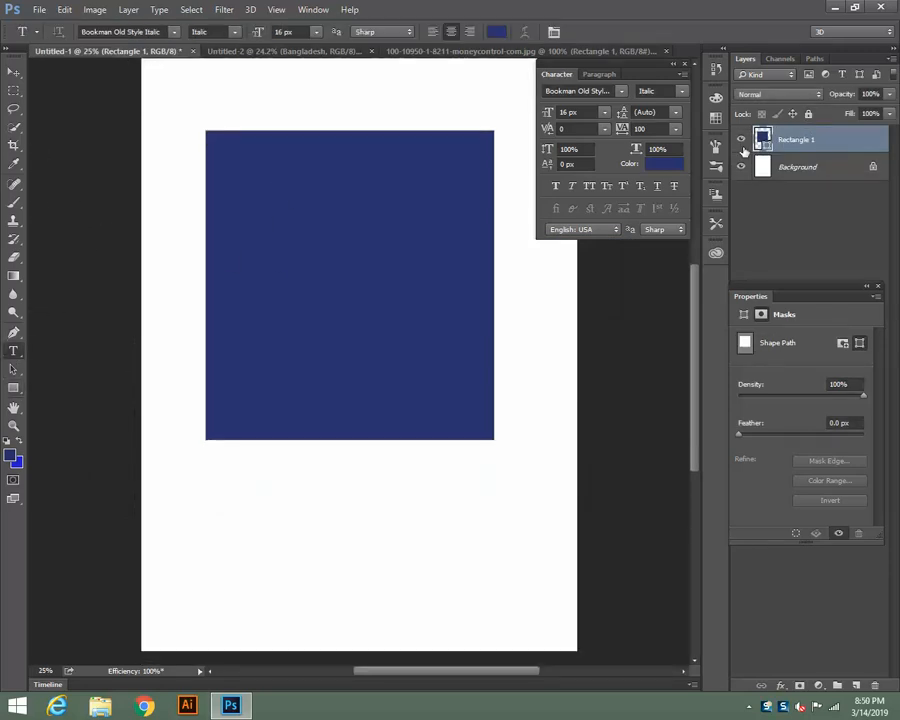
# - Try adding filler text inside the blue rectangle's shape while its layer is selected, and undo the addition
pyautogui.click(241, 161)
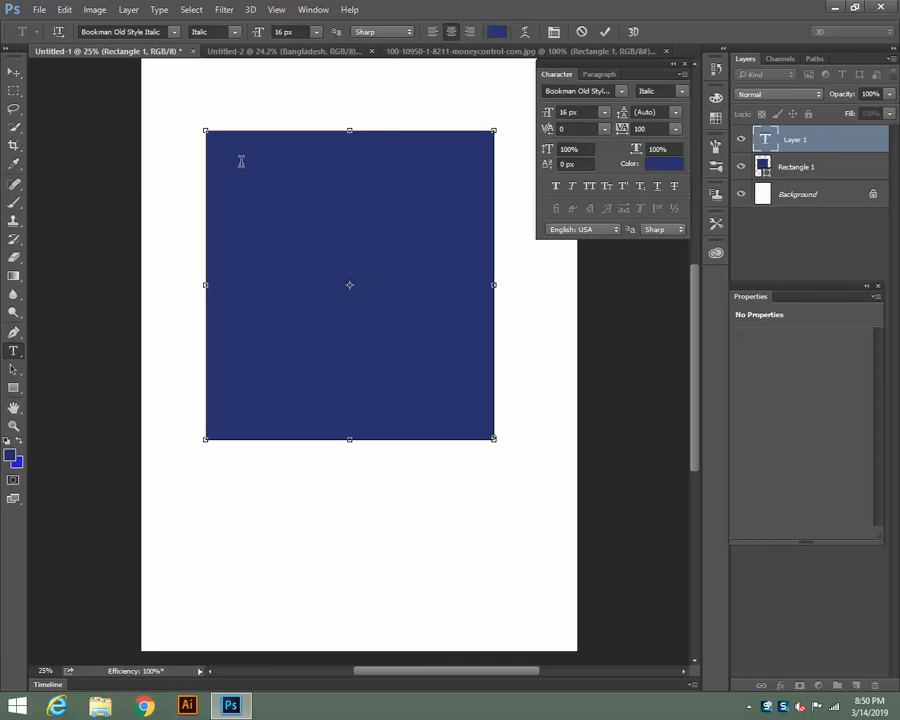
pyautogui.click(804, 170)
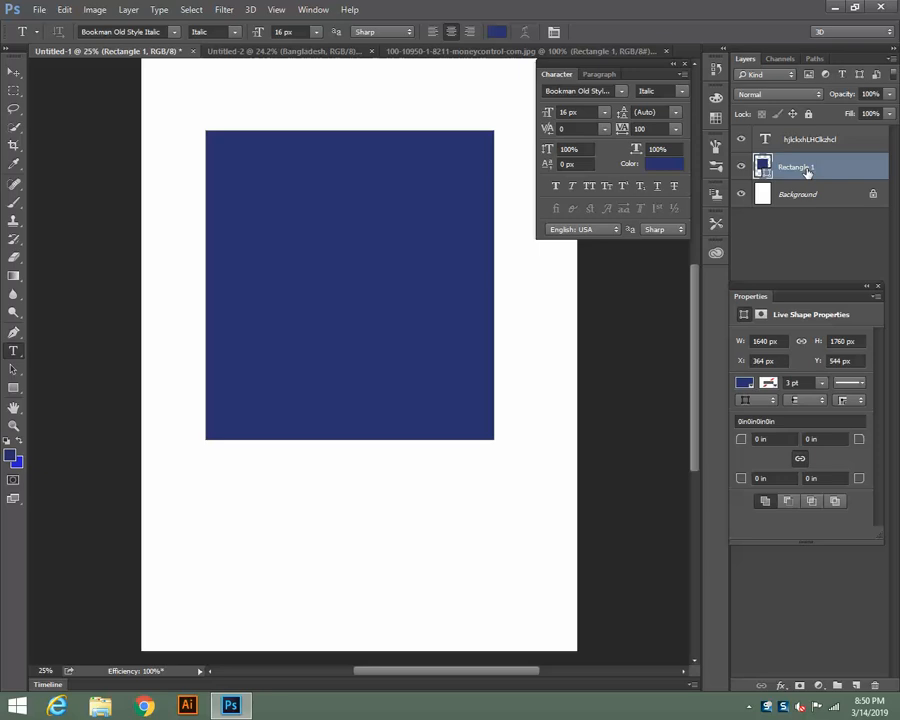
pyautogui.click(814, 238)
pyautogui.hotkey('ctrl', 'z')
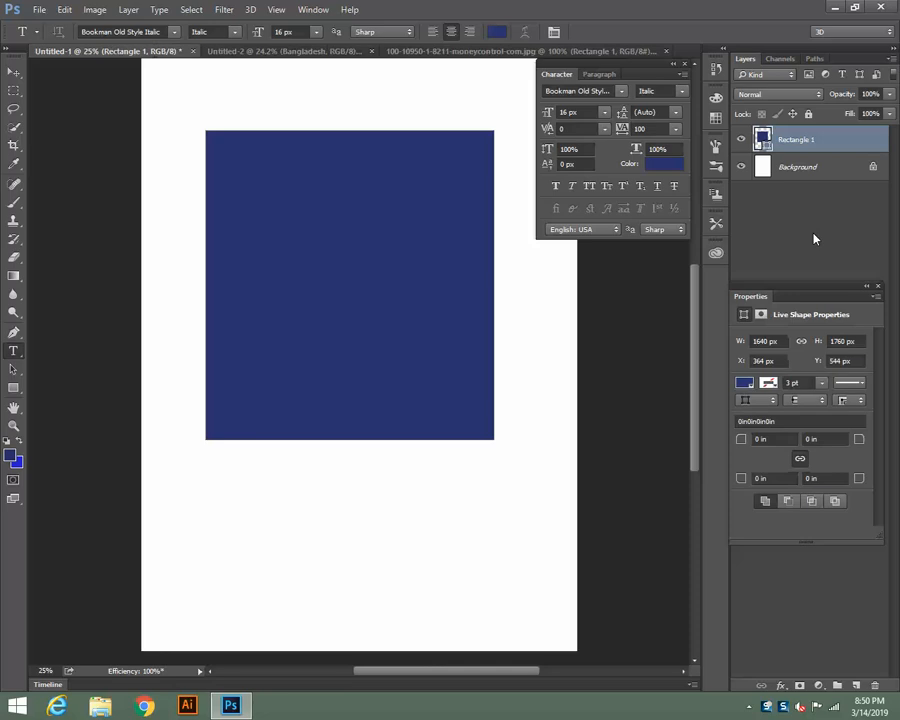
# - Start a point text on the blue rectangle with no layer selected, and delete its empty layer
pyautogui.click(814, 238)
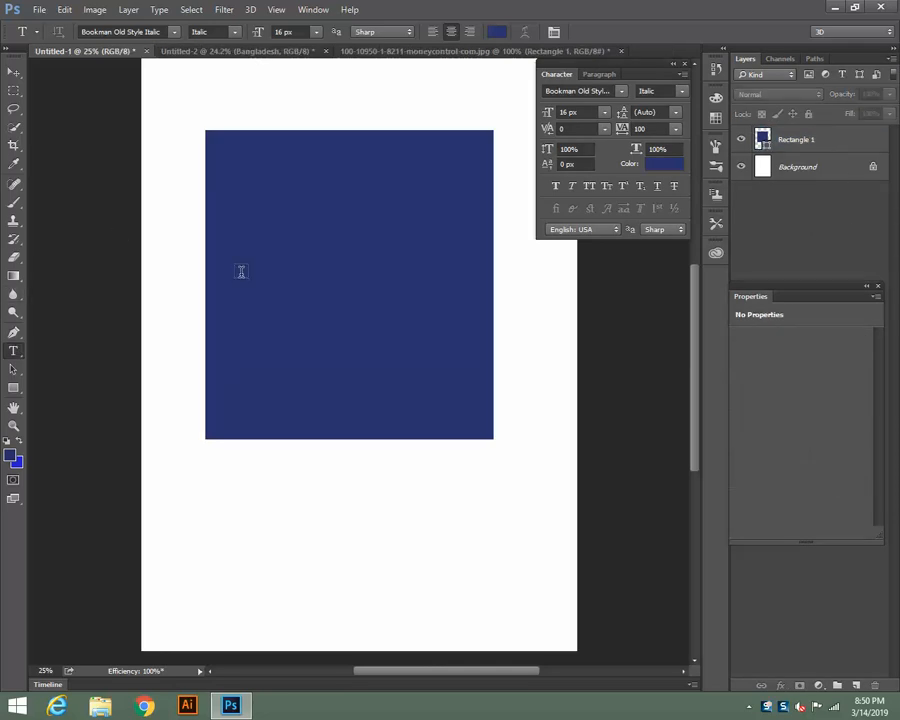
pyautogui.click(275, 247)
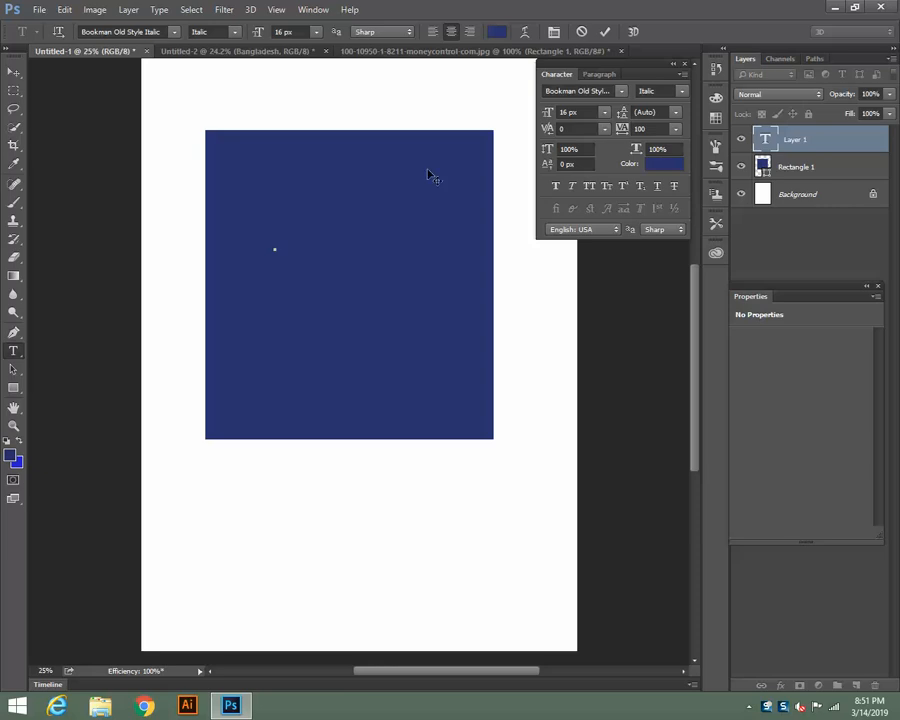
pyautogui.click(13, 72)
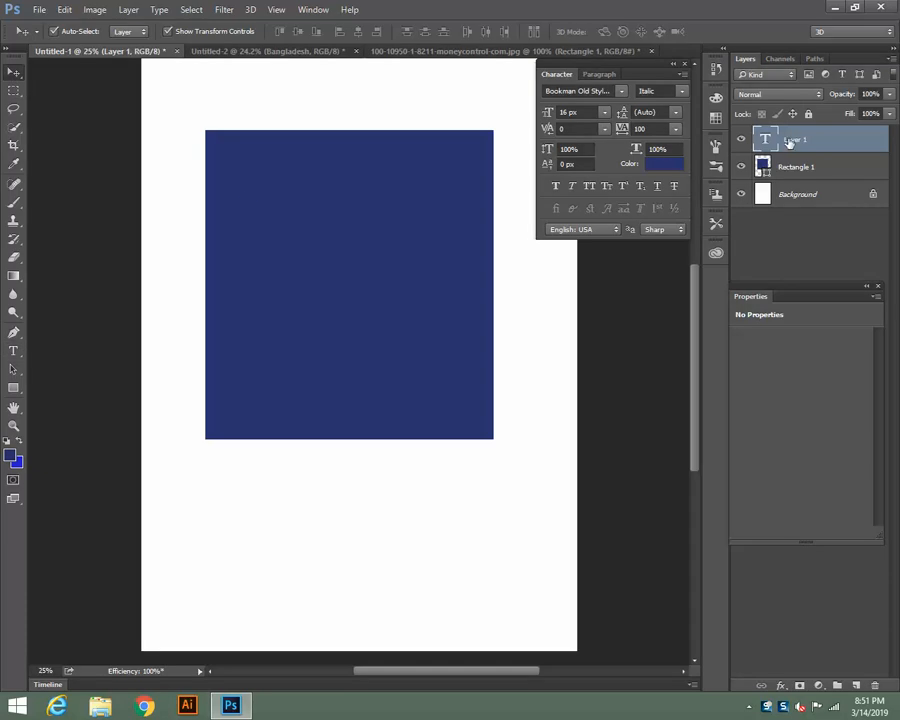
pyautogui.press('Delete')
# - Deselect all layers and add the point text "vcnv.cnn" over the upper part of the blue rectangle
pyautogui.click(781, 230)
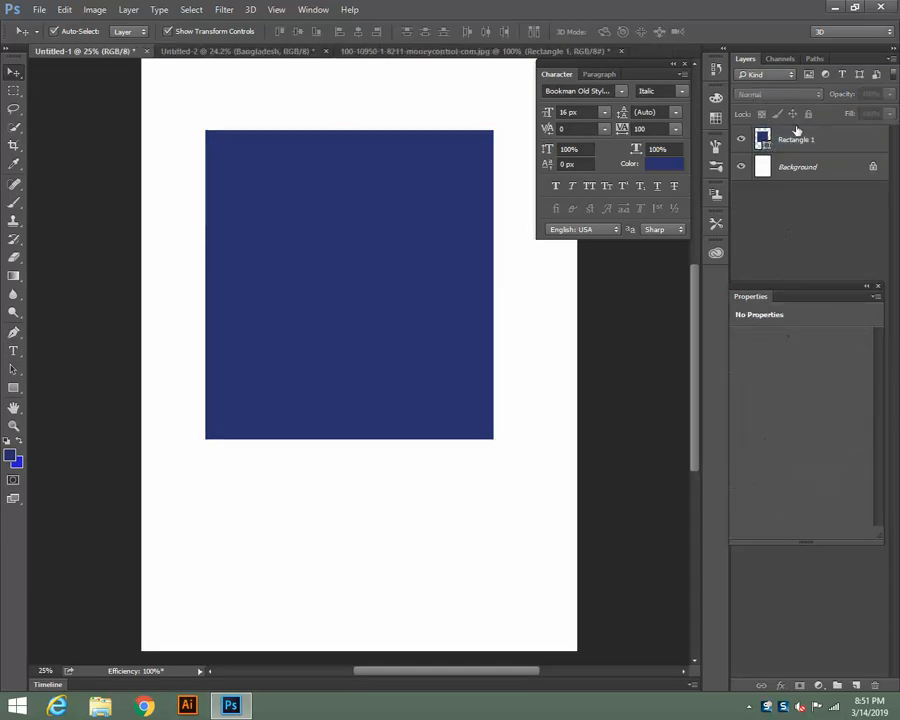
pyautogui.click(13, 351)
pyautogui.click(264, 242)
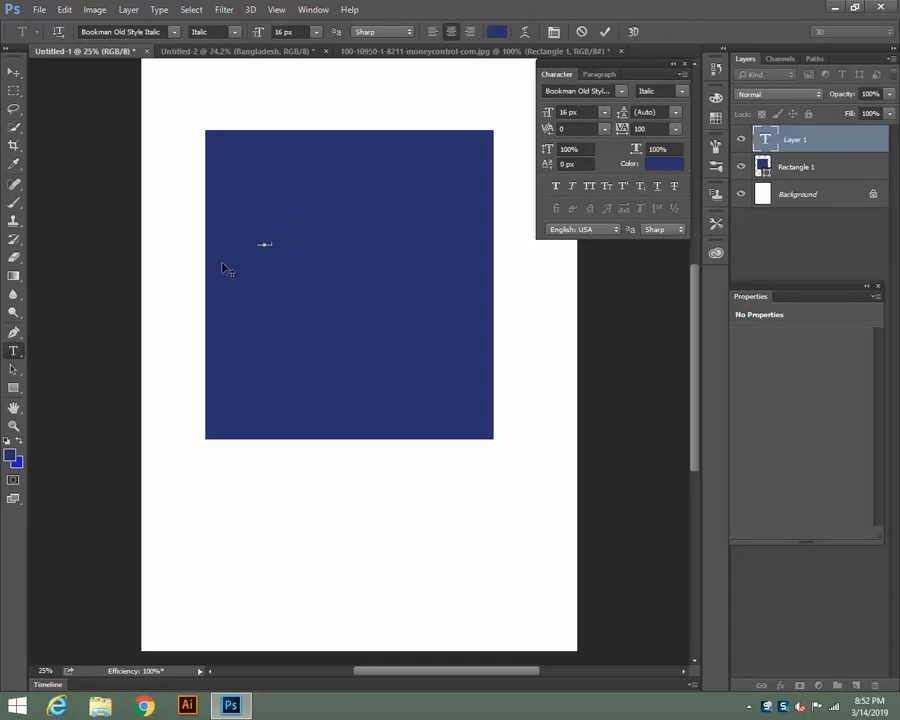
pyautogui.click(21, 76)
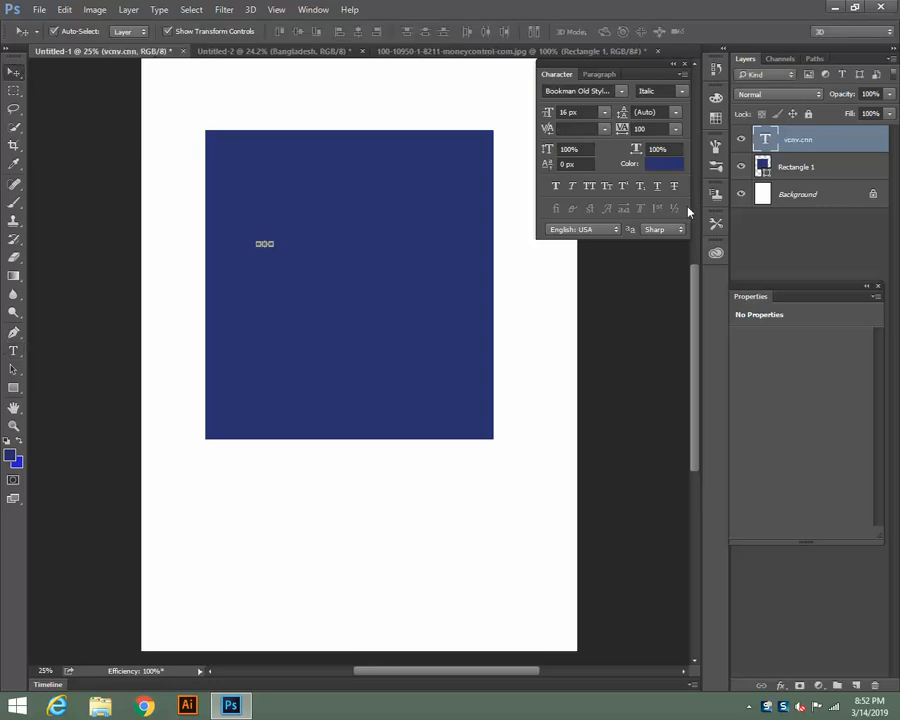
# - Recolor the vcnv.cnn text near-white (#f3f4fa) and try enlarging it to about 1196% with Free Transform
pyautogui.click(666, 164)
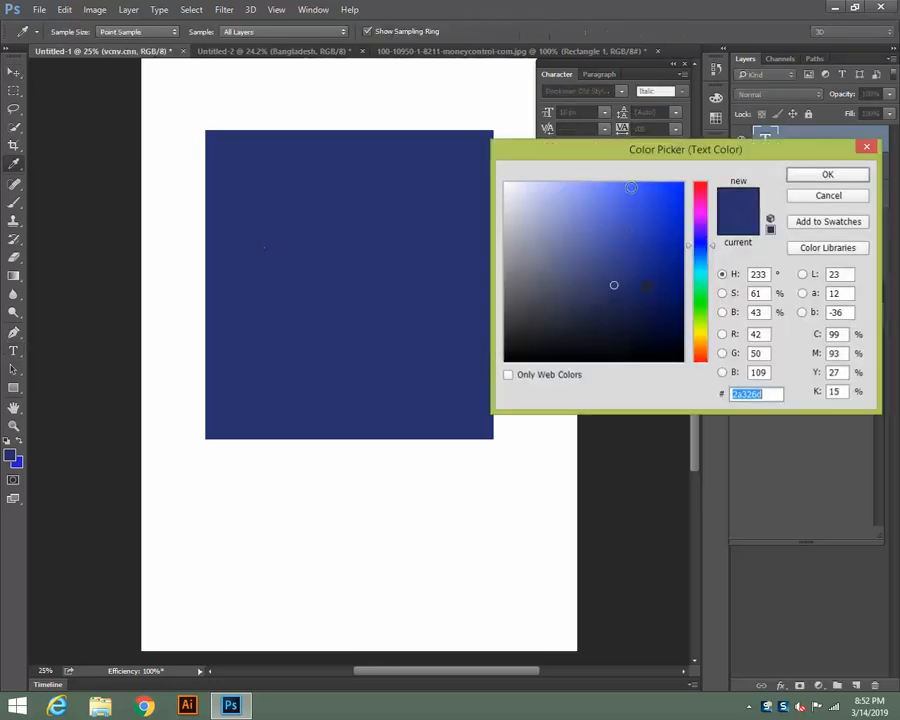
pyautogui.click(507, 188)
pyautogui.click(827, 174)
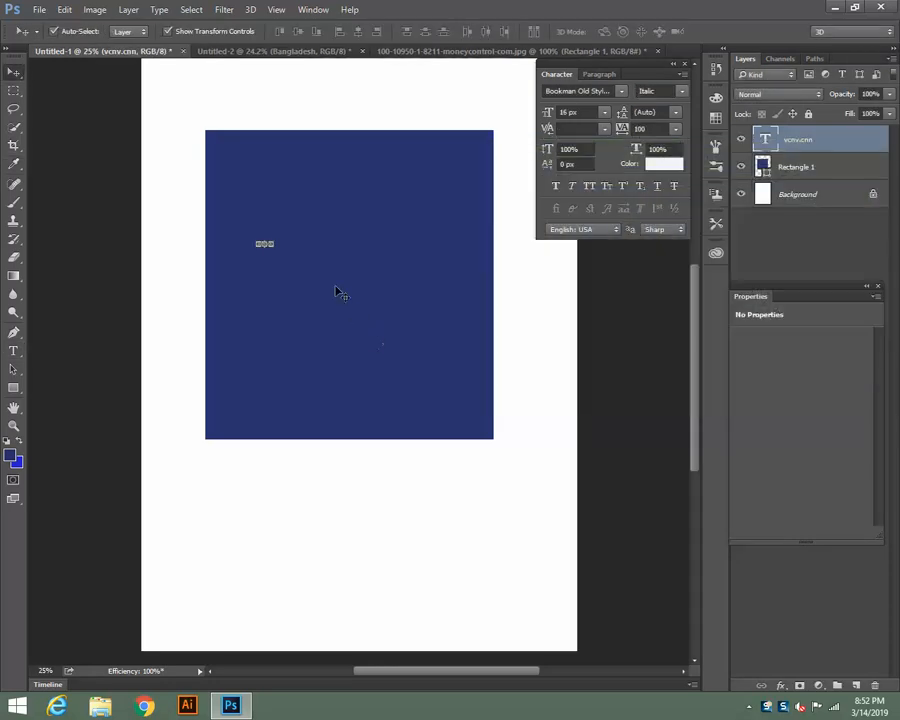
pyautogui.hotkey('ctrl', 't')
pyautogui.moveTo(274, 246); pyautogui.dragTo(401, 263)
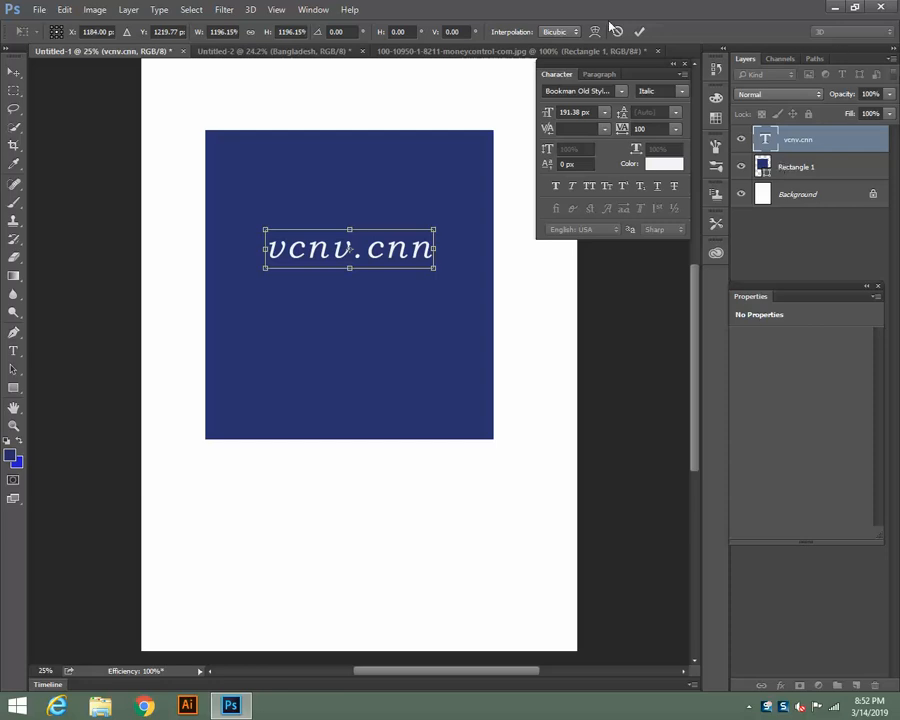
# - View the moneycontrol image document and the Untitled-2 document, and return to Untitled-1
pyautogui.click(498, 54)
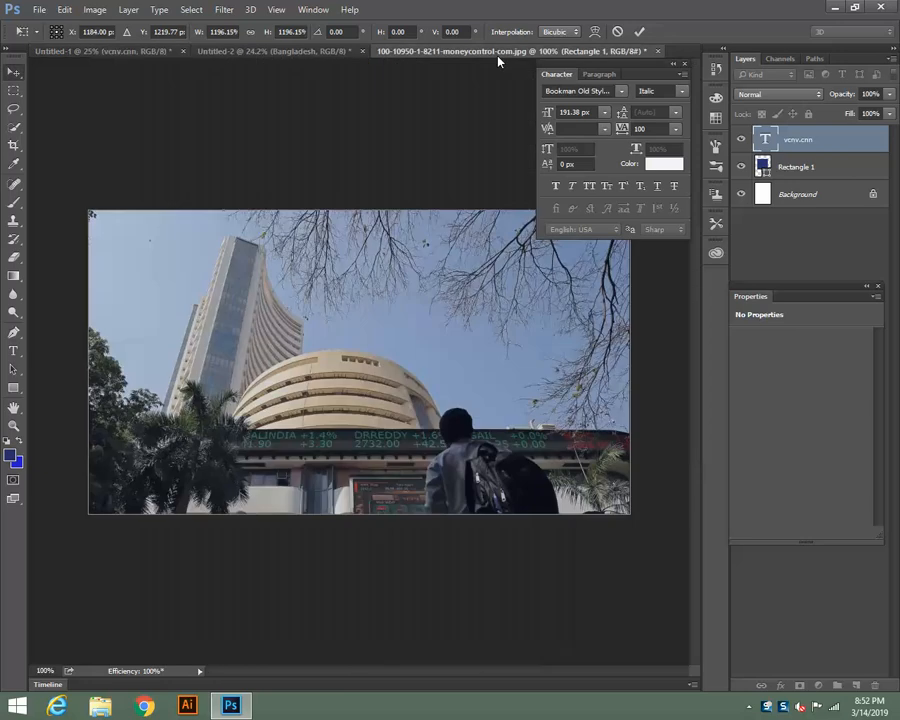
pyautogui.click(345, 331)
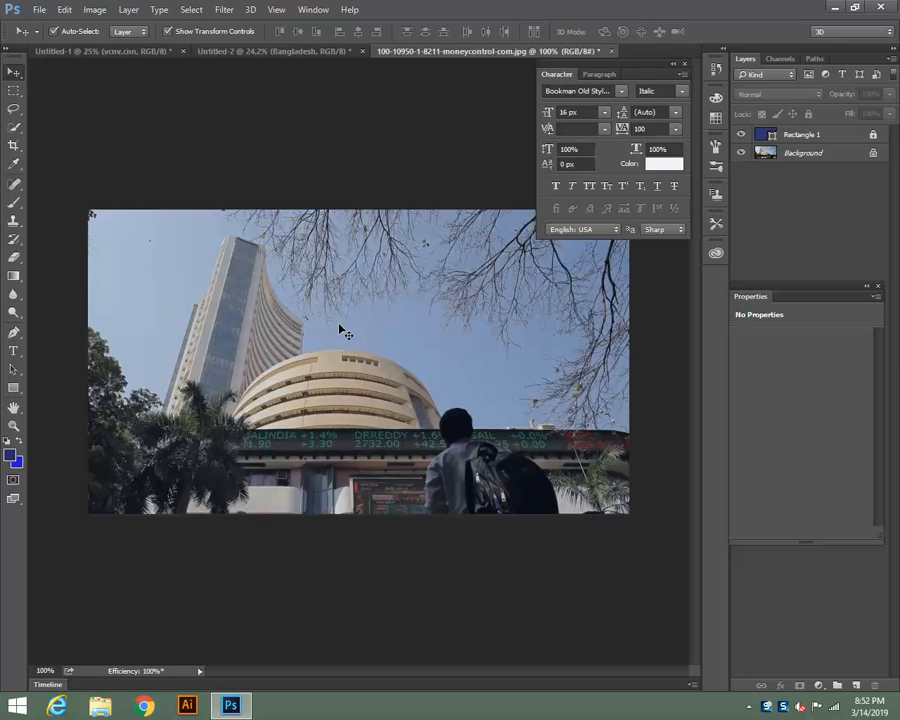
pyautogui.click(208, 55)
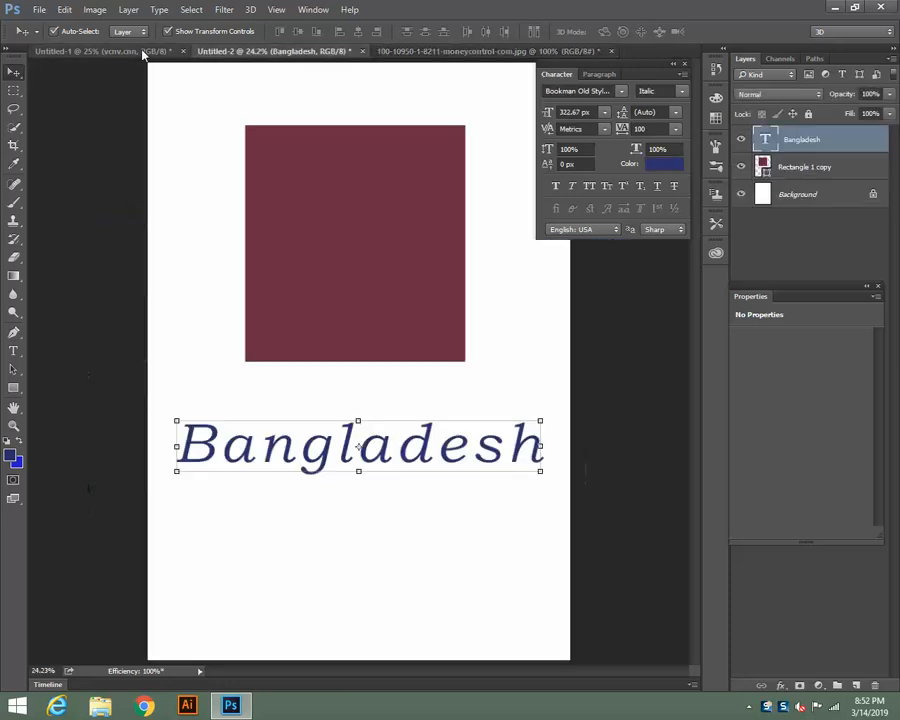
pyautogui.click(145, 52)
# - Add a column of filler text below the blue rectangle with the Vertical Type tool
pyautogui.moveTo(13, 350); pyautogui.dragTo(32, 350)
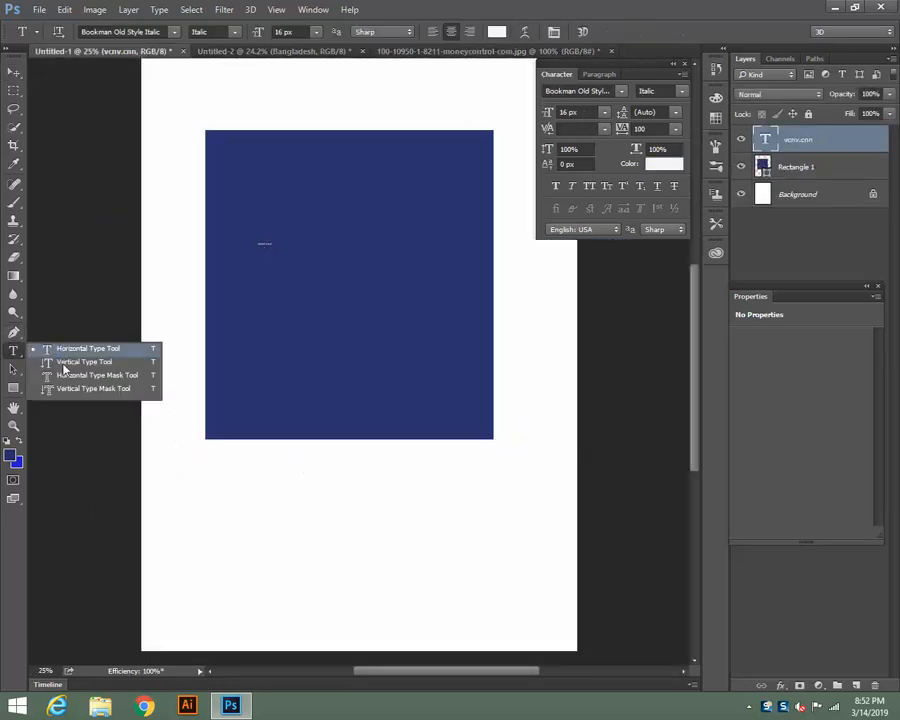
pyautogui.click(66, 361)
pyautogui.click(249, 491)
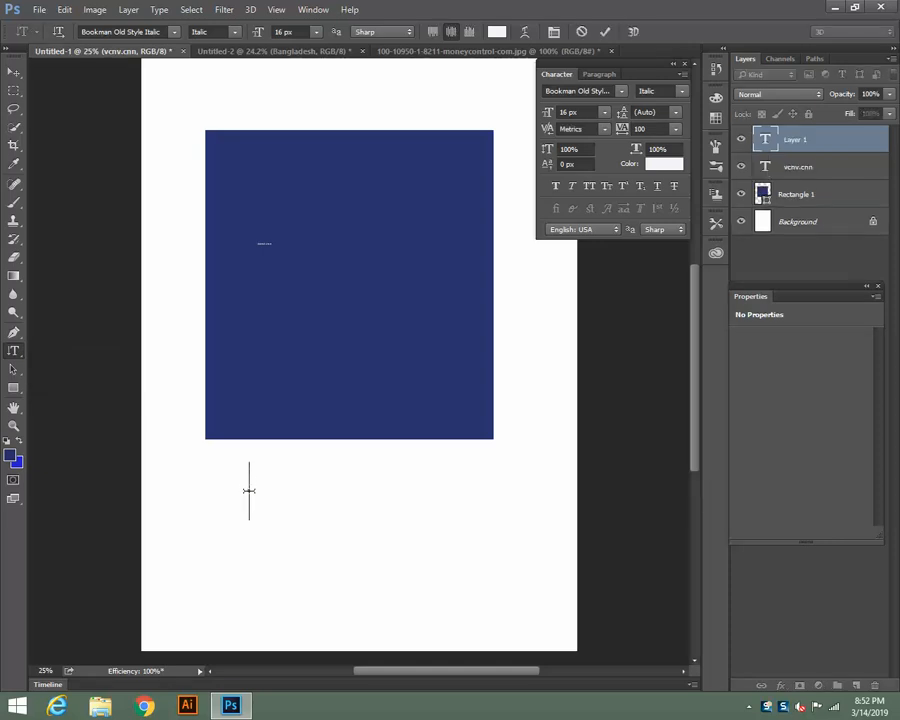
pyautogui.click(13, 71)
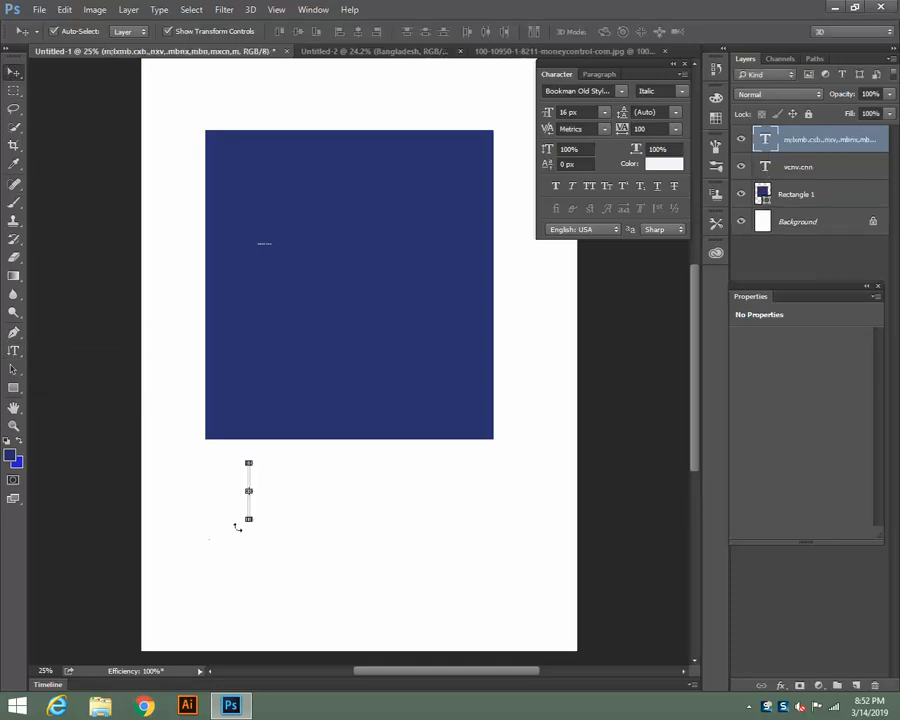
# - Change the vertical text's color to a bright blue
pyautogui.click(664, 164)
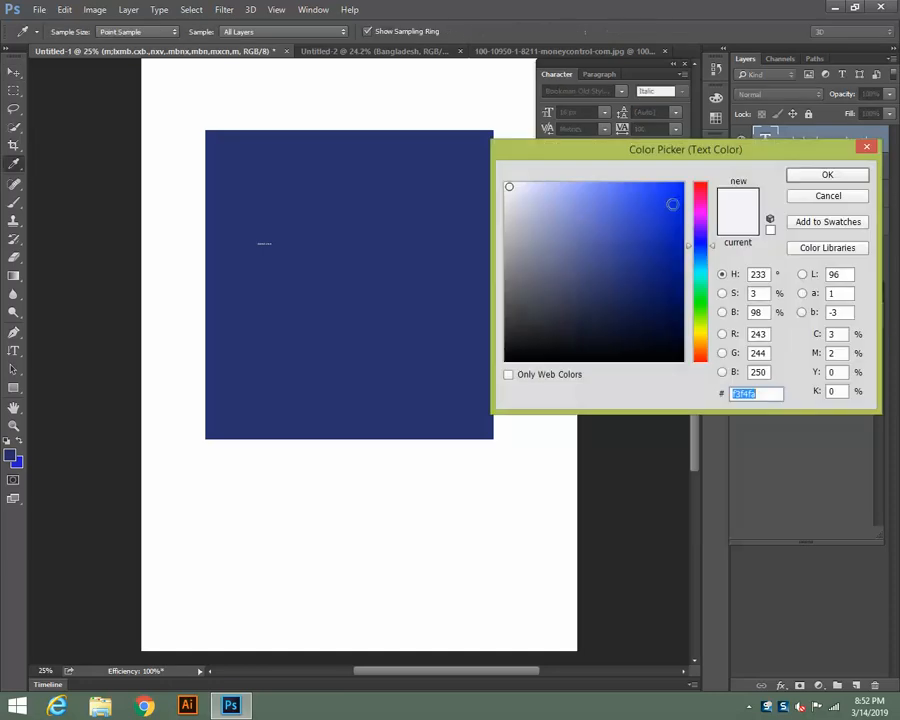
pyautogui.click(672, 204)
pyautogui.click(795, 176)
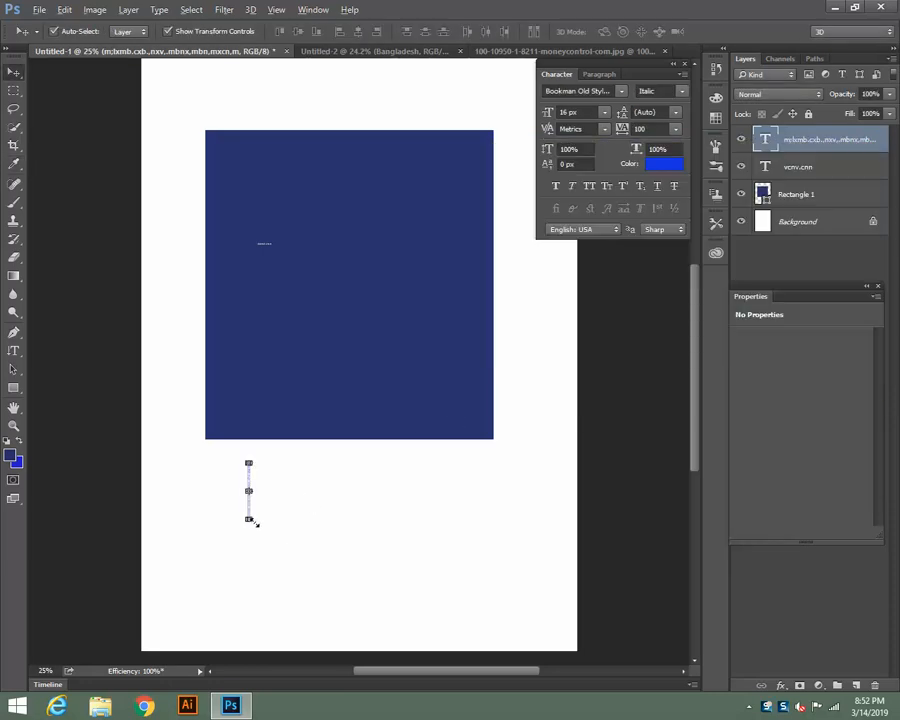
# - Transform the vertical text to about 1558% width and 421% height, and delete its layer
pyautogui.moveTo(251, 521); pyautogui.dragTo(444, 604)
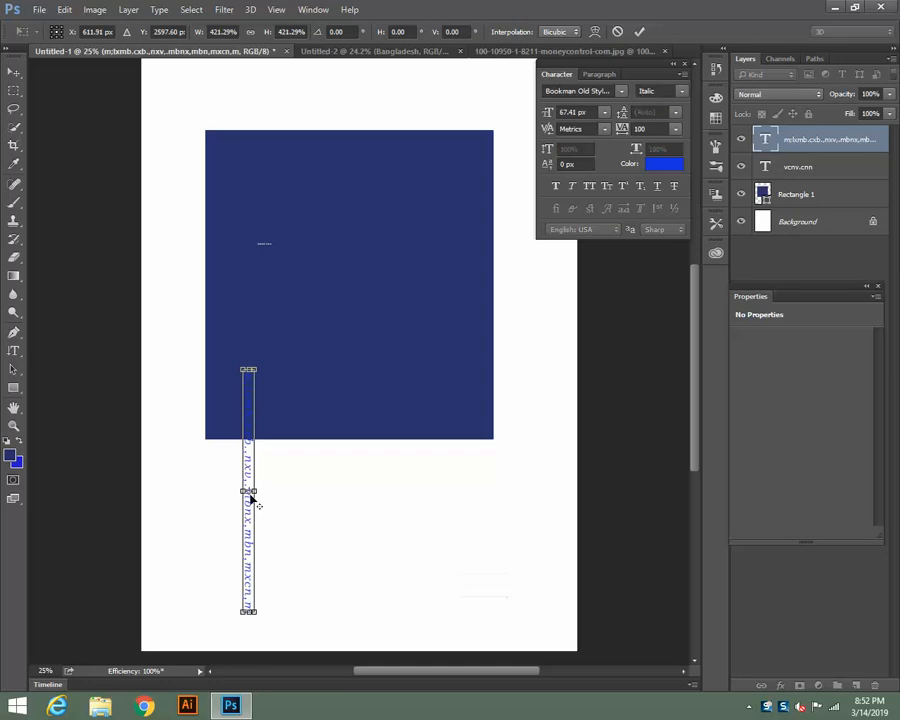
pyautogui.moveTo(250, 497); pyautogui.dragTo(374, 504)
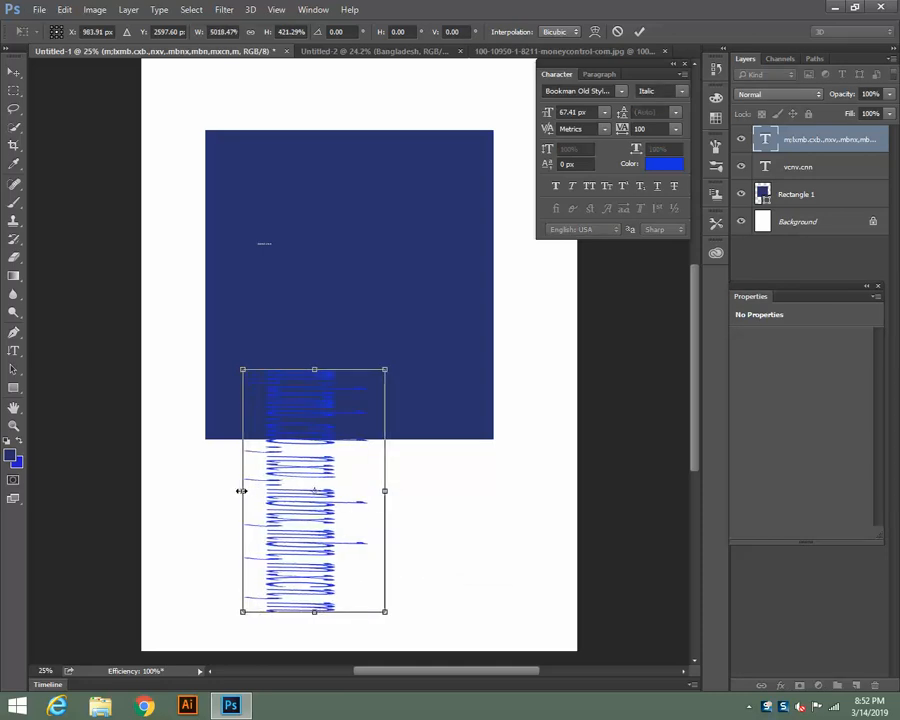
pyautogui.moveTo(241, 491); pyautogui.dragTo(341, 491)
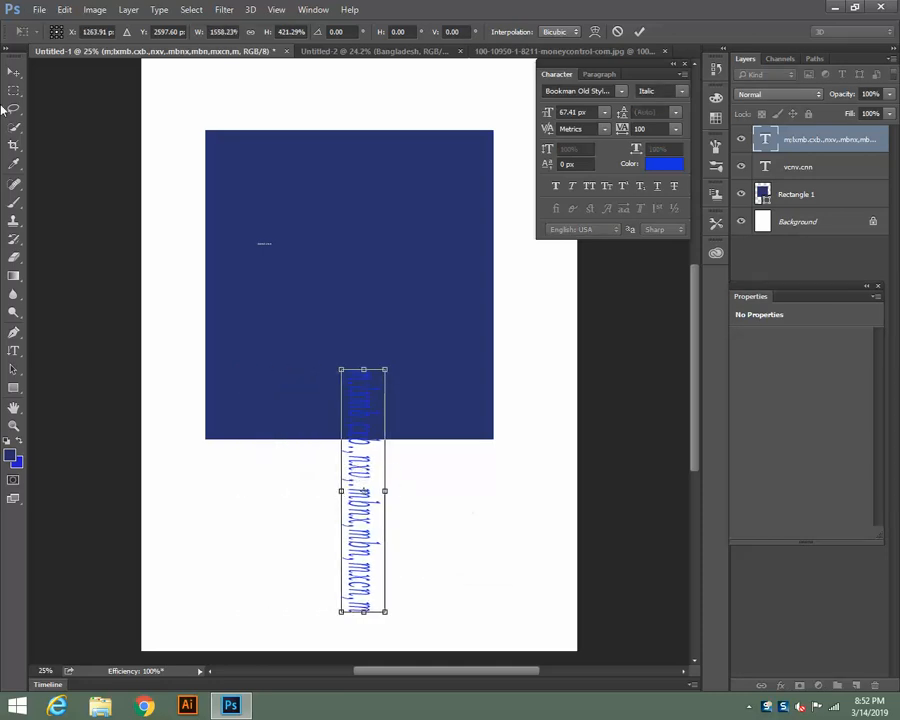
pyautogui.click(13, 71)
pyautogui.click(386, 386)
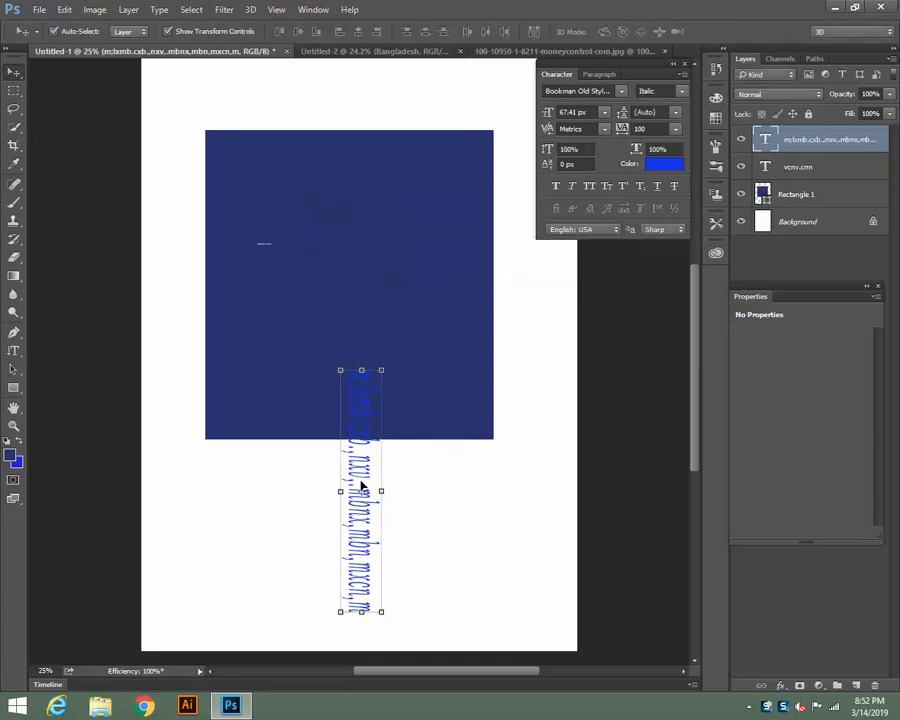
pyautogui.press('Delete')
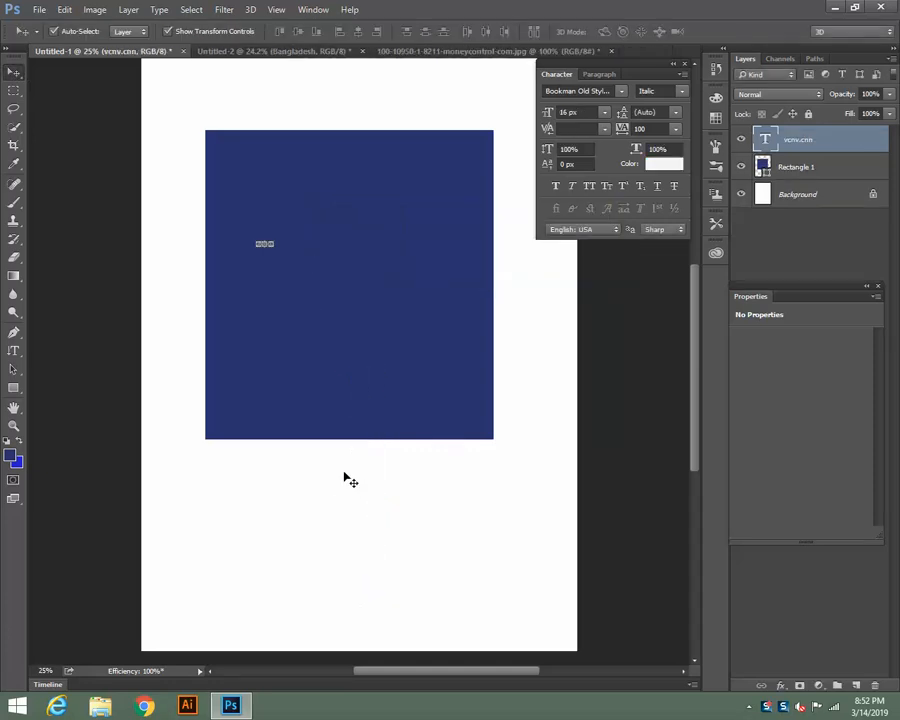
pyautogui.click(370, 328)
pyautogui.hotkey('ctrl', 't')
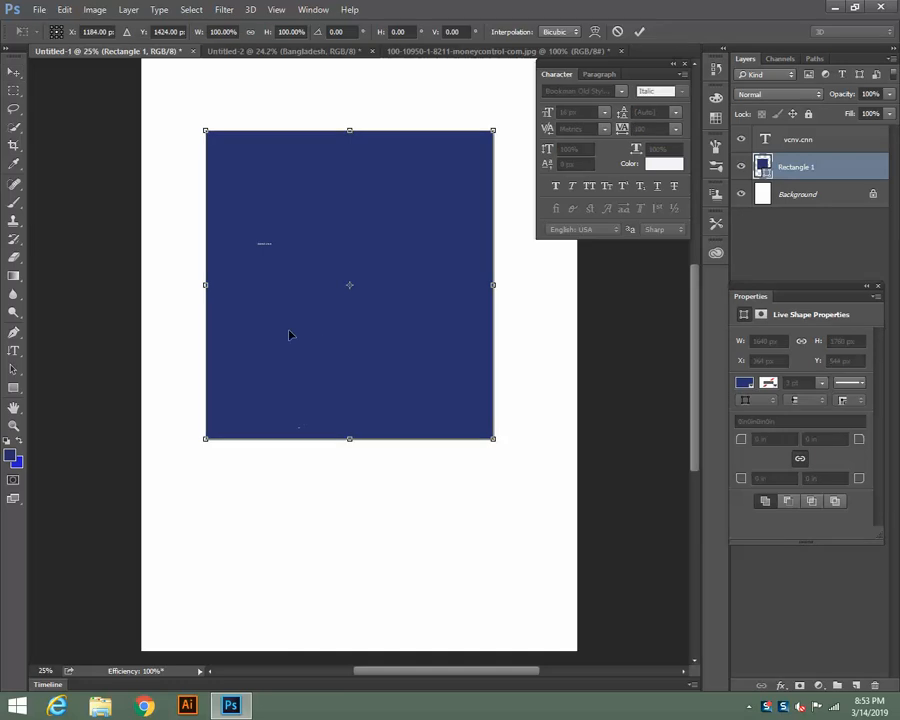
pyautogui.click(7, 78)
# - Delete the vcnv.cnn text layer and deselect all layers
pyautogui.click(783, 149)
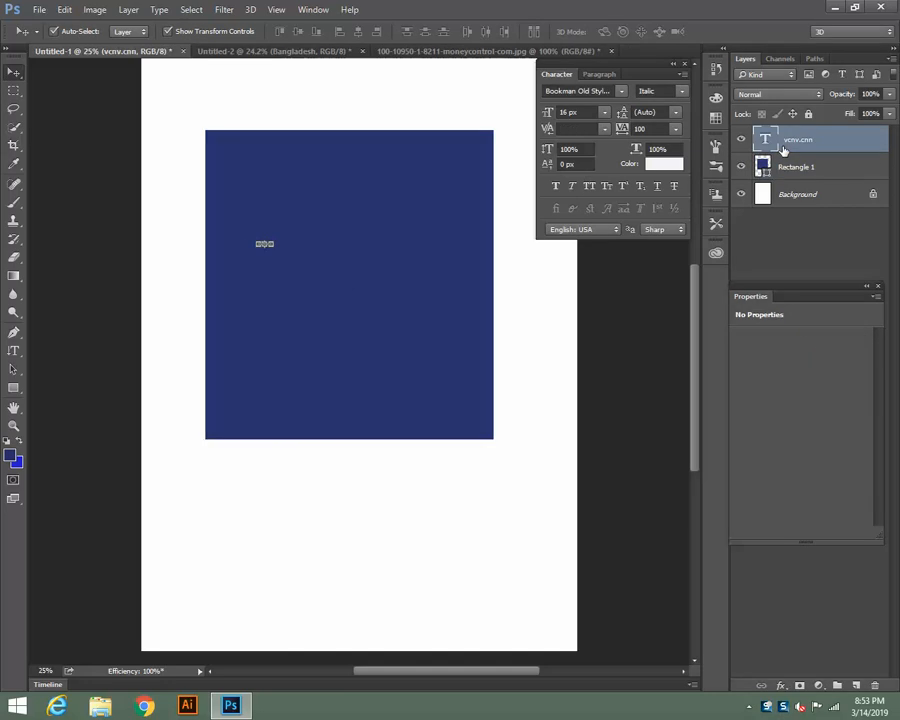
pyautogui.press('Delete')
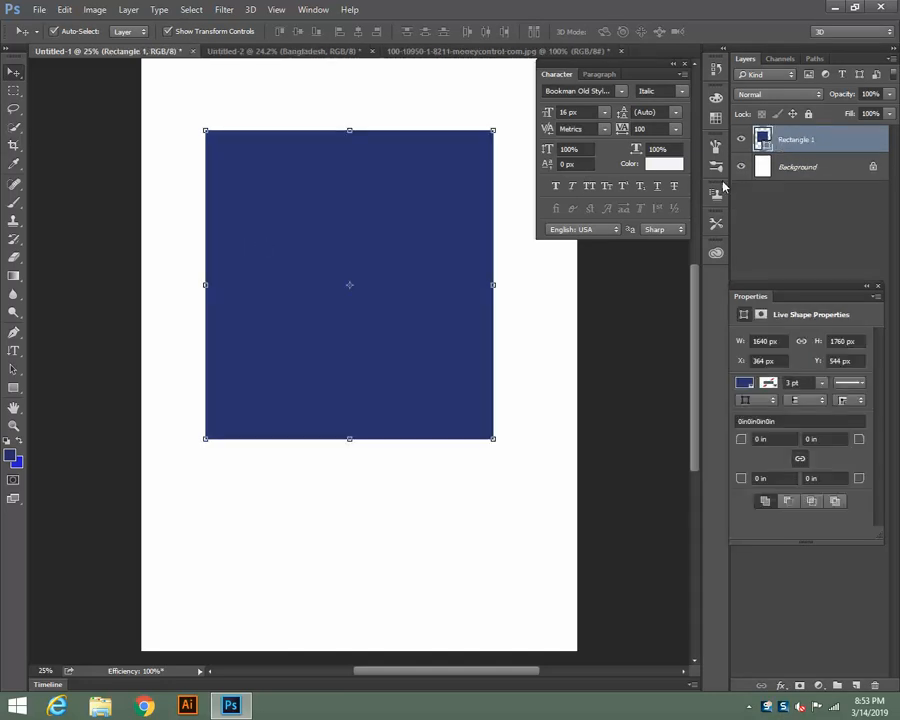
pyautogui.click(536, 315)
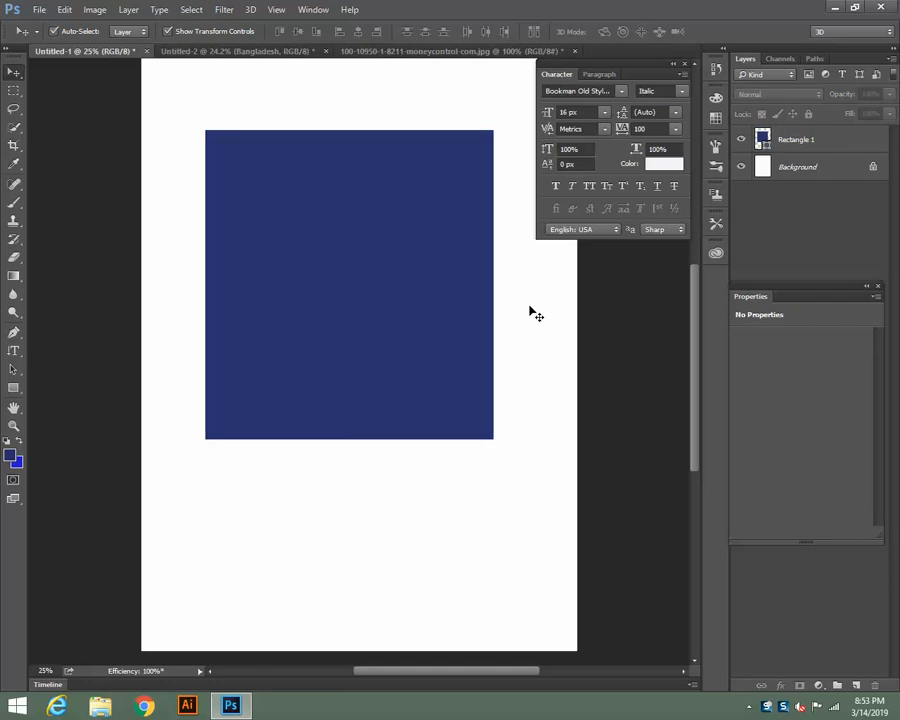